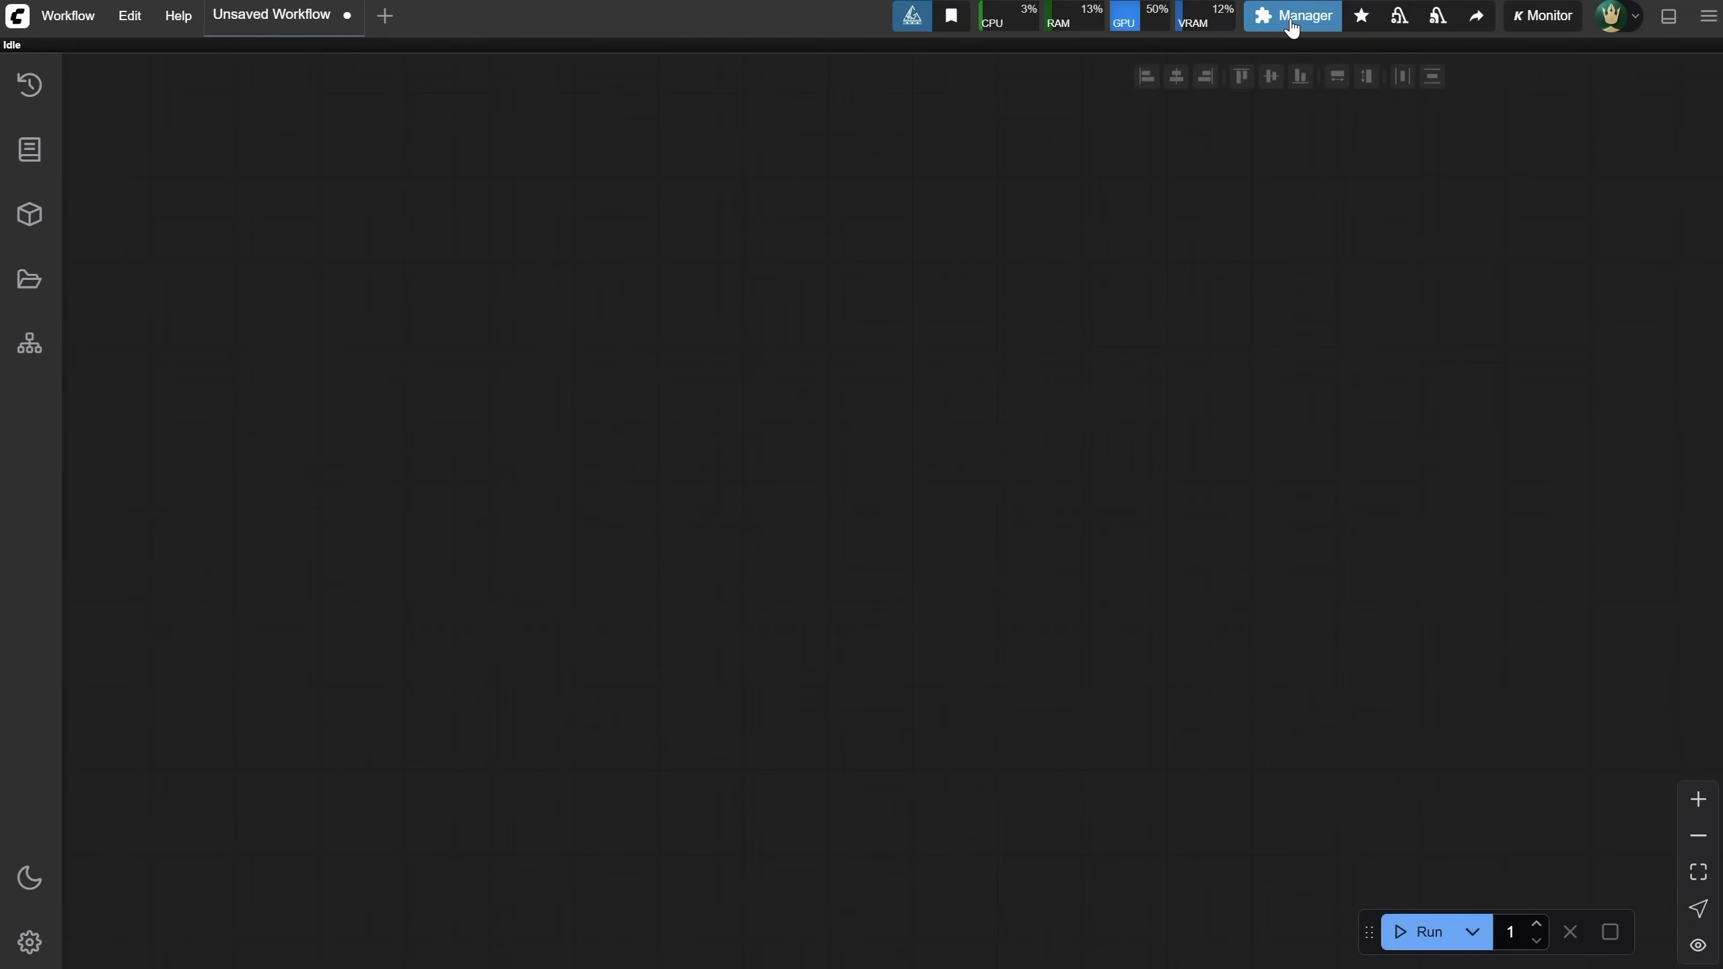
# Update ComfyUI and all custom nodes through the Manager, then restart the server.
pyautogui.click(1286, 25)
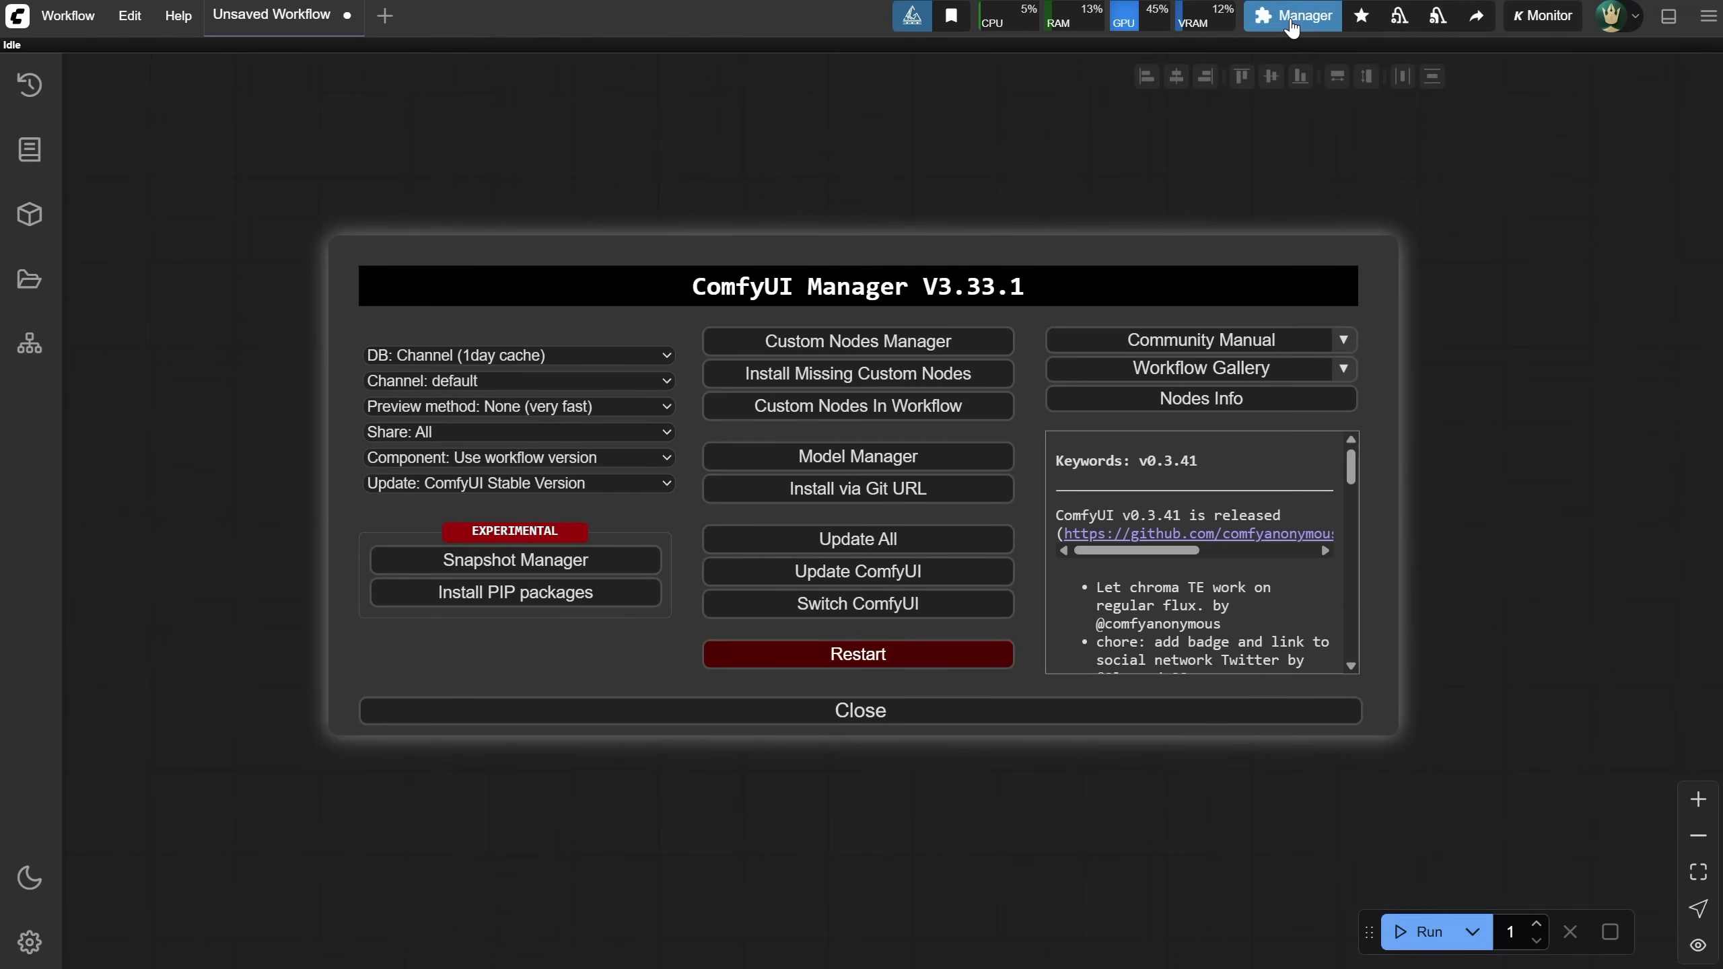
pyautogui.click(859, 540)
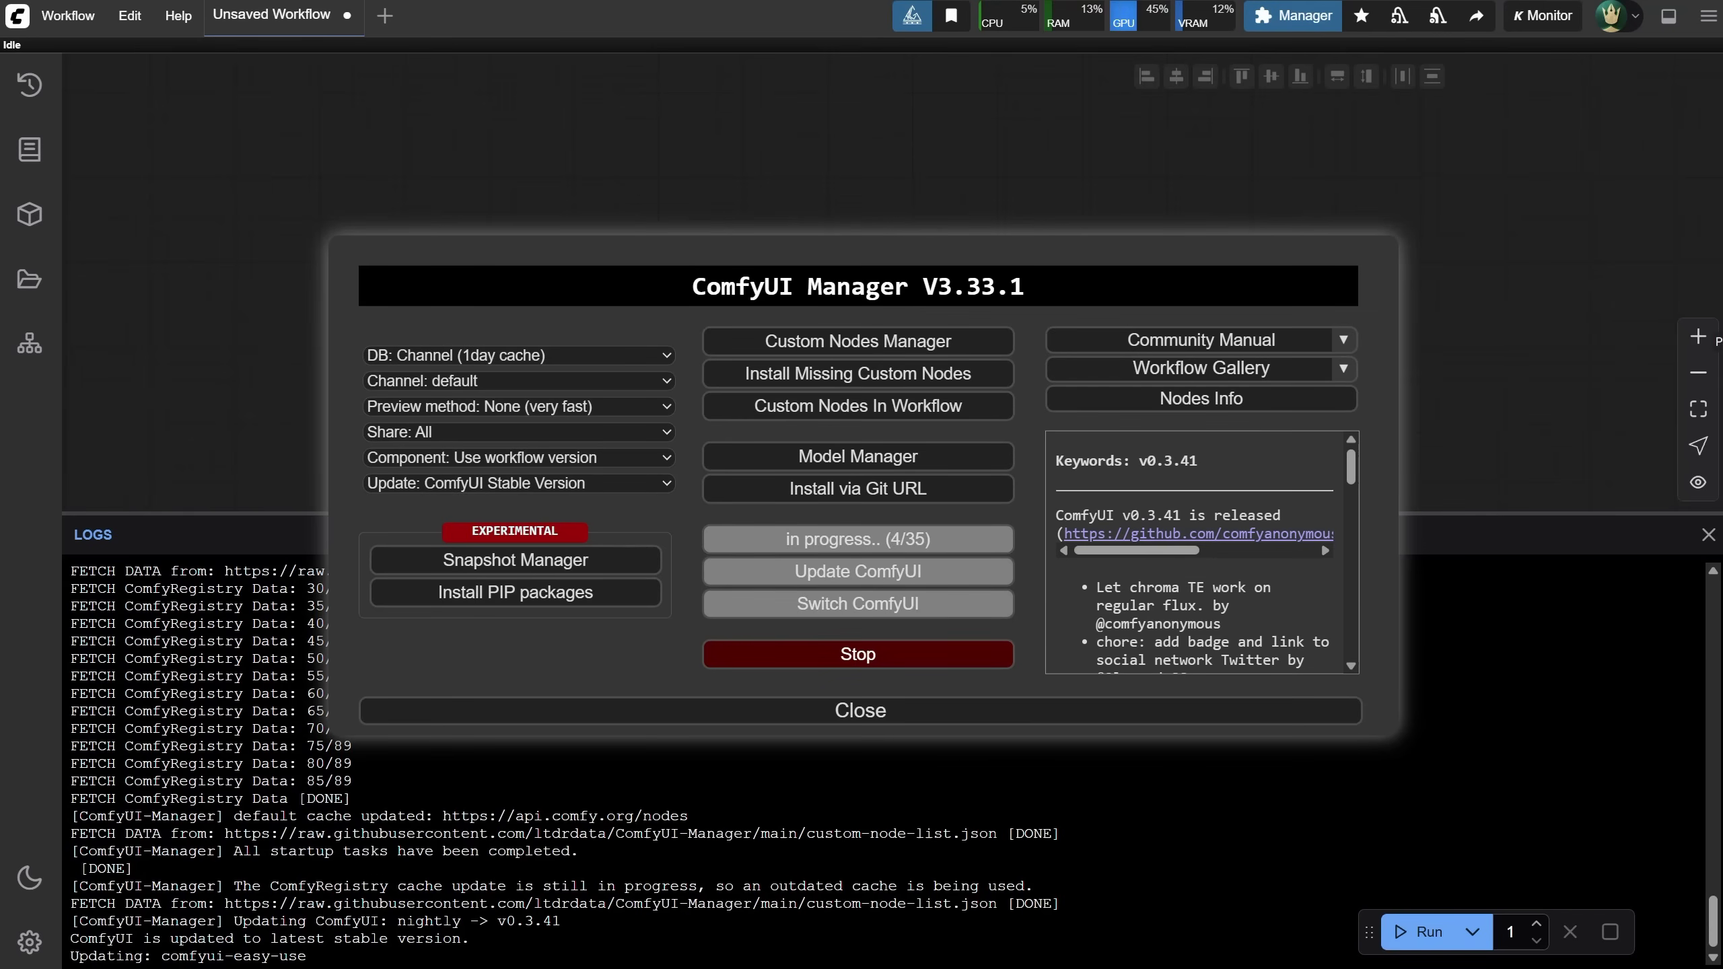
pyautogui.click(967, 398)
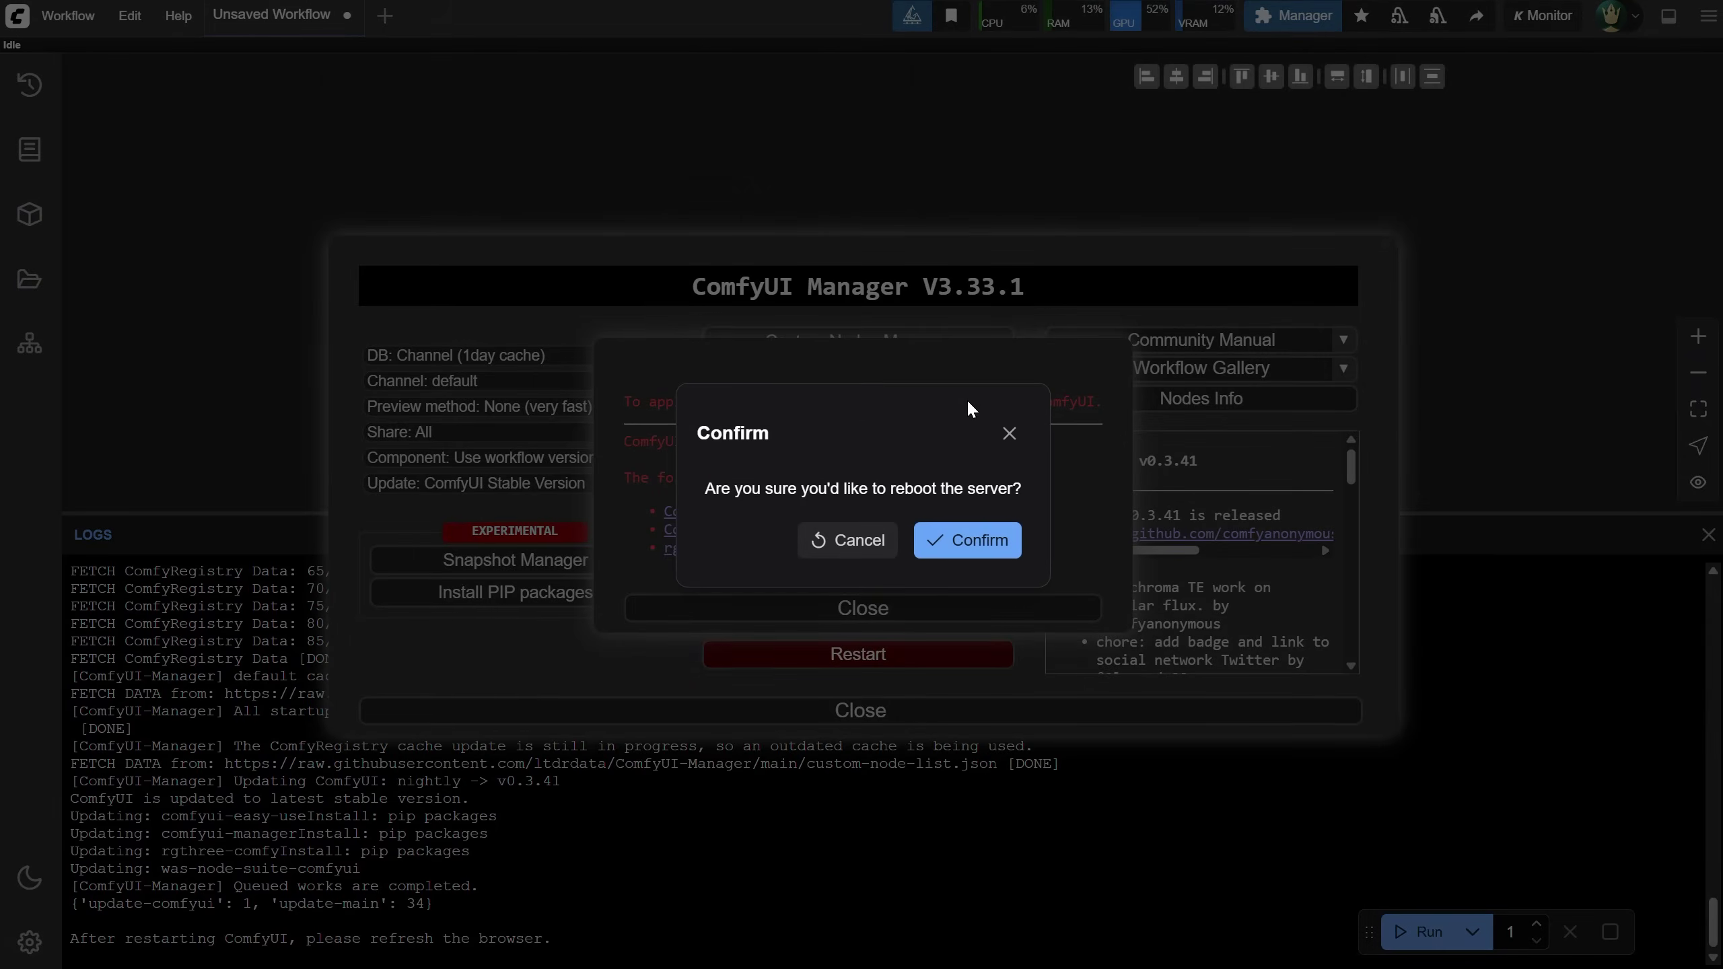
pyautogui.click(968, 540)
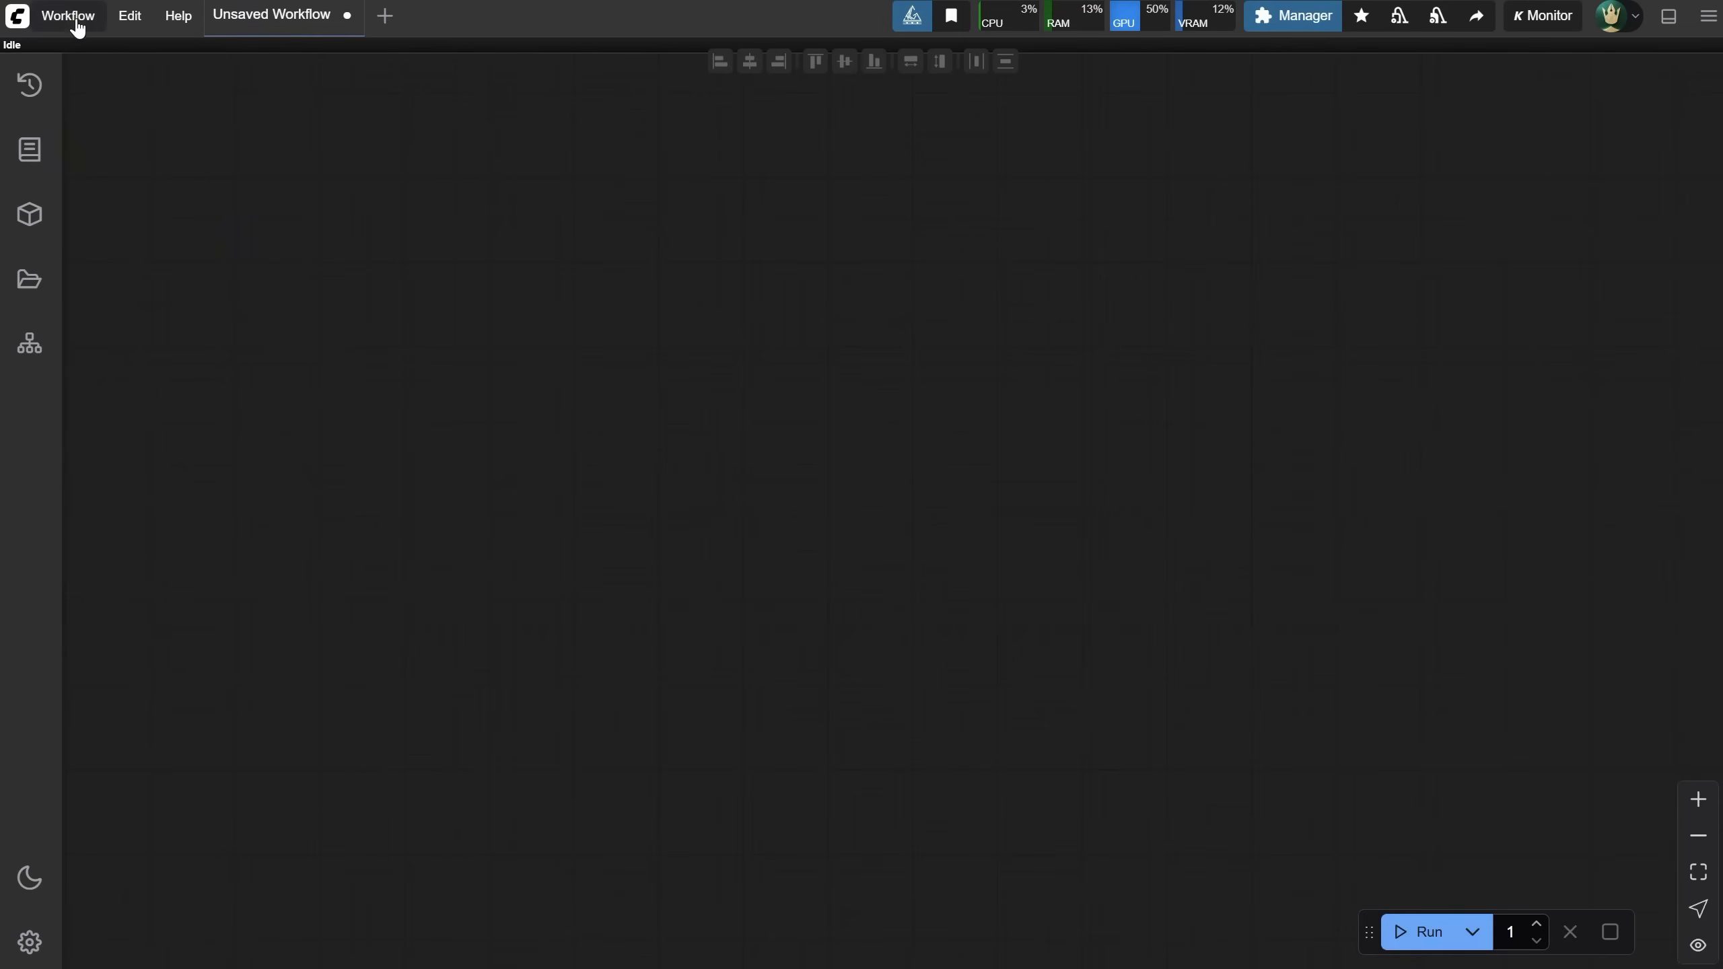
# Open the EP51 Cosmos Predict2 2B Text2Image.json workflow.
pyautogui.click(78, 27)
pyautogui.click(94, 93)
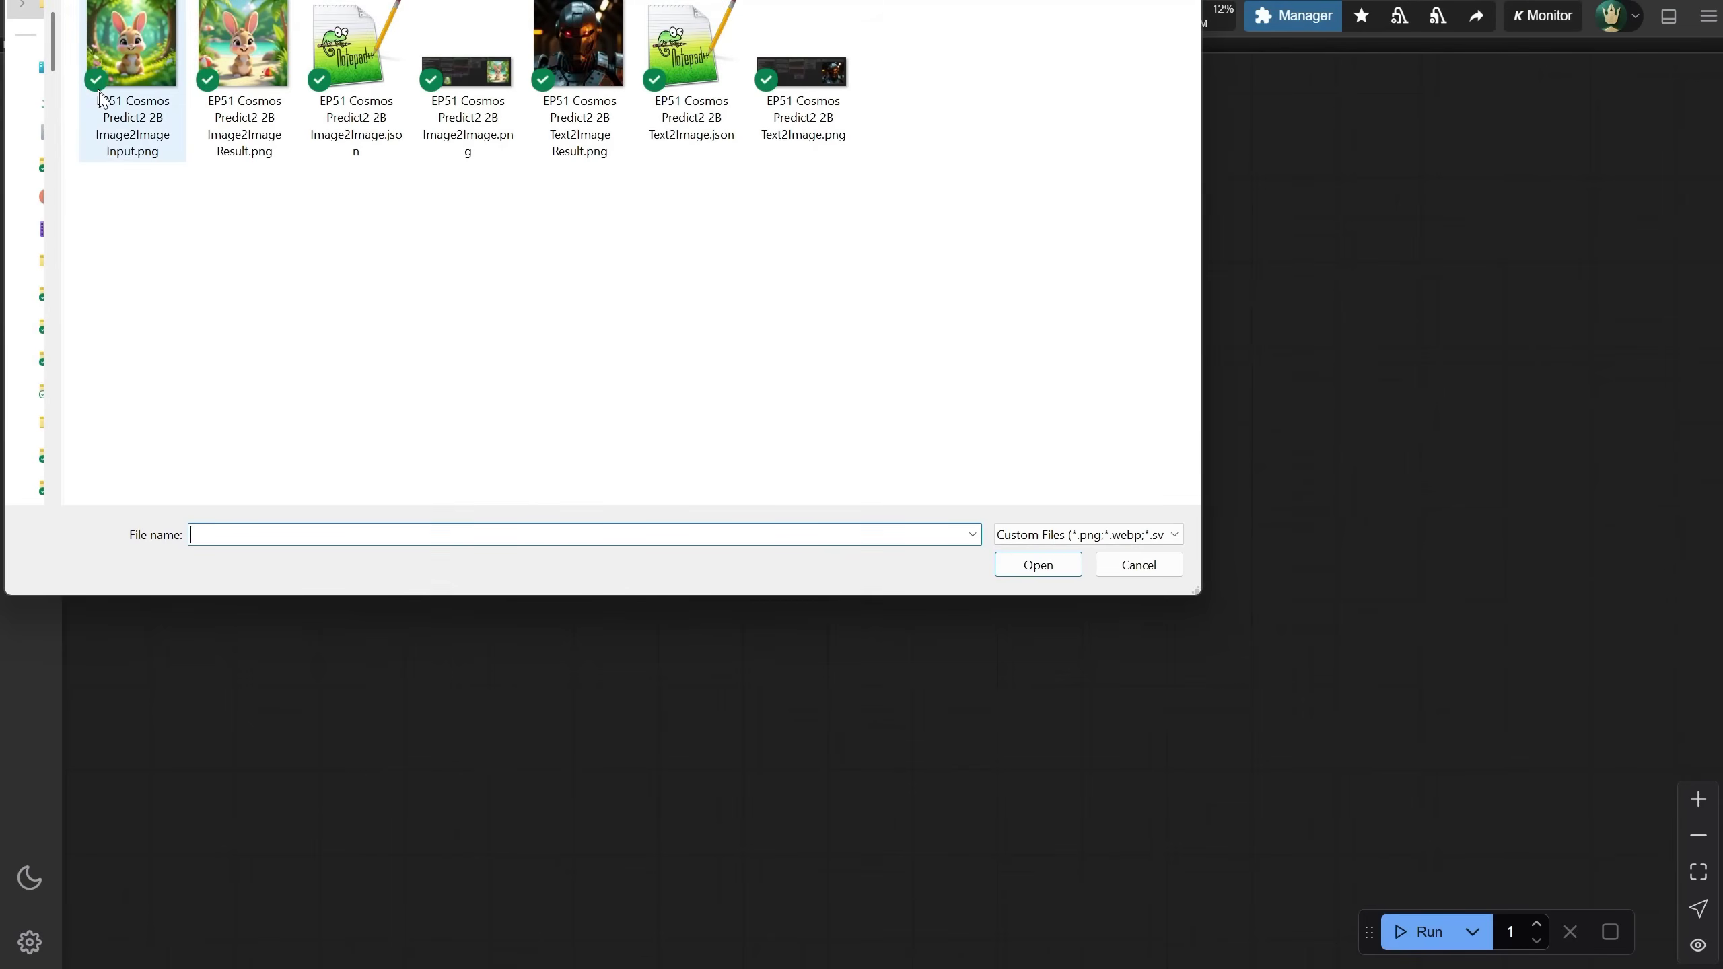
pyautogui.click(681, 87)
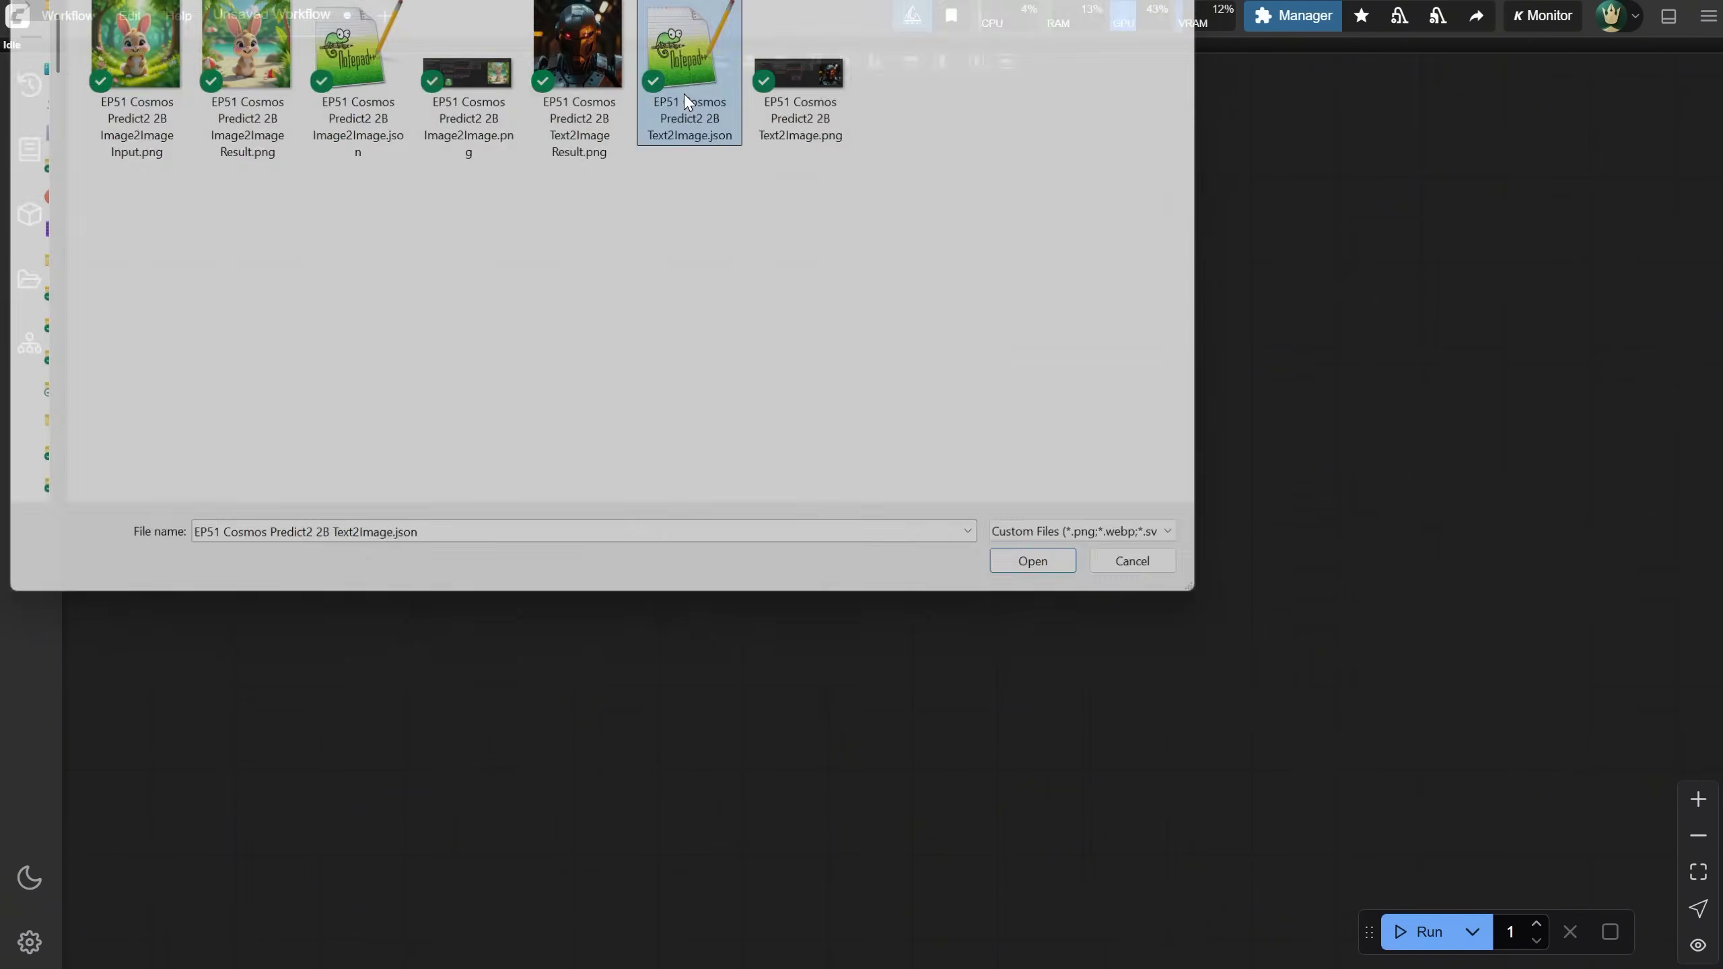
pyautogui.doubleClick(687, 102)
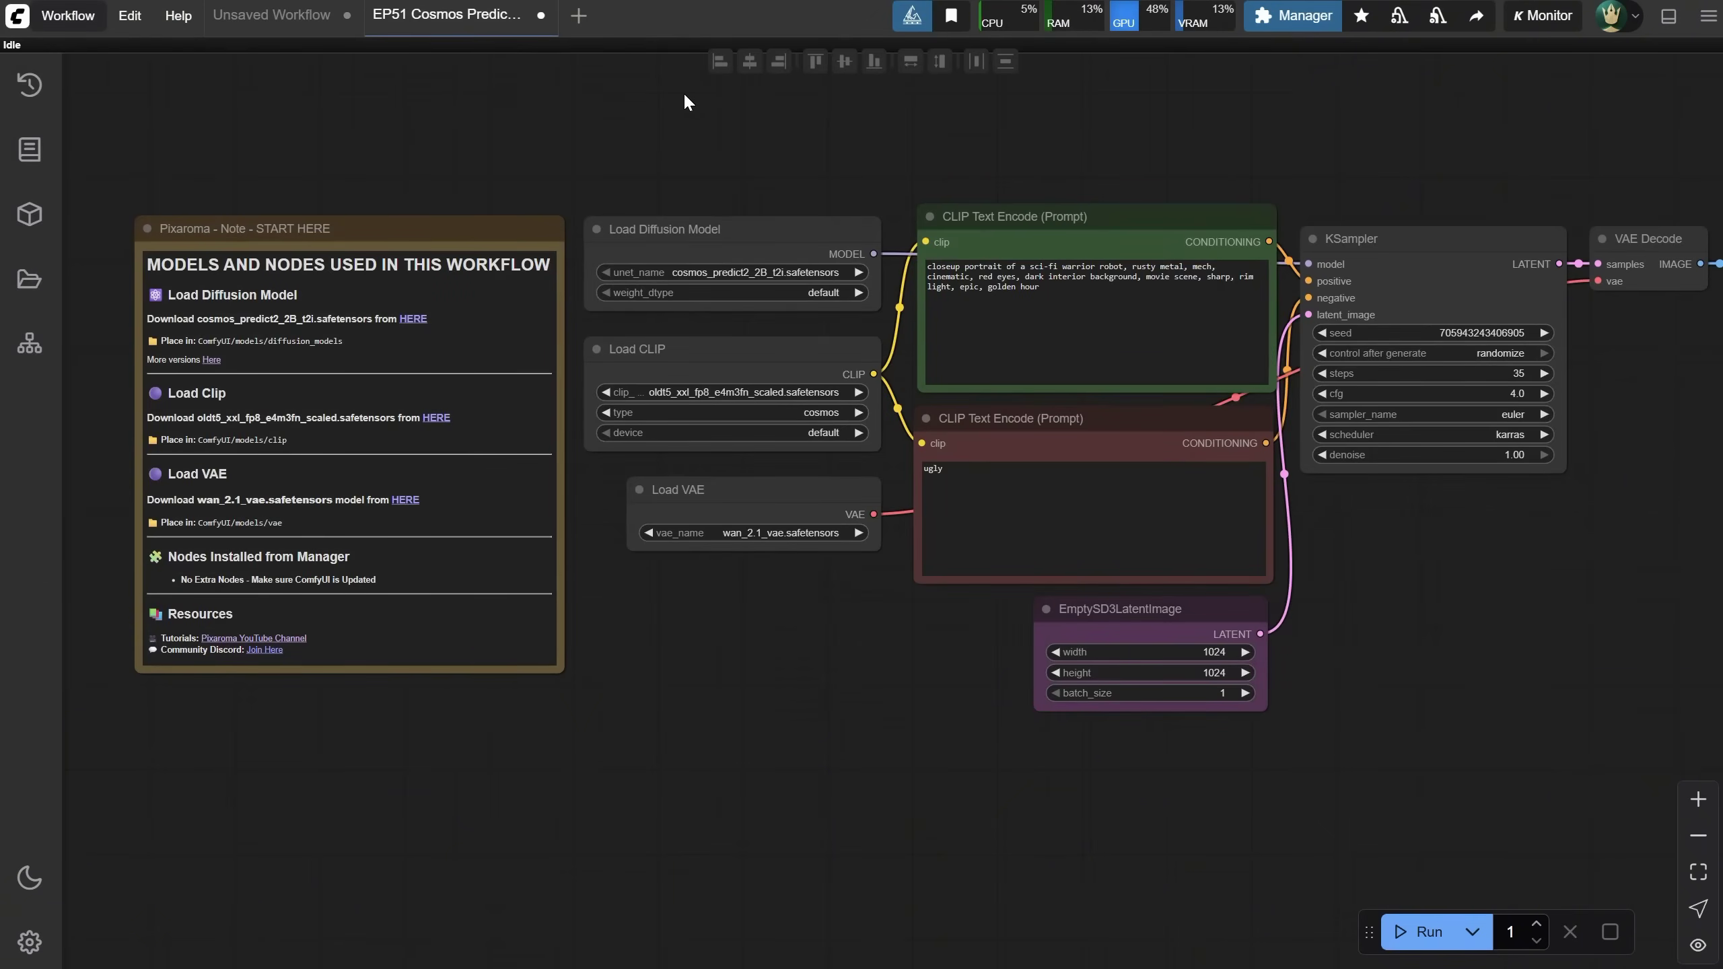
# Zoom and pan to review the model loaders and the Pixaroma download note.
pyautogui.scroll(5, 646, 159)
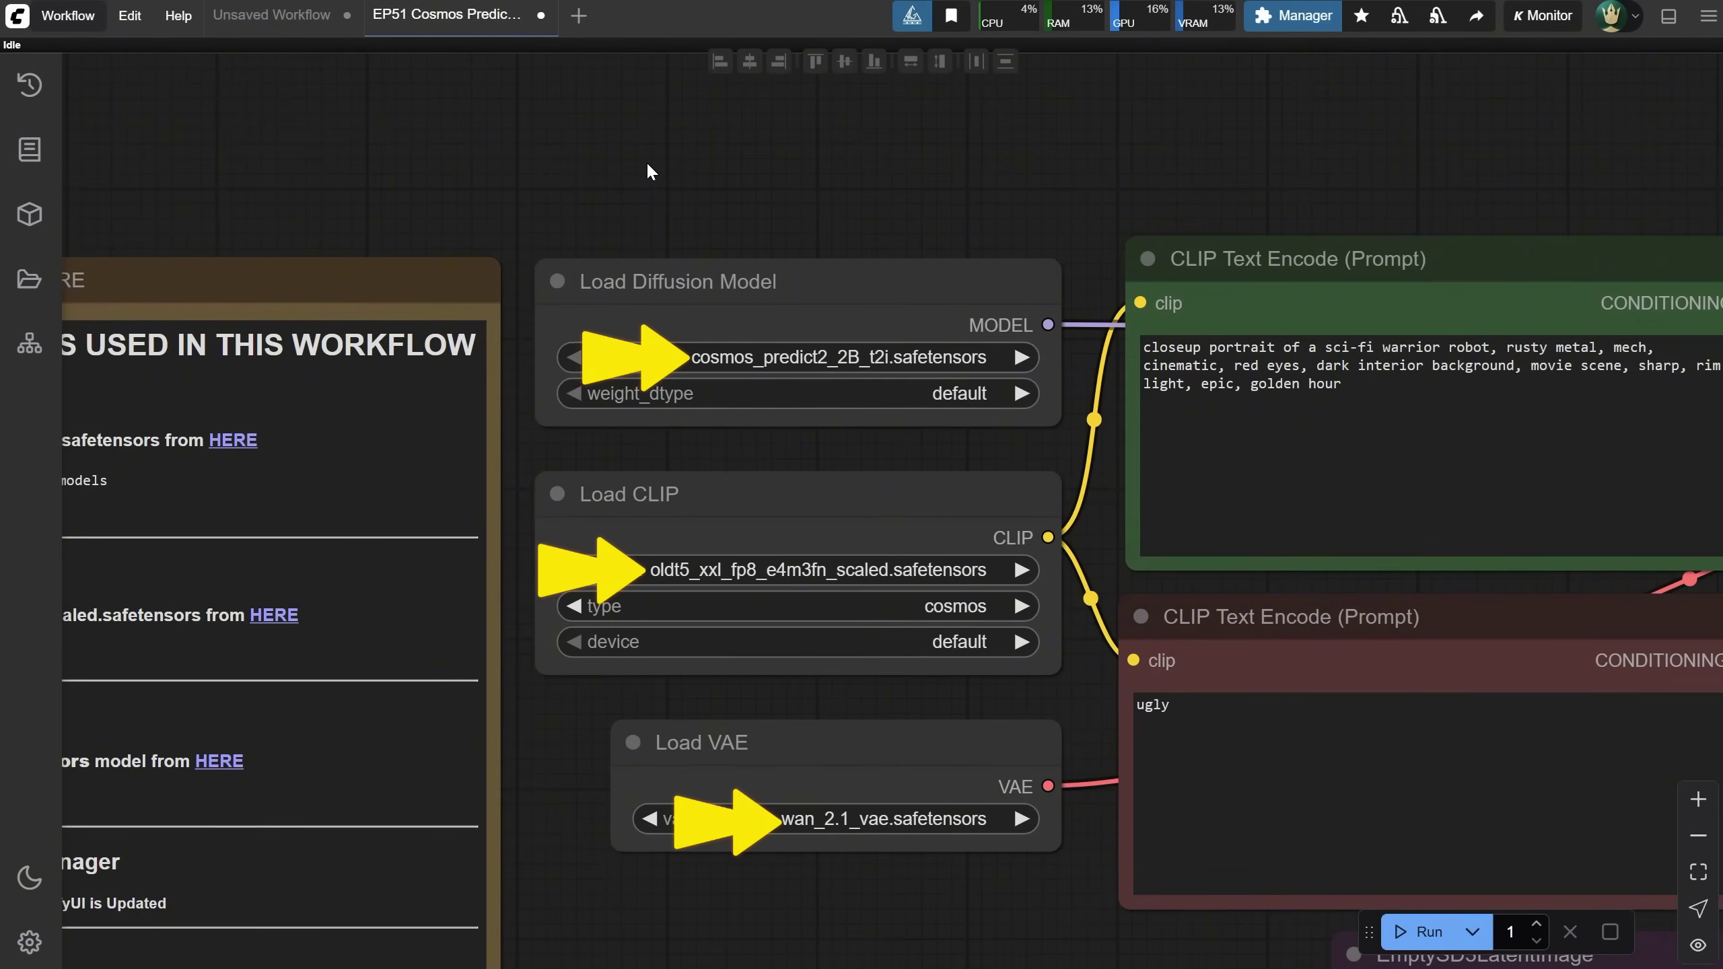
pyautogui.scroll(5, 645, 162)
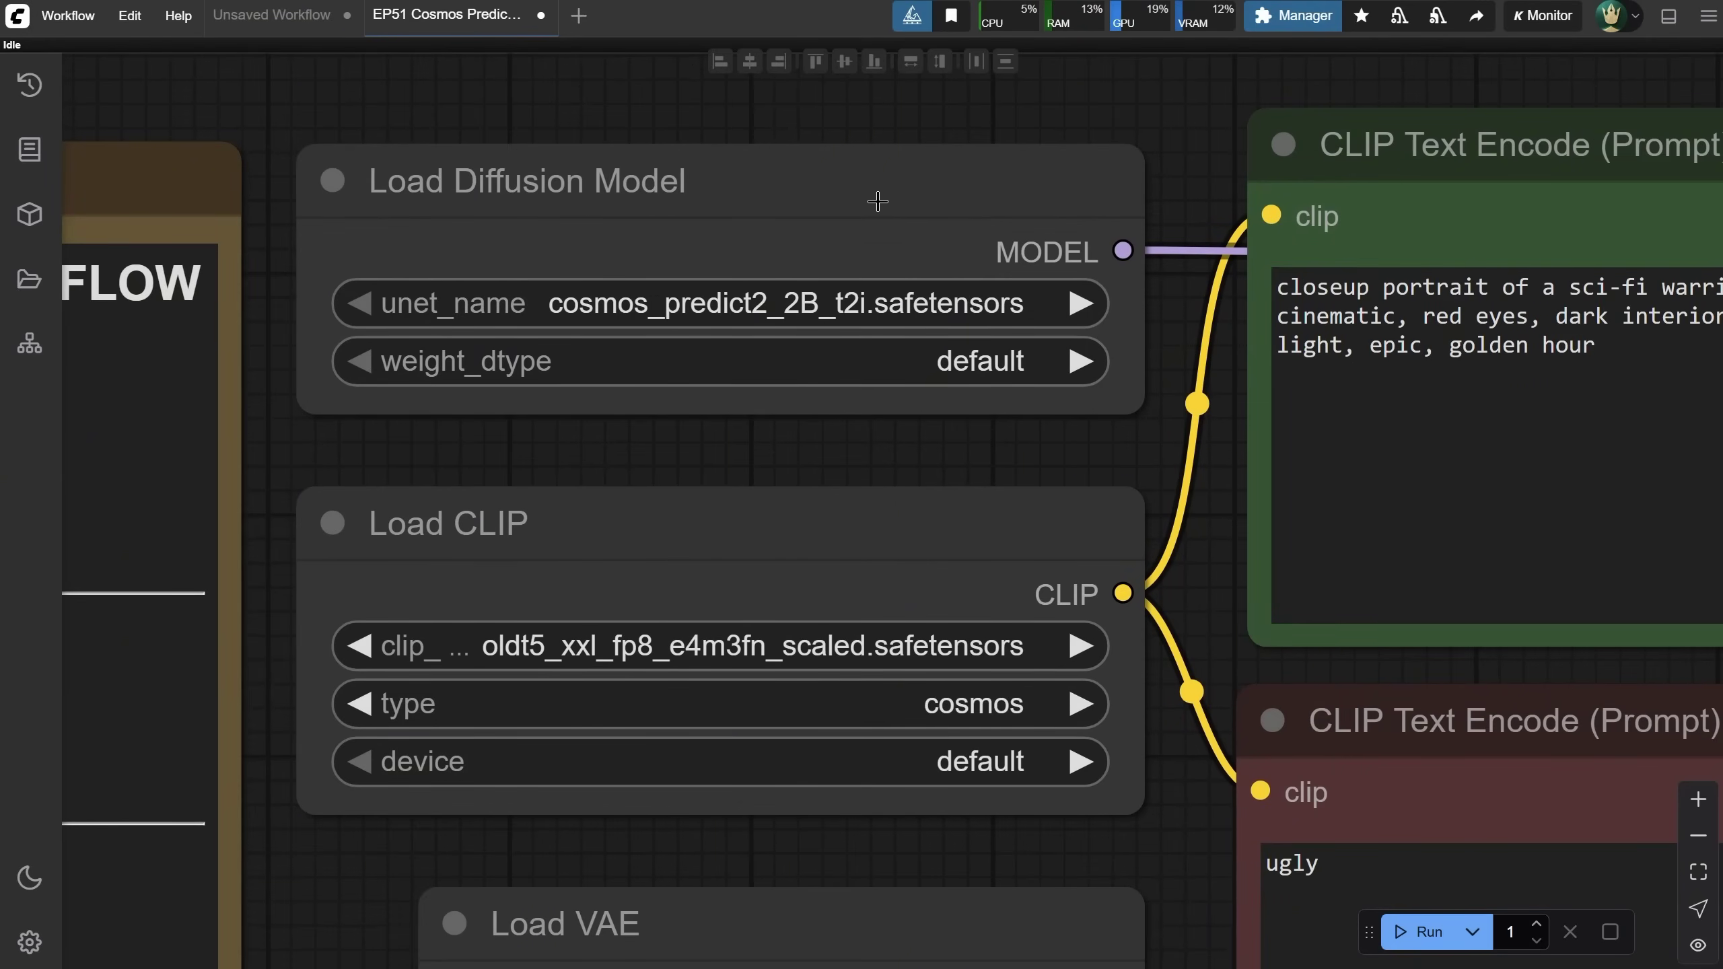
pyautogui.scroll(-1, 882, 198)
pyautogui.scroll(-4, 885, 203)
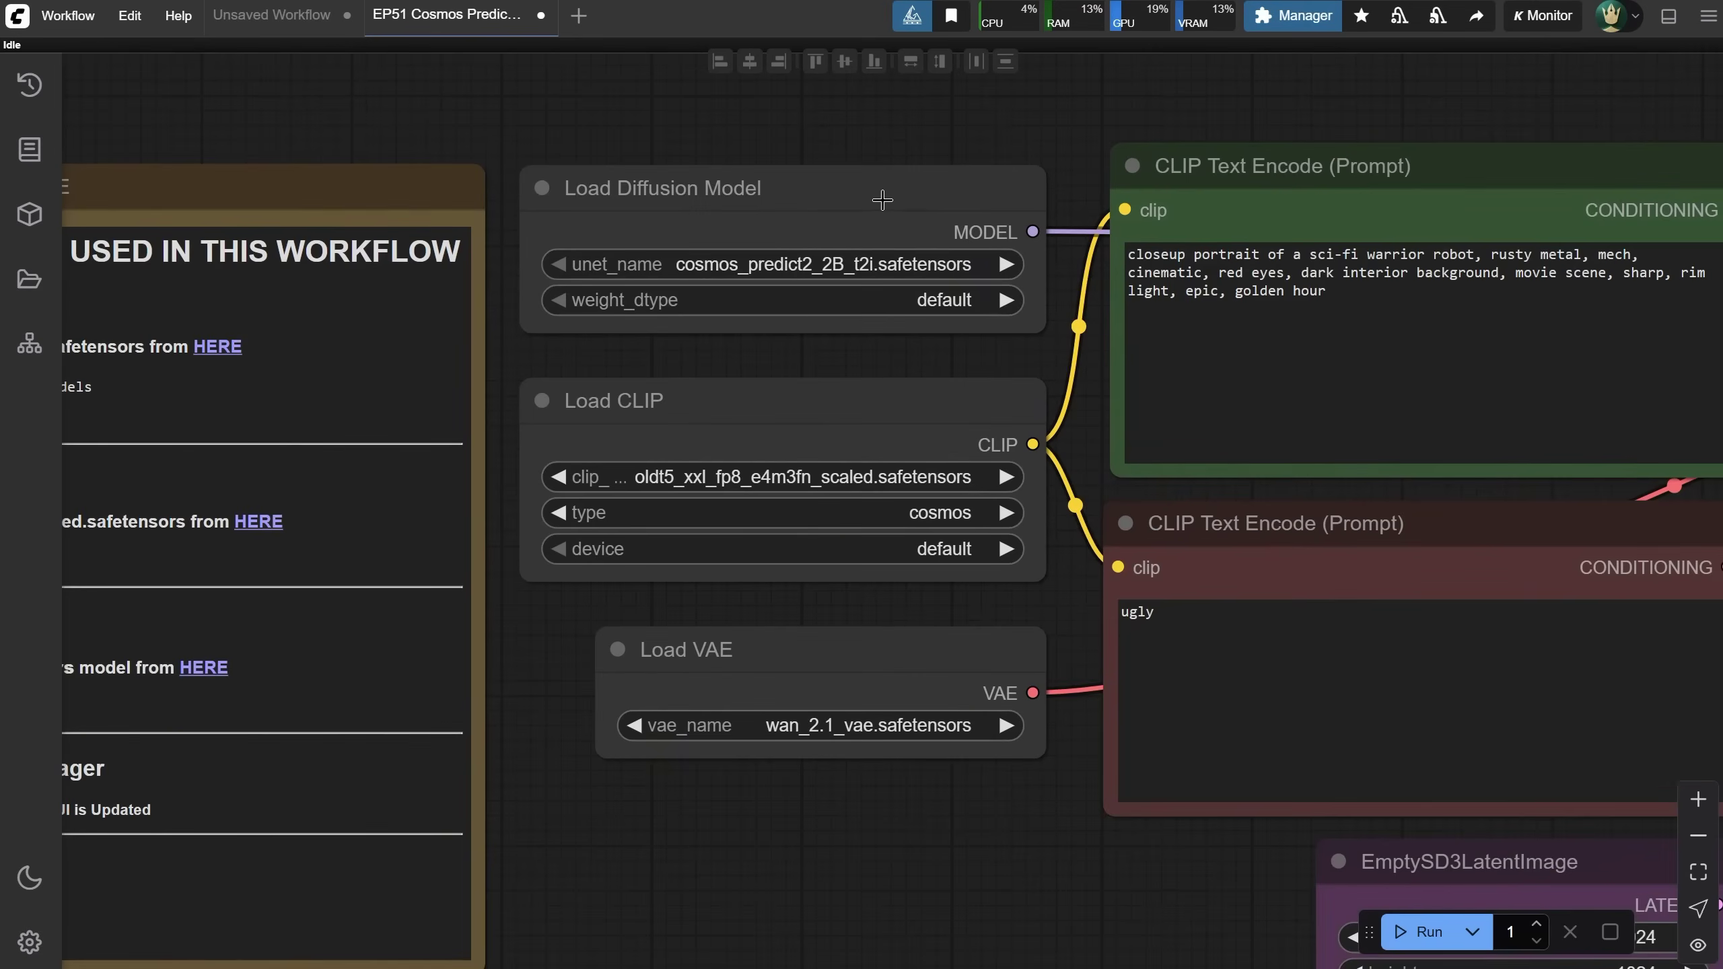
pyautogui.moveTo(346, 108); pyautogui.dragTo(736, 149)
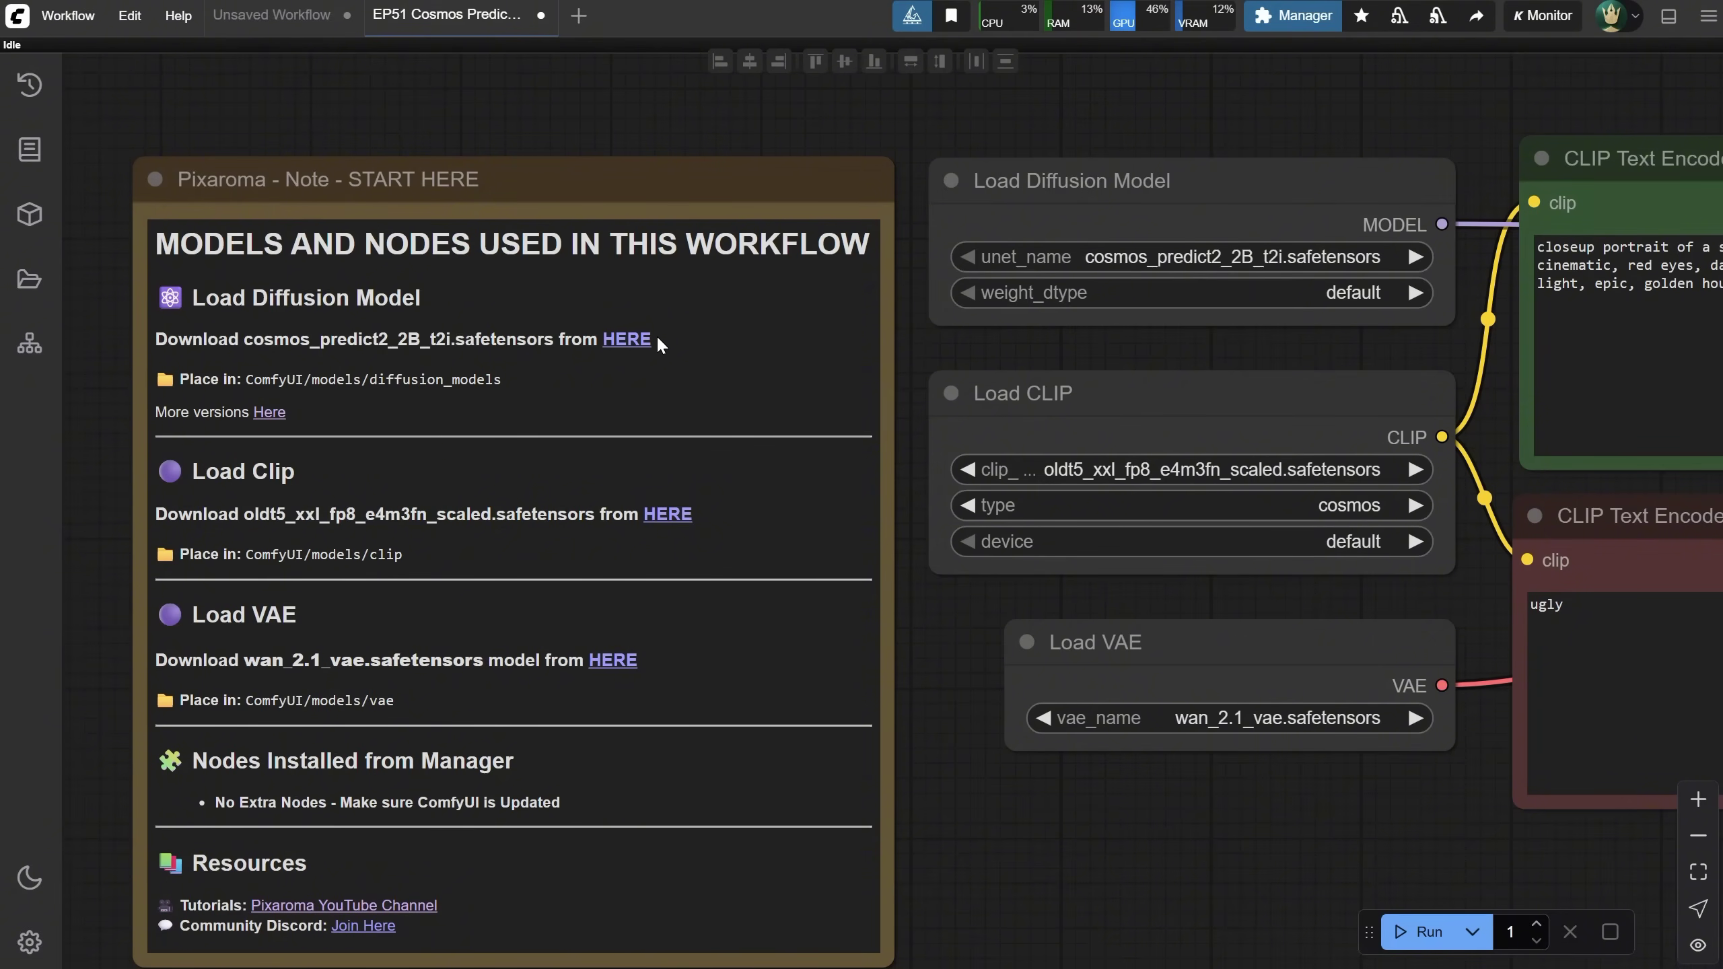
# Save the cosmos_predict2_2B_t2i diffusion model into models/diffusion_models.
pyautogui.click(626, 339)
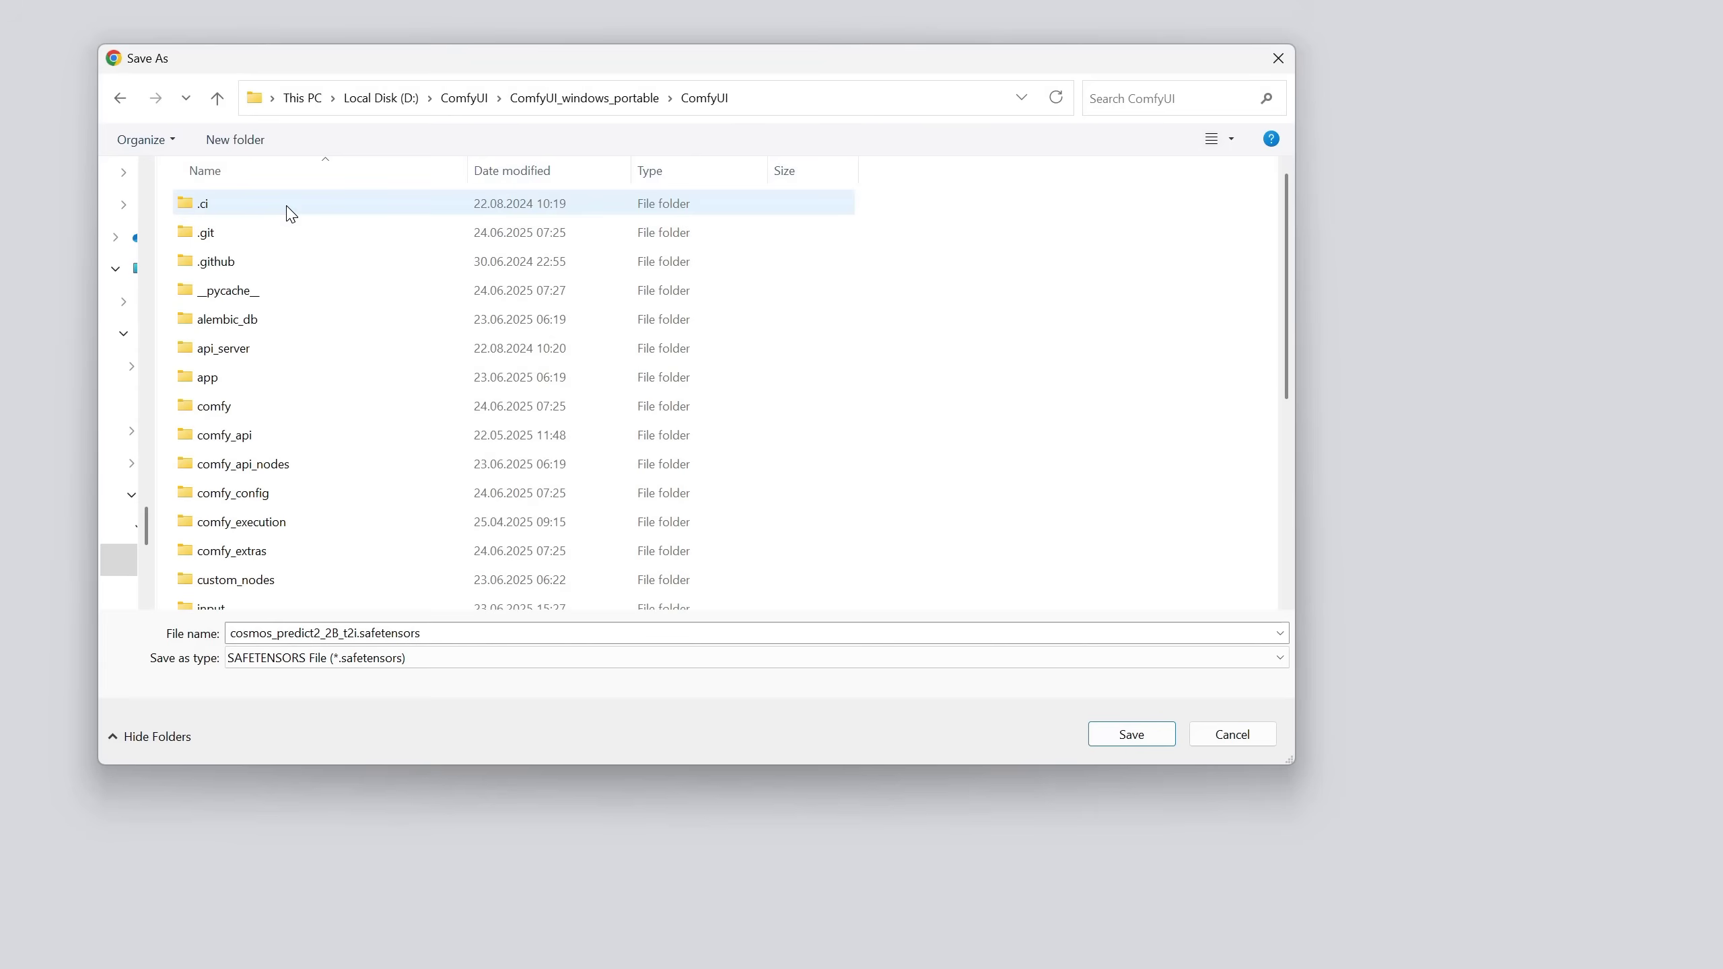
pyautogui.scroll(-3, 302, 411)
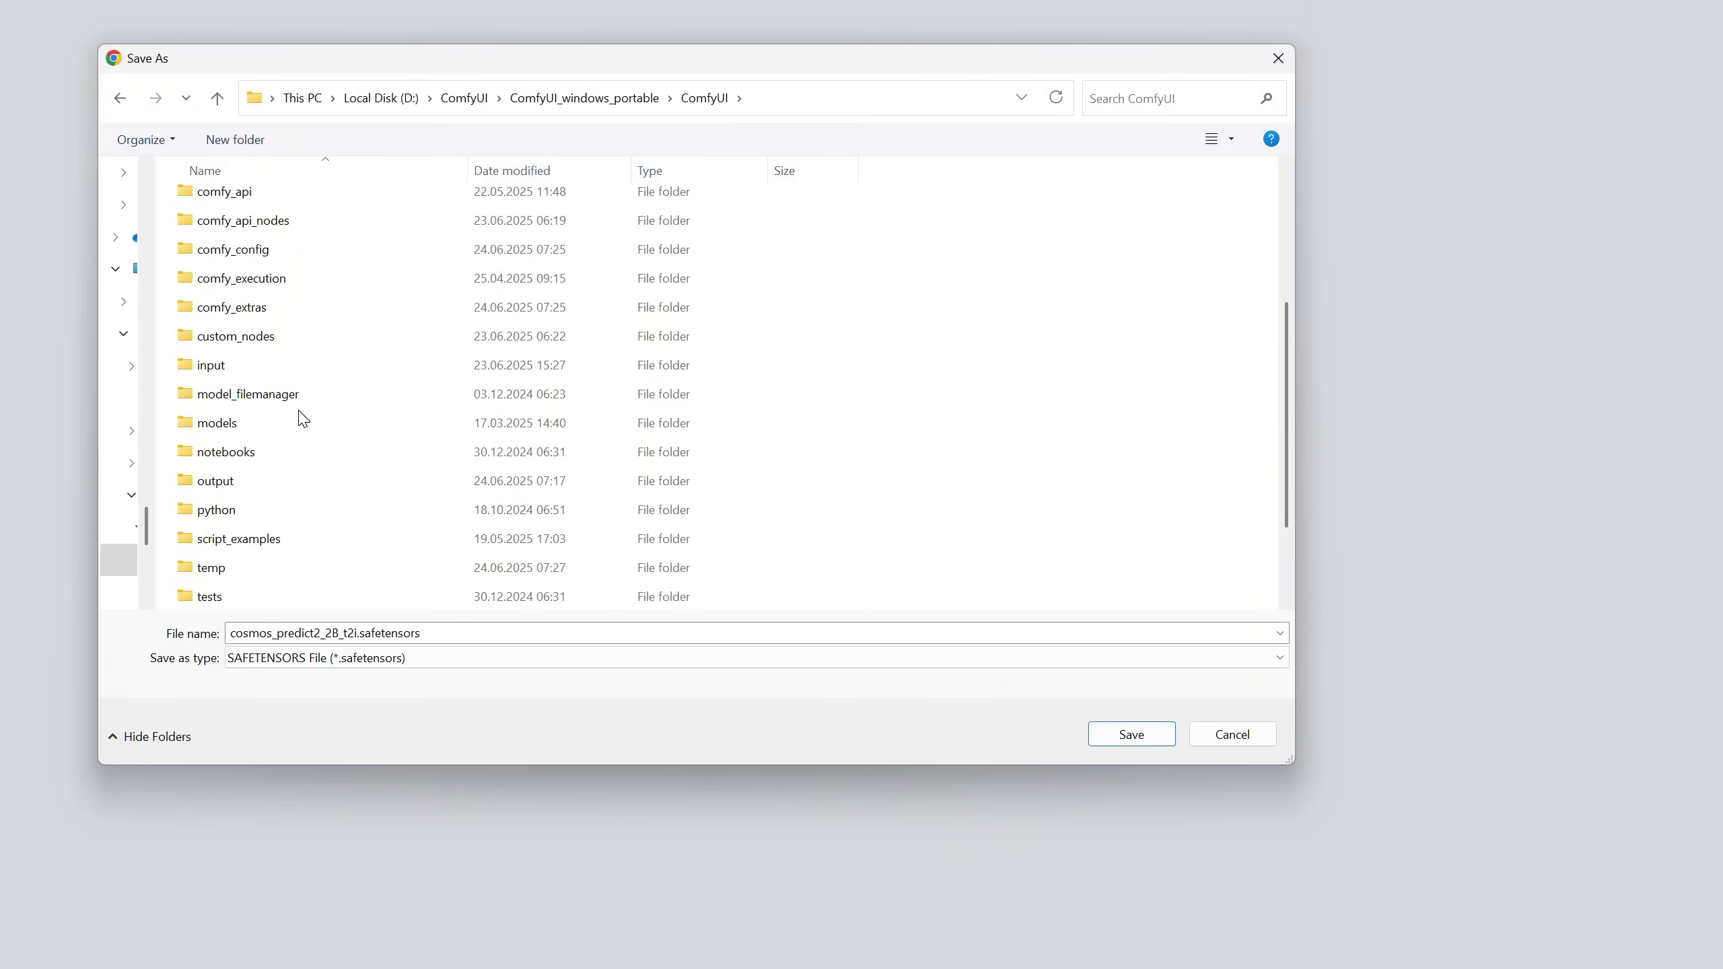
pyautogui.click(285, 427)
pyautogui.doubleClick(286, 427)
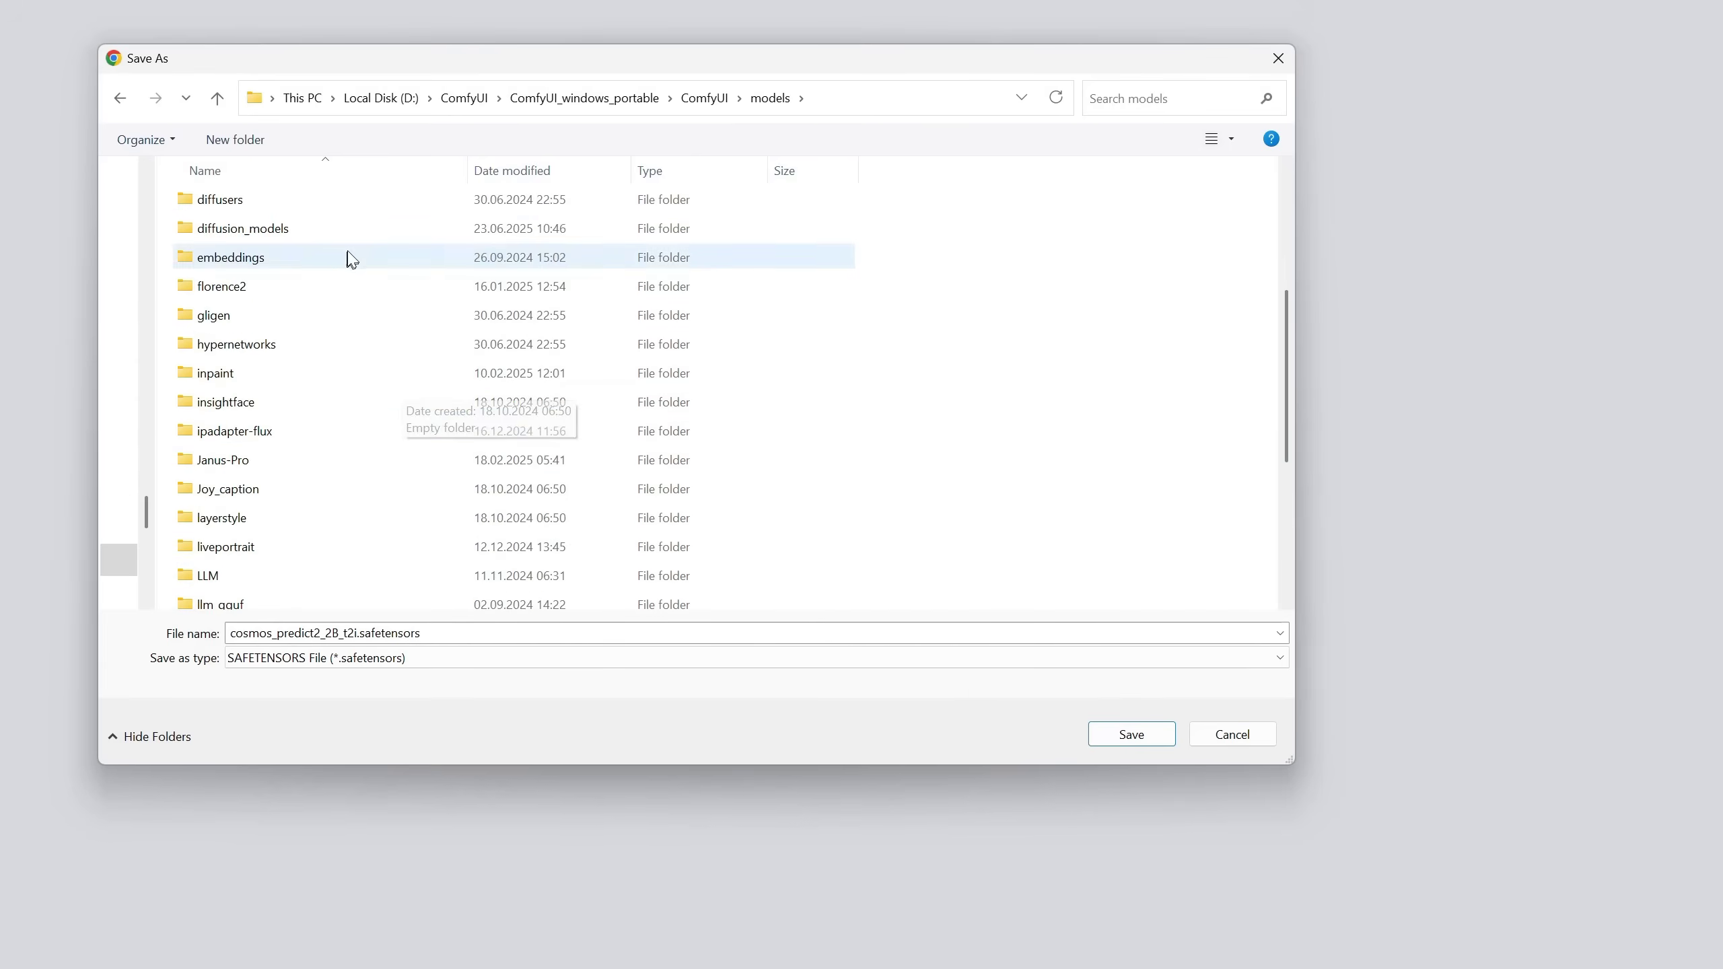
pyautogui.doubleClick(307, 230)
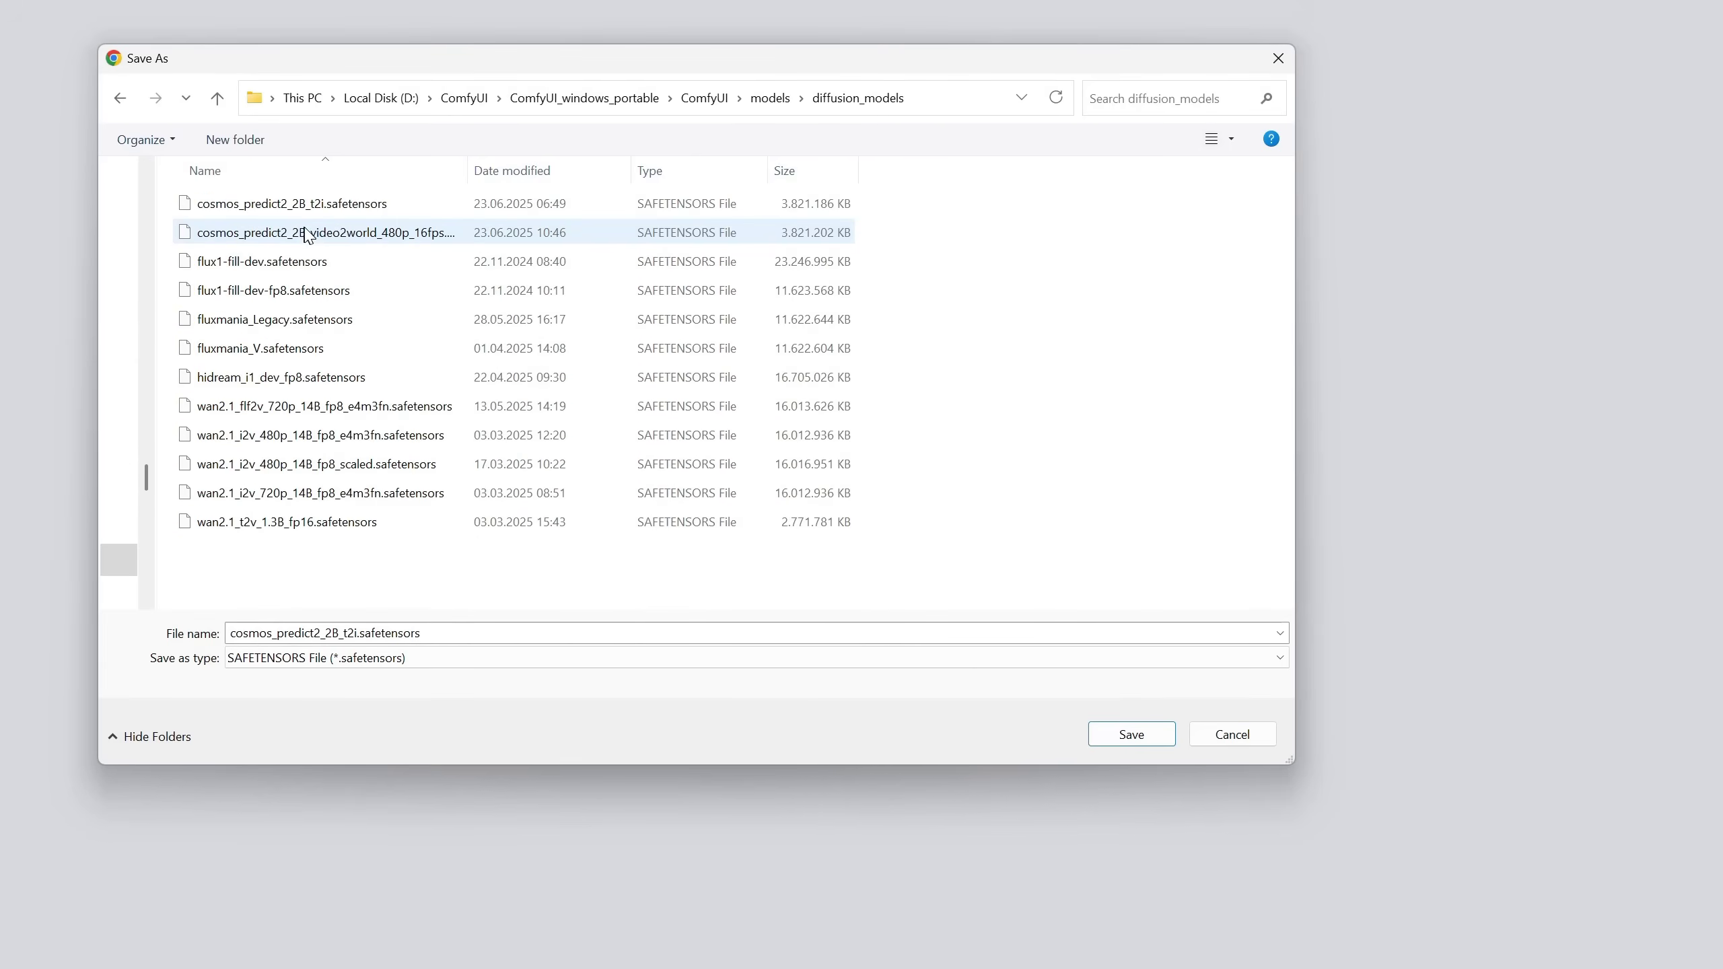
pyautogui.click(1118, 735)
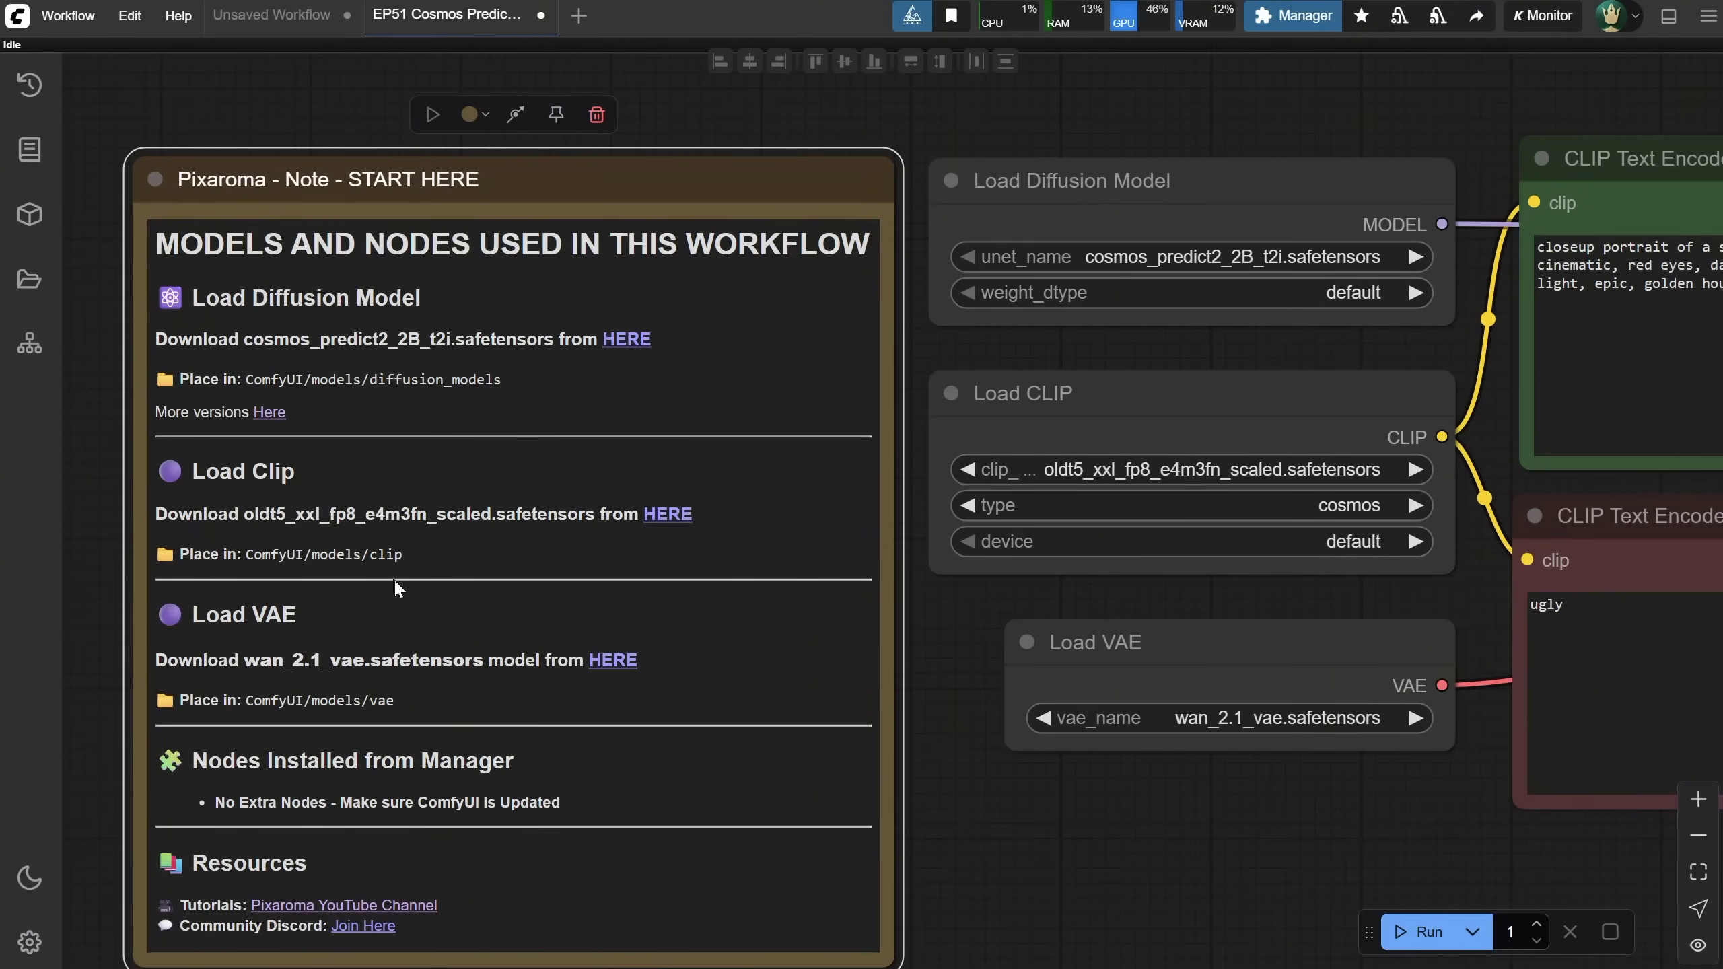
# Save the oldt5_xxl_fp8_e4m3fn_scaled text encoder into models/clip.
pyautogui.click(671, 514)
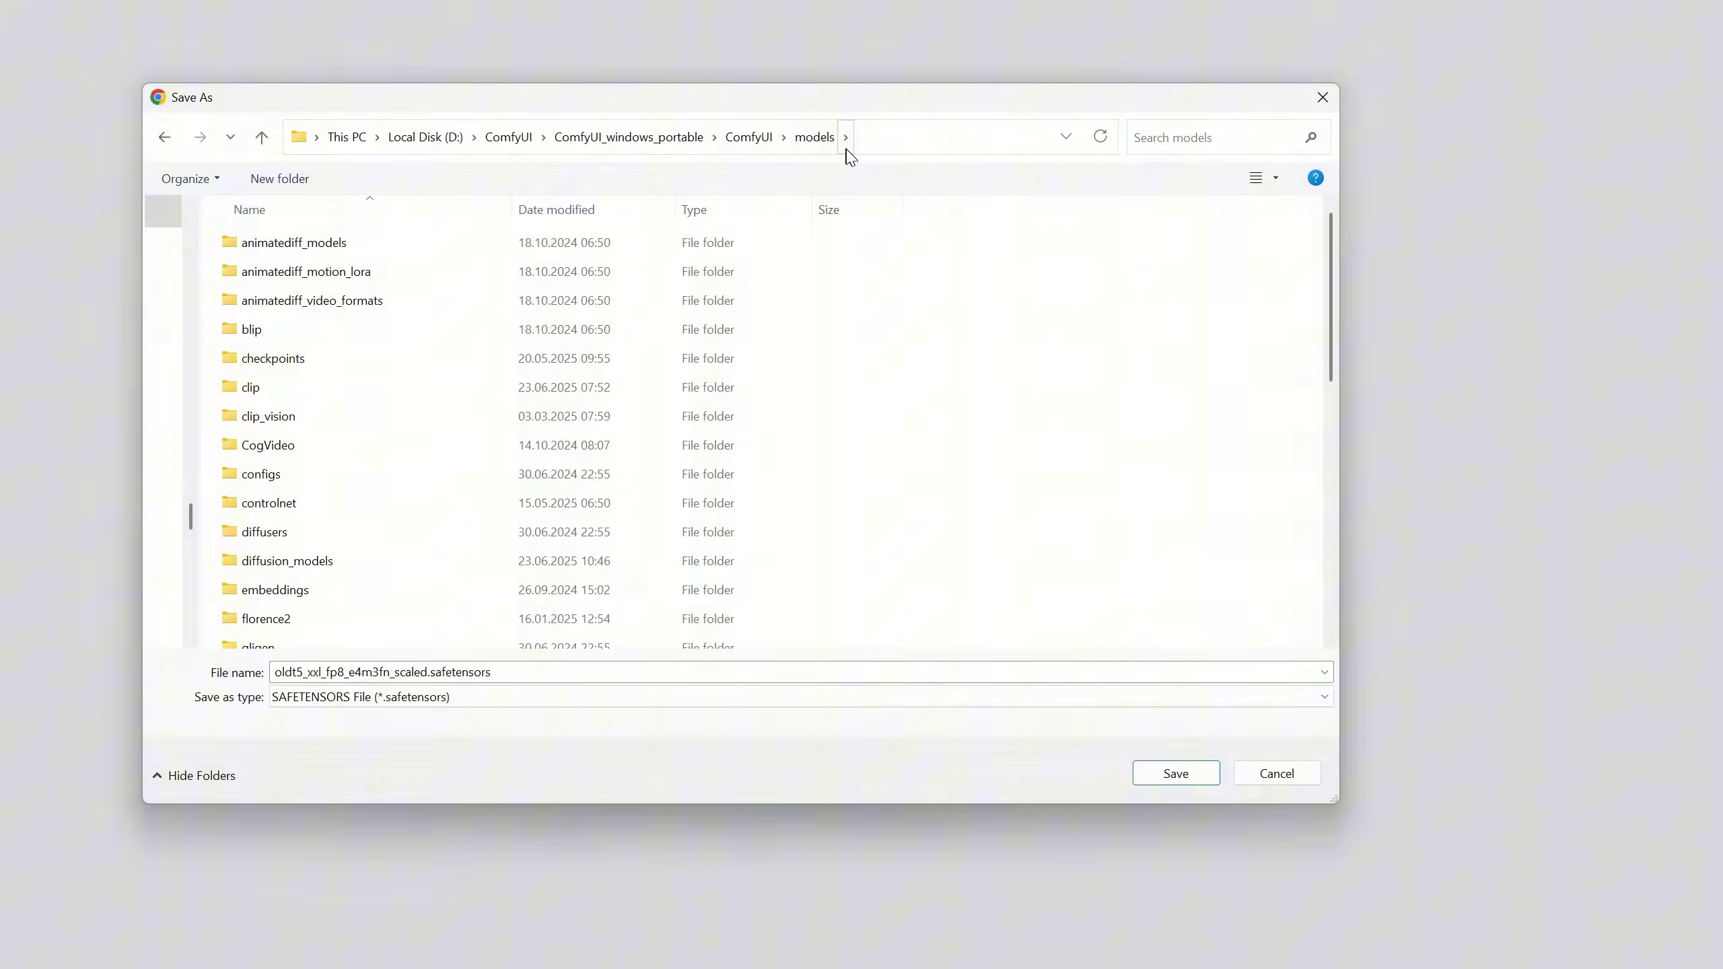
pyautogui.doubleClick(281, 396)
pyautogui.click(1173, 781)
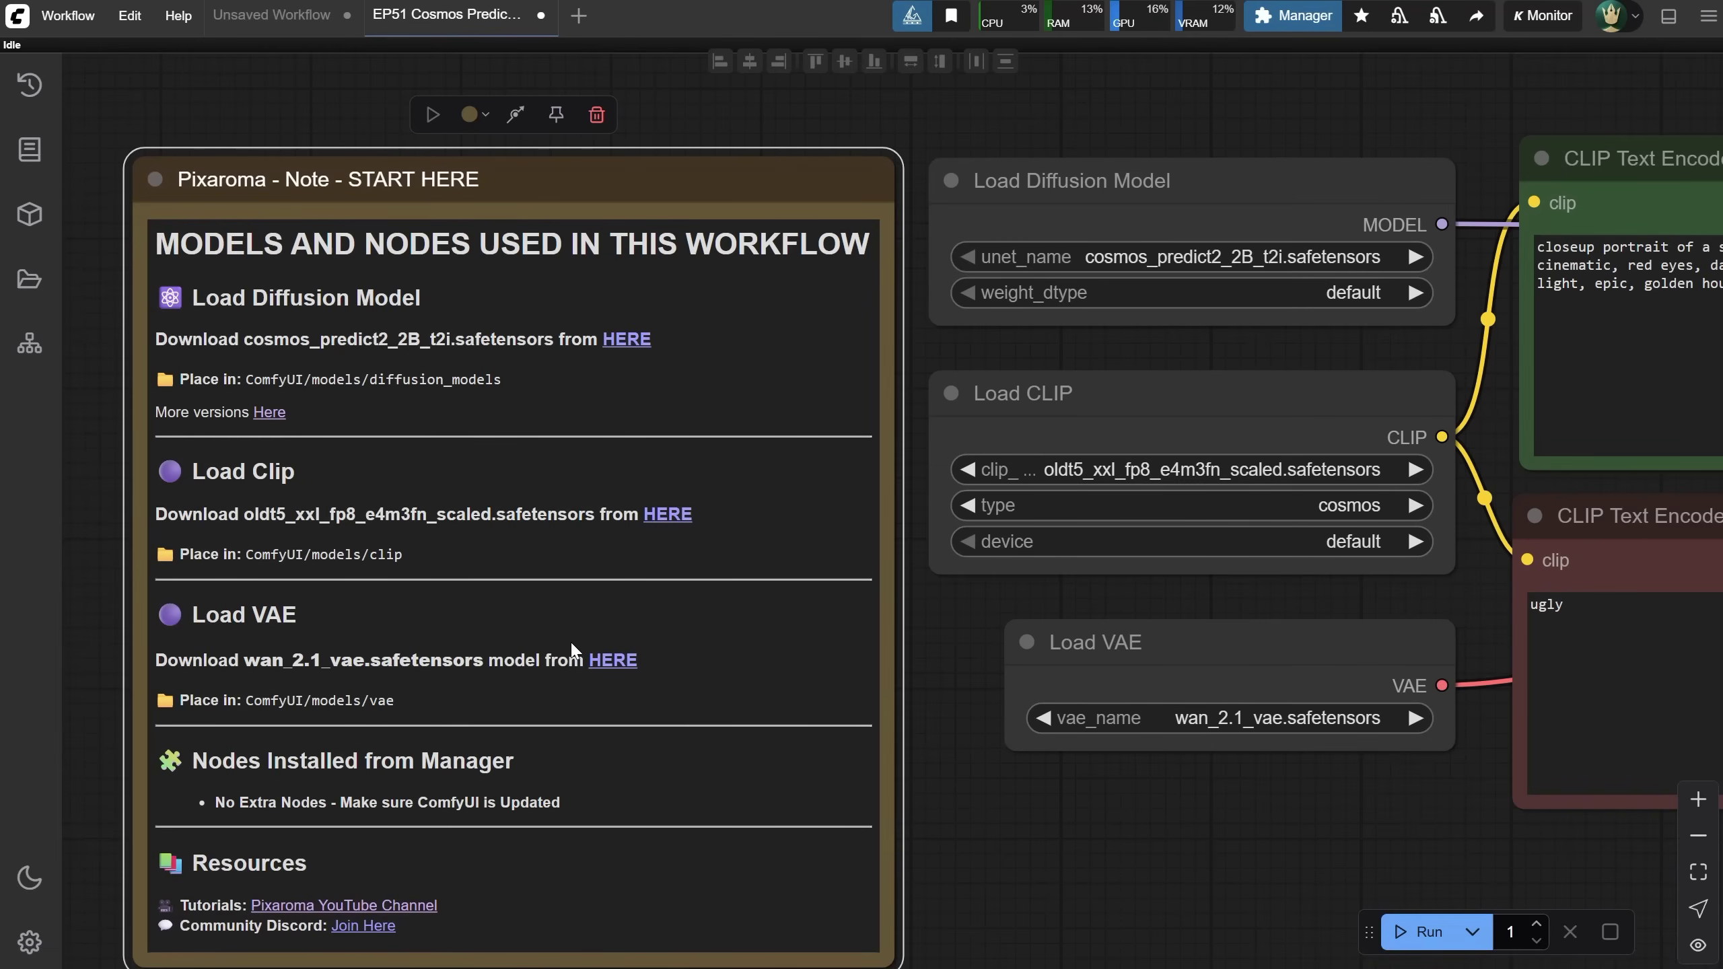
# Save the wan_2.1_vae model into models/vae.
pyautogui.click(614, 659)
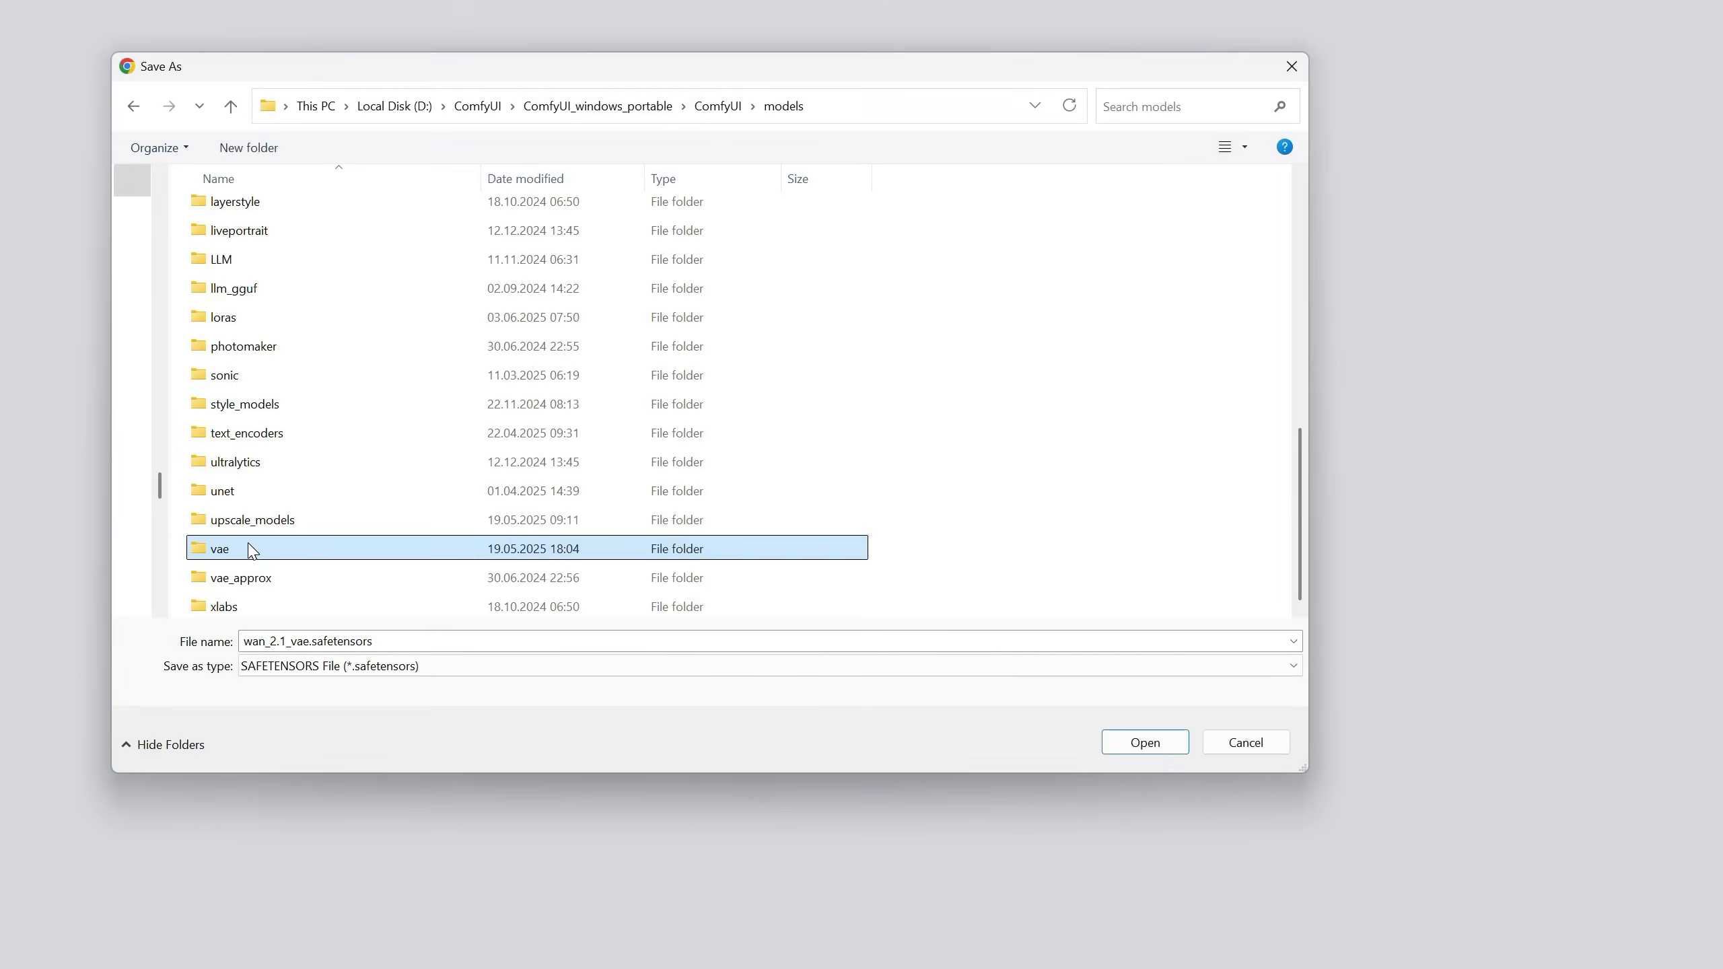
pyautogui.doubleClick(255, 548)
pyautogui.click(1143, 745)
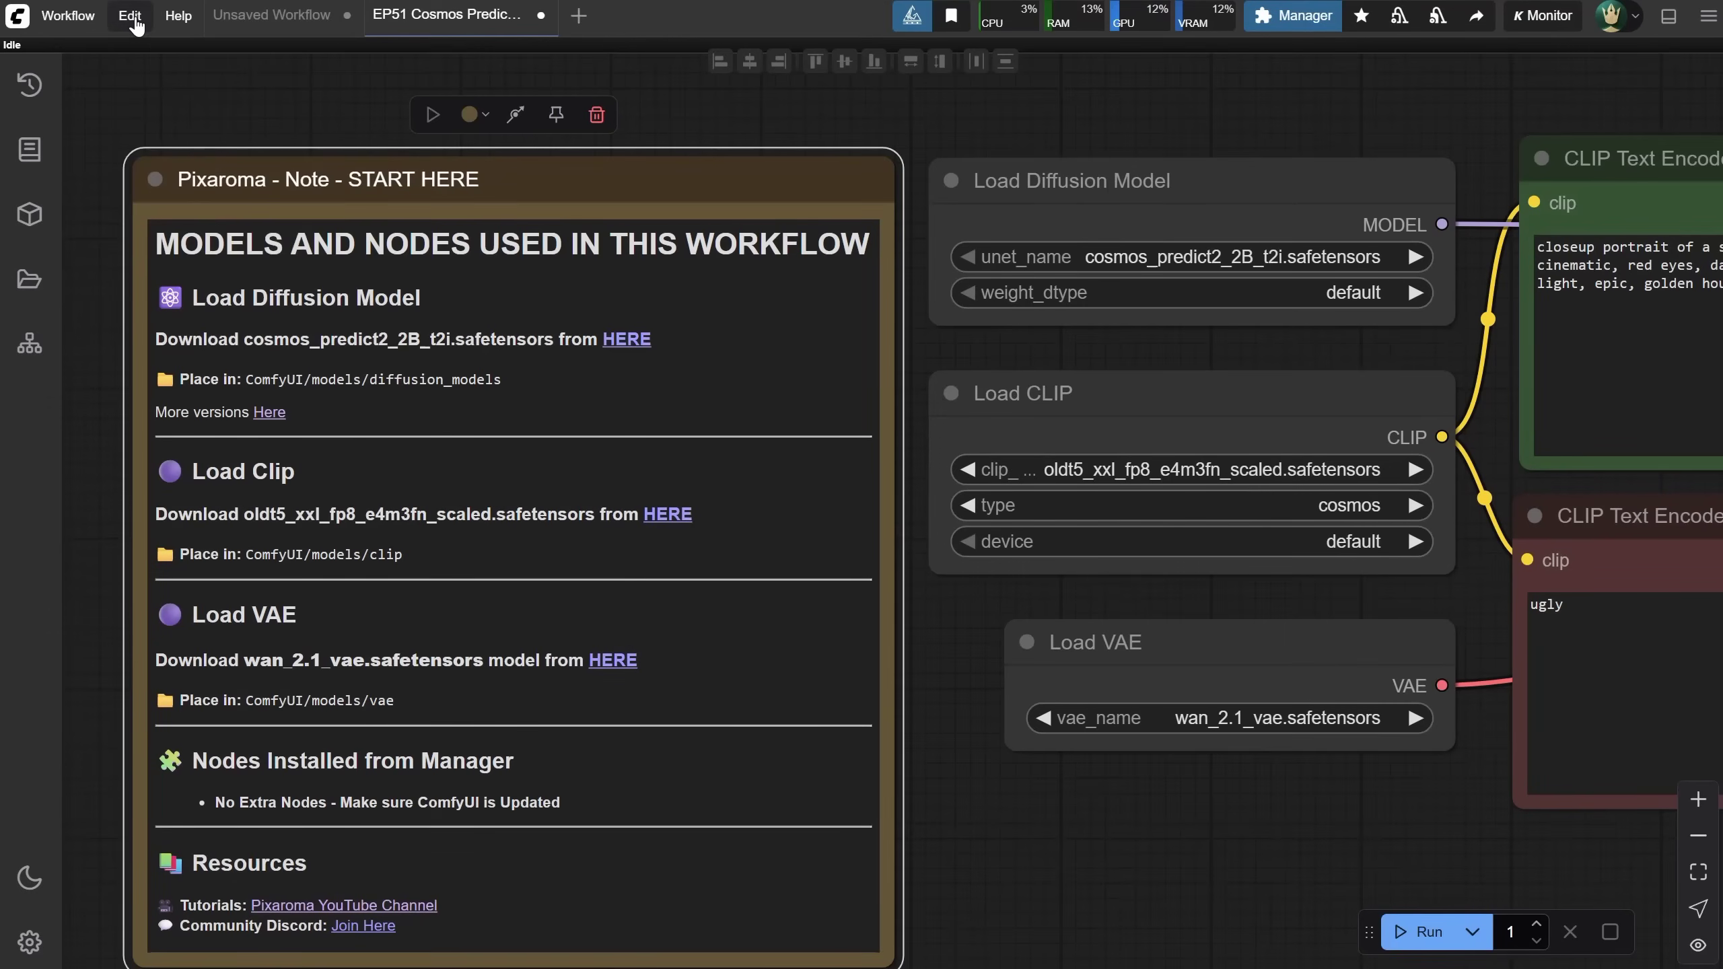
# Keep the existing VAE file, refresh node definitions, and select cosmos_predict2_2B_t2i as the model.
pyautogui.click(130, 15)
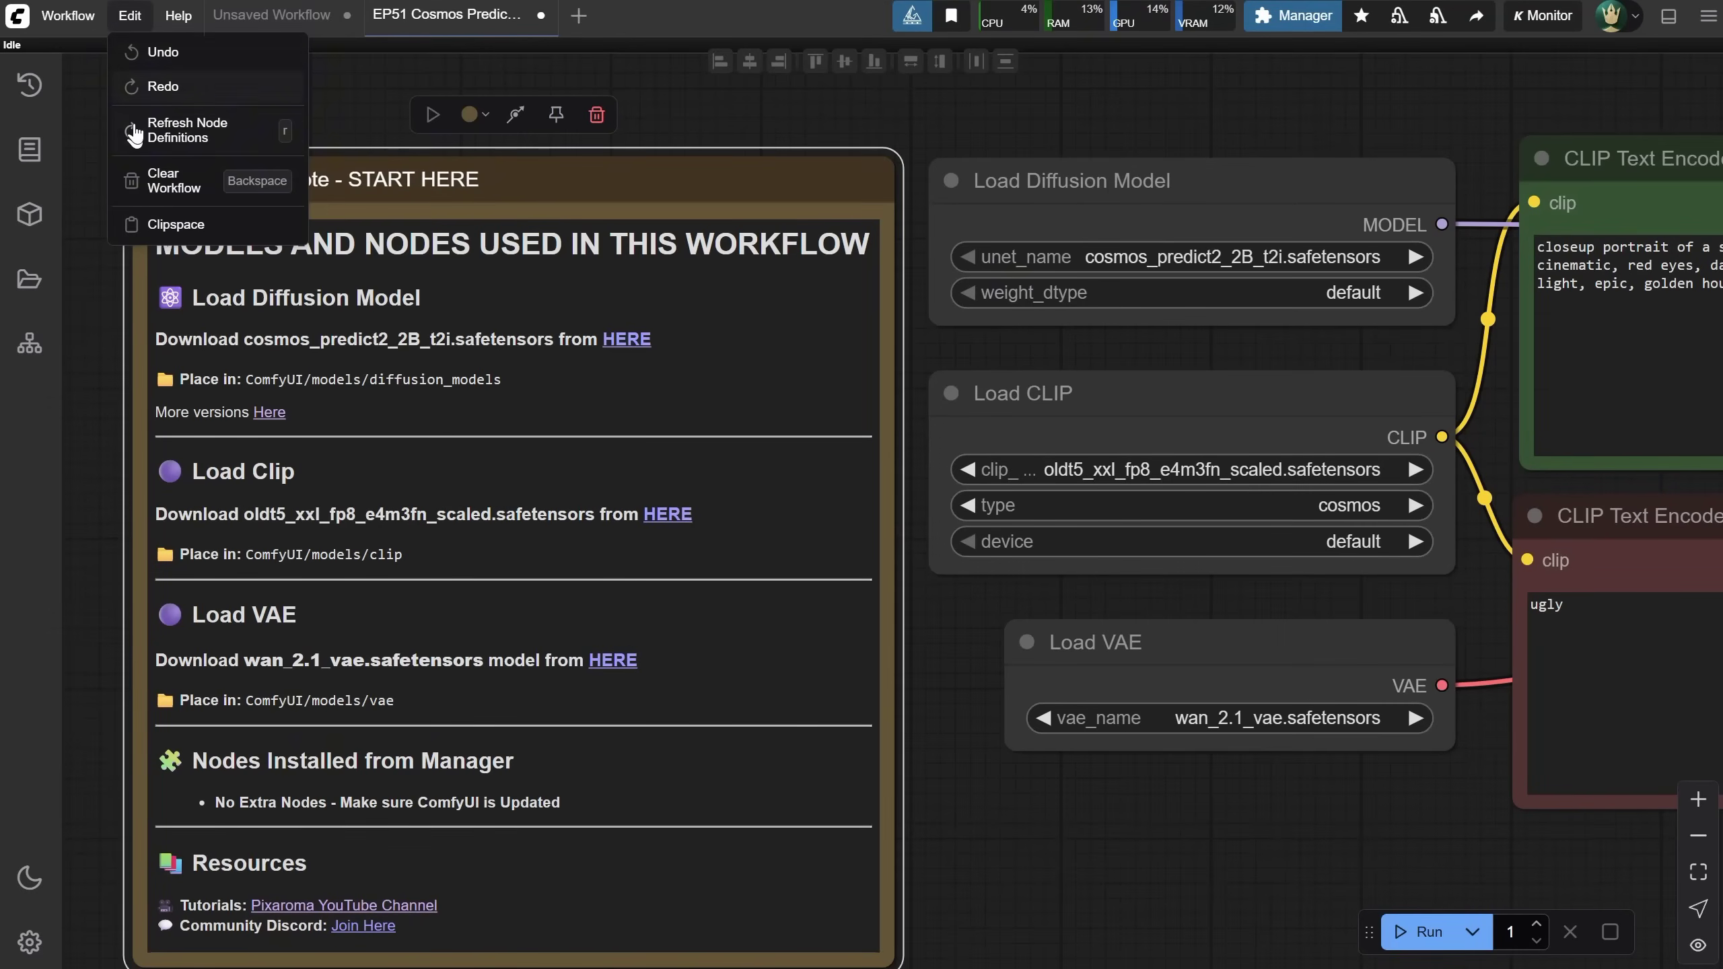
pyautogui.click(193, 136)
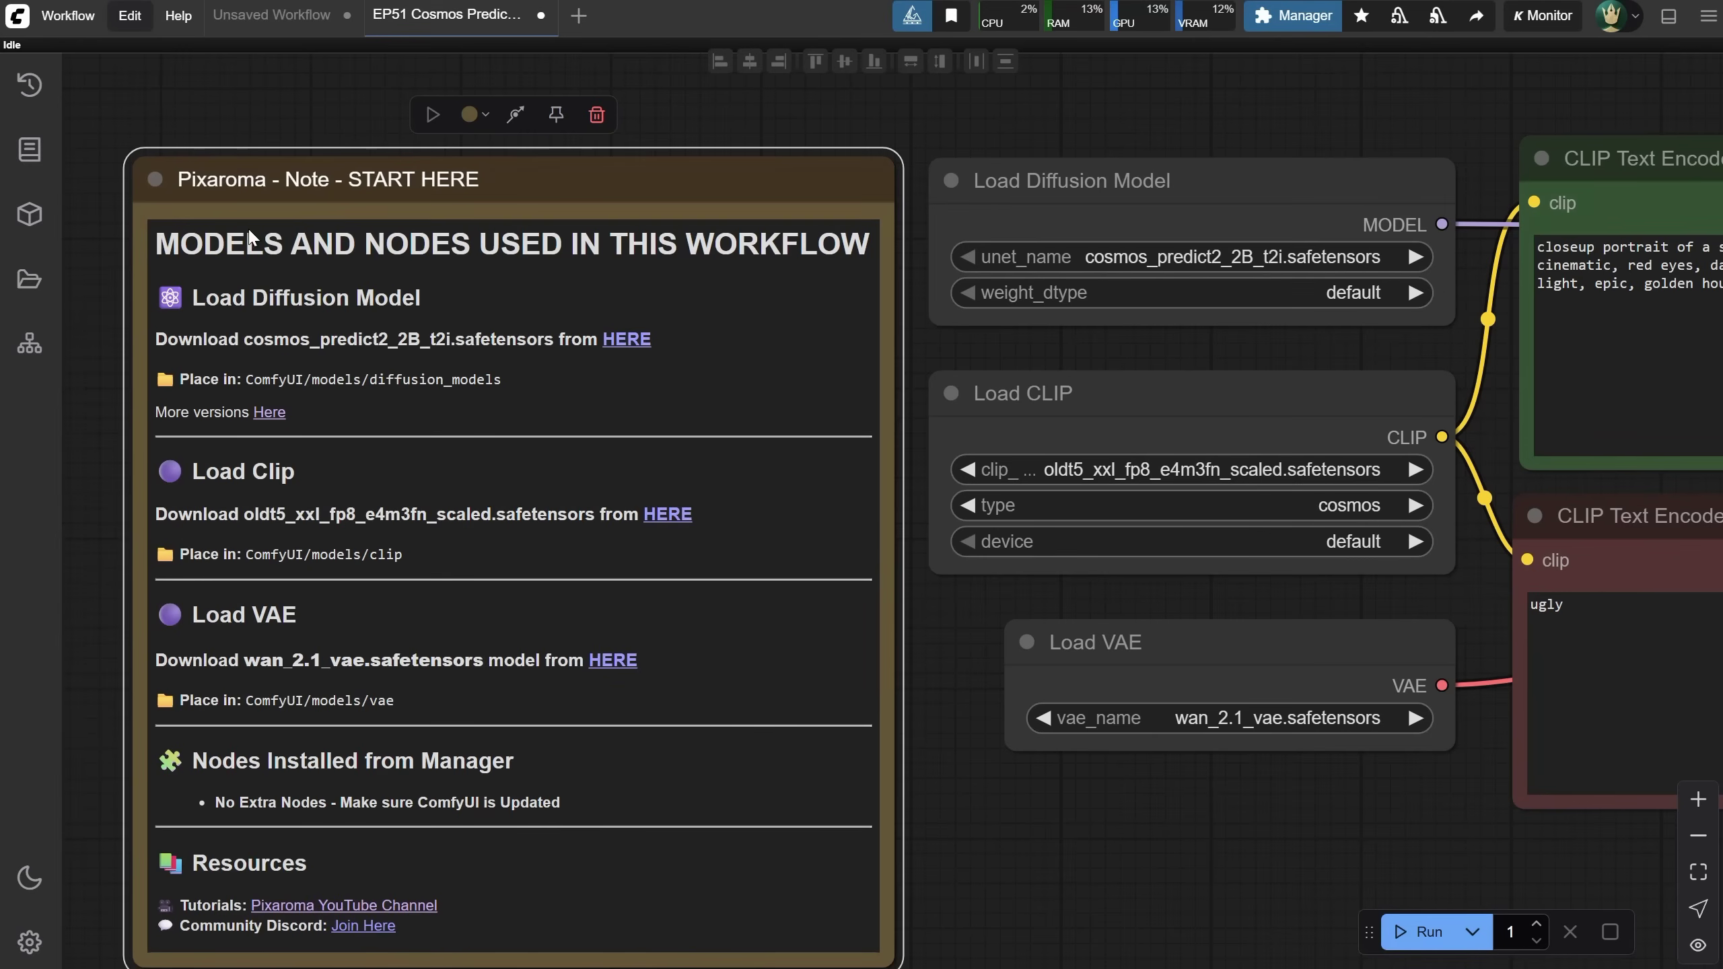
pyautogui.moveTo(1204, 200); pyautogui.dragTo(1204, 197)
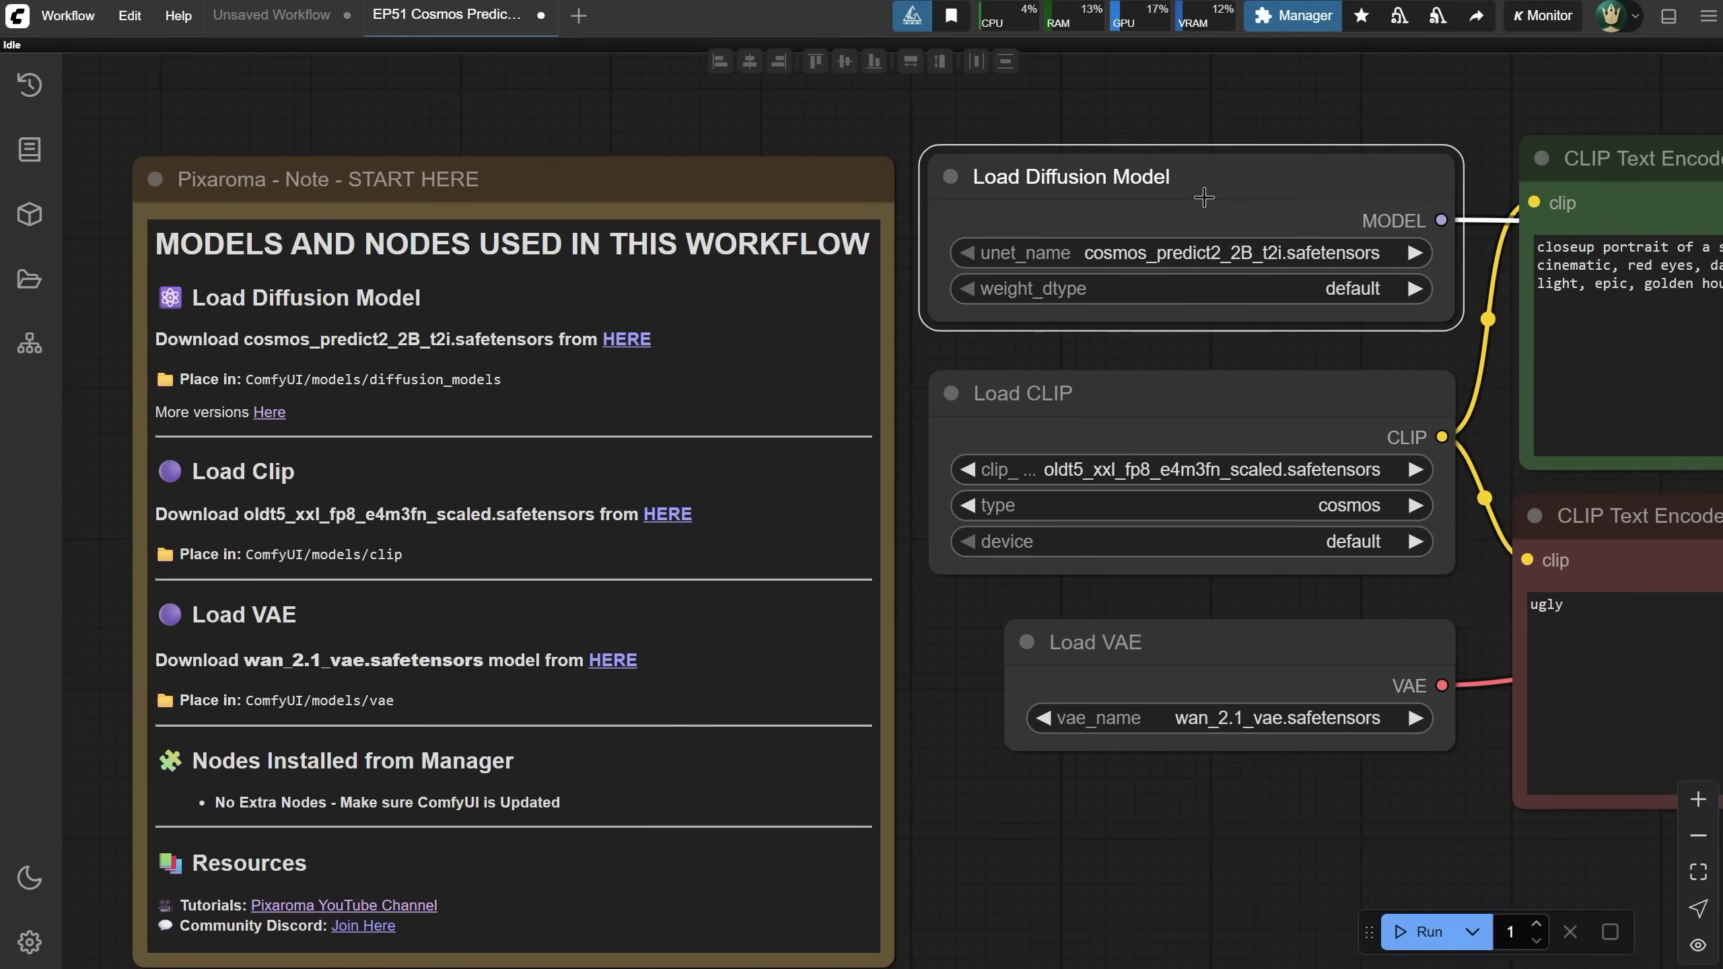
pyautogui.click(1181, 252)
pyautogui.click(1272, 285)
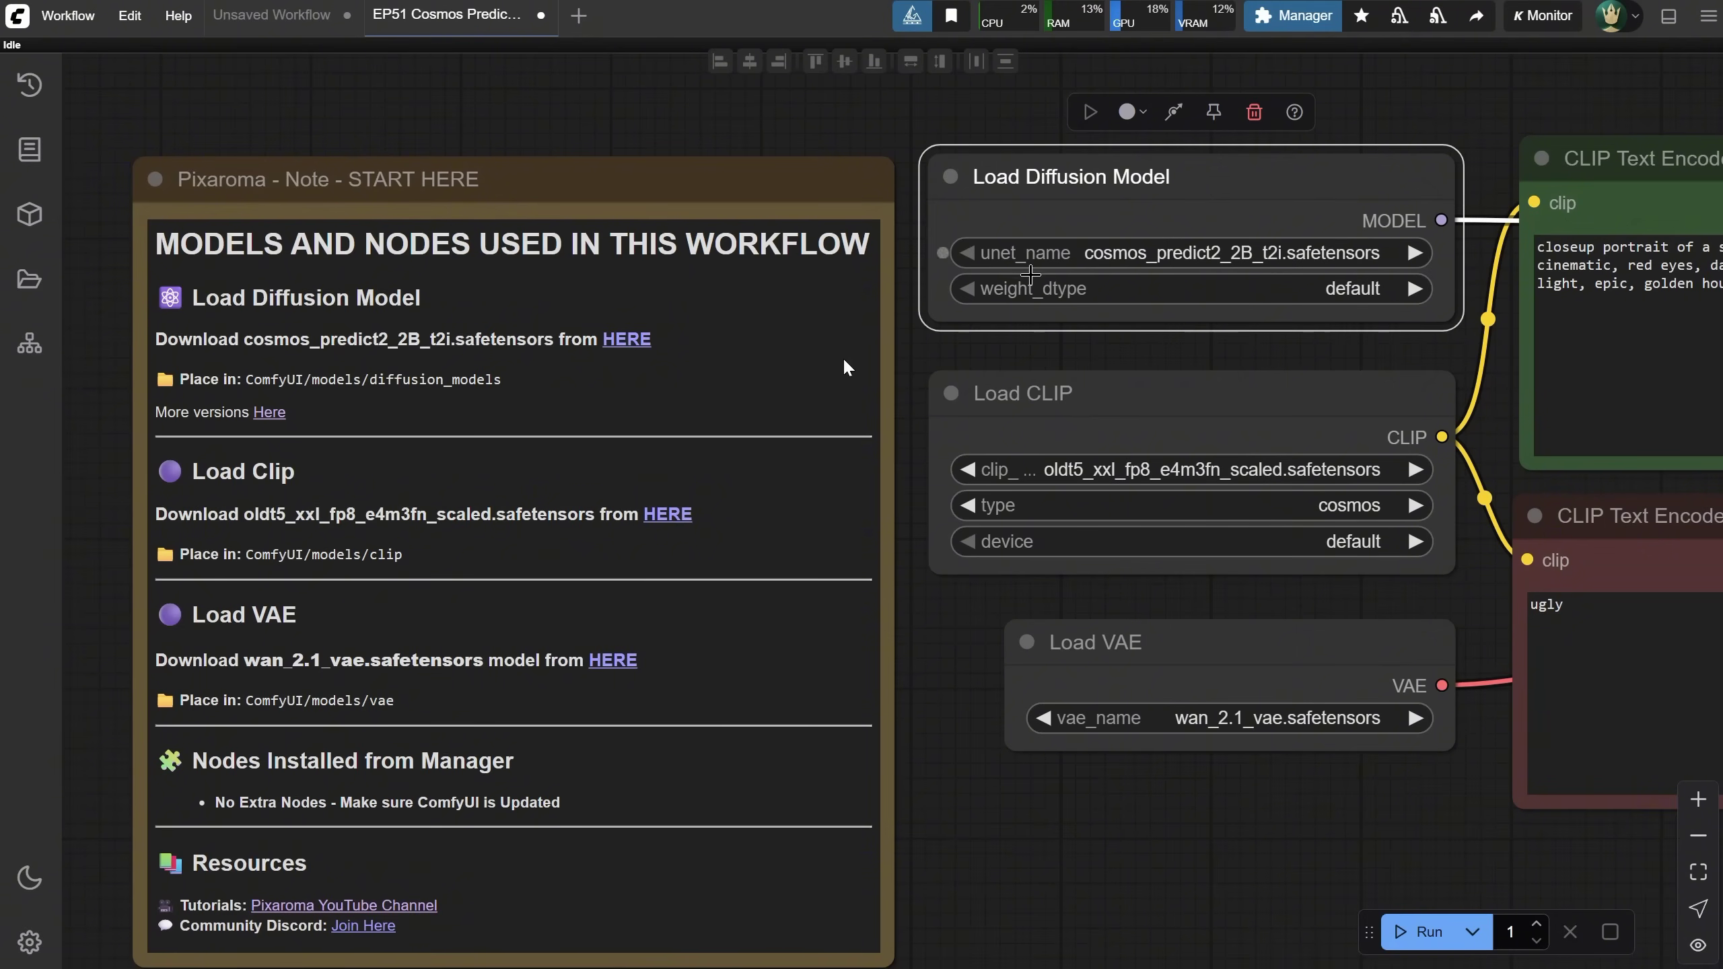
# Confirm the oldt5_xxl_fp8_e4m3fn_scaled encoder with cosmos CLIP type, and check the VAE.
pyautogui.click(1153, 470)
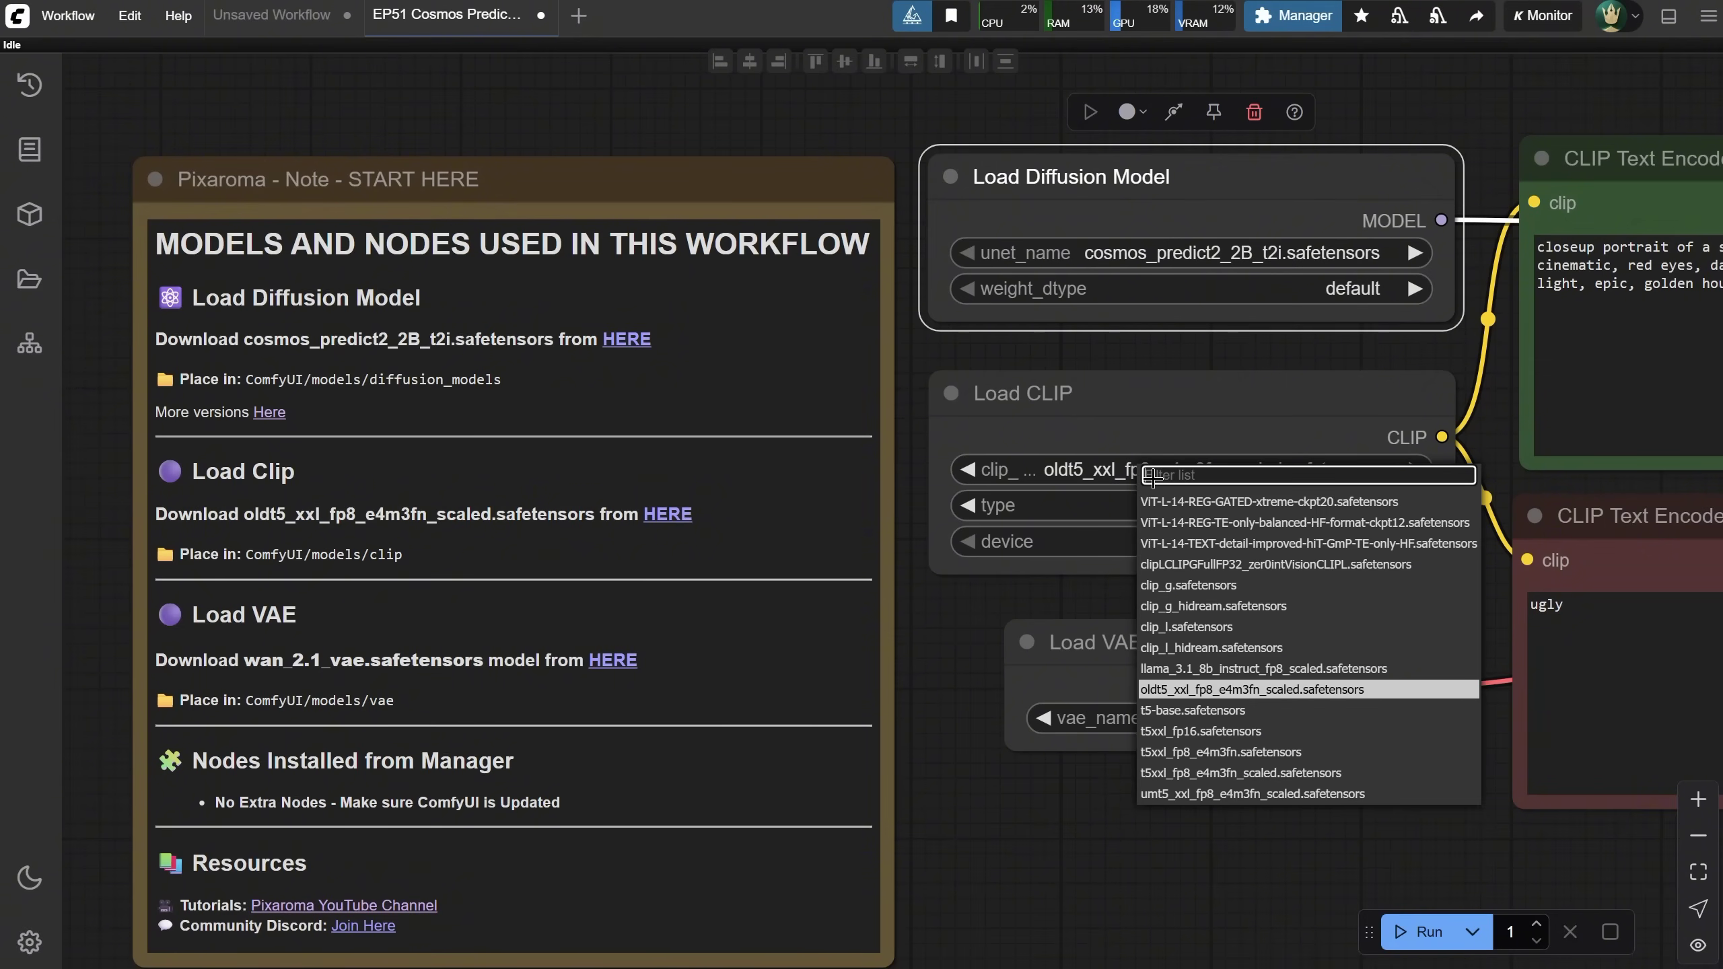
pyautogui.click(1248, 689)
pyautogui.click(1333, 506)
pyautogui.click(1346, 681)
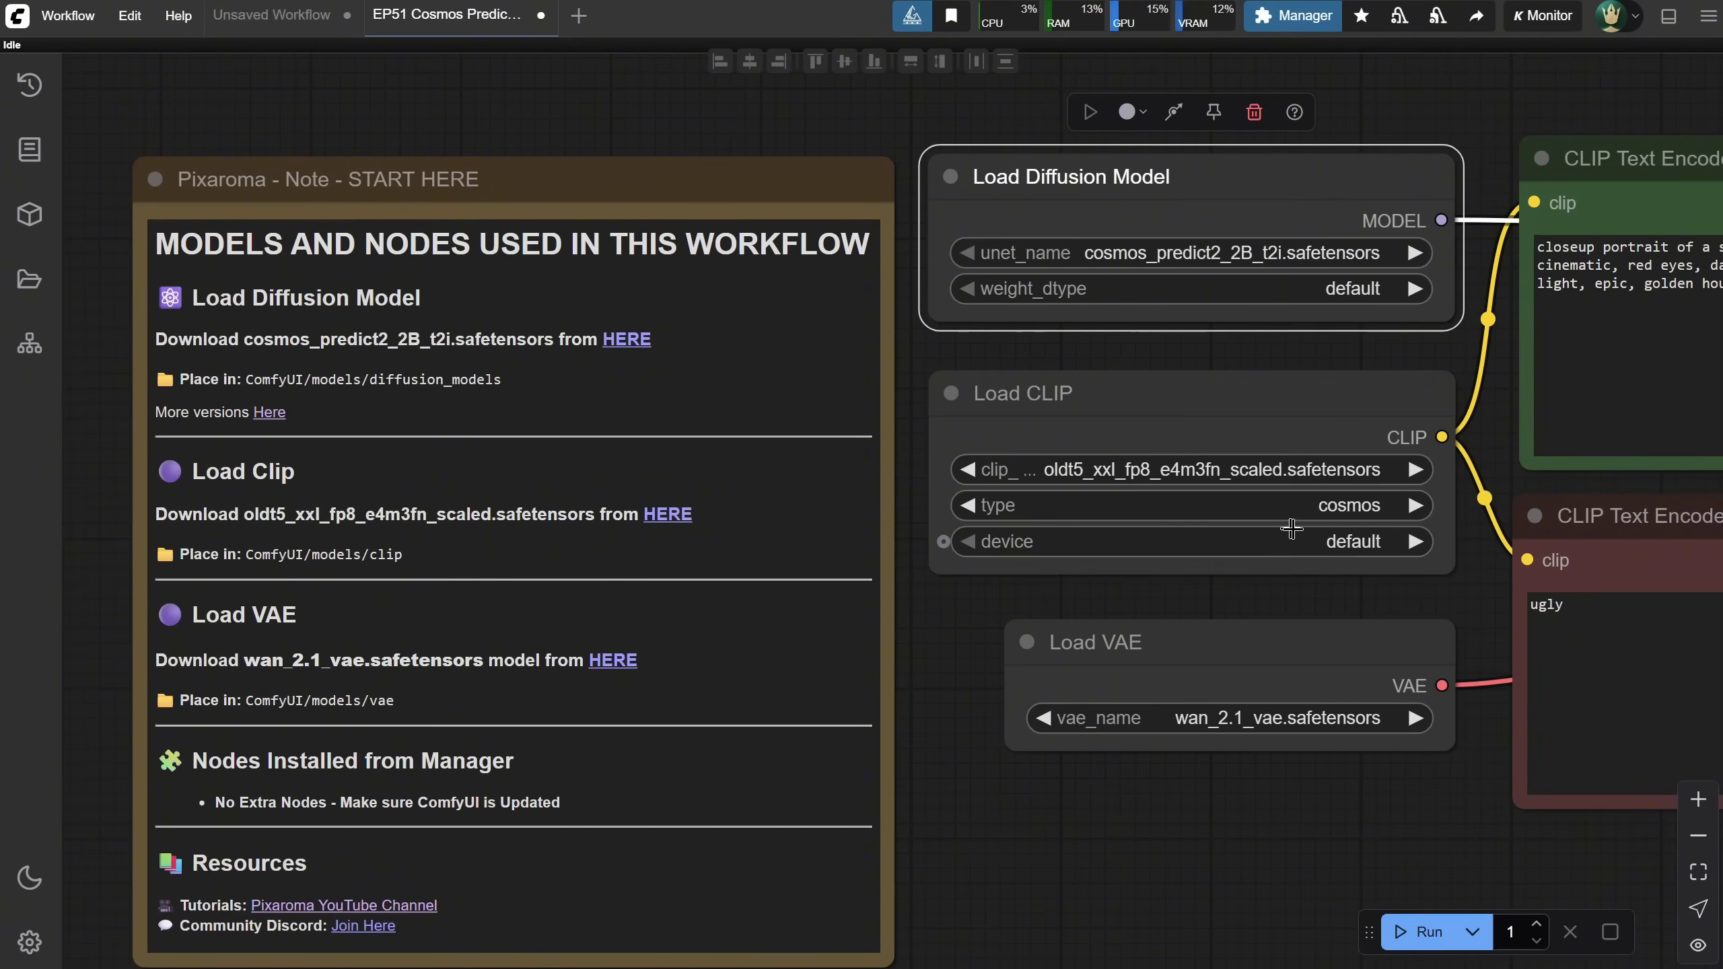
pyautogui.click(1255, 719)
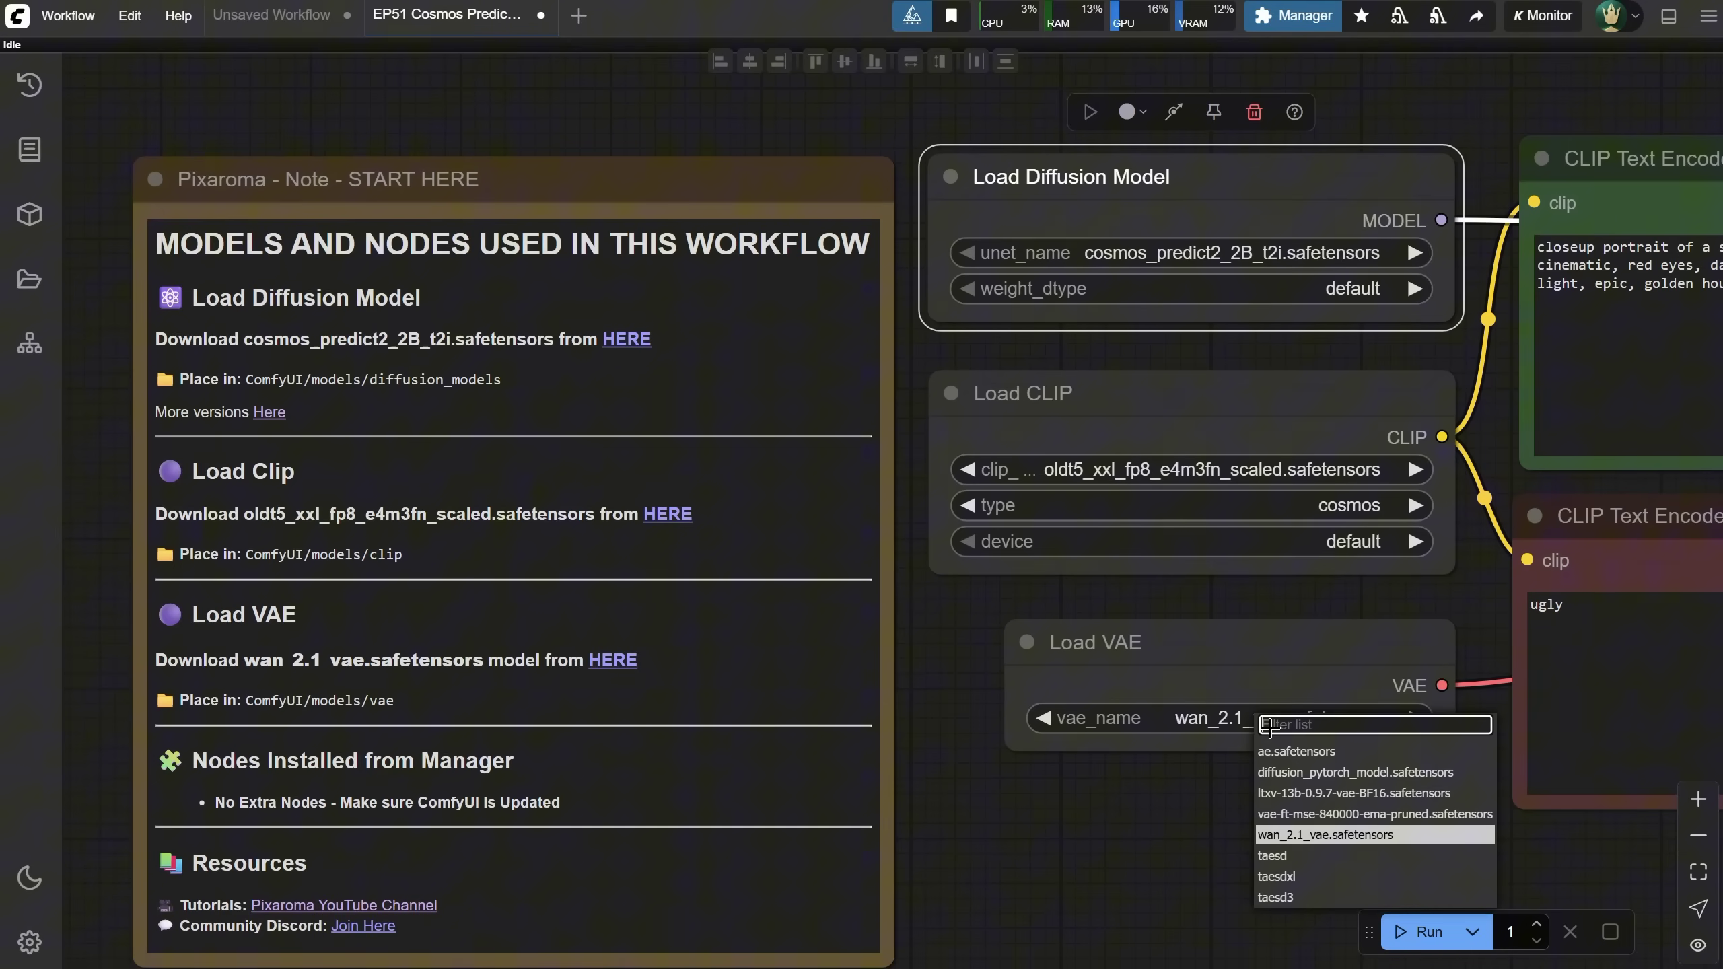
pyautogui.scroll(-6, 748, 178)
# Reposition the Load Diffusion Model and positive prompt nodes in the graph.
pyautogui.moveTo(748, 178); pyautogui.dragTo(782, 117)
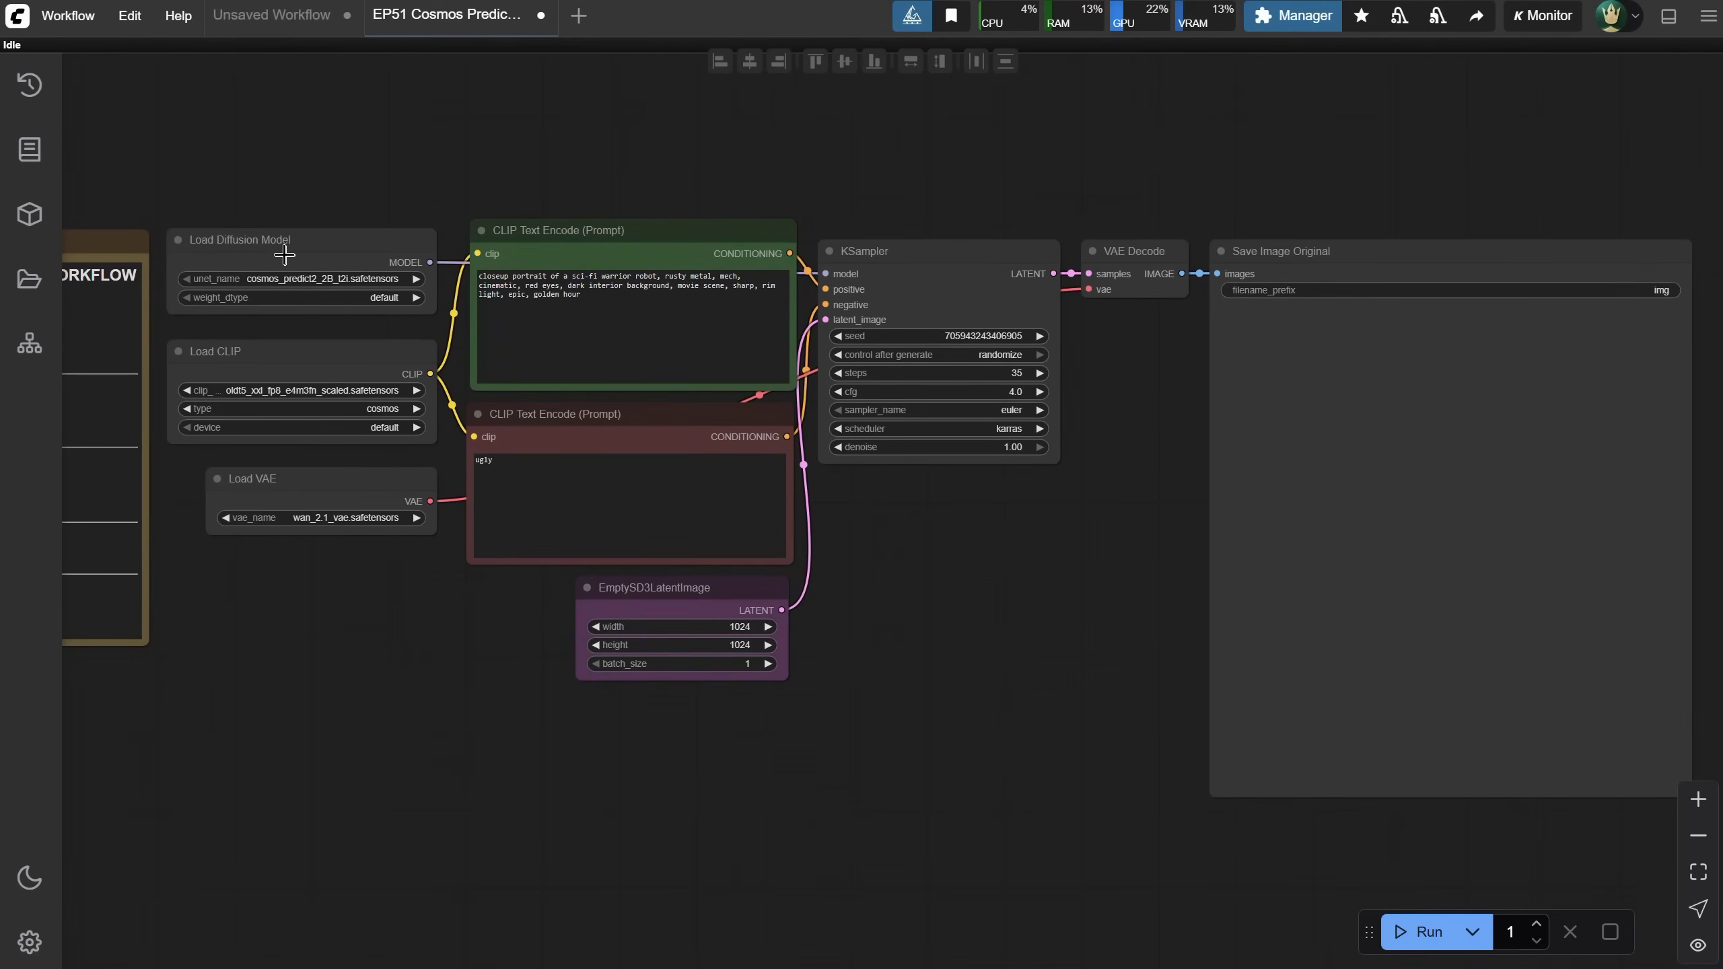
pyautogui.moveTo(284, 255)
pyautogui.mouseDown()
pyautogui.moveTo(300, 195)
pyautogui.moveTo(719, 96)
pyautogui.moveTo(523, 129)
pyautogui.moveTo(321, 198)
pyautogui.moveTo(289, 247)
pyautogui.mouseUp()
pyautogui.click(325, 378)
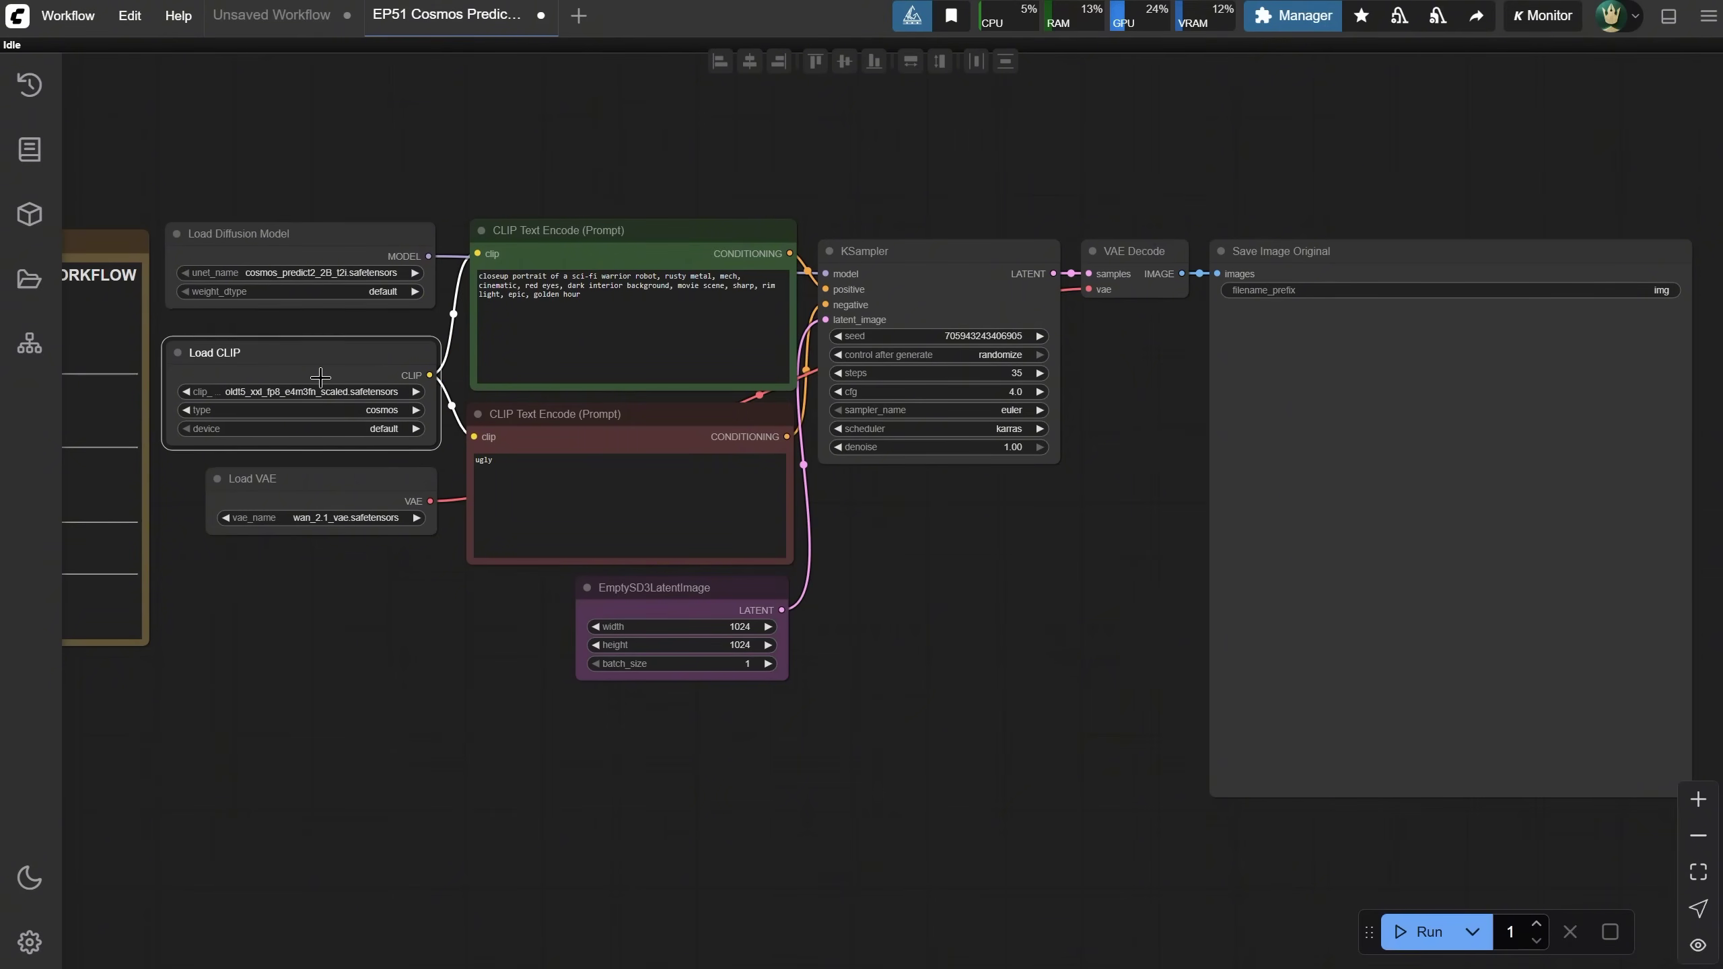
pyautogui.moveTo(629, 242)
pyautogui.mouseDown()
pyautogui.moveTo(638, 317)
pyautogui.moveTo(633, 224)
pyautogui.mouseUp()
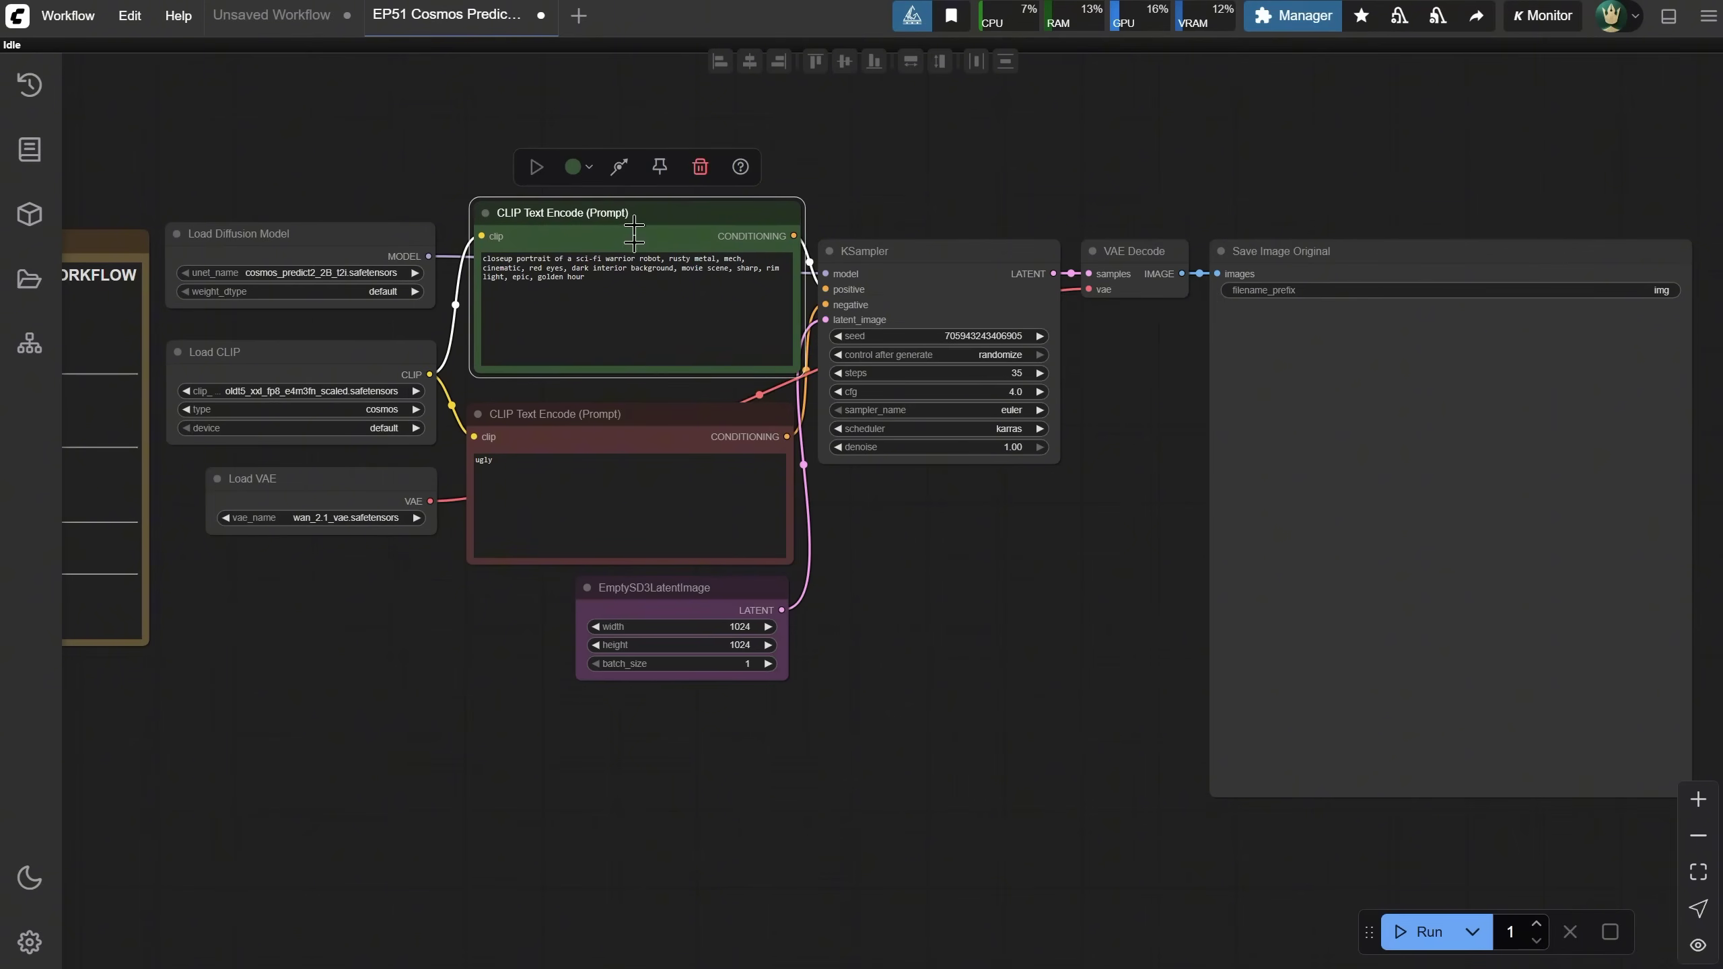
pyautogui.click(613, 404)
pyautogui.click(1082, 668)
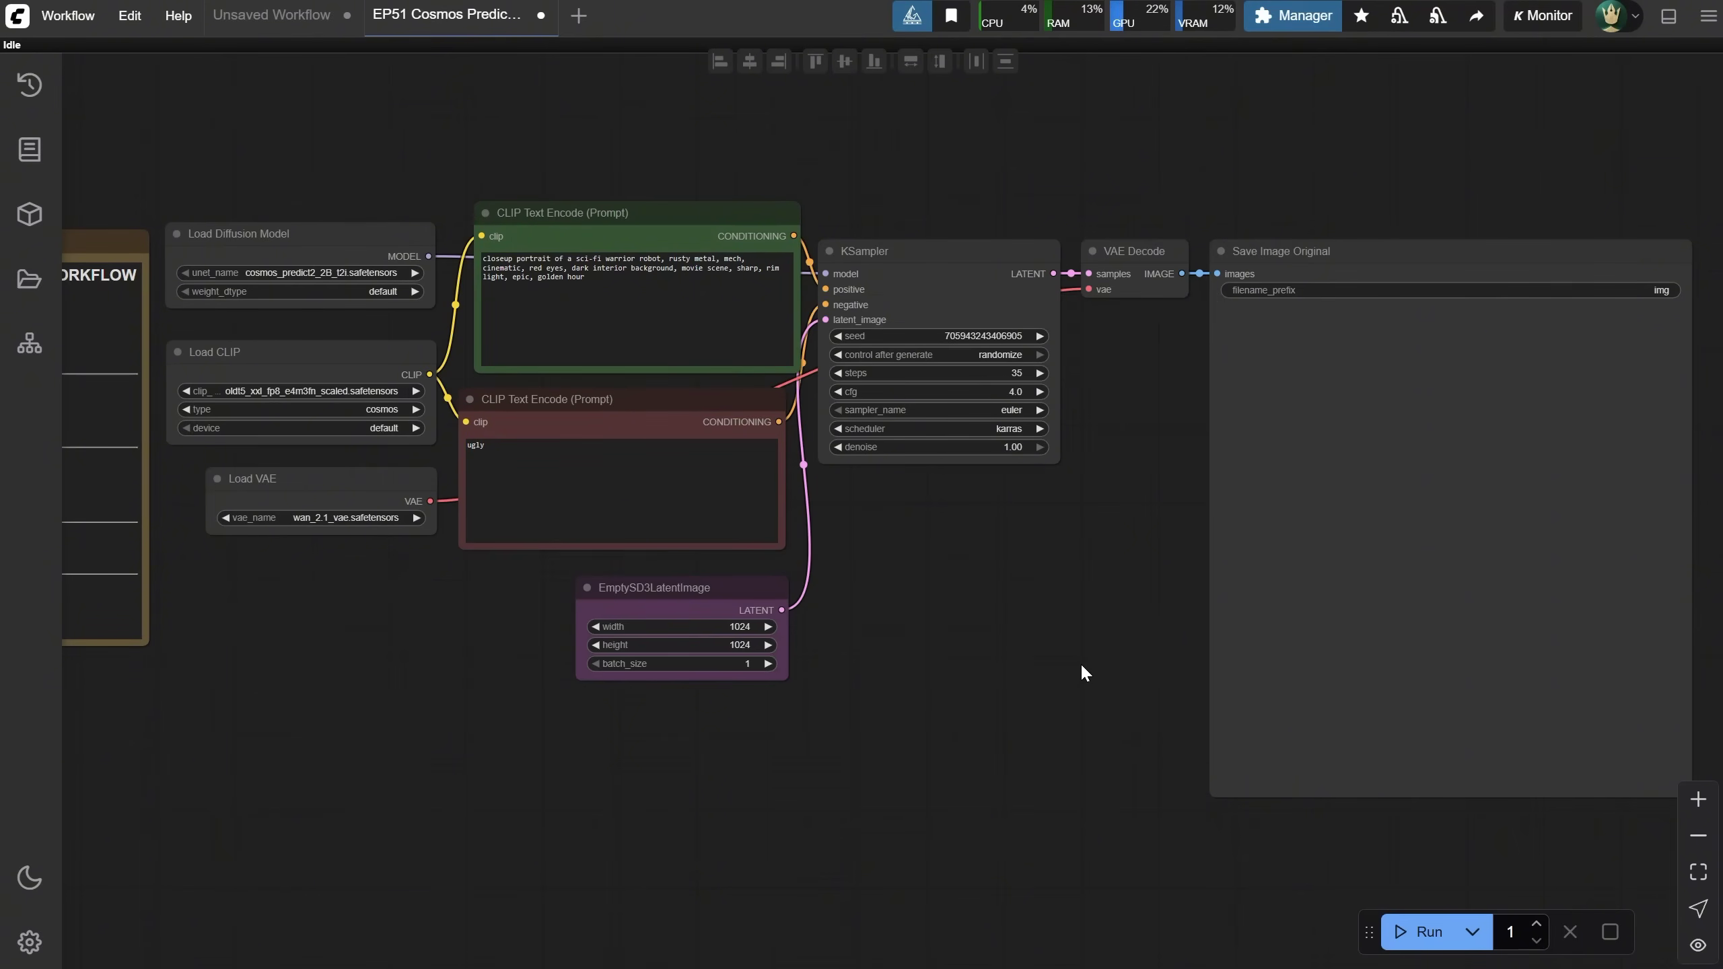
# Inspect the KSampler settings: 35 steps, cfg 4.0.
pyautogui.click(910, 271)
pyautogui.scroll(5, 963, 394)
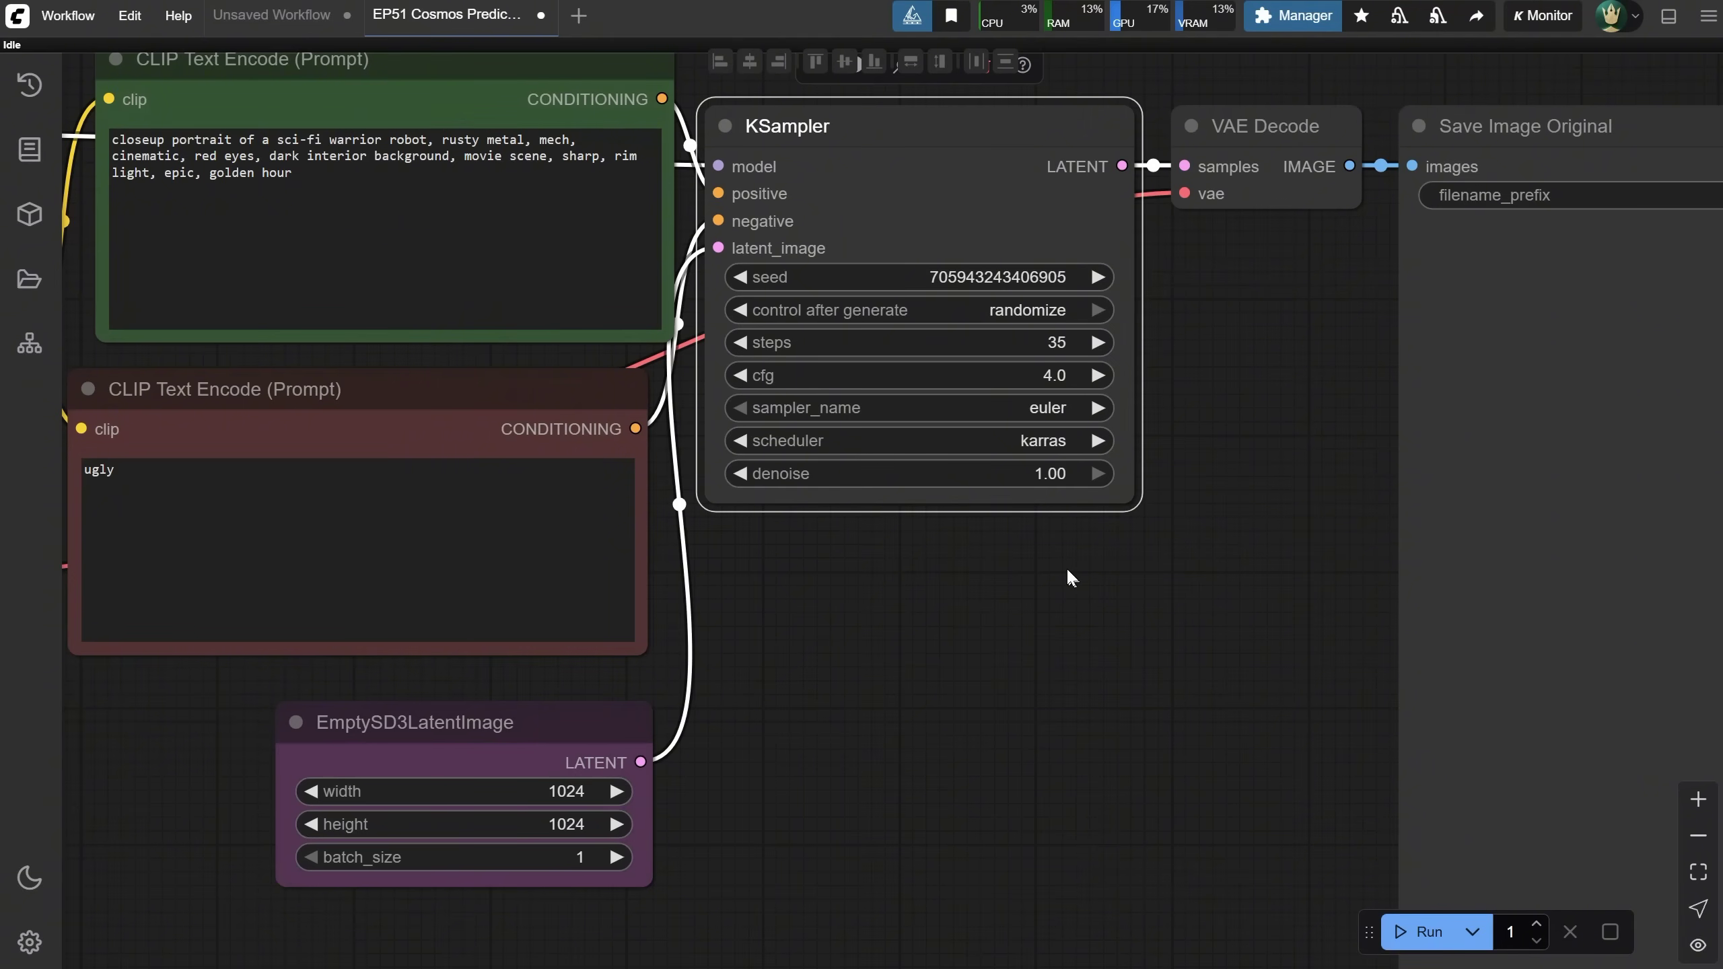
pyautogui.scroll(-3, 1066, 567)
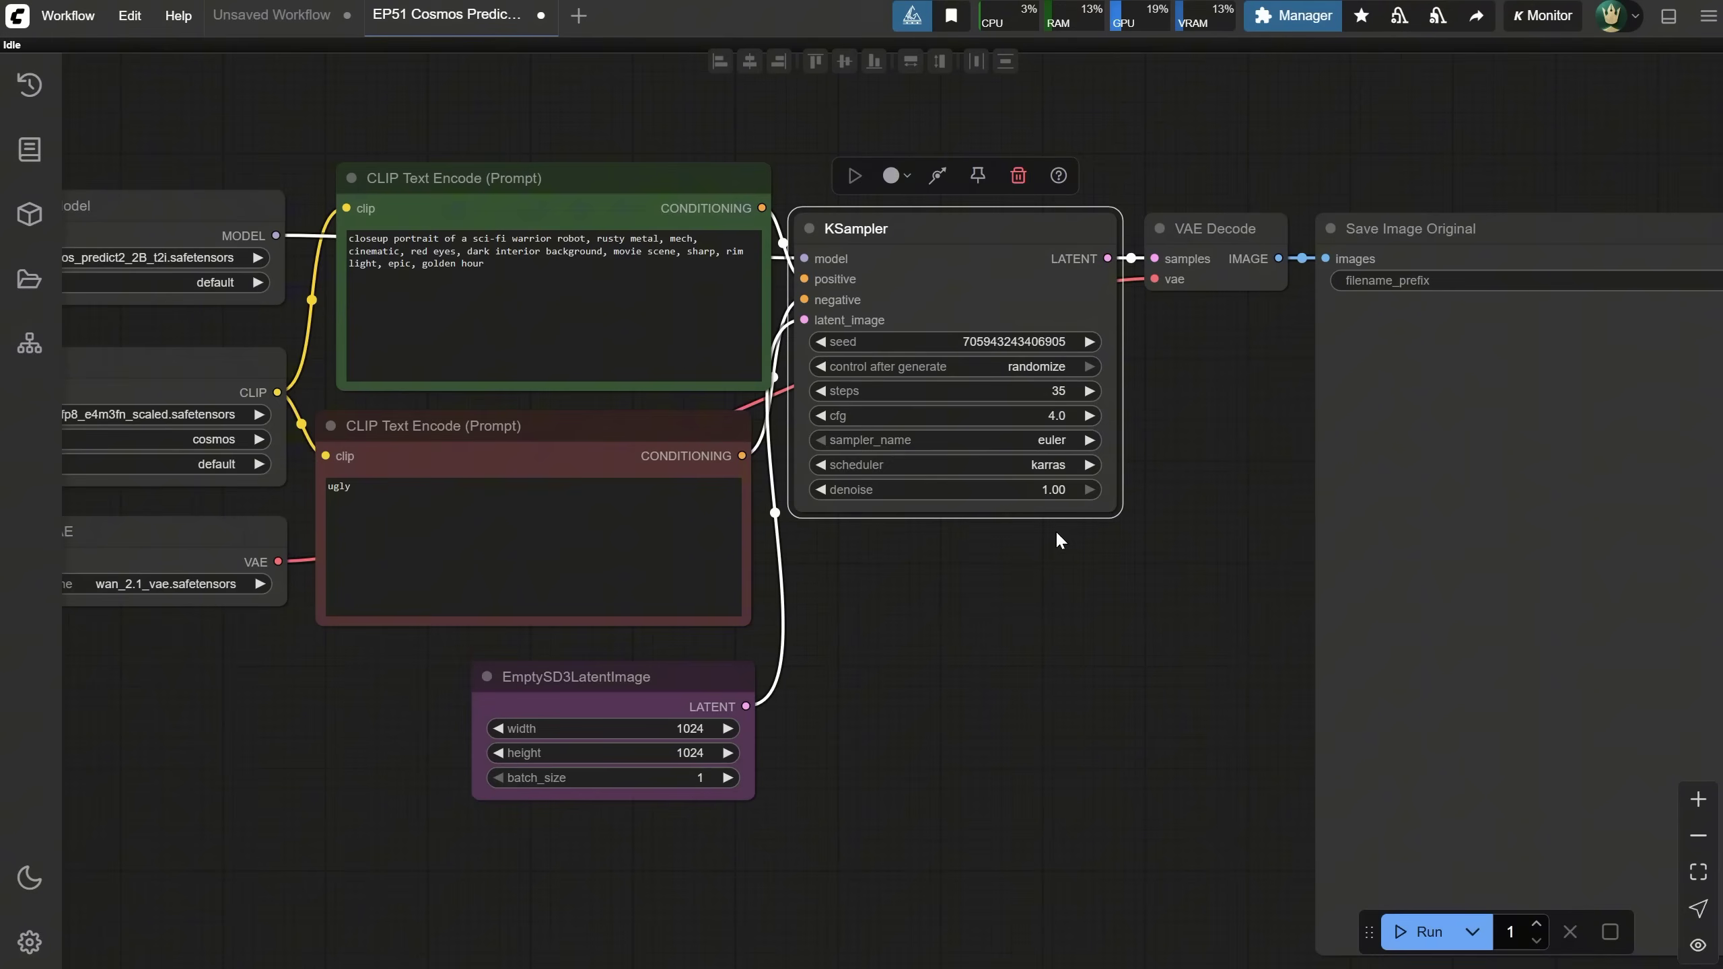
pyautogui.scroll(-3, 1054, 536)
pyautogui.scroll(3, 833, 669)
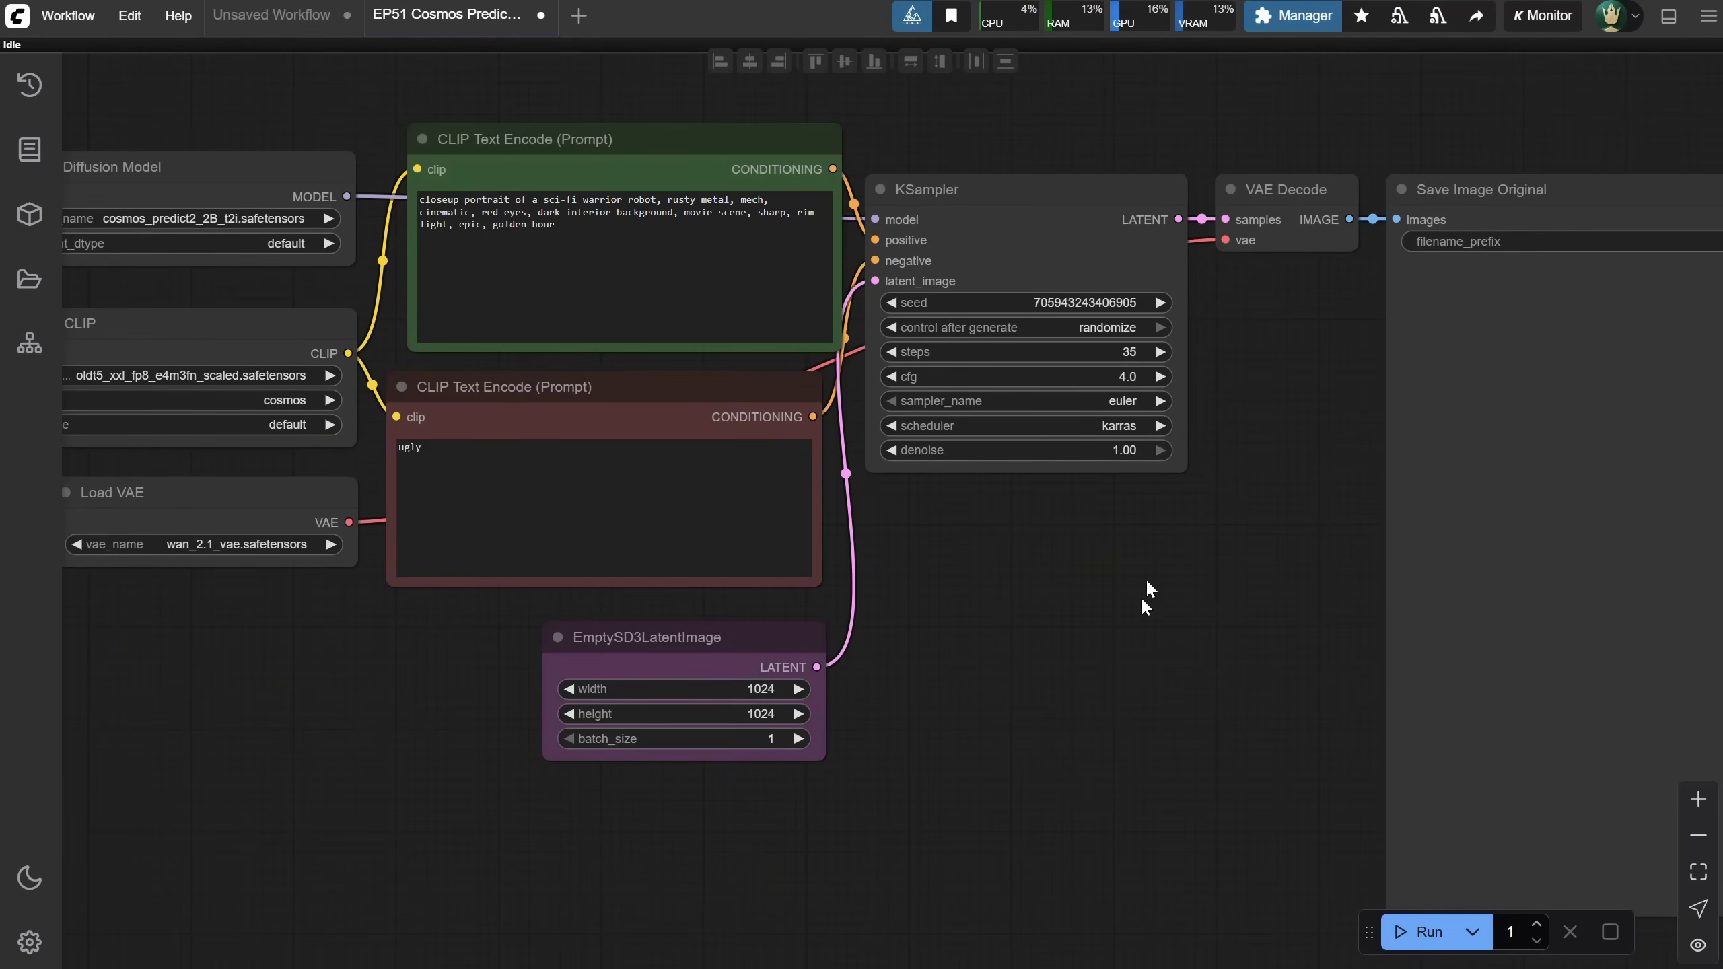
pyautogui.scroll(-3, 1209, 299)
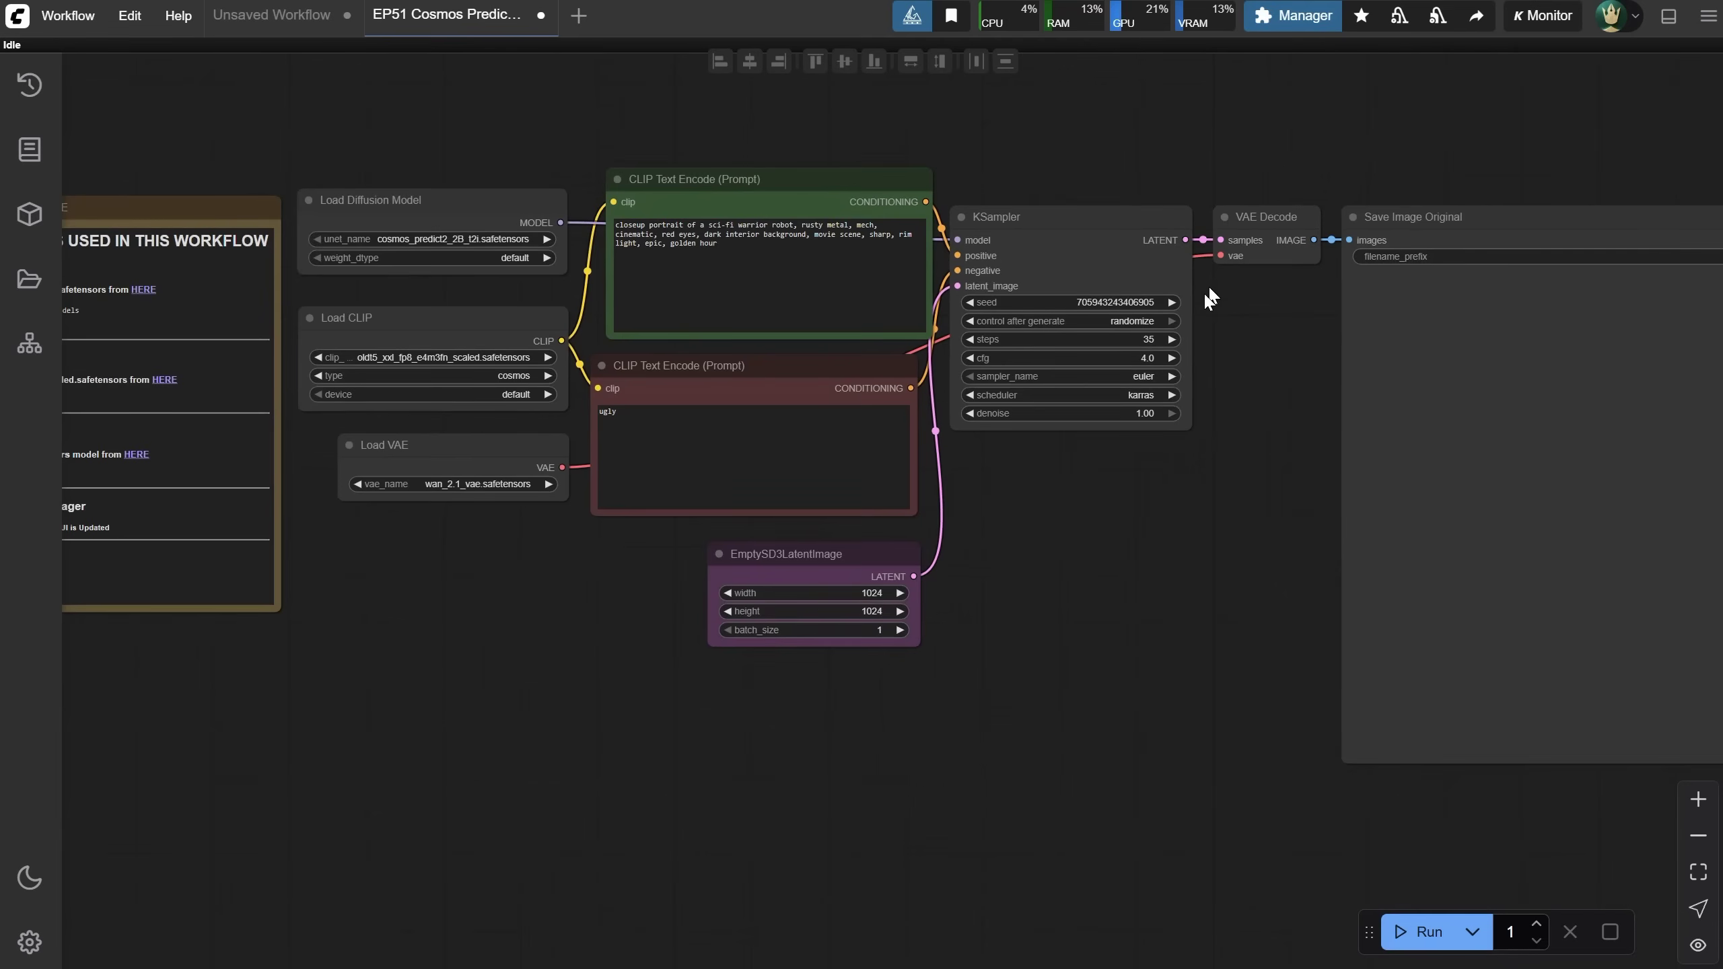
# Generate the robot portrait at 1024×1024.
pyautogui.click(1421, 933)
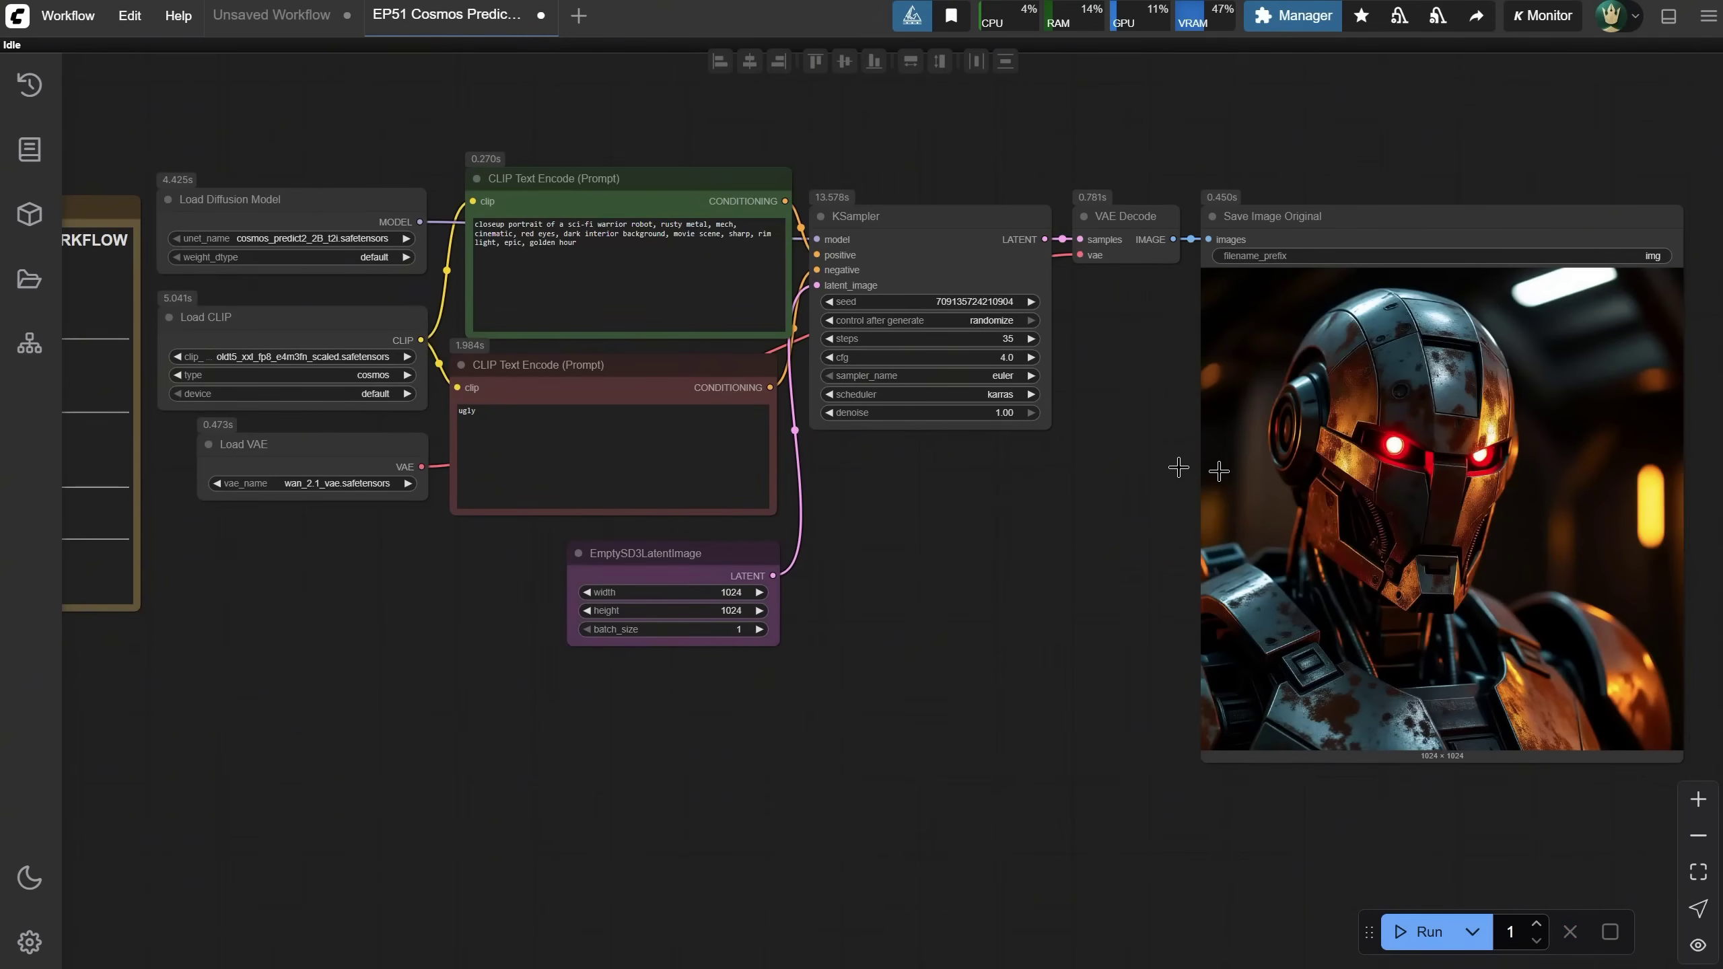
pyautogui.scroll(10, 1153, 455)
pyautogui.scroll(-4, 912, 367)
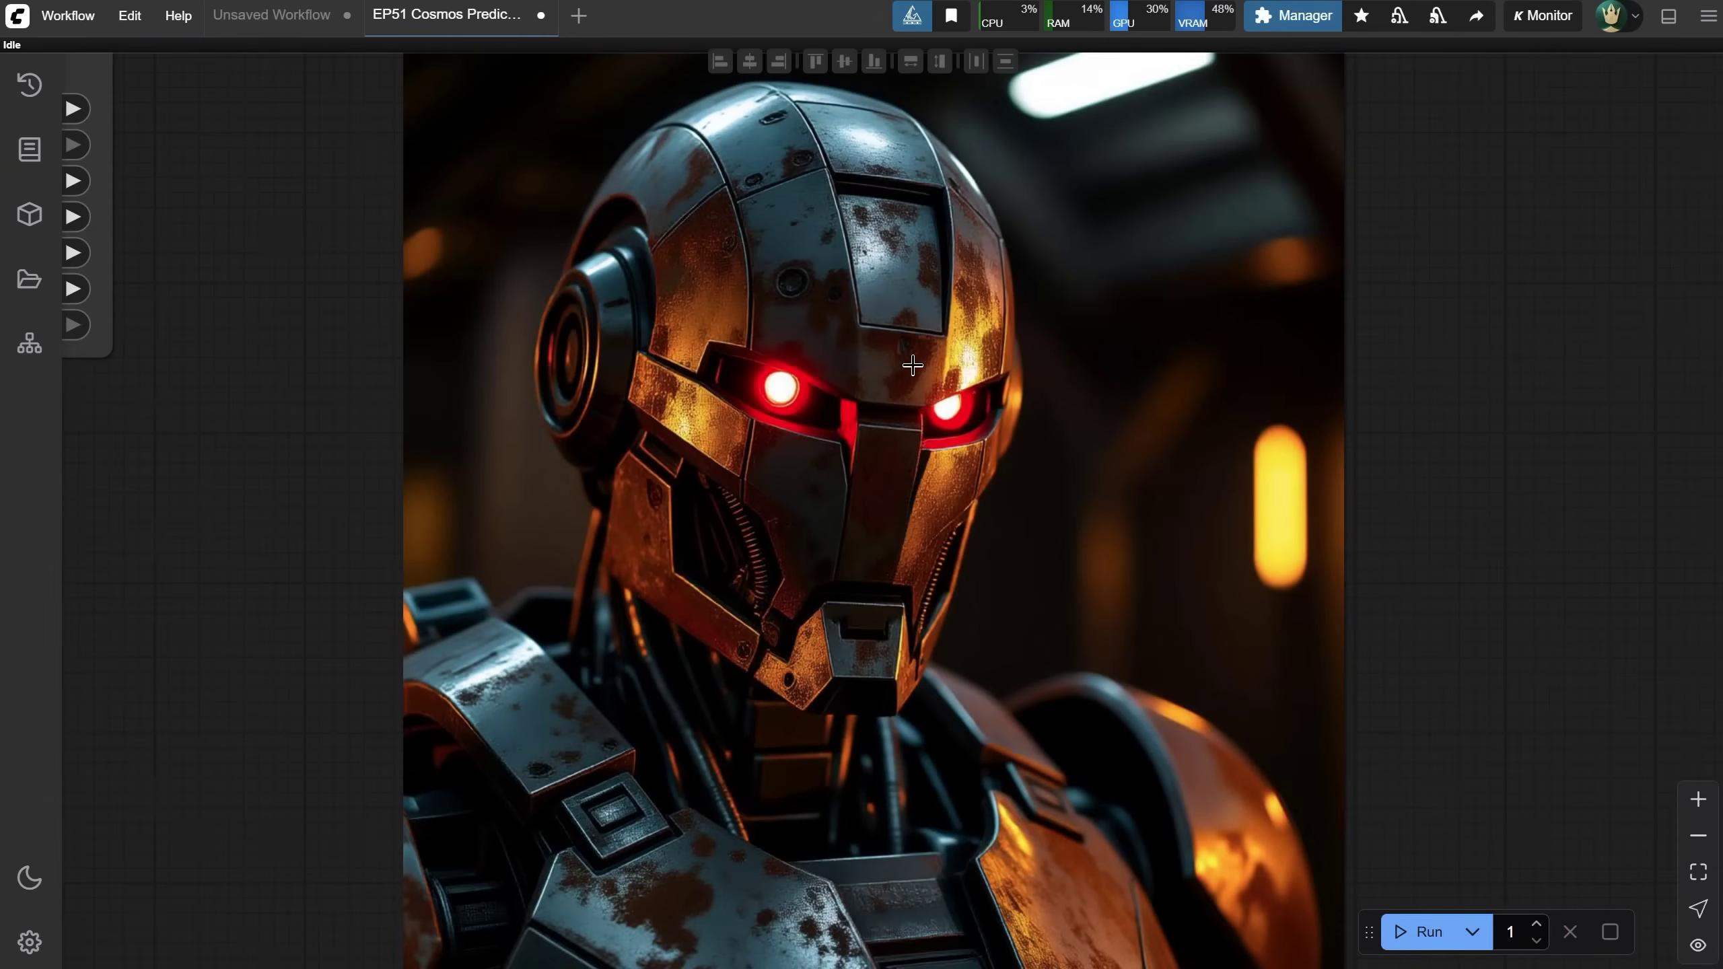
pyautogui.scroll(-2, 1439, 453)
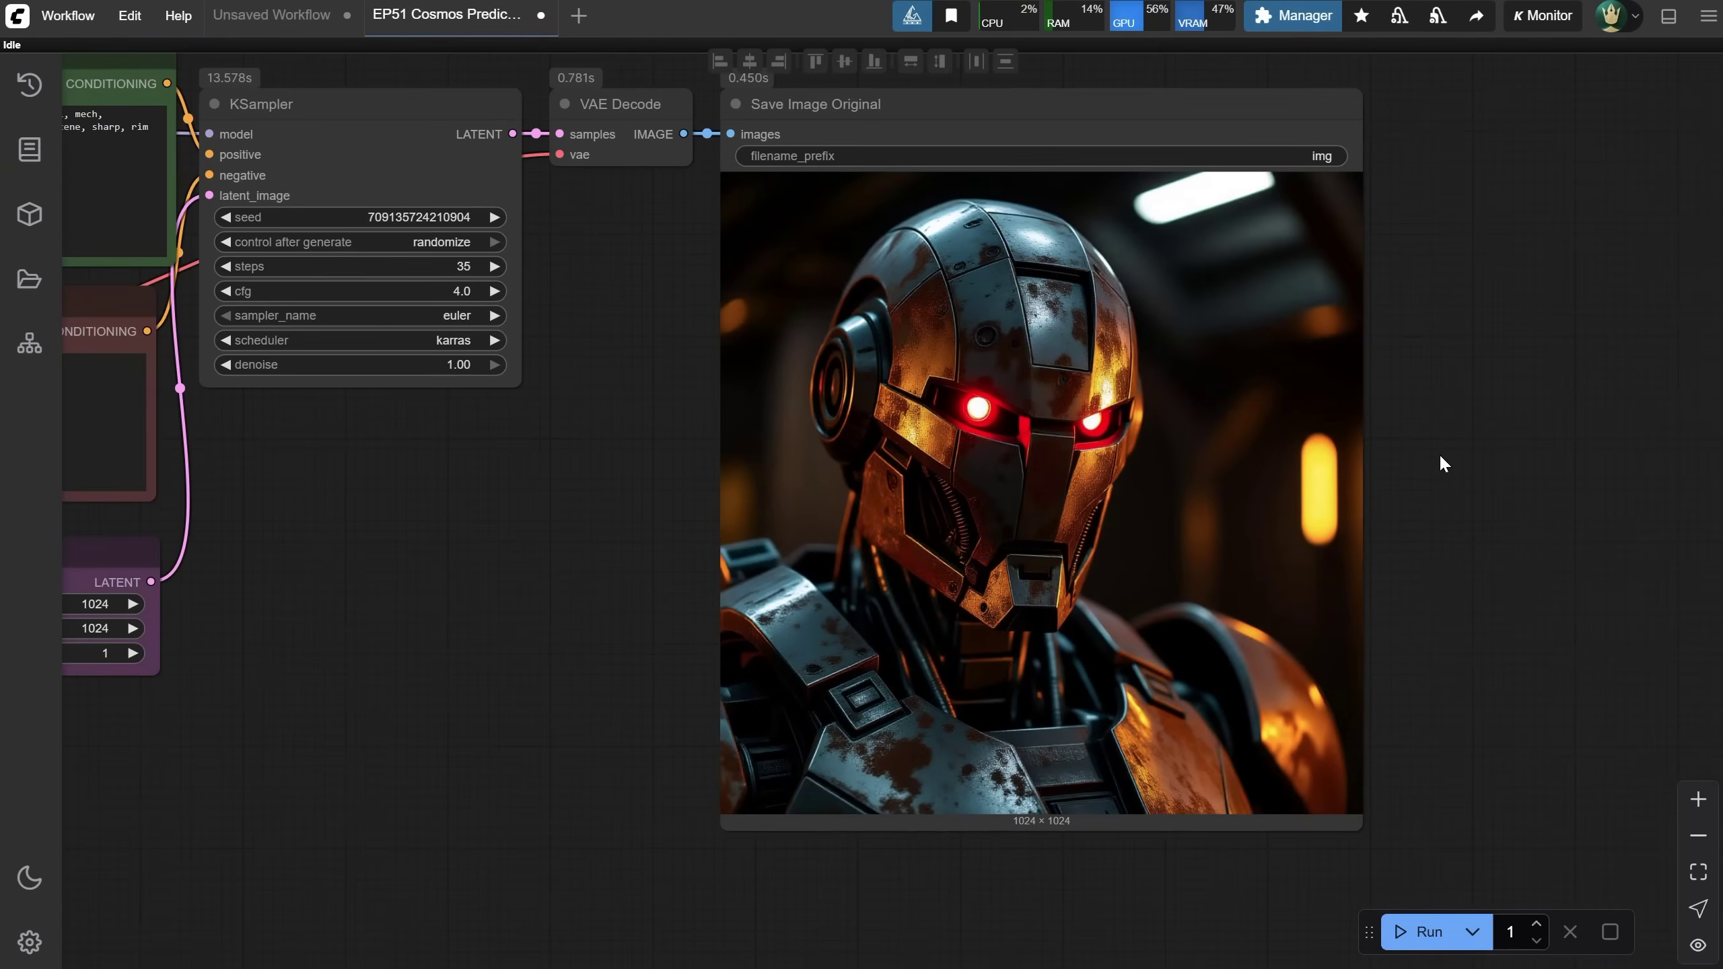
# Set the latent to 1280 width and 720 height and generate the widescreen portrait.
pyautogui.moveTo(512, 515); pyautogui.dragTo(778, 543)
pyautogui.scroll(-2, 824, 522)
pyautogui.click(497, 646)
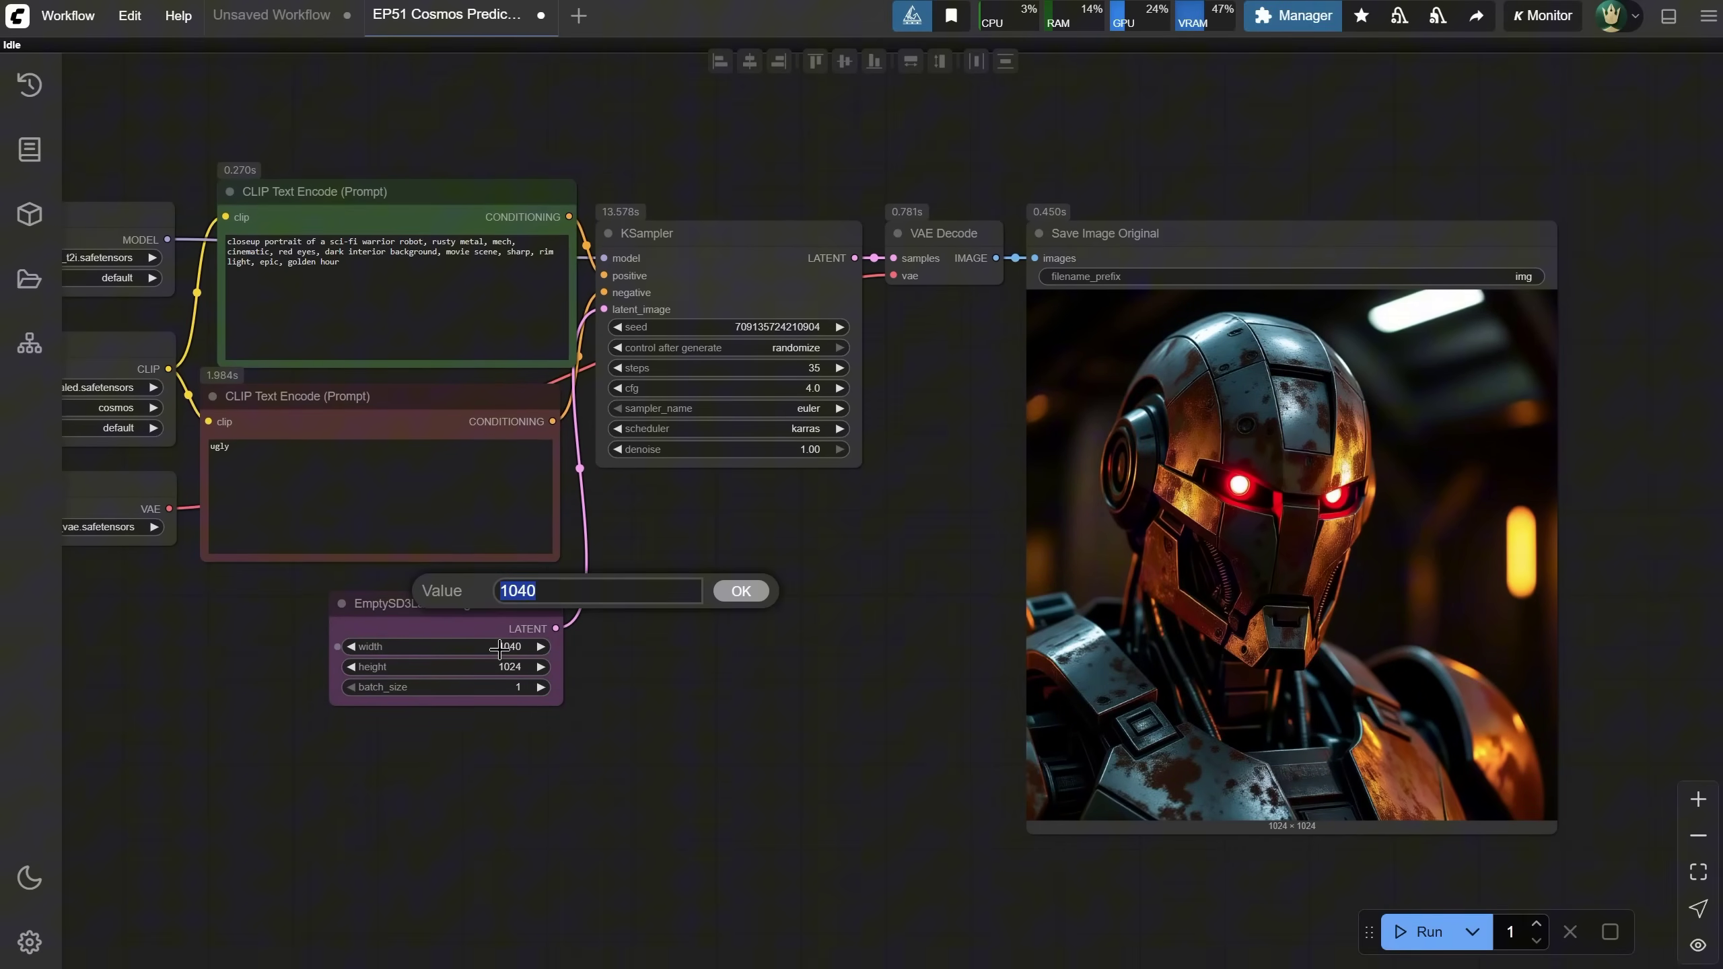
pyautogui.write('1280')
pyautogui.press('Return')
pyautogui.click(500, 667)
pyautogui.write('720')
pyautogui.press('Return')
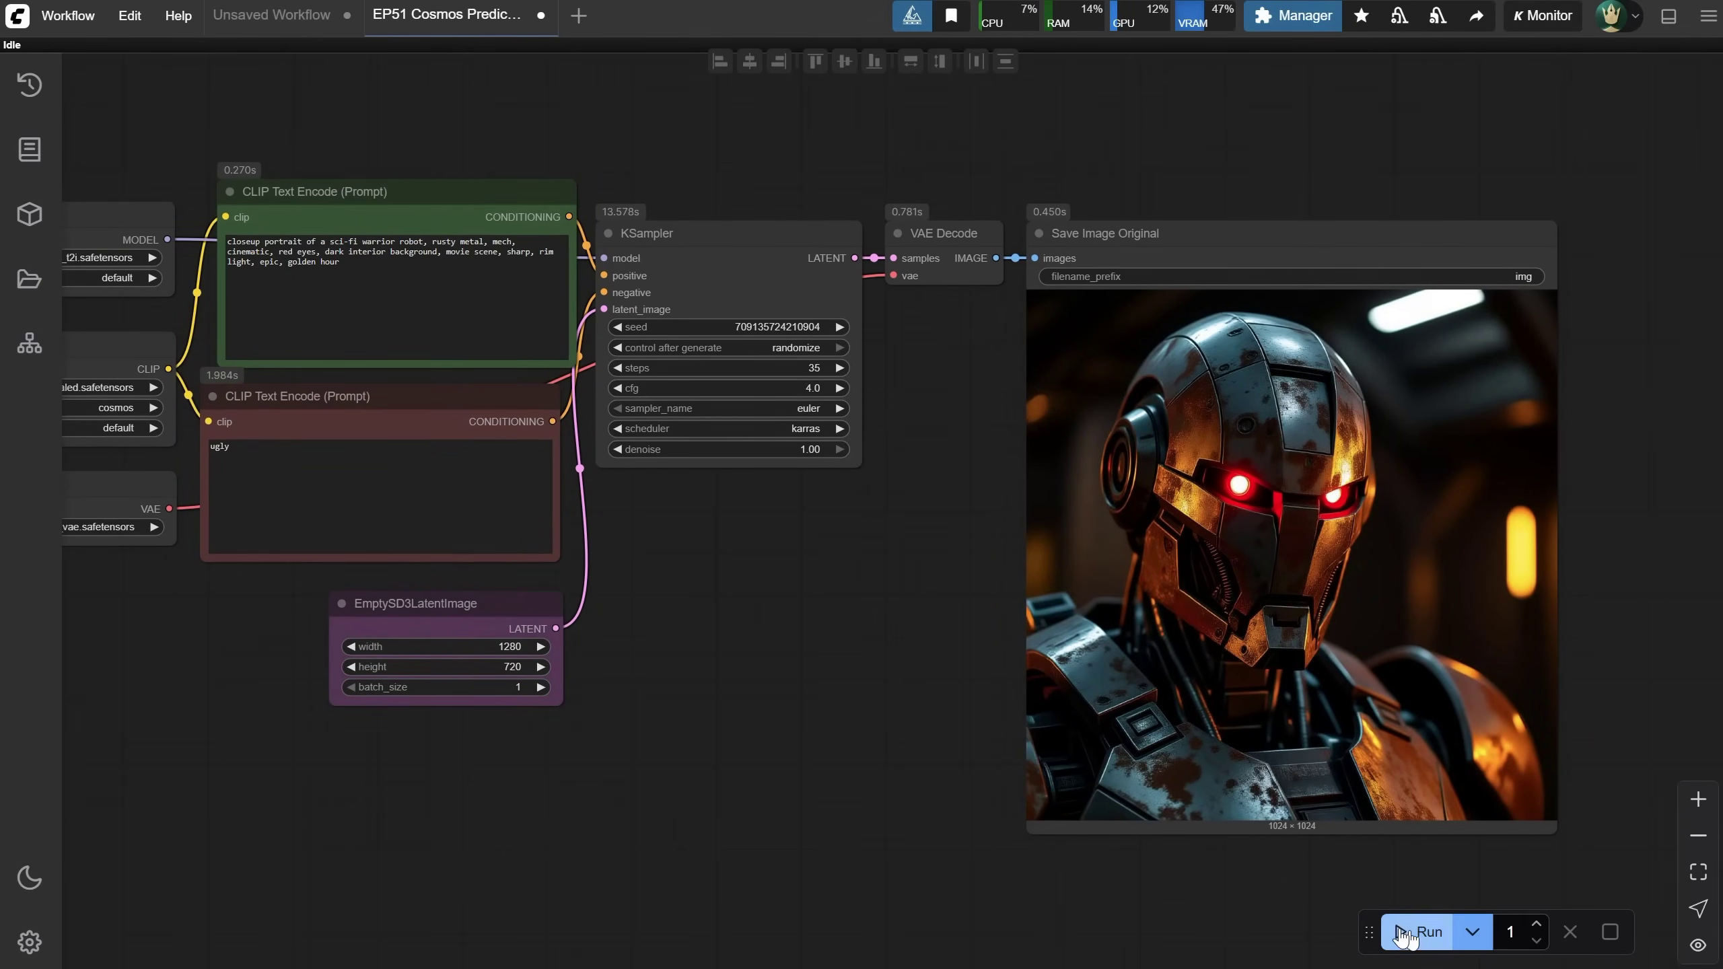
pyautogui.click(1421, 932)
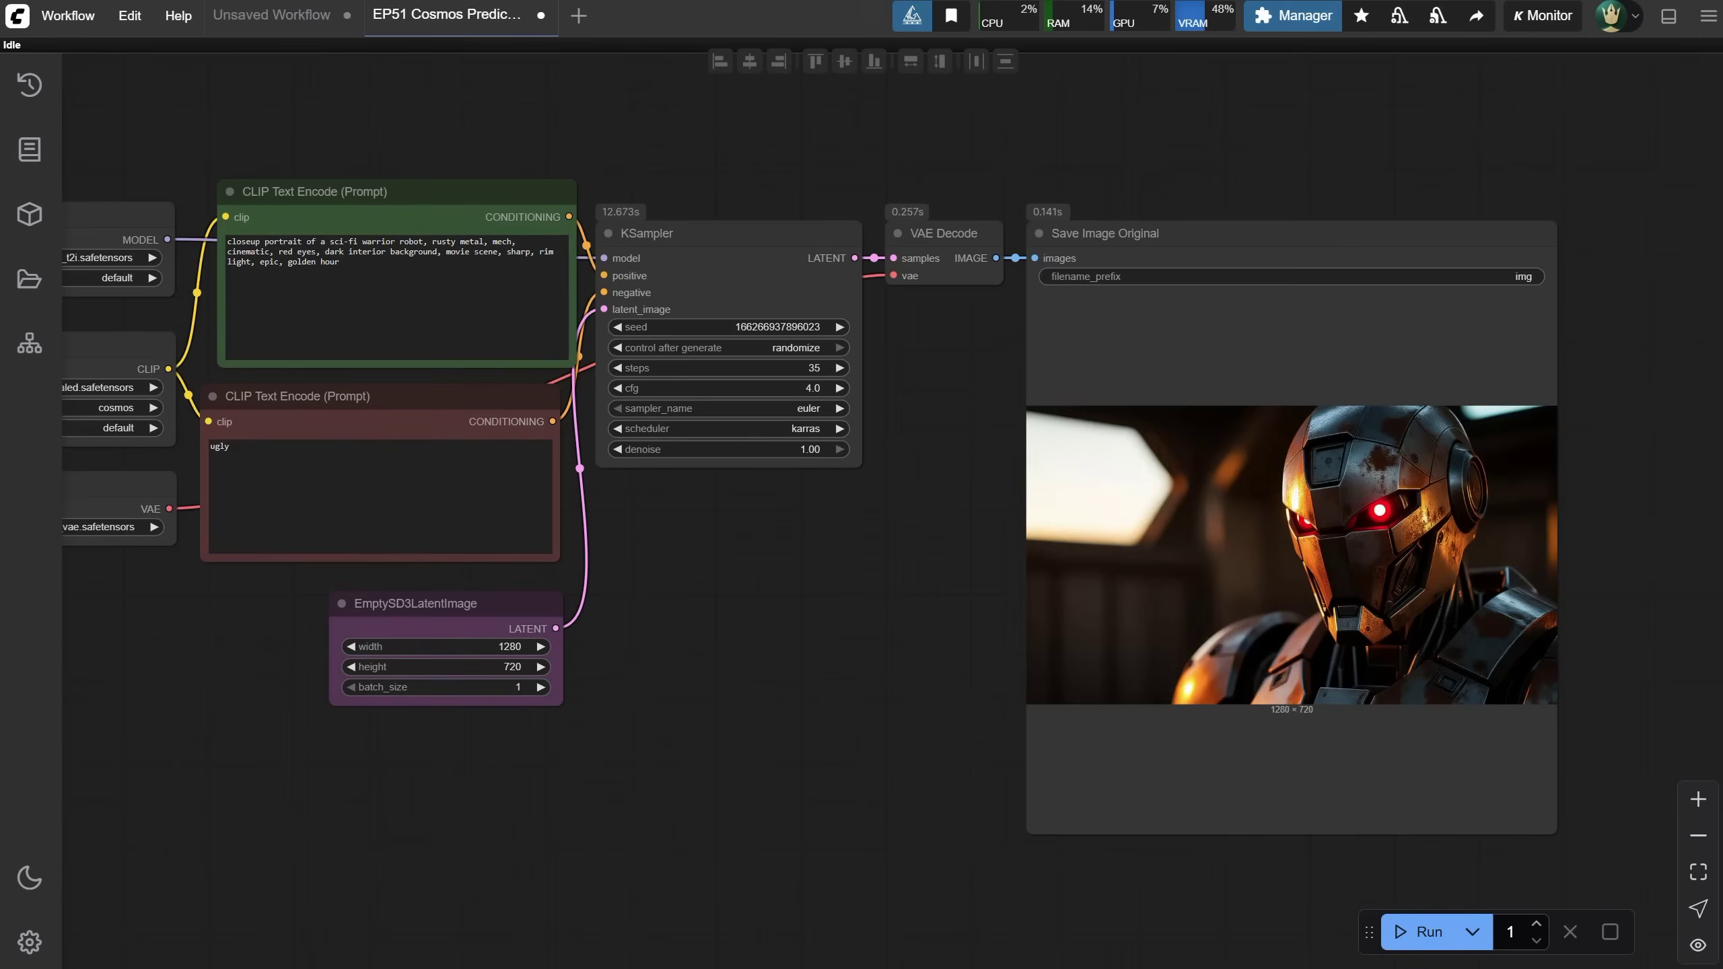
pyautogui.scroll(8, 1539, 508)
pyautogui.scroll(3, 1468, 485)
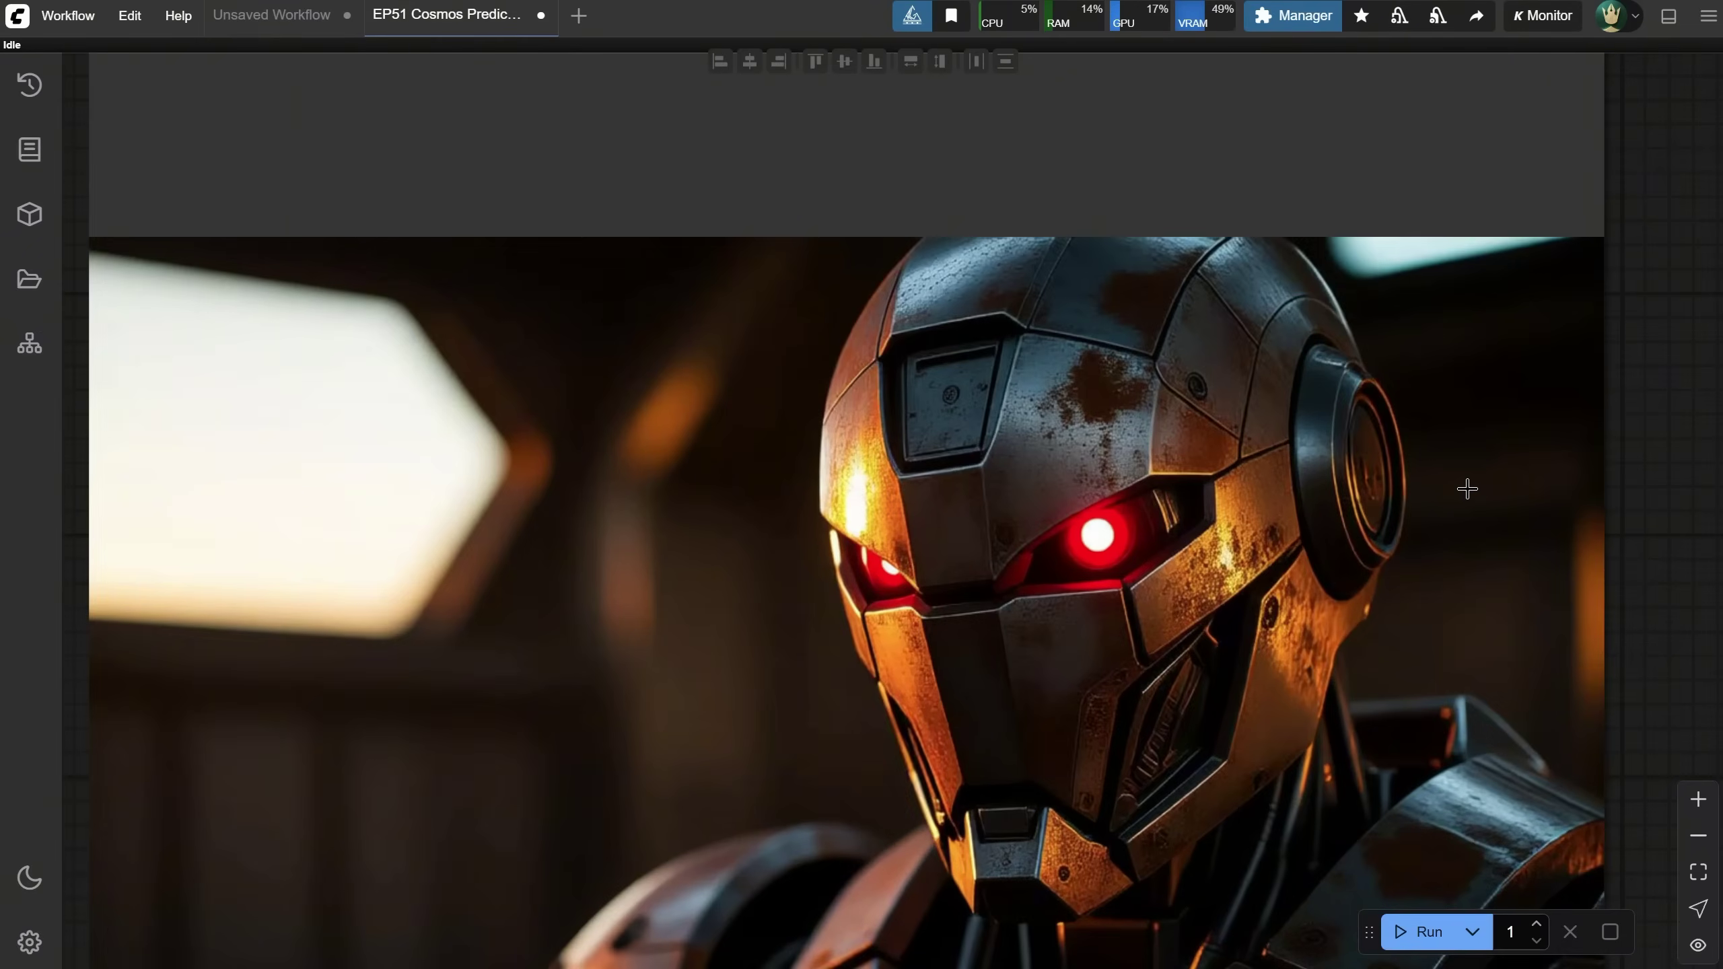
pyautogui.scroll(-4, 1469, 485)
pyautogui.scroll(-3, 1472, 484)
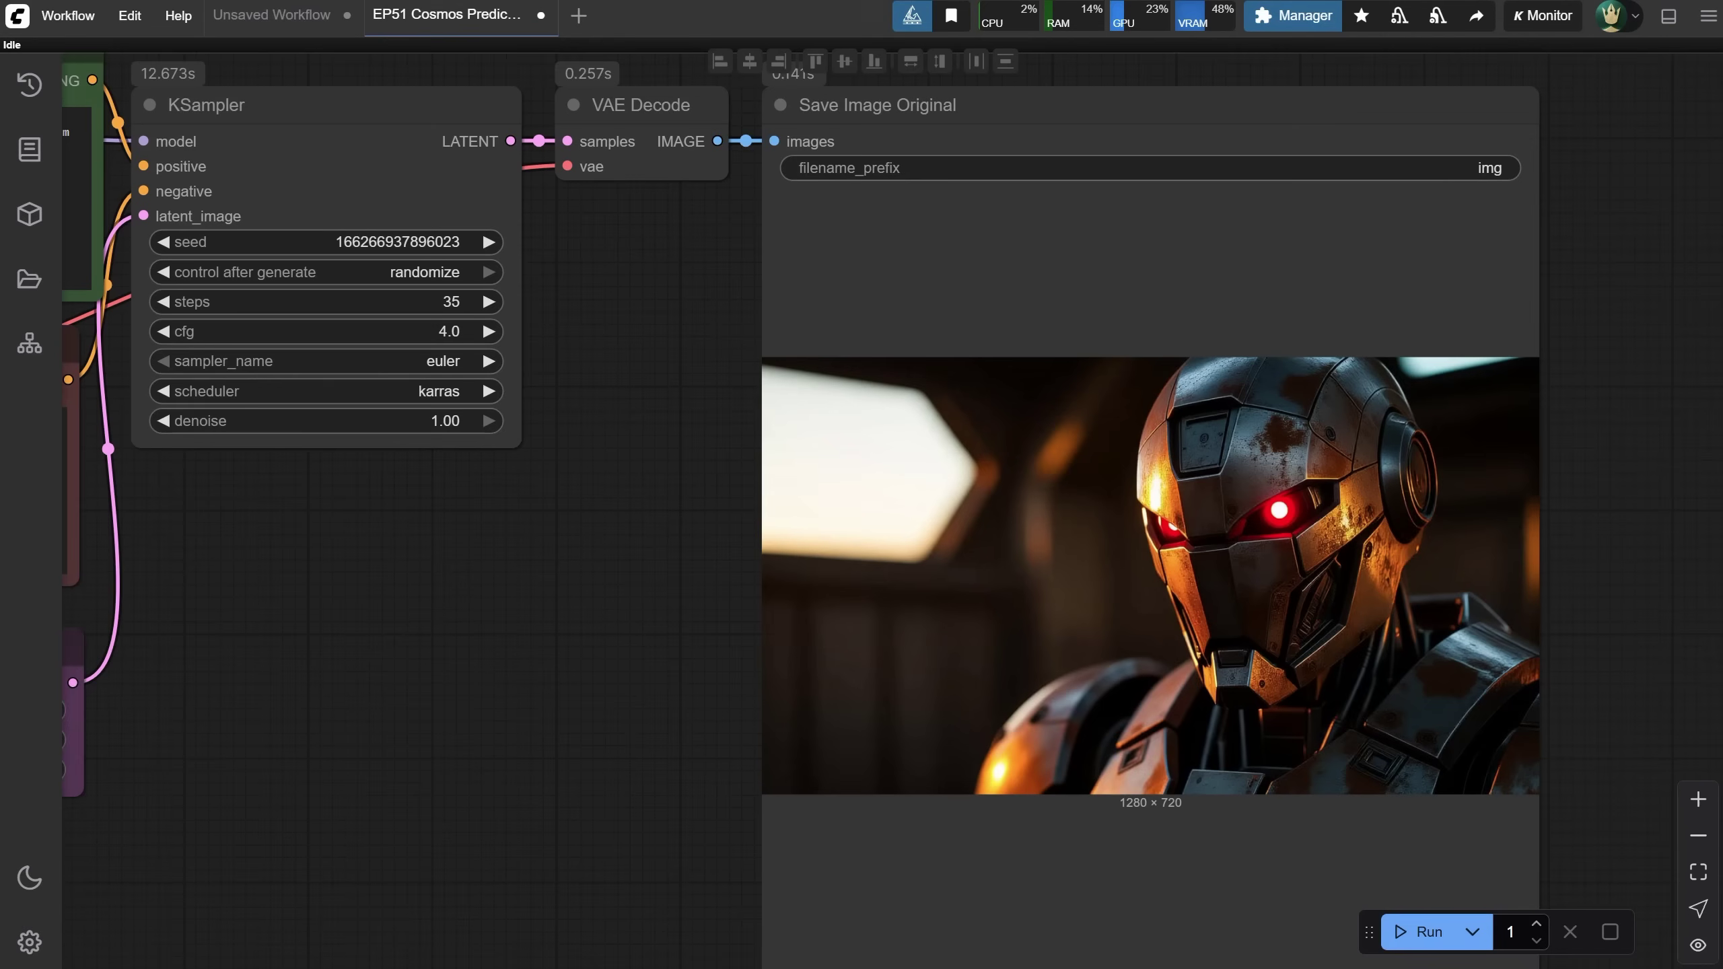
pyautogui.click(1668, 19)
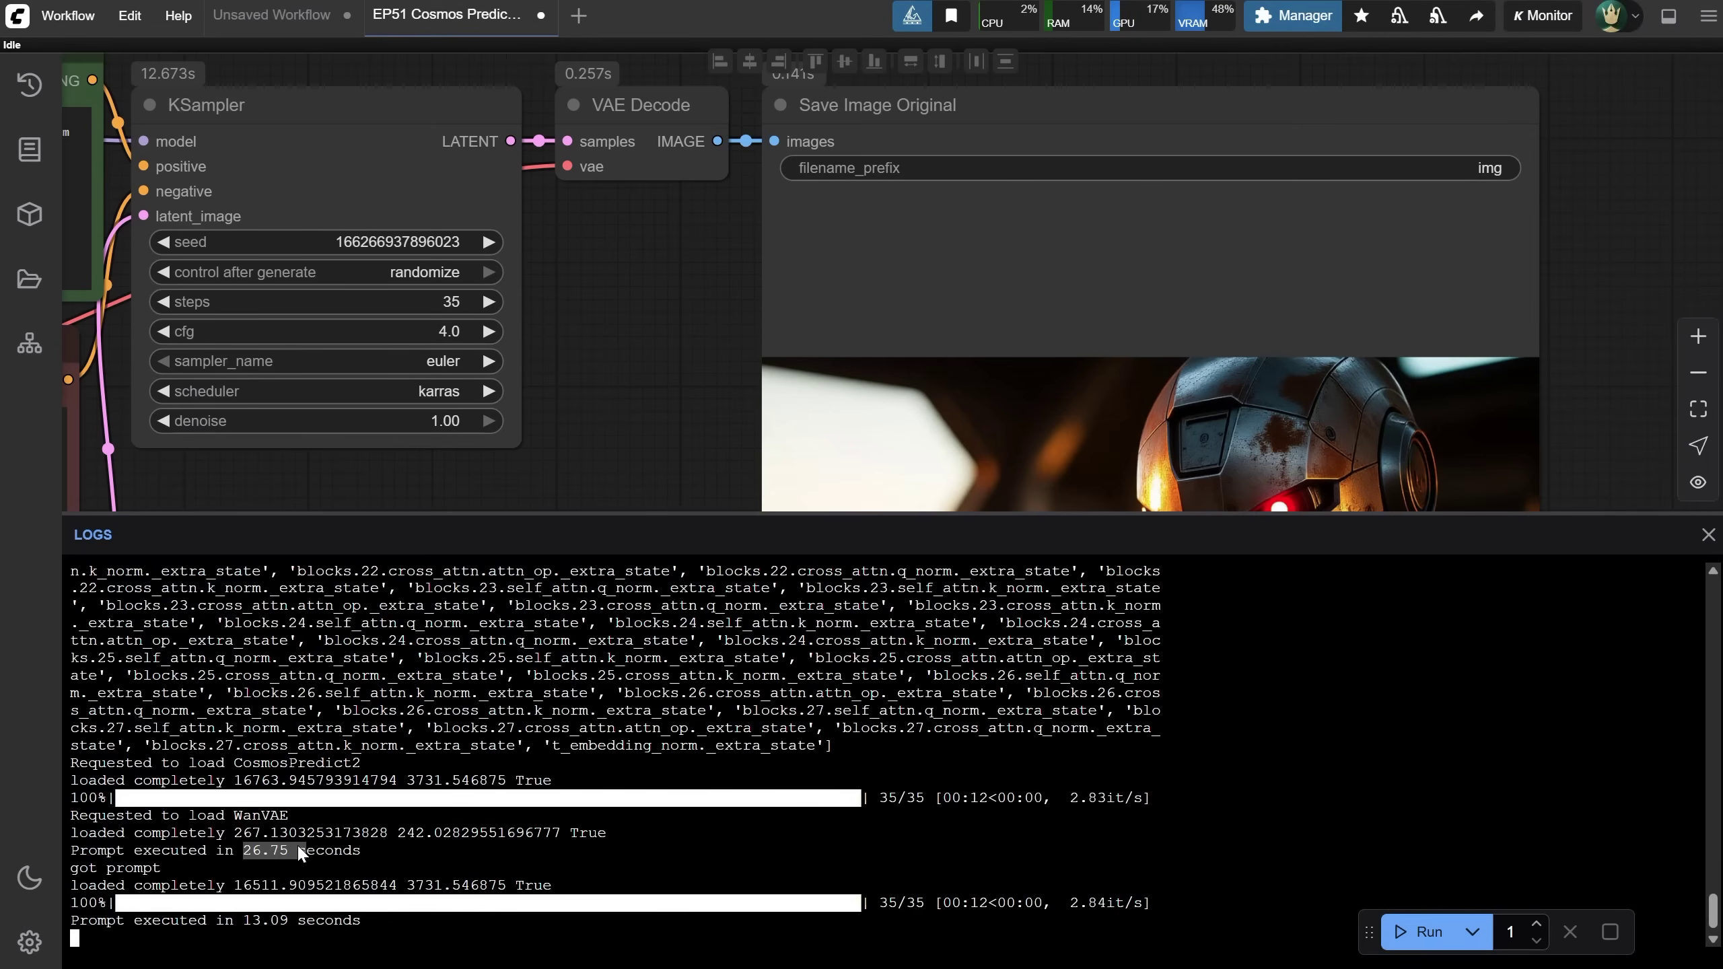
pyautogui.moveTo(243, 920); pyautogui.dragTo(279, 920)
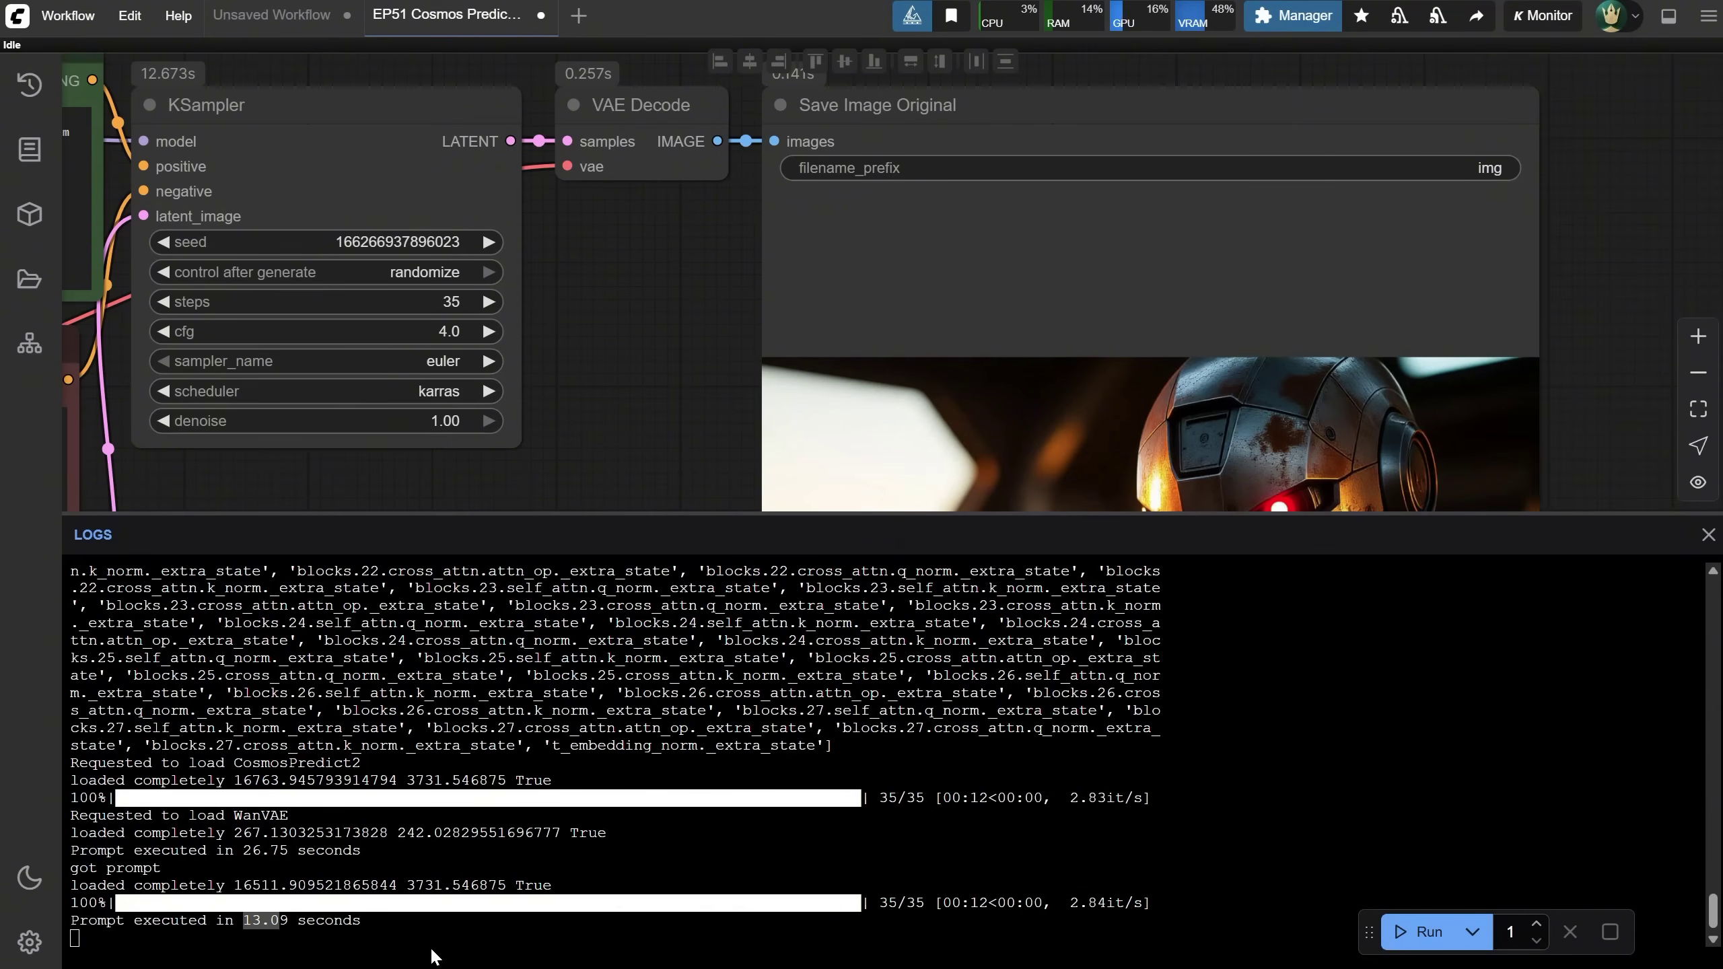
pyautogui.click(1670, 19)
pyautogui.scroll(-3, 1255, 537)
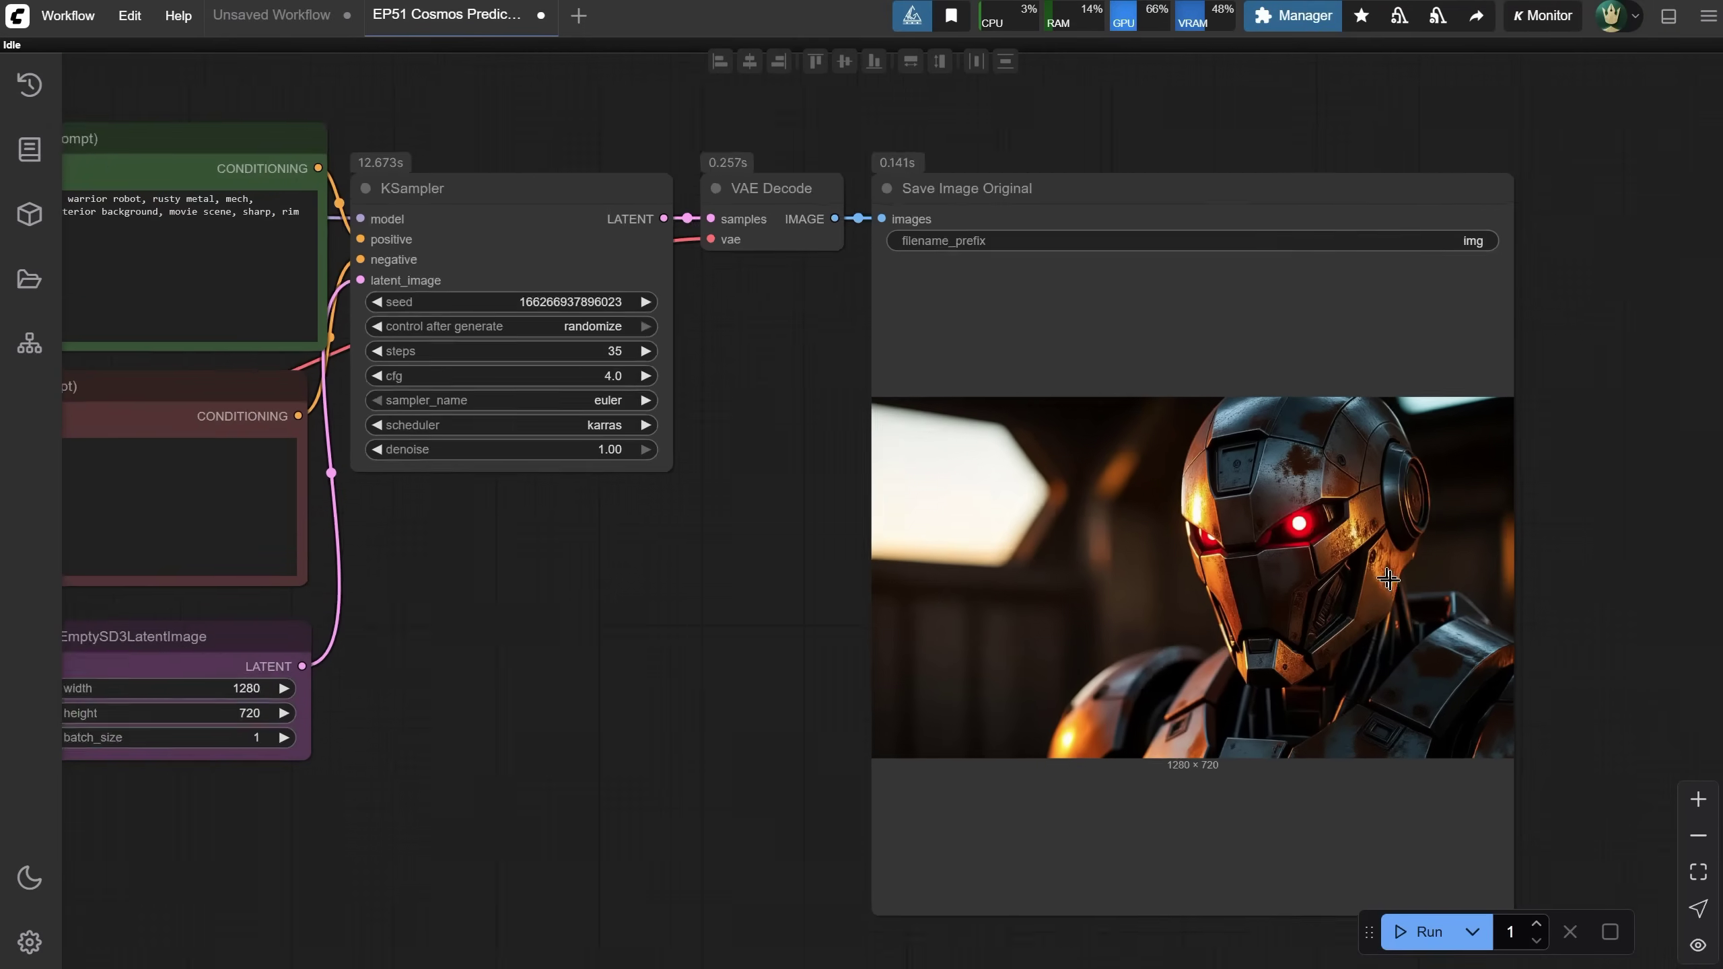
pyautogui.scroll(-2, 740, 603)
pyautogui.hscroll(-2, 760, 557)
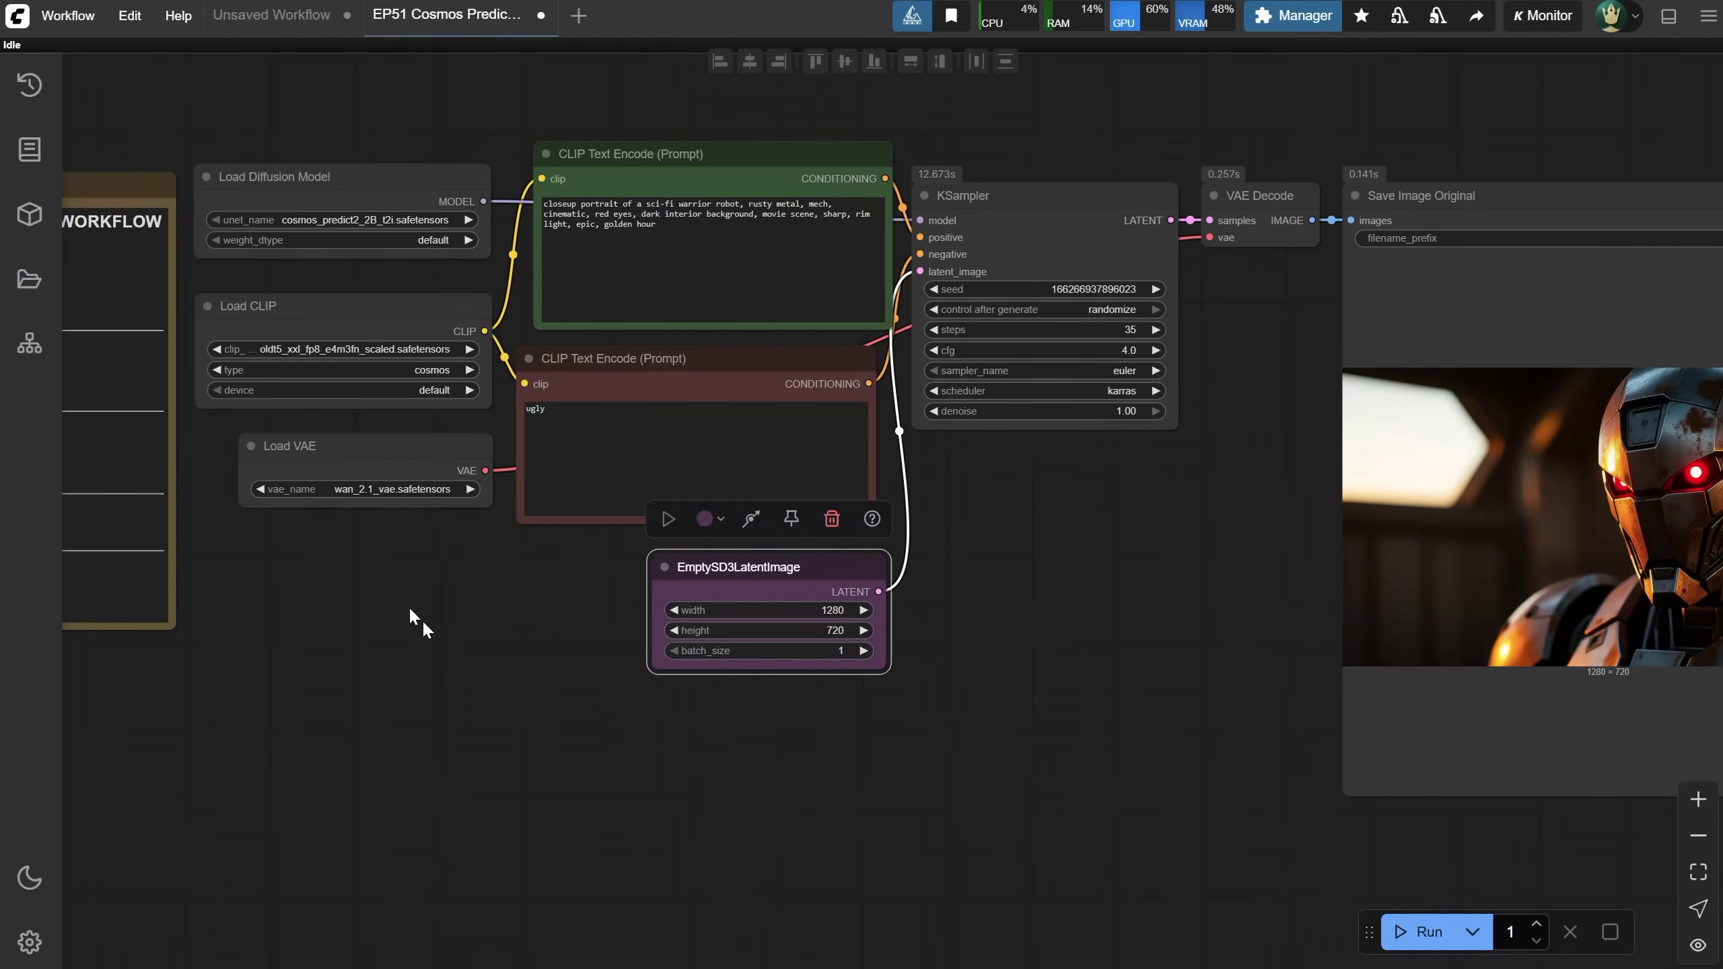
# Add a Flux Resolution Calc node by searching 'flux'.
pyautogui.doubleClick(423, 620)
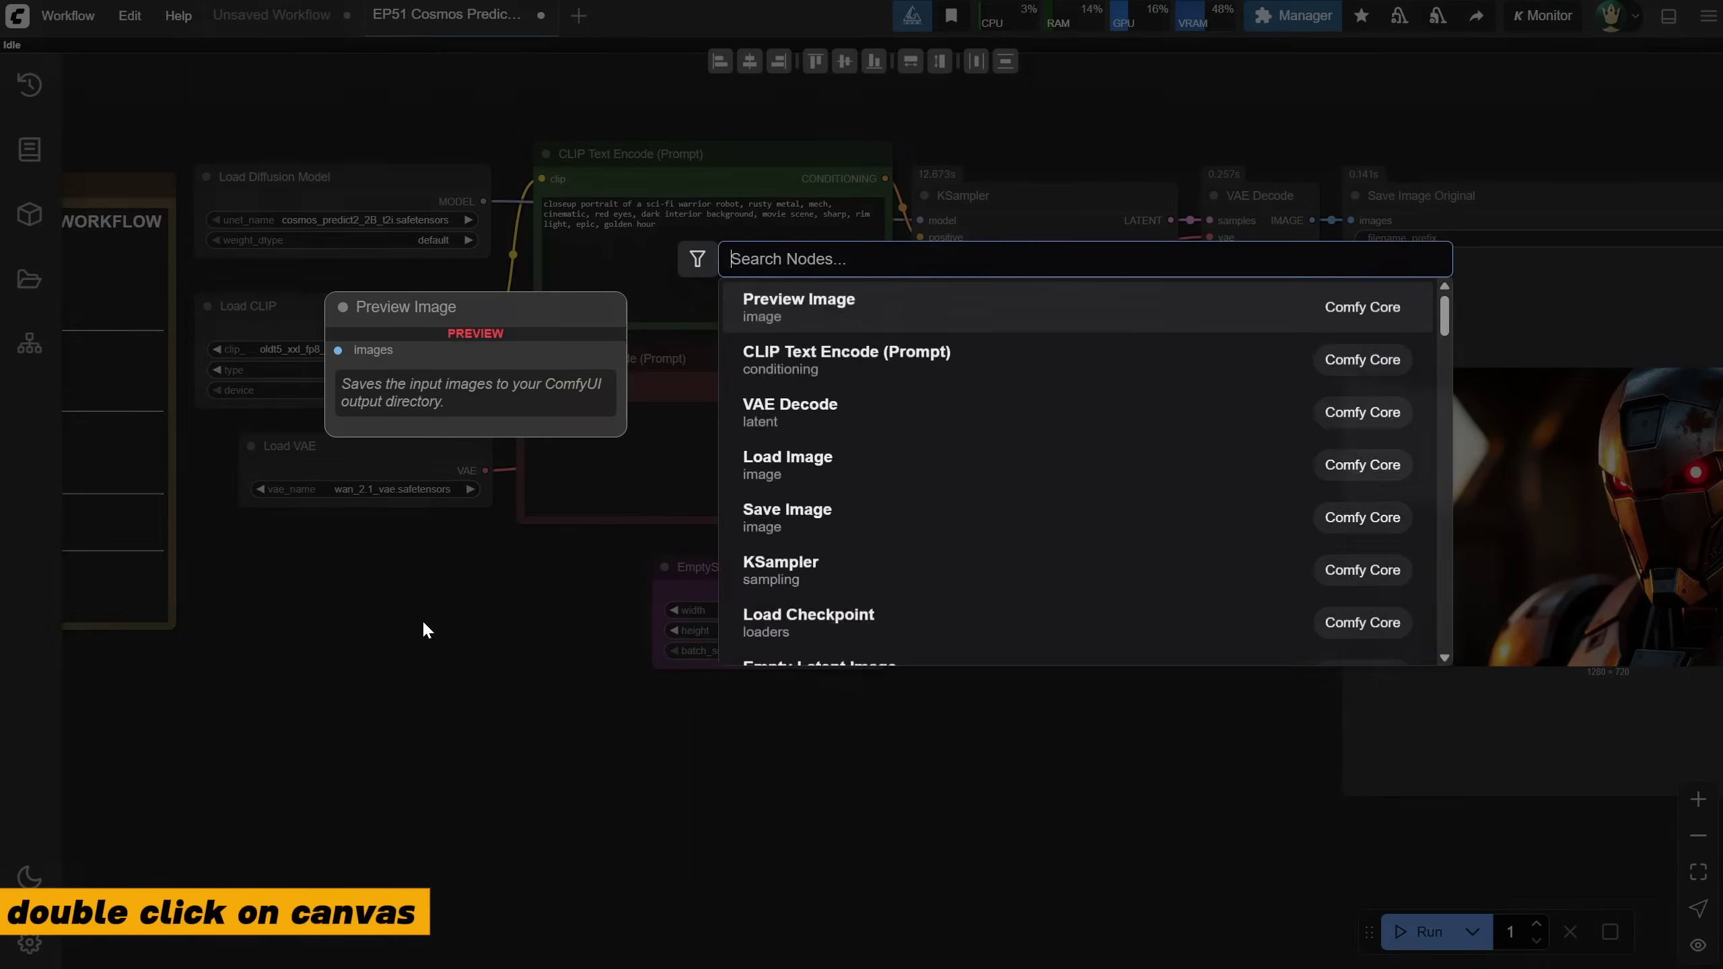
pyautogui.write('flux')
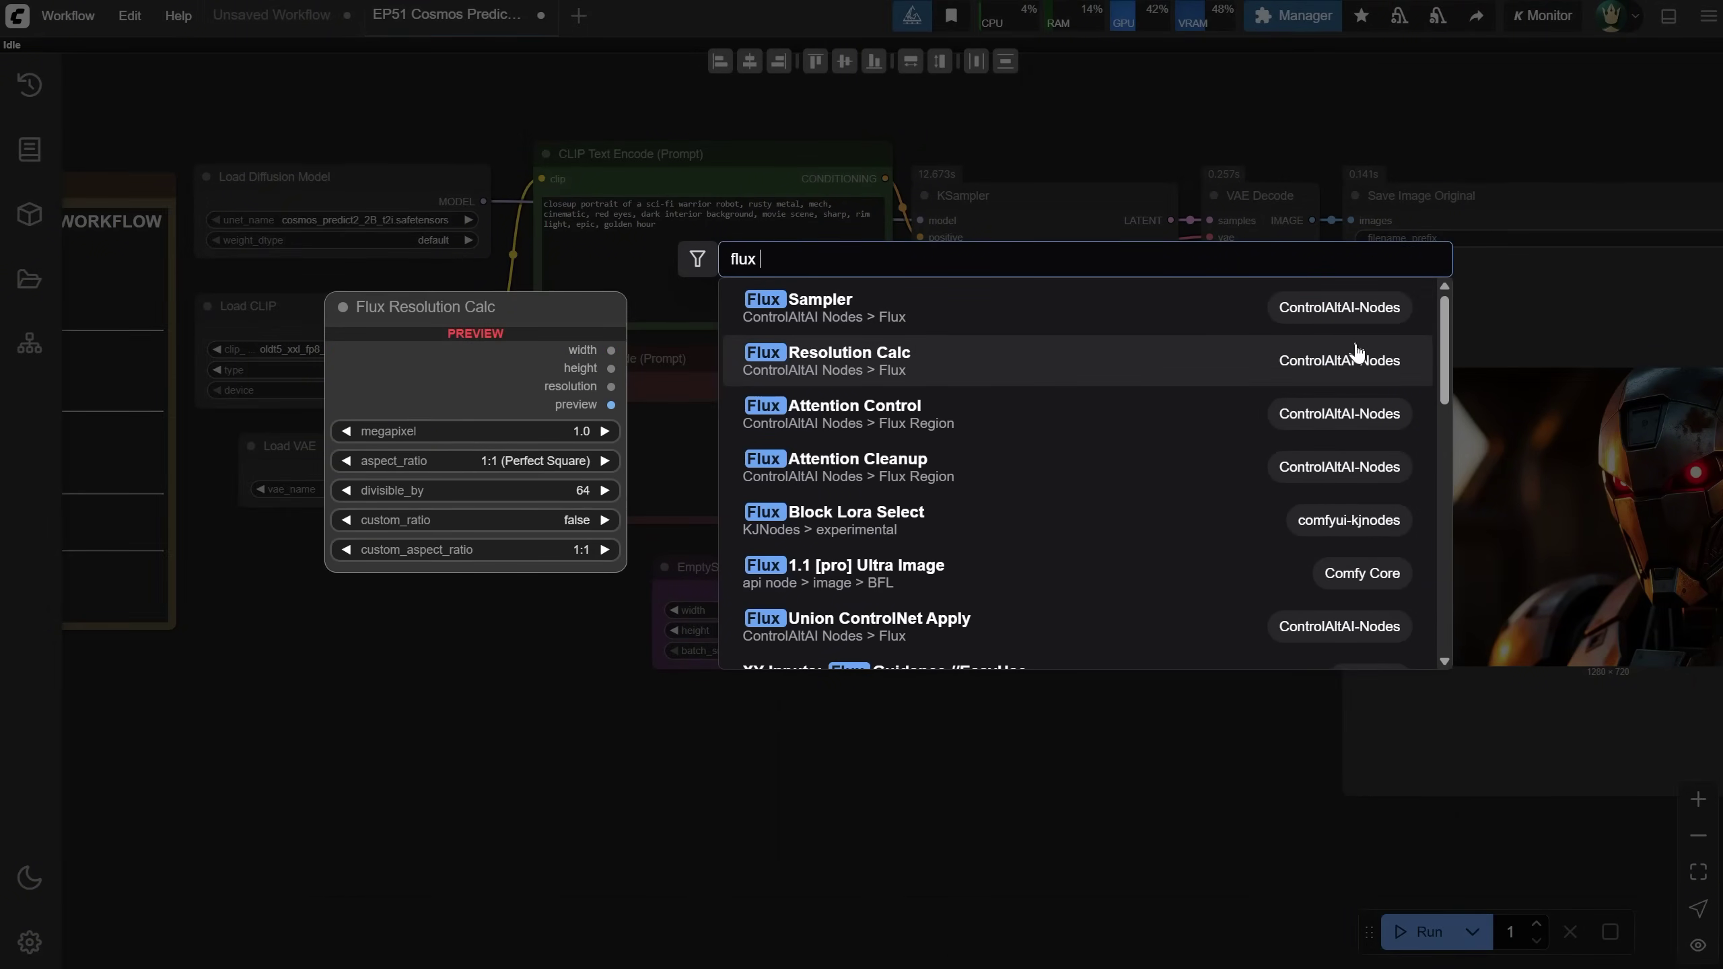
pyautogui.click(1308, 379)
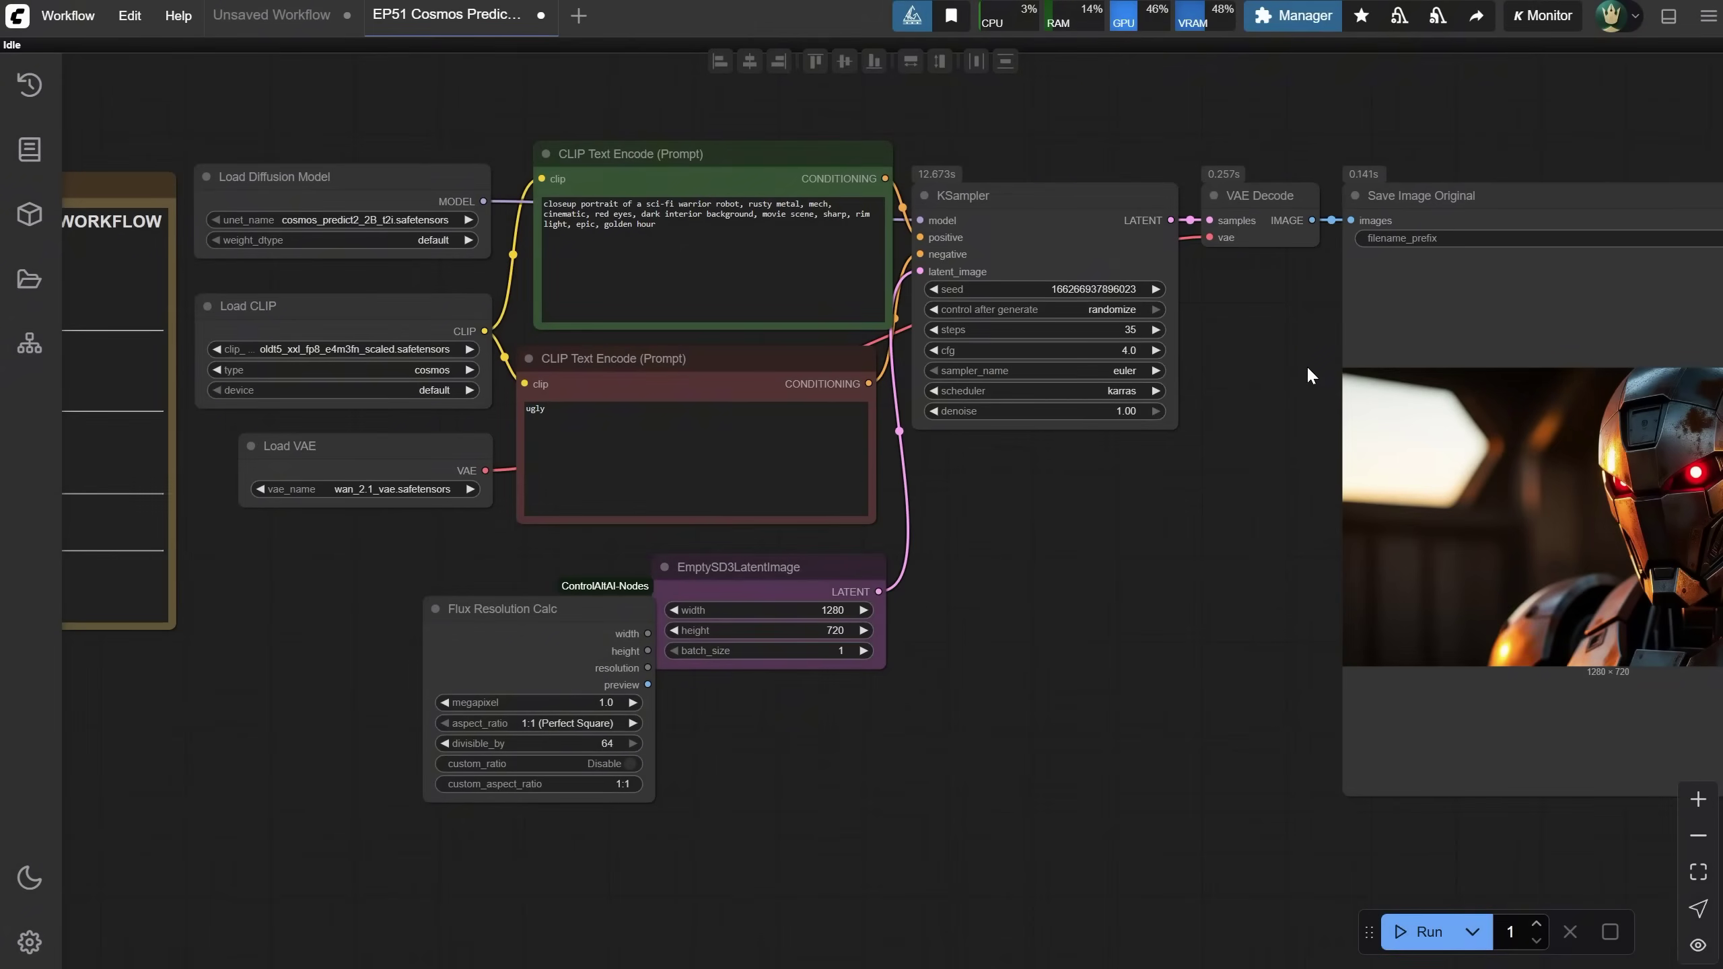
# Search the Custom Nodes Manager for 'control alt' to find ControlAltAI_Nodes.
pyautogui.click(1292, 15)
pyautogui.click(856, 345)
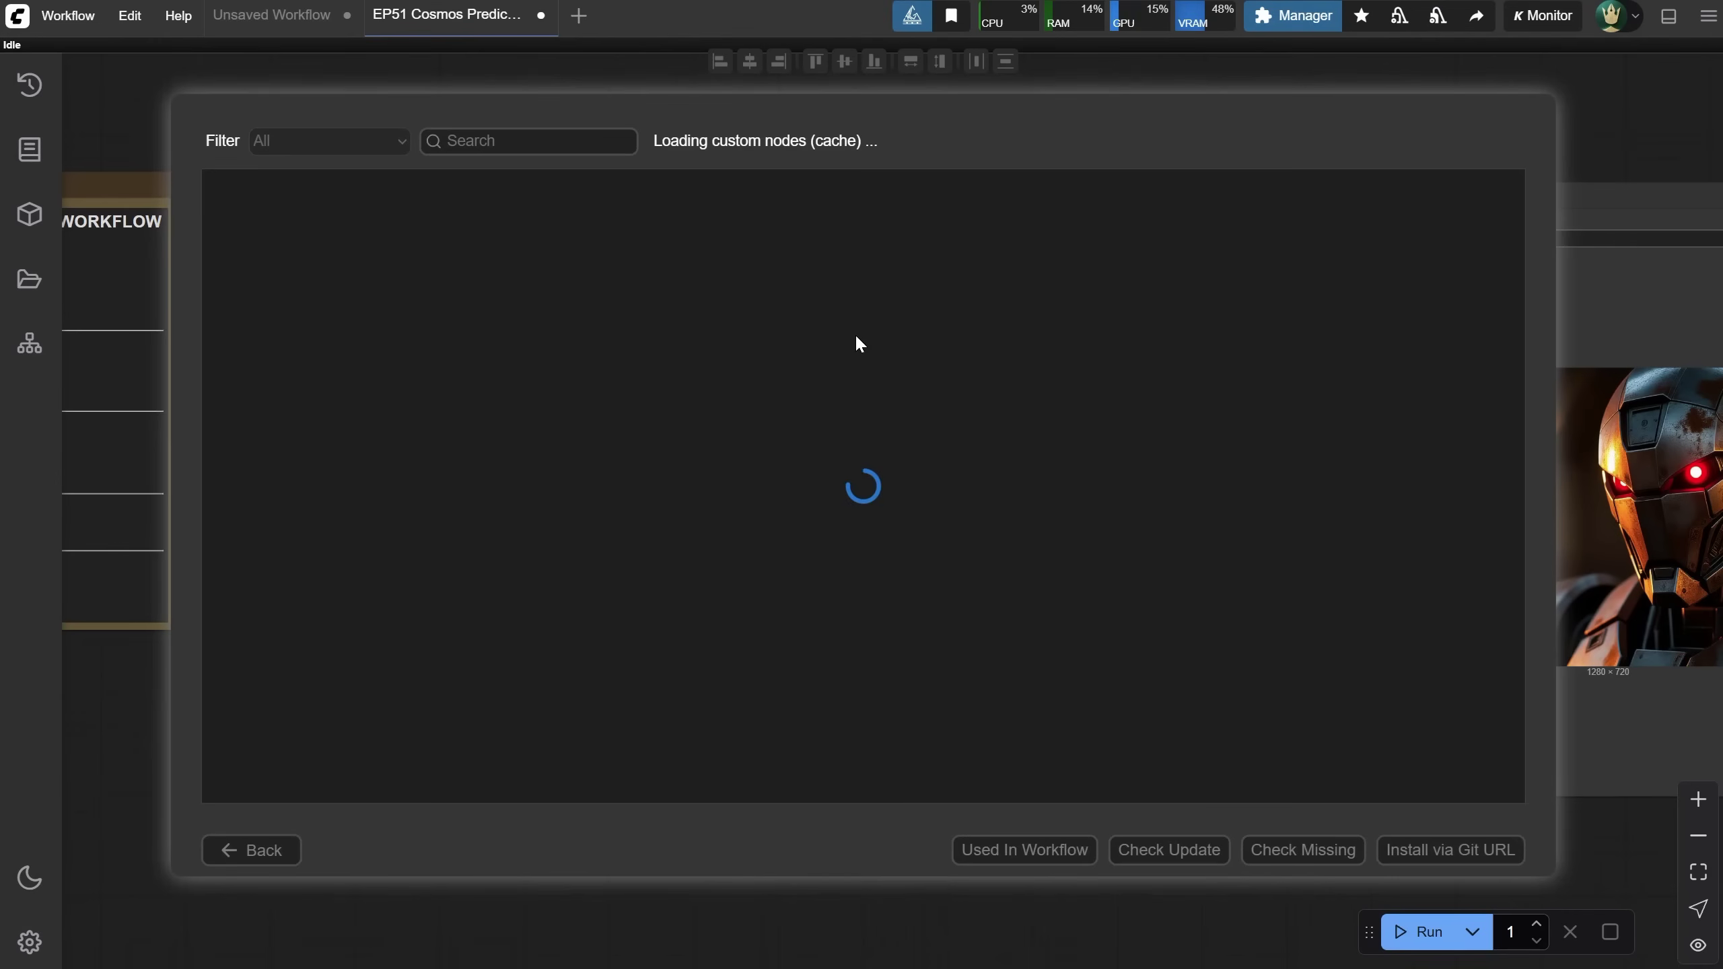
pyautogui.click(512, 136)
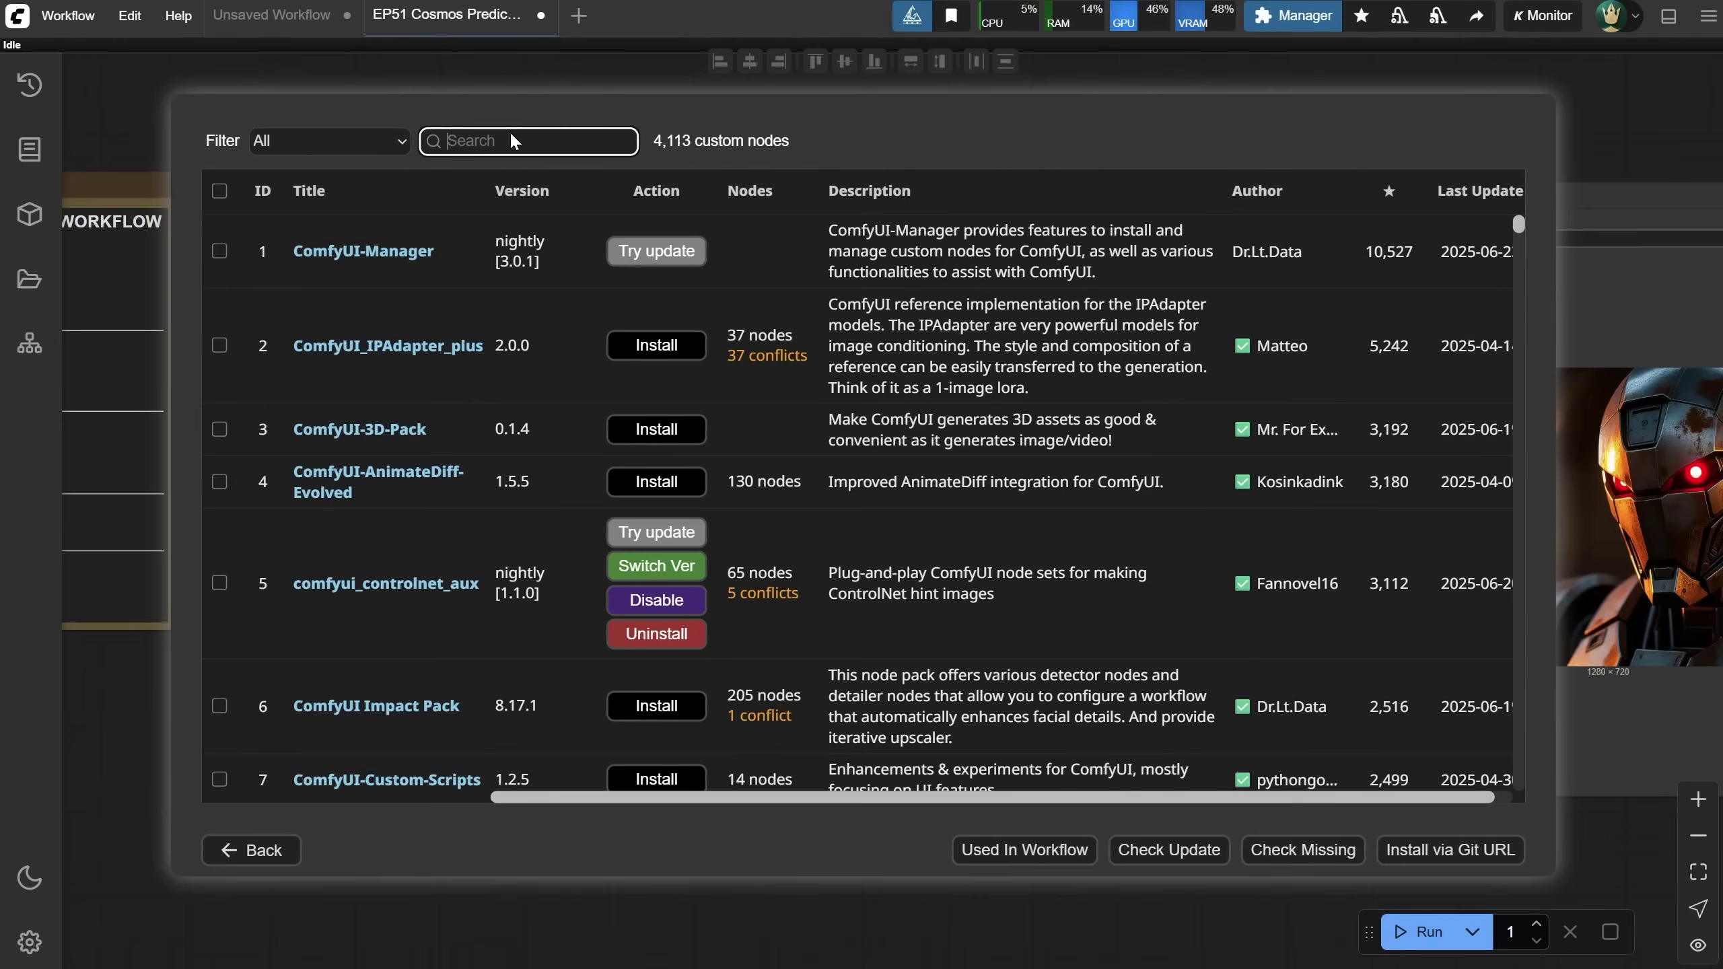
pyautogui.write('control alt')
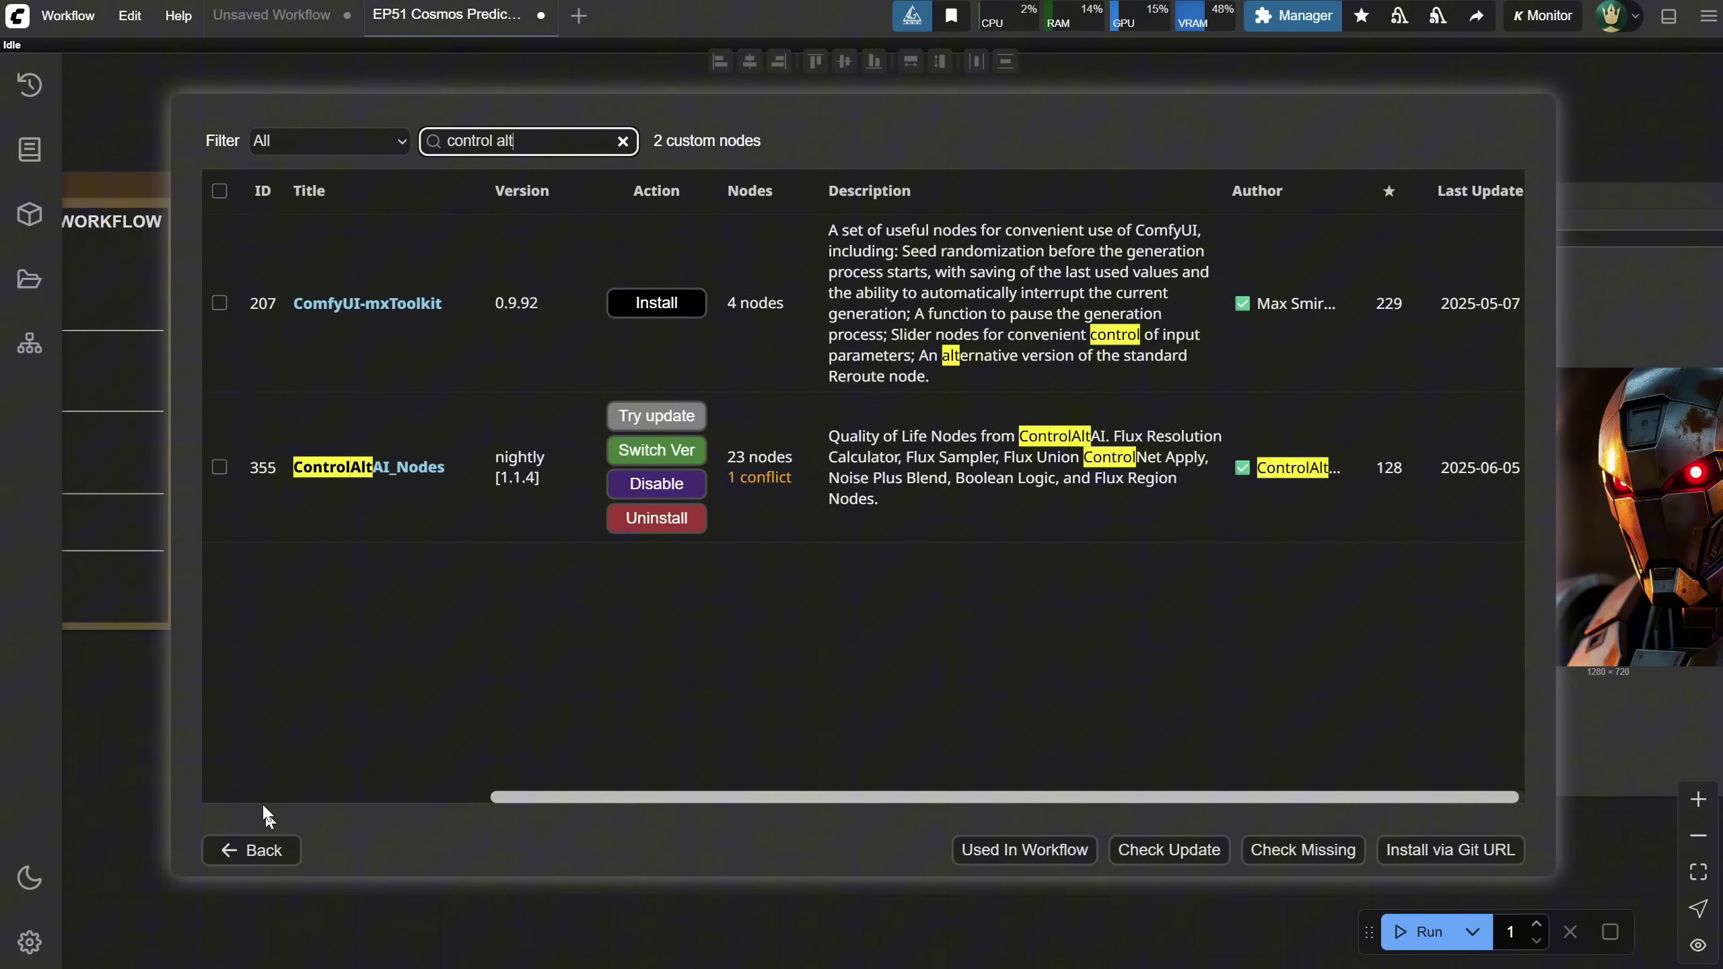
# Wire Flux Resolution Calc's width and height into the latent image's width and height.
pyautogui.click(268, 852)
pyautogui.moveTo(651, 590); pyautogui.dragTo(783, 577)
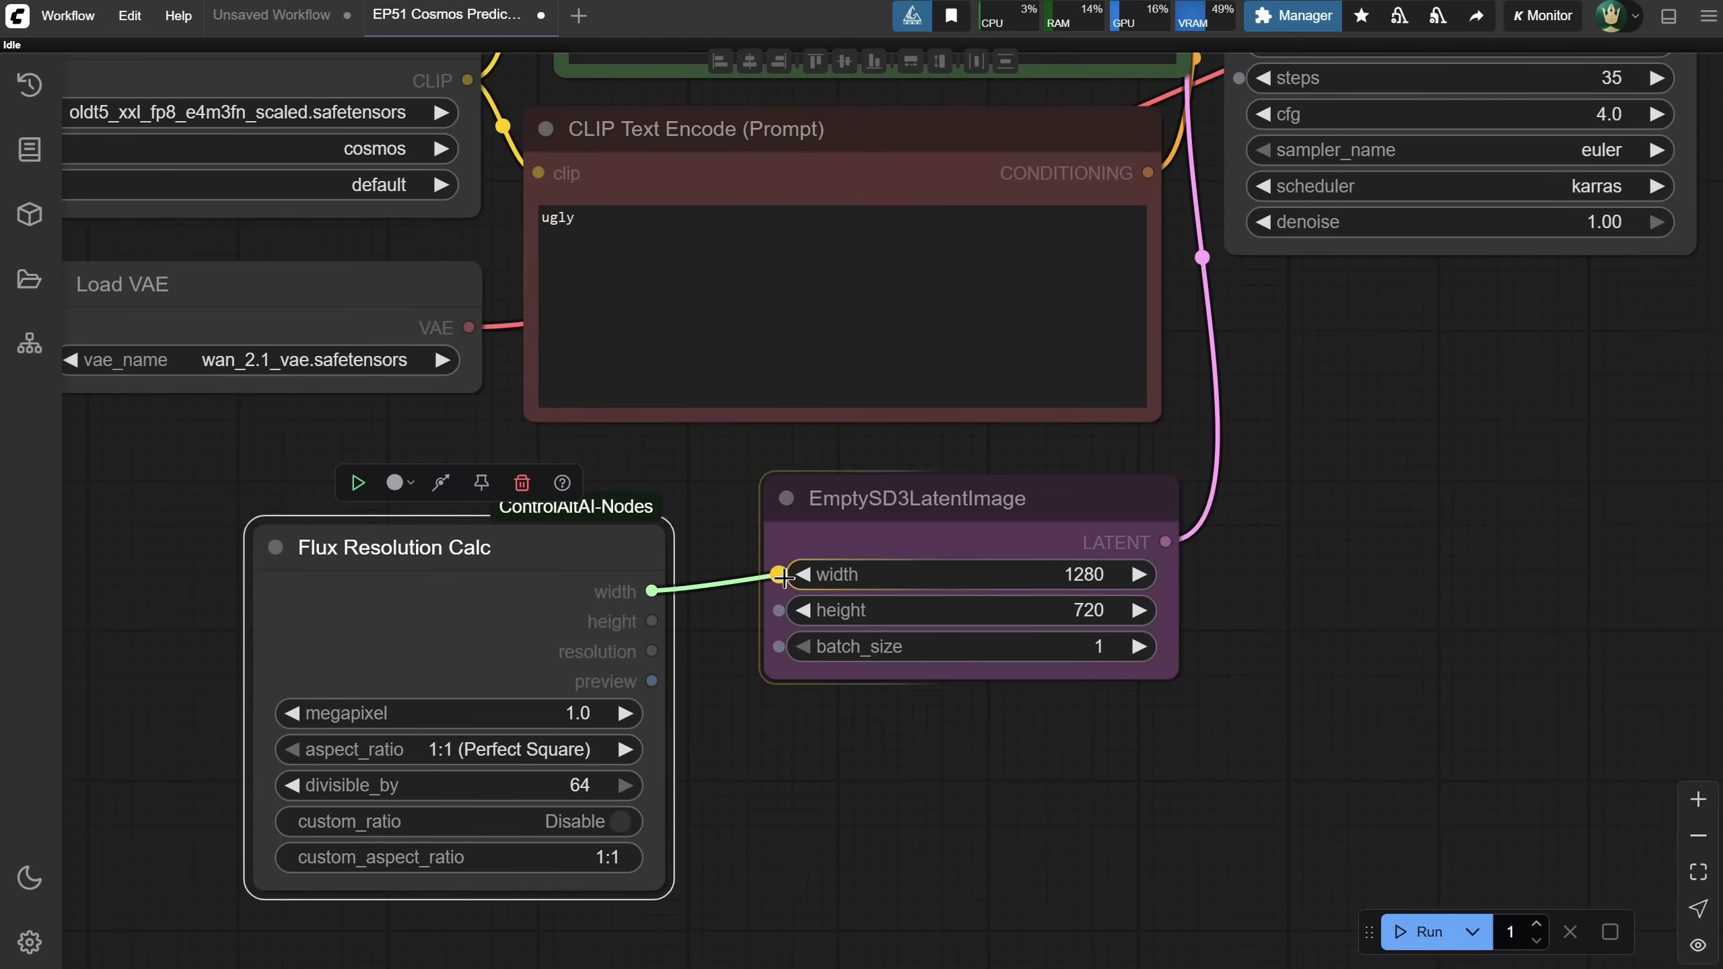
pyautogui.moveTo(651, 621); pyautogui.dragTo(779, 610)
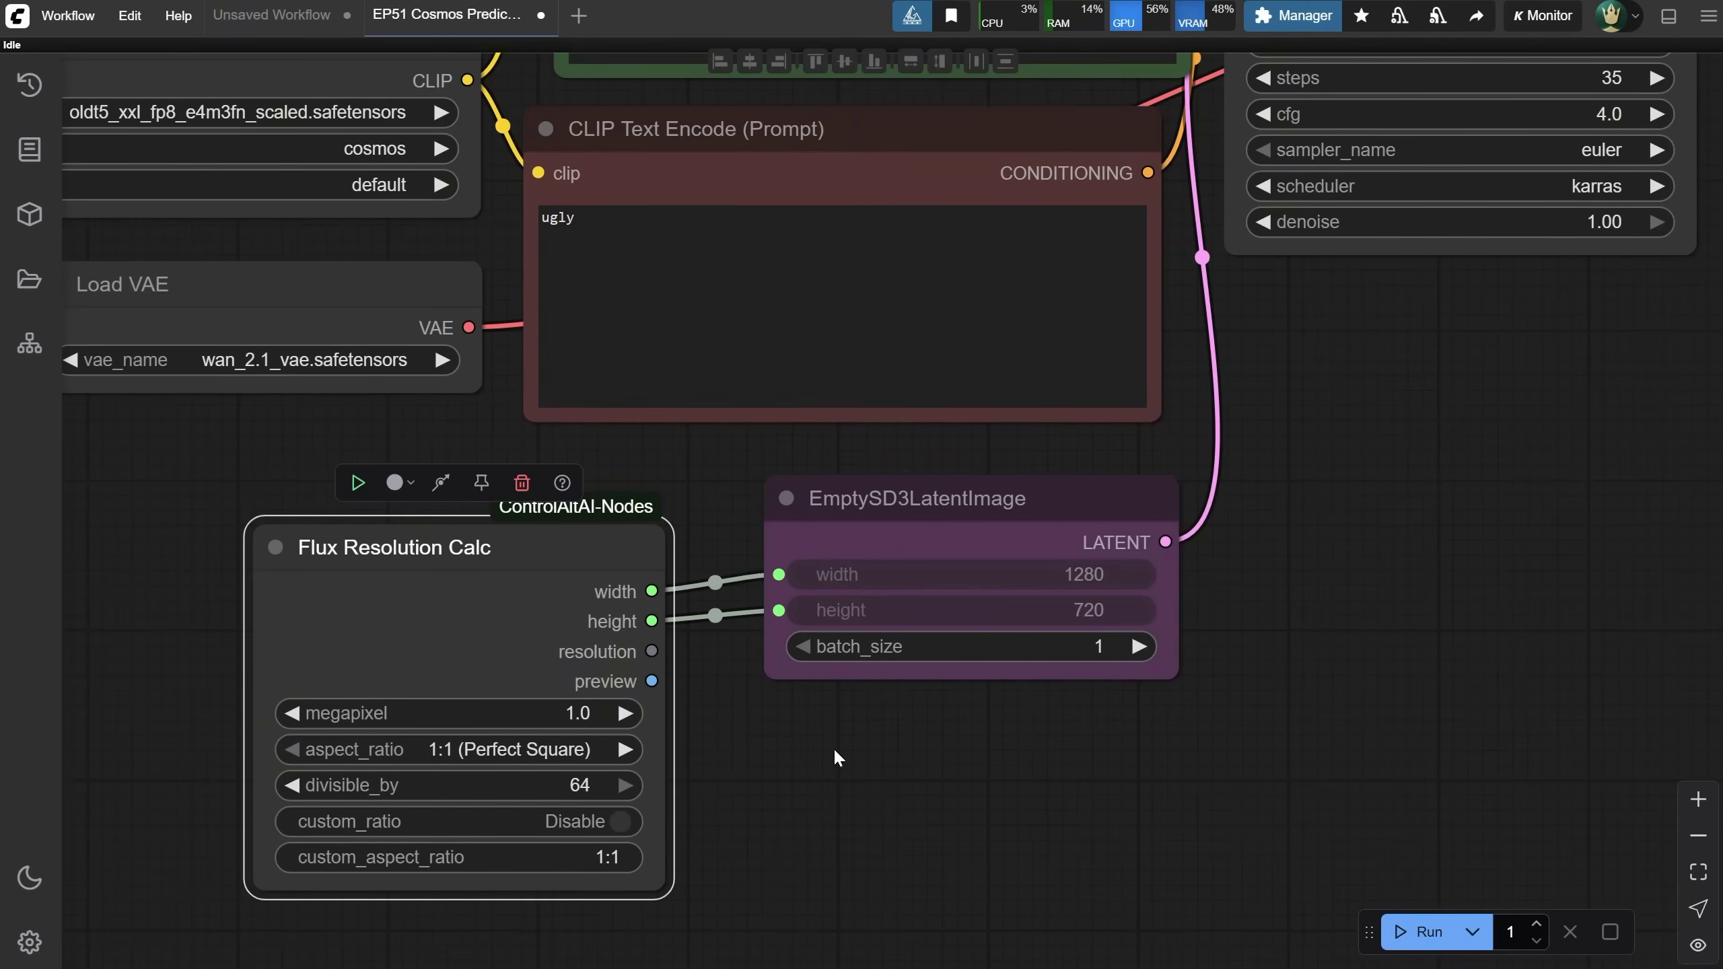
pyautogui.scroll(-3, 516, 526)
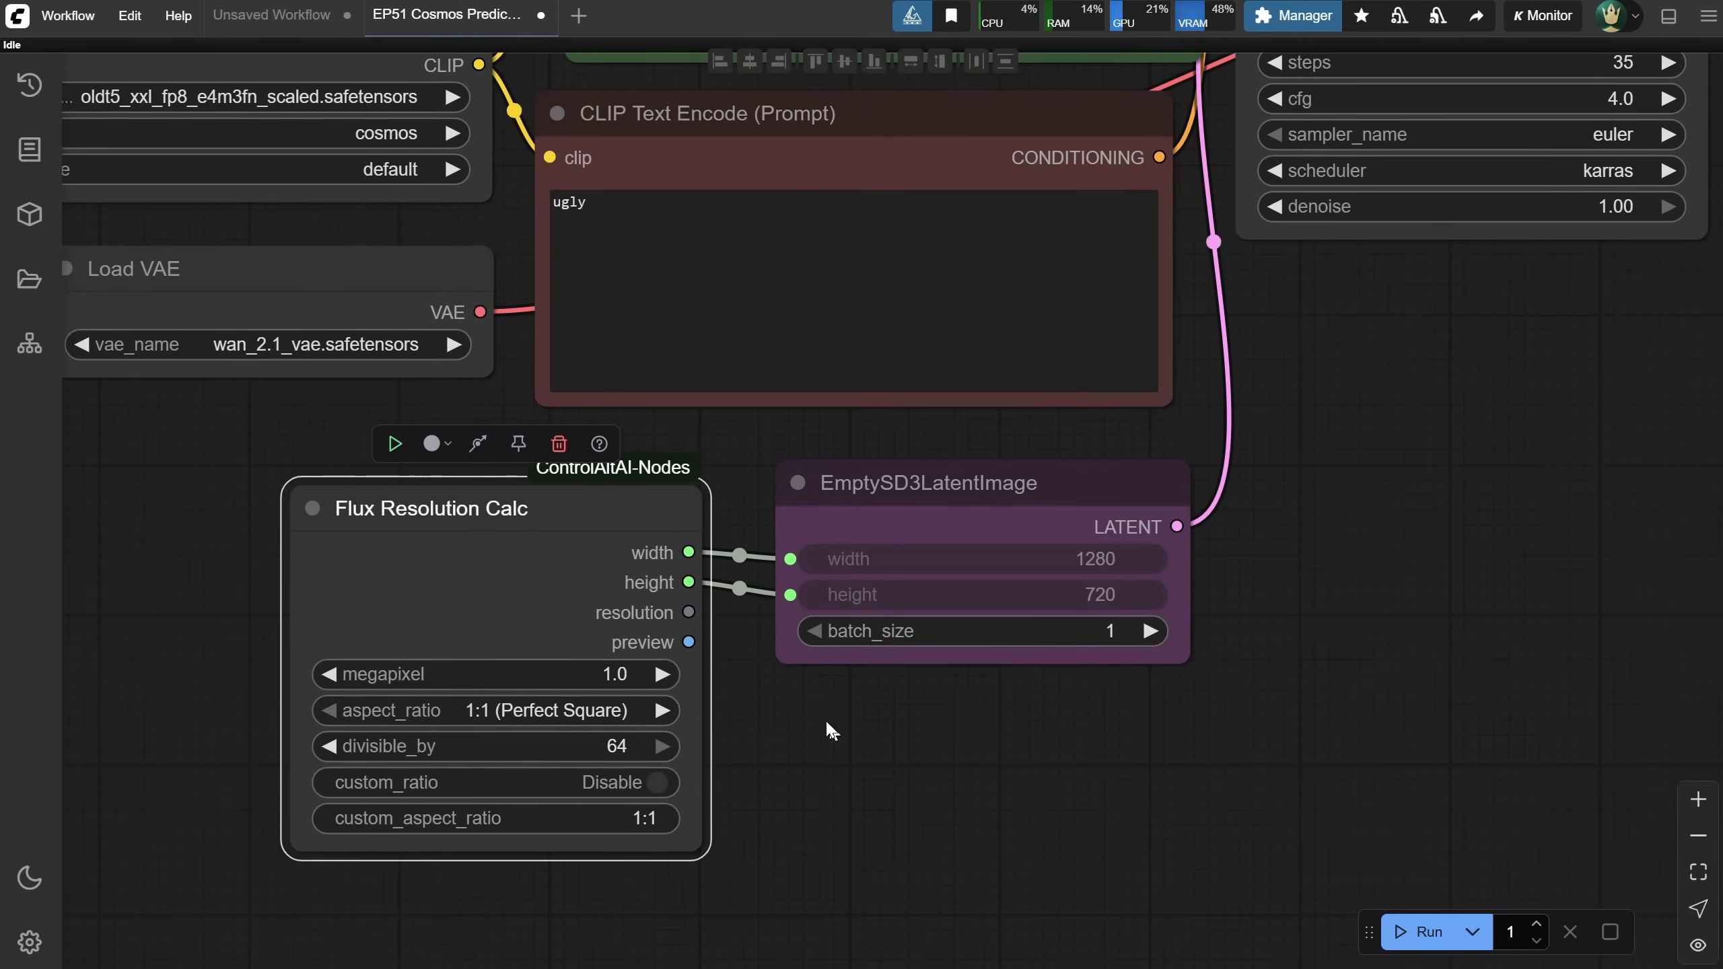
# Attach a Preview Any node to the resolution output and choose 2:3 (Classic Portrait).
pyautogui.moveTo(582, 543); pyautogui.dragTo(819, 774)
pyautogui.click(831, 818)
pyautogui.write('preview')
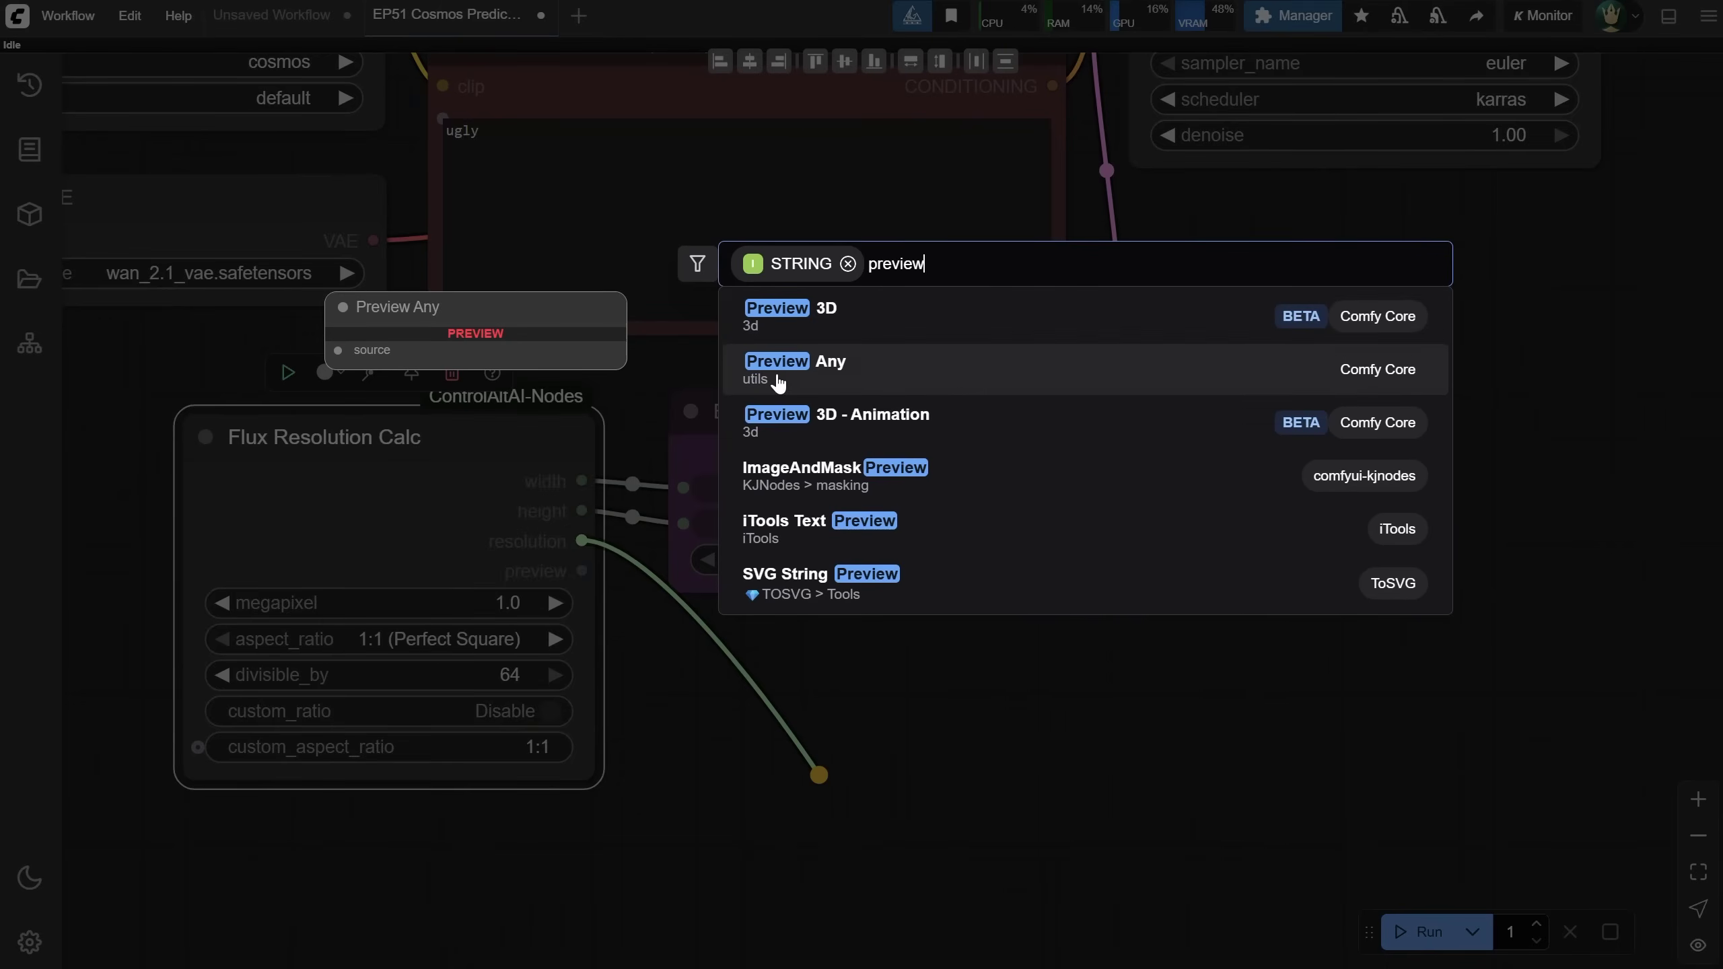
pyautogui.click(847, 387)
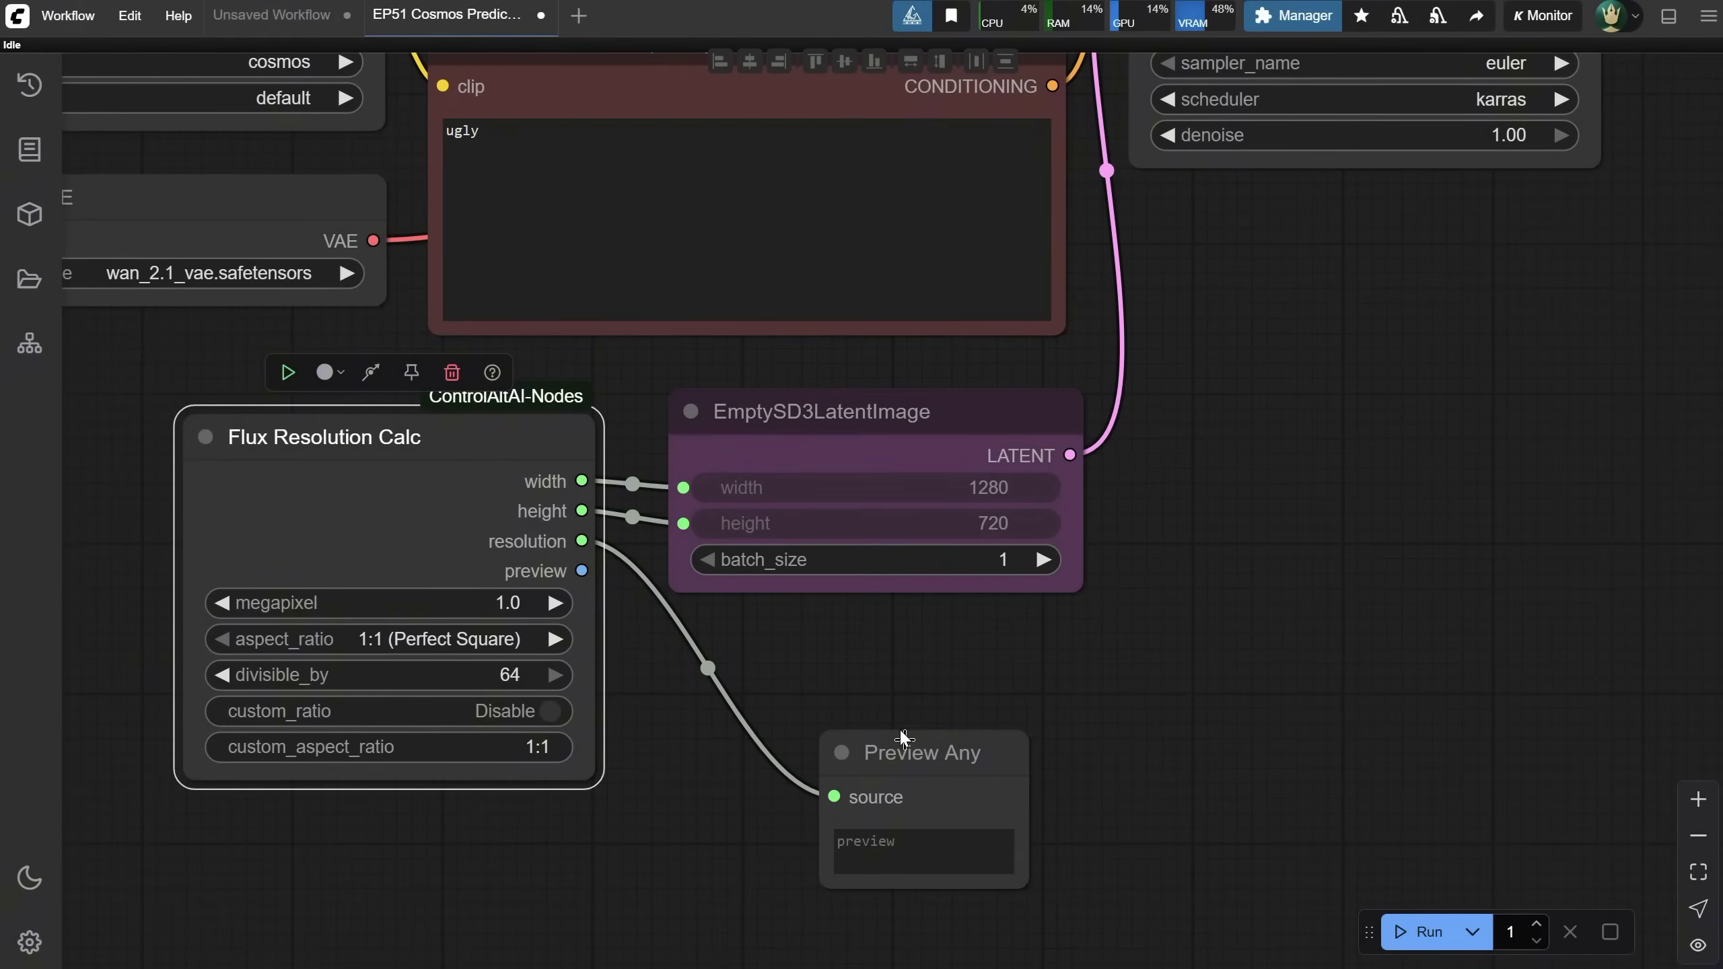
pyautogui.moveTo(906, 752); pyautogui.dragTo(788, 653)
pyautogui.click(451, 639)
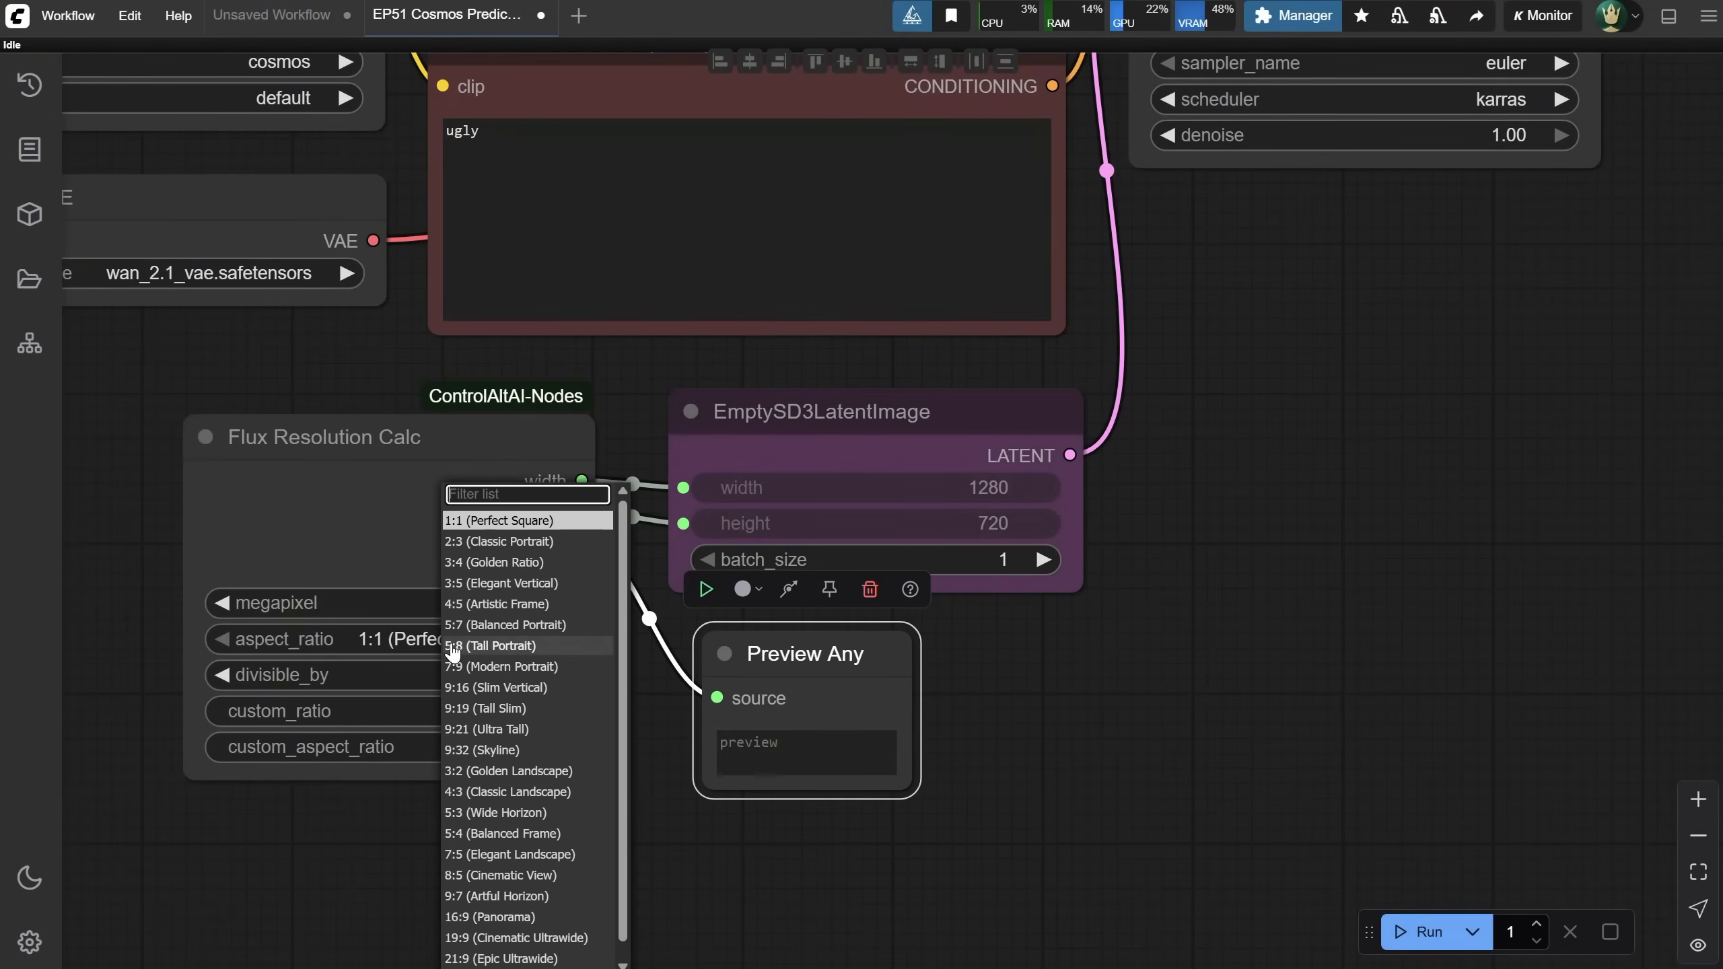
pyautogui.click(492, 542)
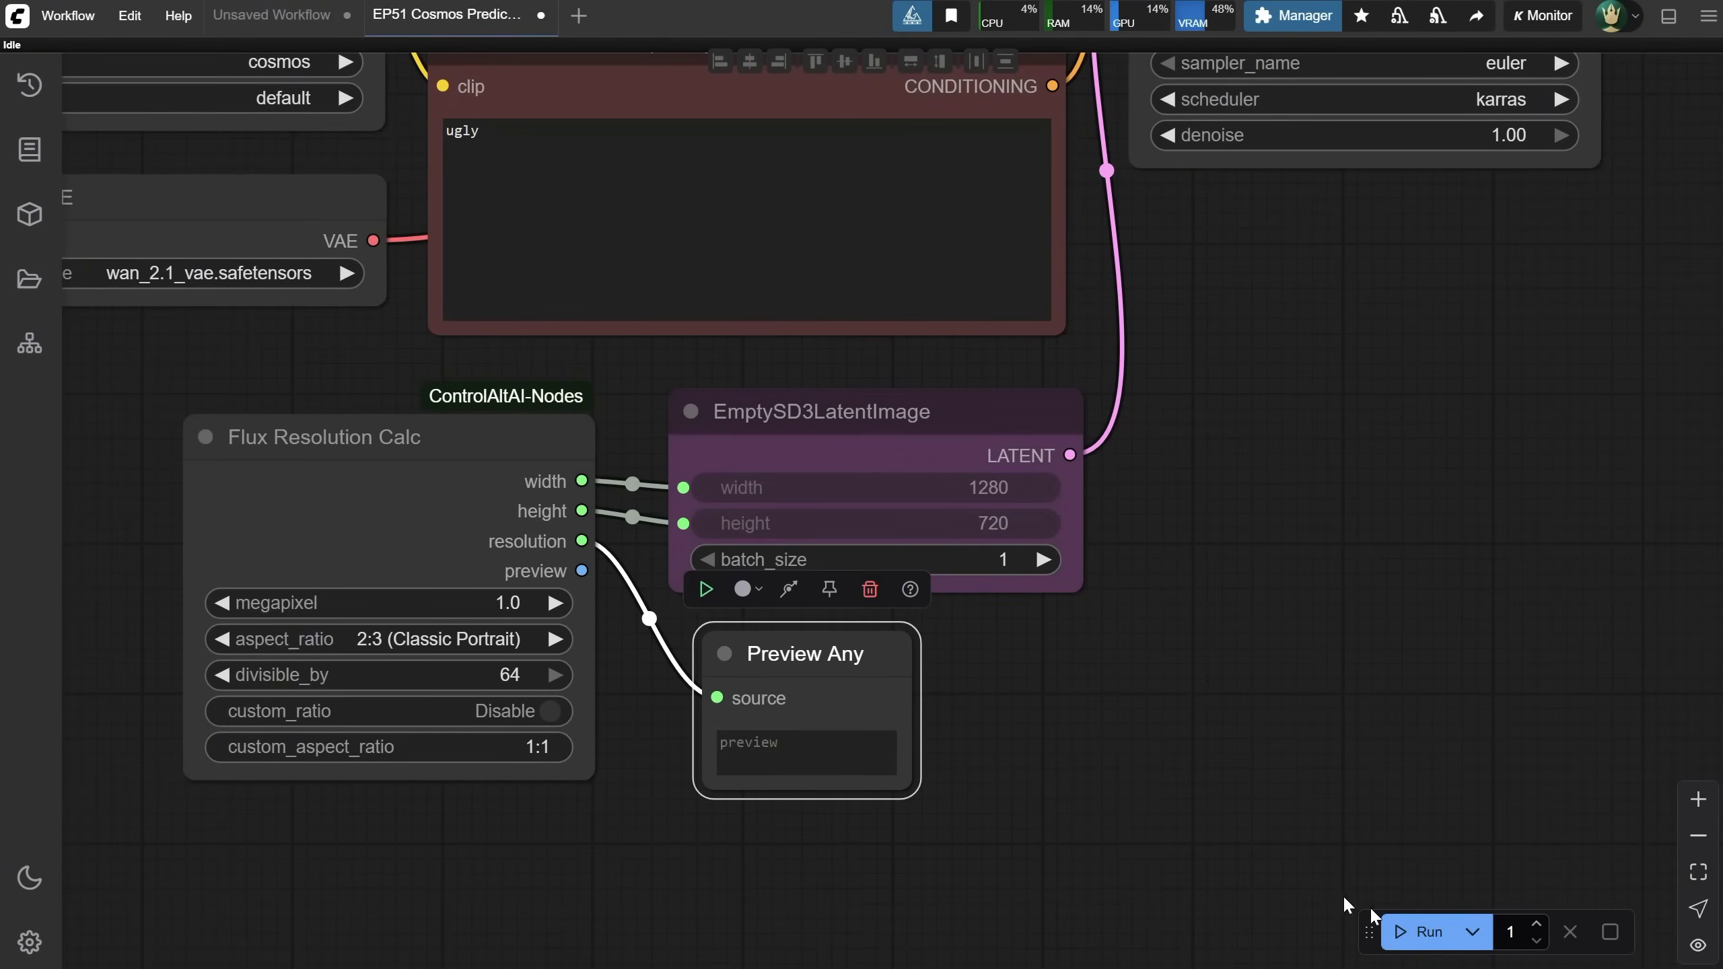
# Generate the robot portrait at the 2:3 portrait resolution and view the result.
pyautogui.click(1414, 932)
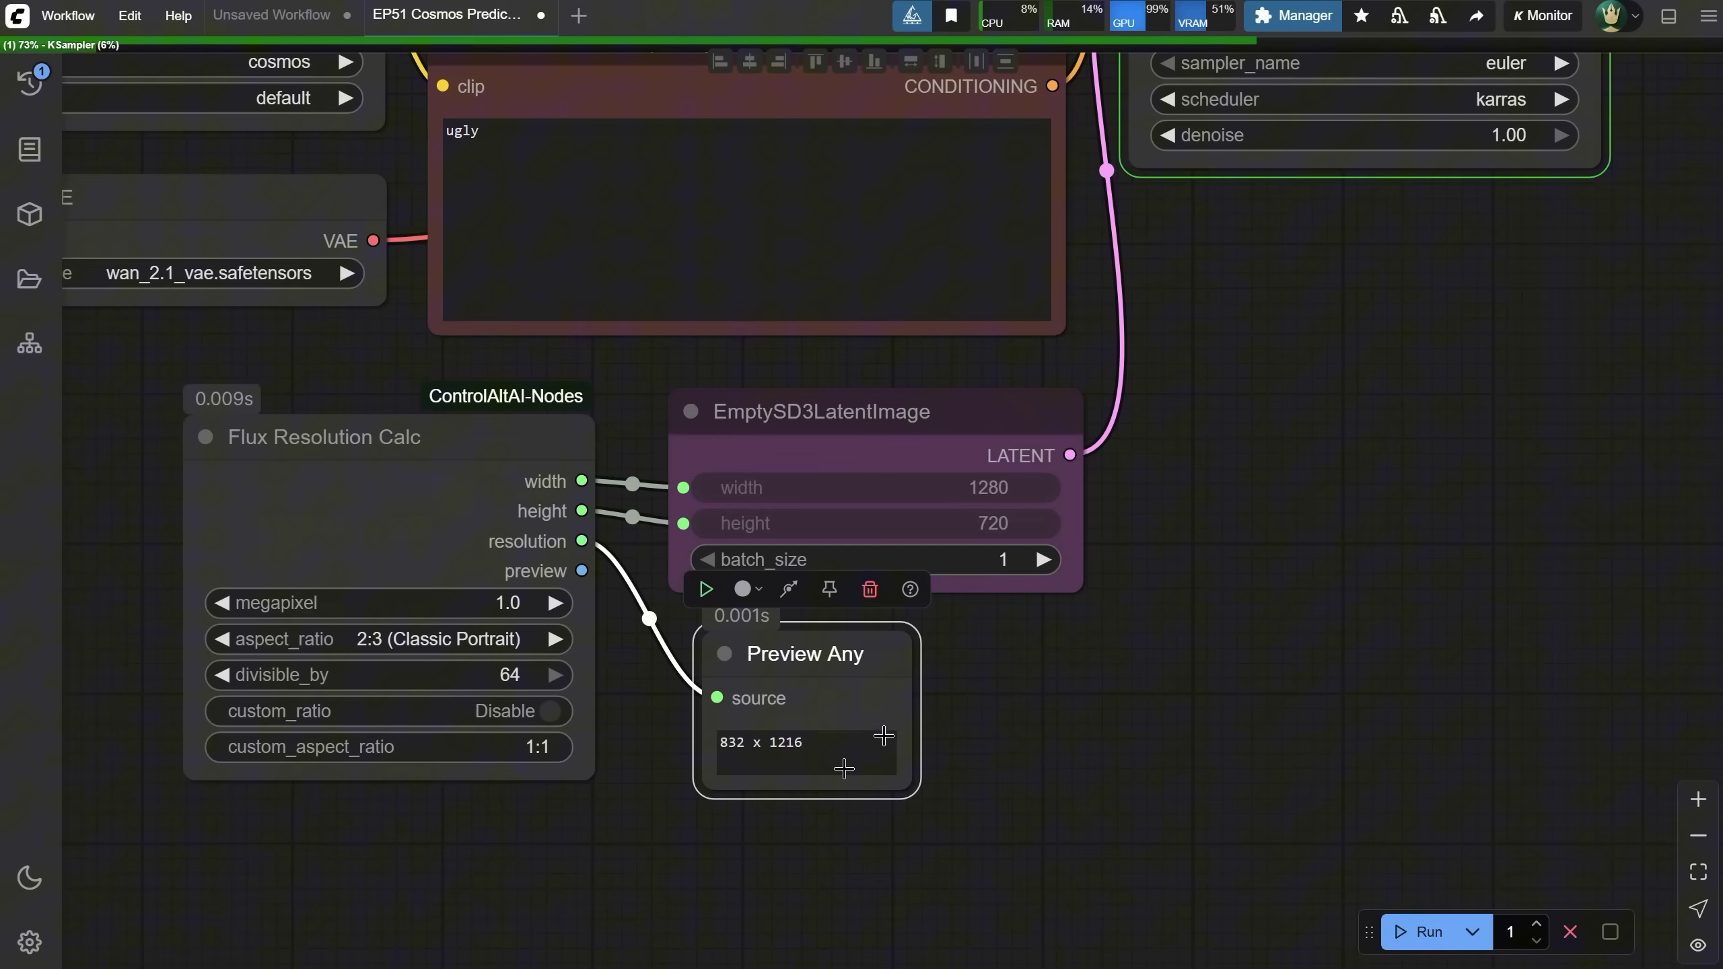
pyautogui.scroll(-4, 1062, 576)
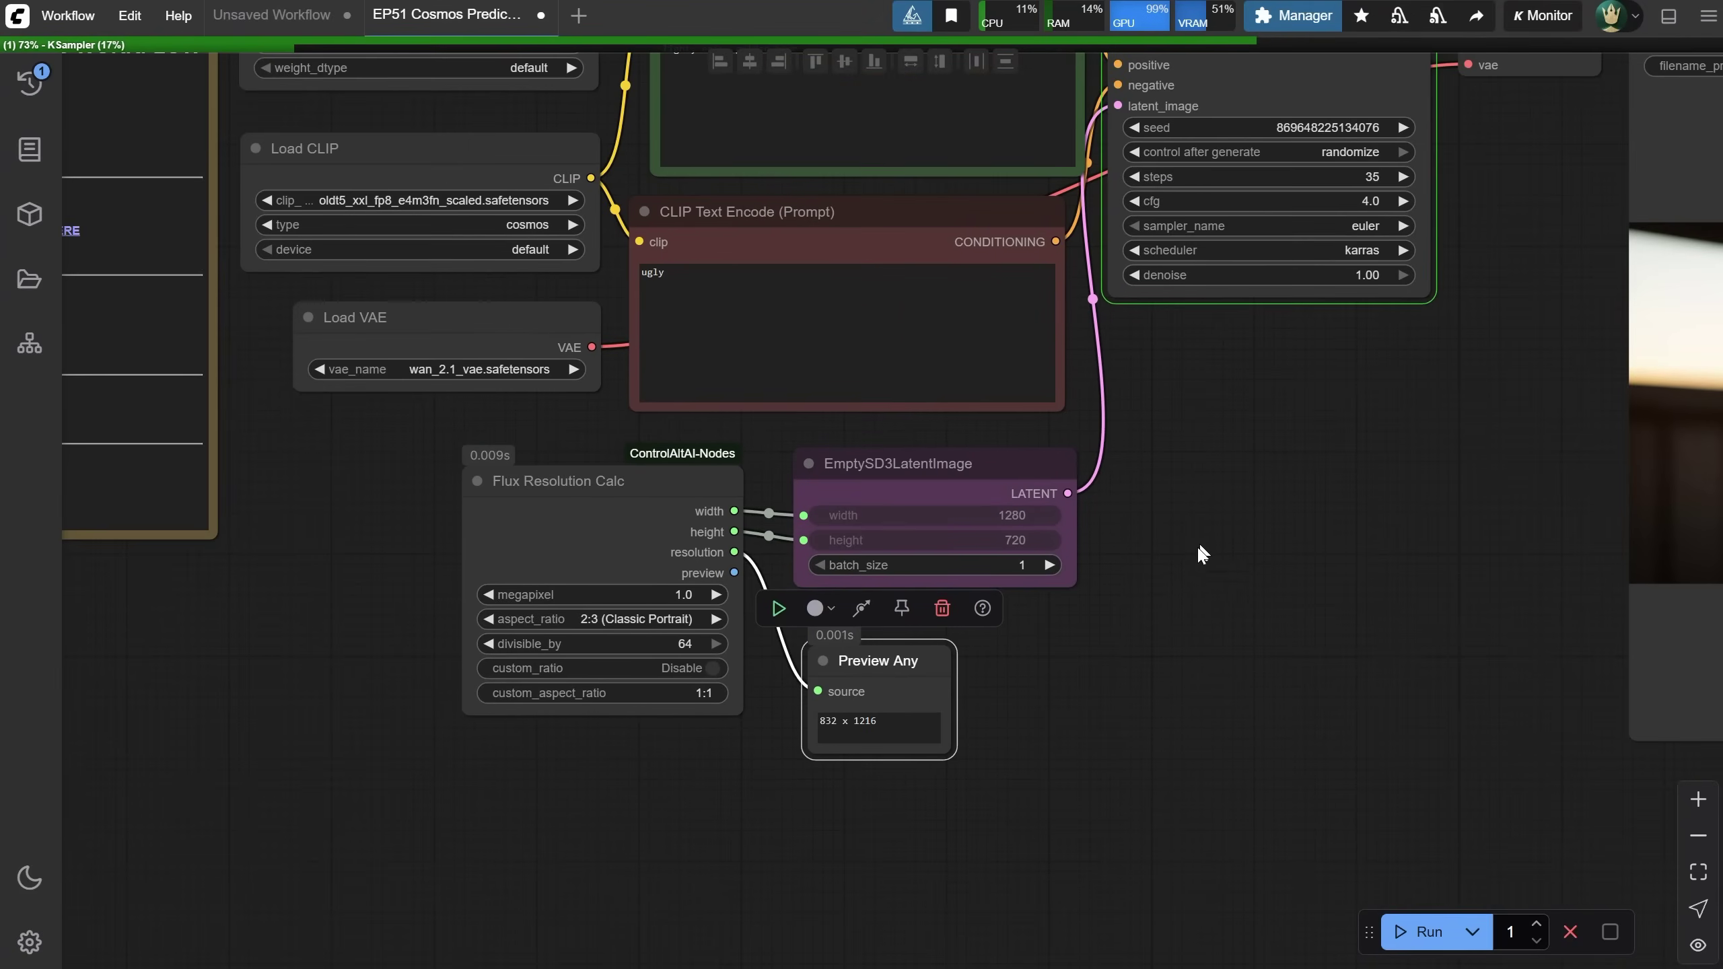
pyautogui.moveTo(1200, 554); pyautogui.dragTo(861, 590)
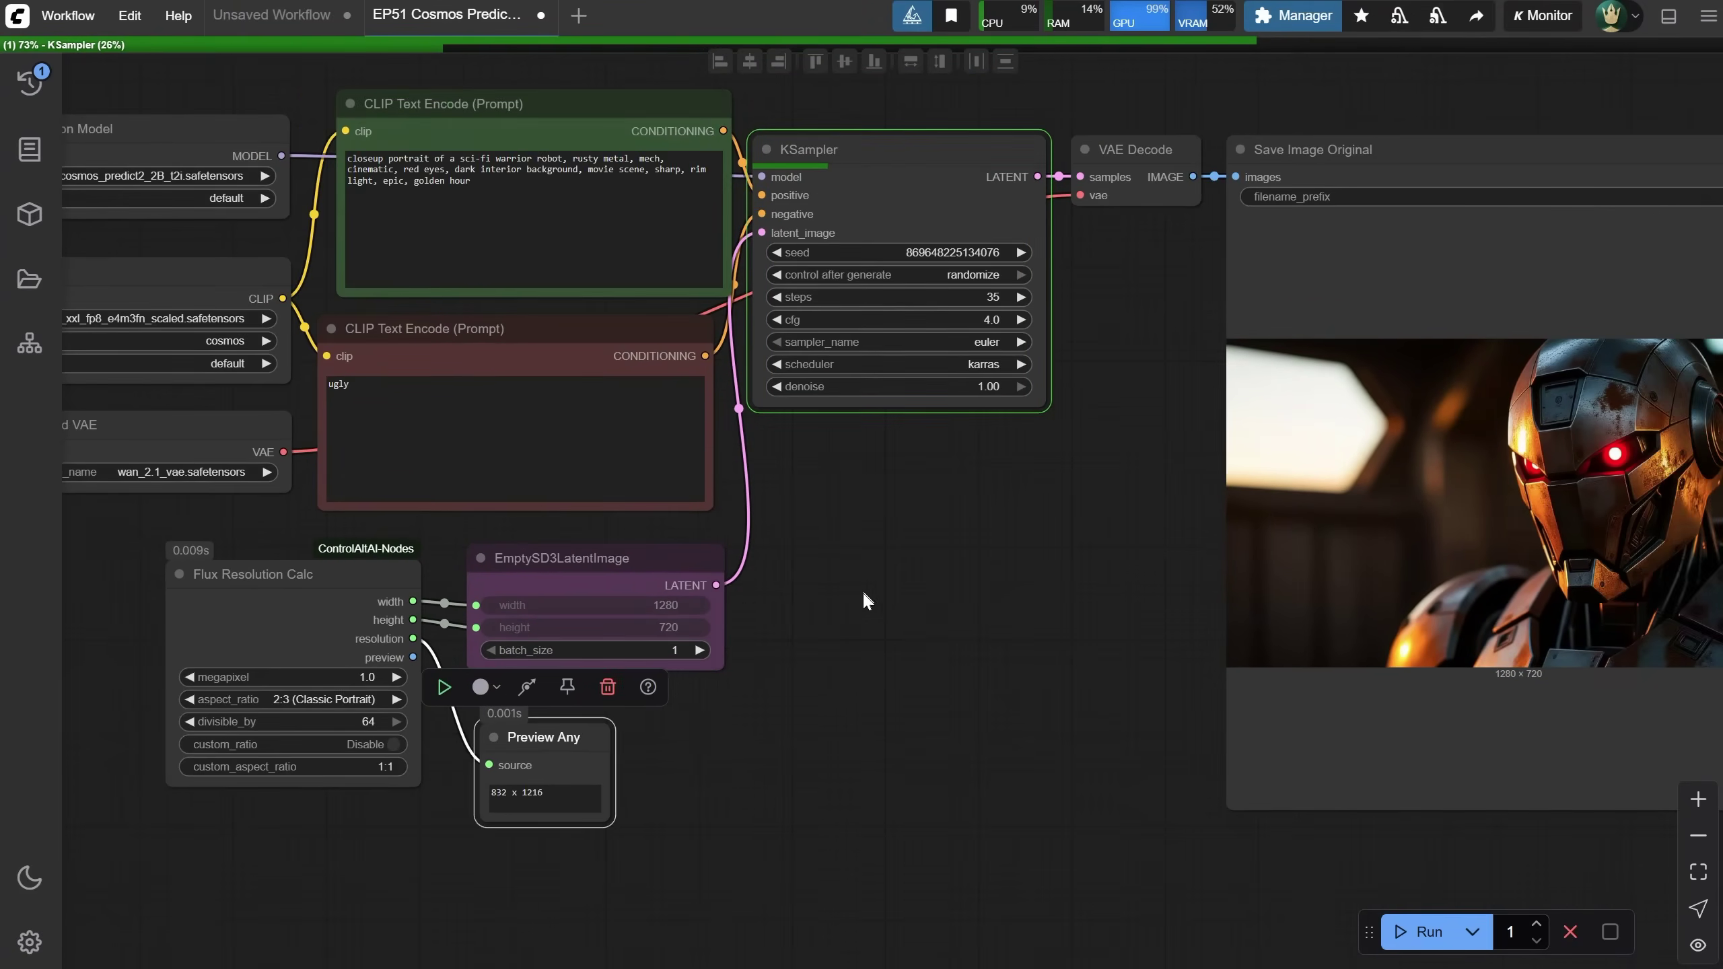
pyautogui.scroll(-1, 866, 584)
pyautogui.scroll(6, 1451, 803)
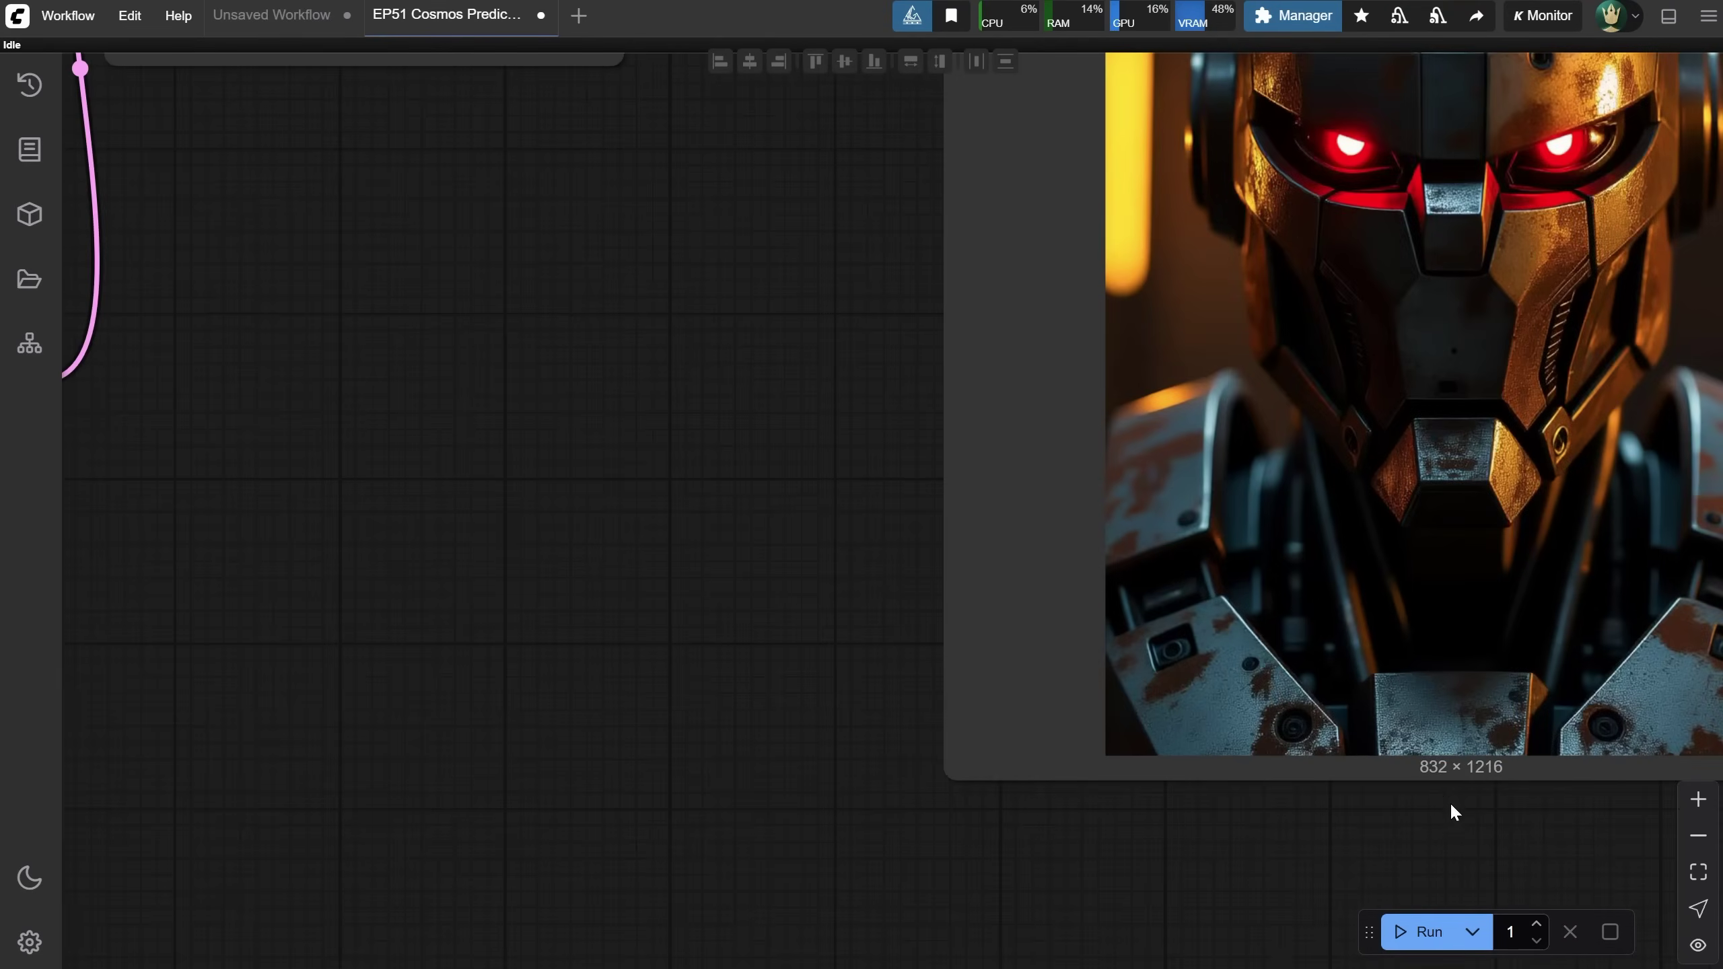
pyautogui.scroll(-3, 1478, 764)
pyautogui.moveTo(454, 738); pyautogui.dragTo(881, 673)
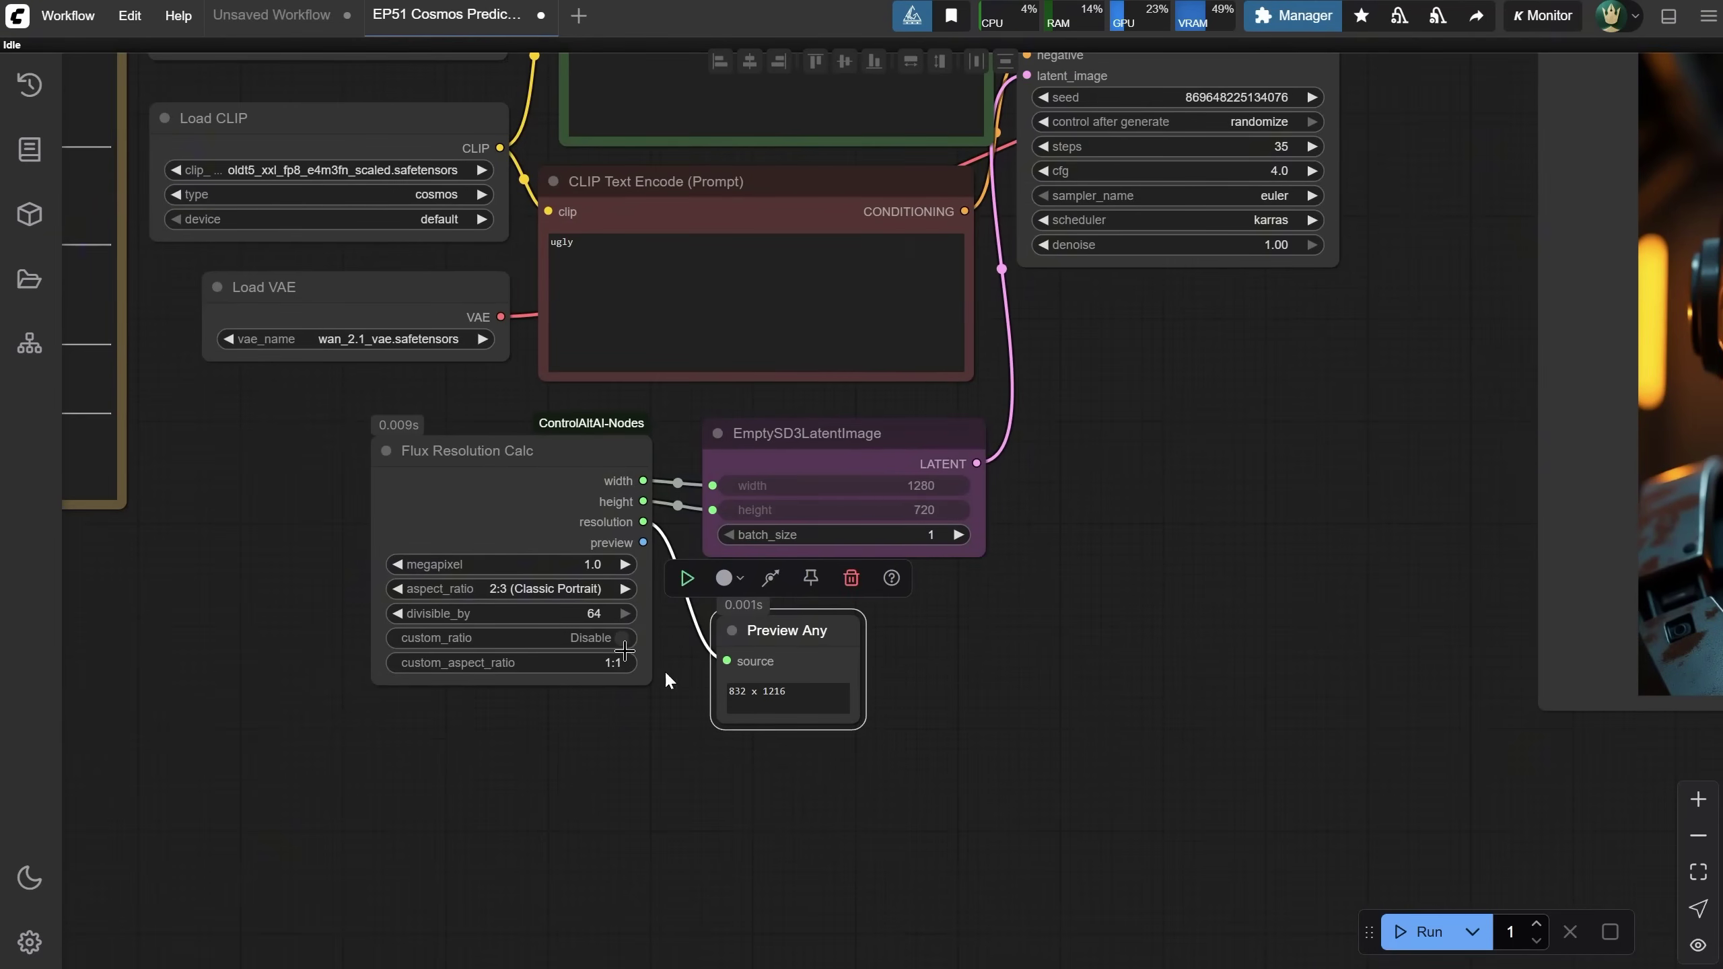
# Switch the aspect ratio to 8:5 (Cinematic View) and generate again.
pyautogui.click(554, 587)
pyautogui.scroll(-2, 597, 815)
pyautogui.click(617, 862)
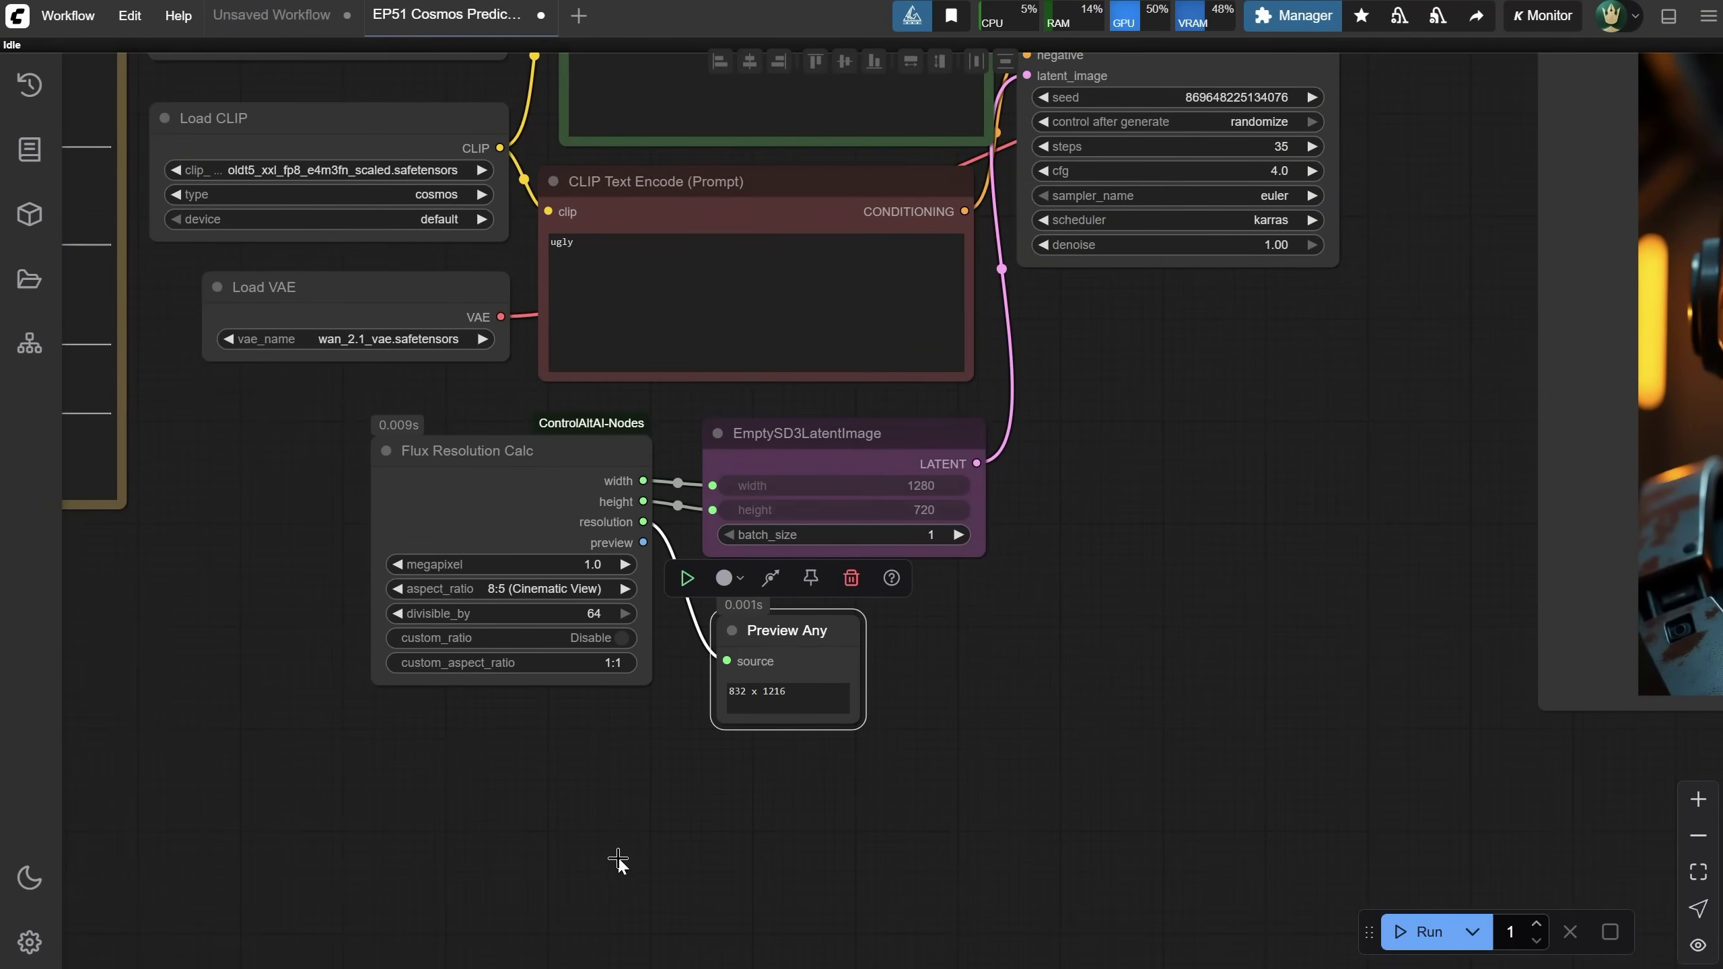
pyautogui.click(1425, 931)
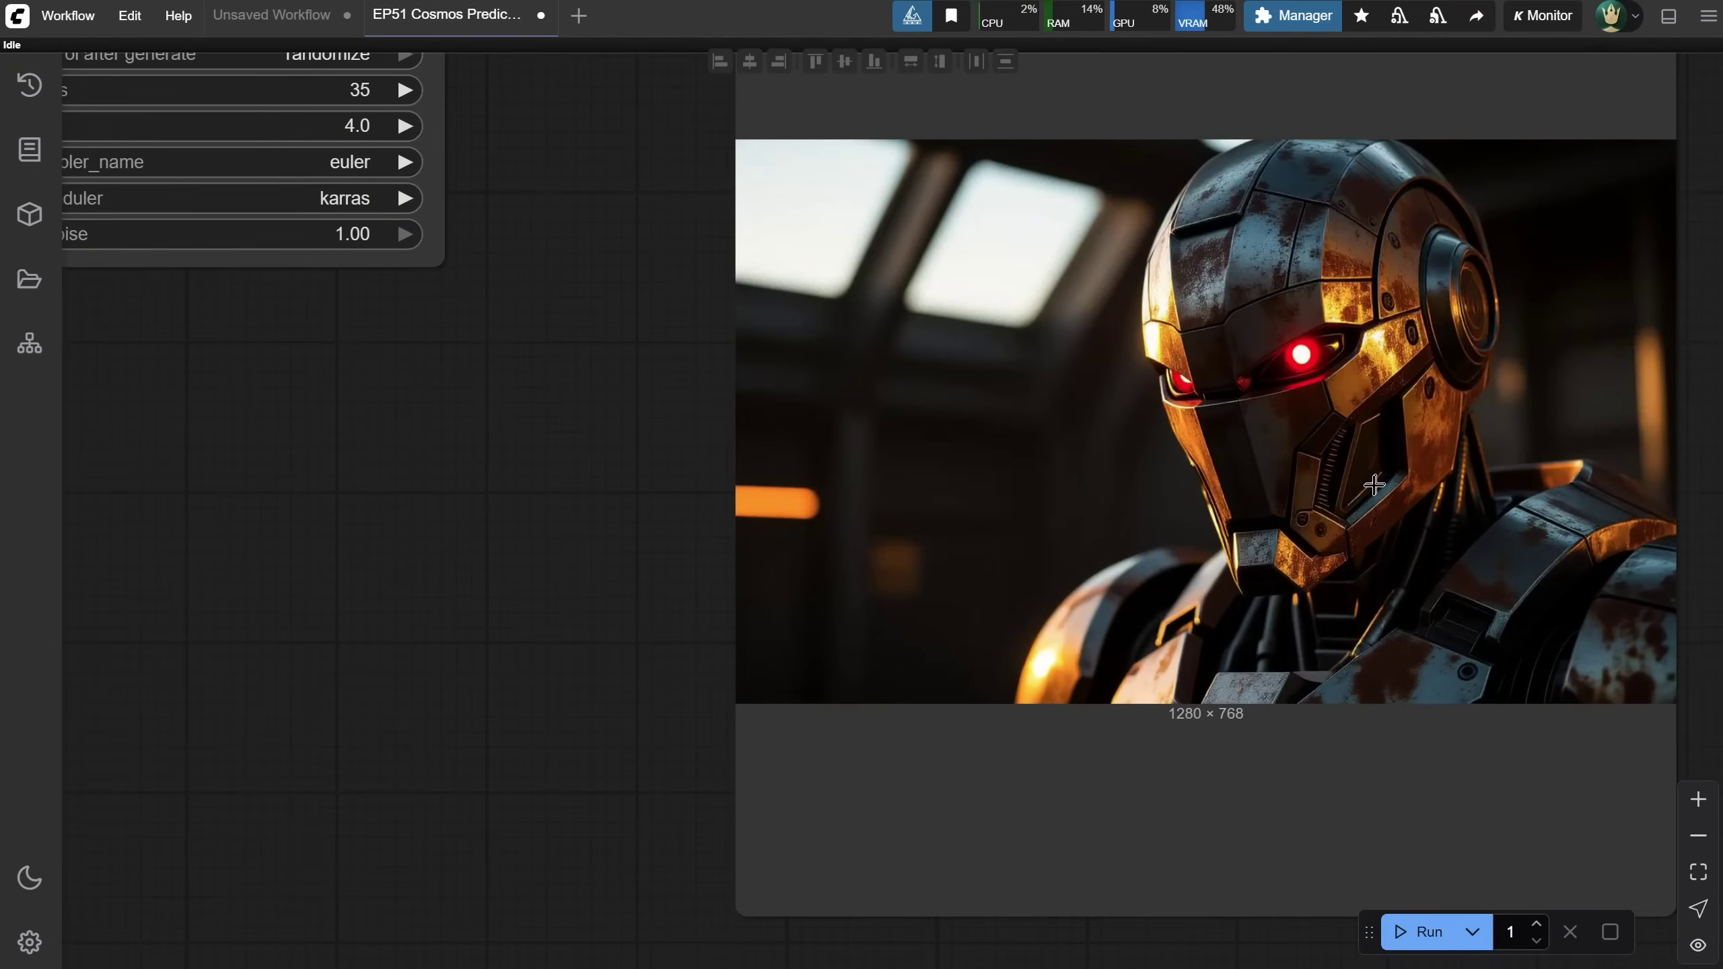
# Switch to 21:9 (Epic Ultrawide) and generate the 1536×640 image.
pyautogui.scroll(-3, 1395, 495)
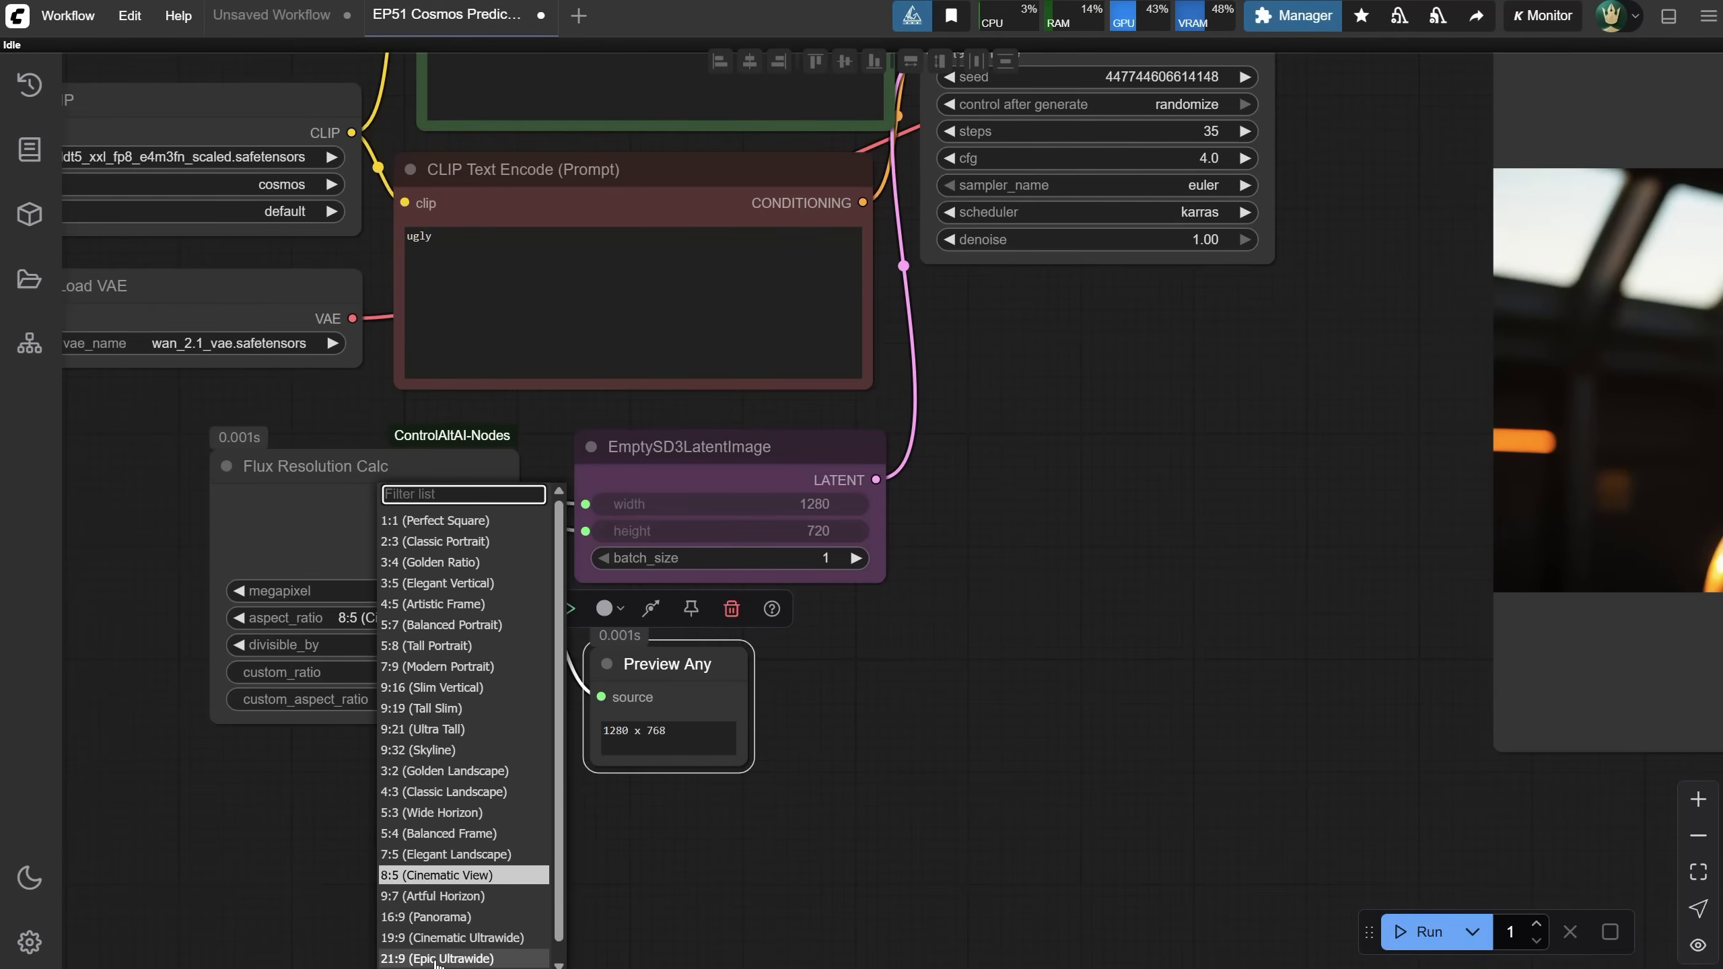
pyautogui.click(461, 891)
pyautogui.click(1388, 935)
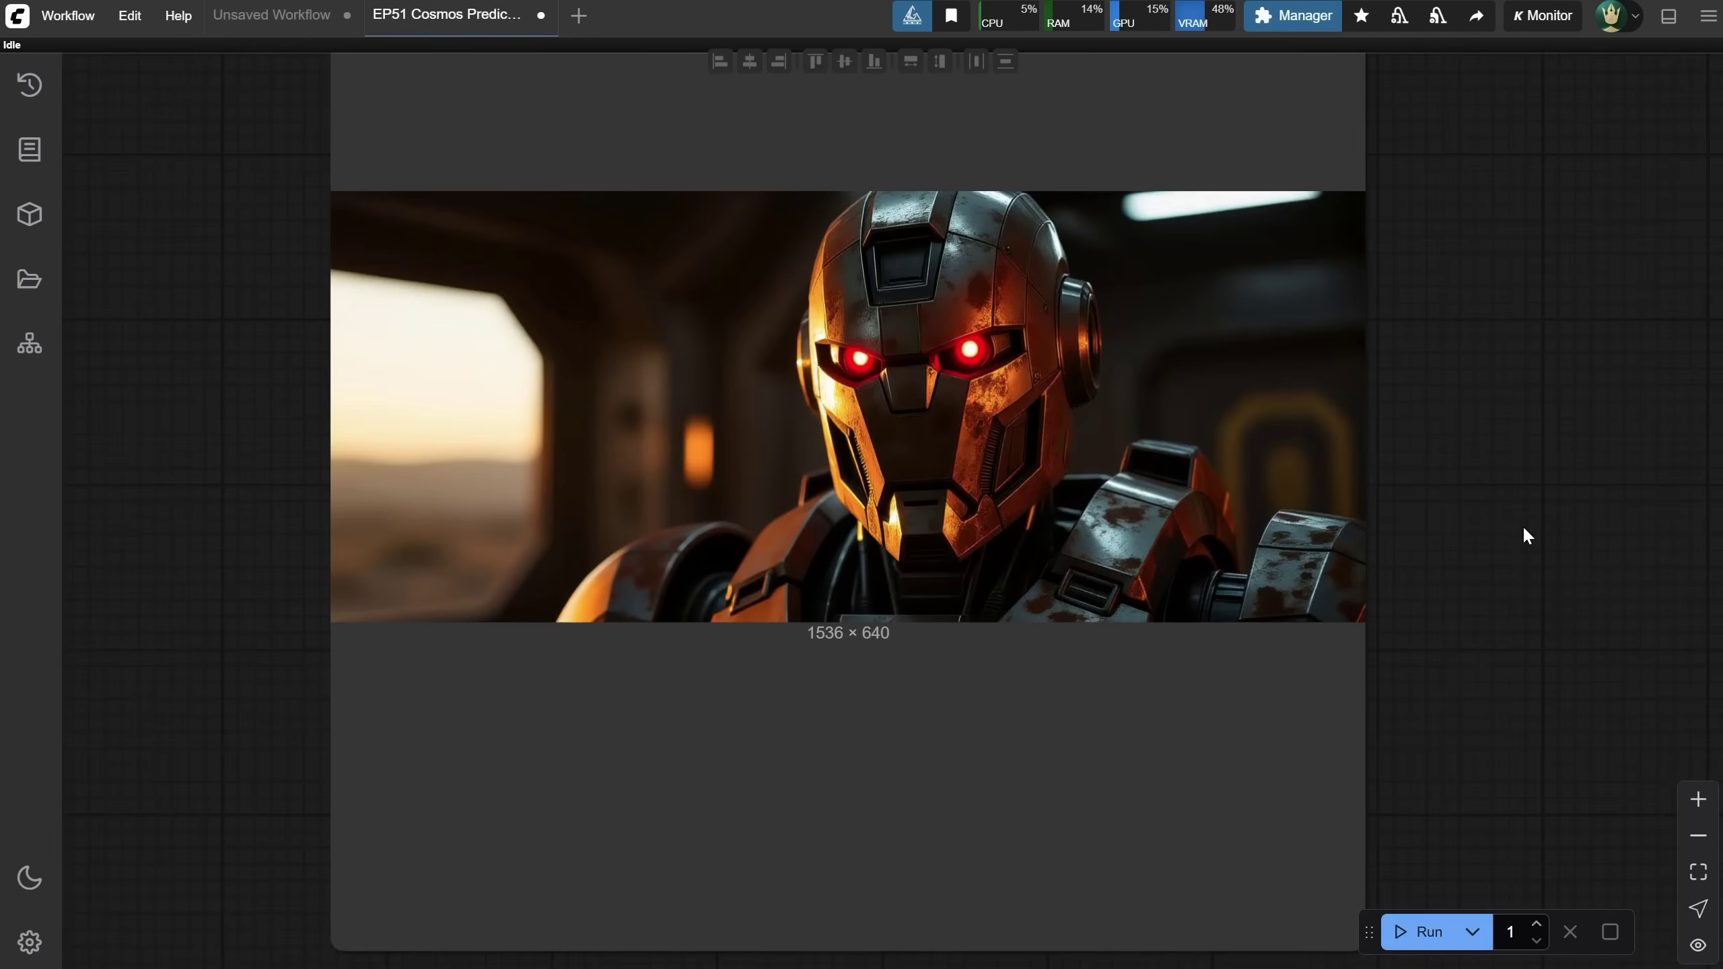
pyautogui.scroll(3, 1519, 527)
pyautogui.moveTo(1445, 427); pyautogui.dragTo(1689, 543)
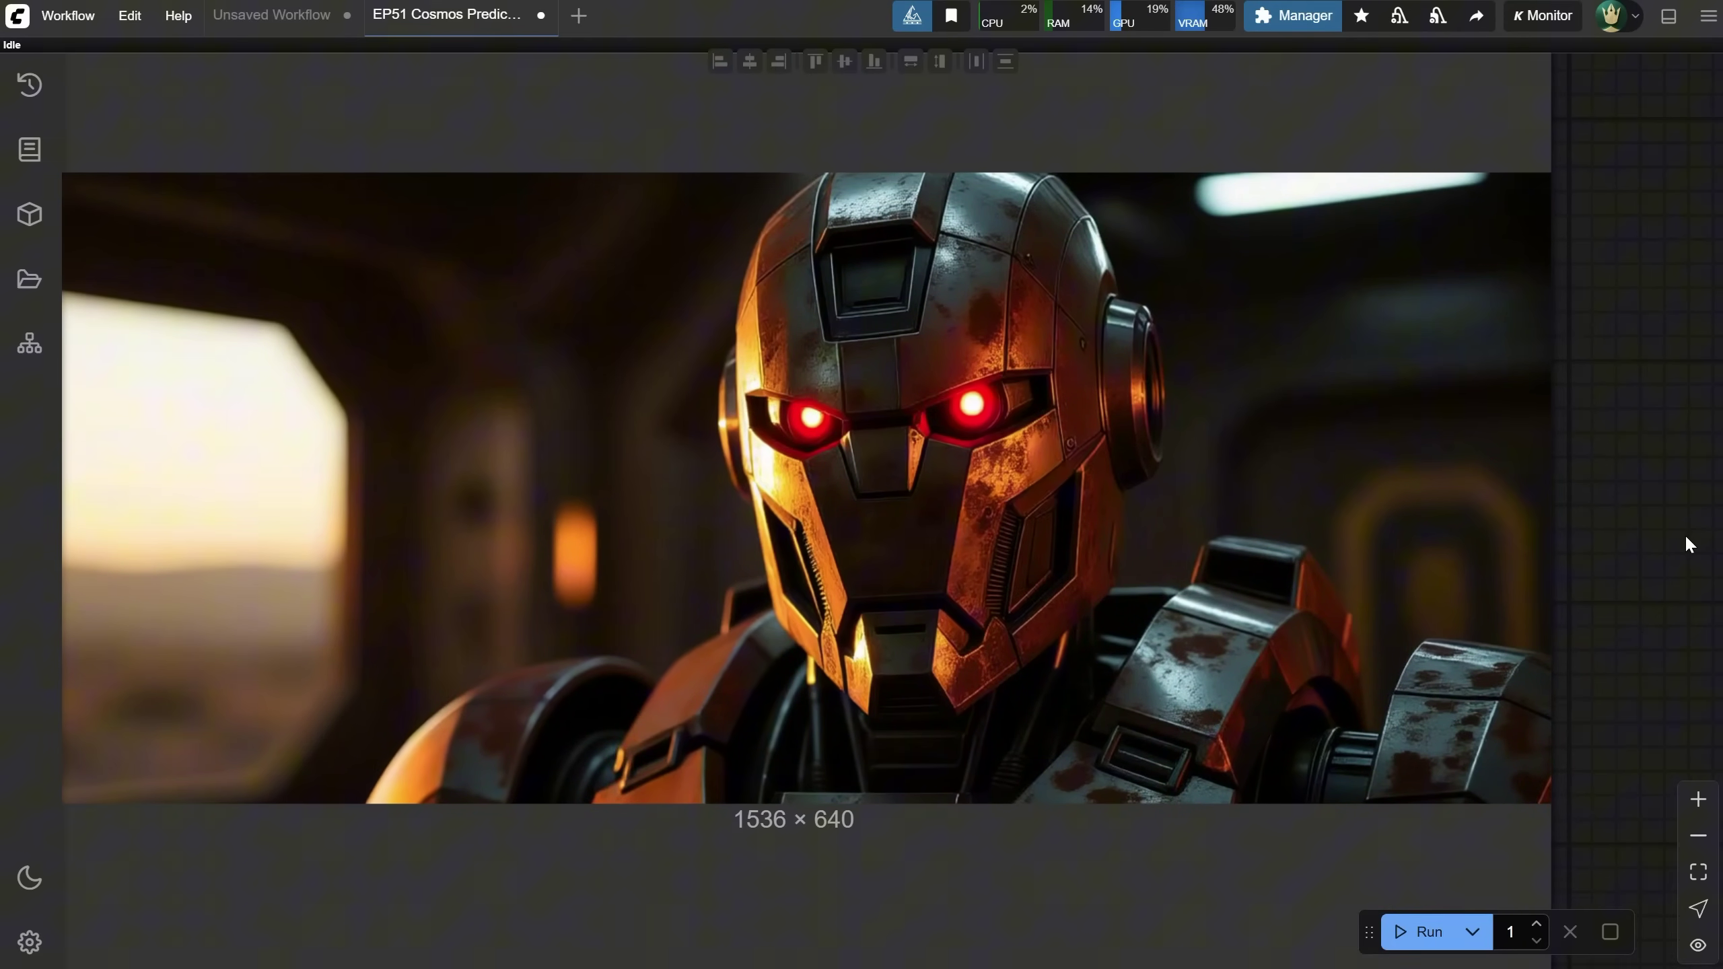
pyautogui.scroll(4, 1689, 535)
pyautogui.scroll(-8, 1689, 529)
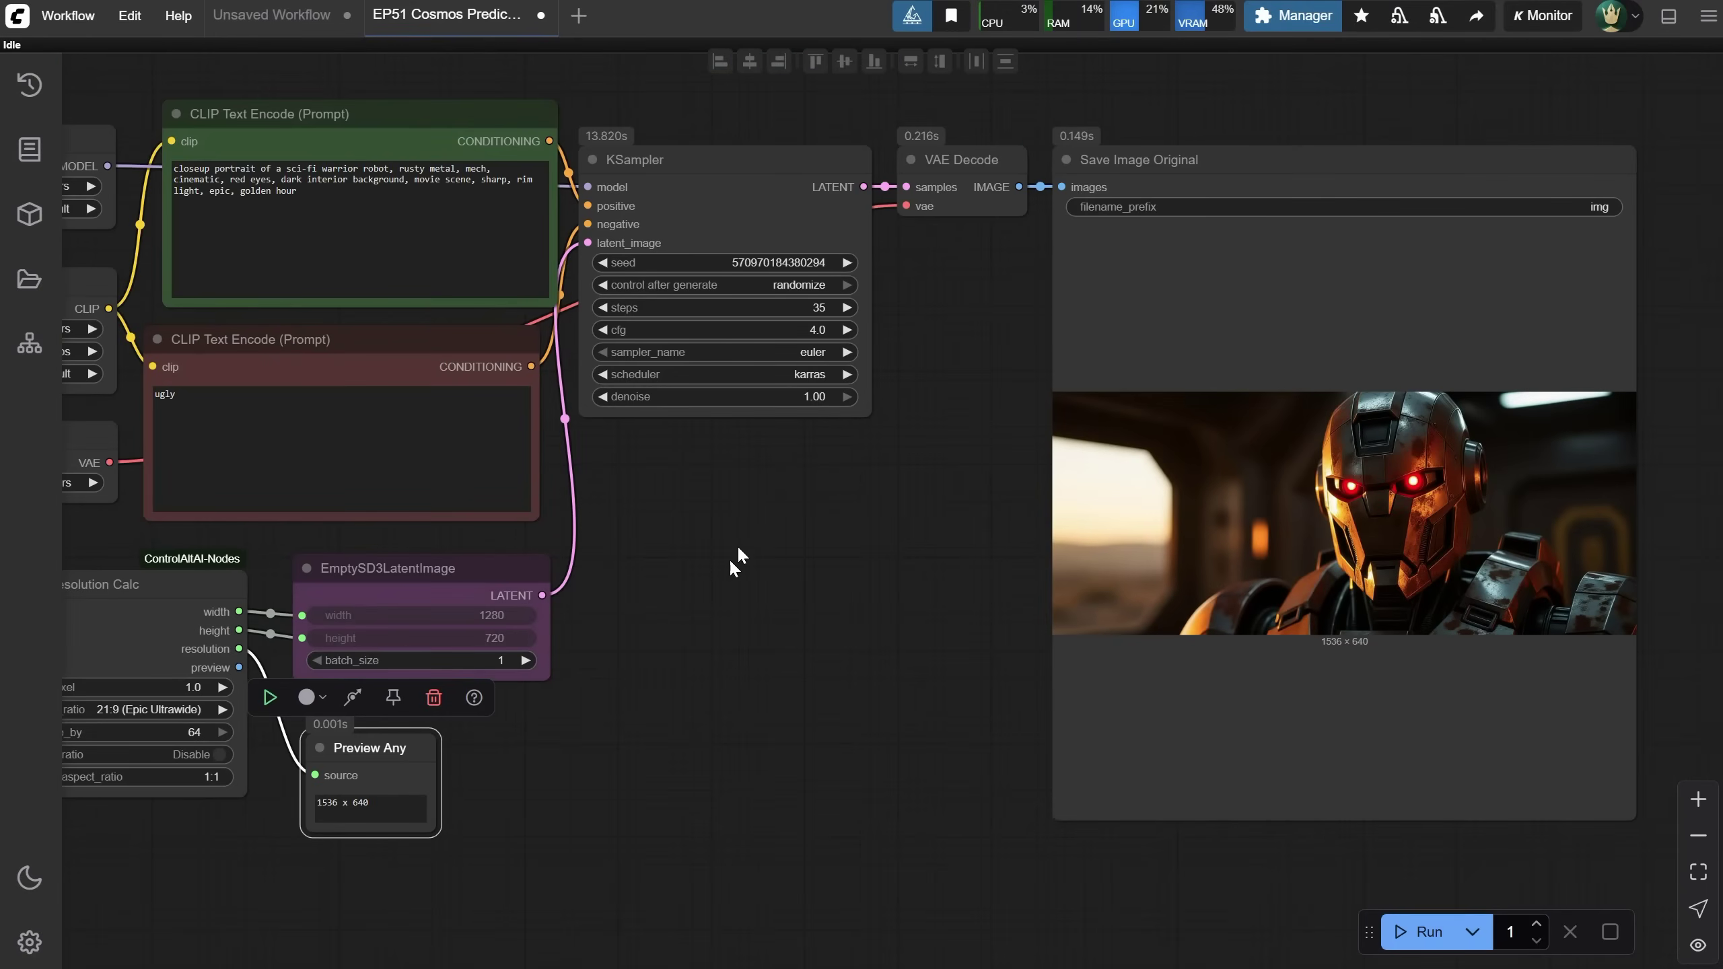
pyautogui.moveTo(737, 557); pyautogui.dragTo(985, 479)
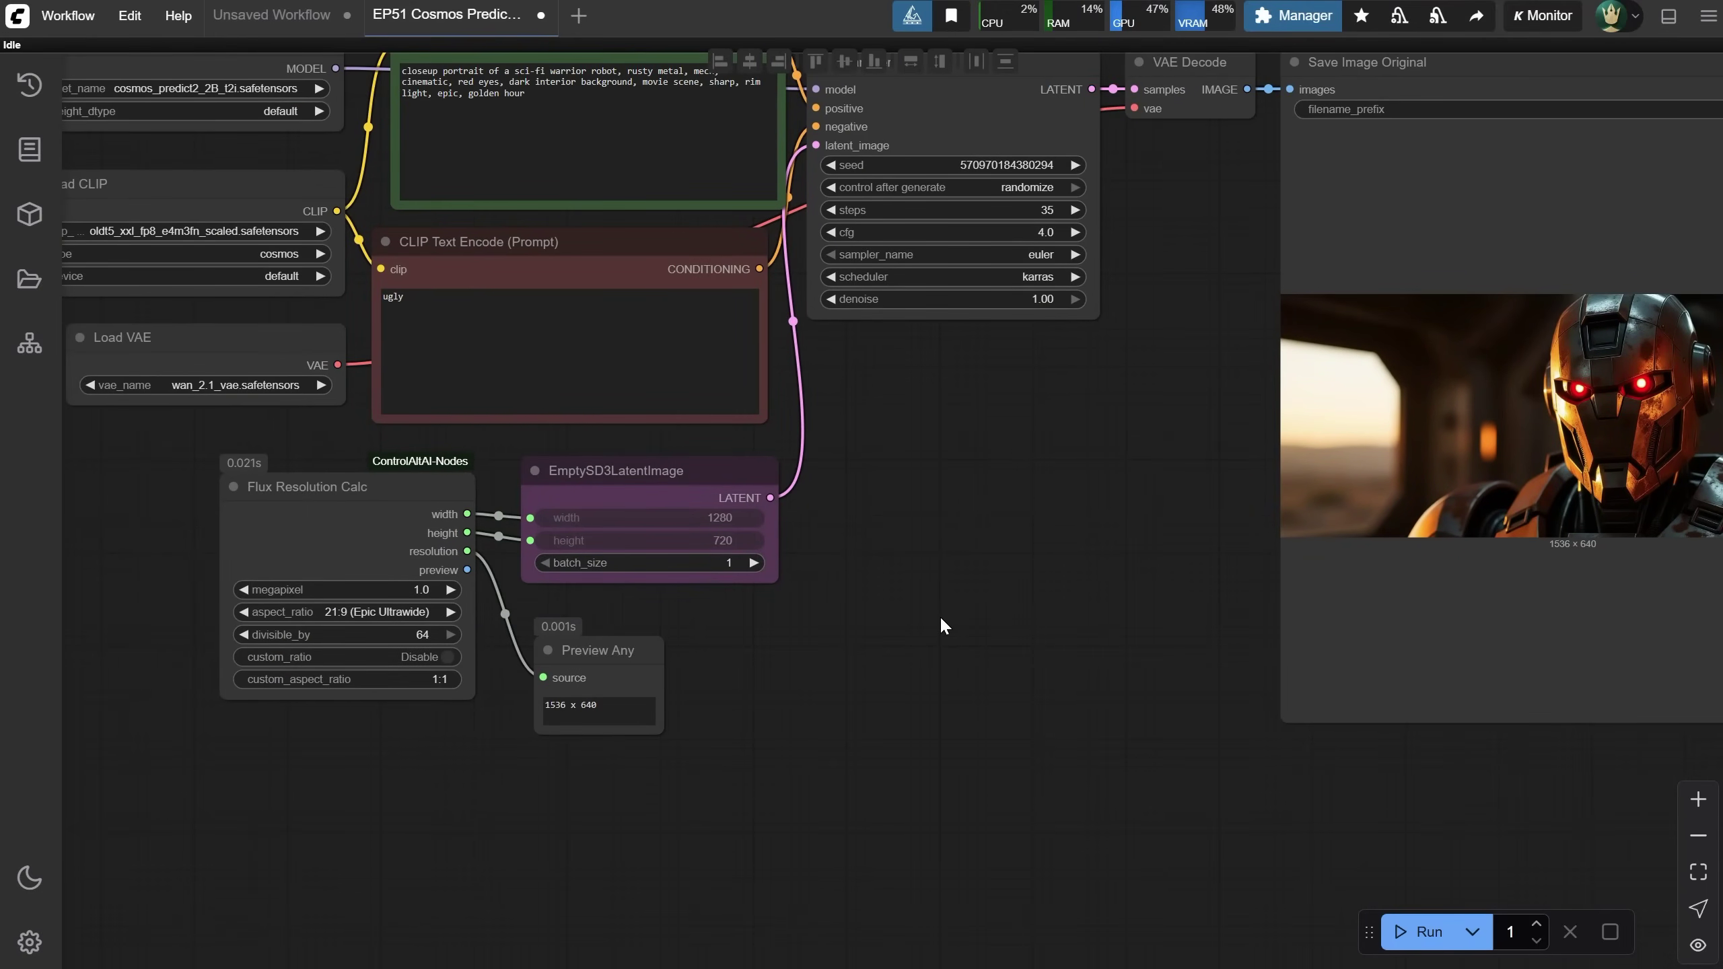
pyautogui.scroll(-2, 941, 616)
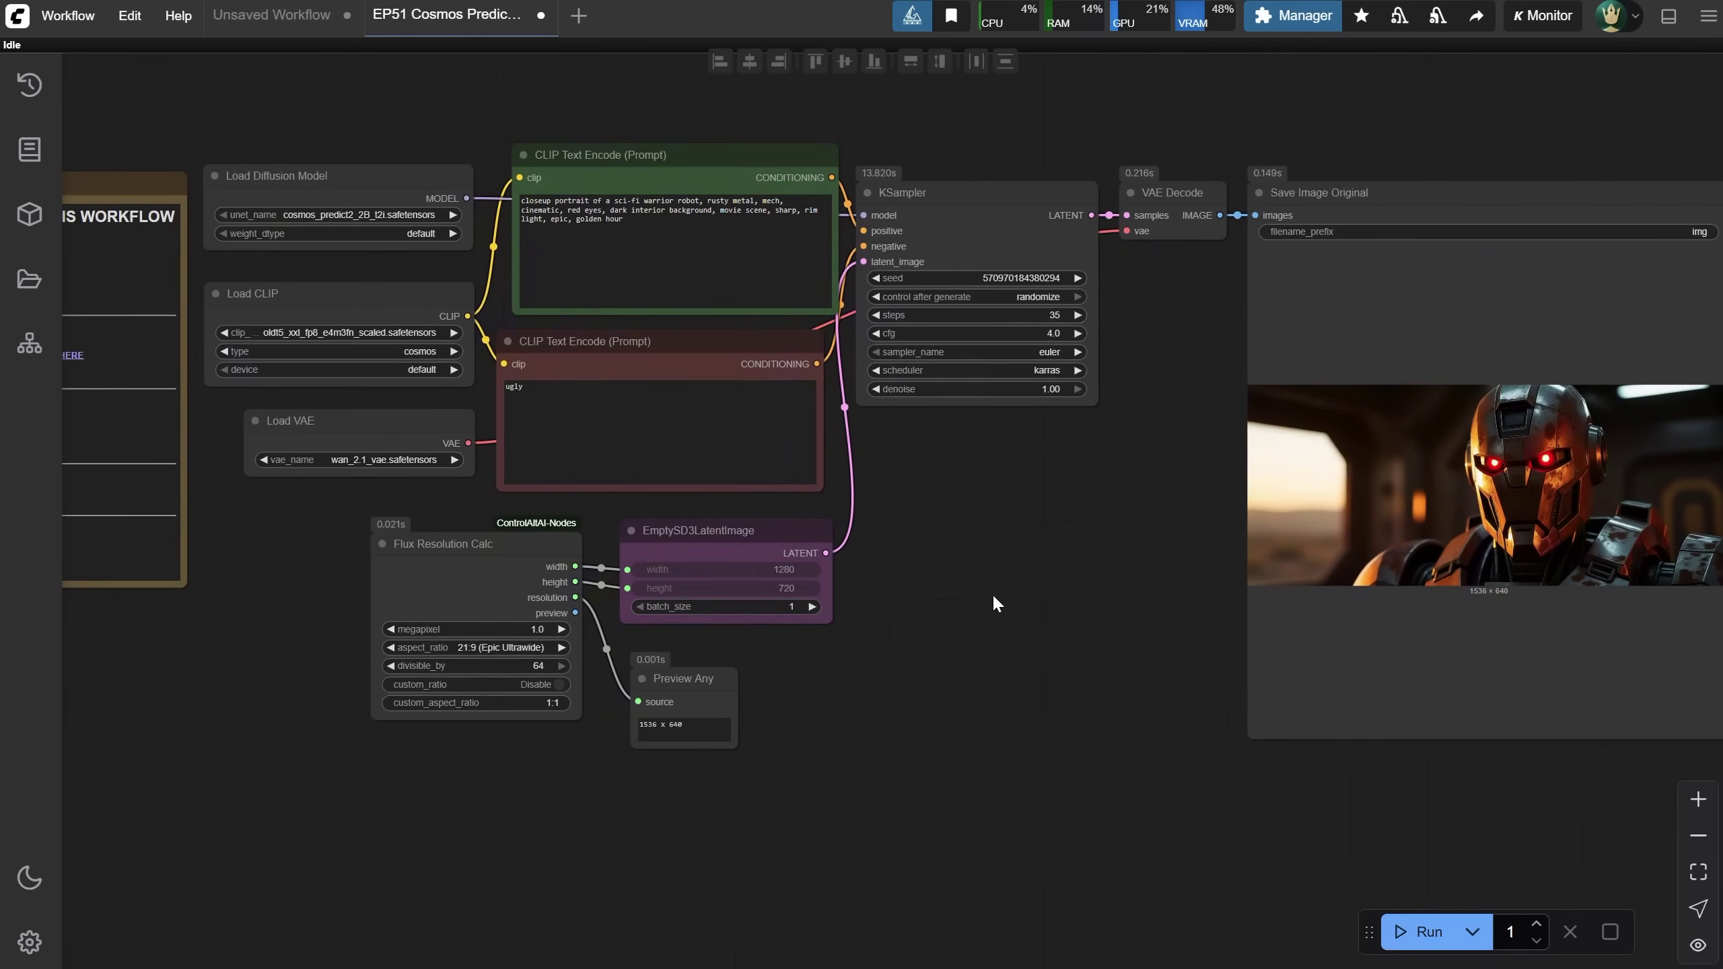
# Delete the EmptySD3LatentImage, Flux Resolution Calc and Preview Any nodes.
pyautogui.moveTo(911, 582); pyautogui.dragTo(980, 561)
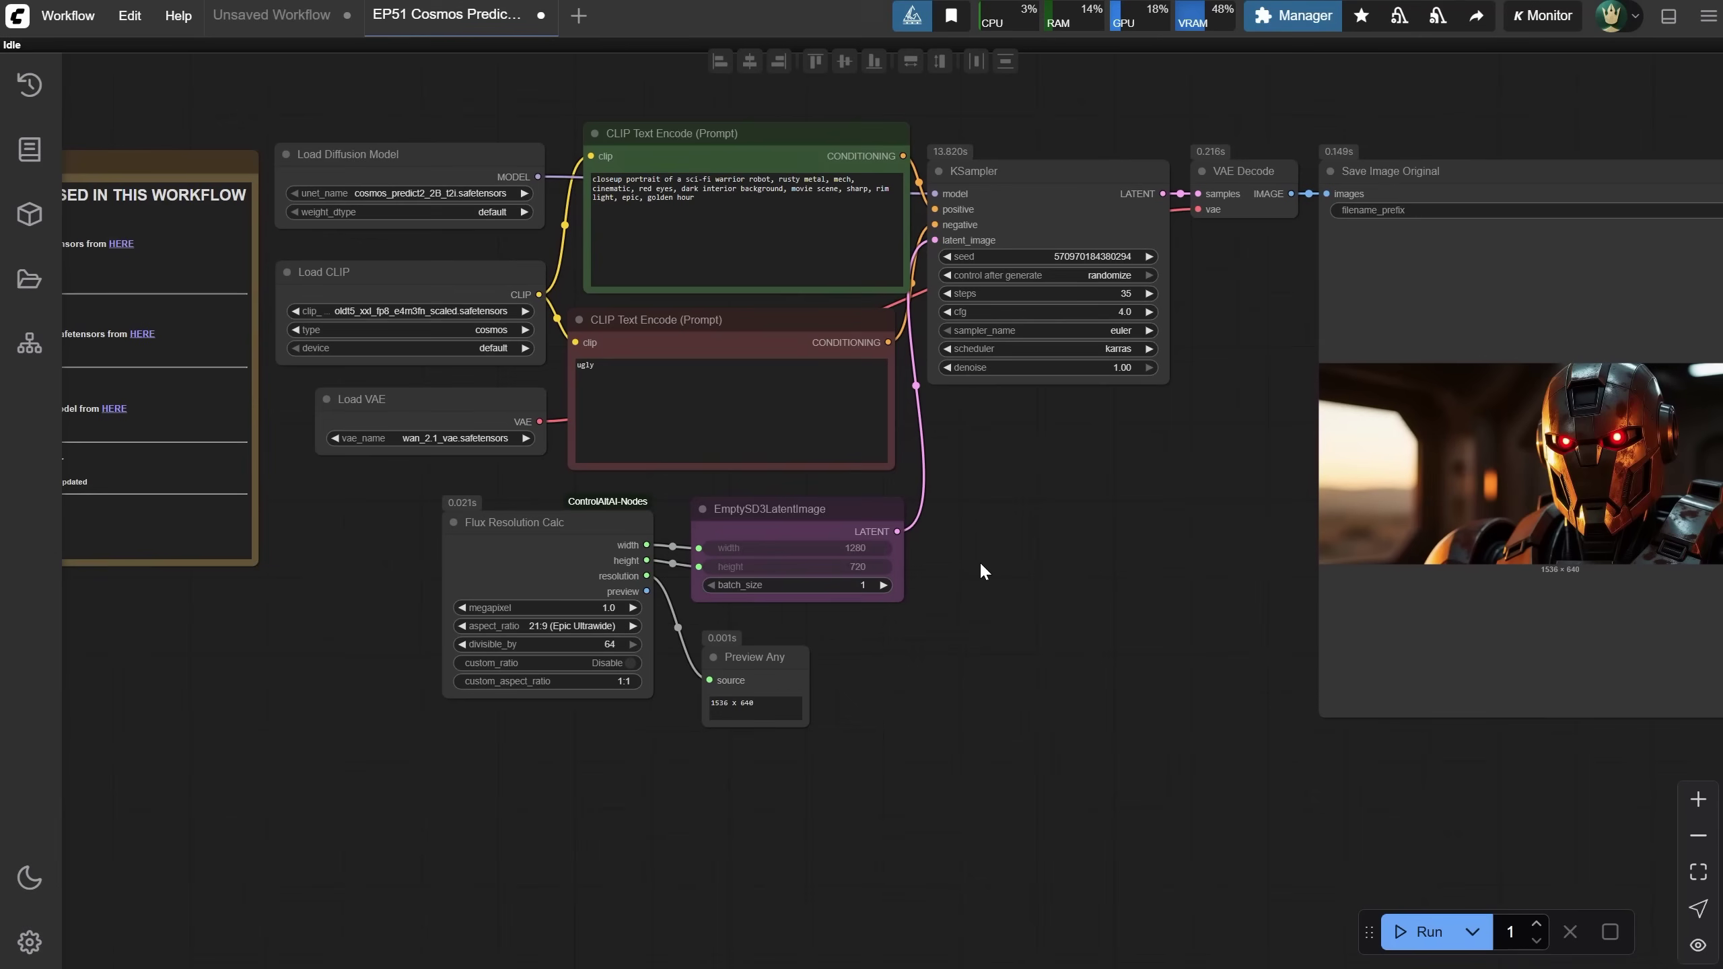
pyautogui.moveTo(770, 528); pyautogui.dragTo(809, 536)
pyautogui.keyDown('shift'); pyautogui.click(583, 521); pyautogui.keyUp('shift')
pyautogui.keyDown('shift'); pyautogui.click(772, 667); pyautogui.keyUp('shift')
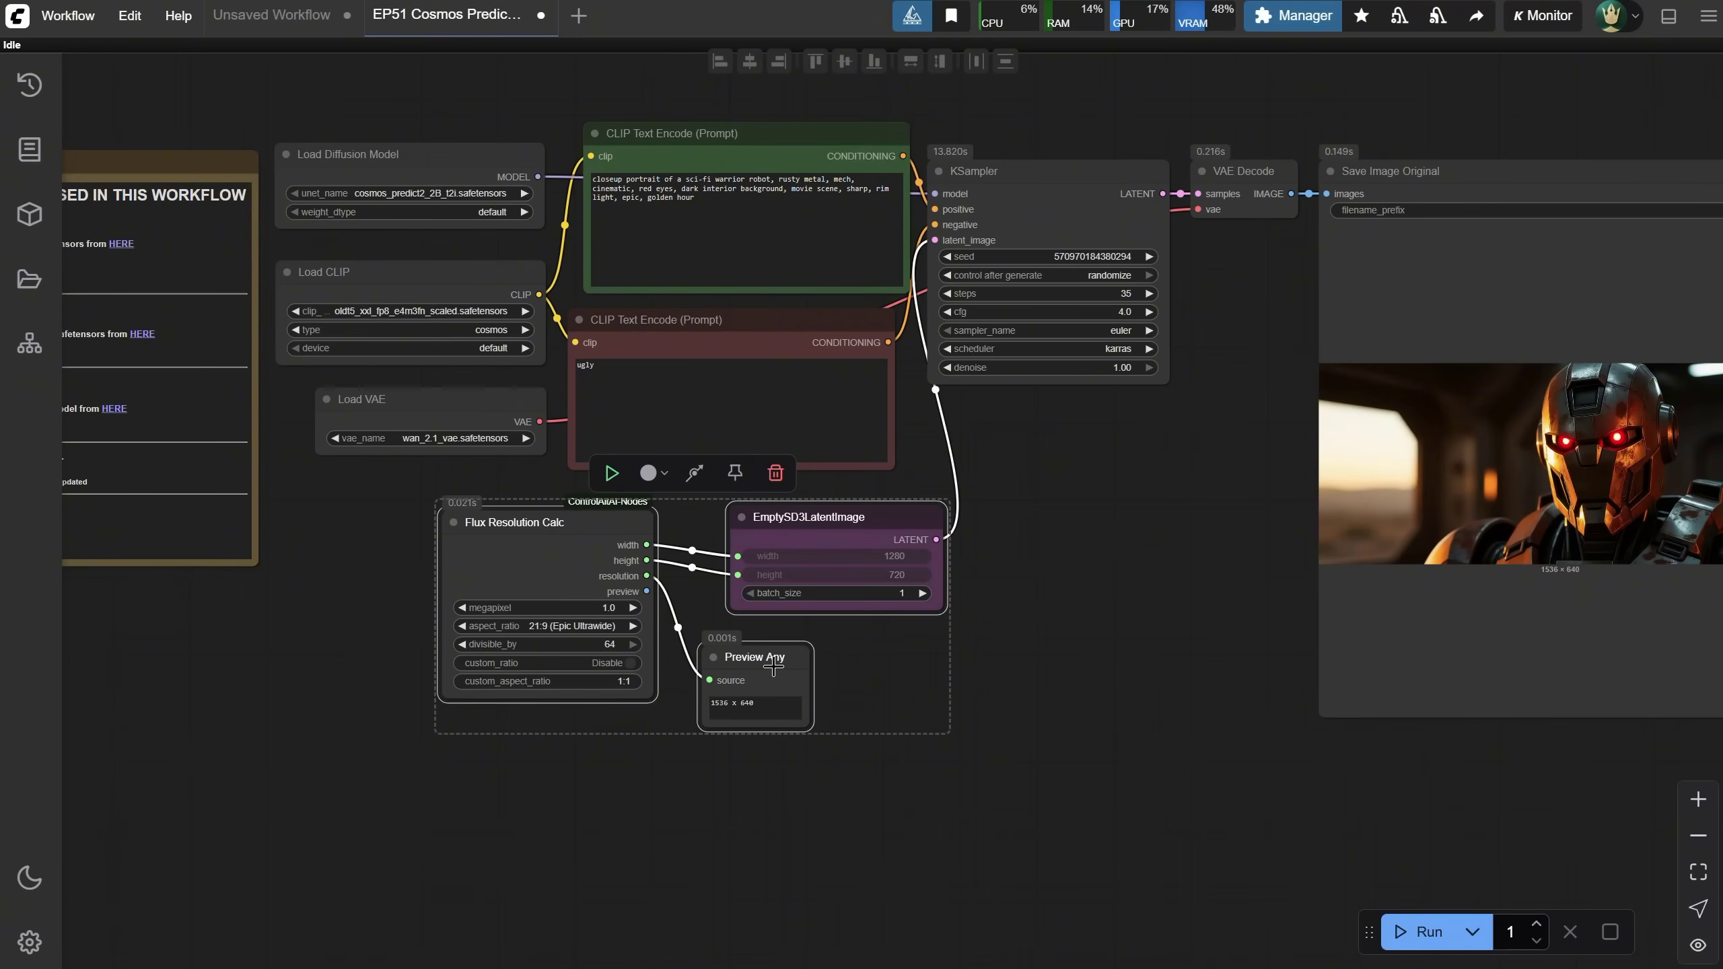
pyautogui.press('Delete')
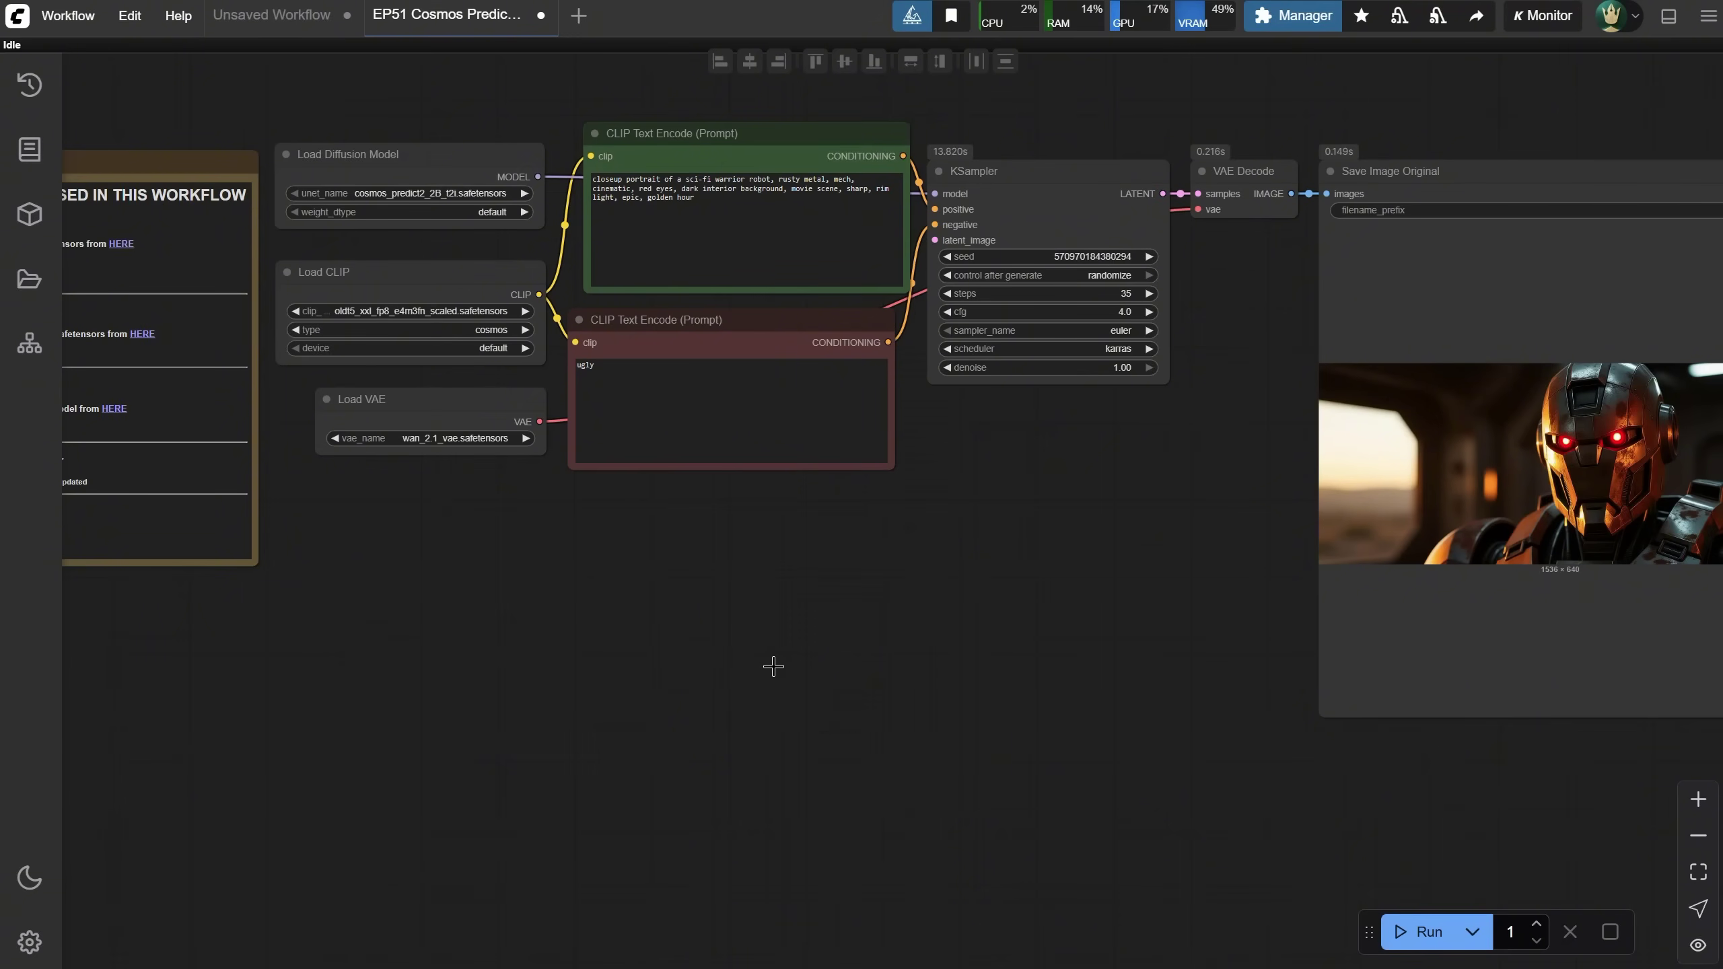
# Add a Load Image node loaded with the bunny picture.
pyautogui.doubleClick(471, 684)
pyautogui.write('load ima')
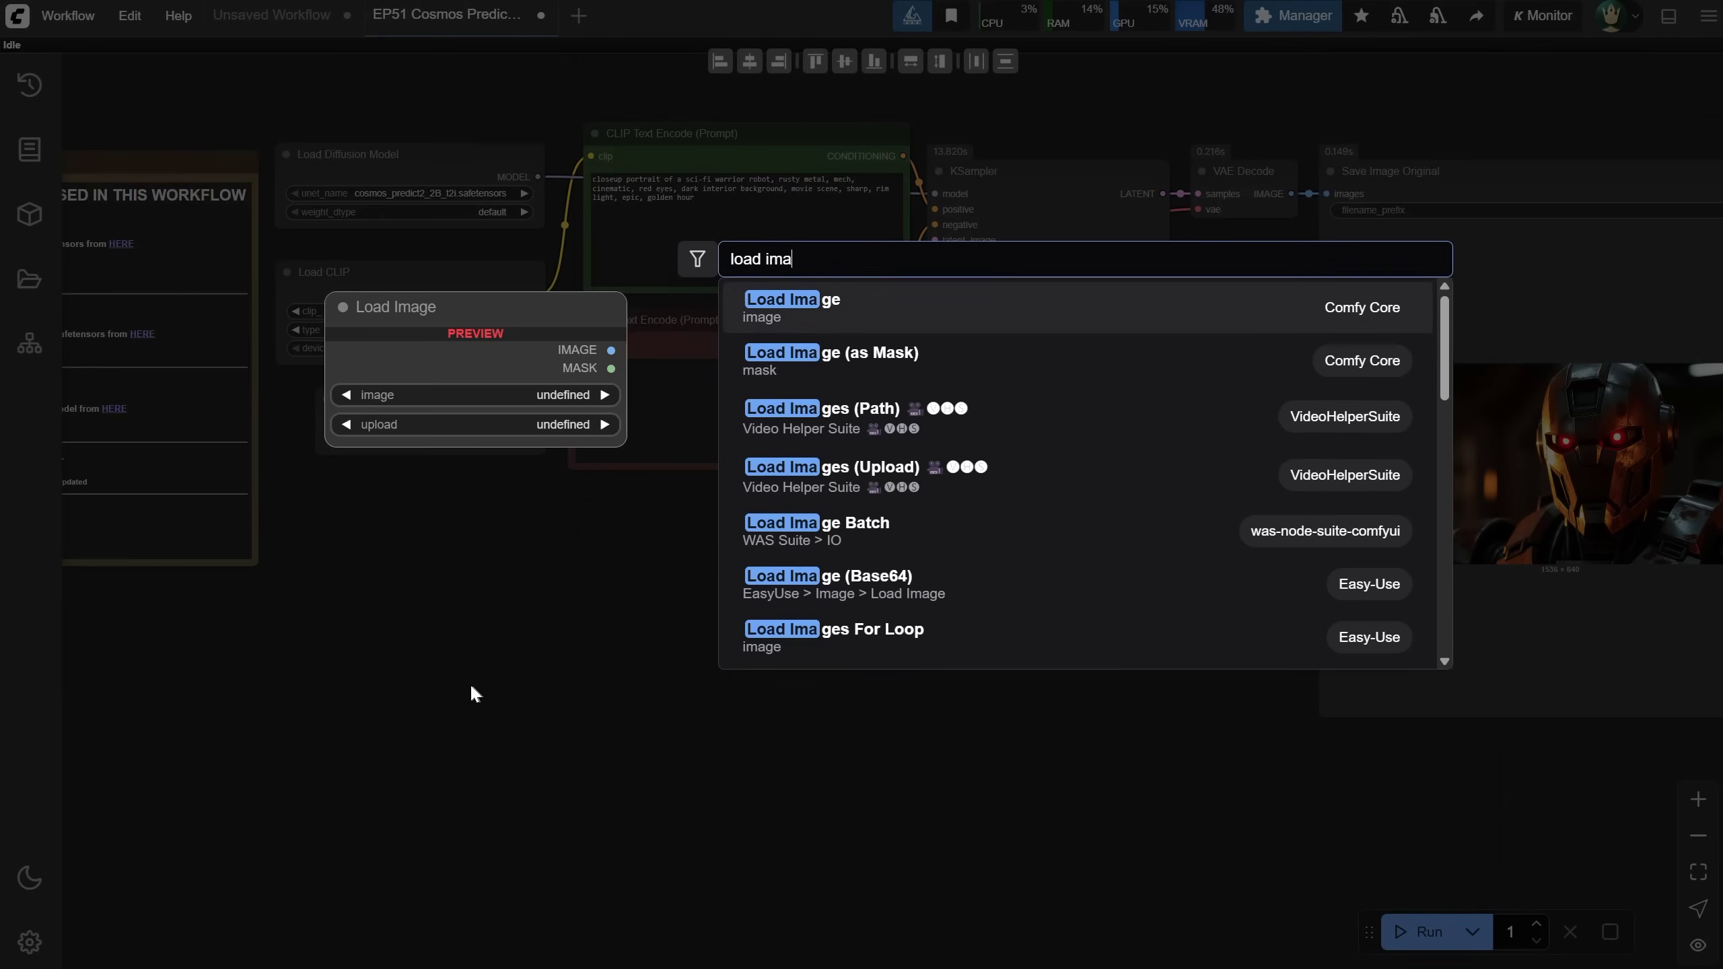
pyautogui.press('Return')
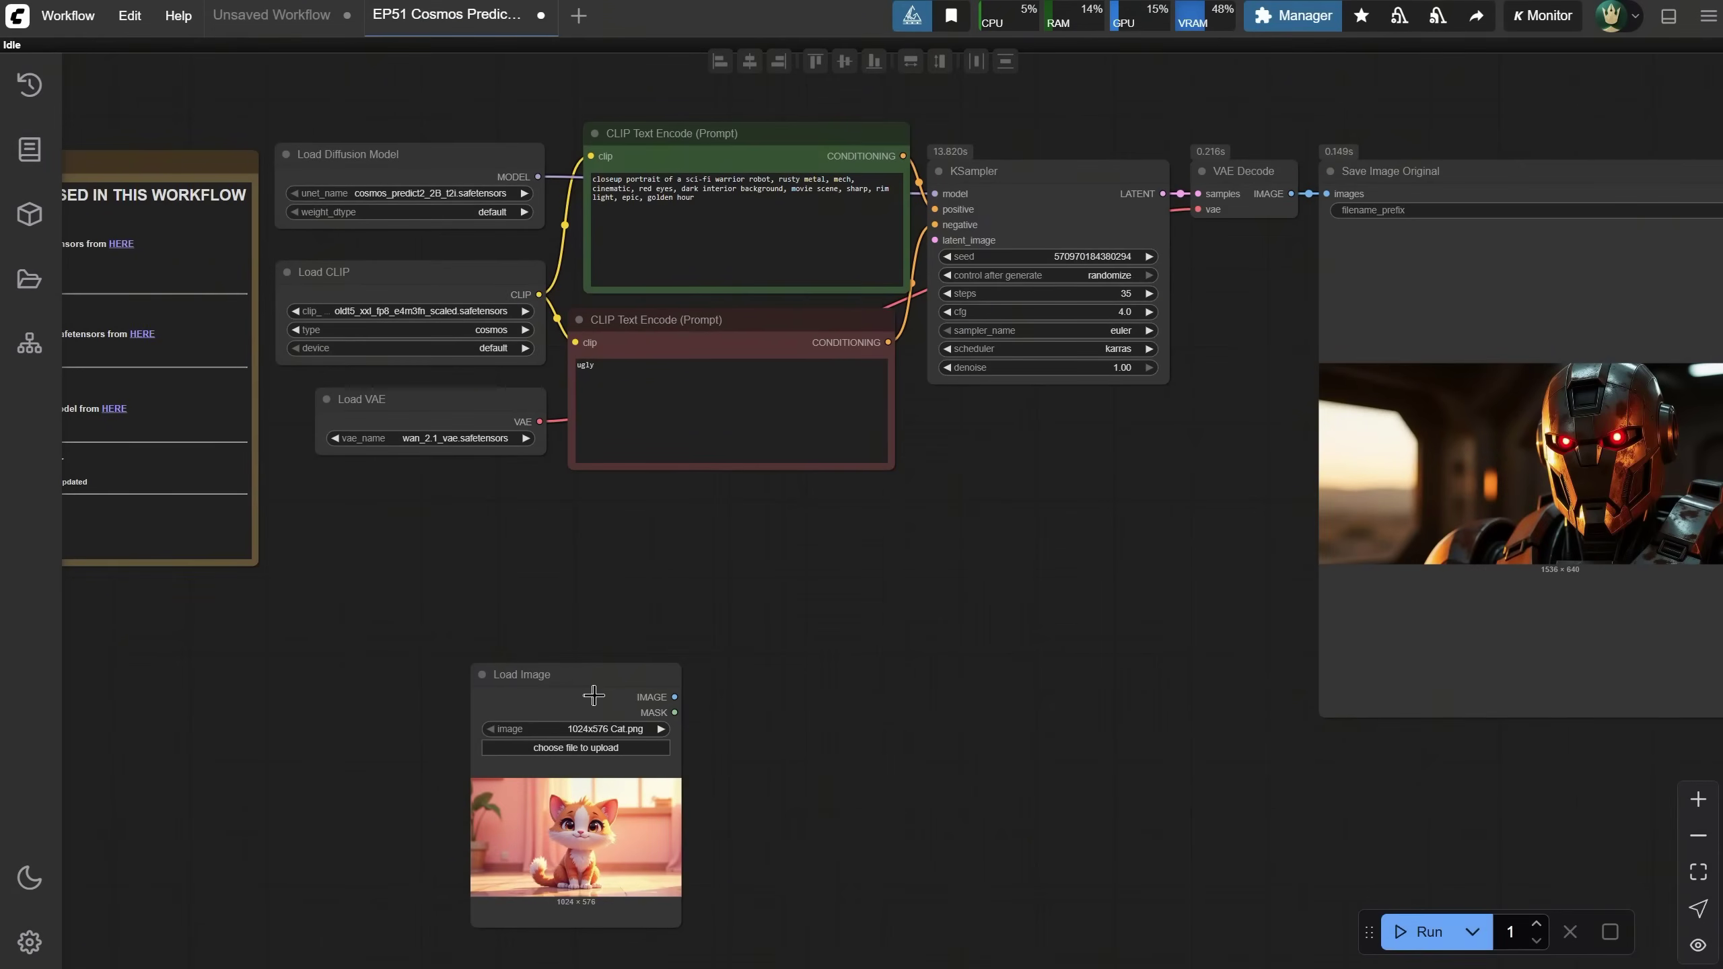
pyautogui.moveTo(593, 694); pyautogui.dragTo(437, 541)
pyautogui.click(423, 590)
pyautogui.click(1034, 566)
pyautogui.scroll(2, 754, 620)
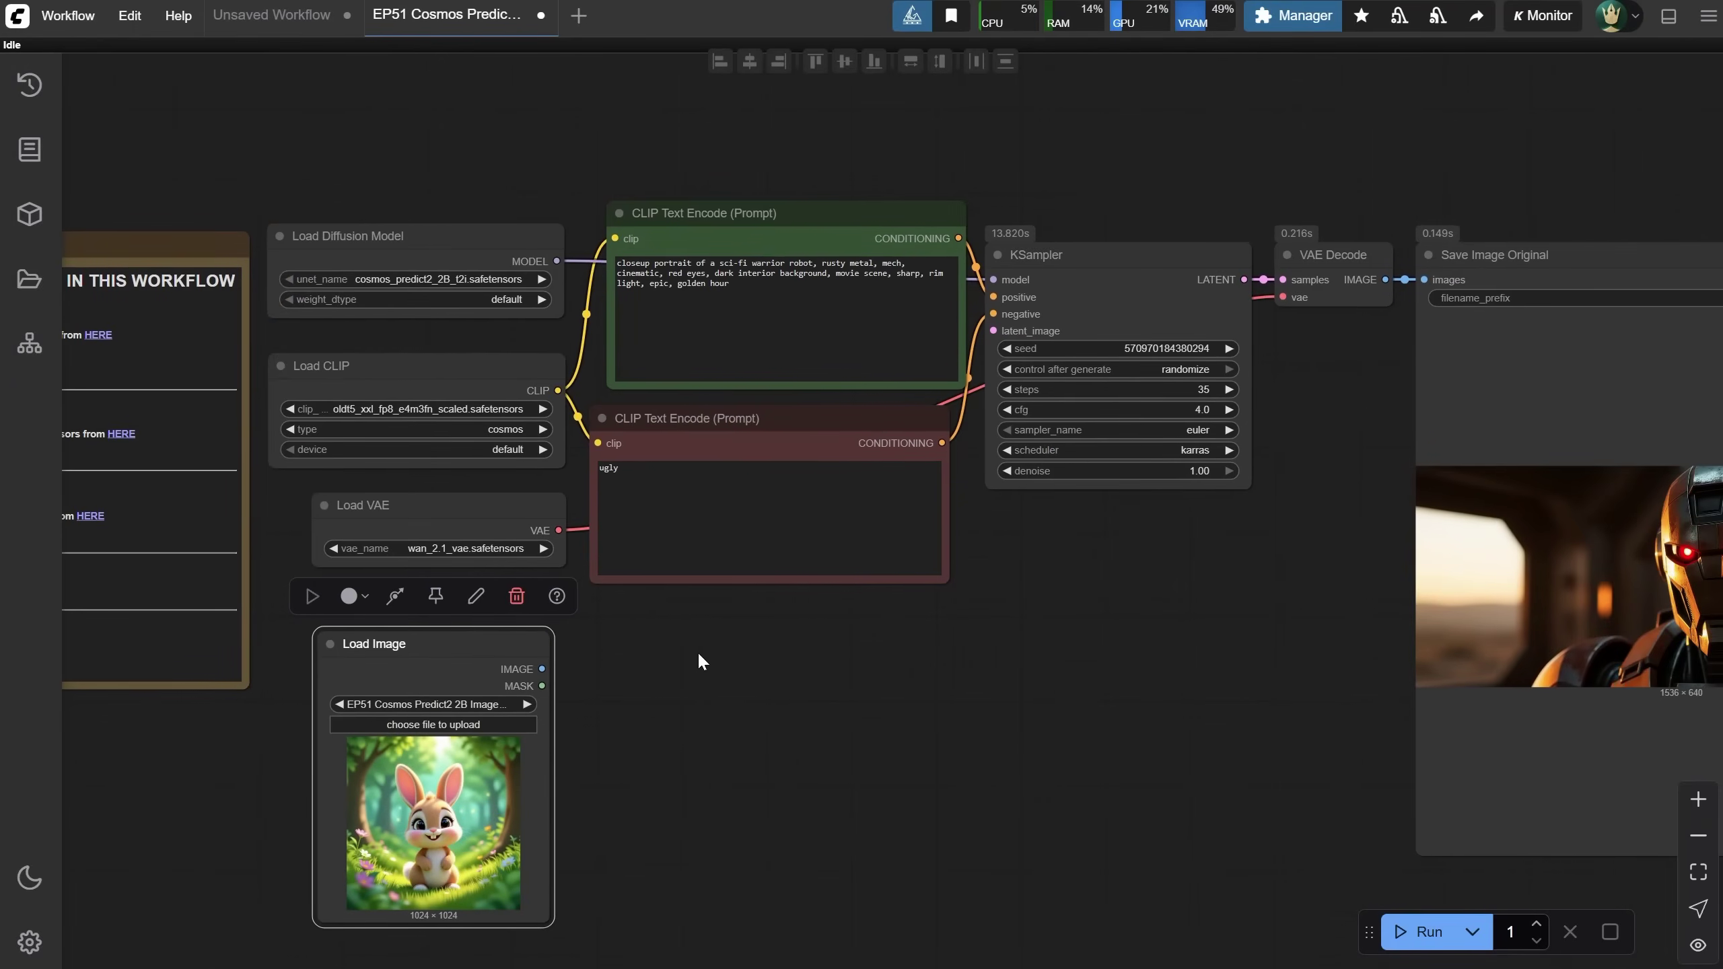
# Encode the bunny image with VAE Encode and feed its latent into KSampler's latent_image.
pyautogui.moveTo(541, 668); pyautogui.dragTo(709, 682)
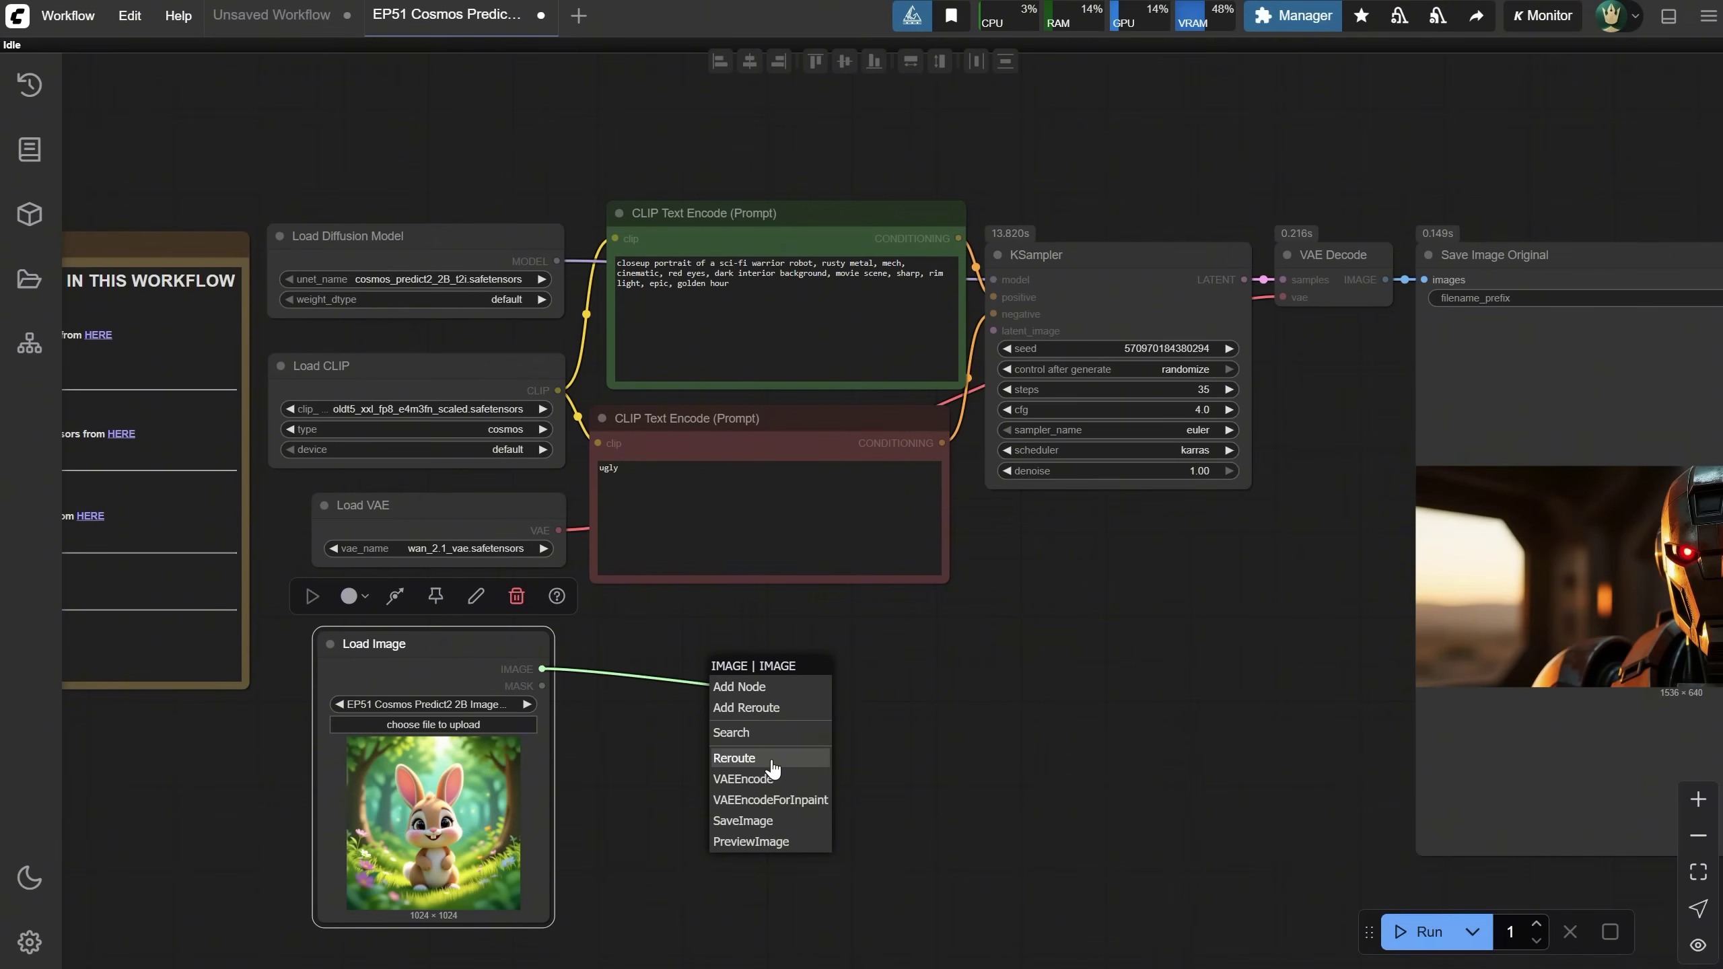
pyautogui.click(743, 778)
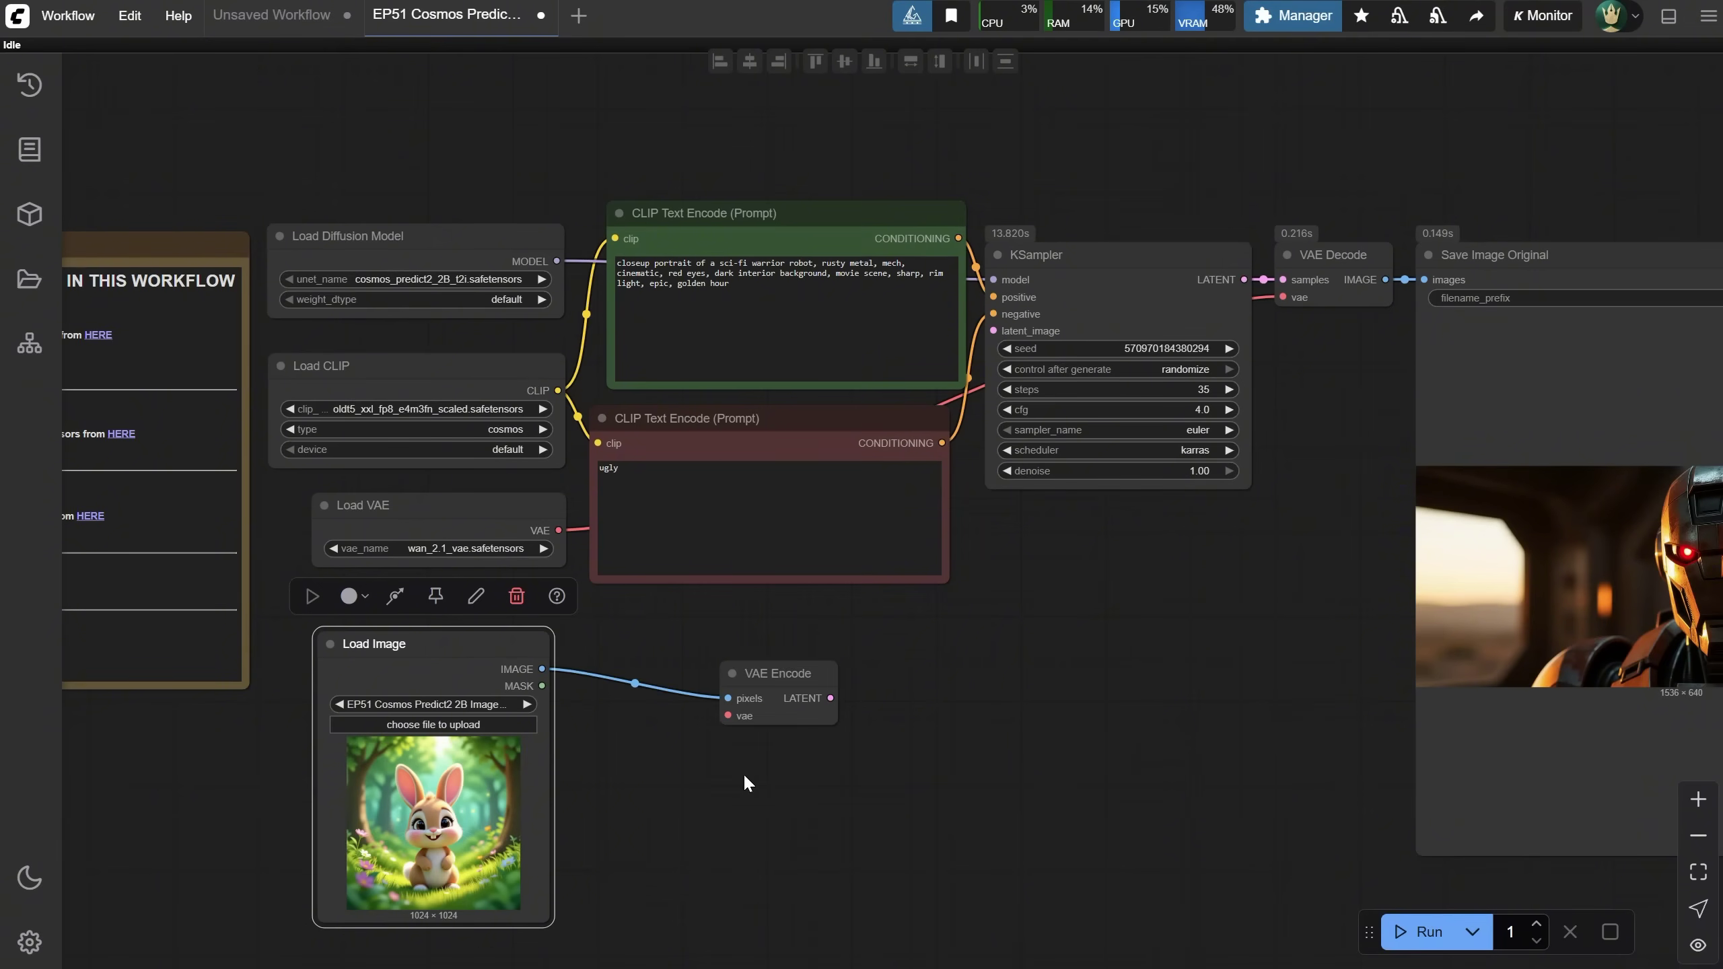
pyautogui.moveTo(765, 677); pyautogui.dragTo(650, 652)
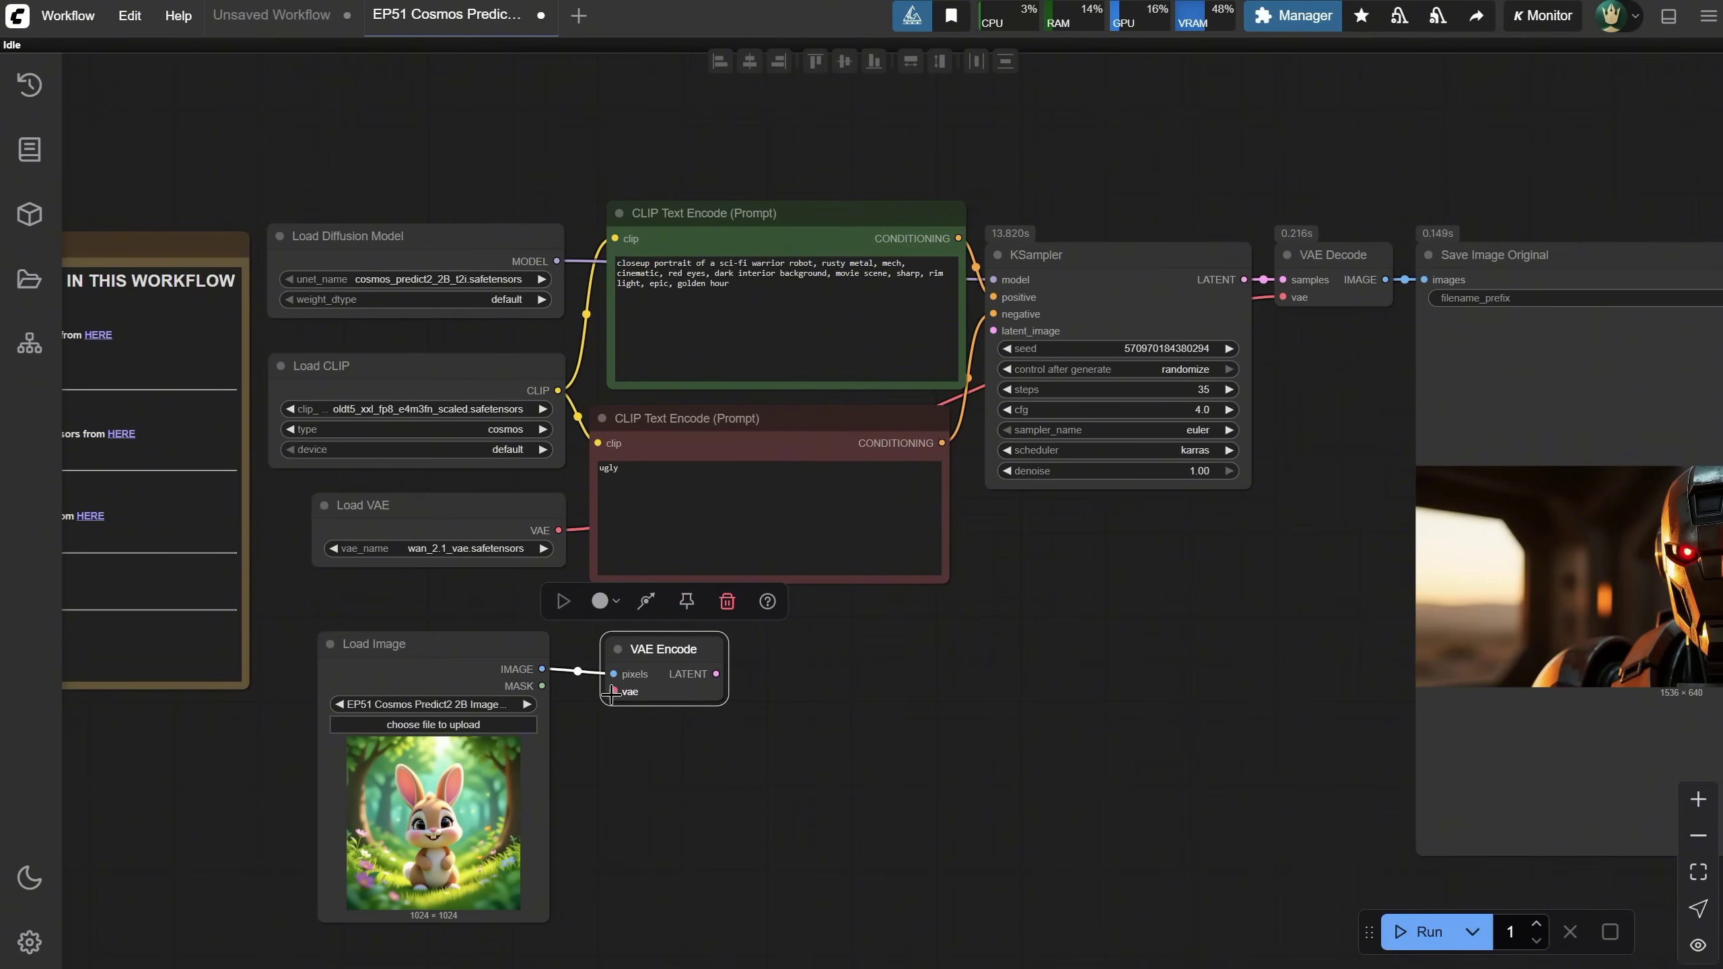
pyautogui.moveTo(558, 530); pyautogui.dragTo(993, 331)
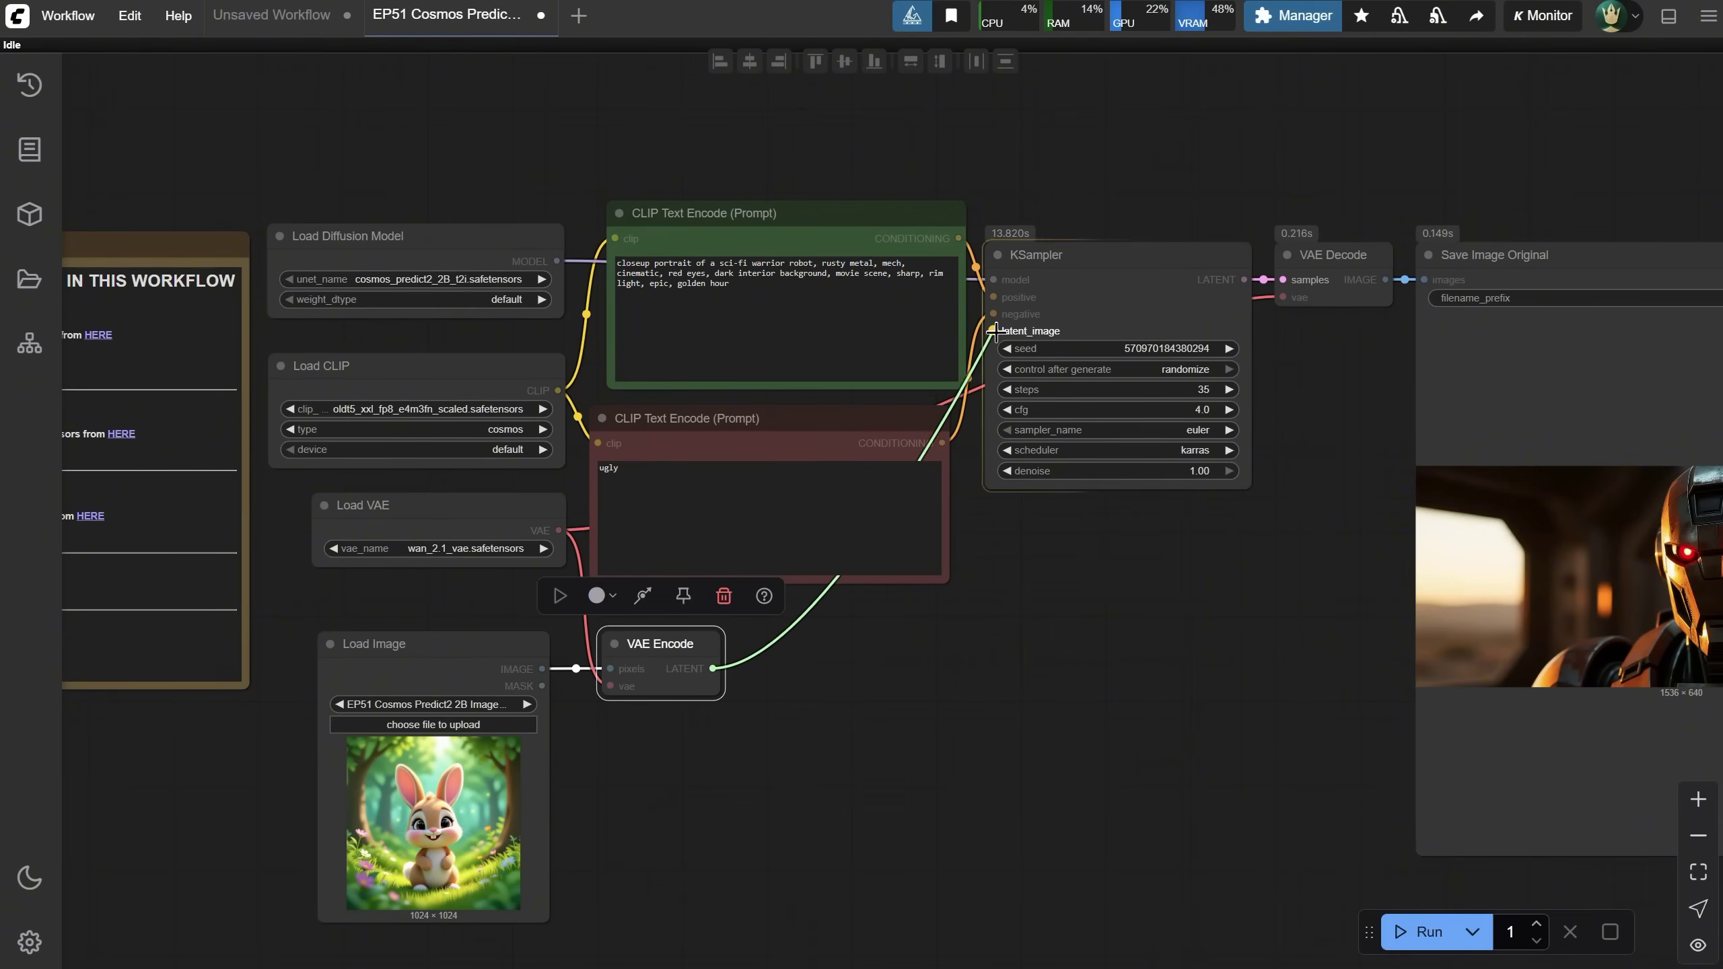
pyautogui.moveTo(994, 791); pyautogui.dragTo(1045, 739)
# Replace the positive prompt with 'a cute bunny in the winter, snow, pine trees, cartoon, 3d render'.
pyautogui.click(841, 299)
pyautogui.hotkey('ctrl', 'a')
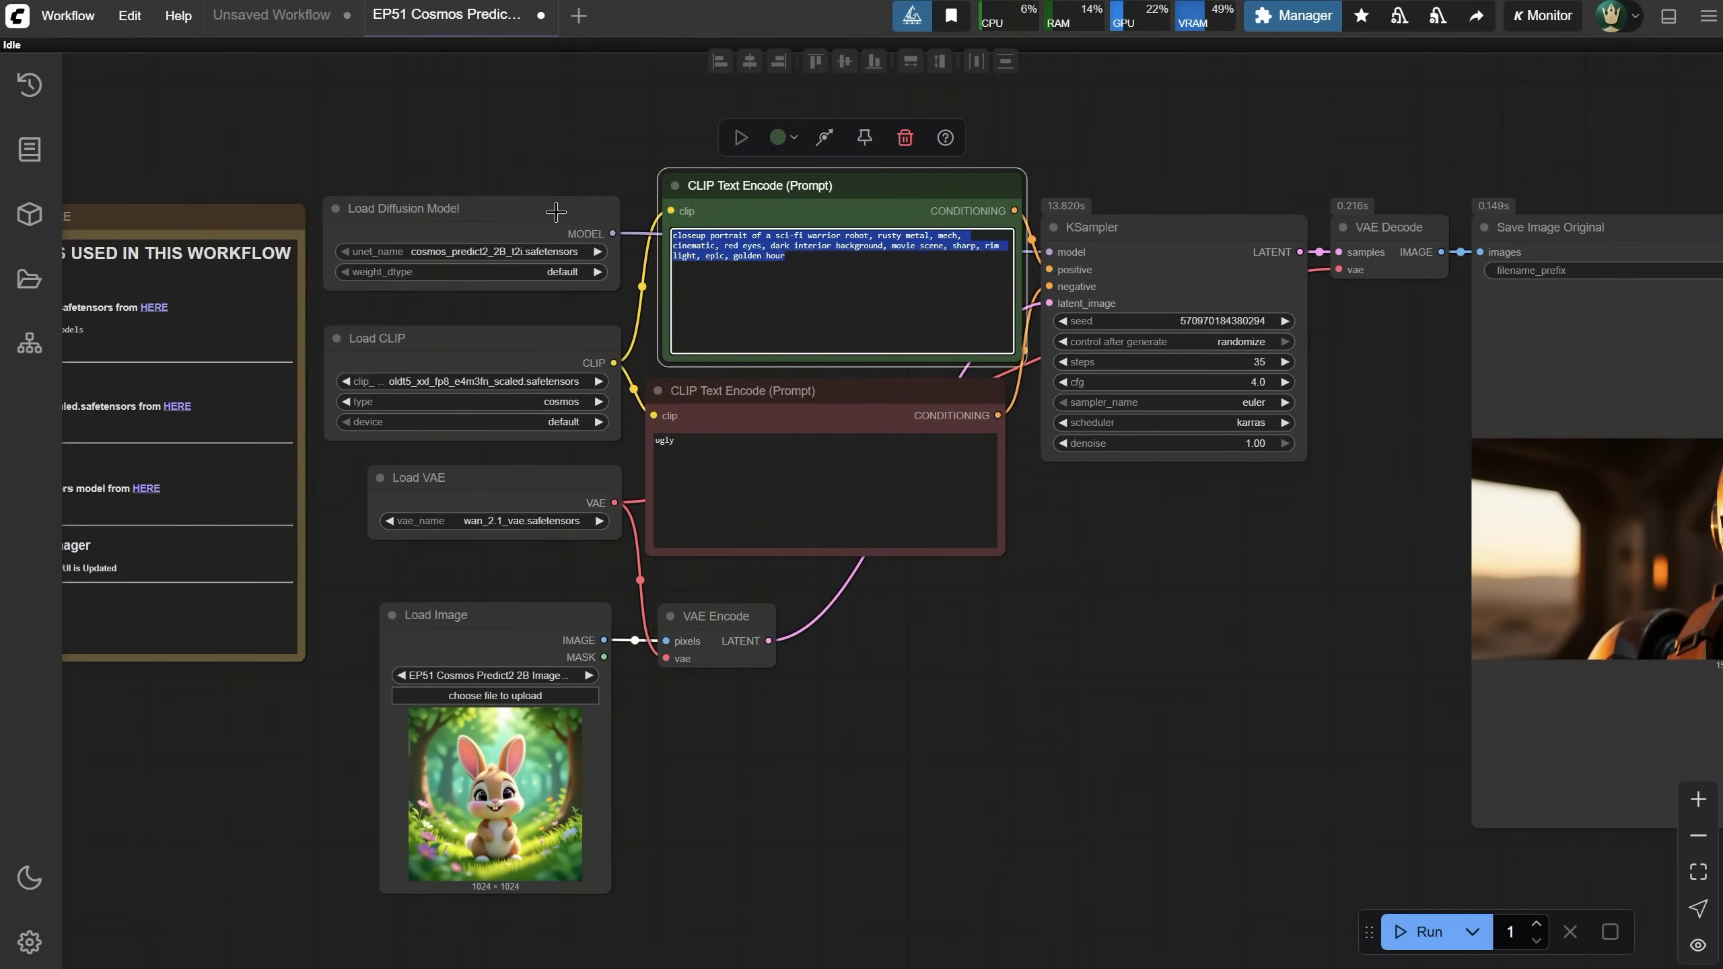
pyautogui.write('a cute bunny')
pyautogui.scroll(7, 810, 297)
pyautogui.write('in the winter, snow, pine trees, cartoon, 3d render')
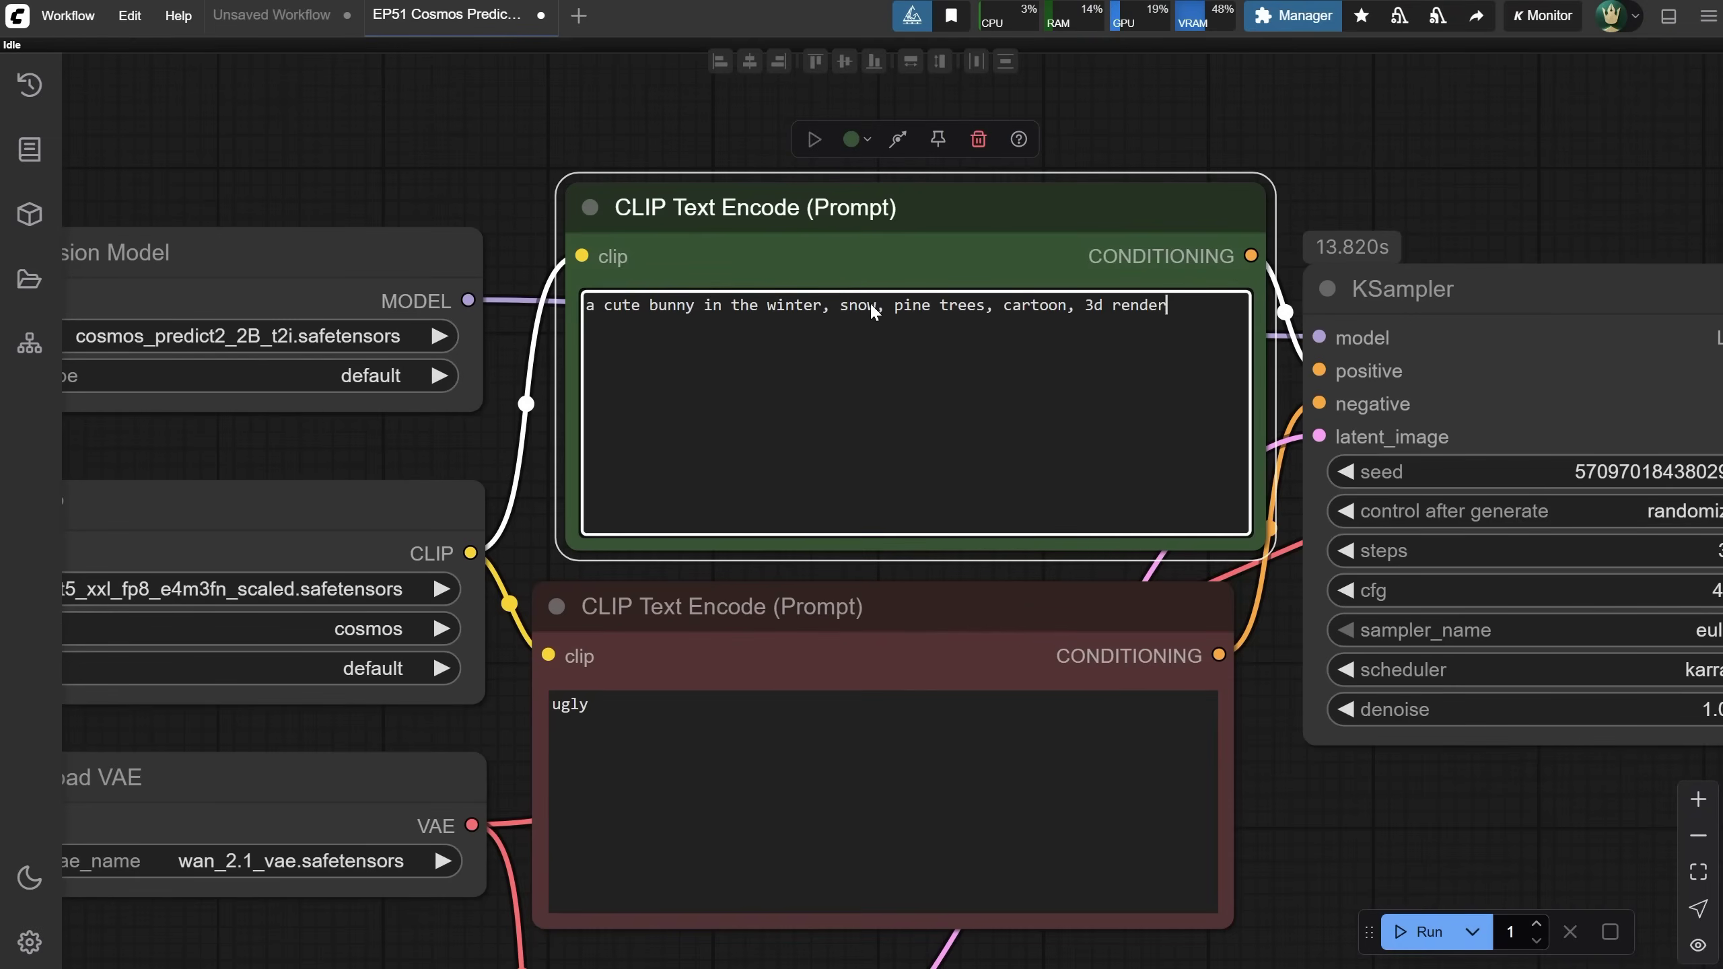
pyautogui.scroll(-7, 870, 302)
# Set the KSampler denoise to 0.70 and run the image-to-image generation.
pyautogui.click(1186, 533)
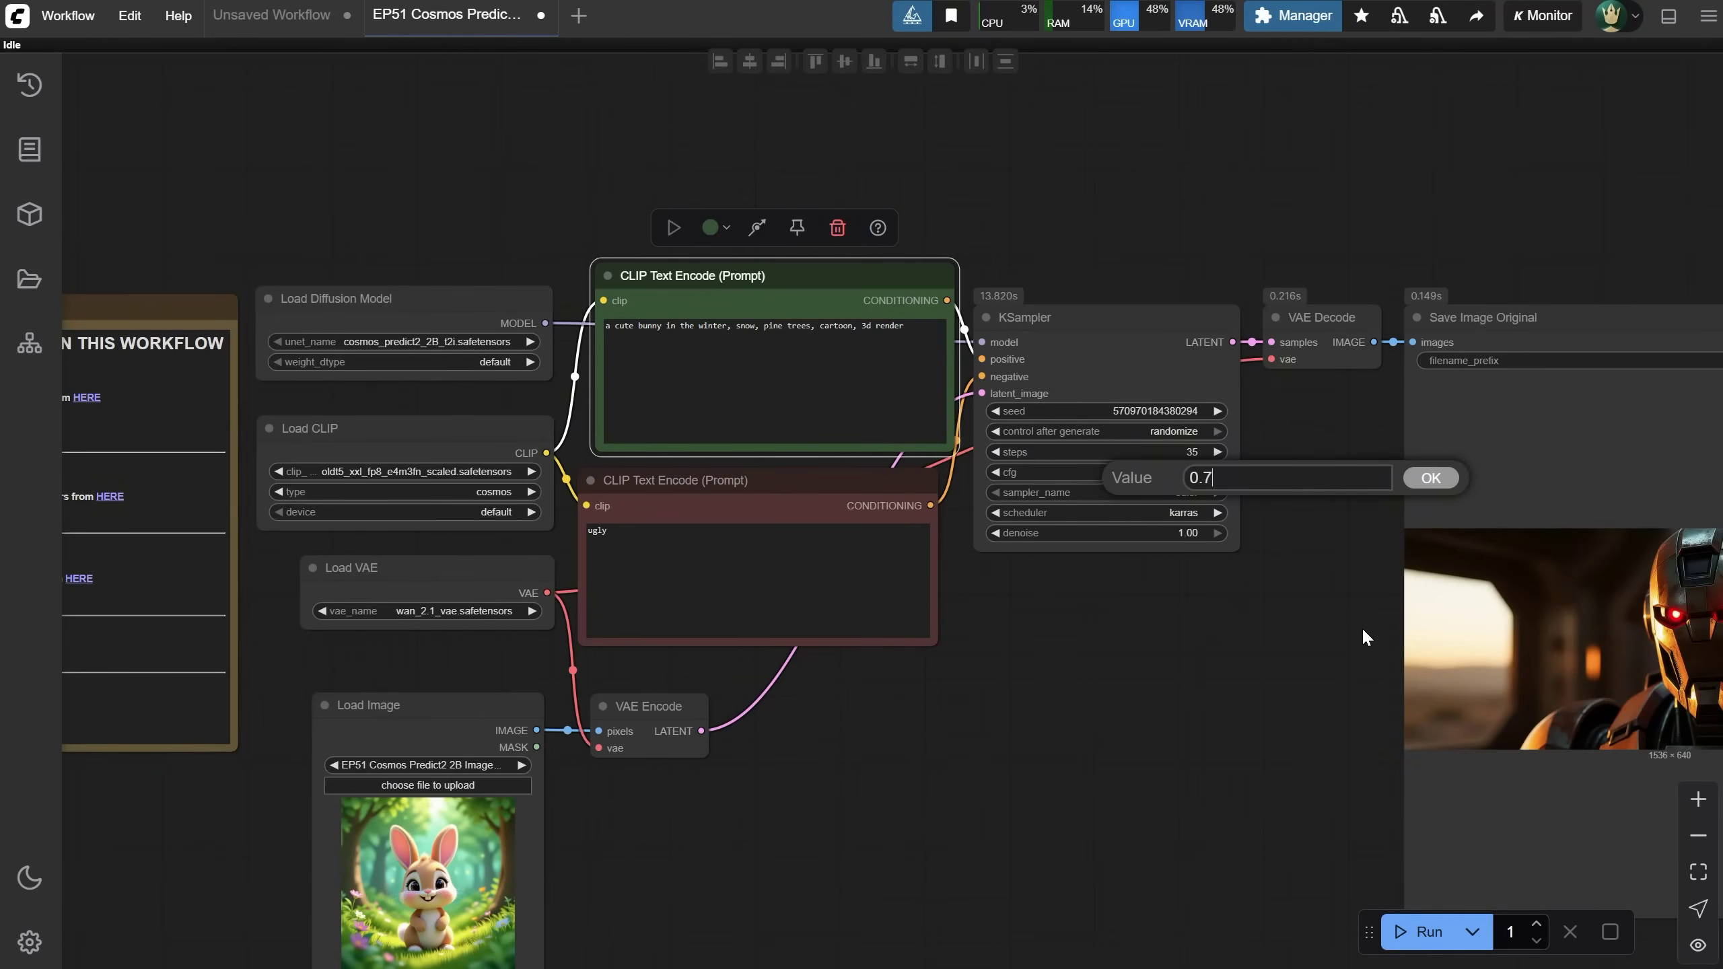
pyautogui.press('Return')
pyautogui.moveTo(1173, 758); pyautogui.dragTo(988, 652)
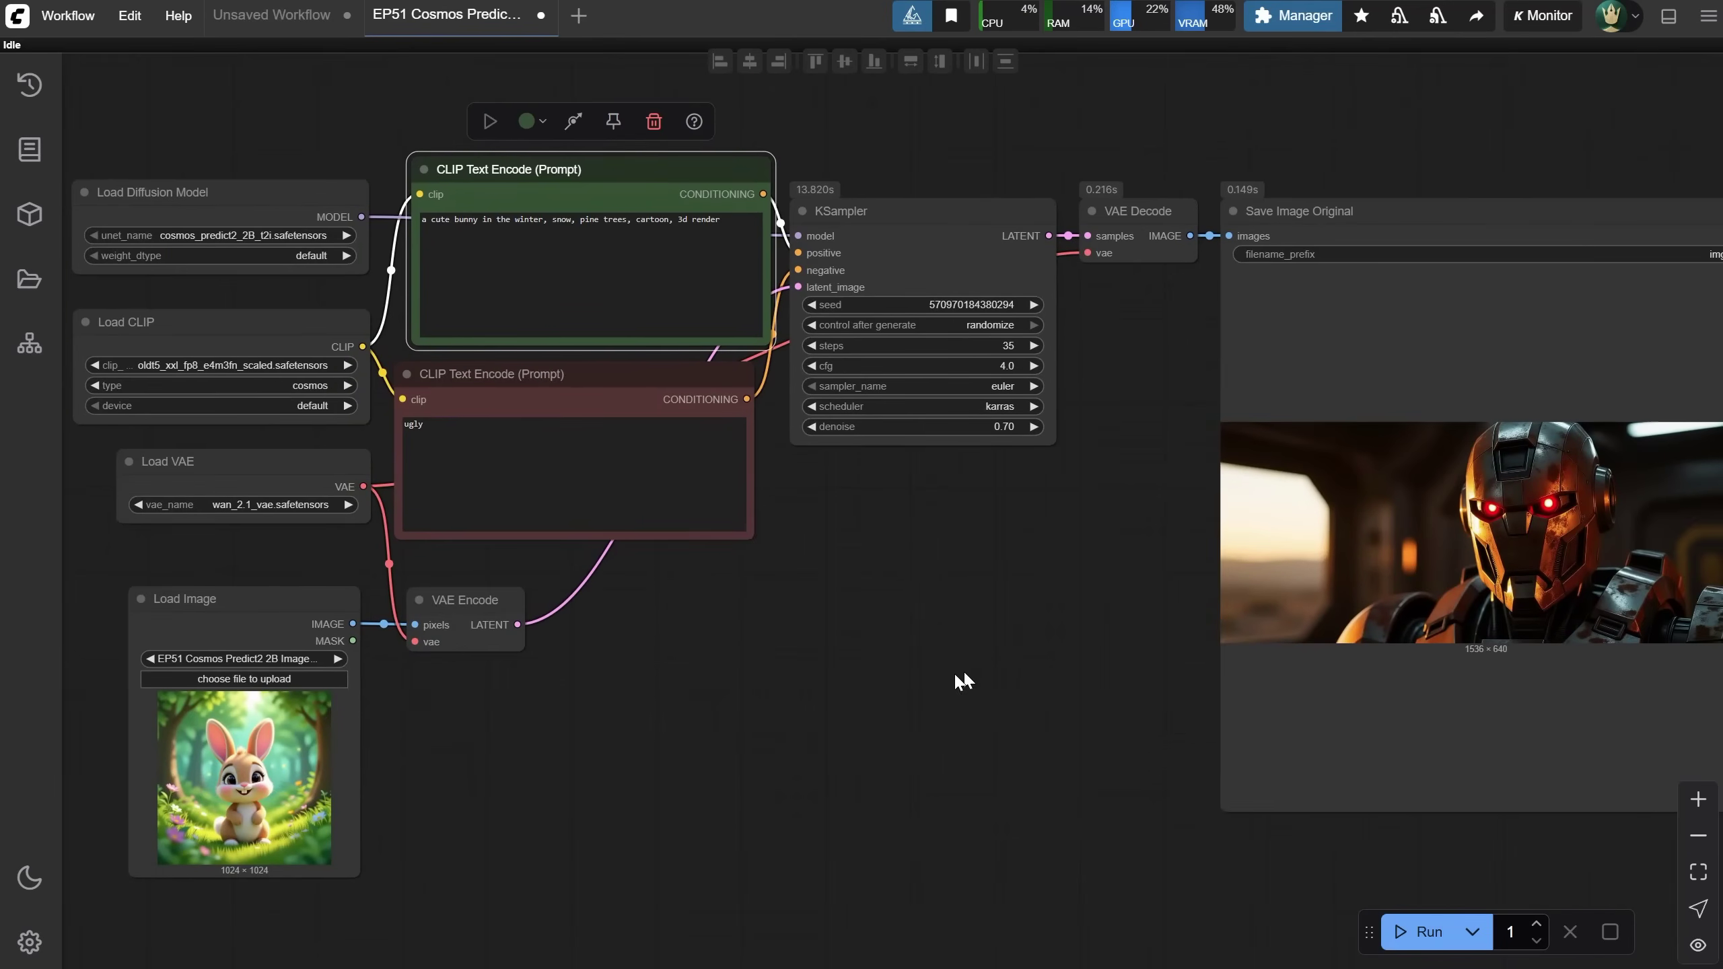
pyautogui.click(1421, 931)
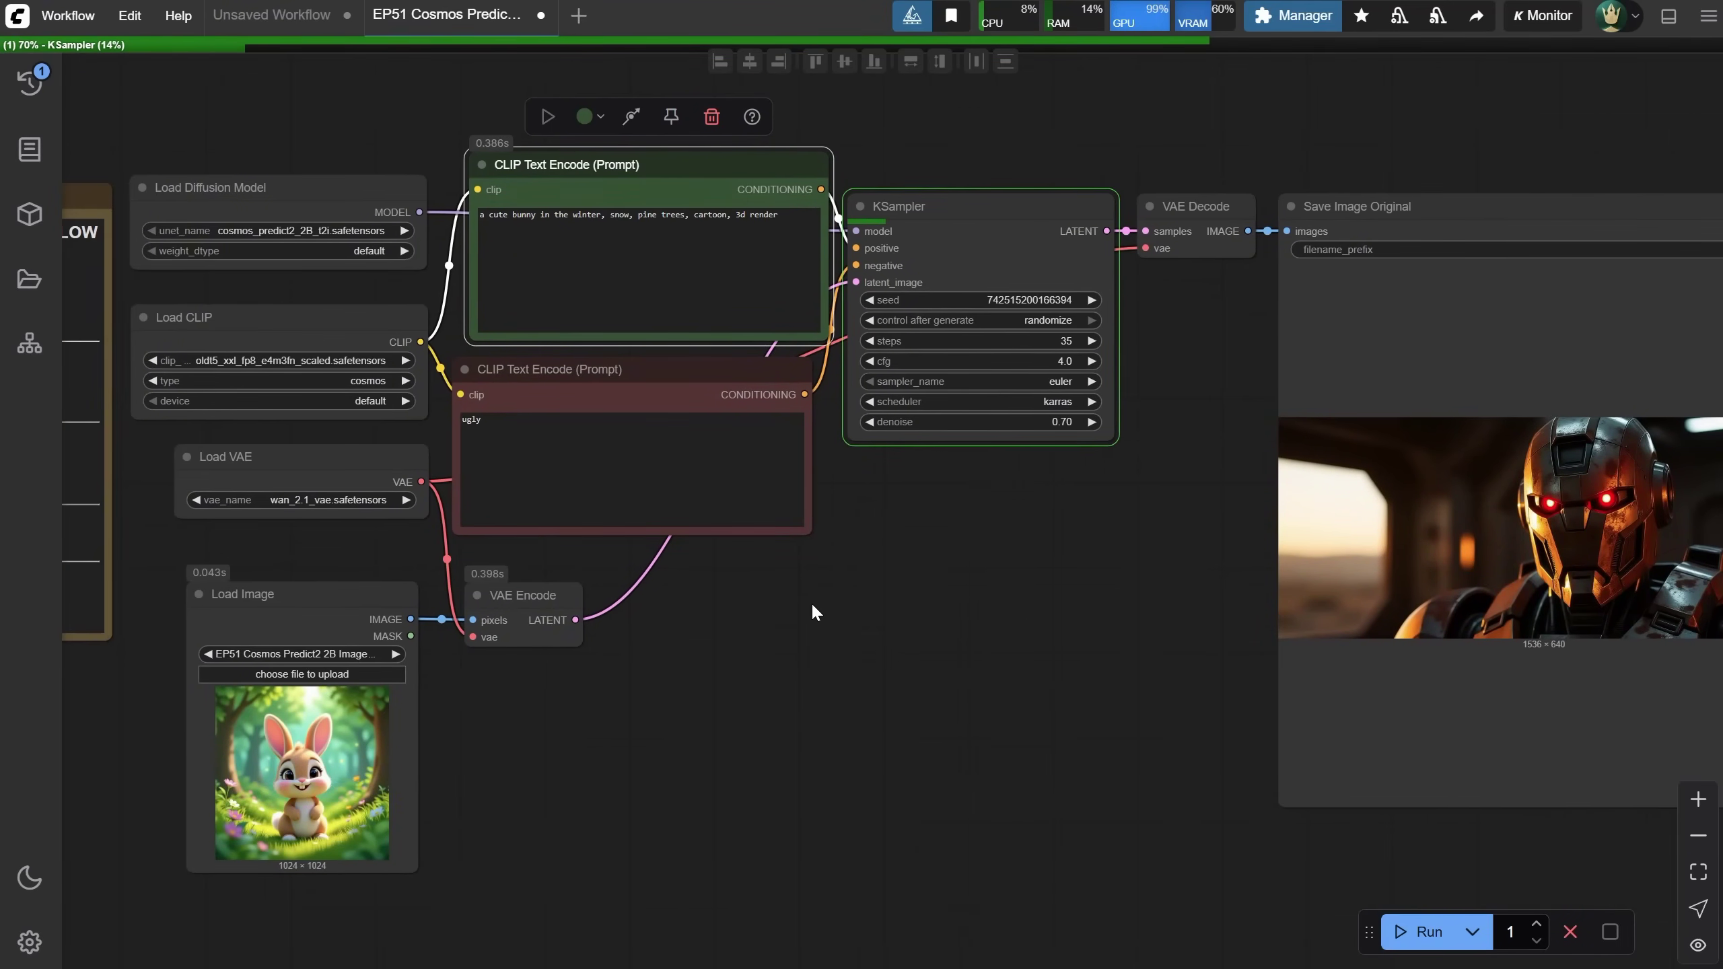
pyautogui.hscroll(5, 960, 467)
pyautogui.hscroll(5, 961, 468)
pyautogui.hscroll(-2, 869, 451)
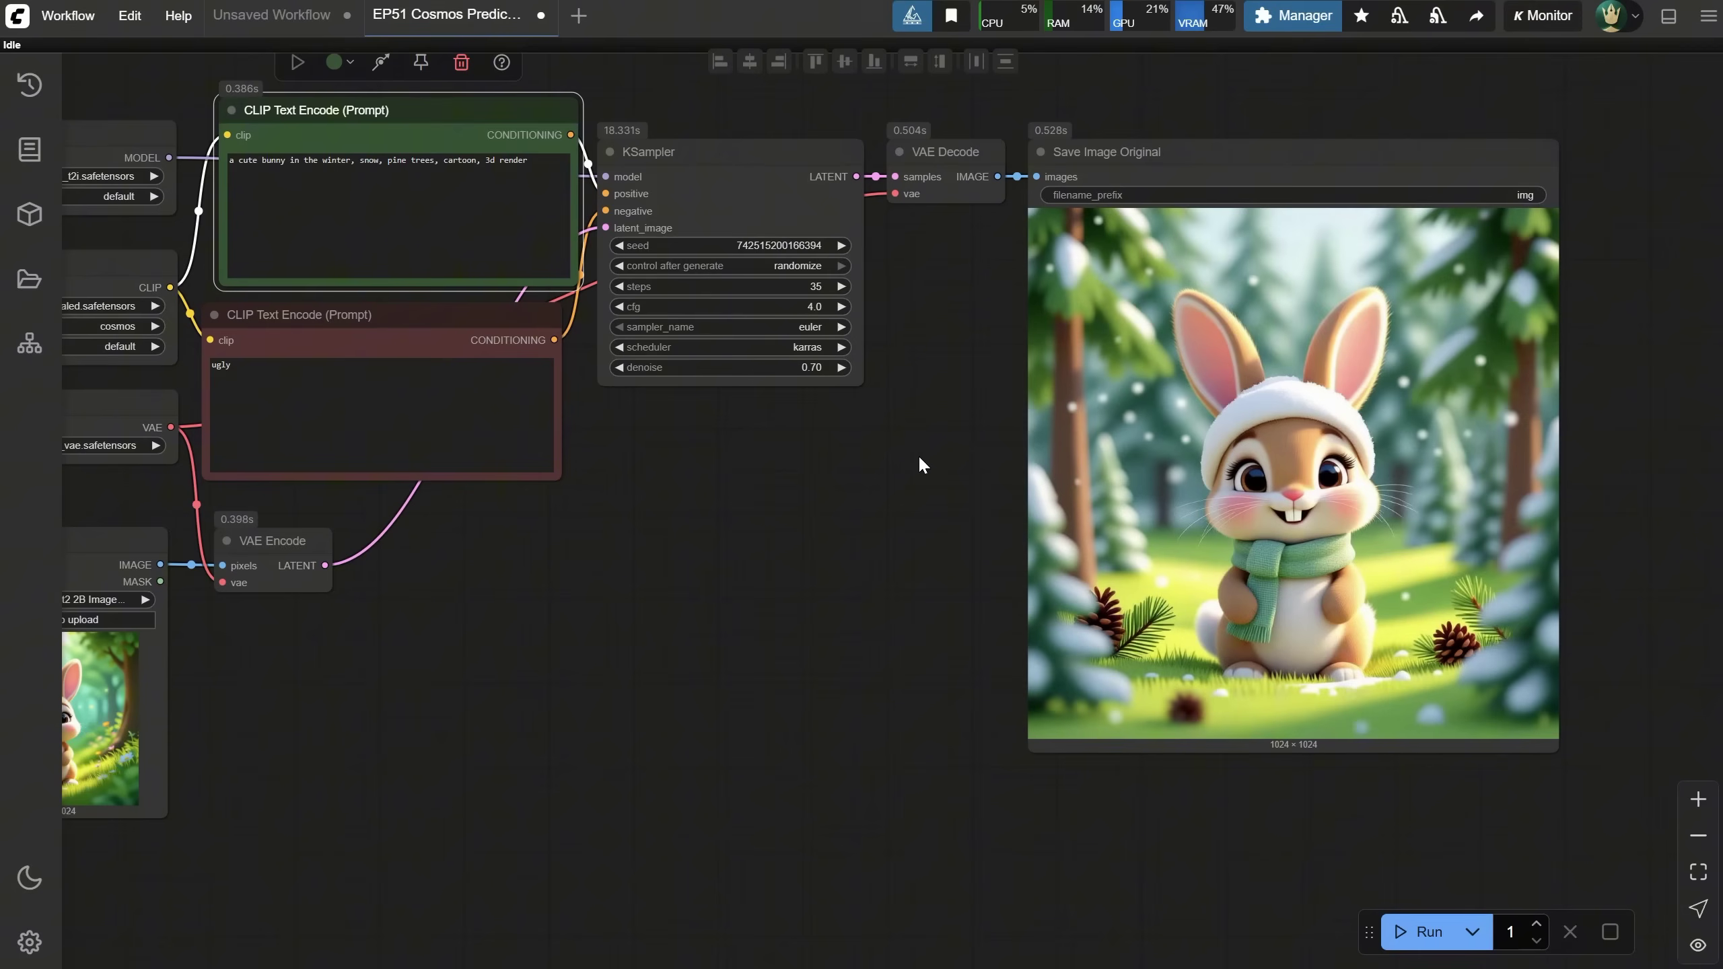
pyautogui.hscroll(-10, 981, 516)
pyautogui.hscroll(6, 742, 588)
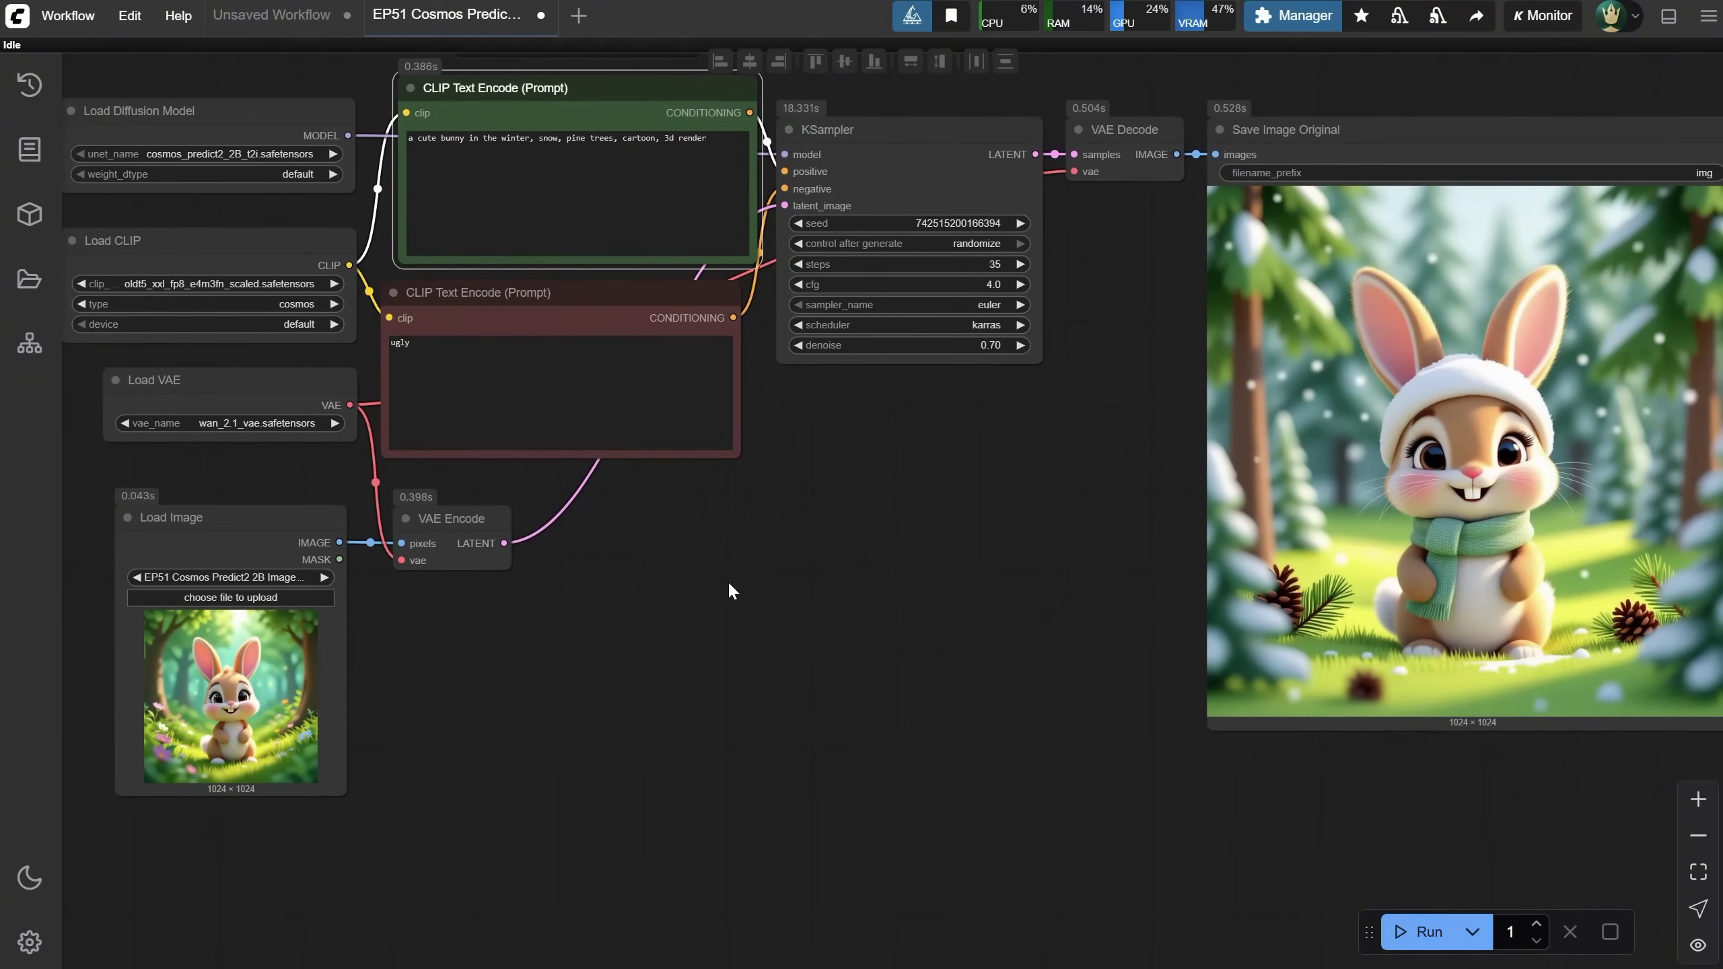
pyautogui.hscroll(-2, 740, 600)
# Raise the denoise to 0.80 and queue a new snowy bunny generation.
pyautogui.click(924, 349)
pyautogui.write('0.8')
pyautogui.press('Return')
pyautogui.hotkey('ctrl', 'Return')
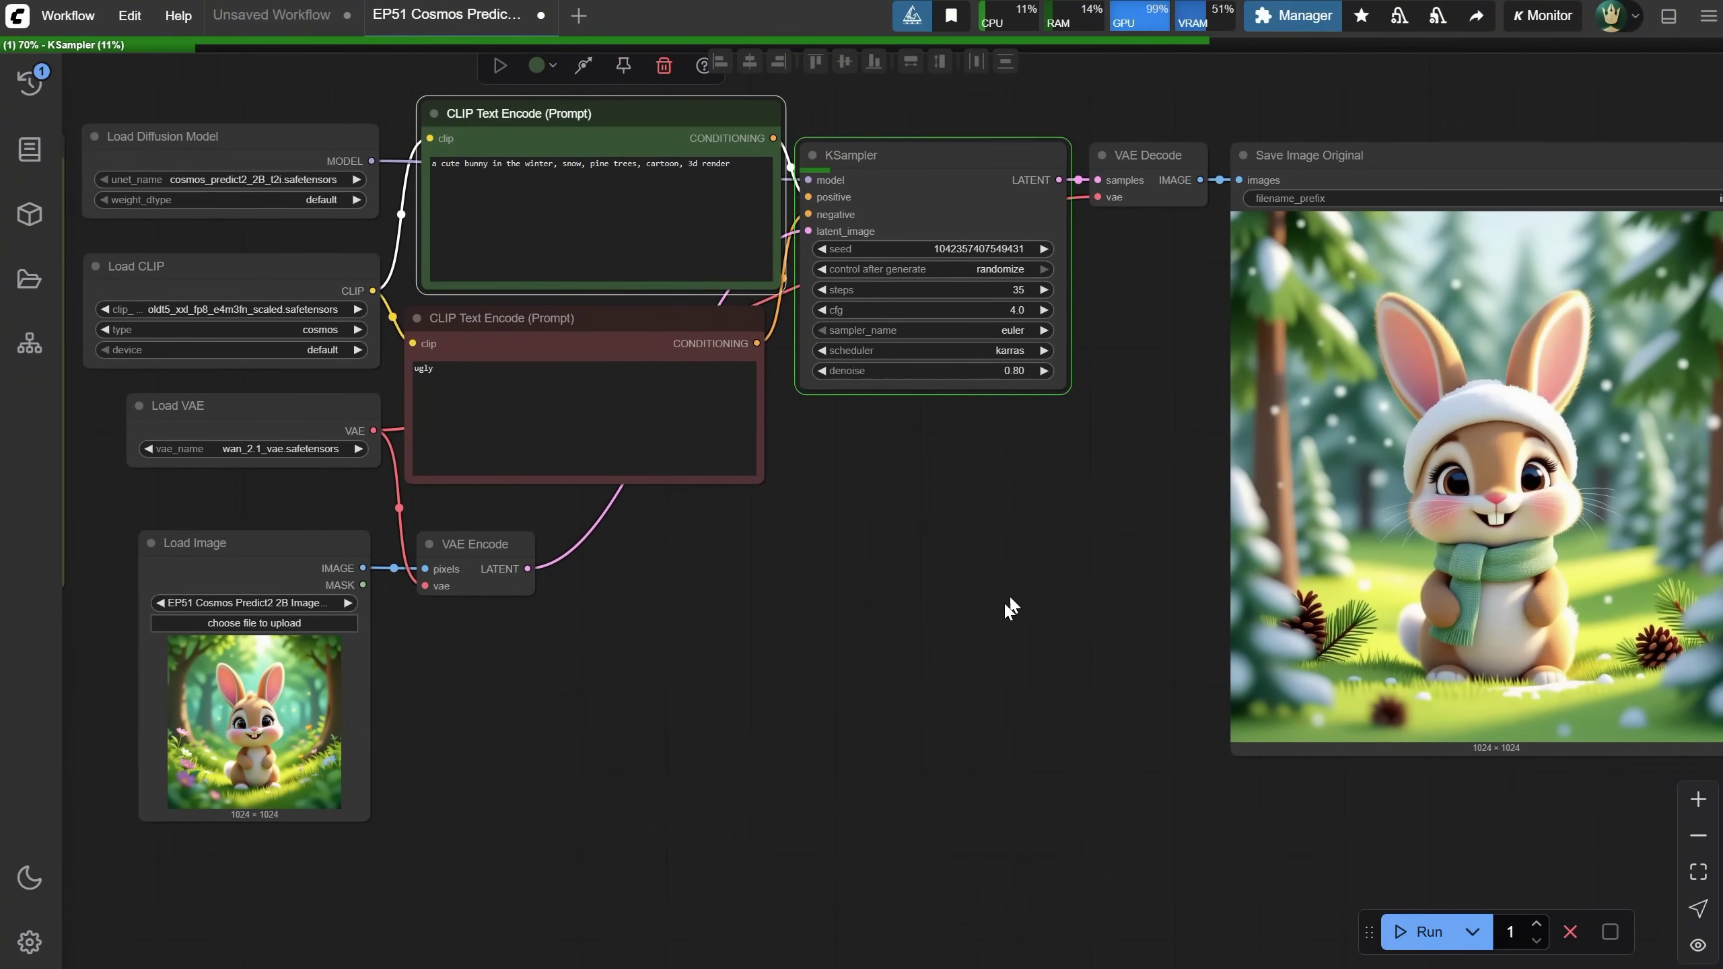
pyautogui.hscroll(3, 1004, 600)
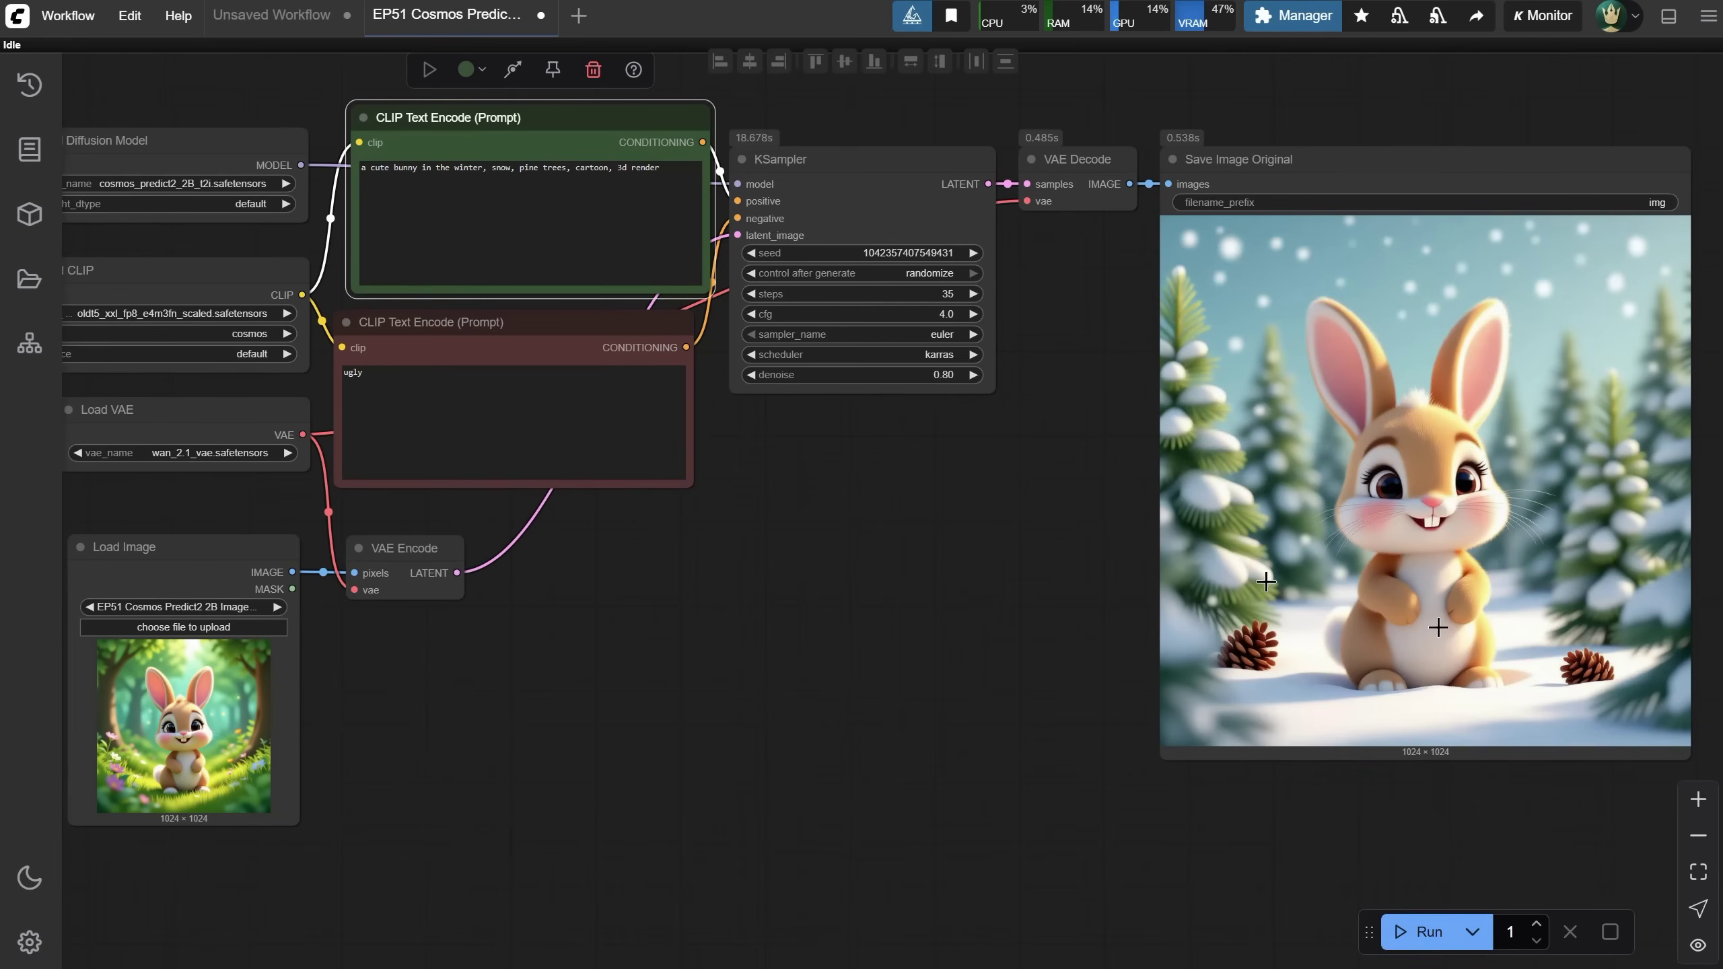
pyautogui.moveTo(654, 634); pyautogui.dragTo(689, 611)
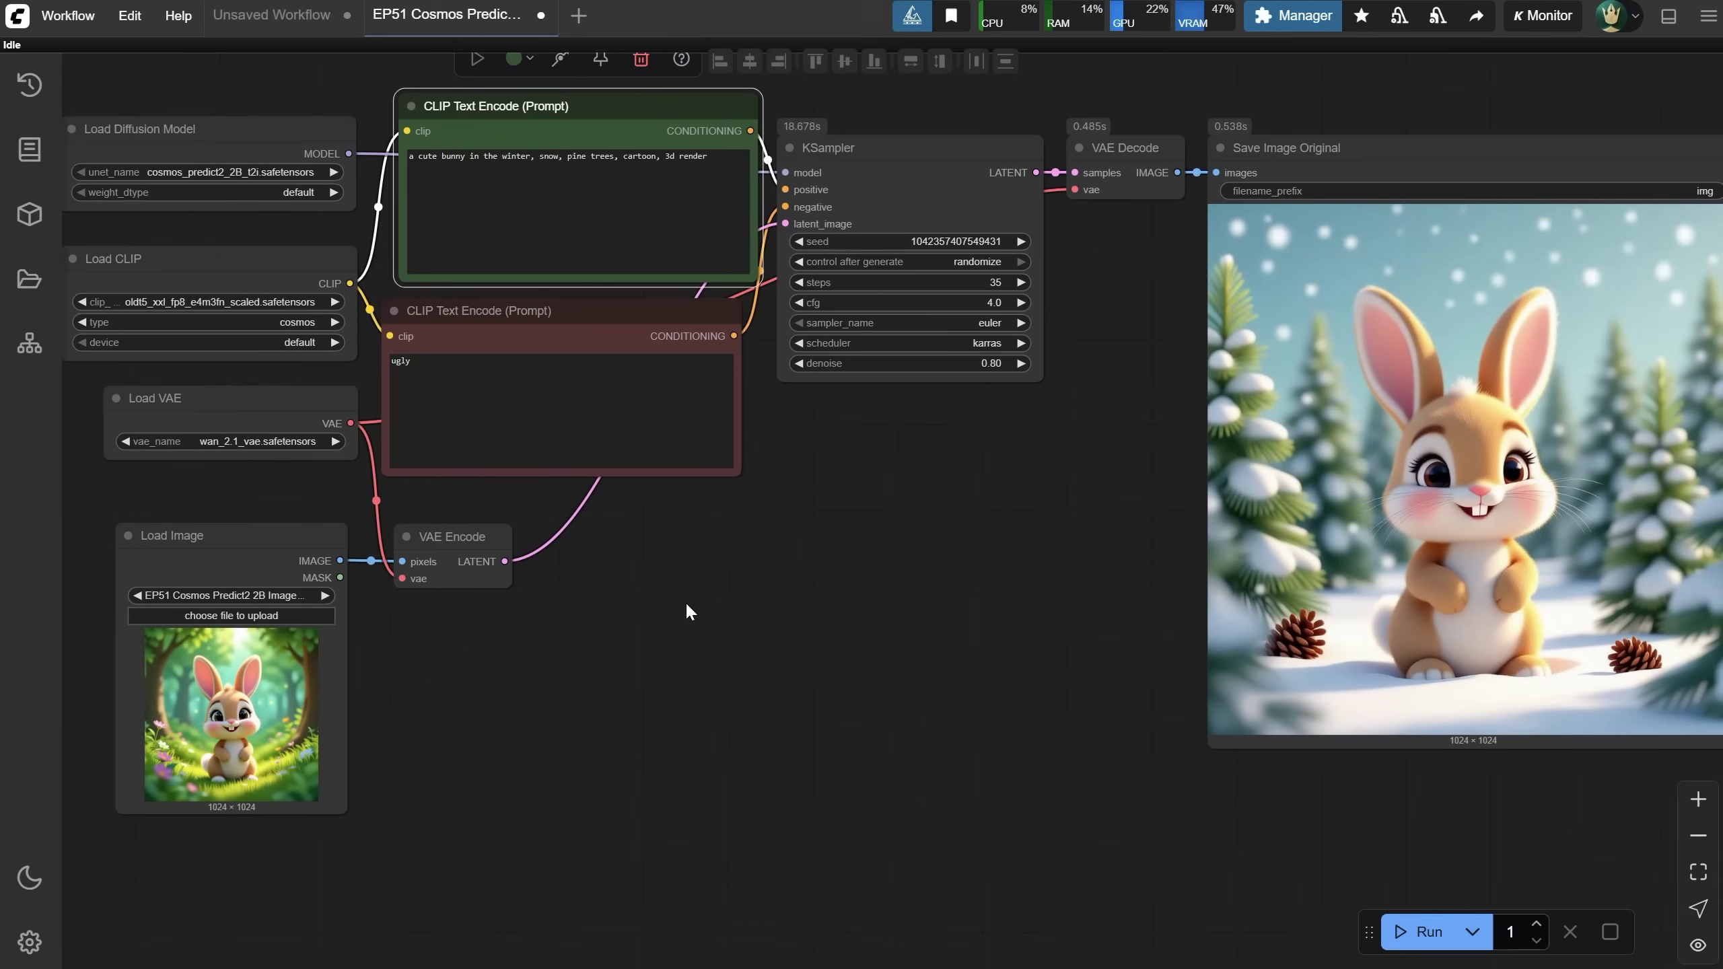
pyautogui.hscroll(4, 1377, 316)
pyautogui.scroll(7, 1389, 322)
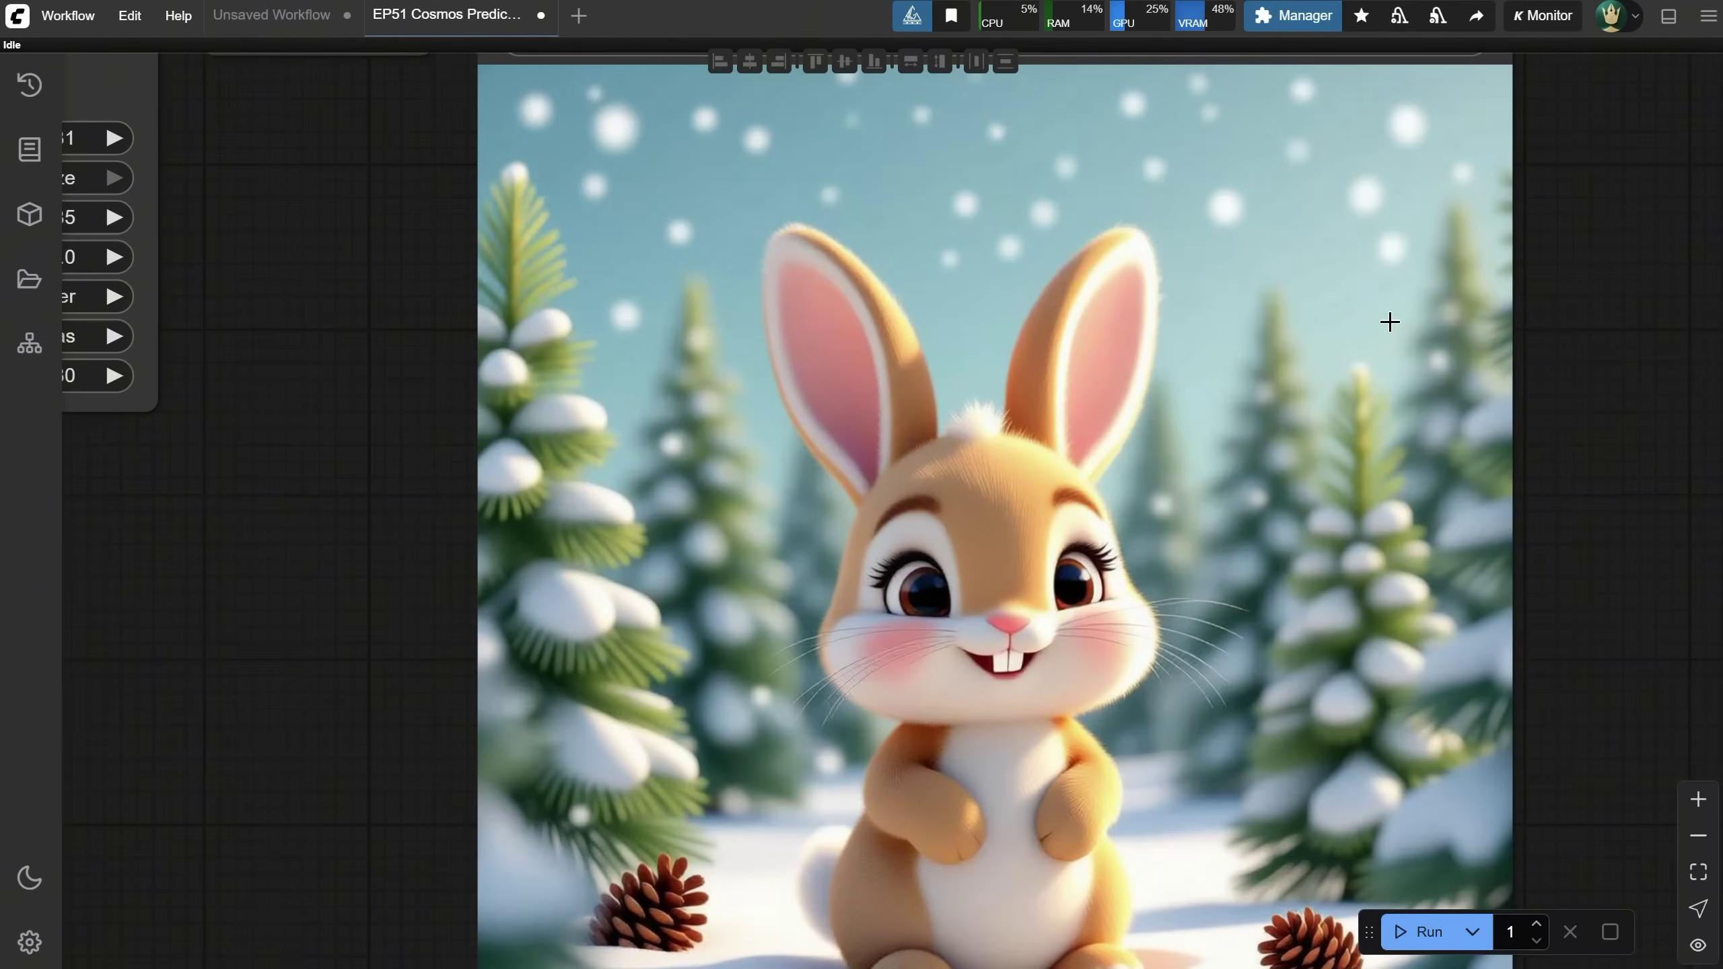
pyautogui.scroll(-3, 1648, 309)
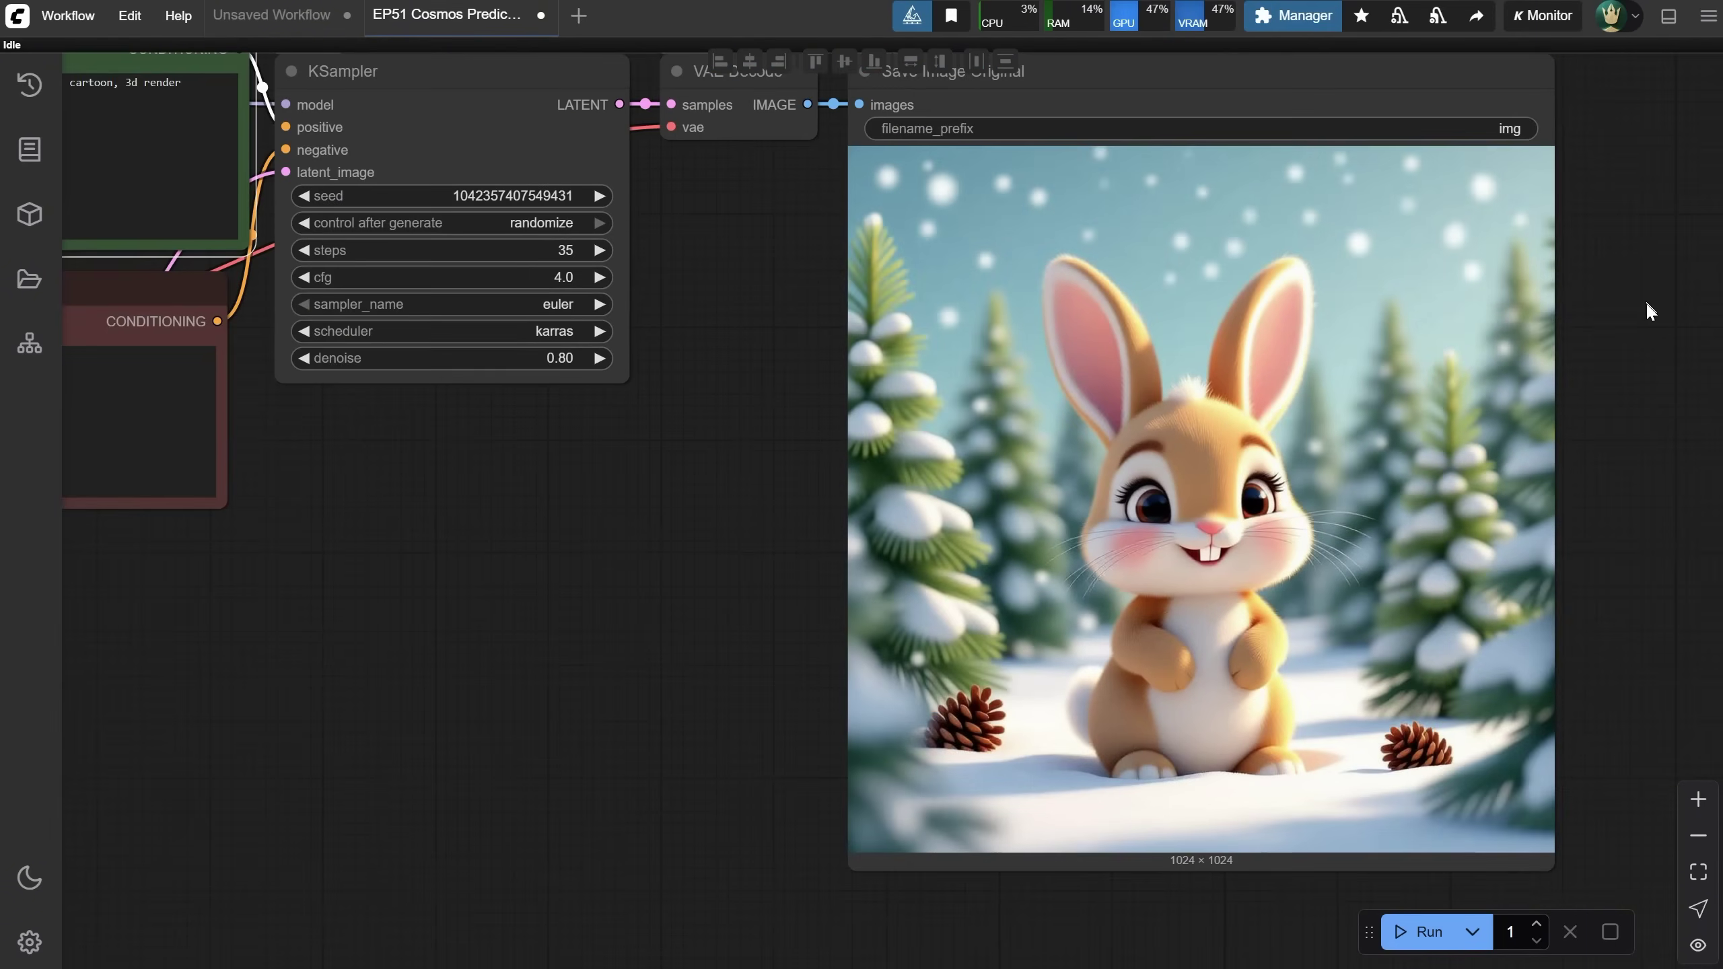
pyautogui.scroll(-2, 349, 482)
# Move the Load Image node down and left and begin uploading a new input image.
pyautogui.moveTo(331, 627); pyautogui.dragTo(792, 587)
pyautogui.scroll(3, 404, 699)
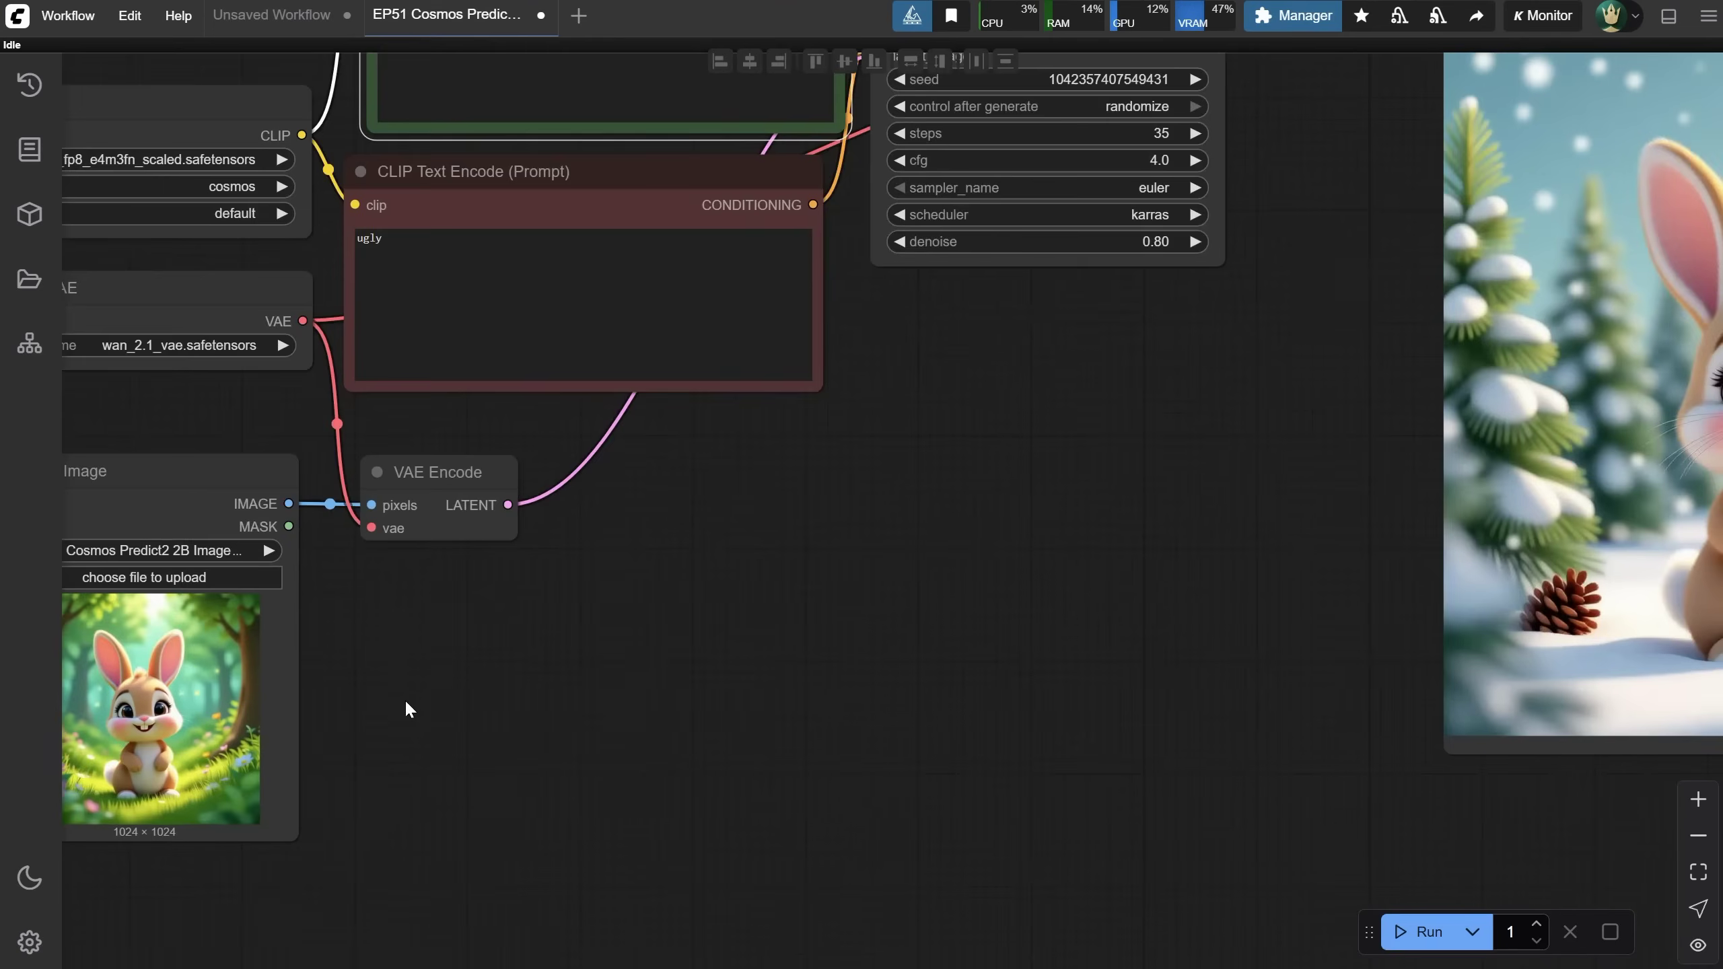
pyautogui.moveTo(403, 700); pyautogui.dragTo(971, 646)
pyautogui.moveTo(708, 439); pyautogui.dragTo(291, 532)
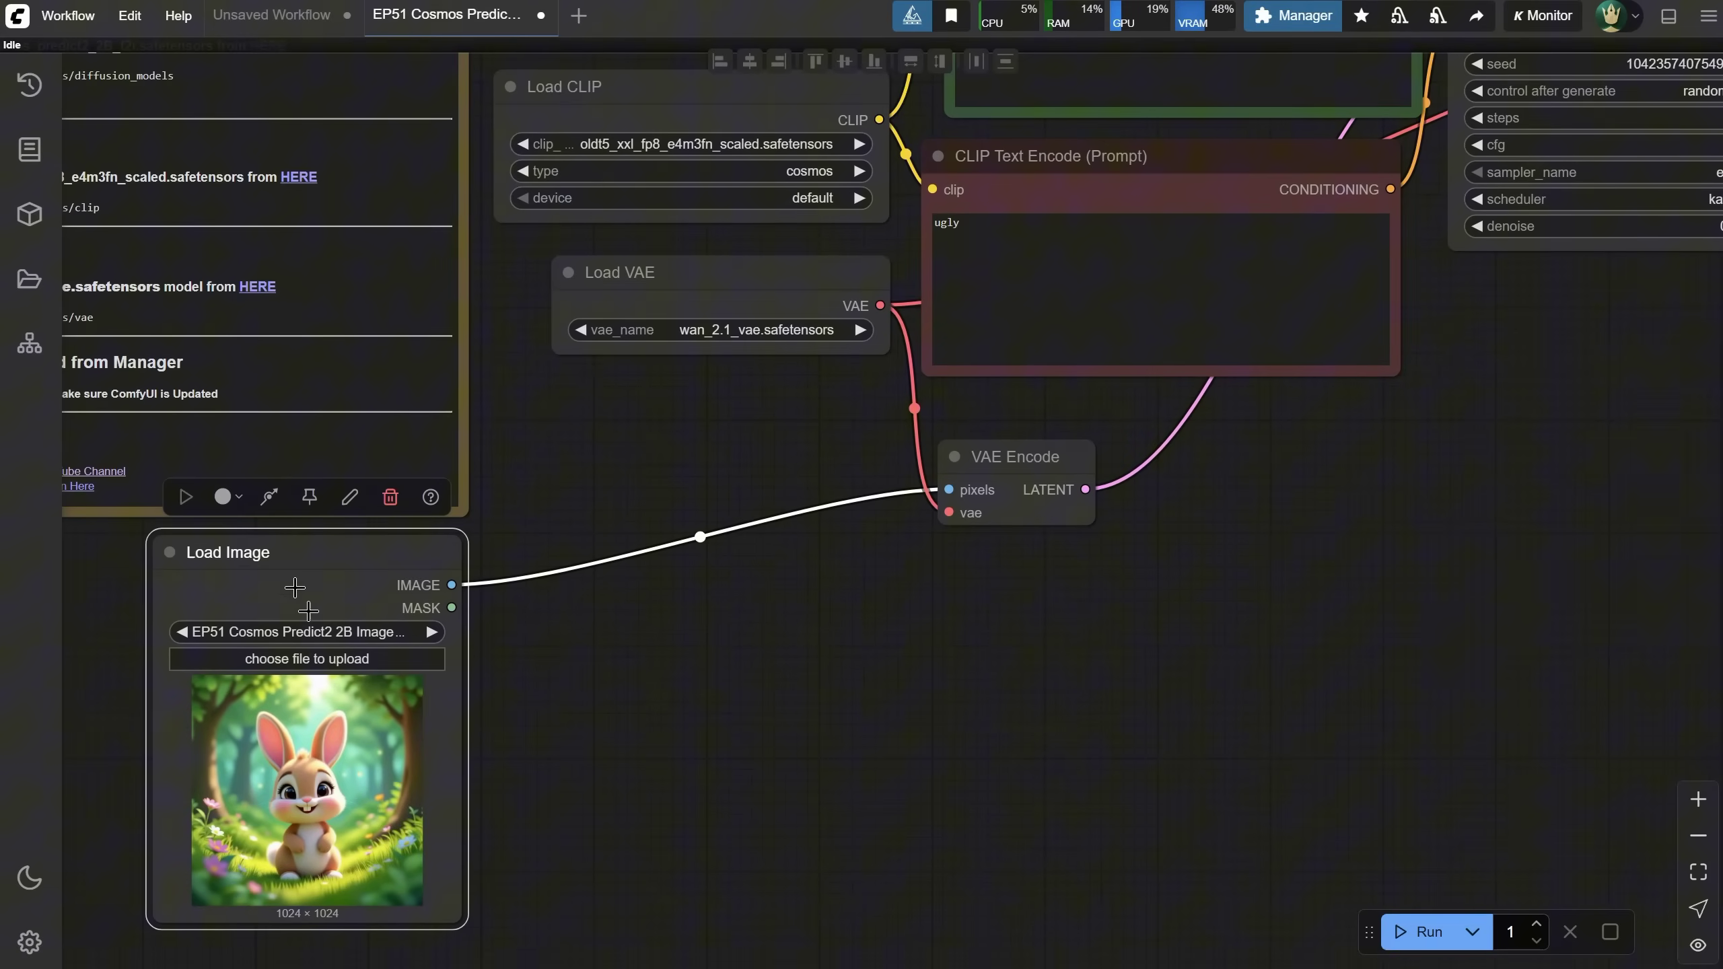
pyautogui.click(337, 660)
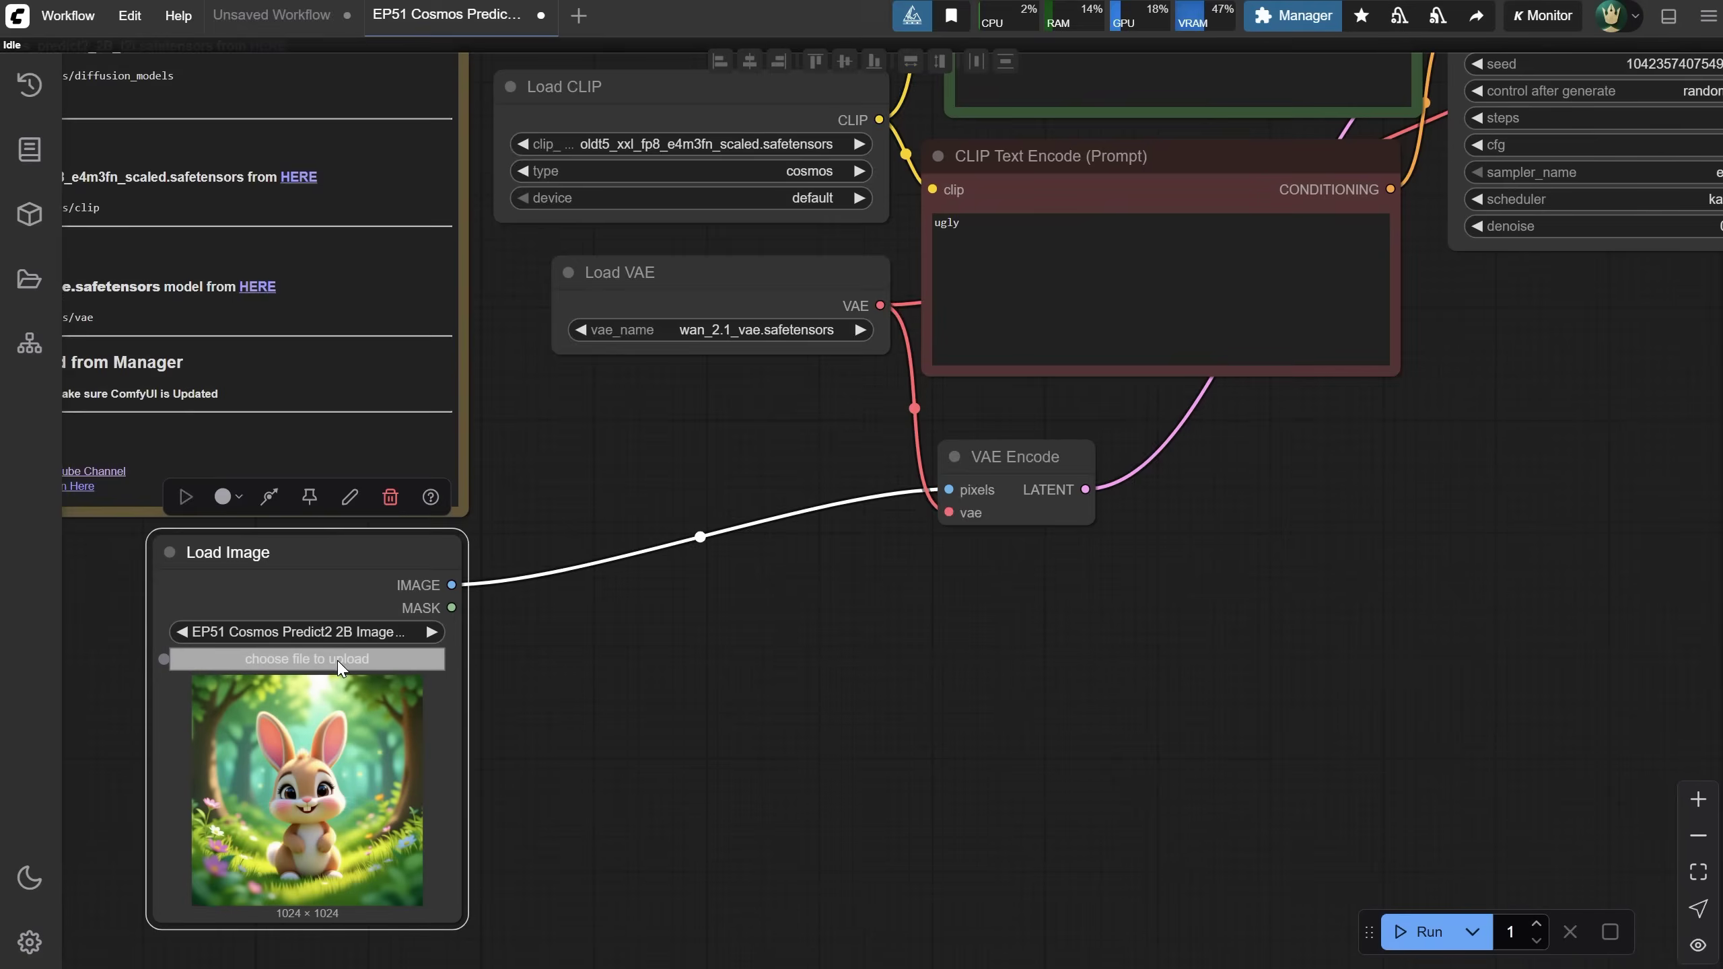
# Load the purple-haired portrait, set the prompt to 'portrait of a woman with red hair', and queue it.
pyautogui.doubleClick(709, 85)
pyautogui.scroll(-3, 690, 574)
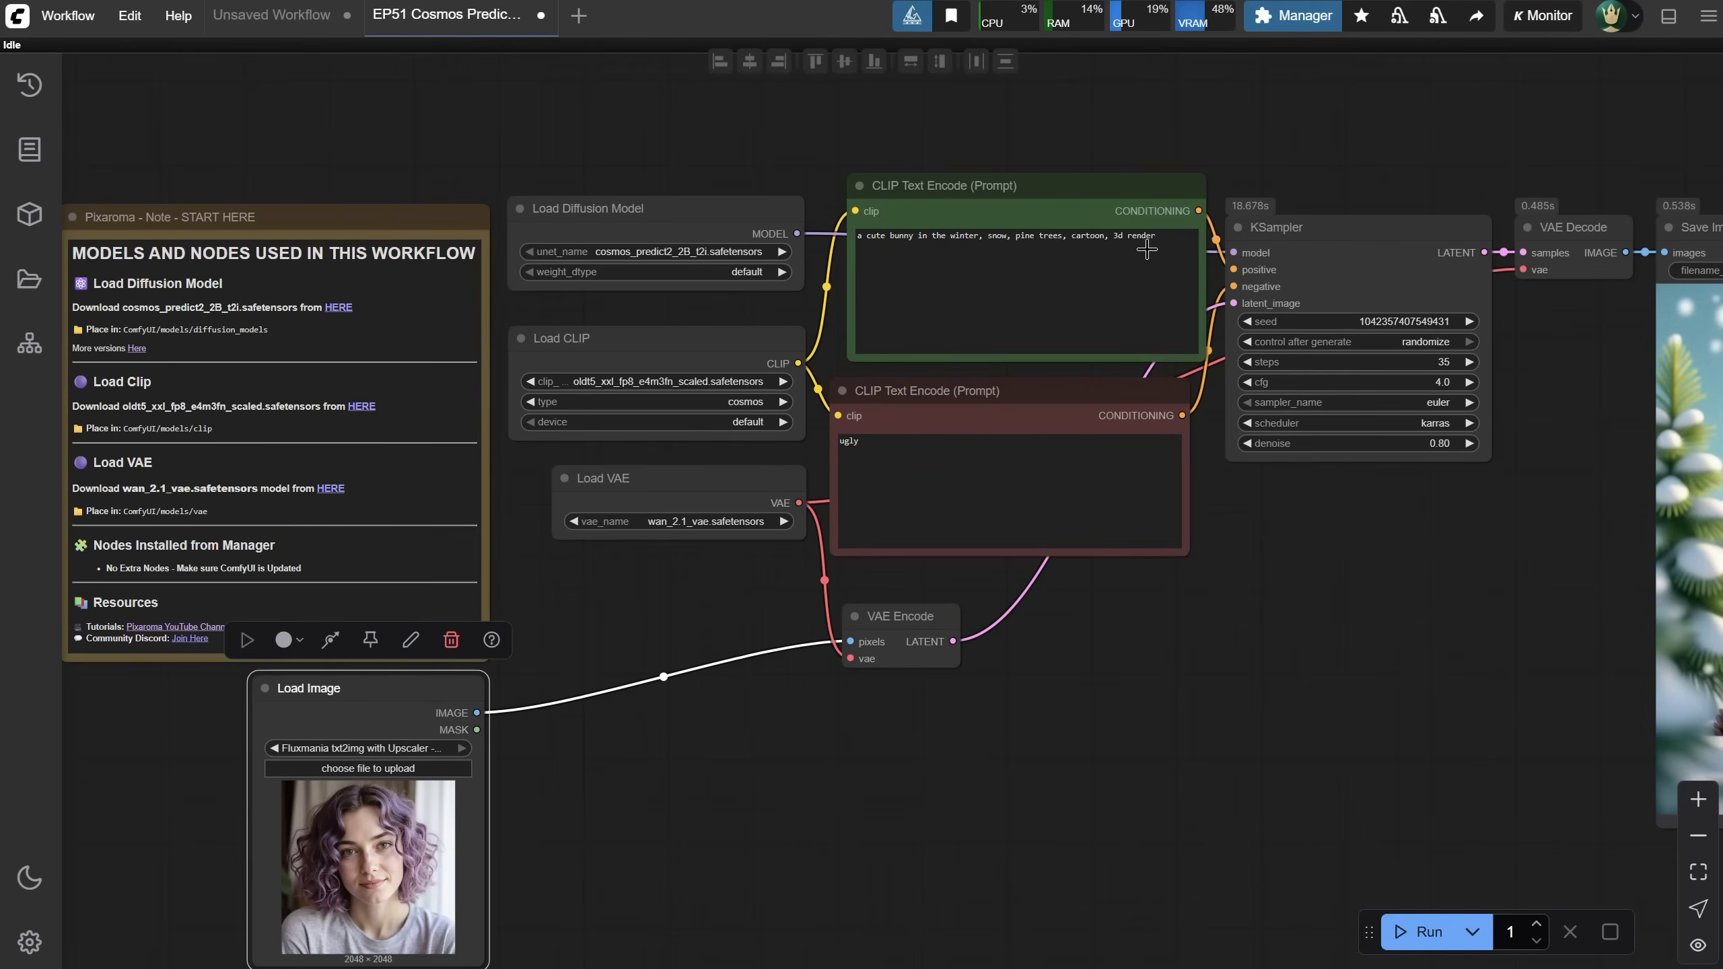
pyautogui.click(1147, 250)
pyautogui.hotkey('ctrl', 'a')
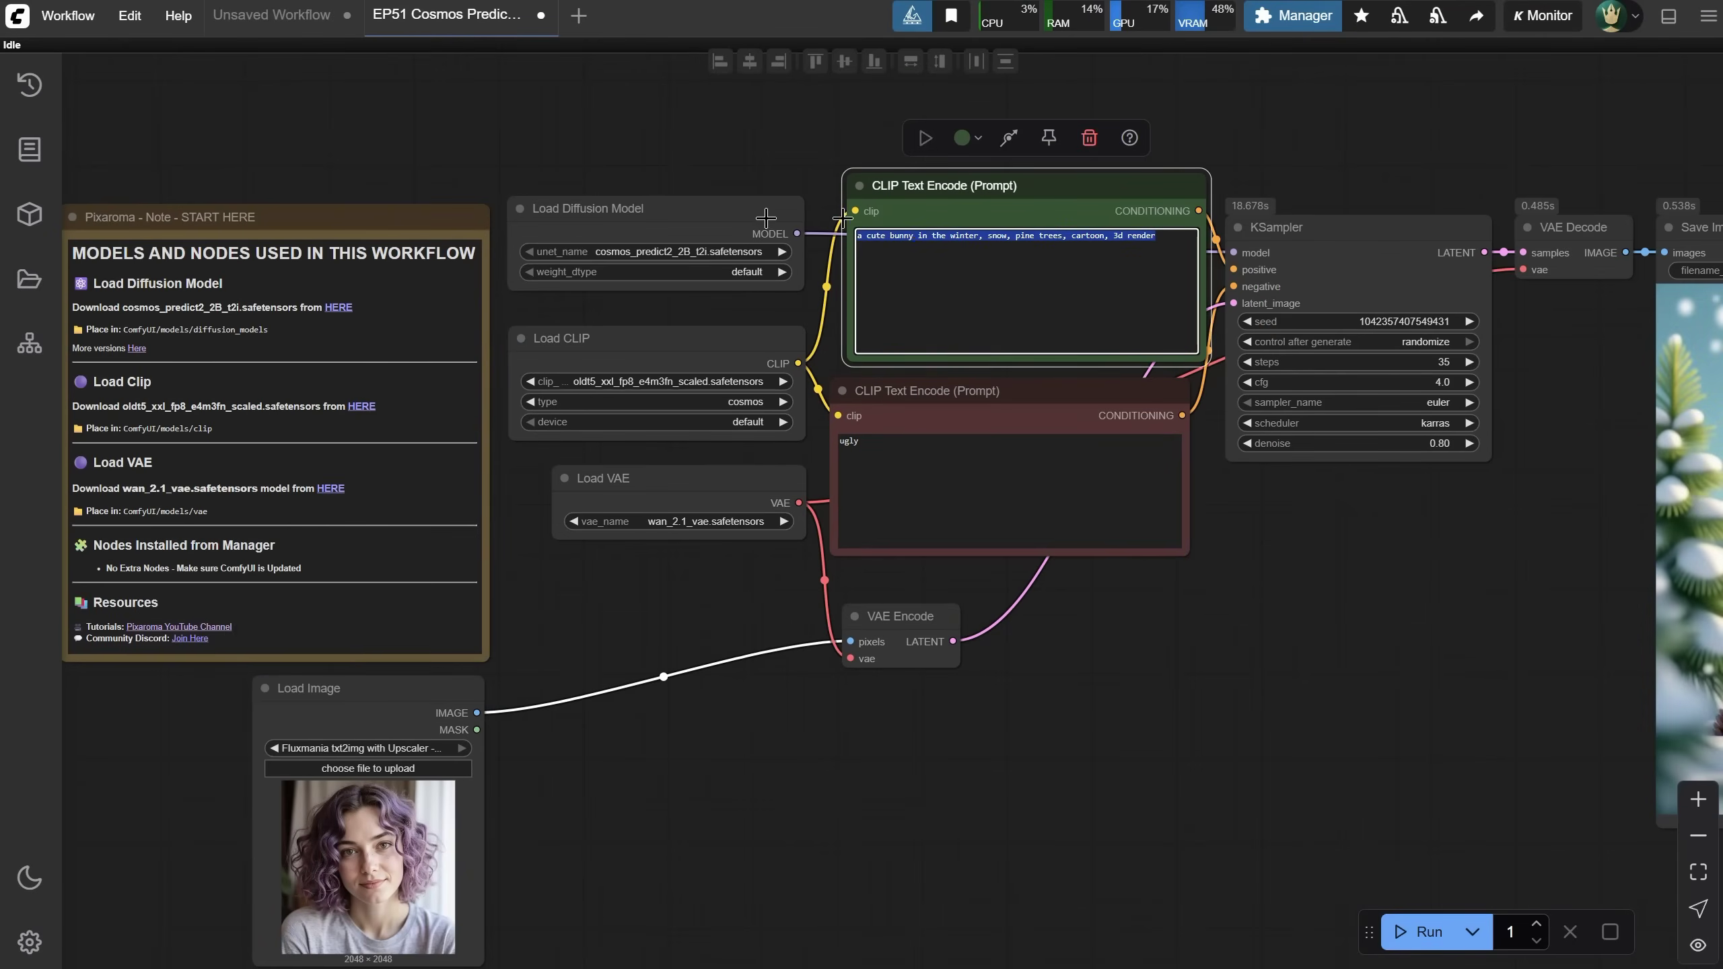
pyautogui.write('po')
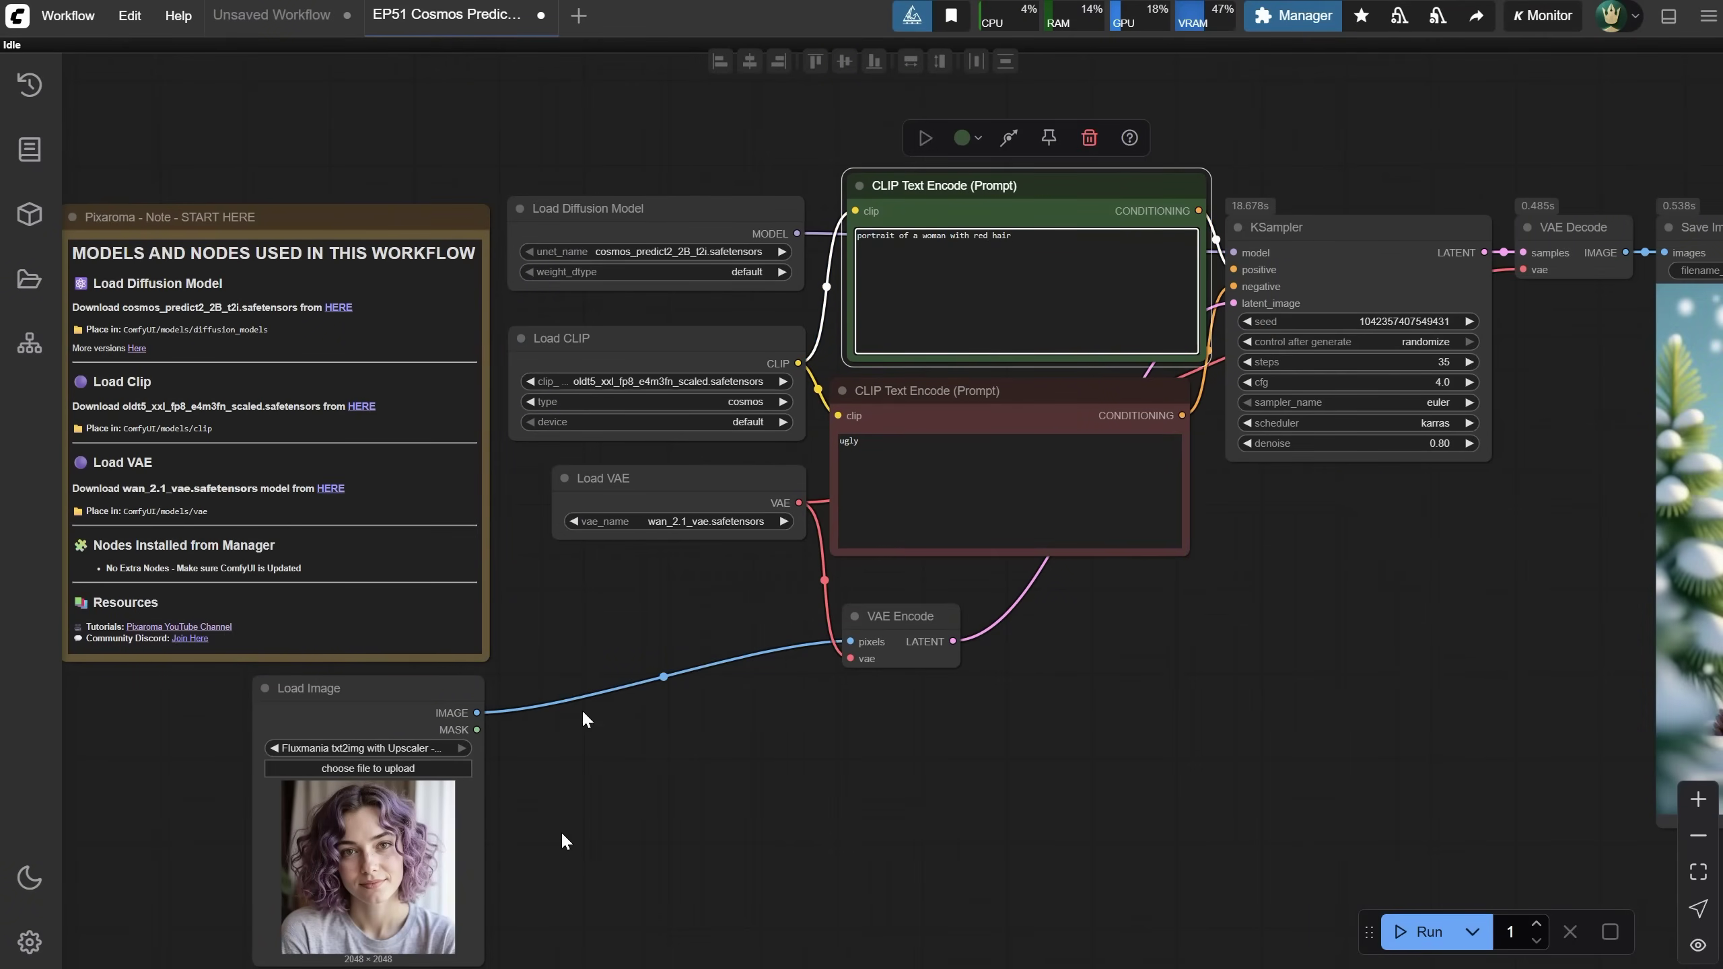
pyautogui.scroll(-5, 584, 713)
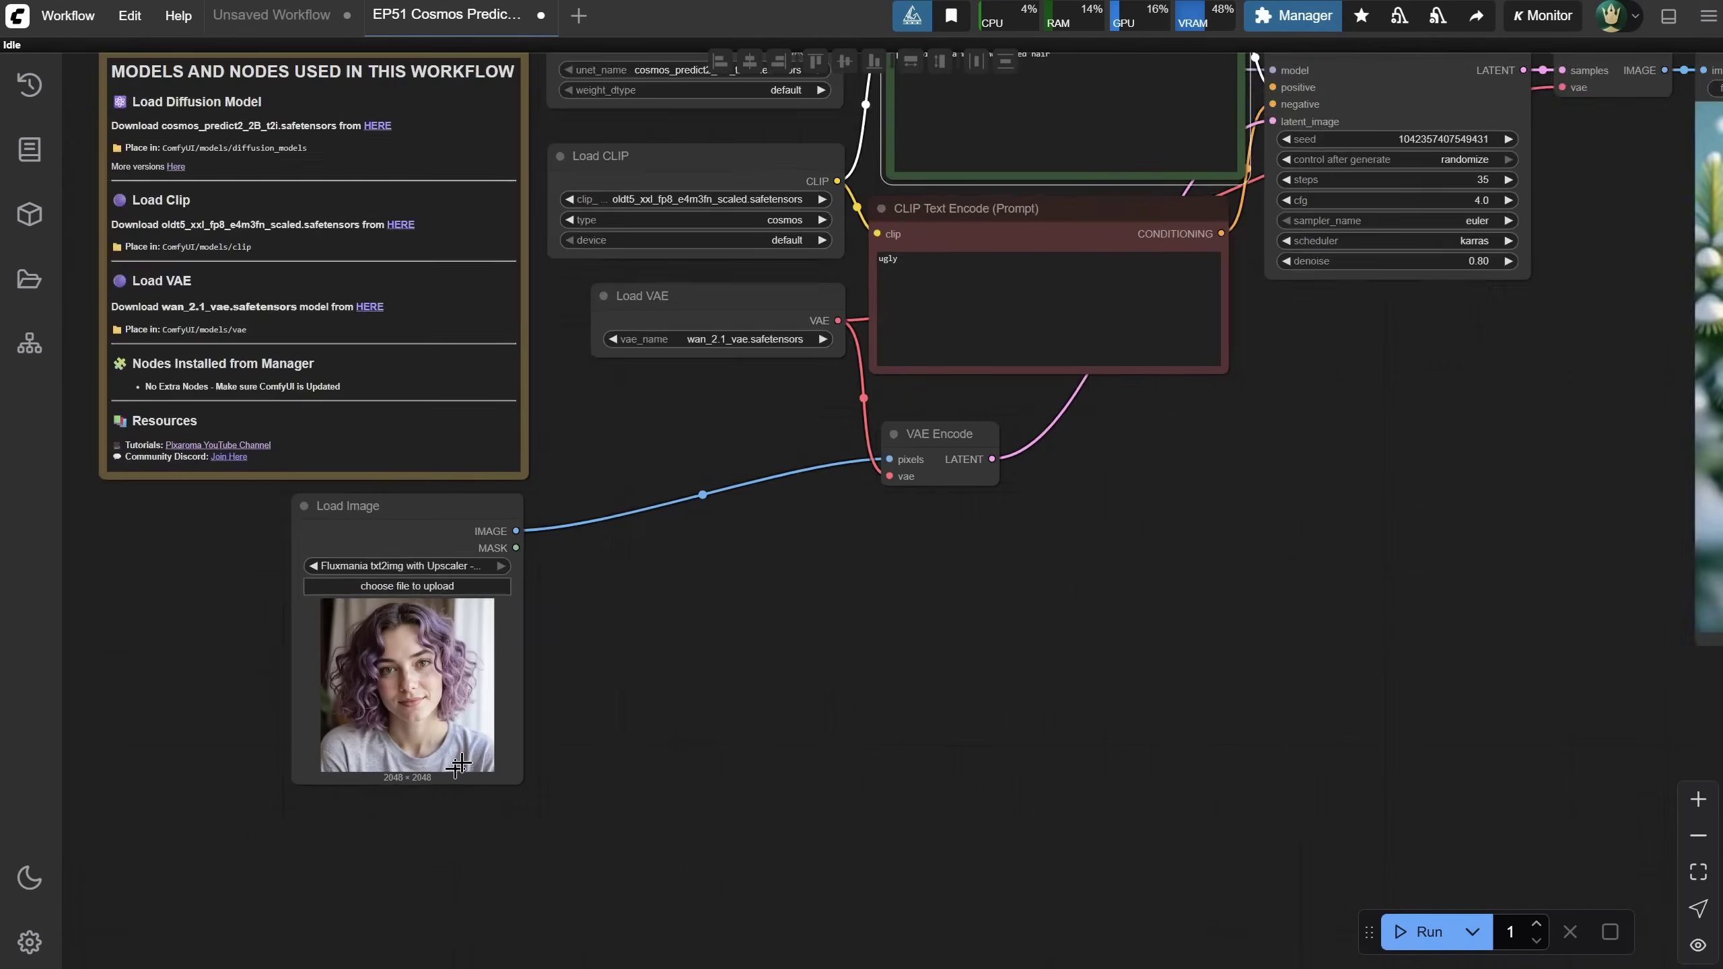
pyautogui.scroll(4, 397, 791)
pyautogui.scroll(-8, 815, 719)
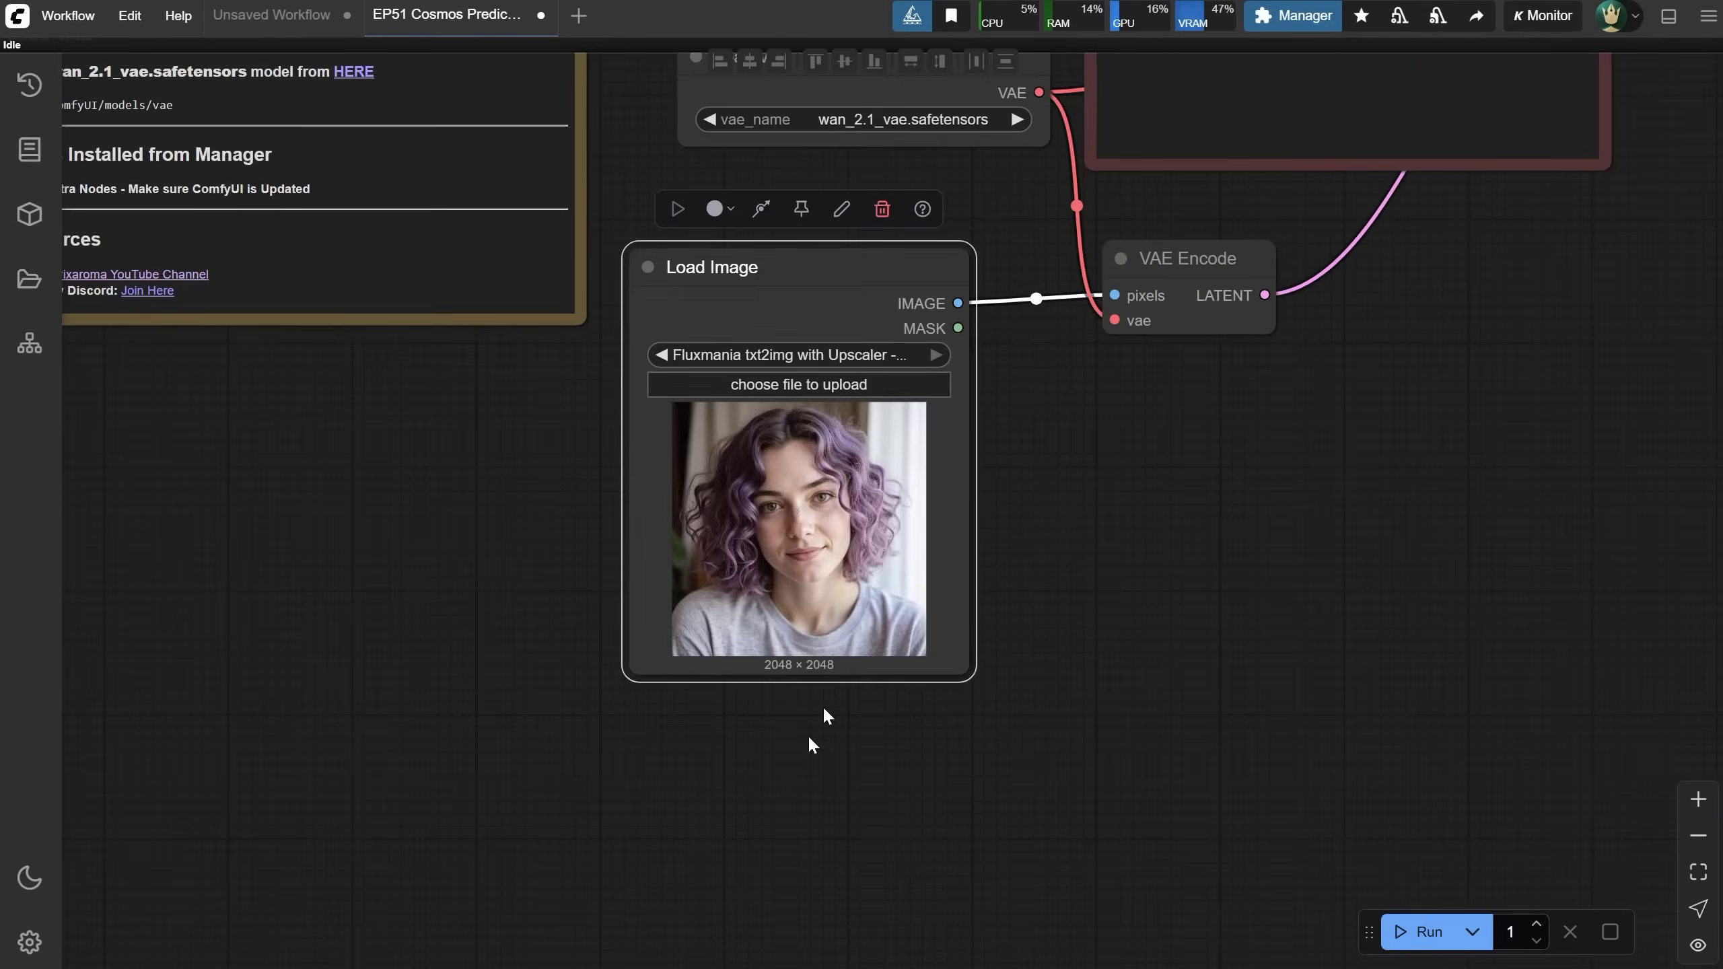
pyautogui.hotkey('ctrl', 'Return')
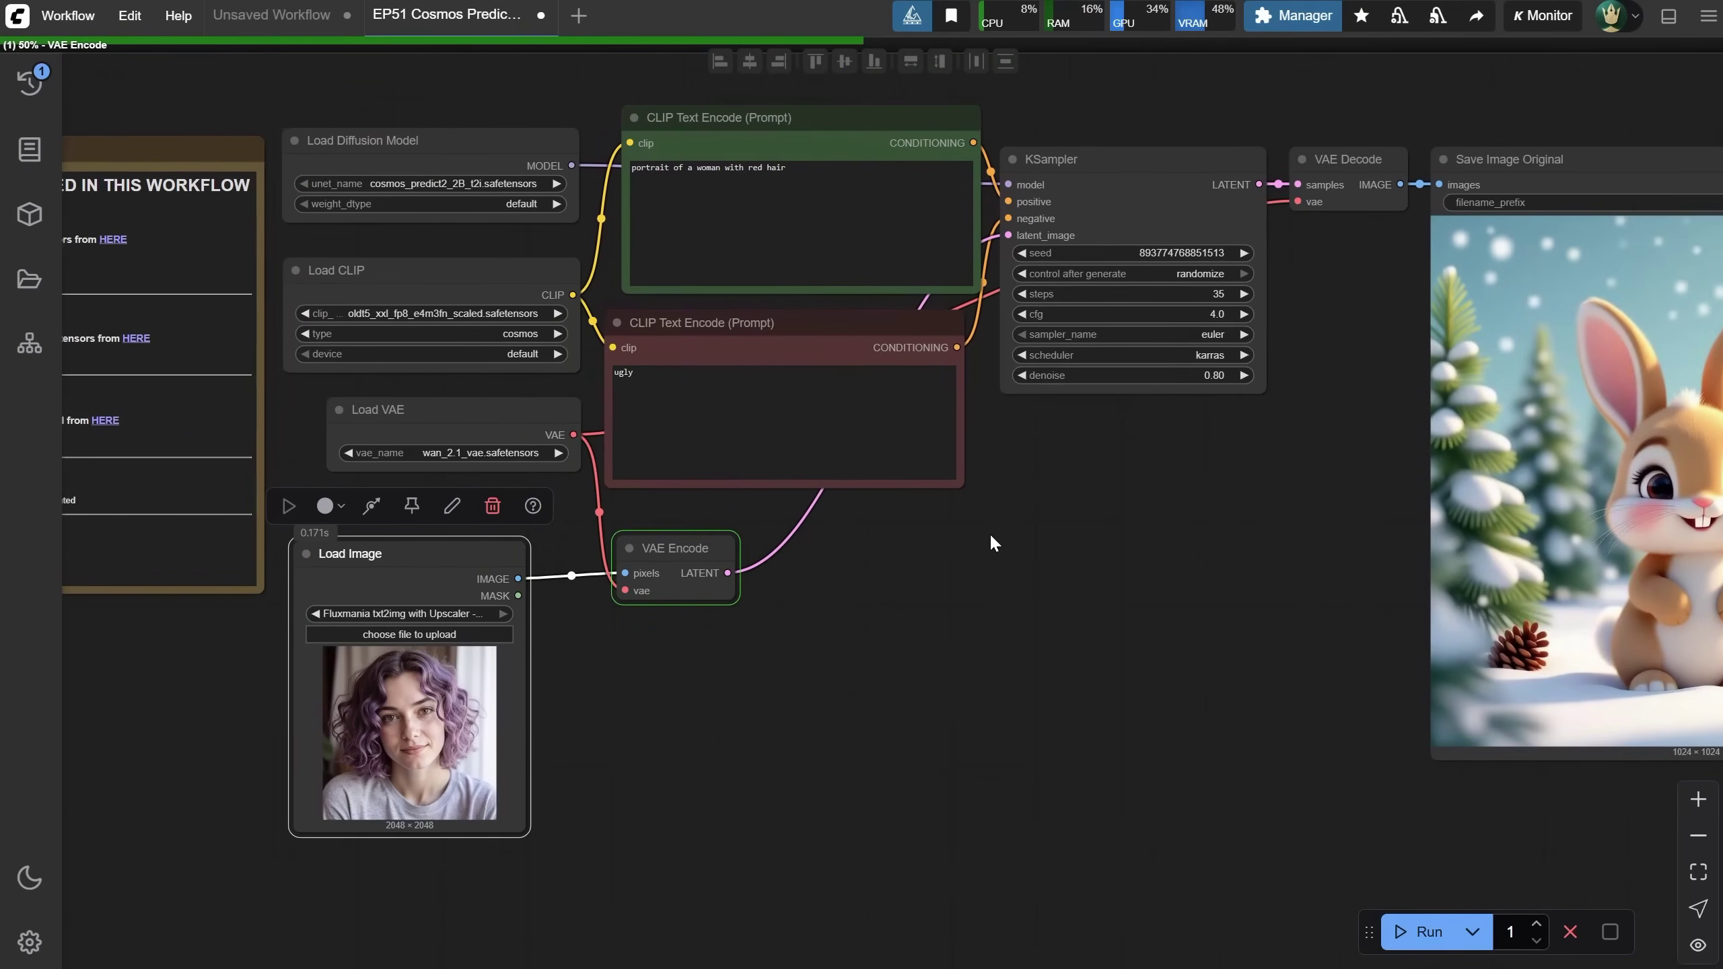
# Review the 2048×2048 red-haired portrait and check its 89.29-second run time in the logs.
pyautogui.moveTo(992, 539); pyautogui.dragTo(945, 550)
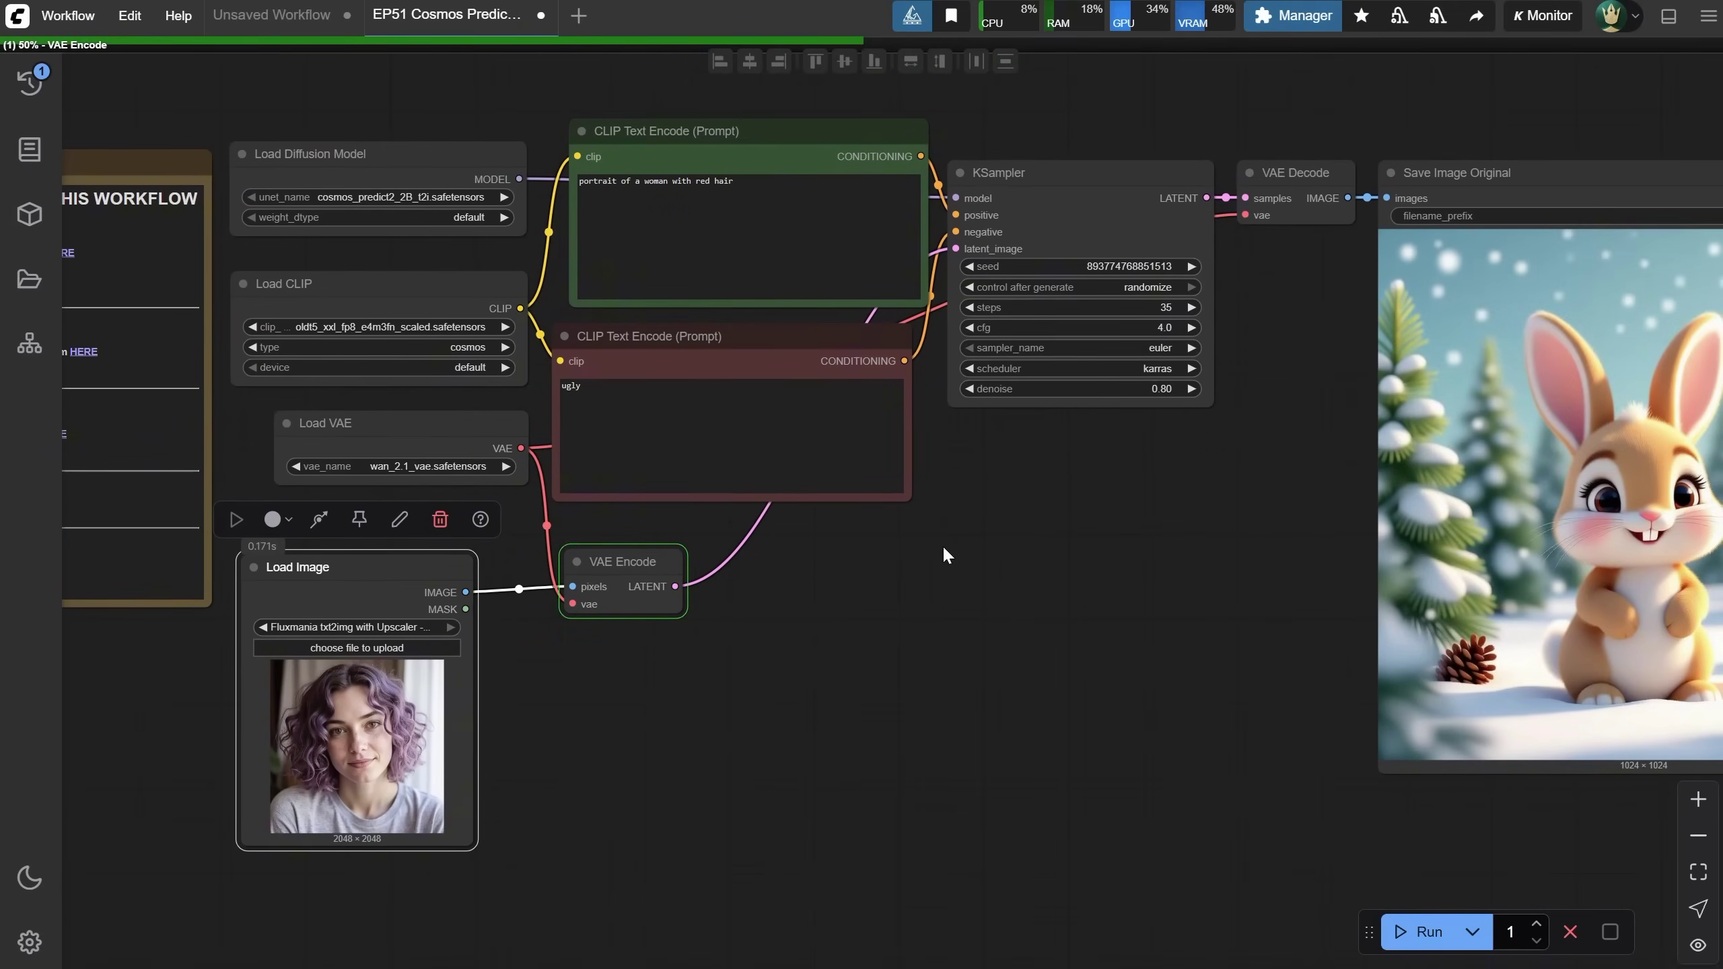
pyautogui.moveTo(399, 567); pyautogui.dragTo(434, 566)
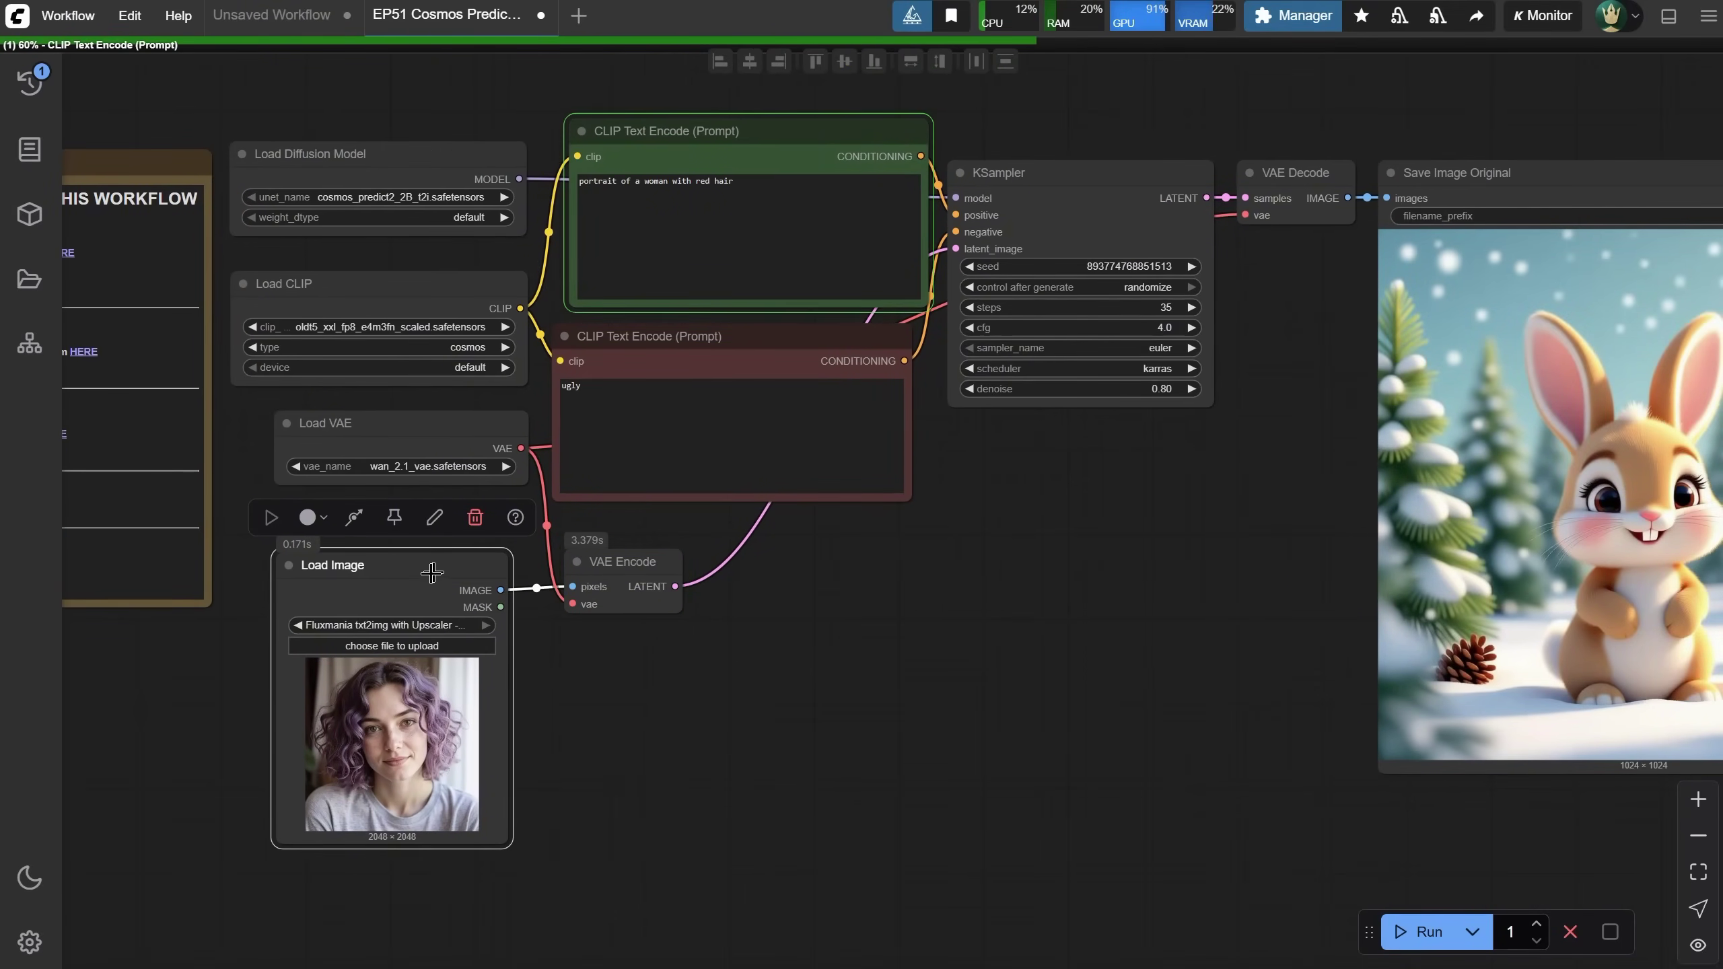
pyautogui.moveTo(1023, 407); pyautogui.dragTo(799, 393)
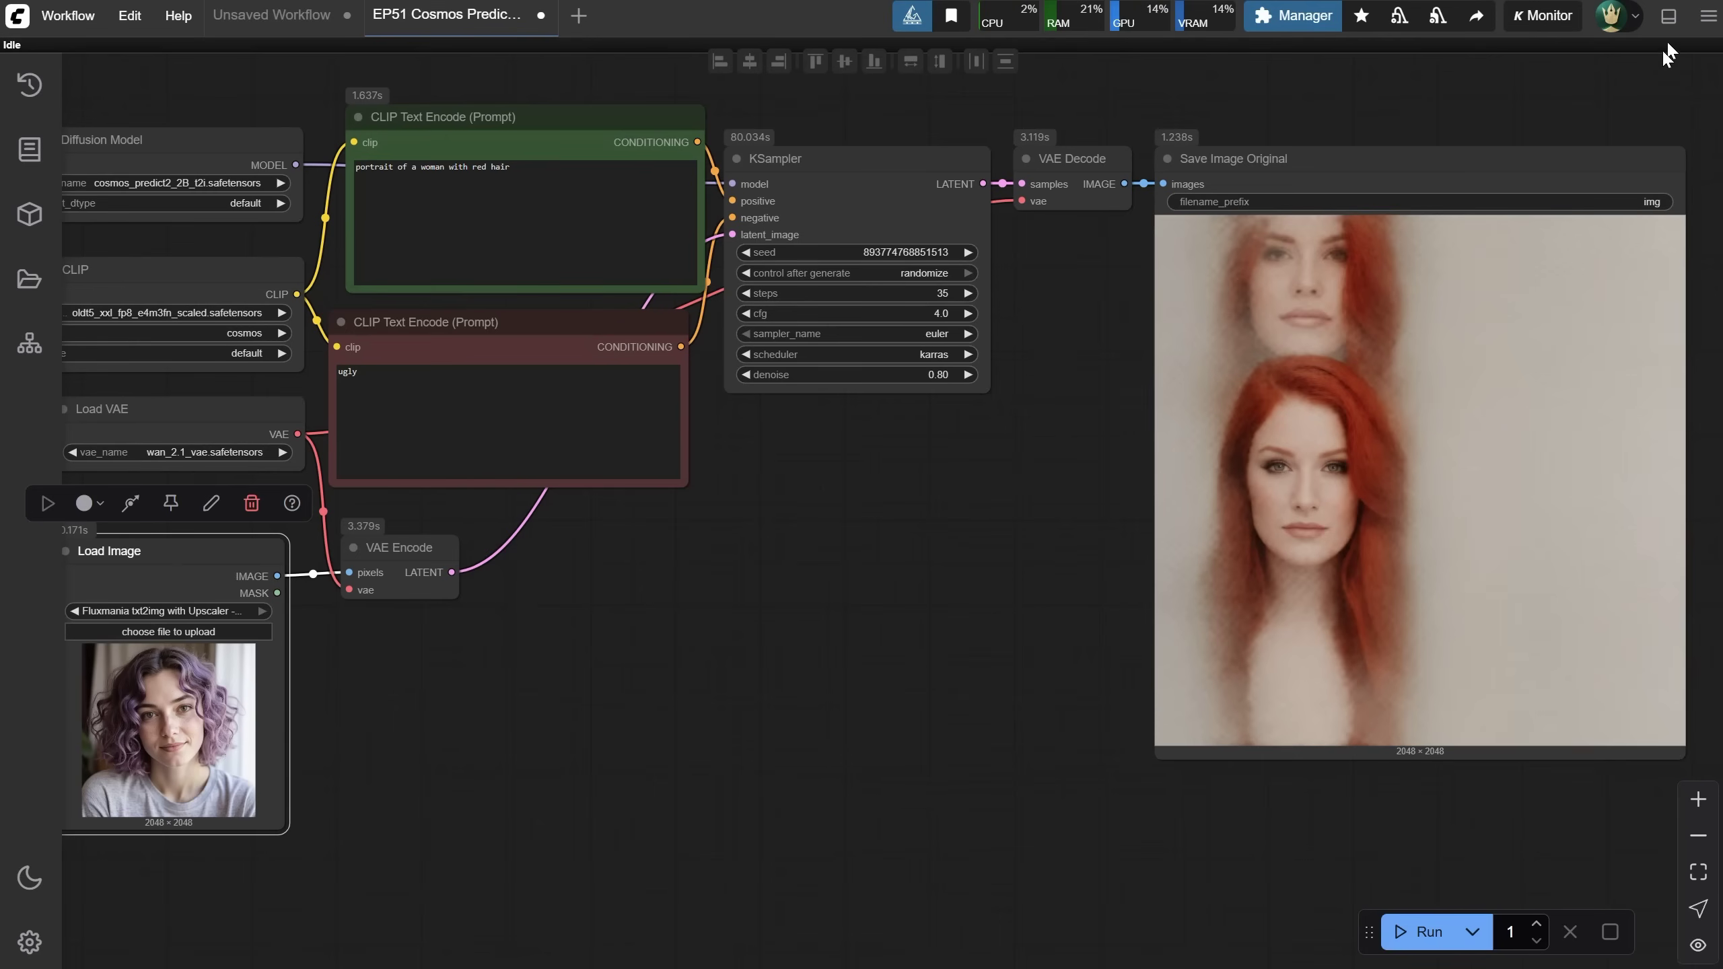
pyautogui.click(1667, 17)
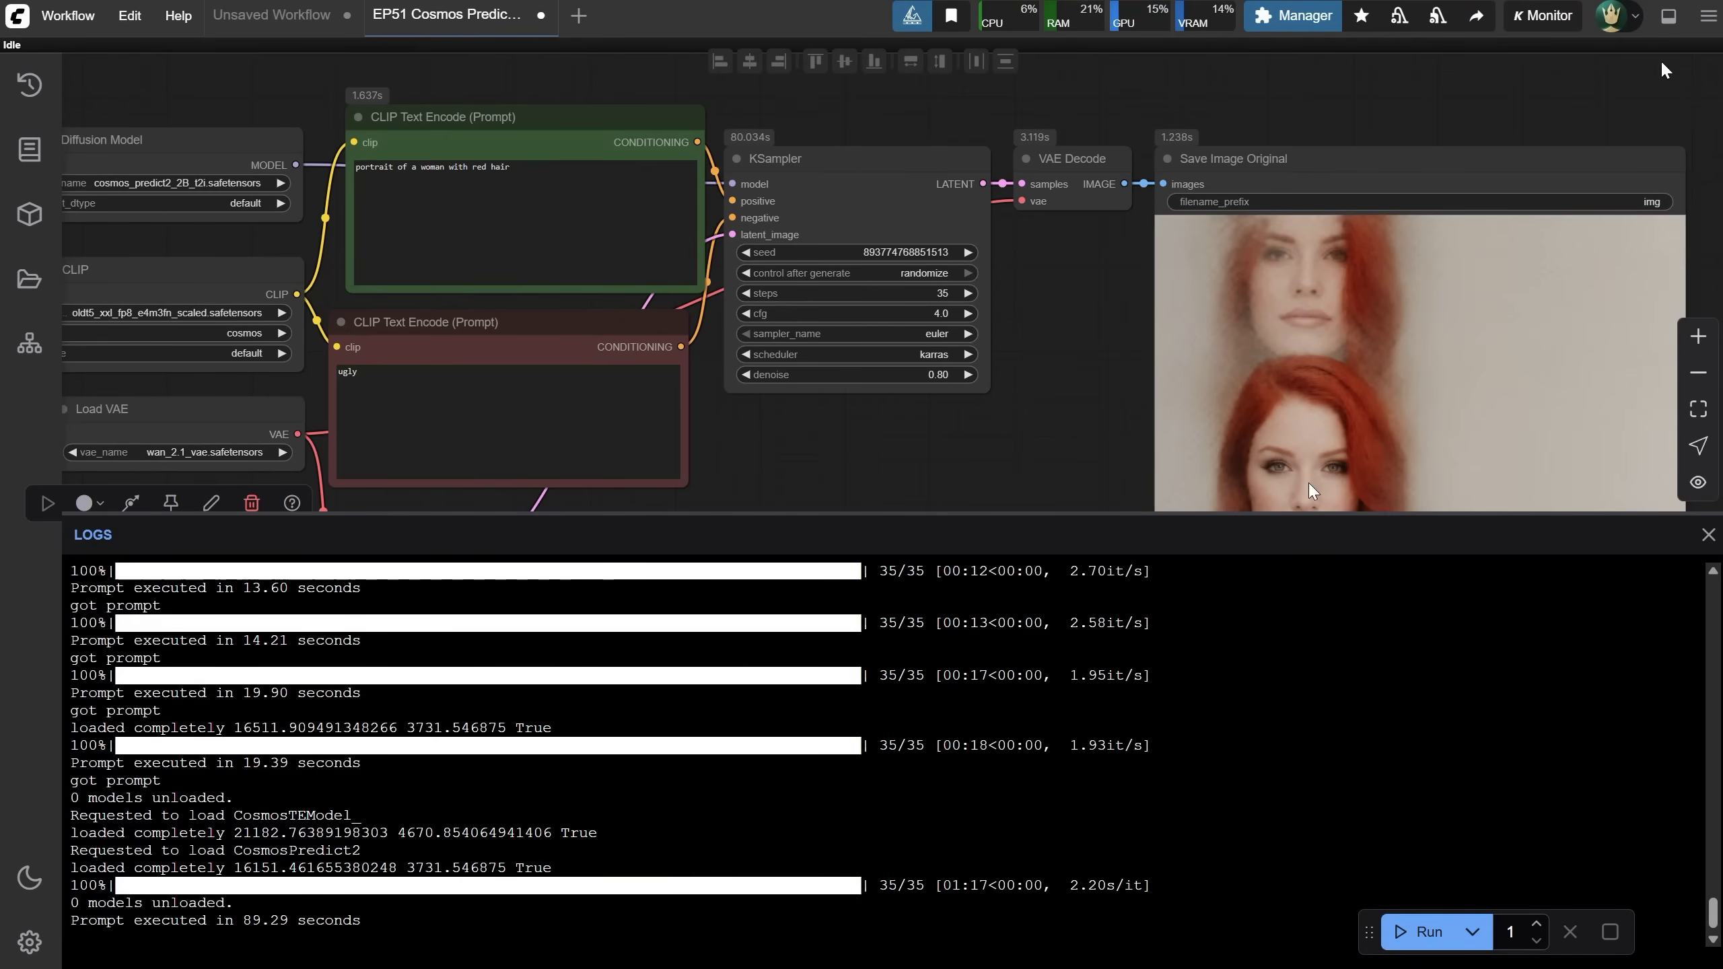
pyautogui.click(1667, 17)
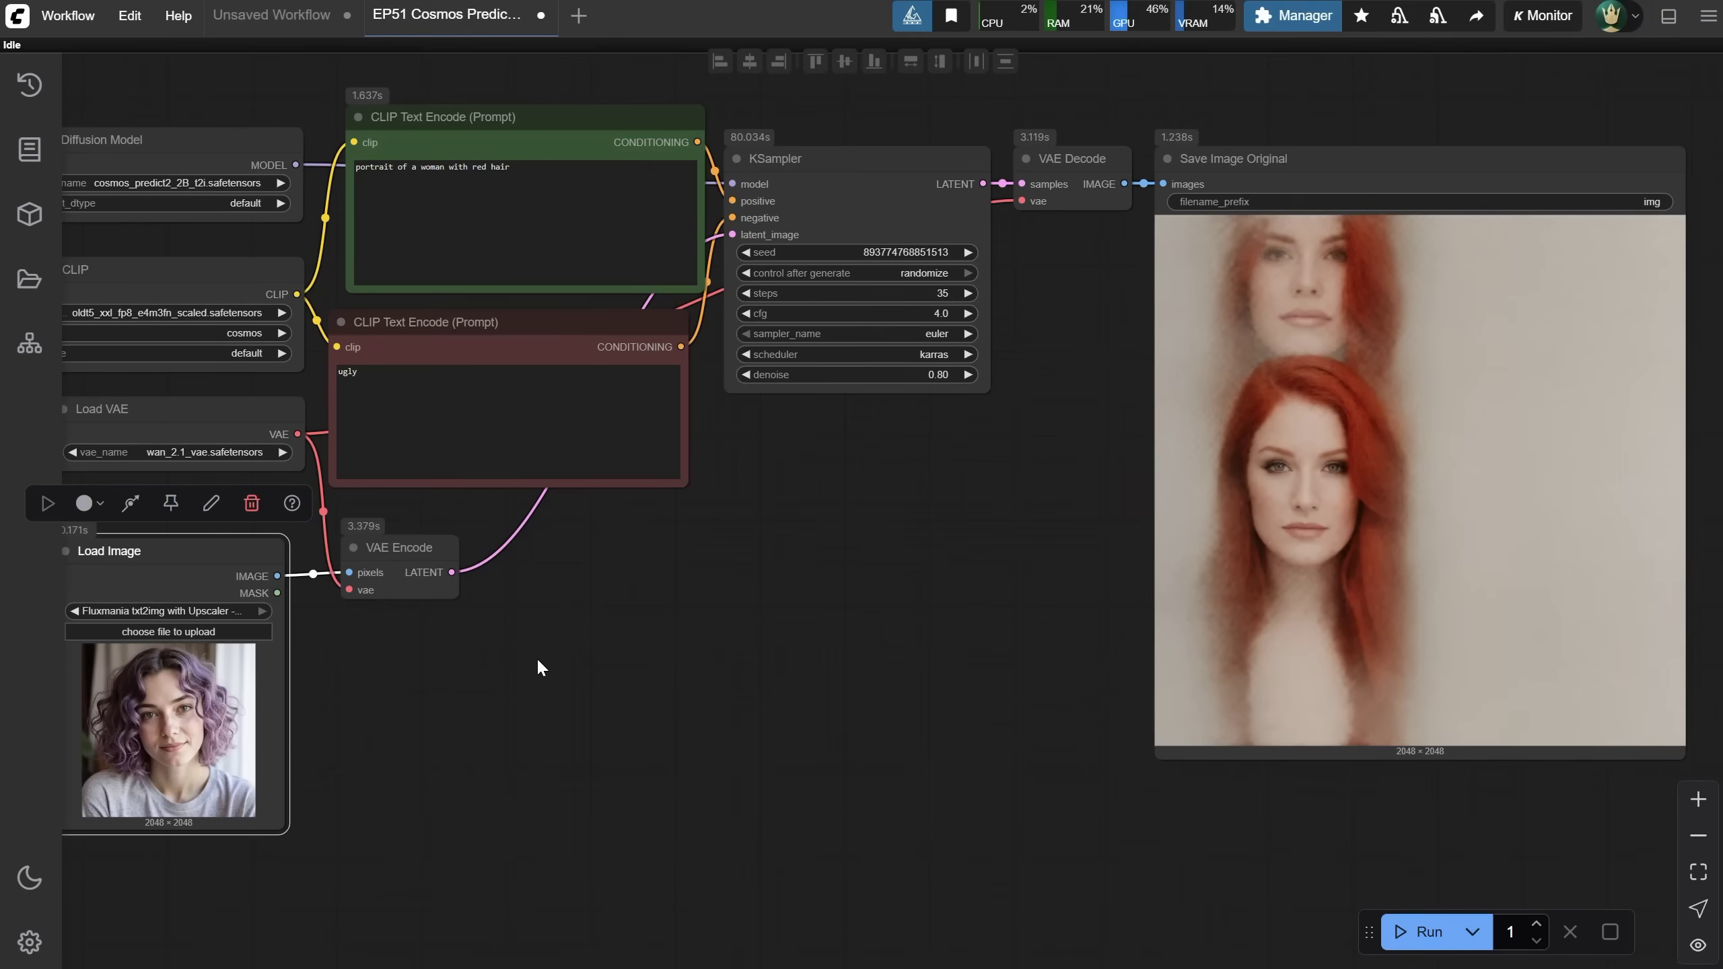
# Add an Image Scale Down To Size node beside Load Image.
pyautogui.moveTo(538, 665); pyautogui.dragTo(1181, 654)
pyautogui.moveTo(881, 569); pyautogui.dragTo(609, 616)
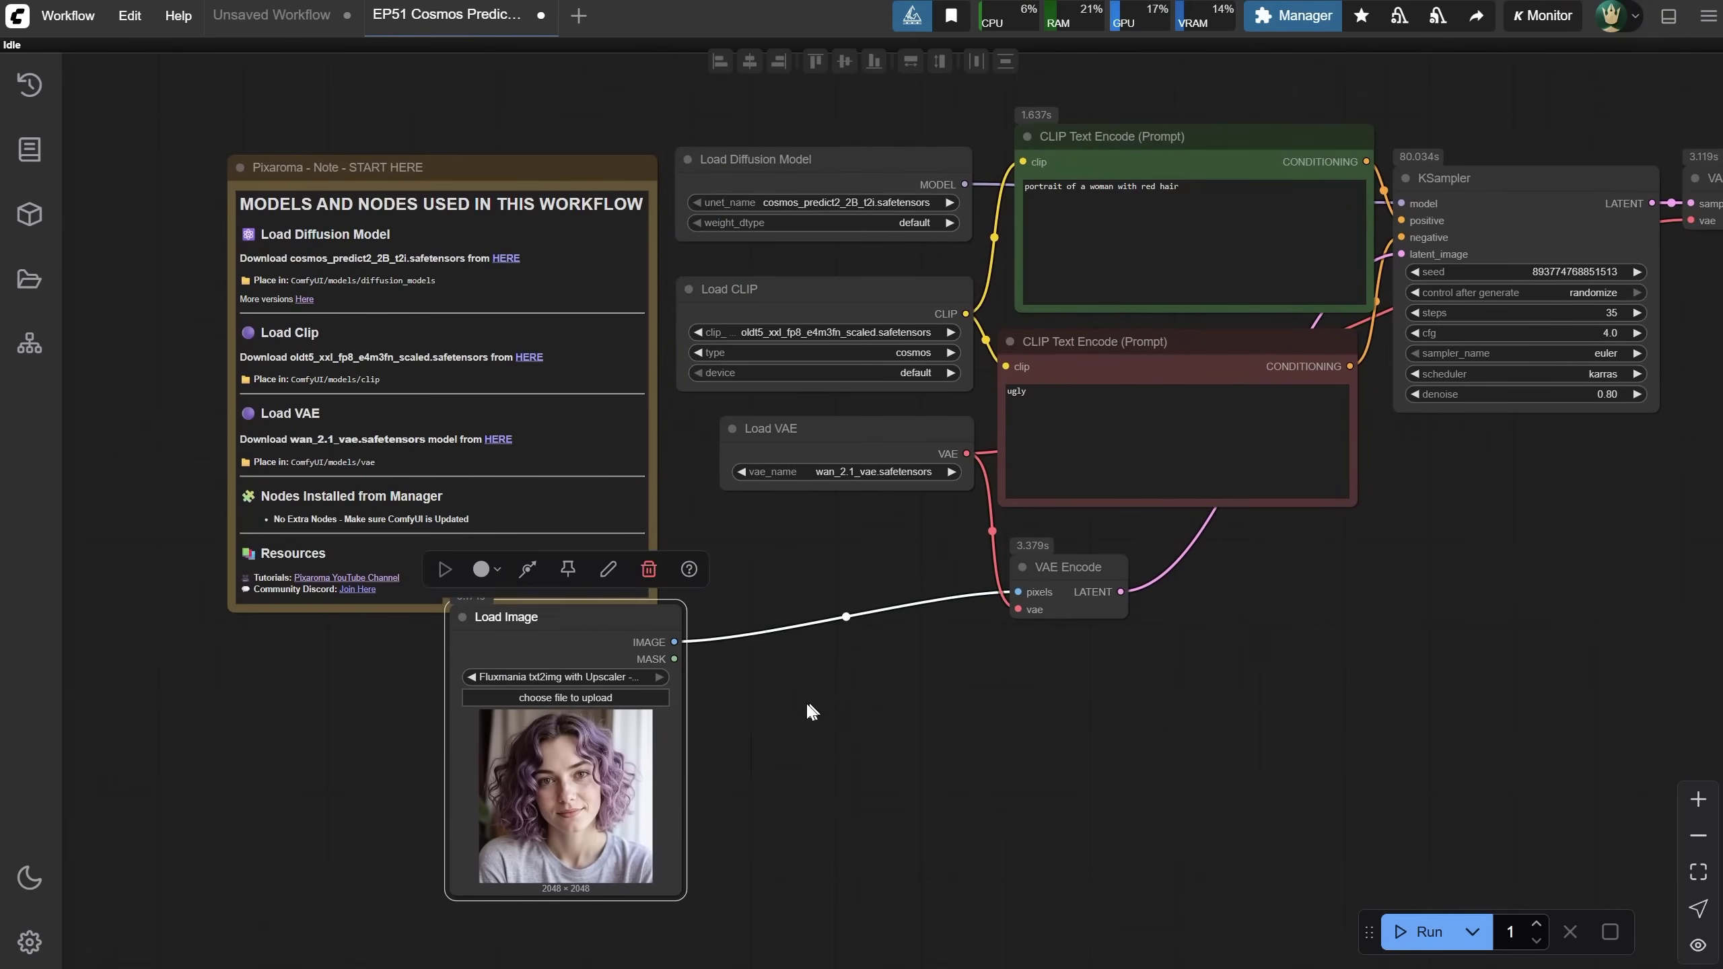
pyautogui.doubleClick(807, 704)
pyautogui.write('scale do')
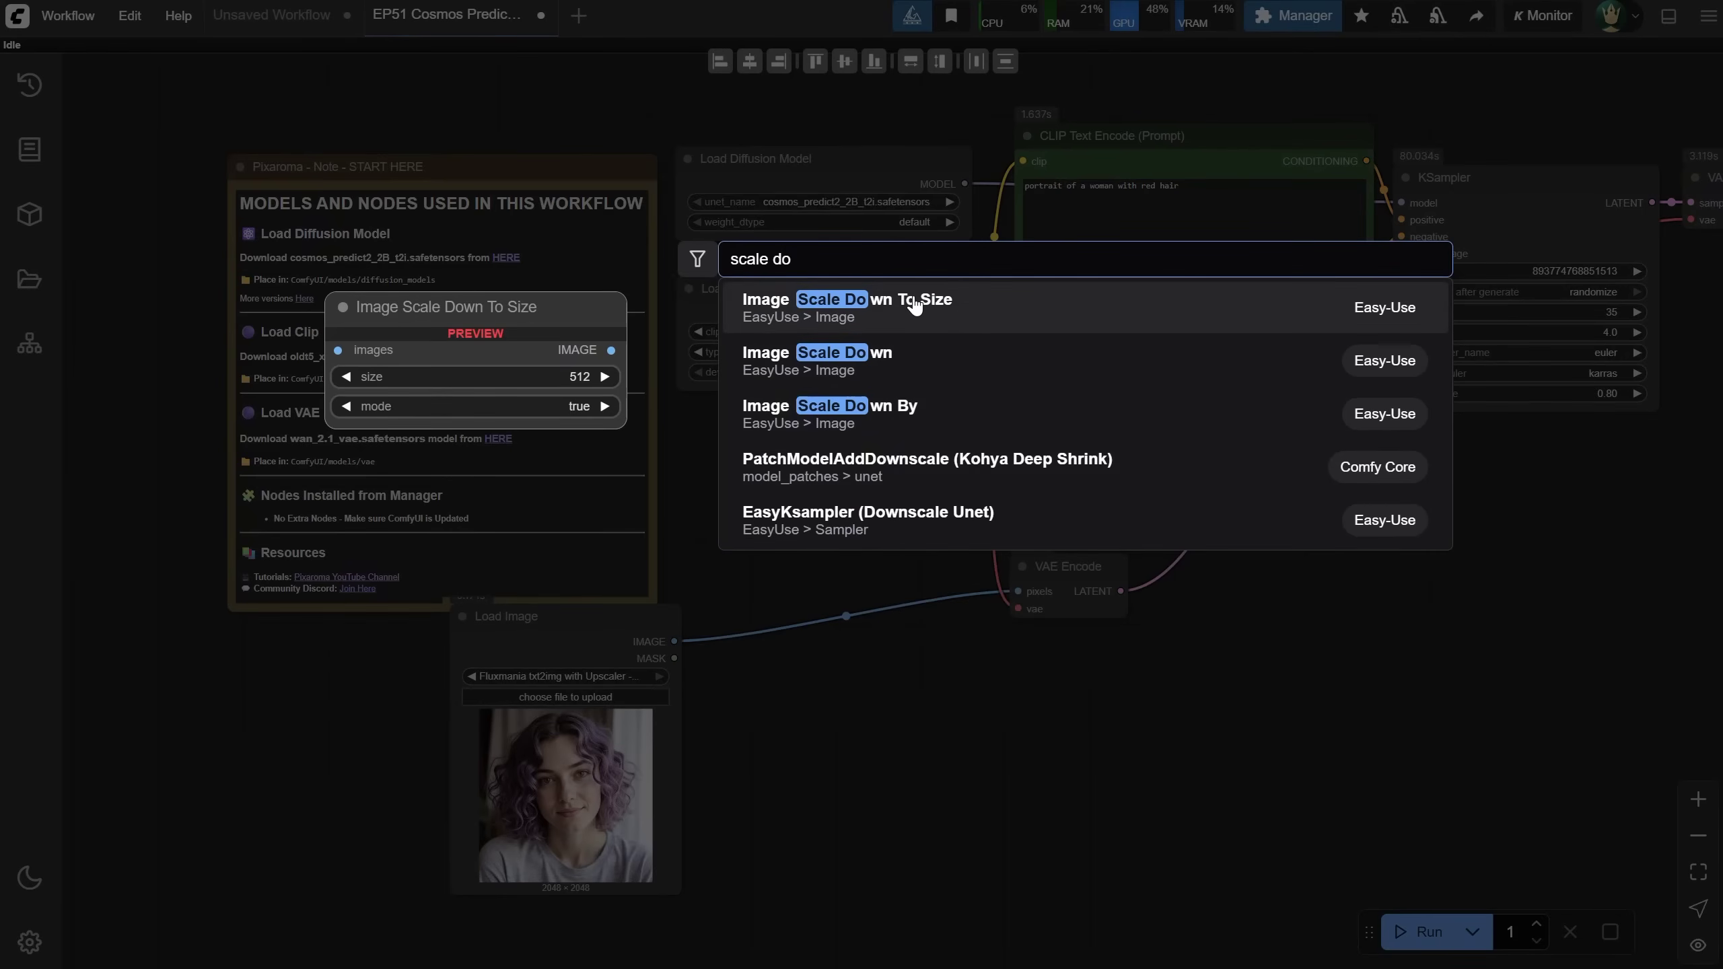
pyautogui.click(937, 303)
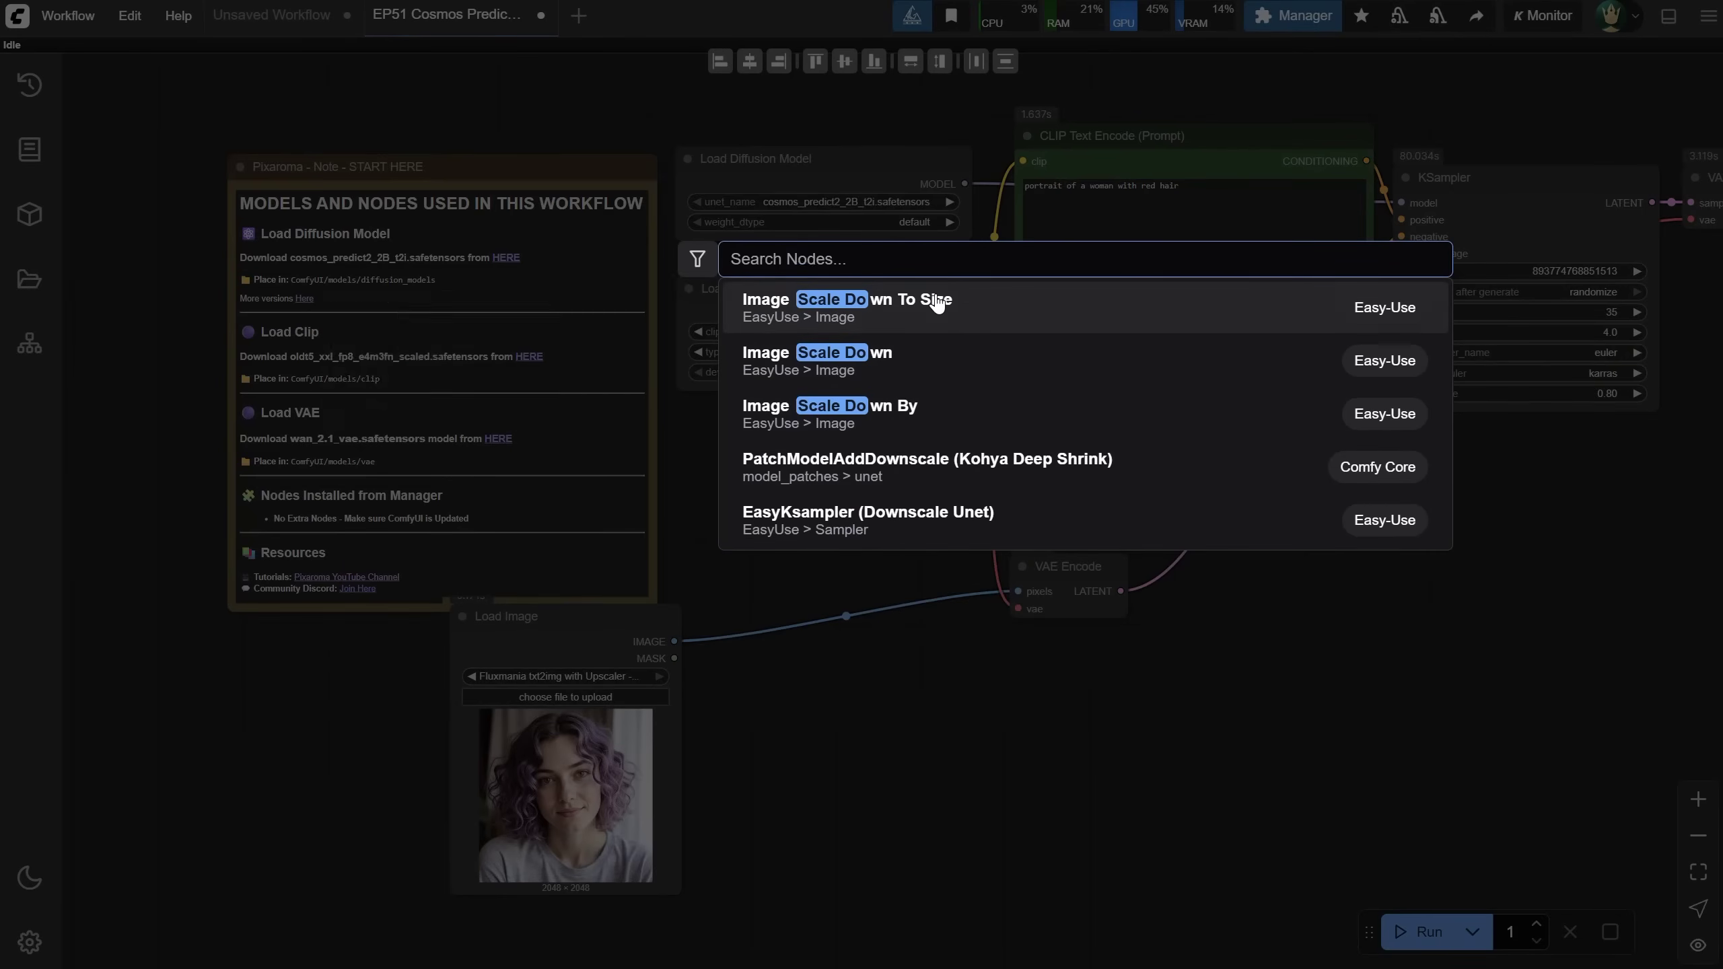
pyautogui.moveTo(834, 703); pyautogui.dragTo(834, 611)
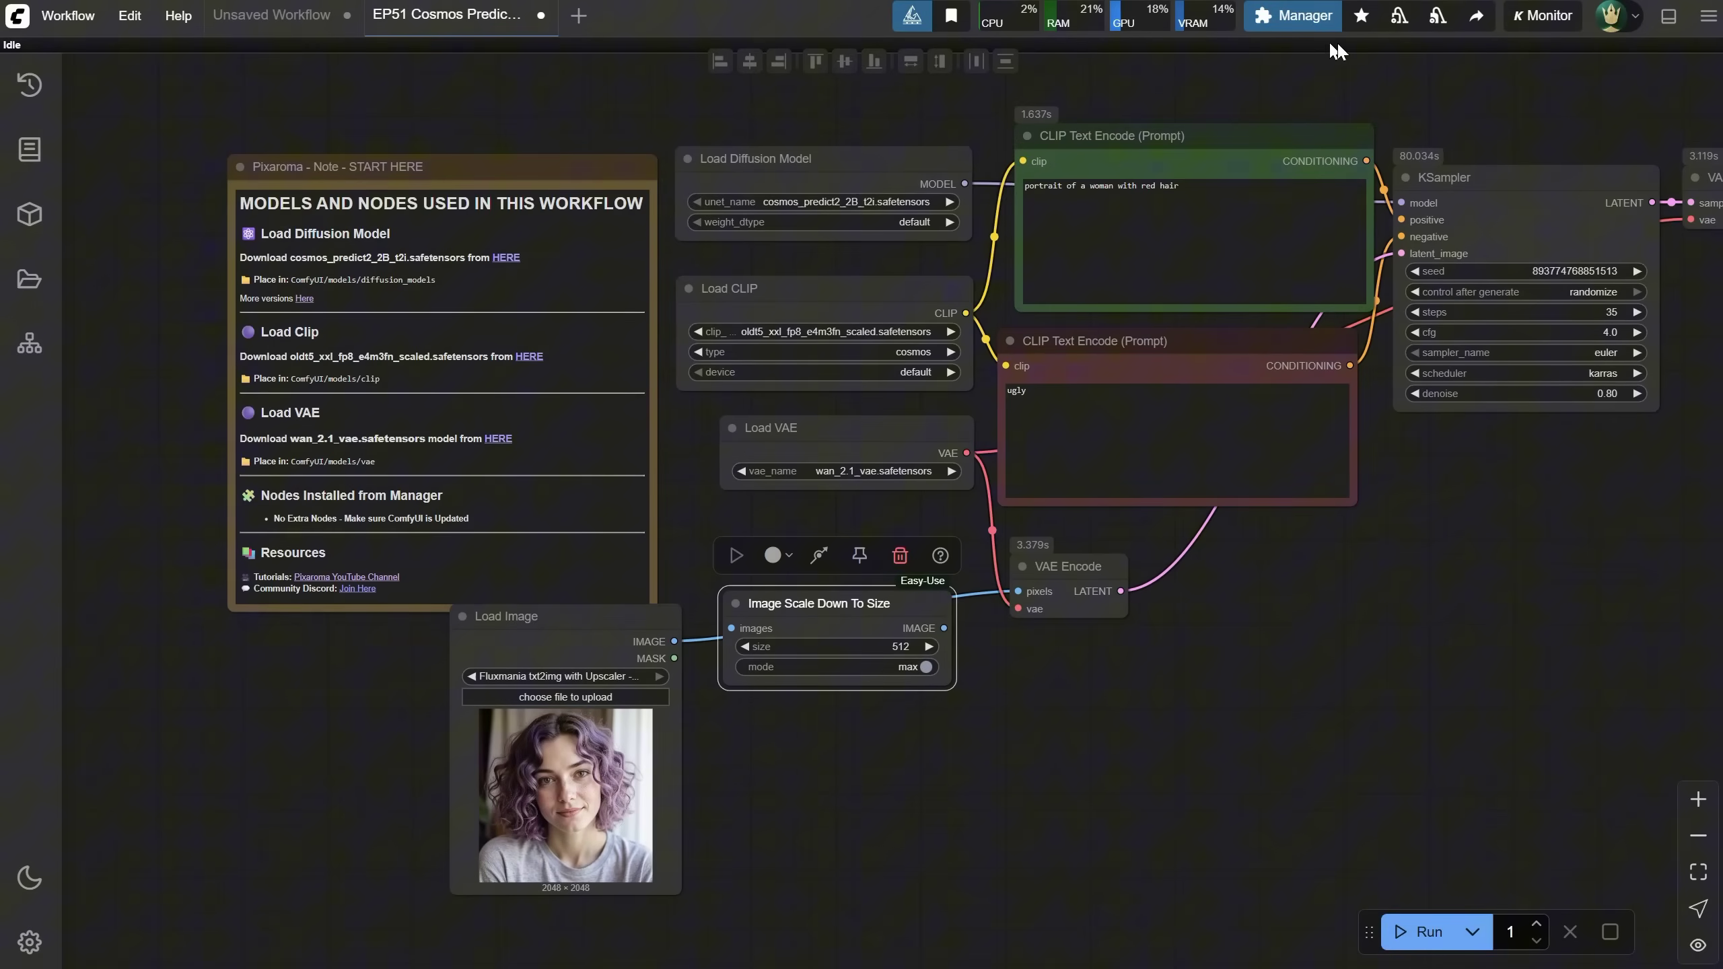
# Search the Custom Nodes Manager for the 'easy use' node pack.
pyautogui.click(1279, 19)
pyautogui.click(885, 339)
pyautogui.click(547, 140)
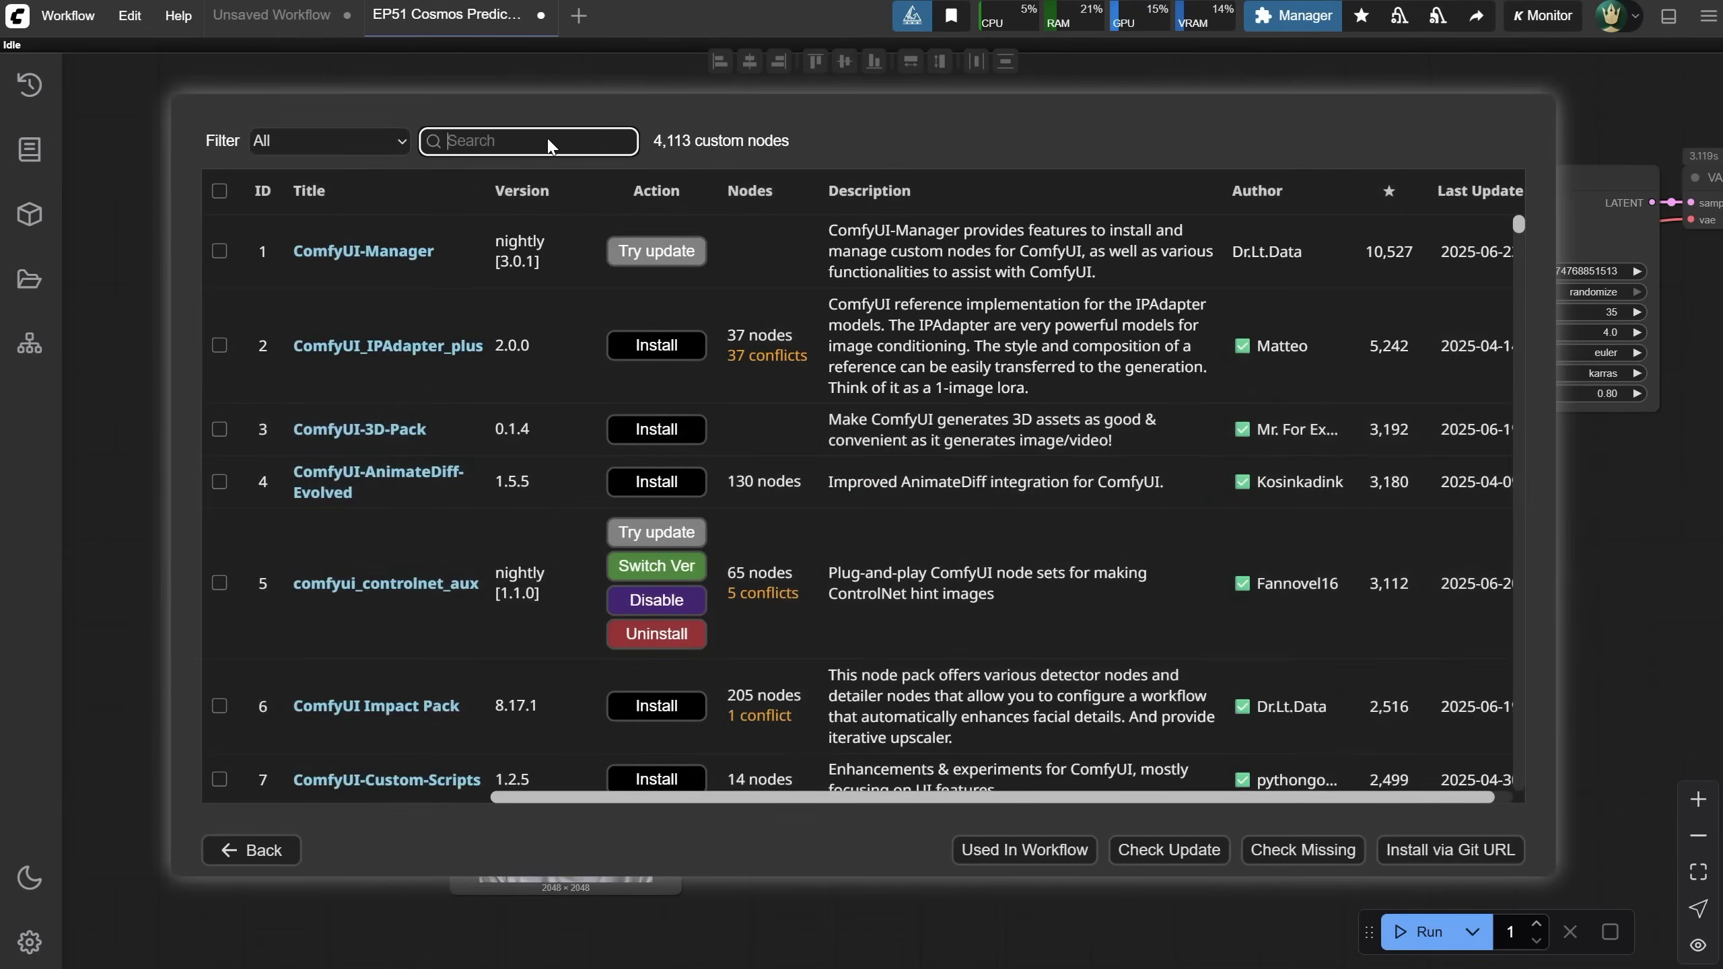
pyautogui.write('easy use')
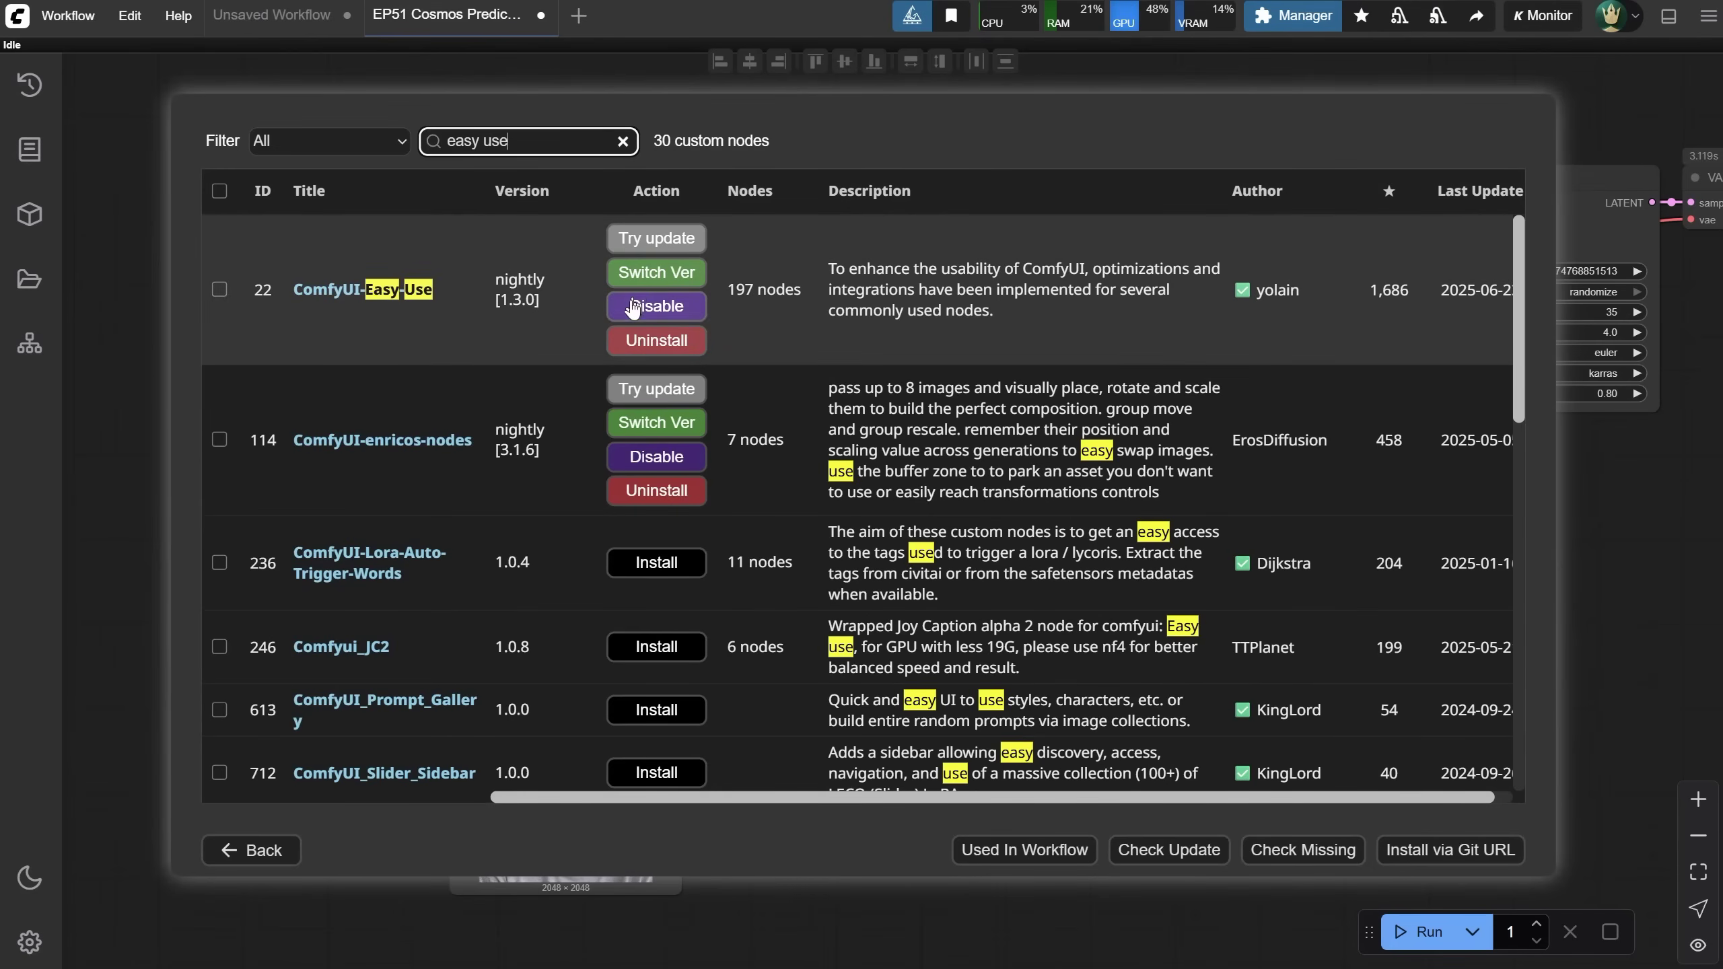
pyautogui.click(251, 850)
# Set the scale-down size to 1024 and wire it between Load Image and VAE Encode.
pyautogui.scroll(2, 814, 706)
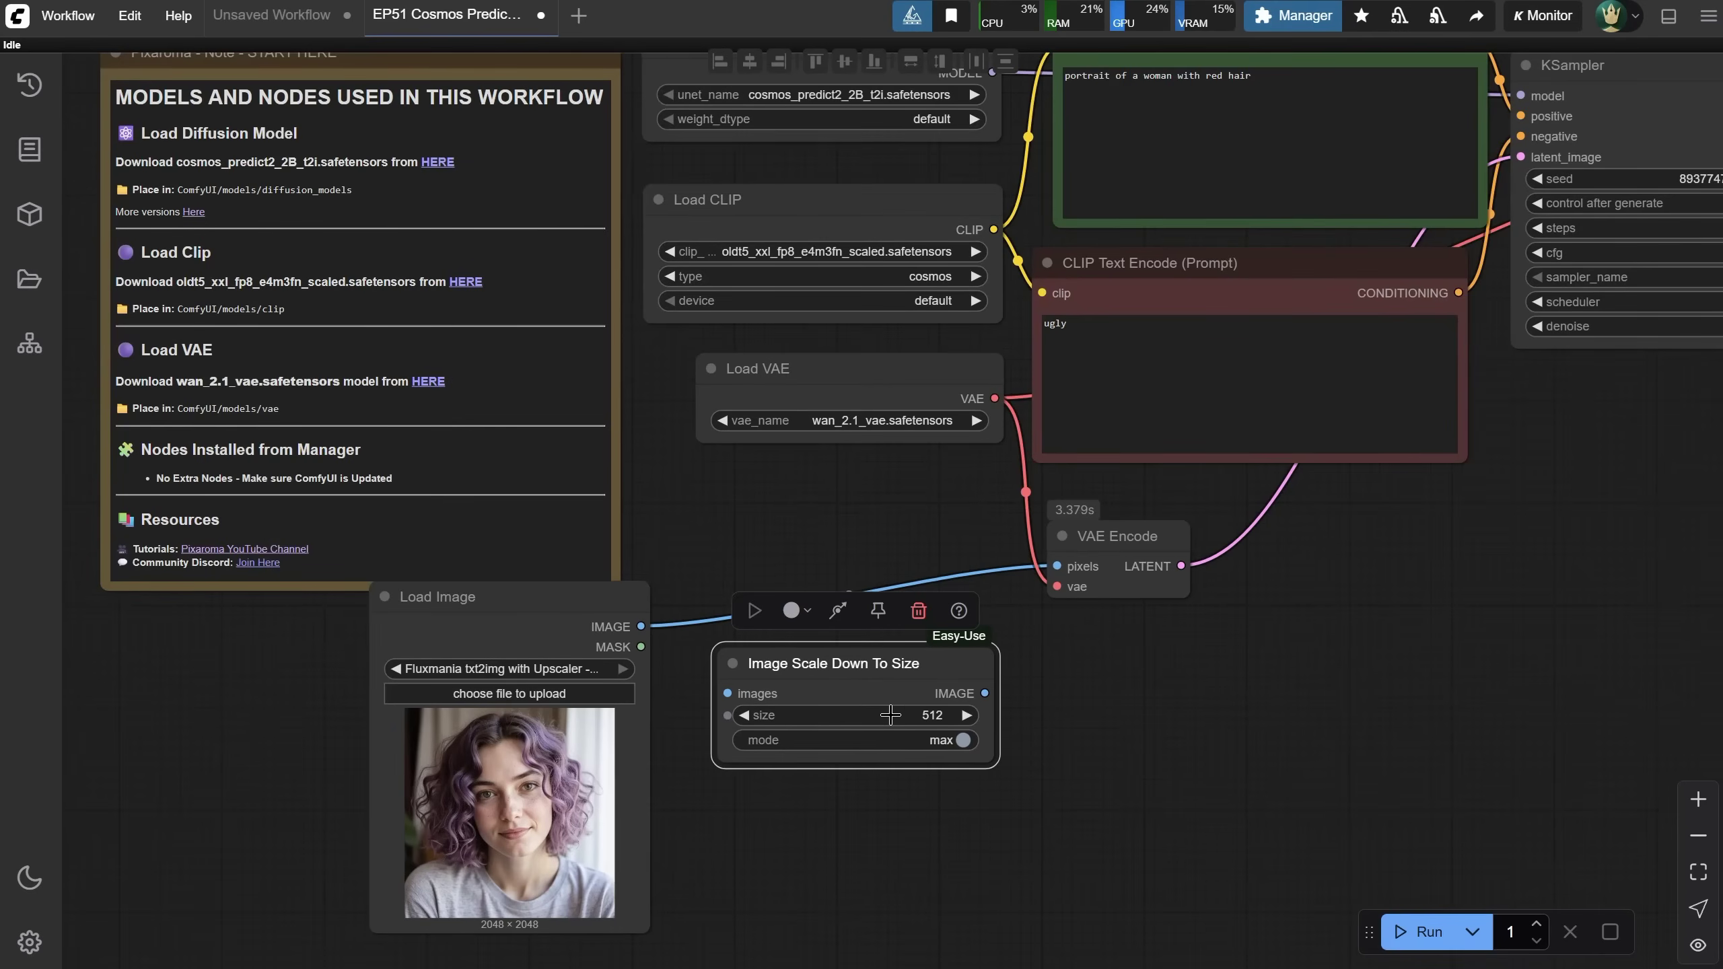
pyautogui.click(890, 715)
pyautogui.write('1024')
pyautogui.press('Return')
pyautogui.moveTo(640, 626); pyautogui.dragTo(726, 693)
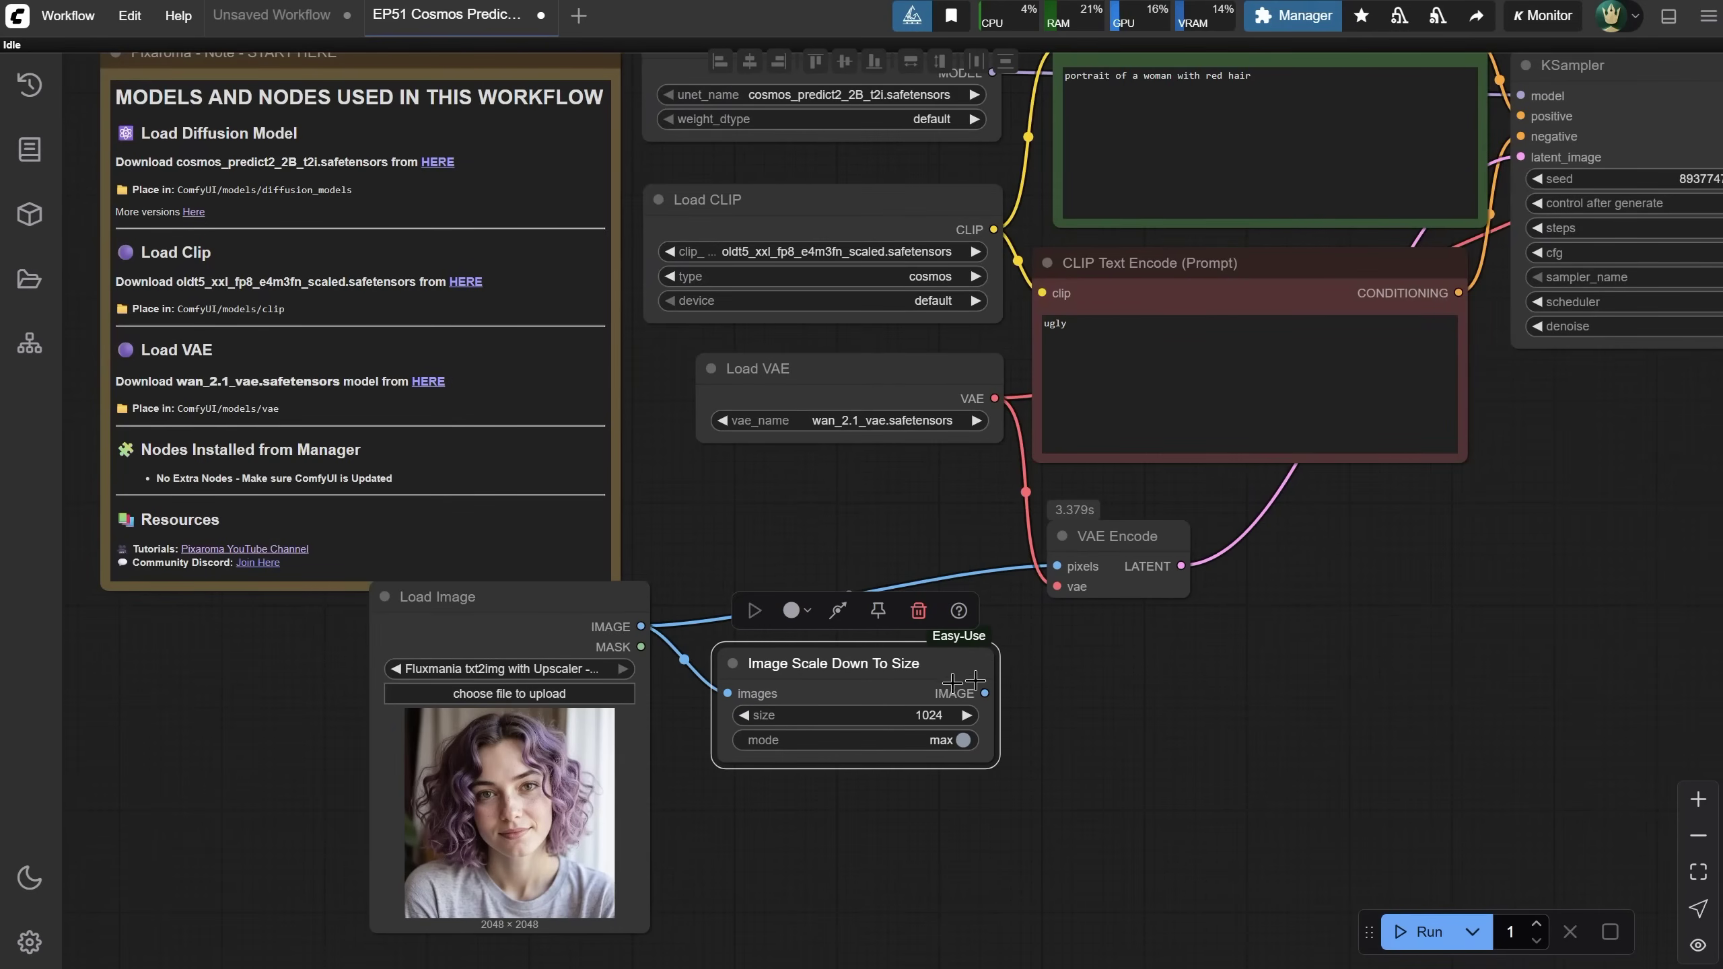
pyautogui.moveTo(984, 693); pyautogui.dragTo(1057, 566)
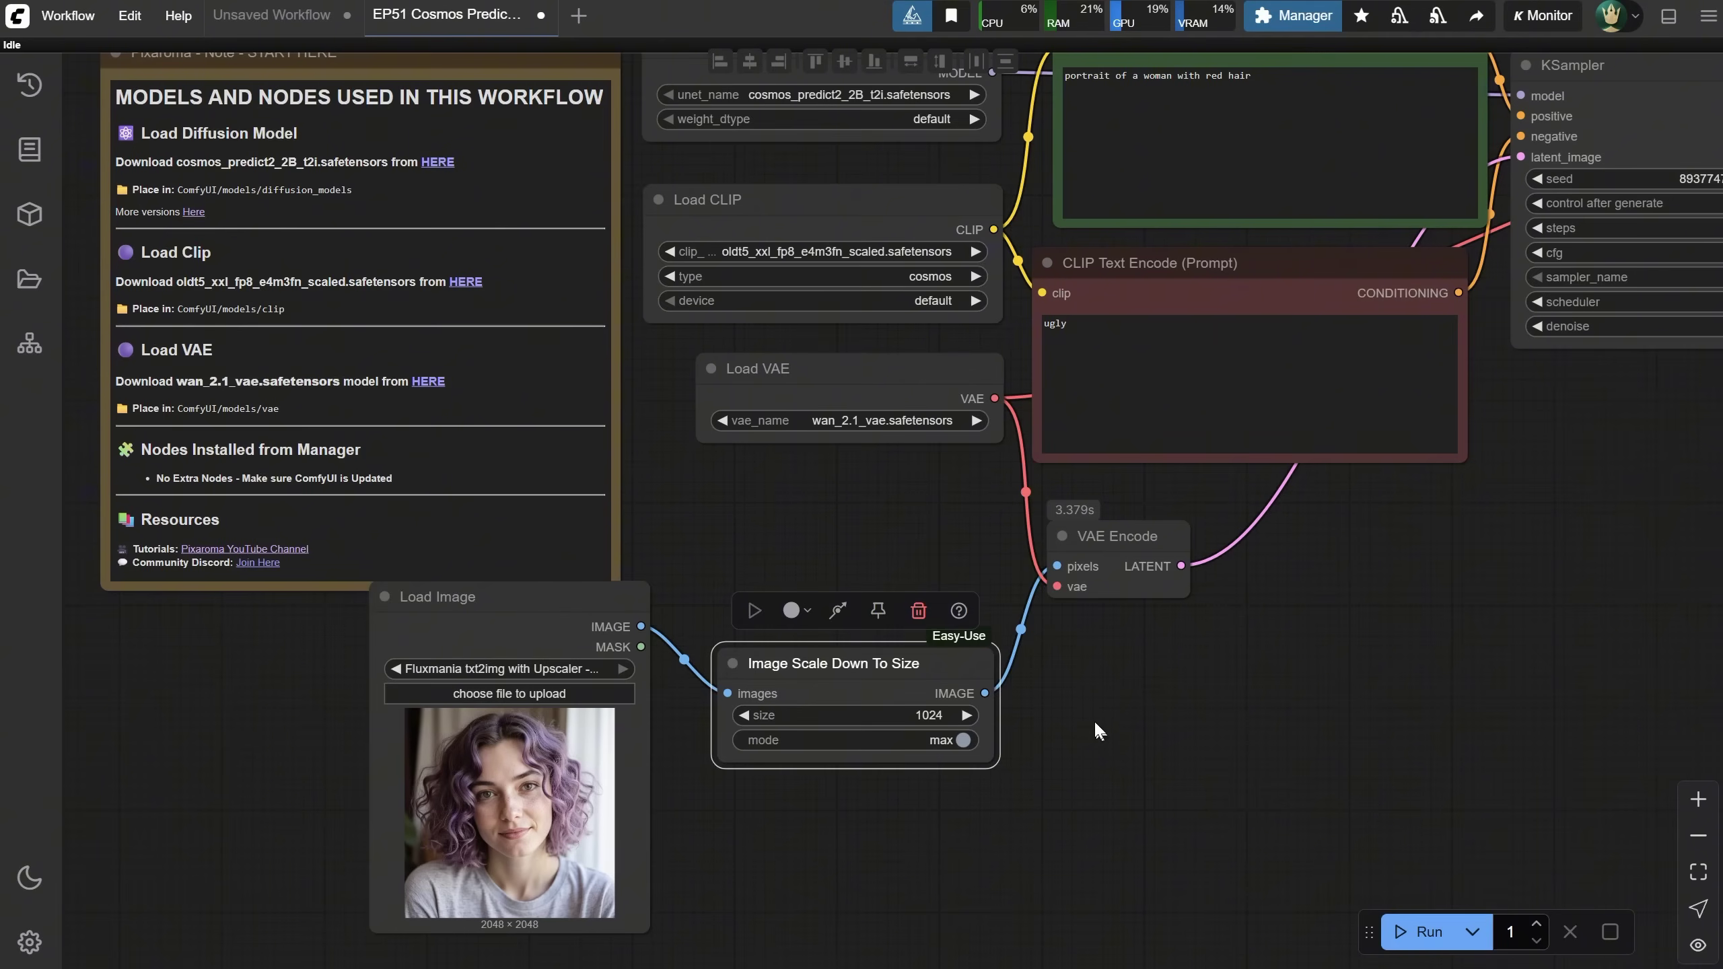
# Add a Preview Image node showing the downscaled input photo.
pyautogui.click(475, 596)
pyautogui.moveTo(679, 849); pyautogui.dragTo(569, 808)
pyautogui.moveTo(860, 579); pyautogui.dragTo(902, 662)
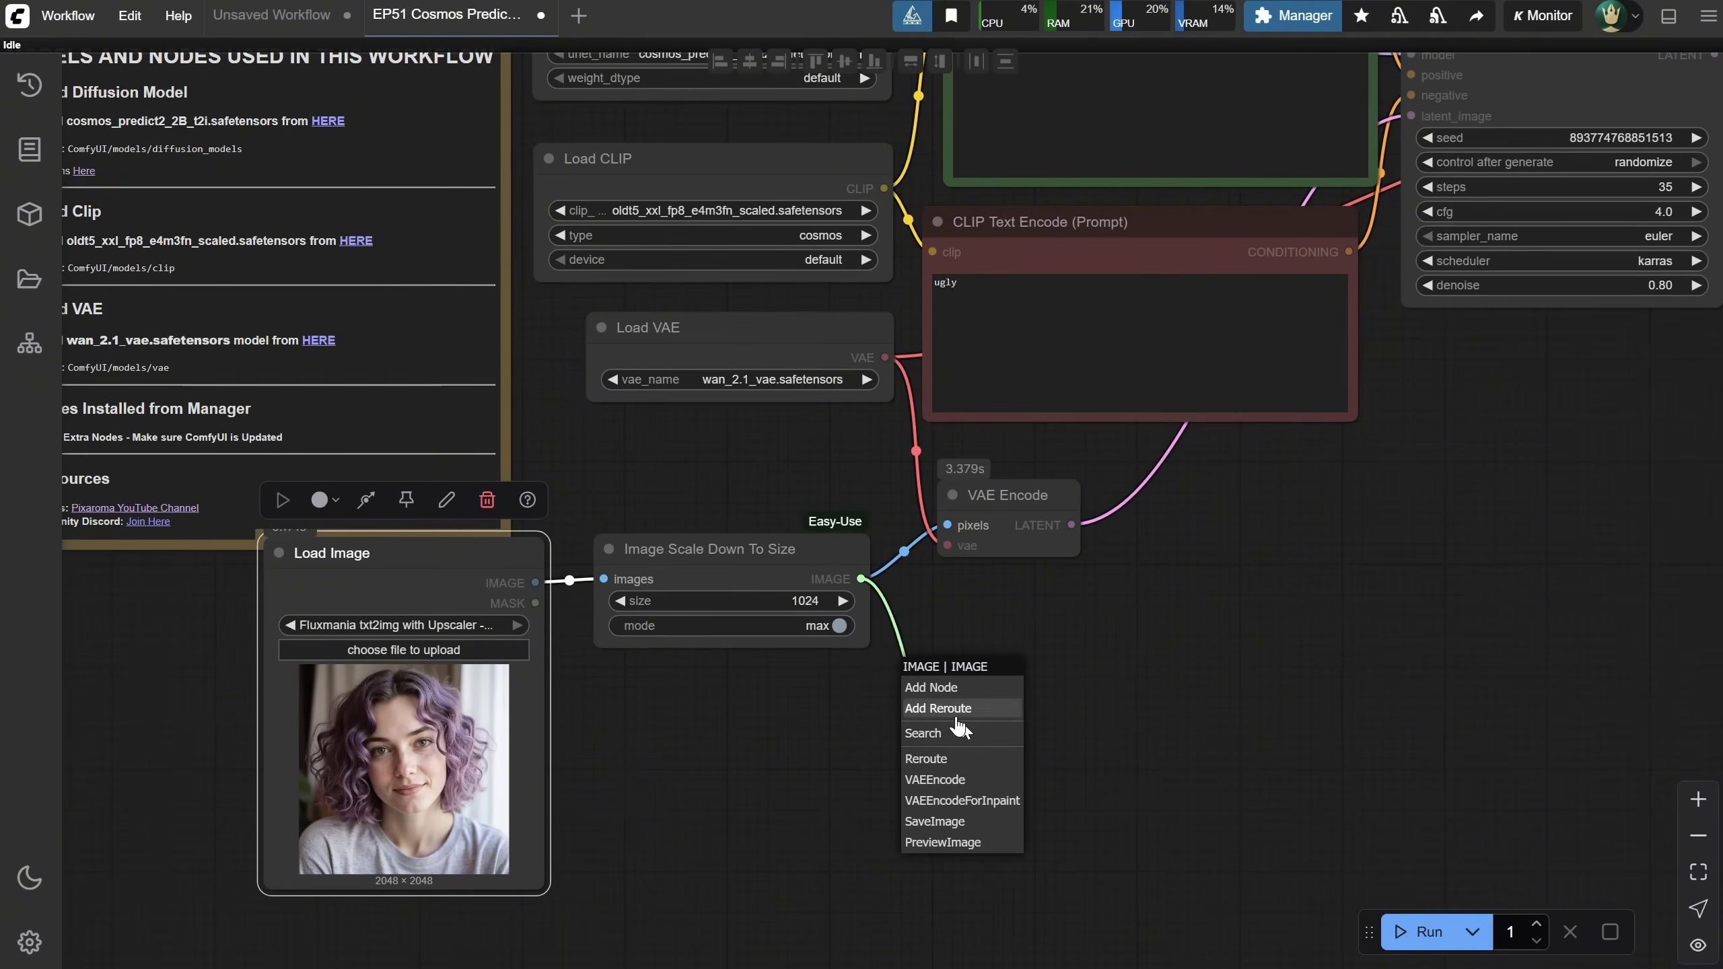
pyautogui.click(963, 844)
# Run the workflow and view the resulting 1024×1024 red-haired portrait.
pyautogui.click(1417, 932)
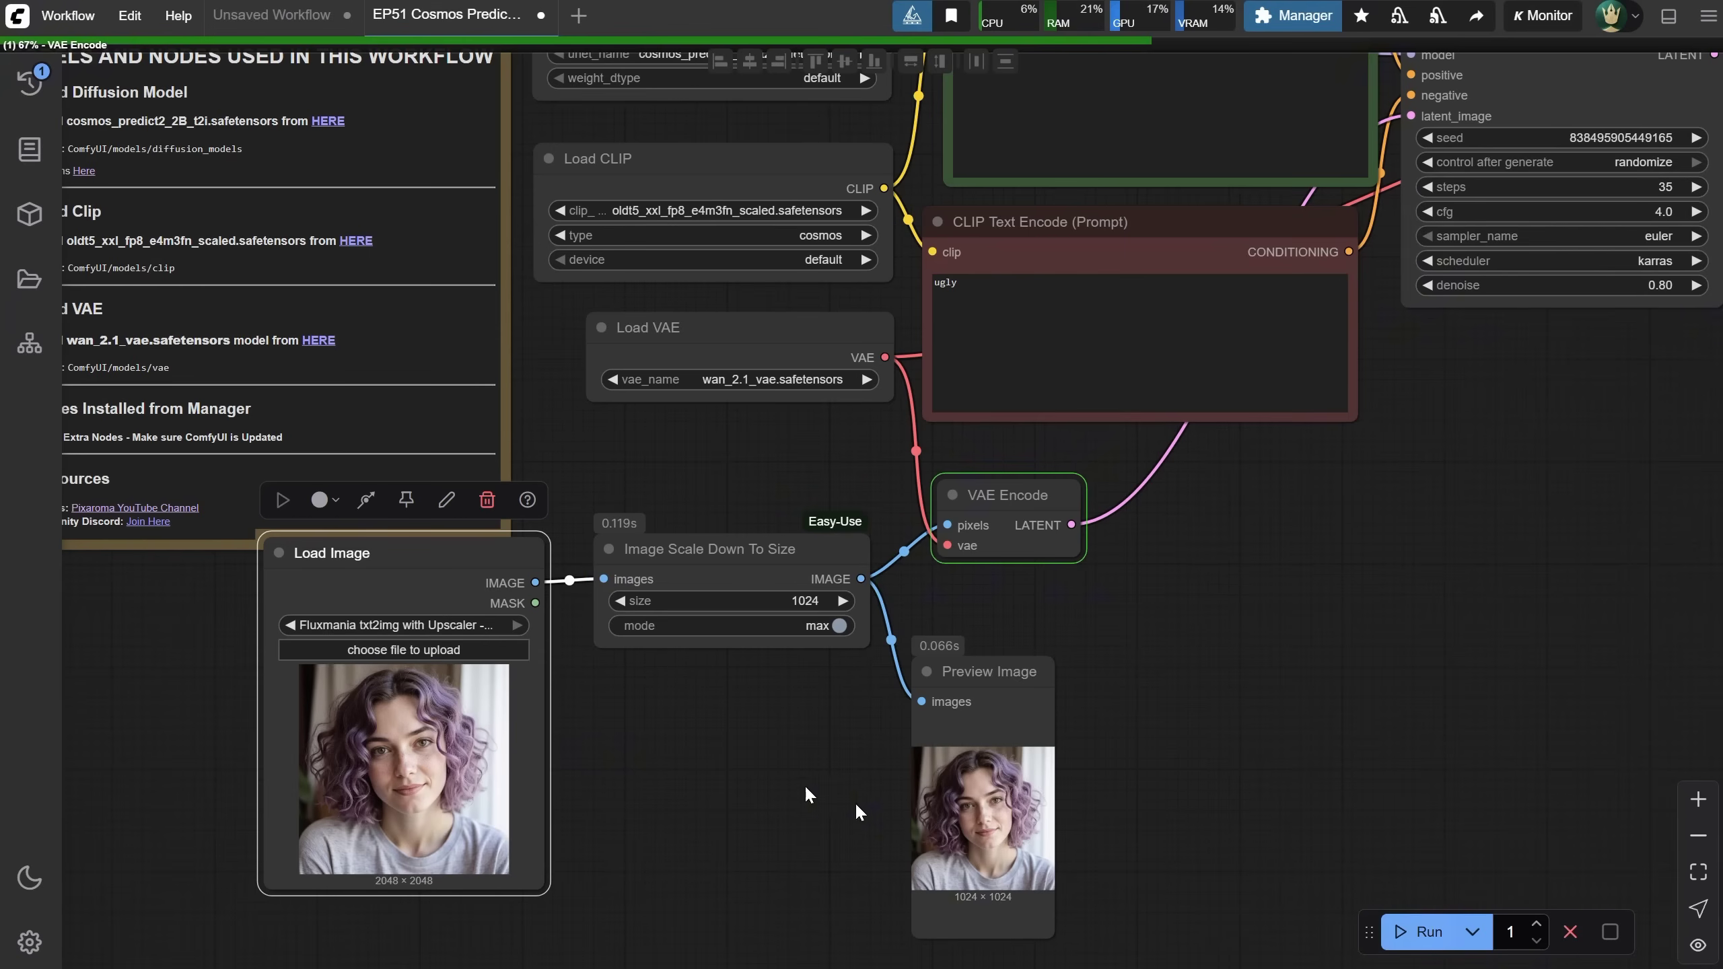
pyautogui.scroll(2, 1083, 858)
pyautogui.scroll(5, 1077, 862)
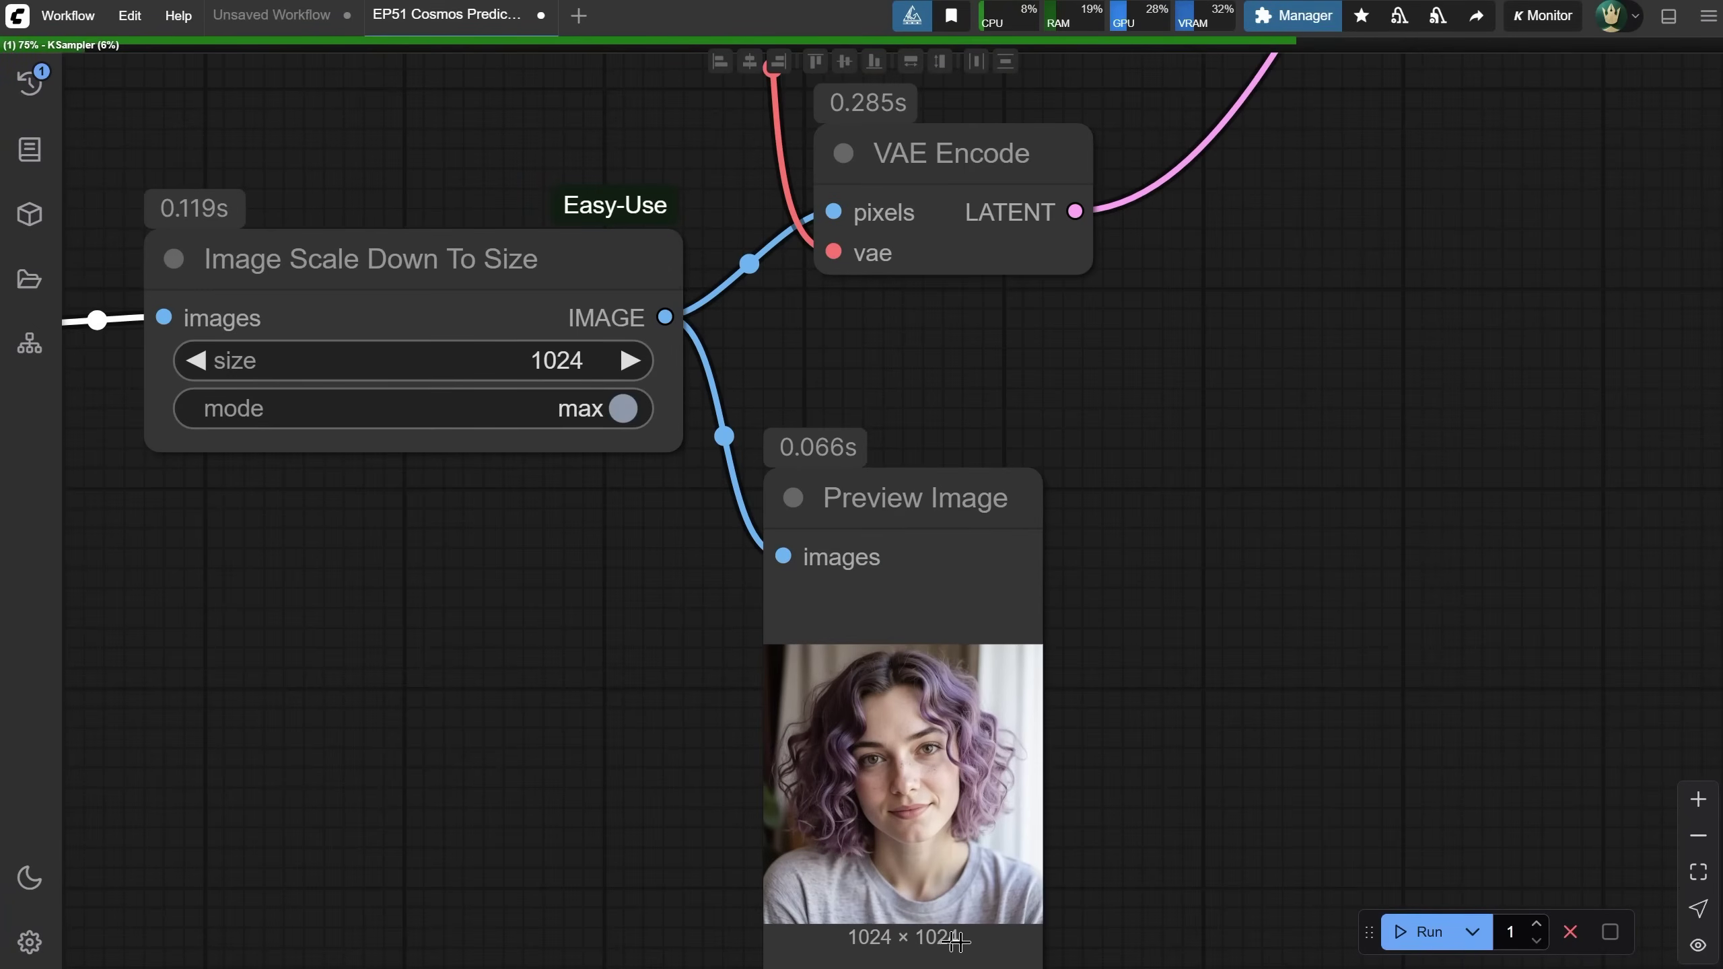
pyautogui.scroll(-6, 1089, 816)
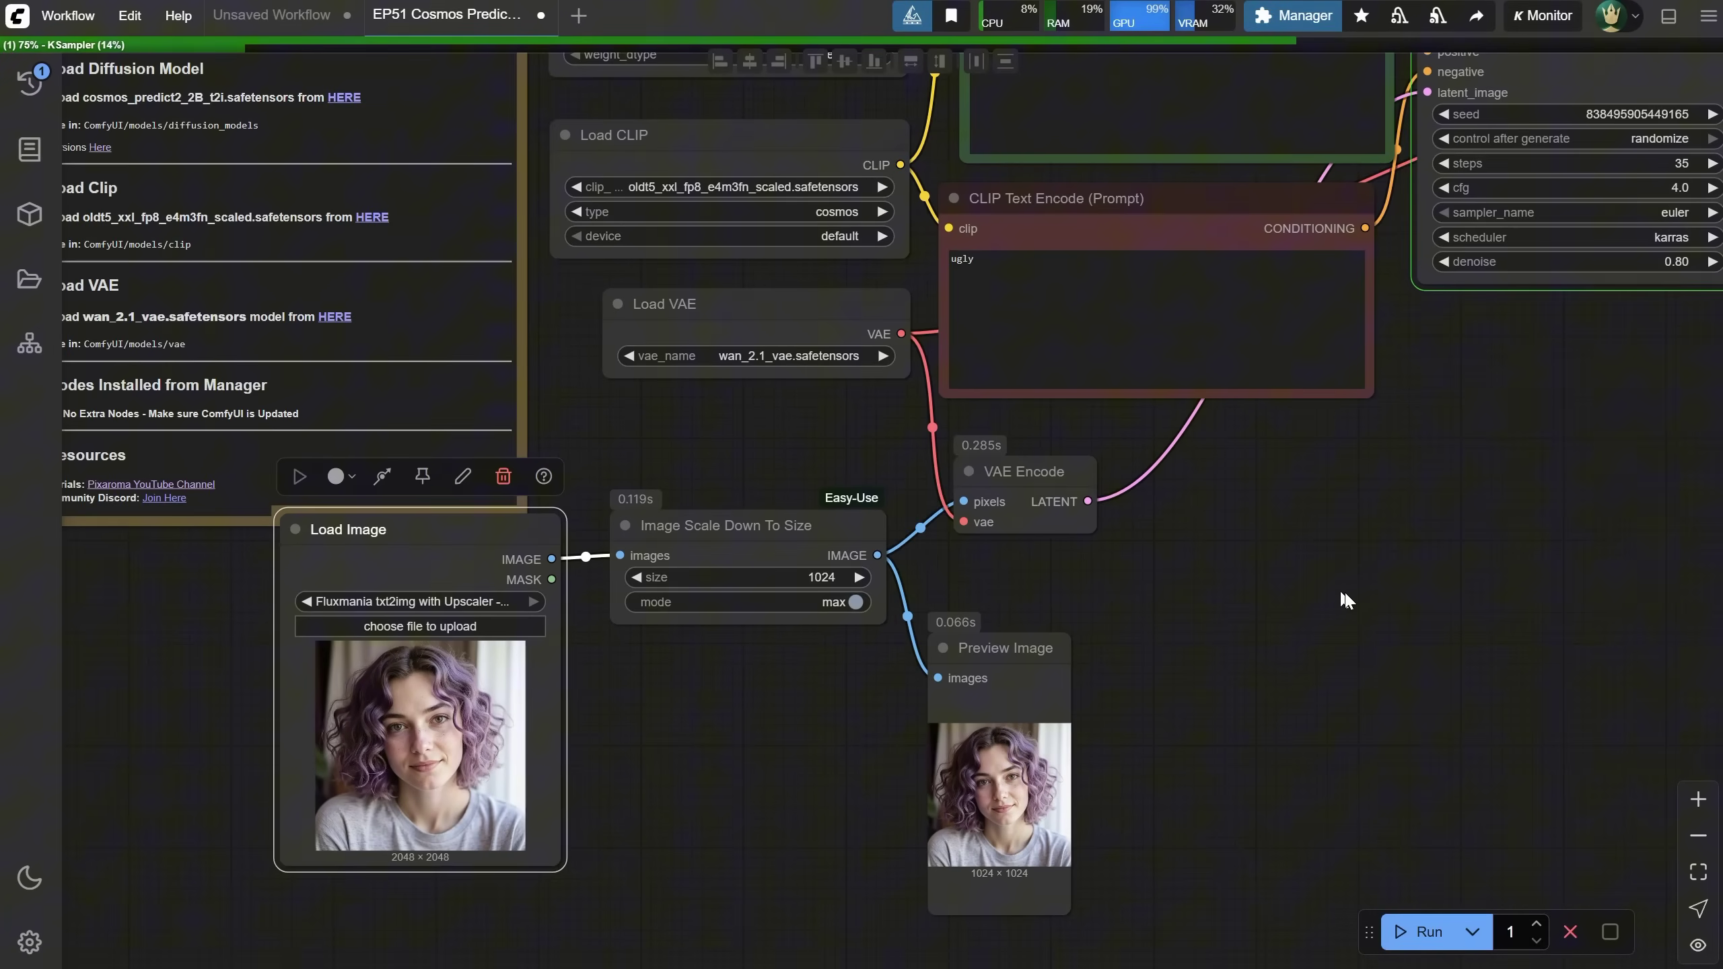
pyautogui.moveTo(1342, 594); pyautogui.dragTo(990, 745)
pyautogui.moveTo(1273, 565); pyautogui.dragTo(944, 475)
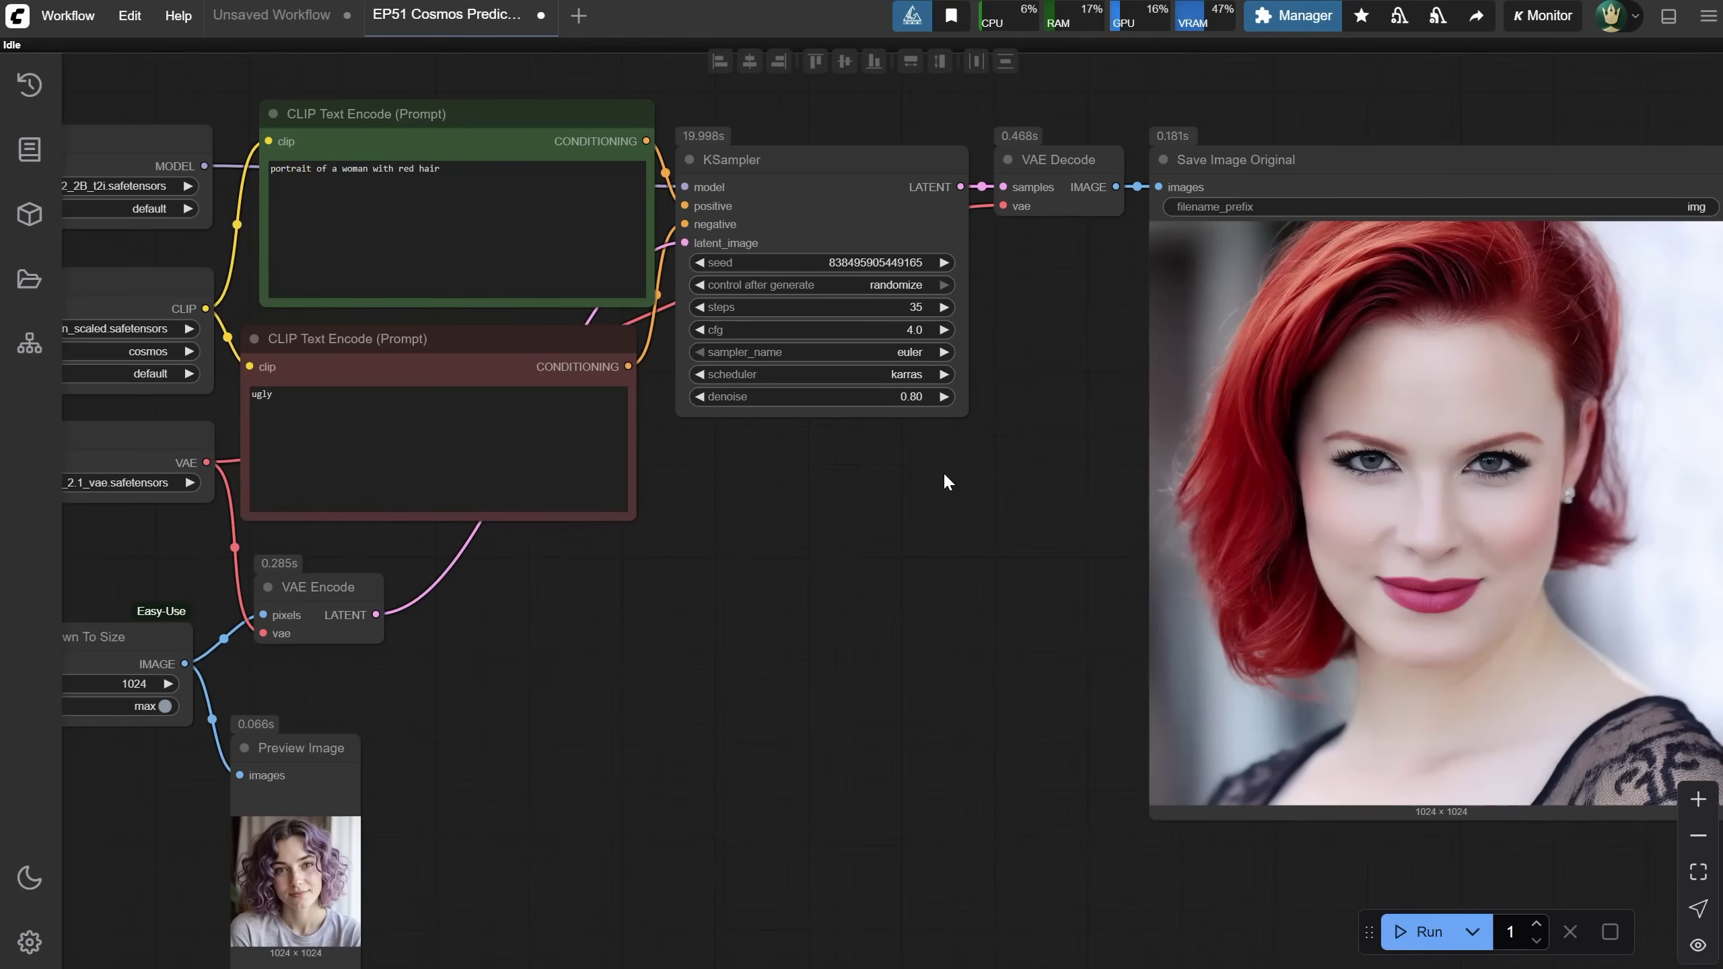
pyautogui.scroll(-3, 1076, 500)
pyautogui.moveTo(1088, 515); pyautogui.dragTo(990, 509)
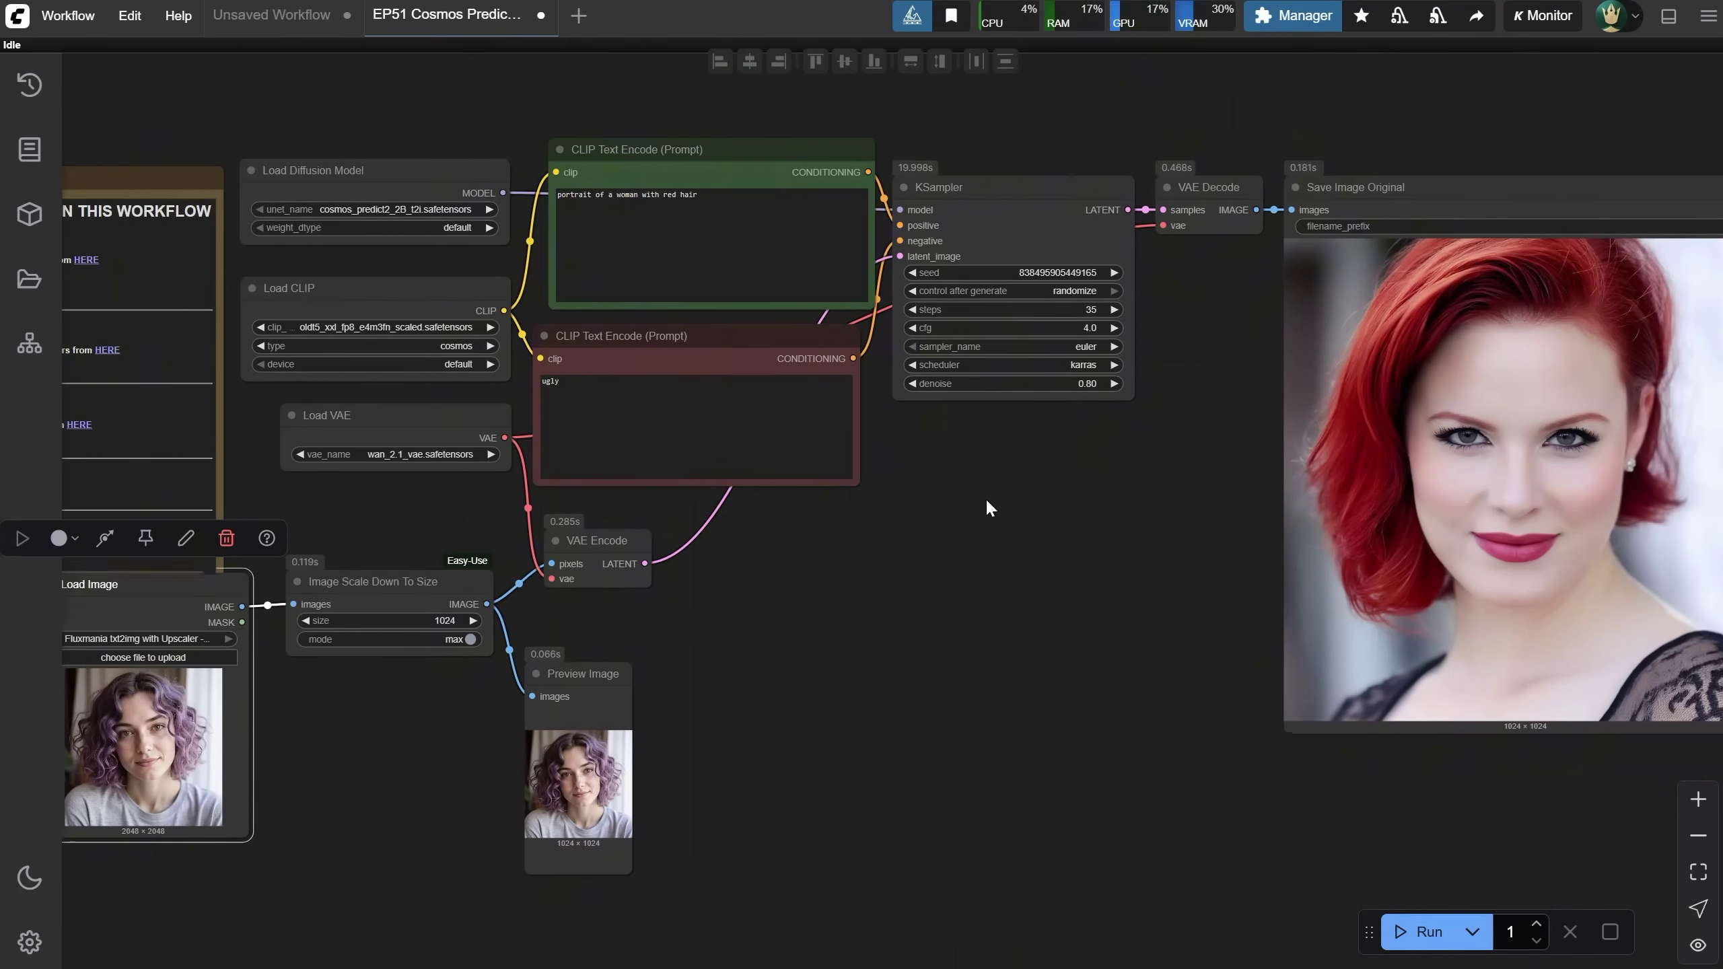
# Generate the portrait with KSampler denoise 0.50, then again at 0.60.
pyautogui.click(1088, 389)
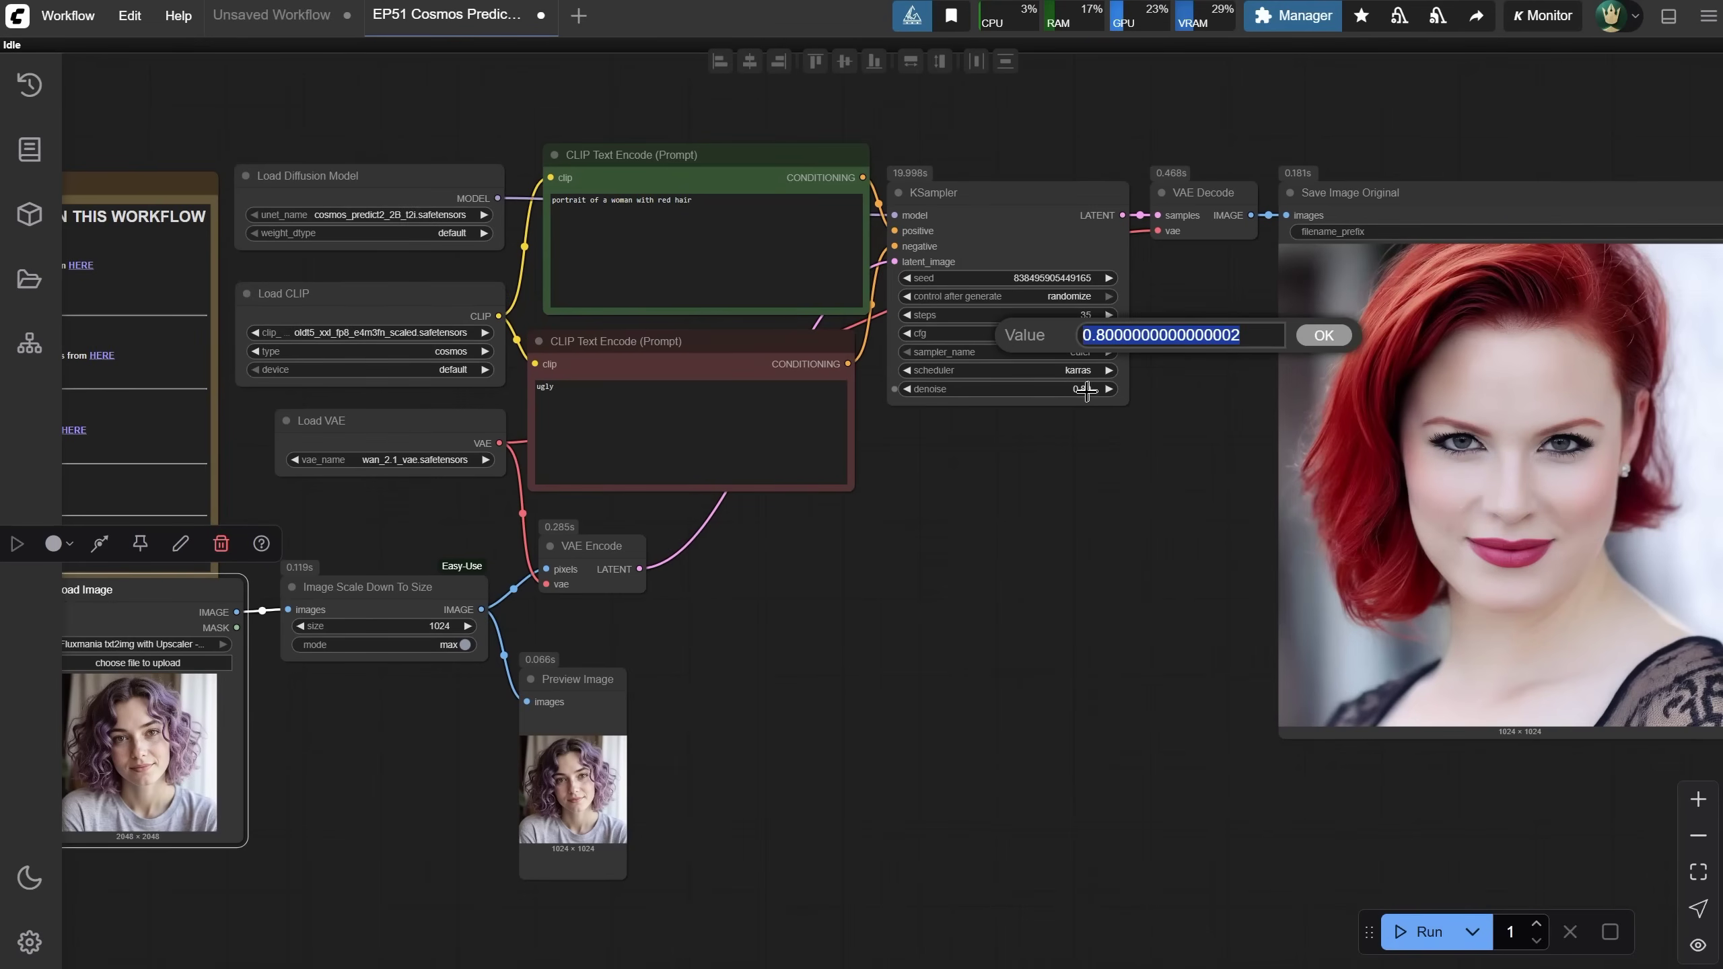
pyautogui.write('0.')
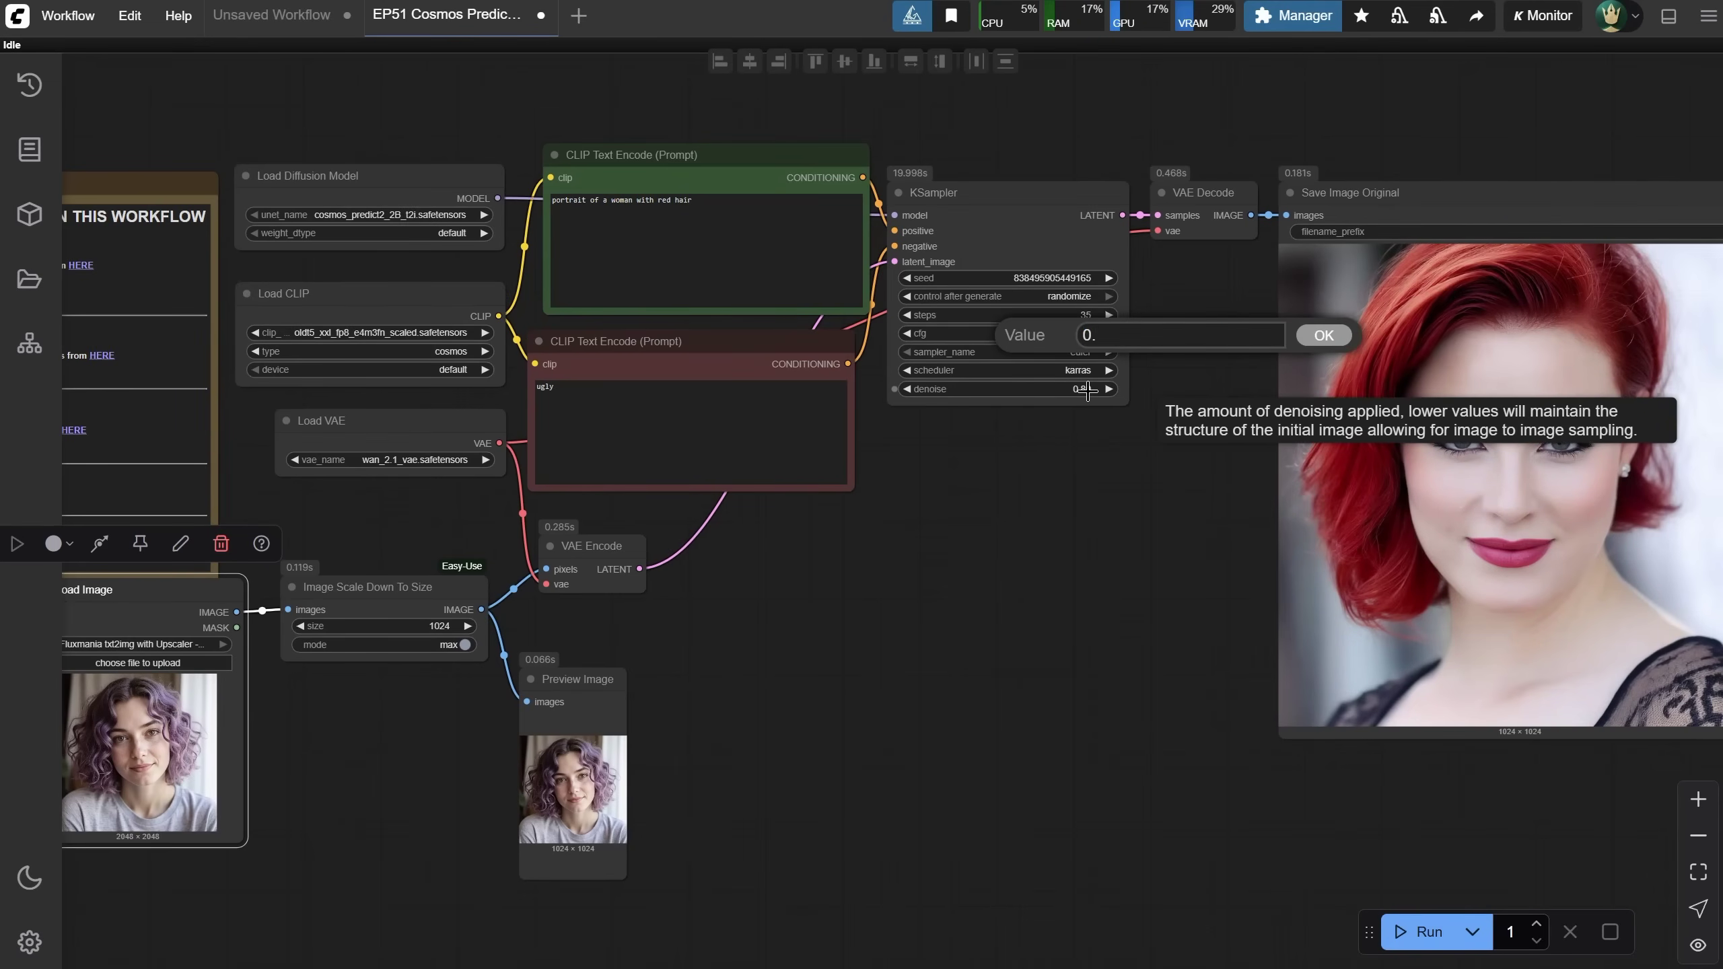
pyautogui.write('8')
pyautogui.press('Return')
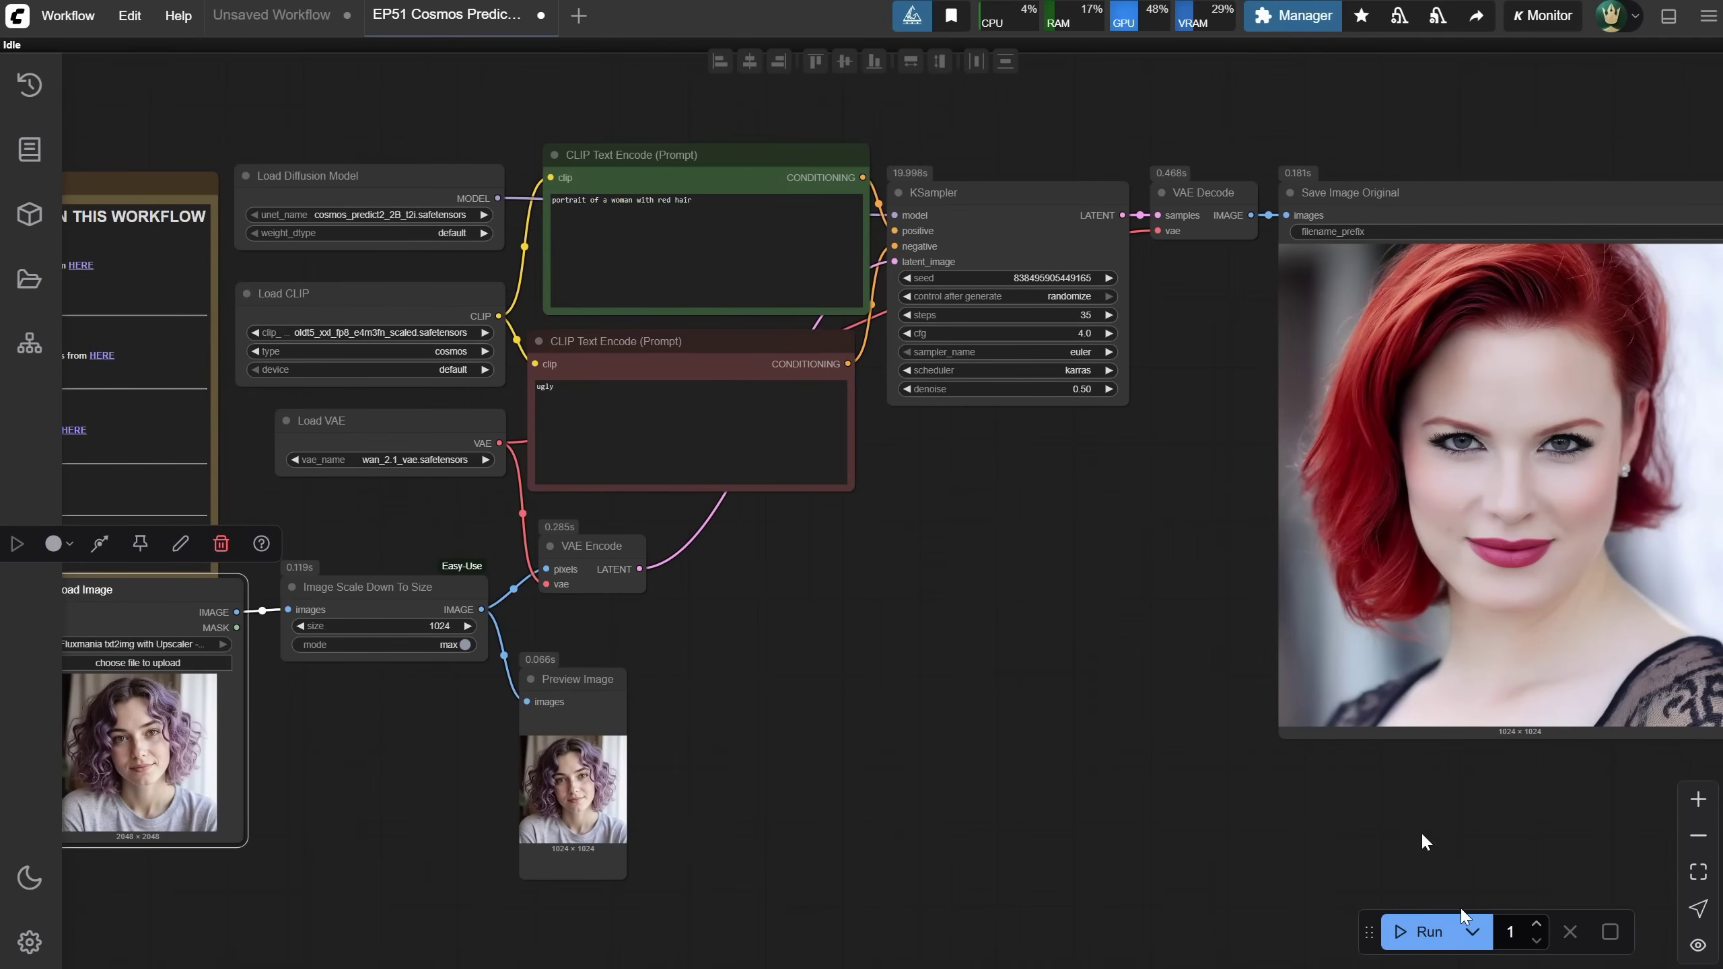
pyautogui.click(1421, 931)
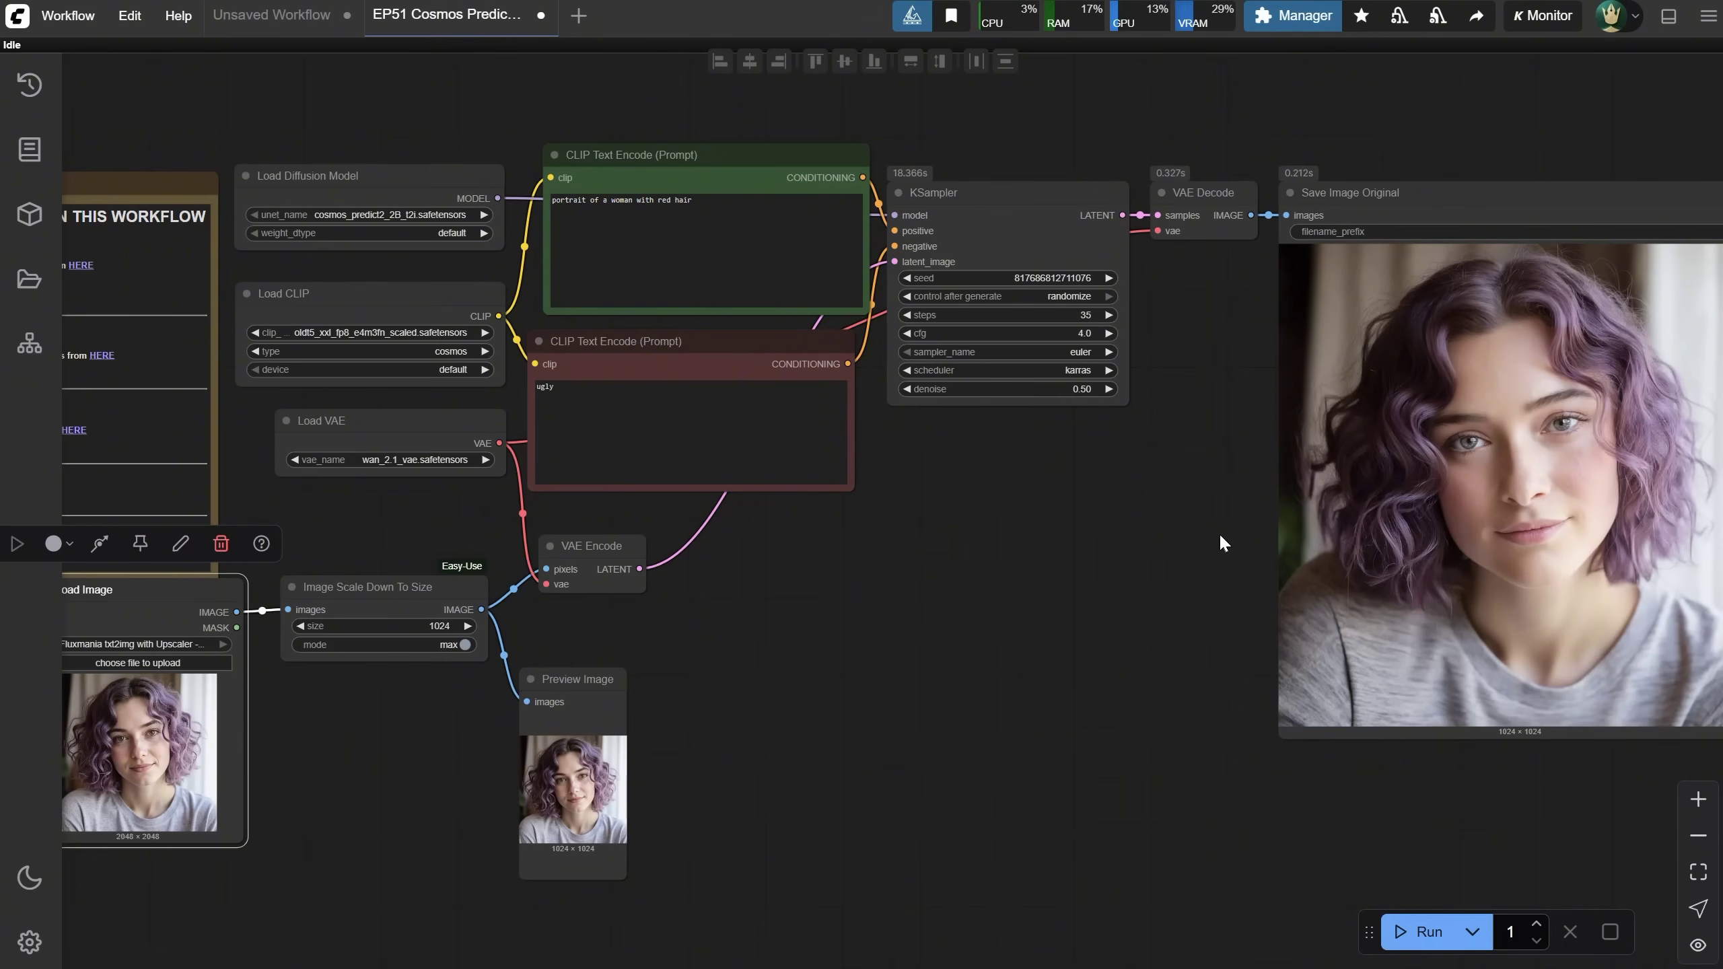
pyautogui.click(1078, 391)
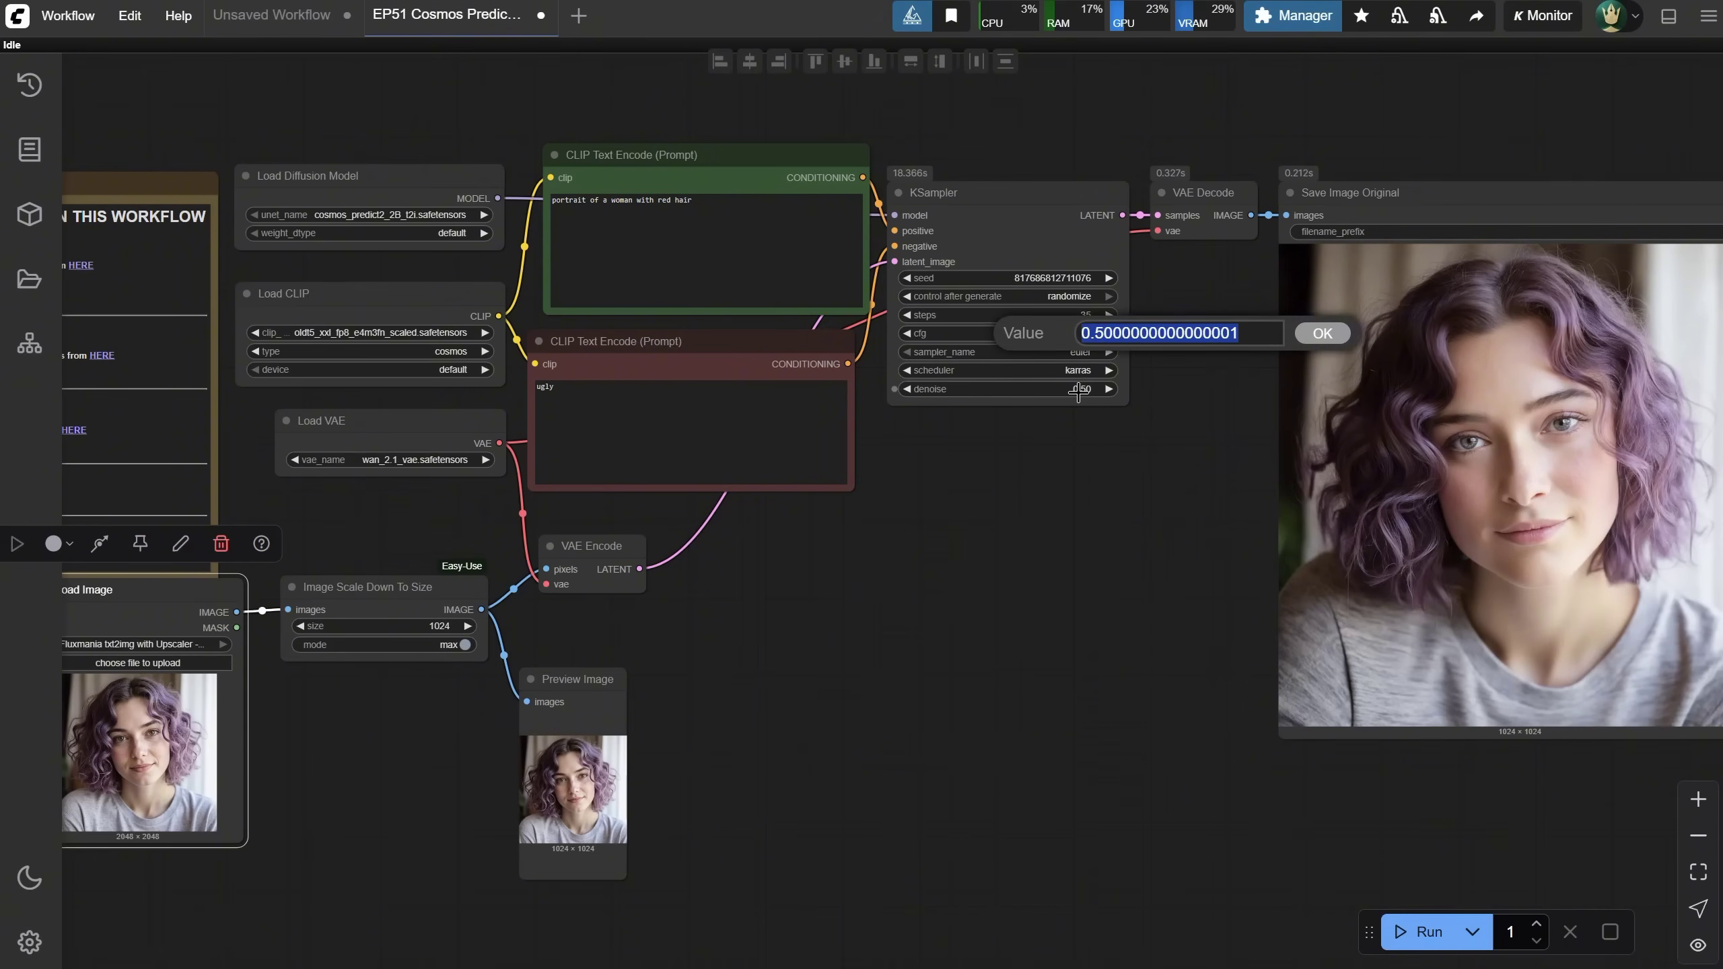
pyautogui.write('0.6')
pyautogui.press('Return')
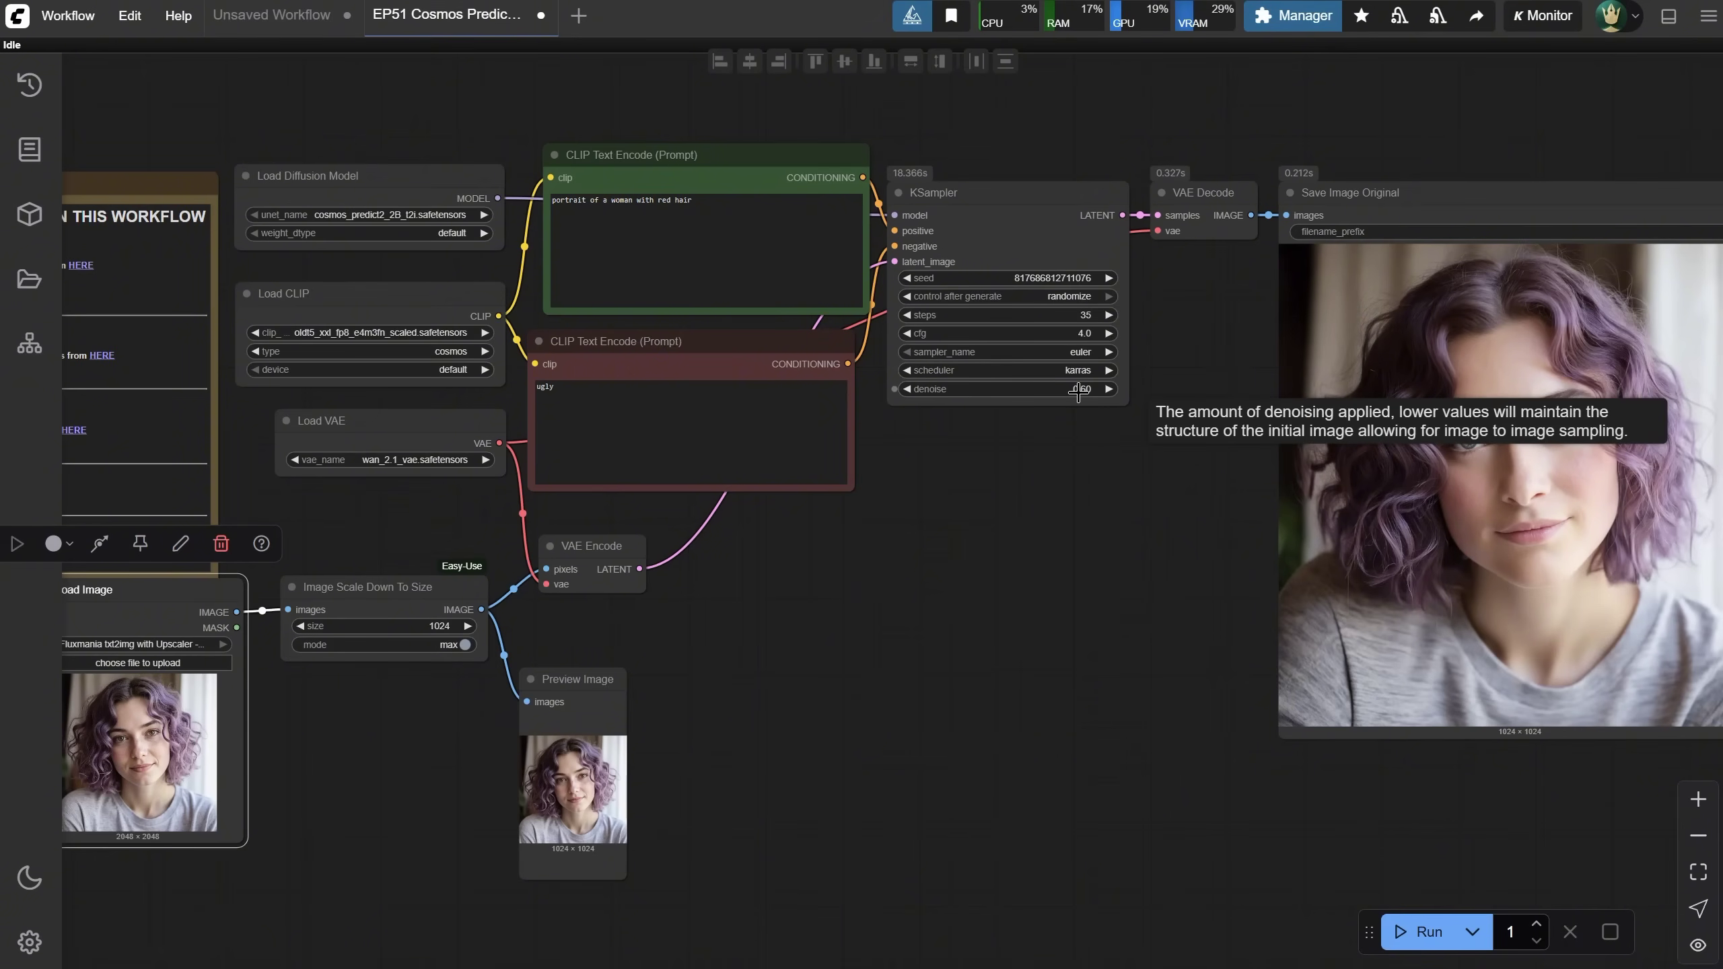
pyautogui.click(1419, 932)
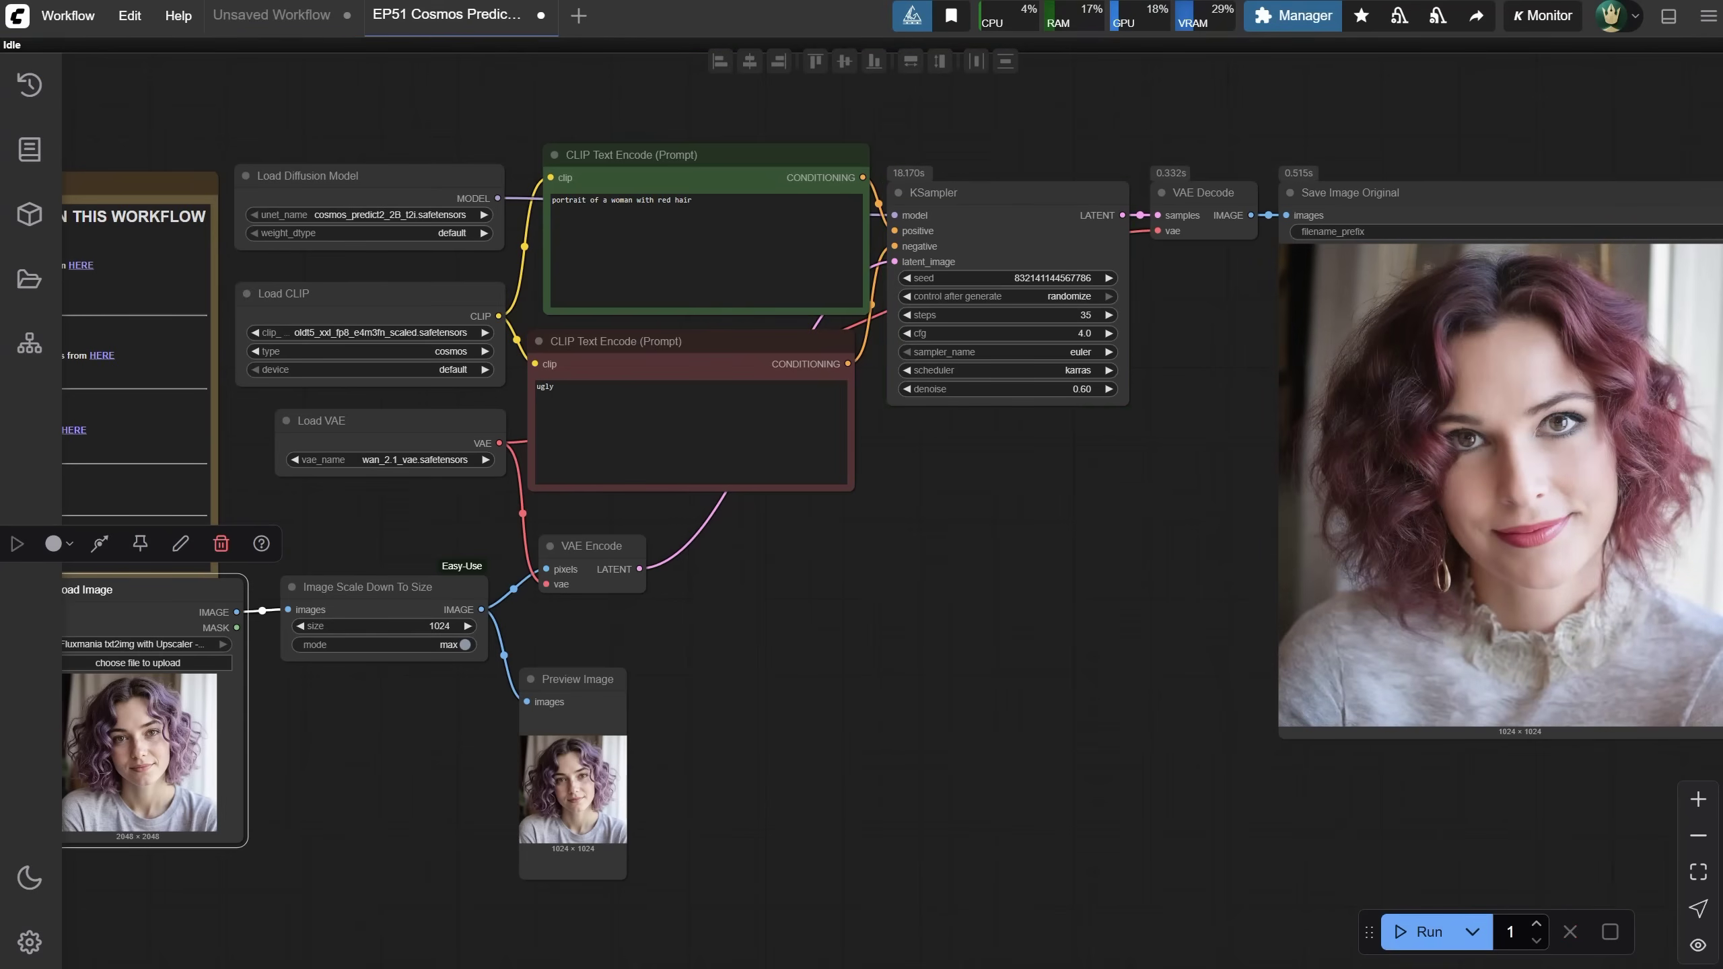
# Set denoise to 0.65, regenerate, and inspect the curly reddish-haired portrait.
pyautogui.click(1082, 389)
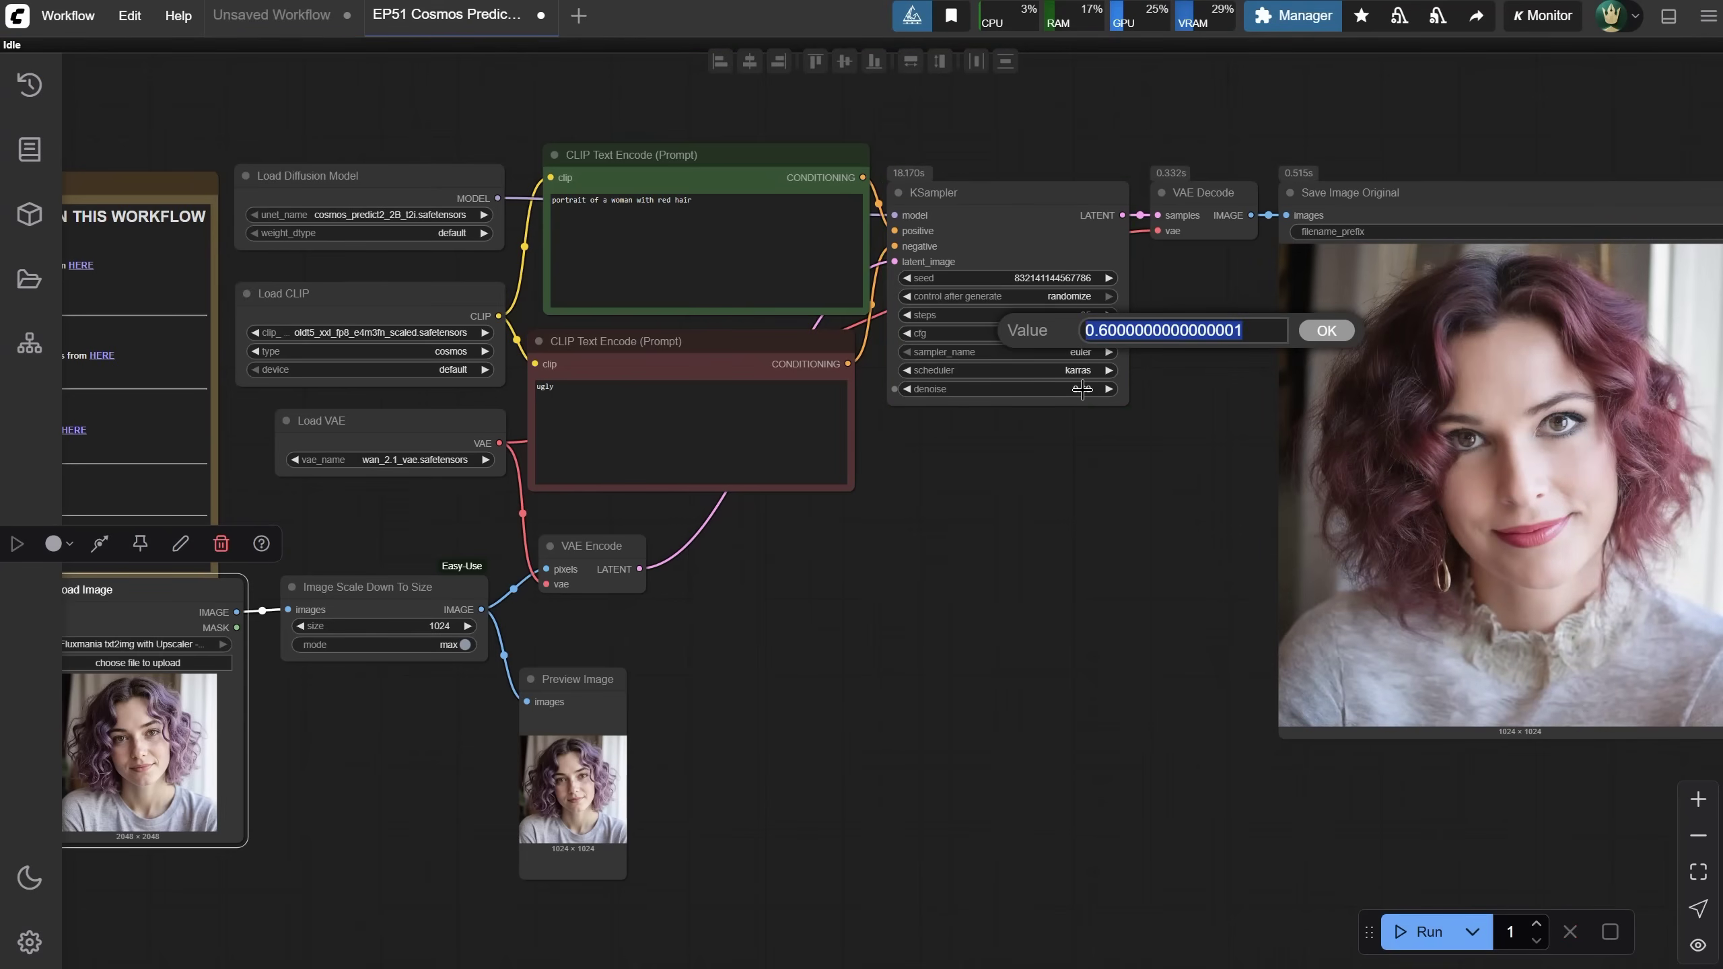
pyautogui.write('0.65')
pyautogui.press('Return')
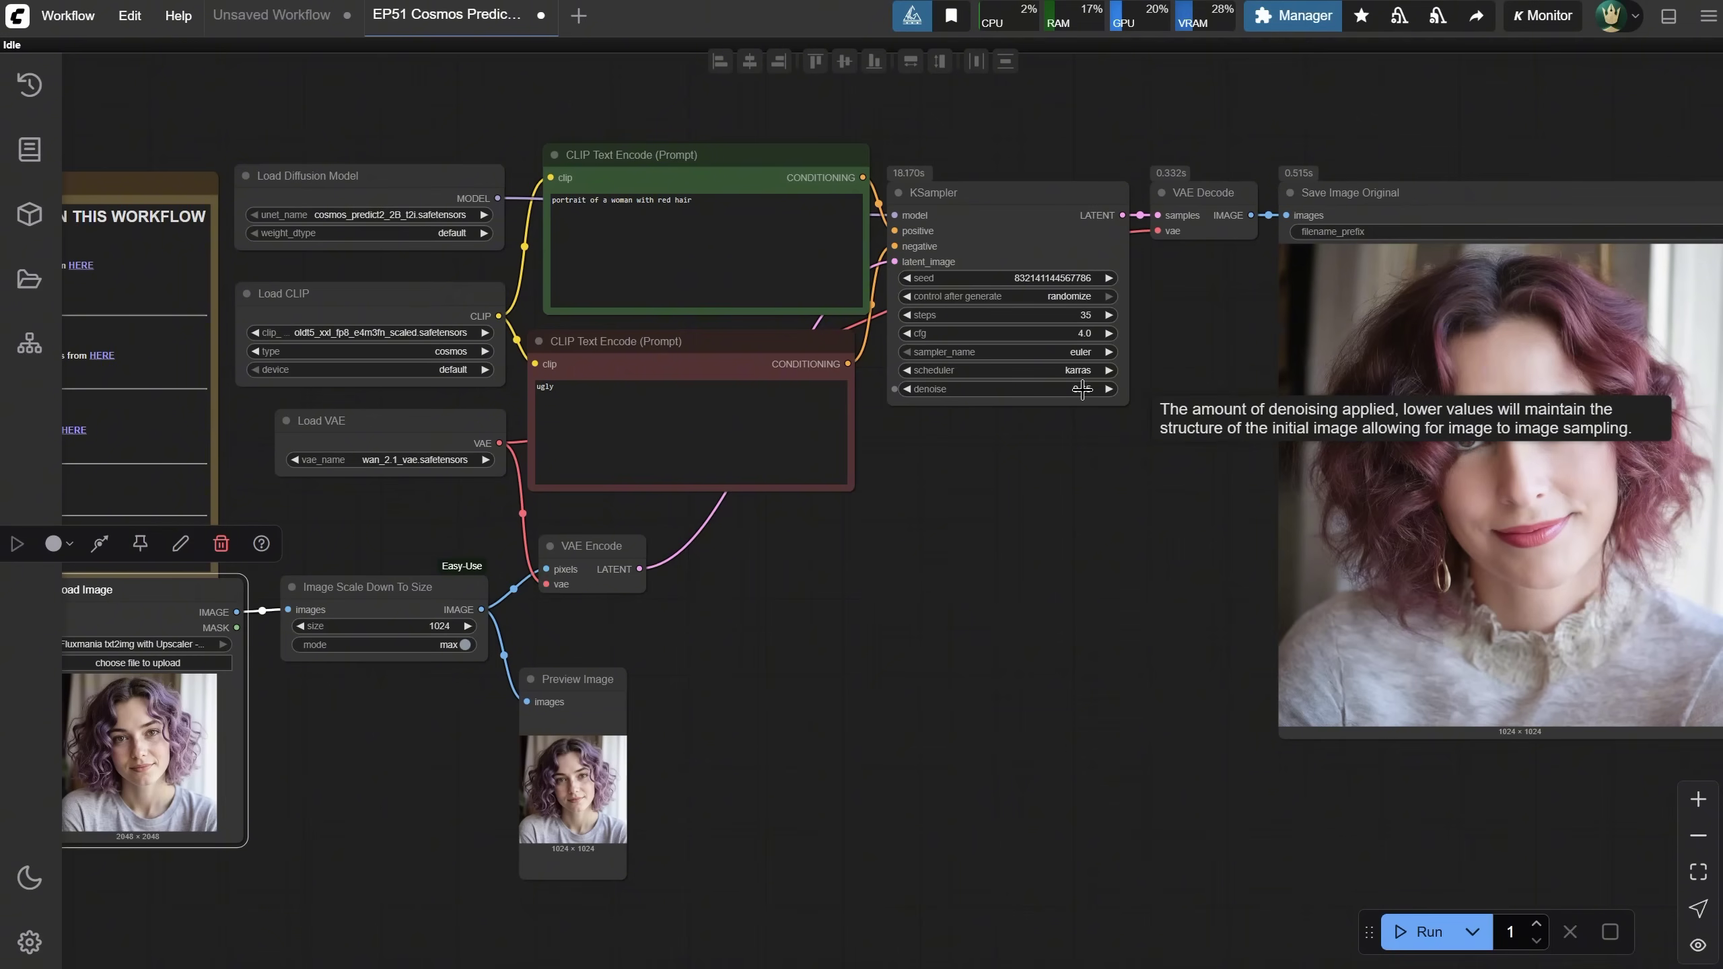
pyautogui.click(1418, 931)
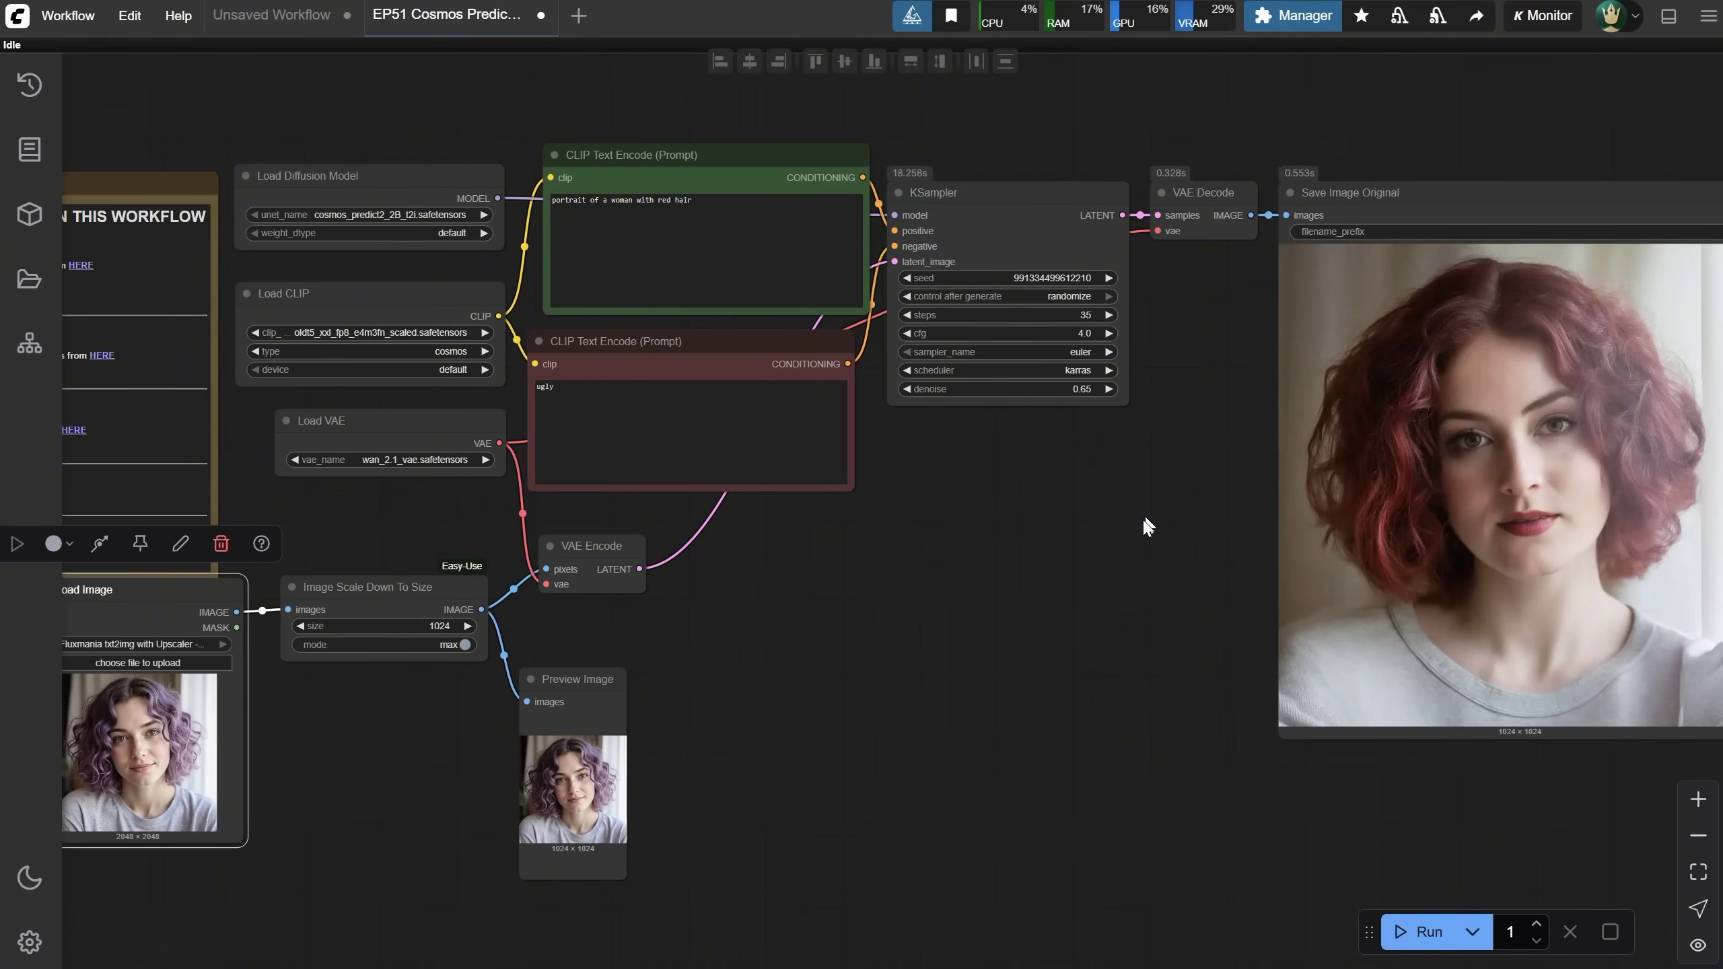
pyautogui.moveTo(1142, 519); pyautogui.dragTo(754, 561)
pyautogui.scroll(8, 1165, 456)
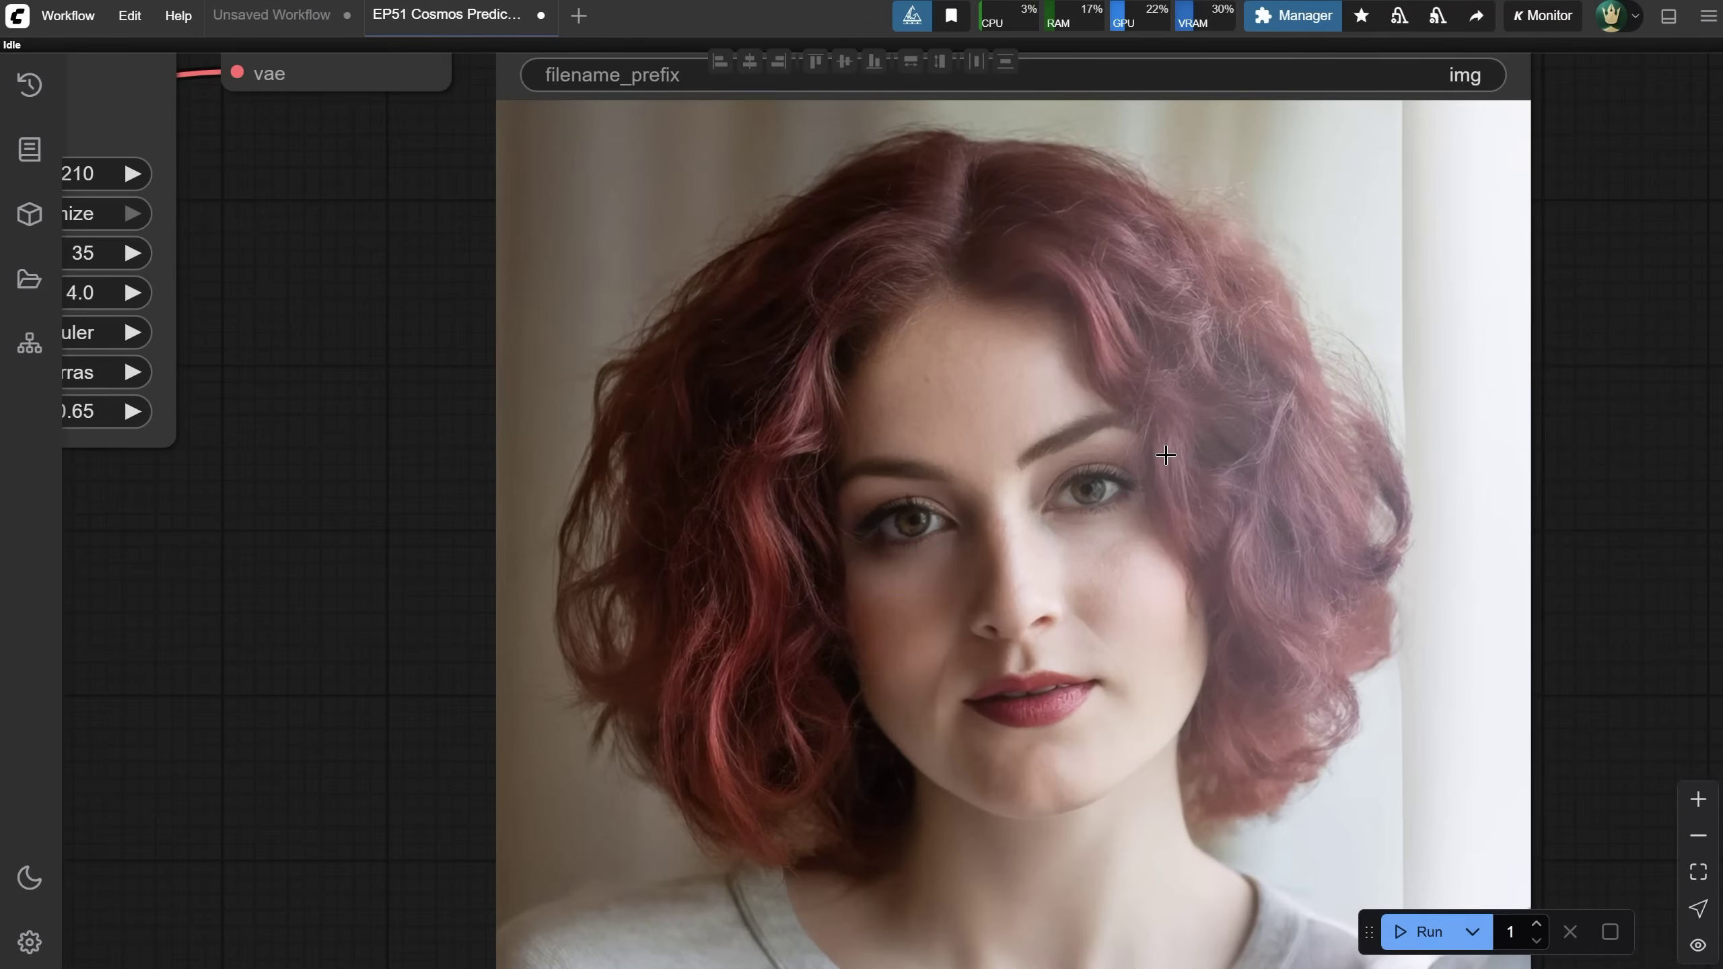
pyautogui.scroll(-6, 1618, 450)
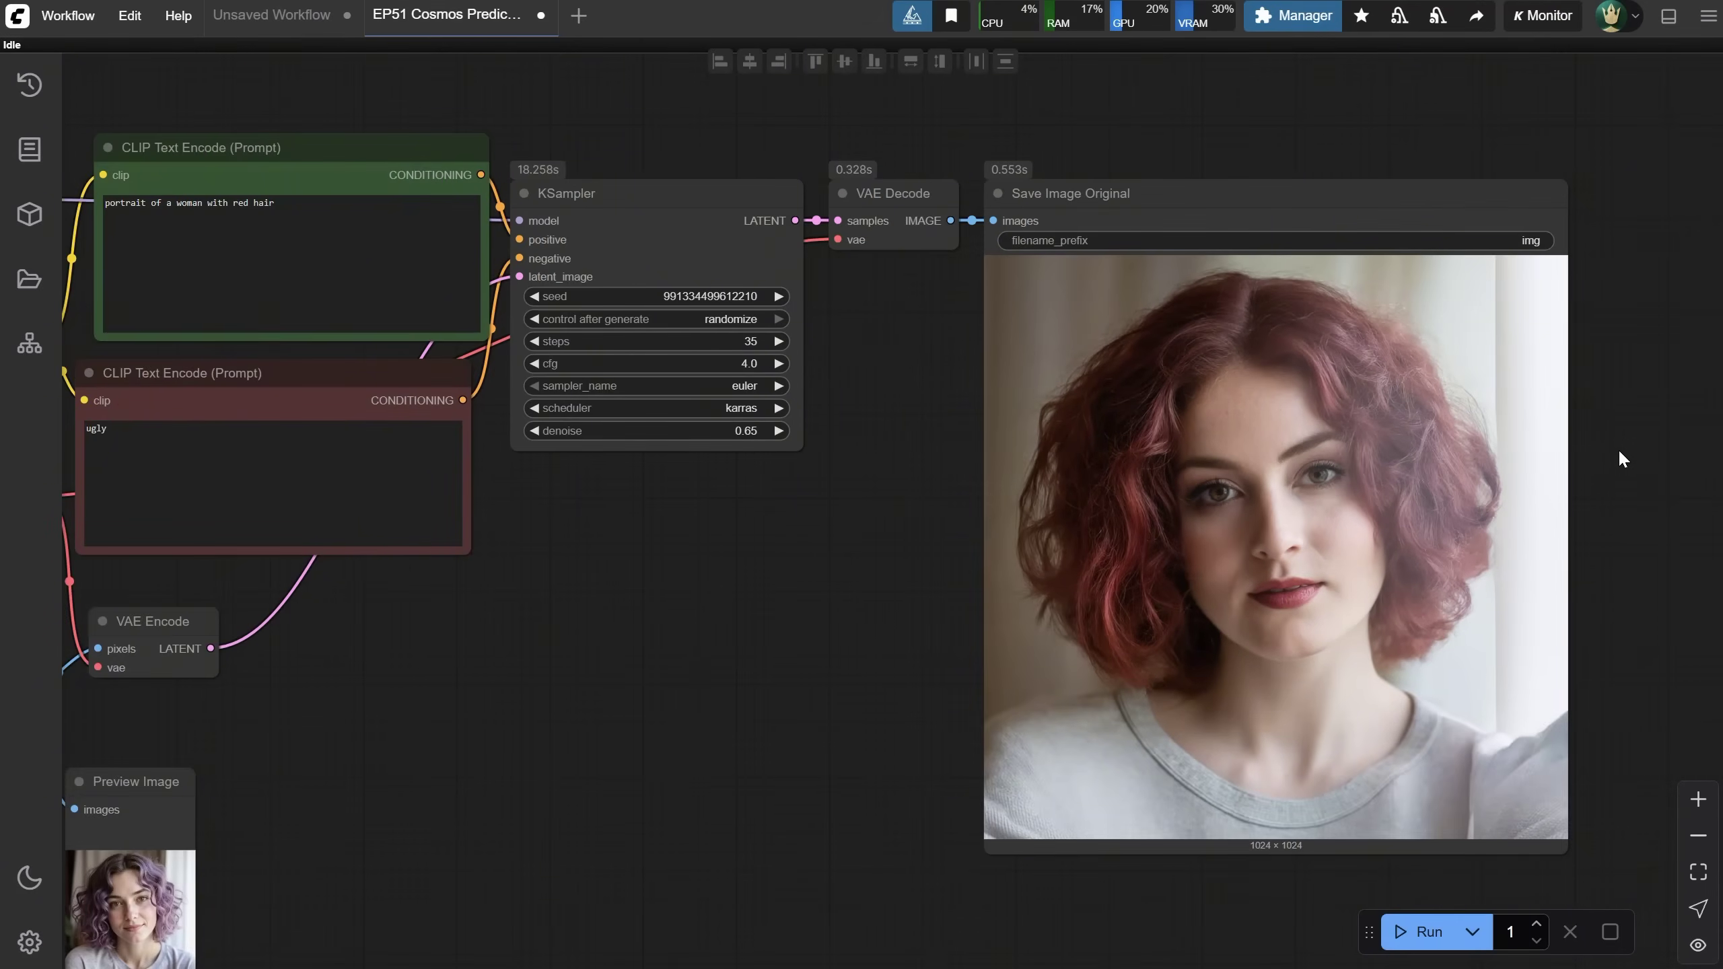
pyautogui.scroll(-2, 1618, 447)
pyautogui.scroll(6, 404, 277)
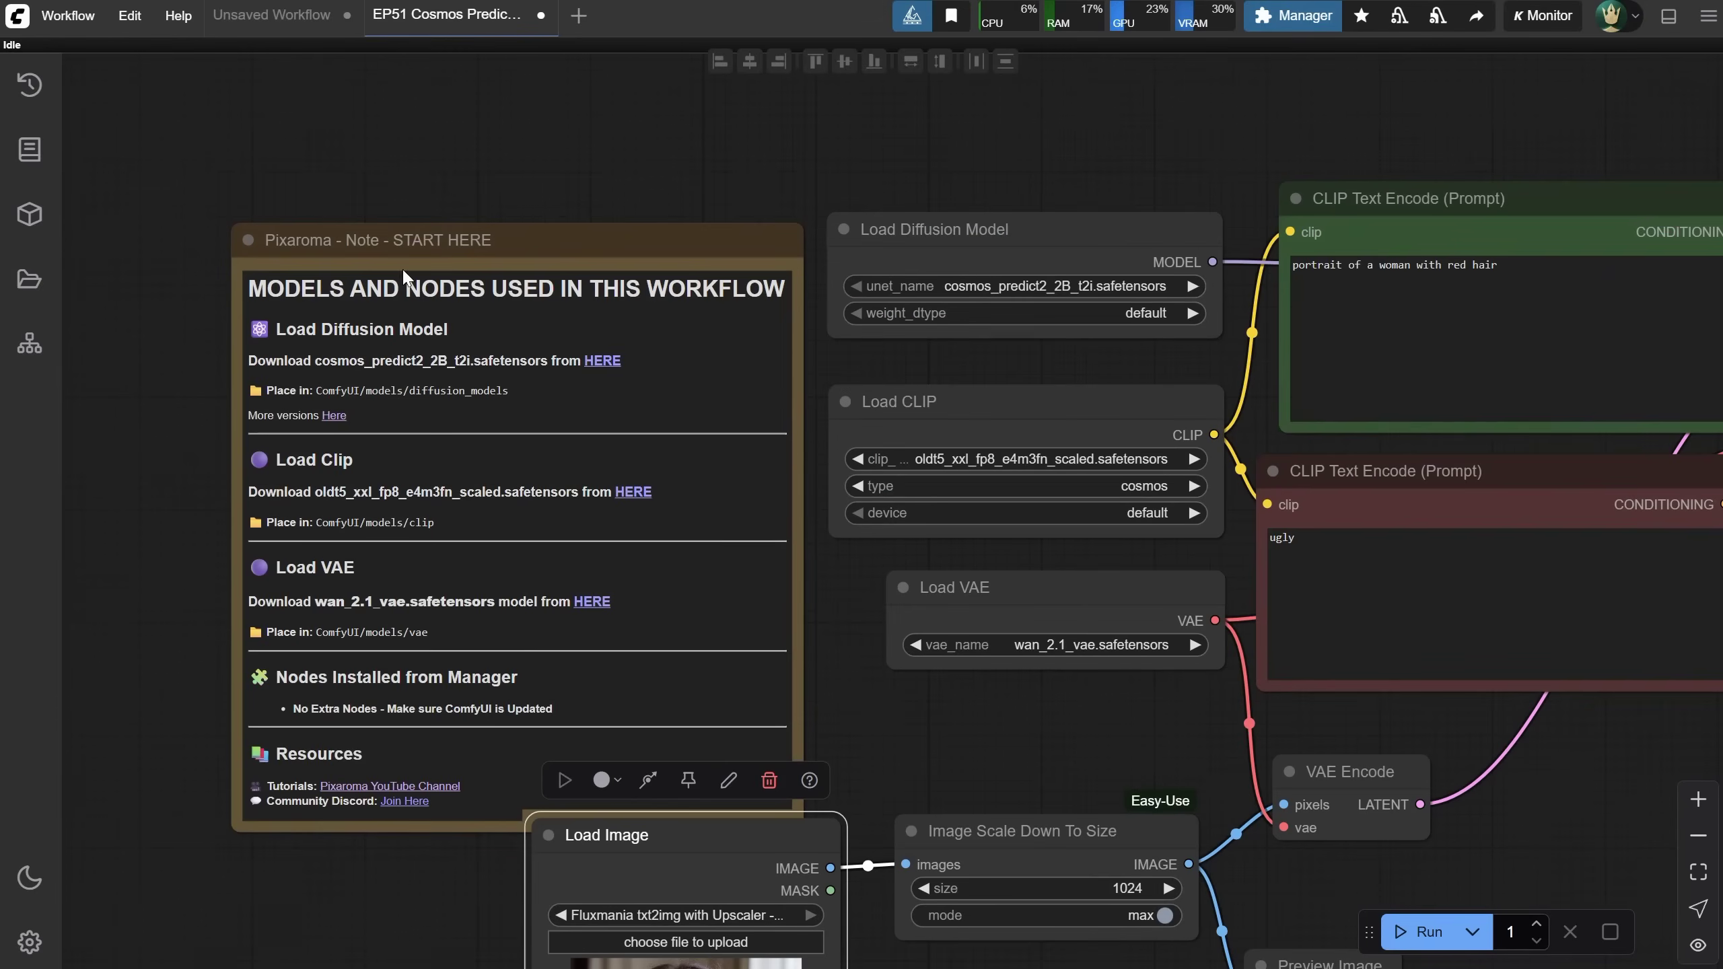
# Open the Cosmos_Predict2_repackaged page from the note and compare 2B (3.91 GB) and 14B (28.5 GB) t2i sizes.
pyautogui.click(333, 416)
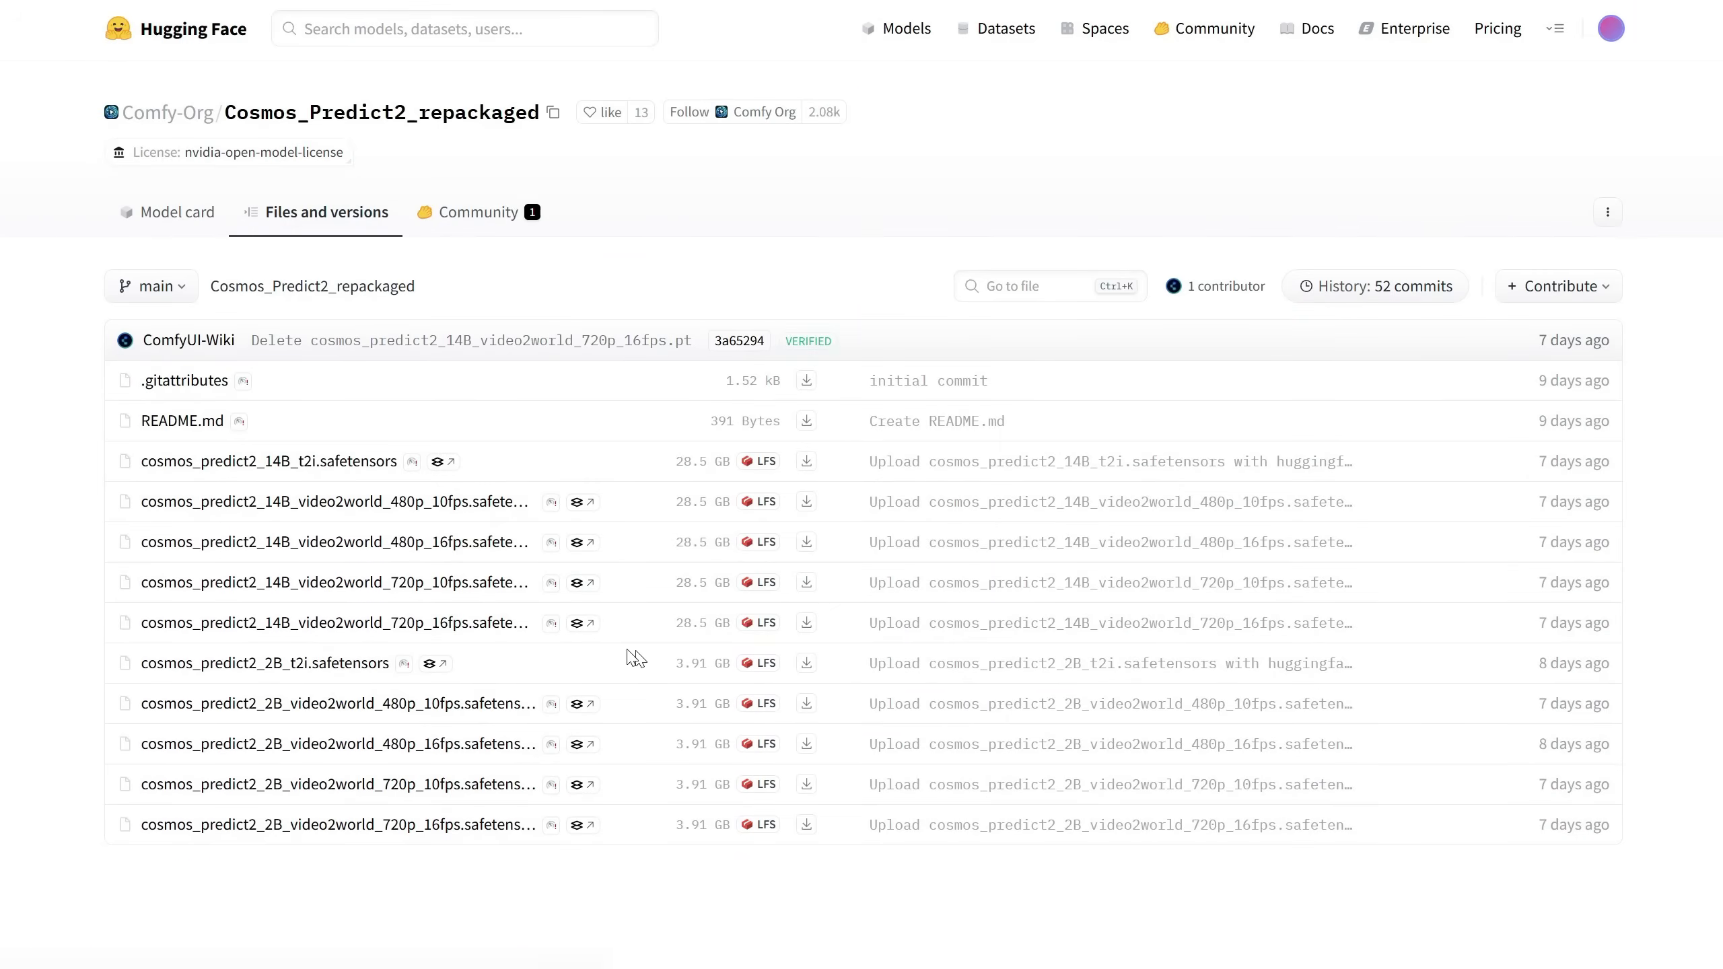
pyautogui.moveTo(673, 668); pyautogui.dragTo(703, 657)
pyautogui.click(615, 673)
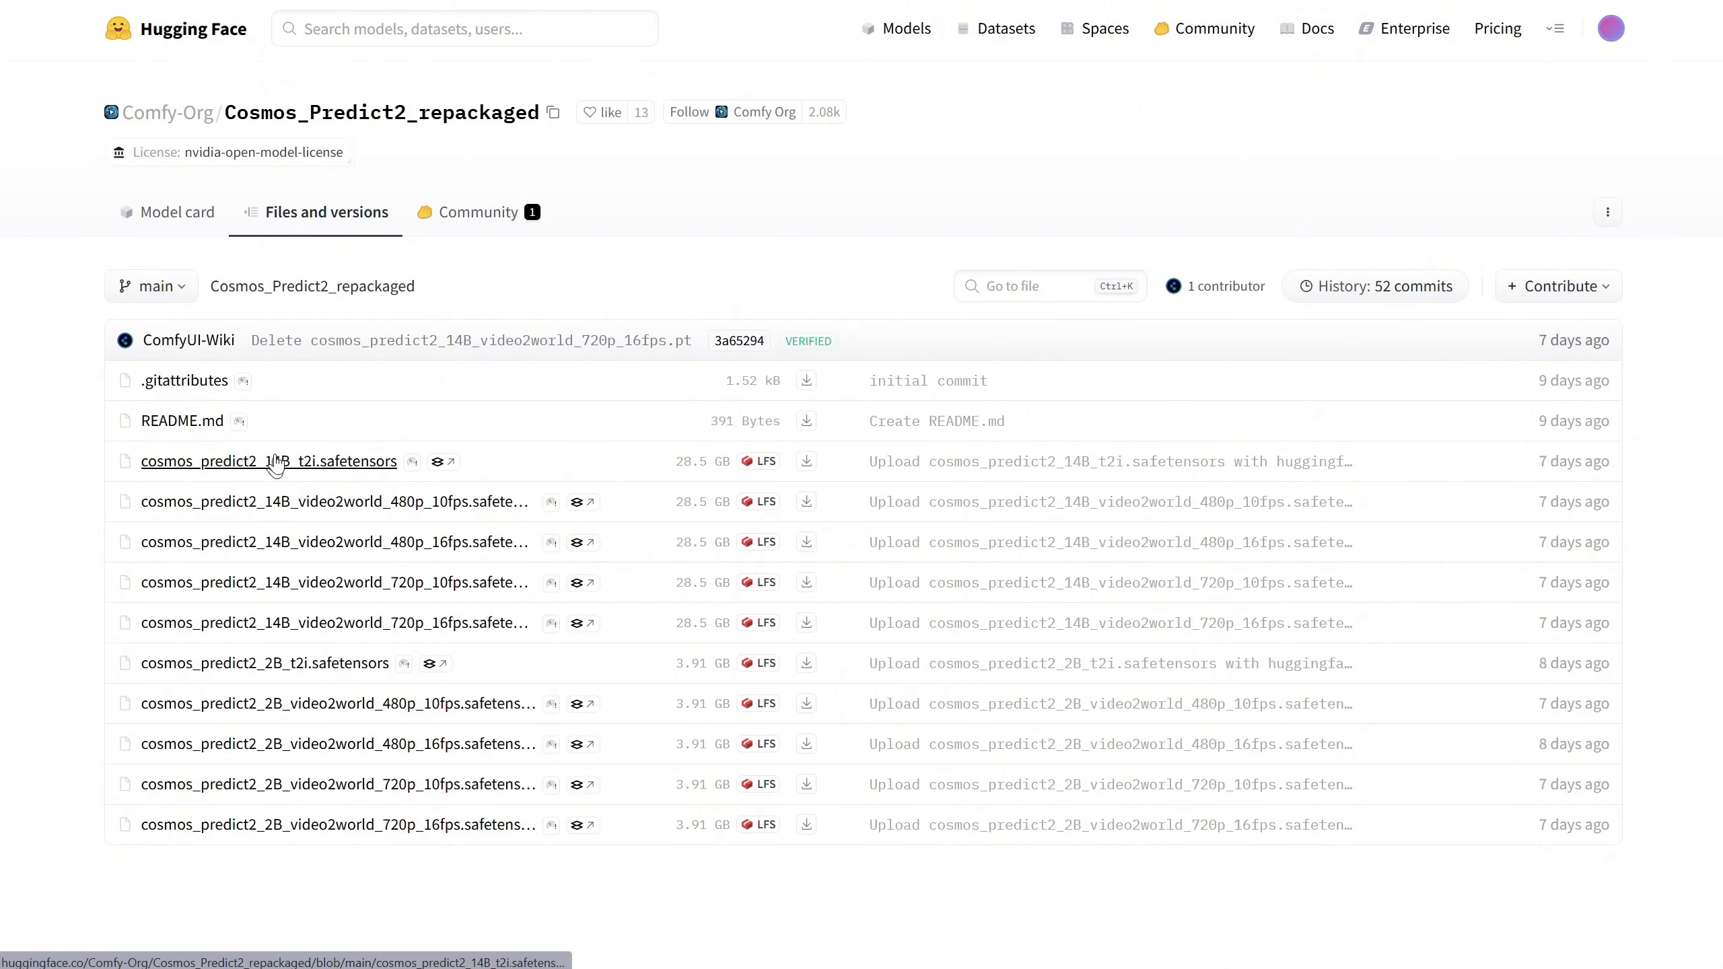
pyautogui.moveTo(677, 467); pyautogui.dragTo(722, 470)
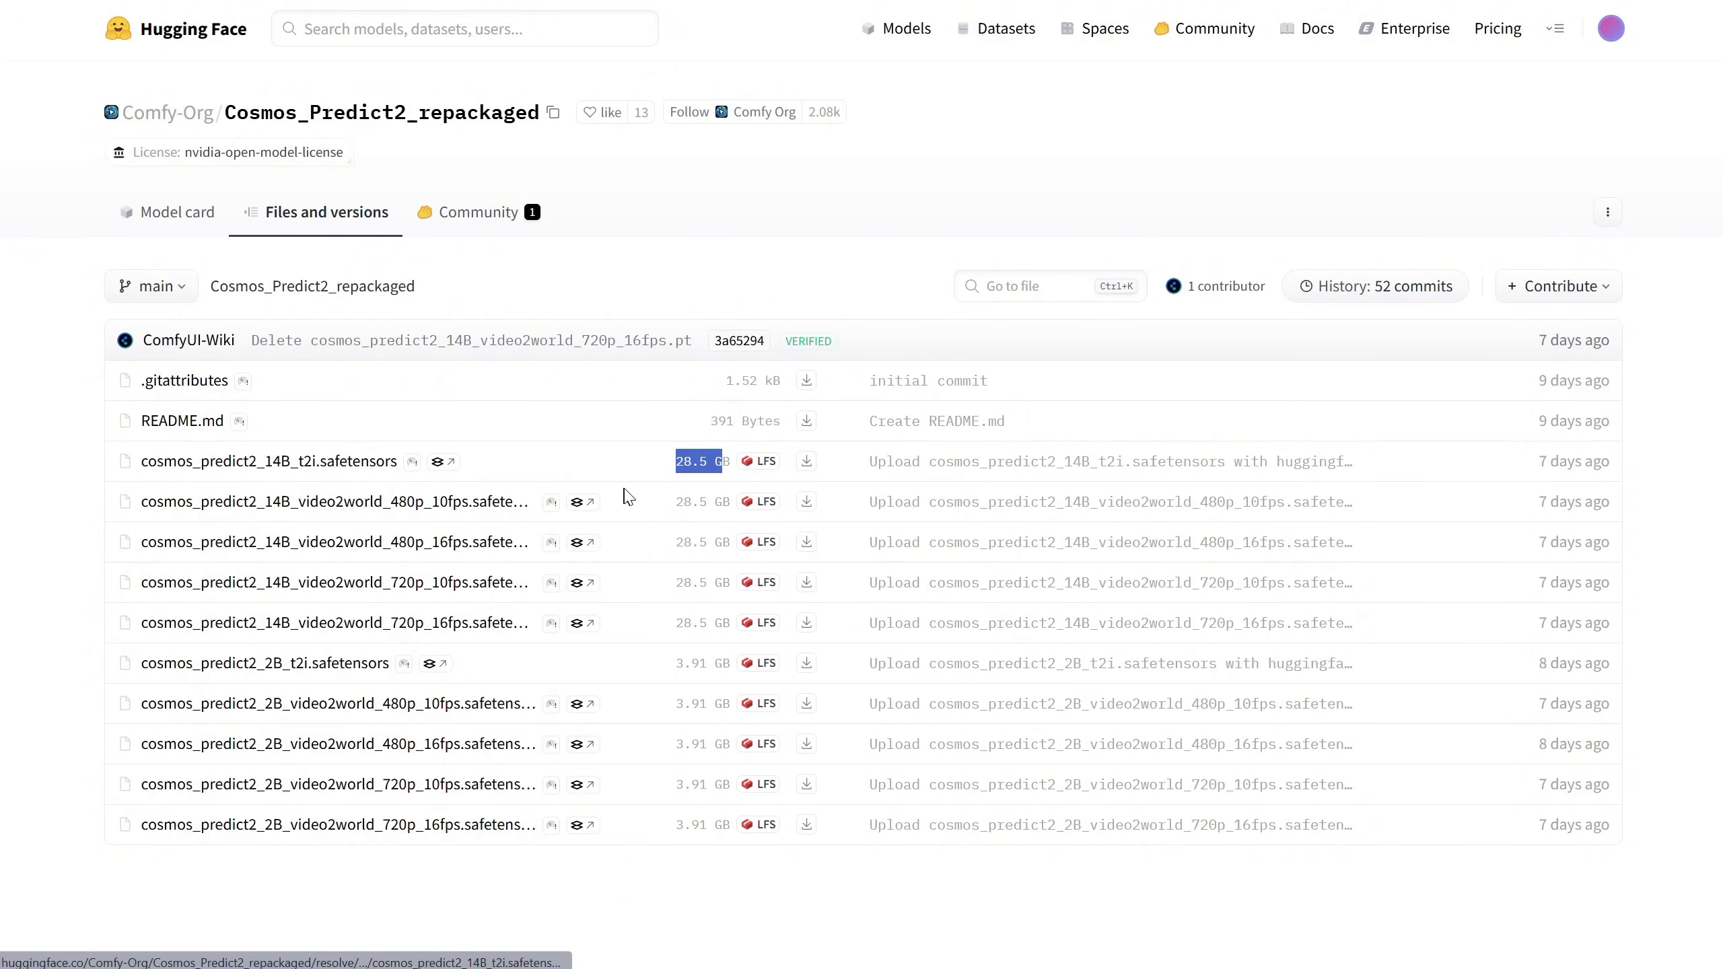
pyautogui.click(623, 468)
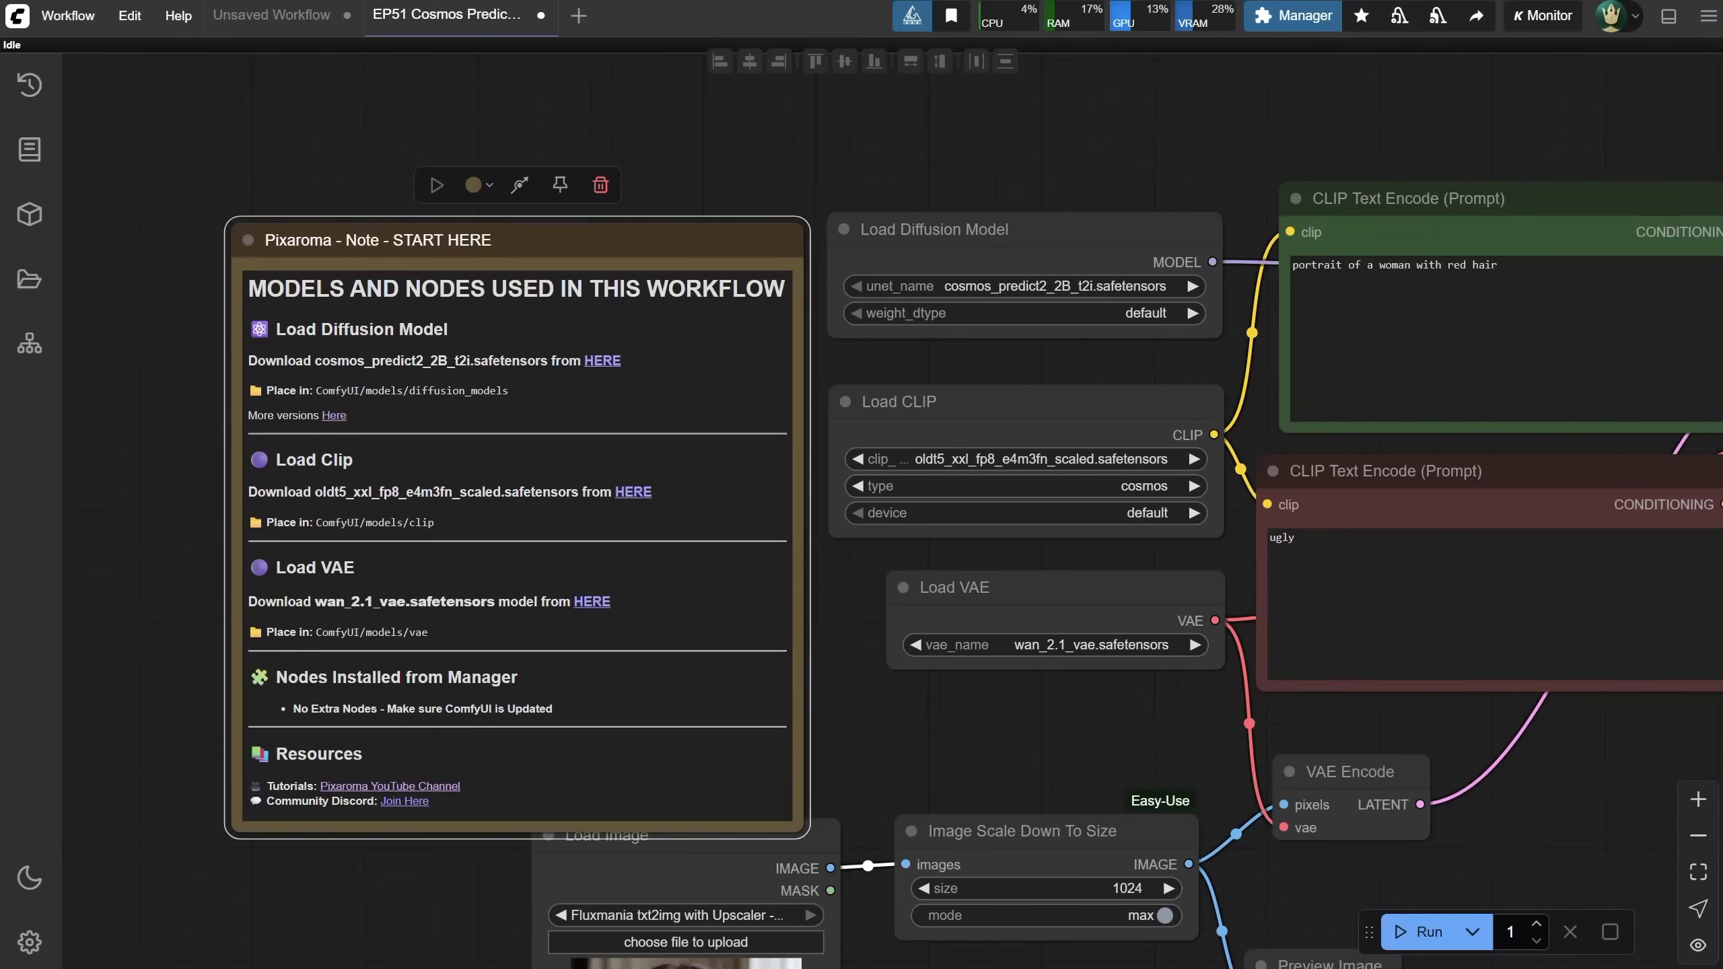
# Open EP51 Cosmos Predict2 14B Q8 GGUF Text2Image.json through Workflow > Open.
pyautogui.click(68, 15)
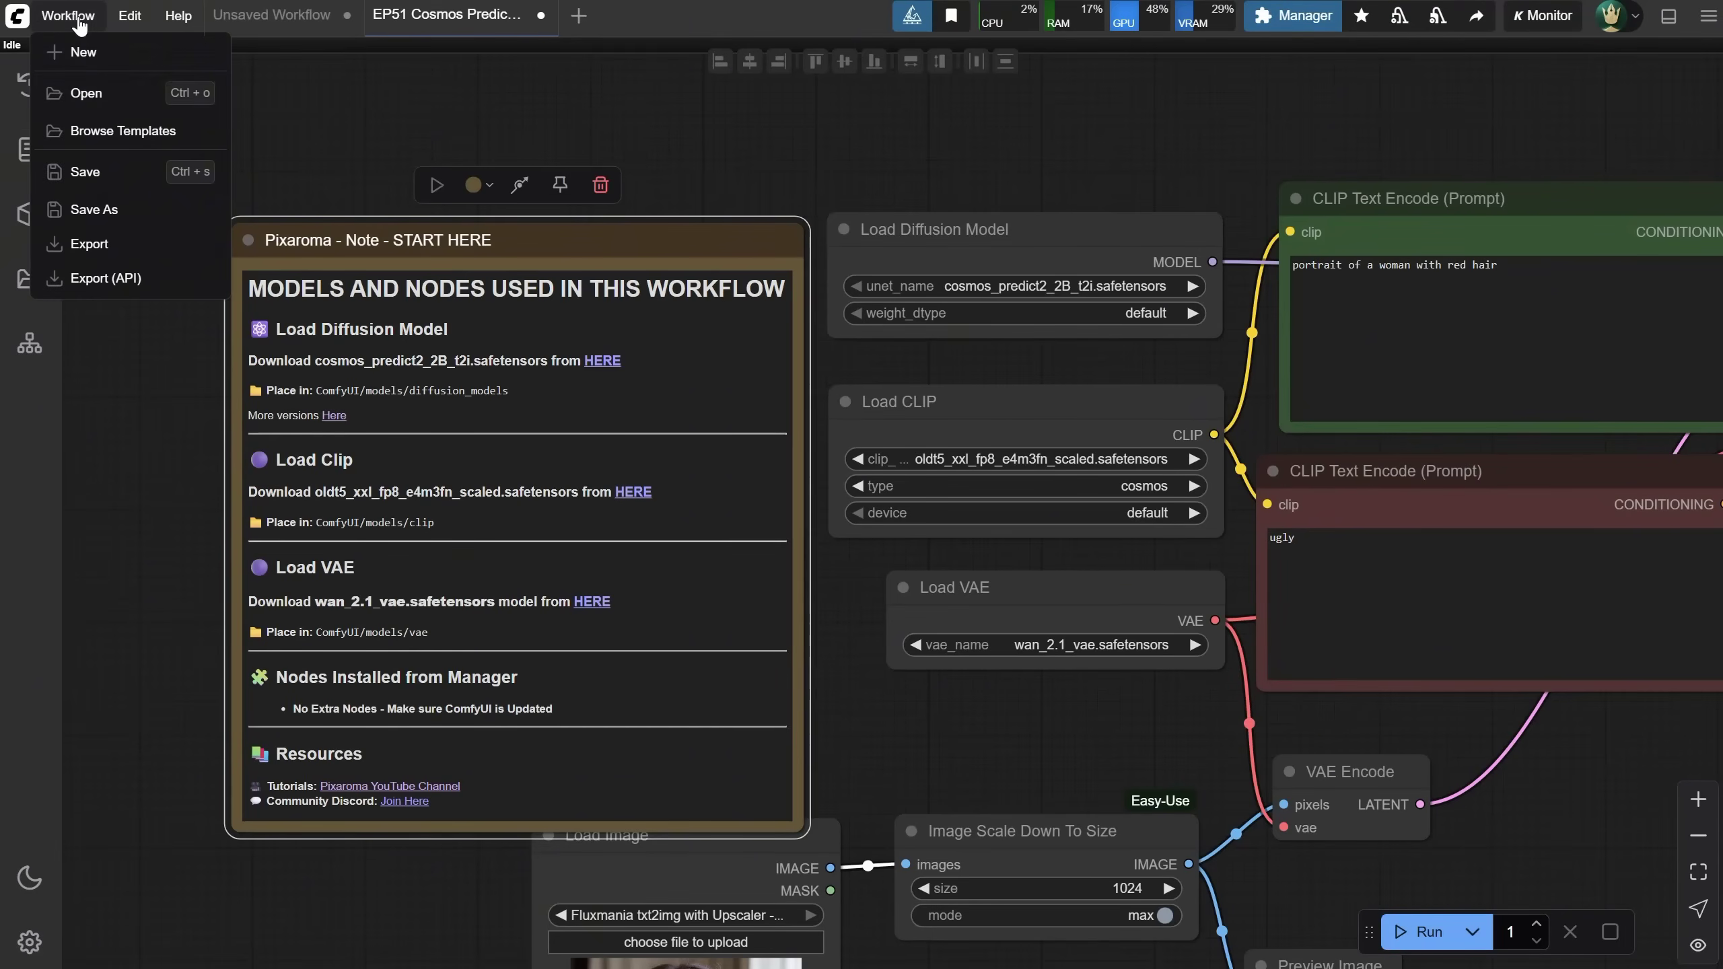
pyautogui.click(87, 86)
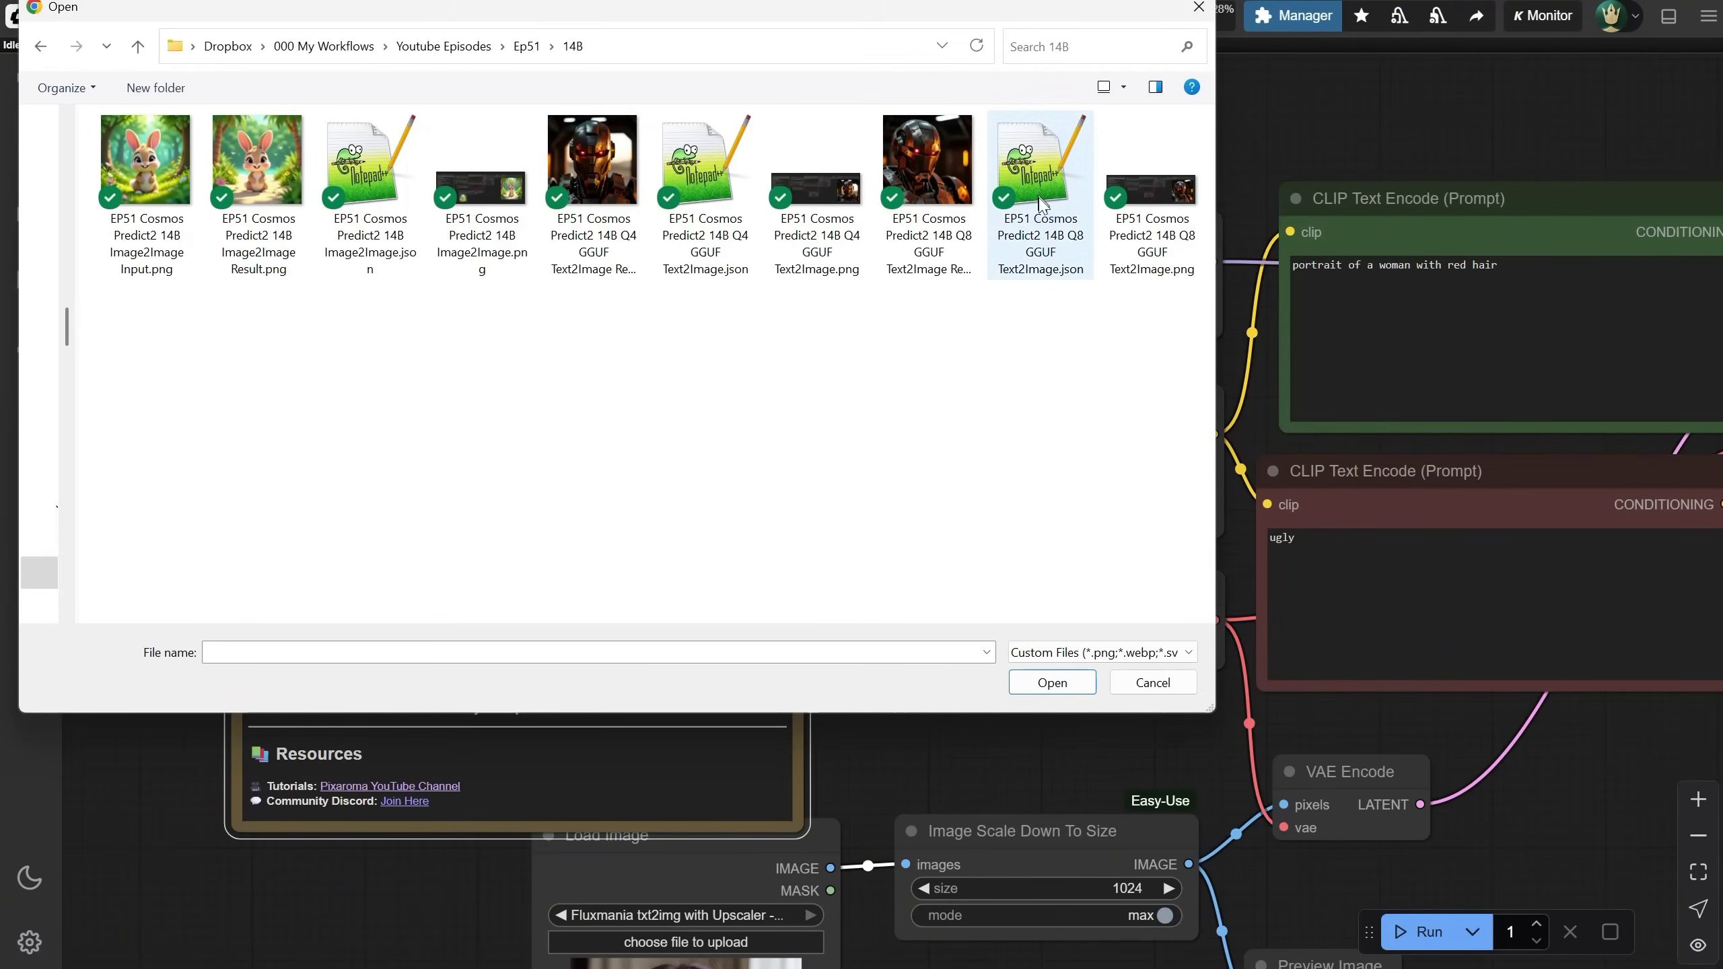
pyautogui.click(1039, 261)
pyautogui.doubleClick(1041, 263)
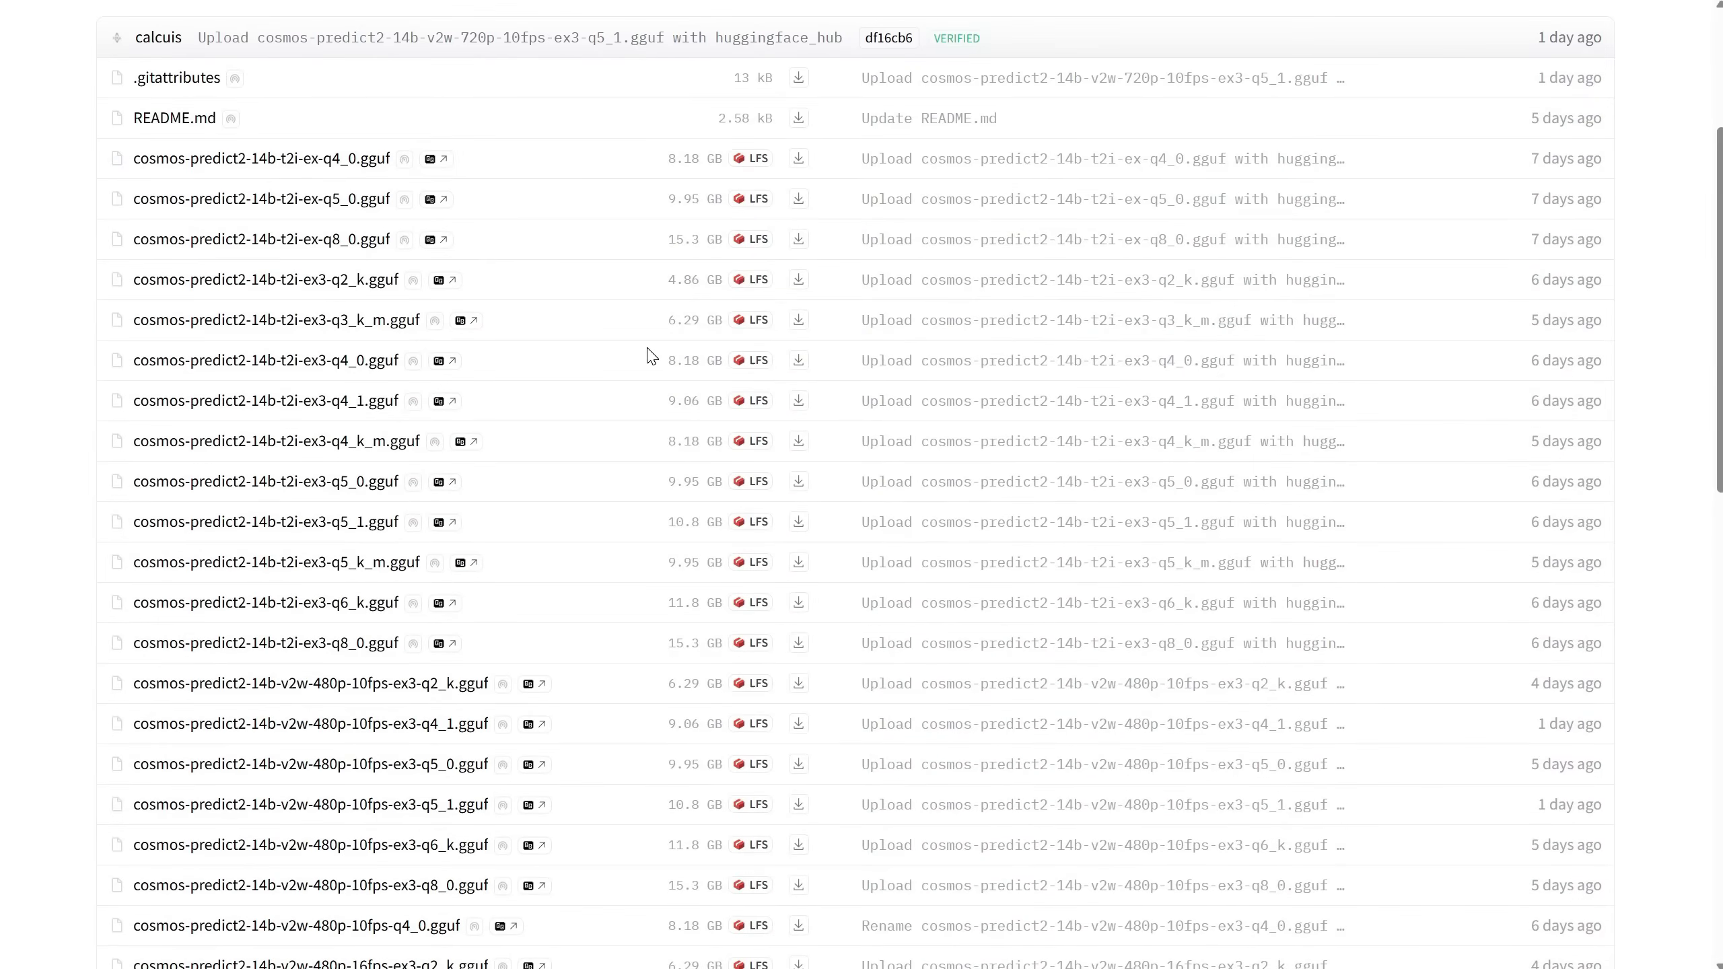
# Search the cosmos-predict2-gguf file list for 'q8', then show Unet Loader's local GGUF models.
pyautogui.scroll(-13, 651, 356)
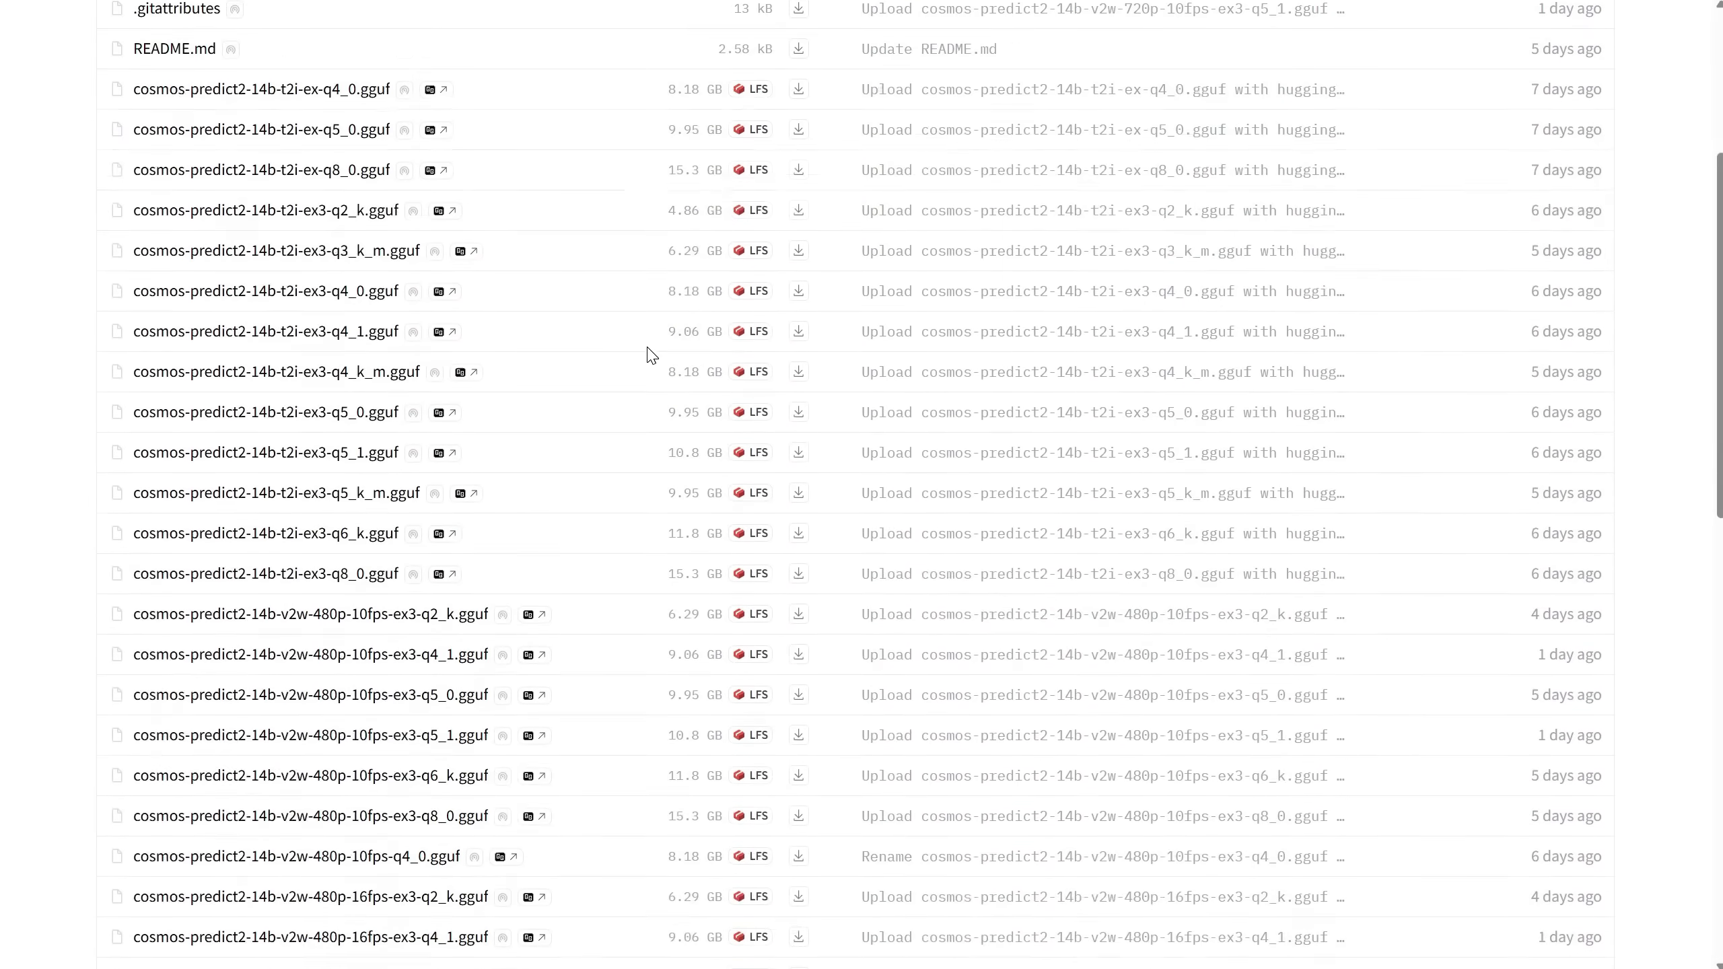
pyautogui.scroll(-5, 650, 350)
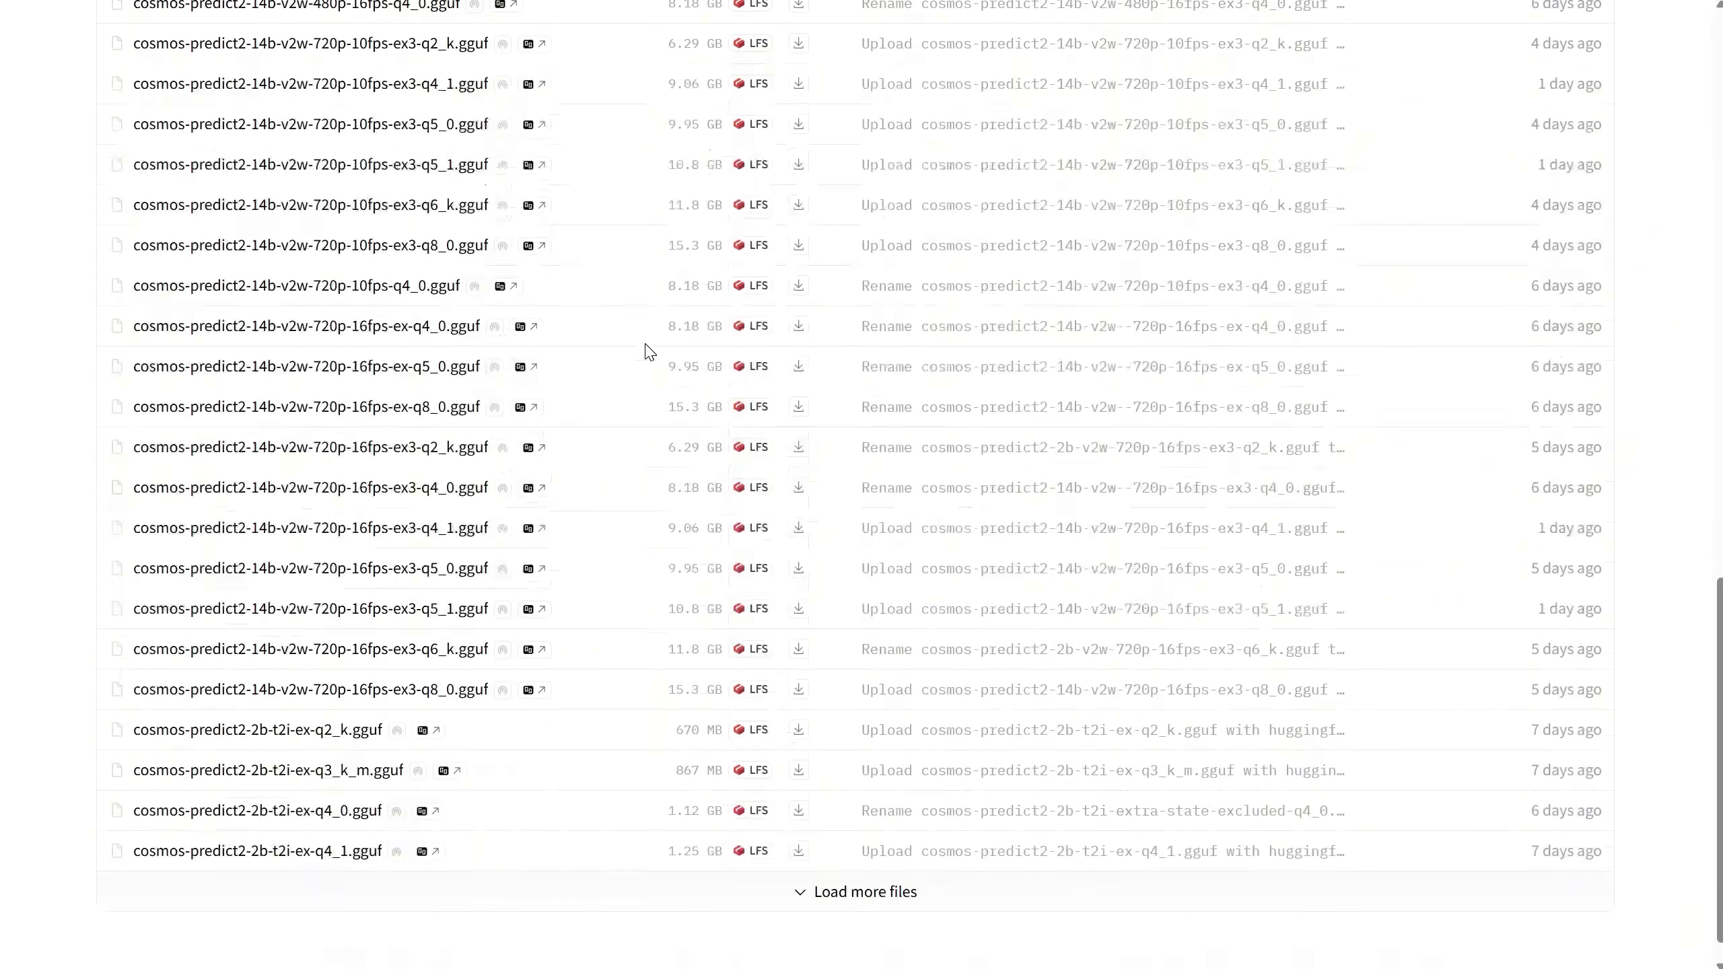
pyautogui.scroll(15, 650, 349)
pyautogui.scroll(3, 650, 350)
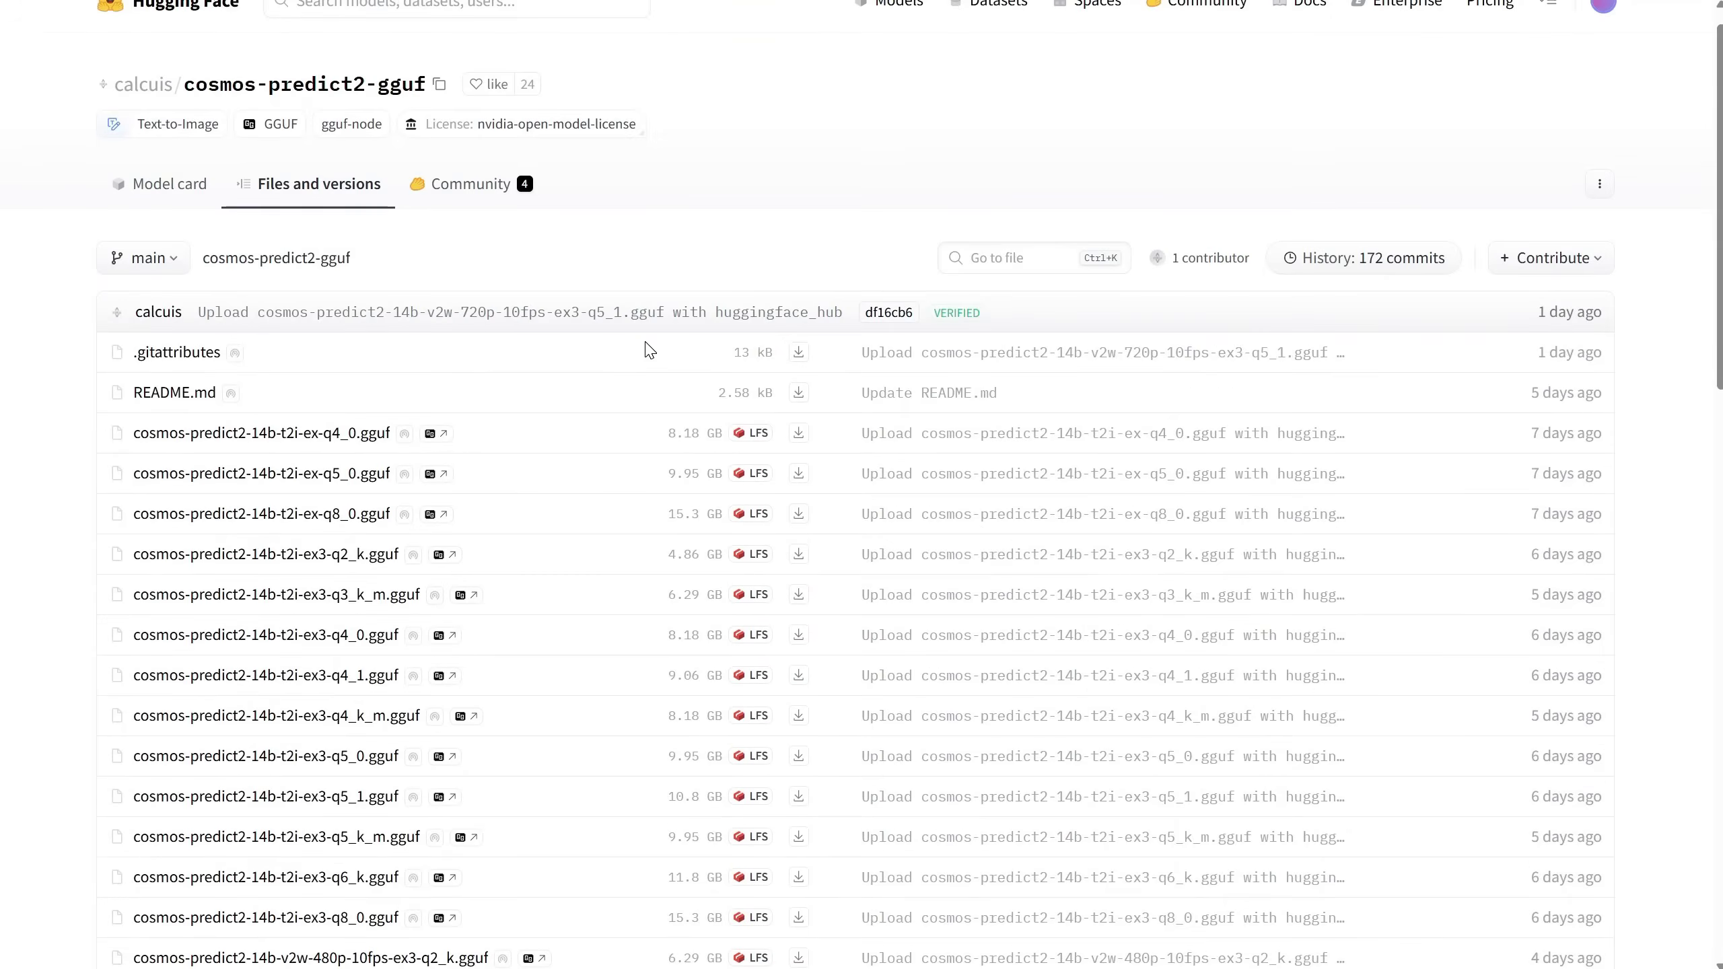
pyautogui.scroll(-3, 650, 348)
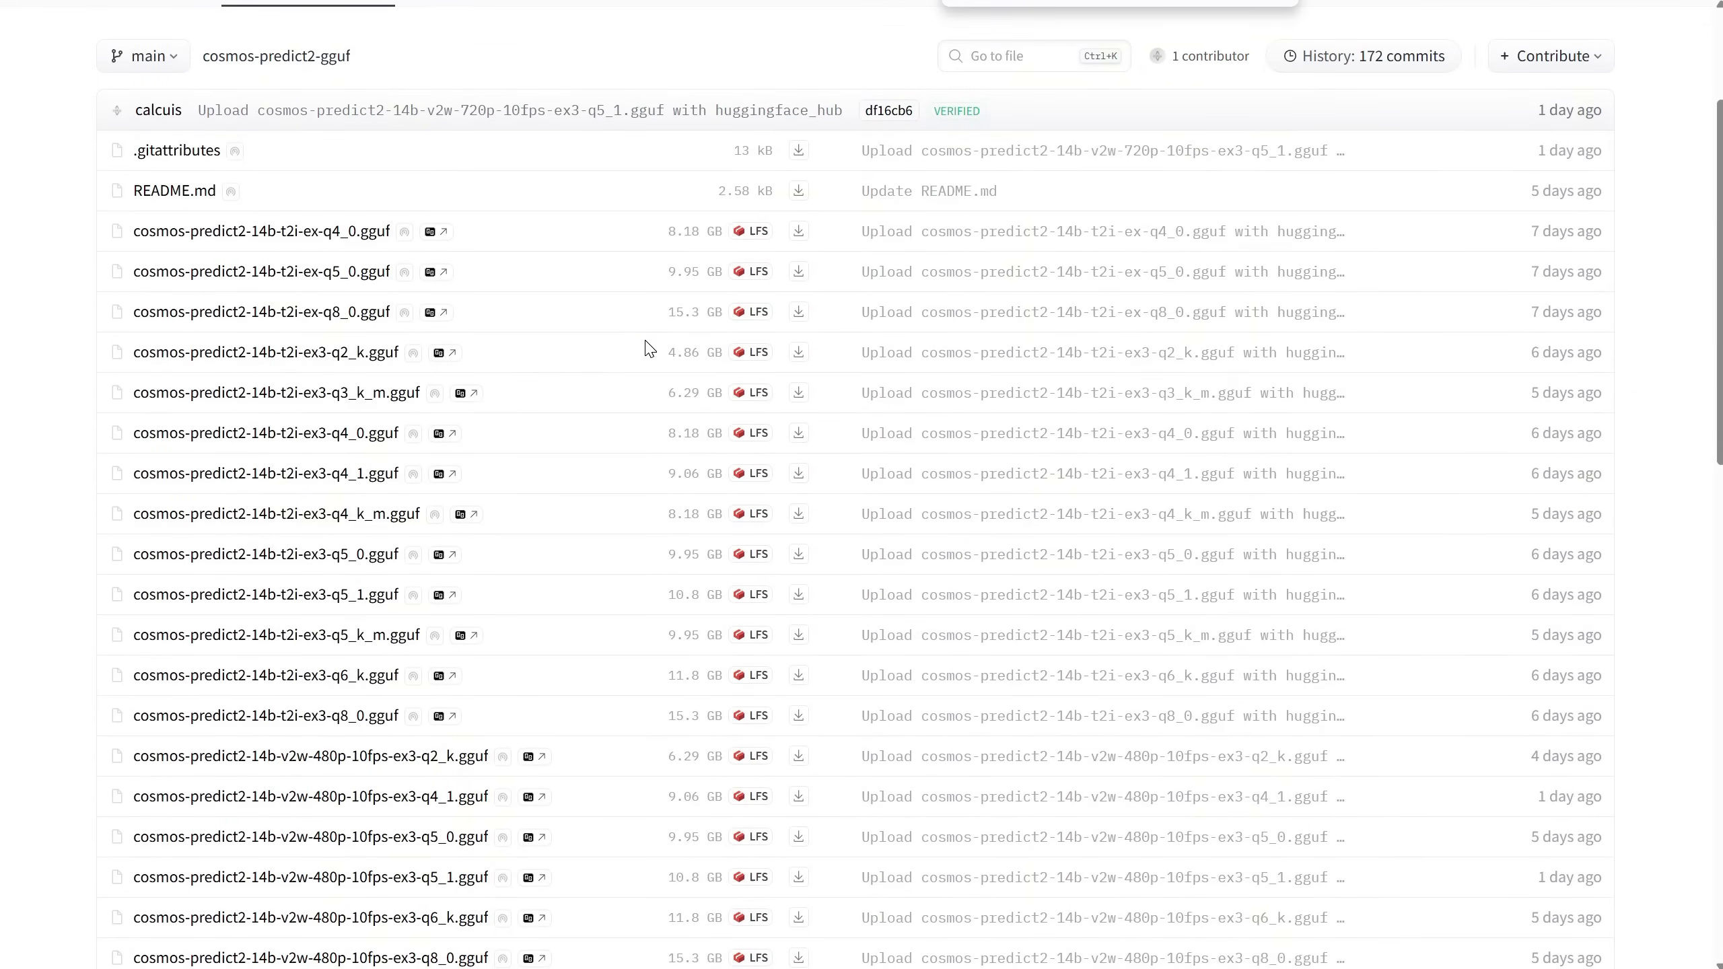
pyautogui.write('q8')
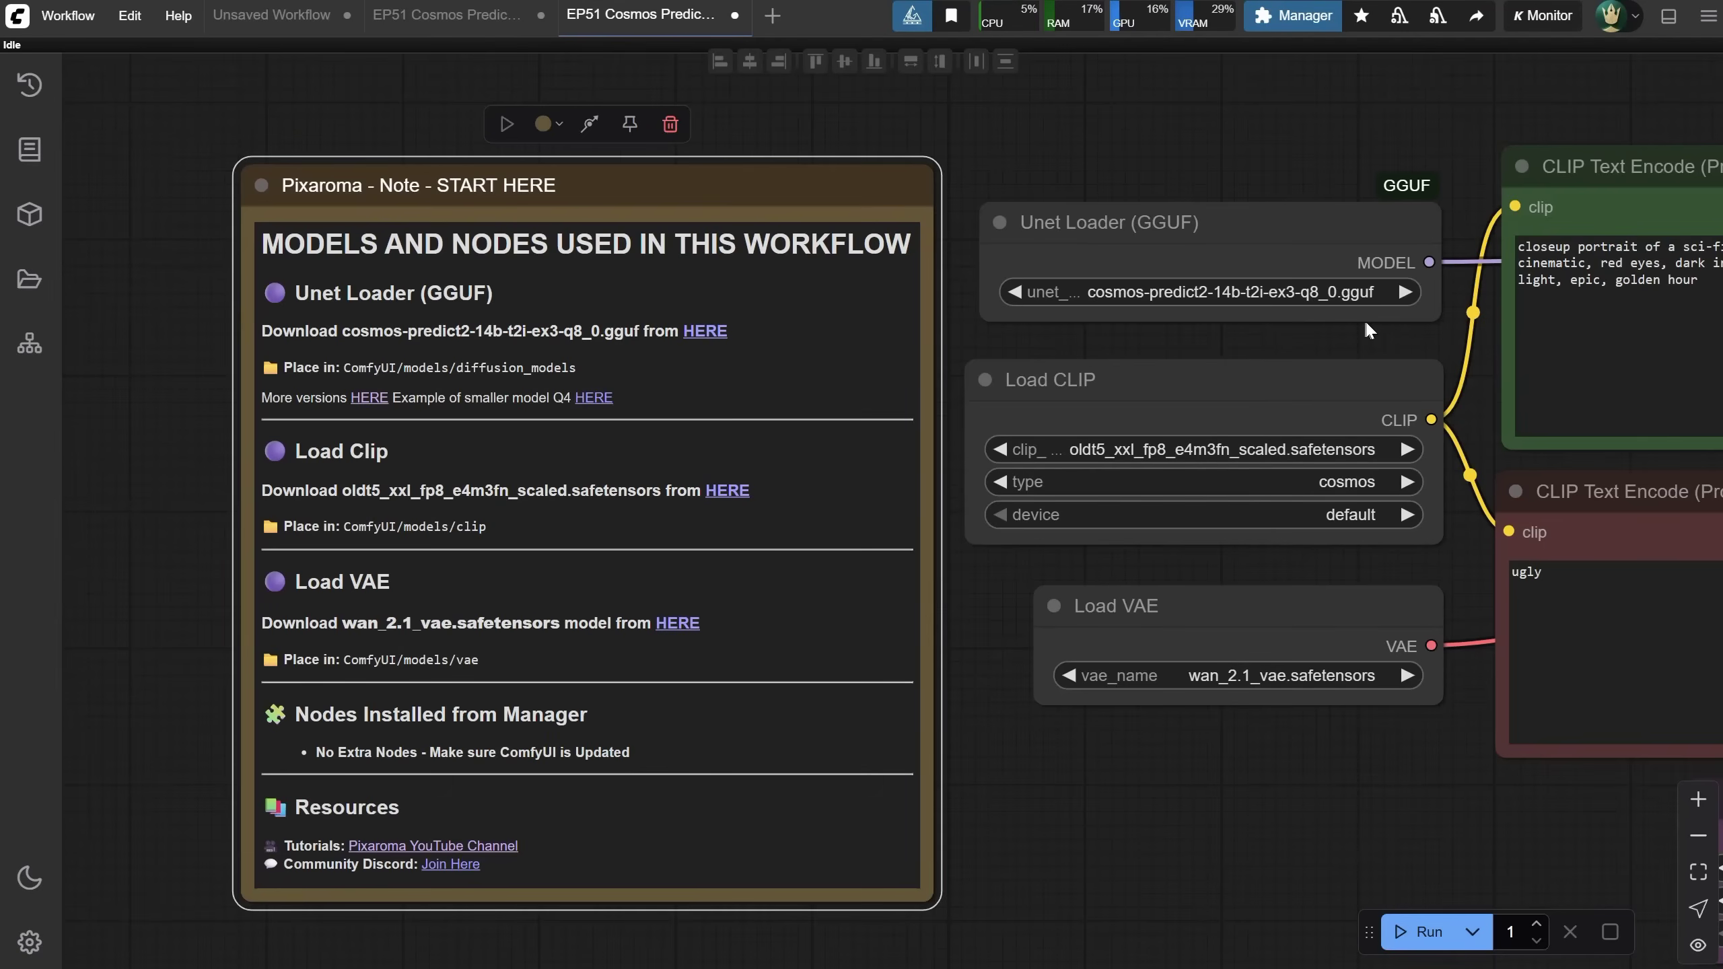
pyautogui.click(1287, 293)
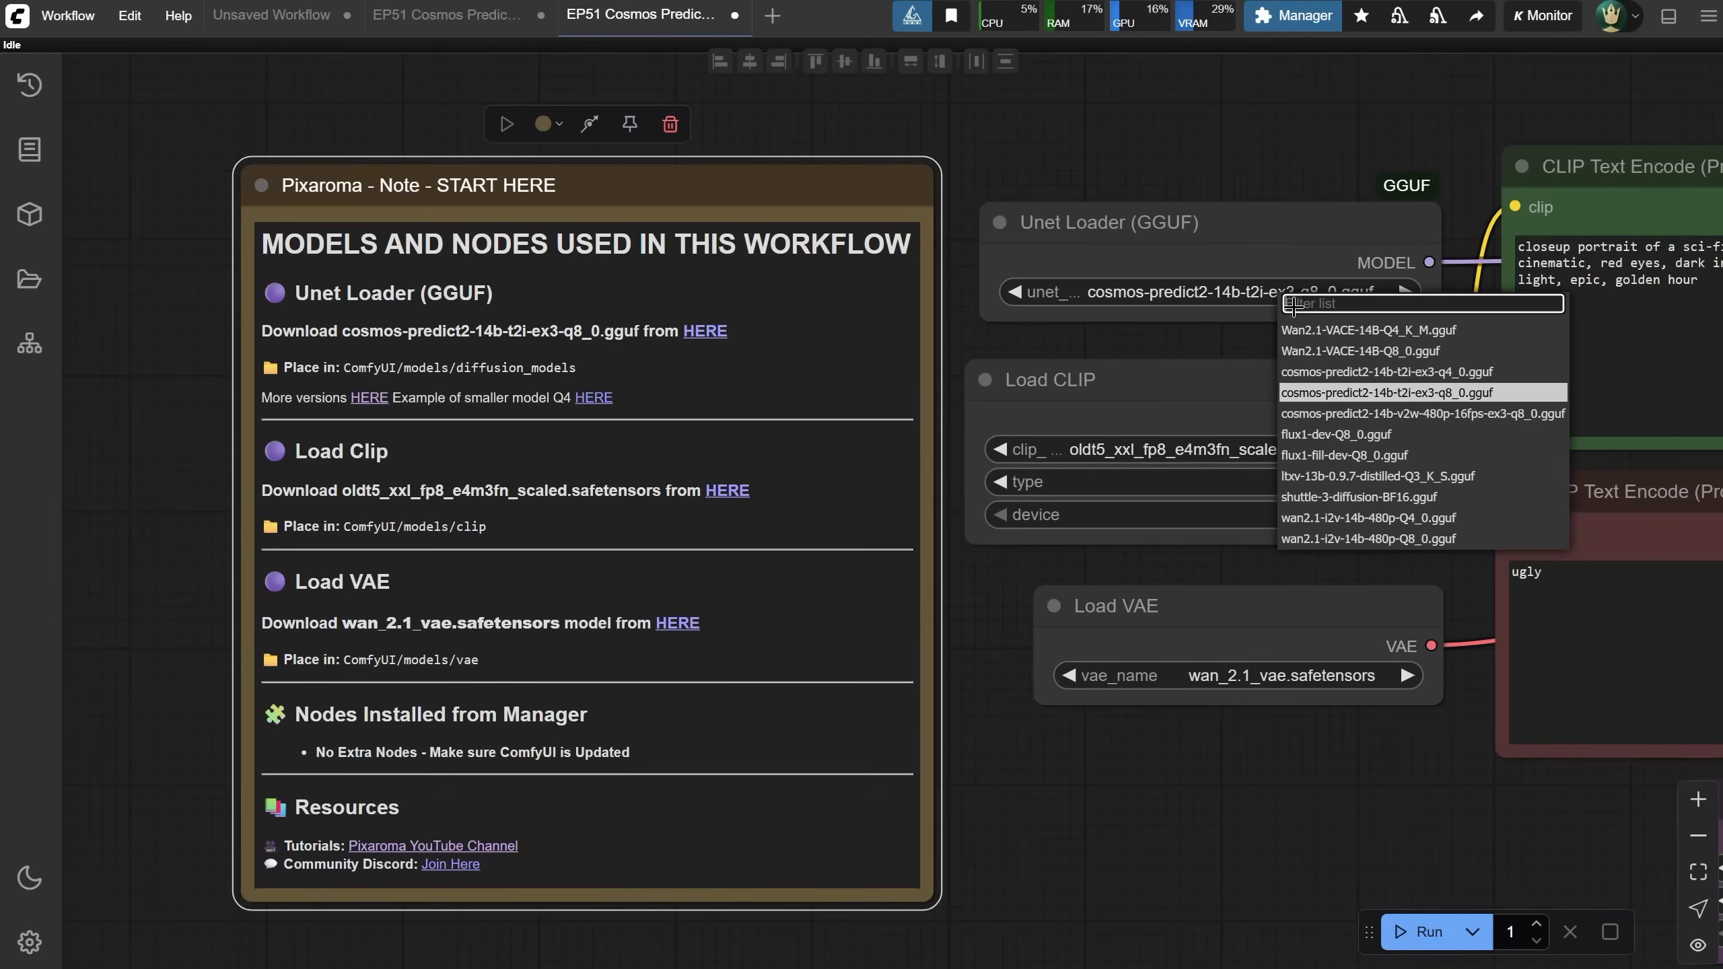
# Select cosmos-predict2-14b-t2i-ex3-q8_0 in Unet Loader, generate a robot portrait, and check the logs.
pyautogui.click(1387, 393)
pyautogui.scroll(-2, 662, 714)
pyautogui.scroll(-3, 664, 718)
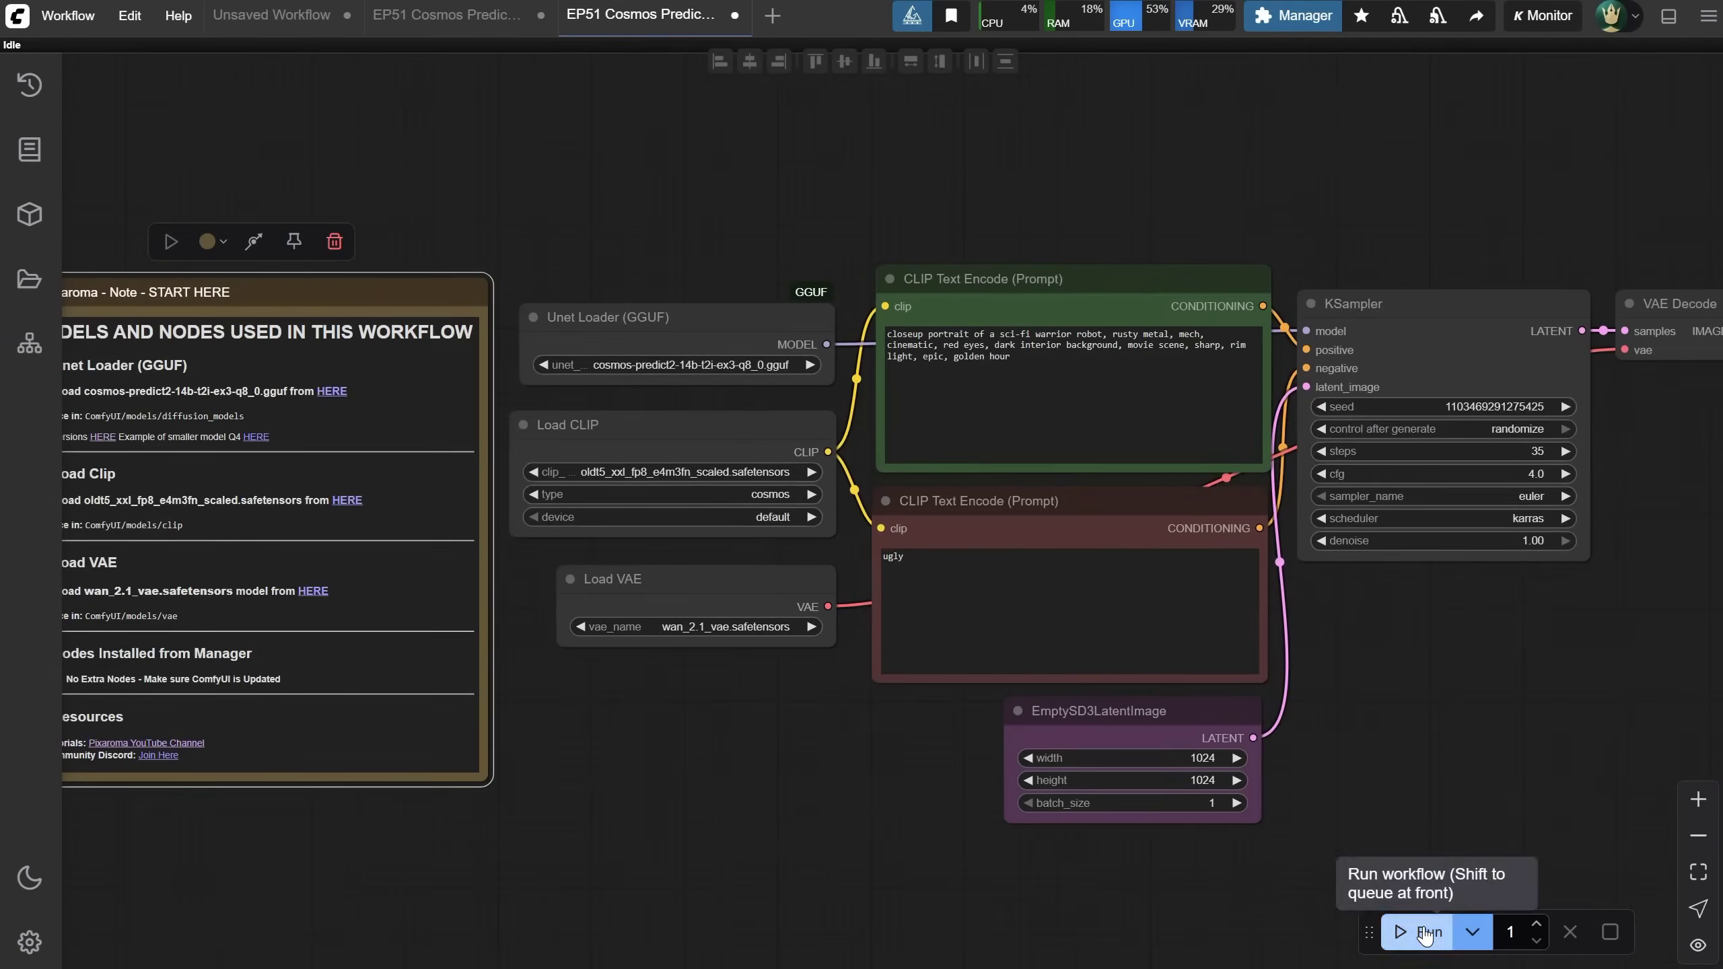
pyautogui.click(1420, 932)
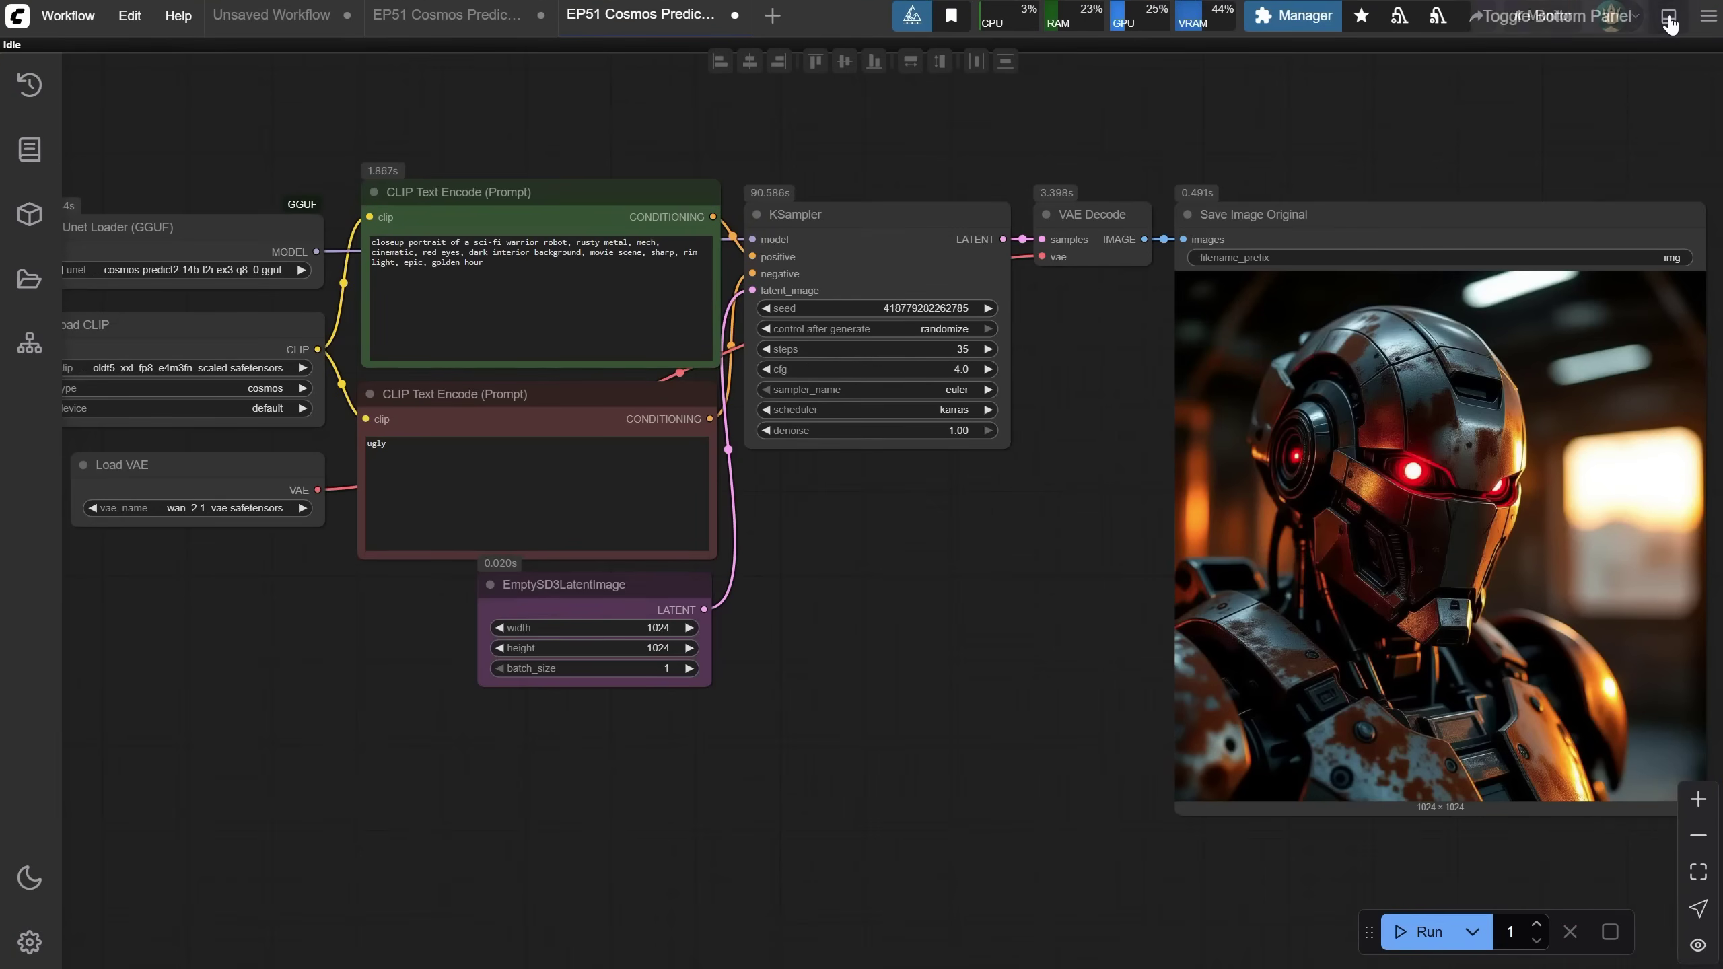
pyautogui.click(1667, 17)
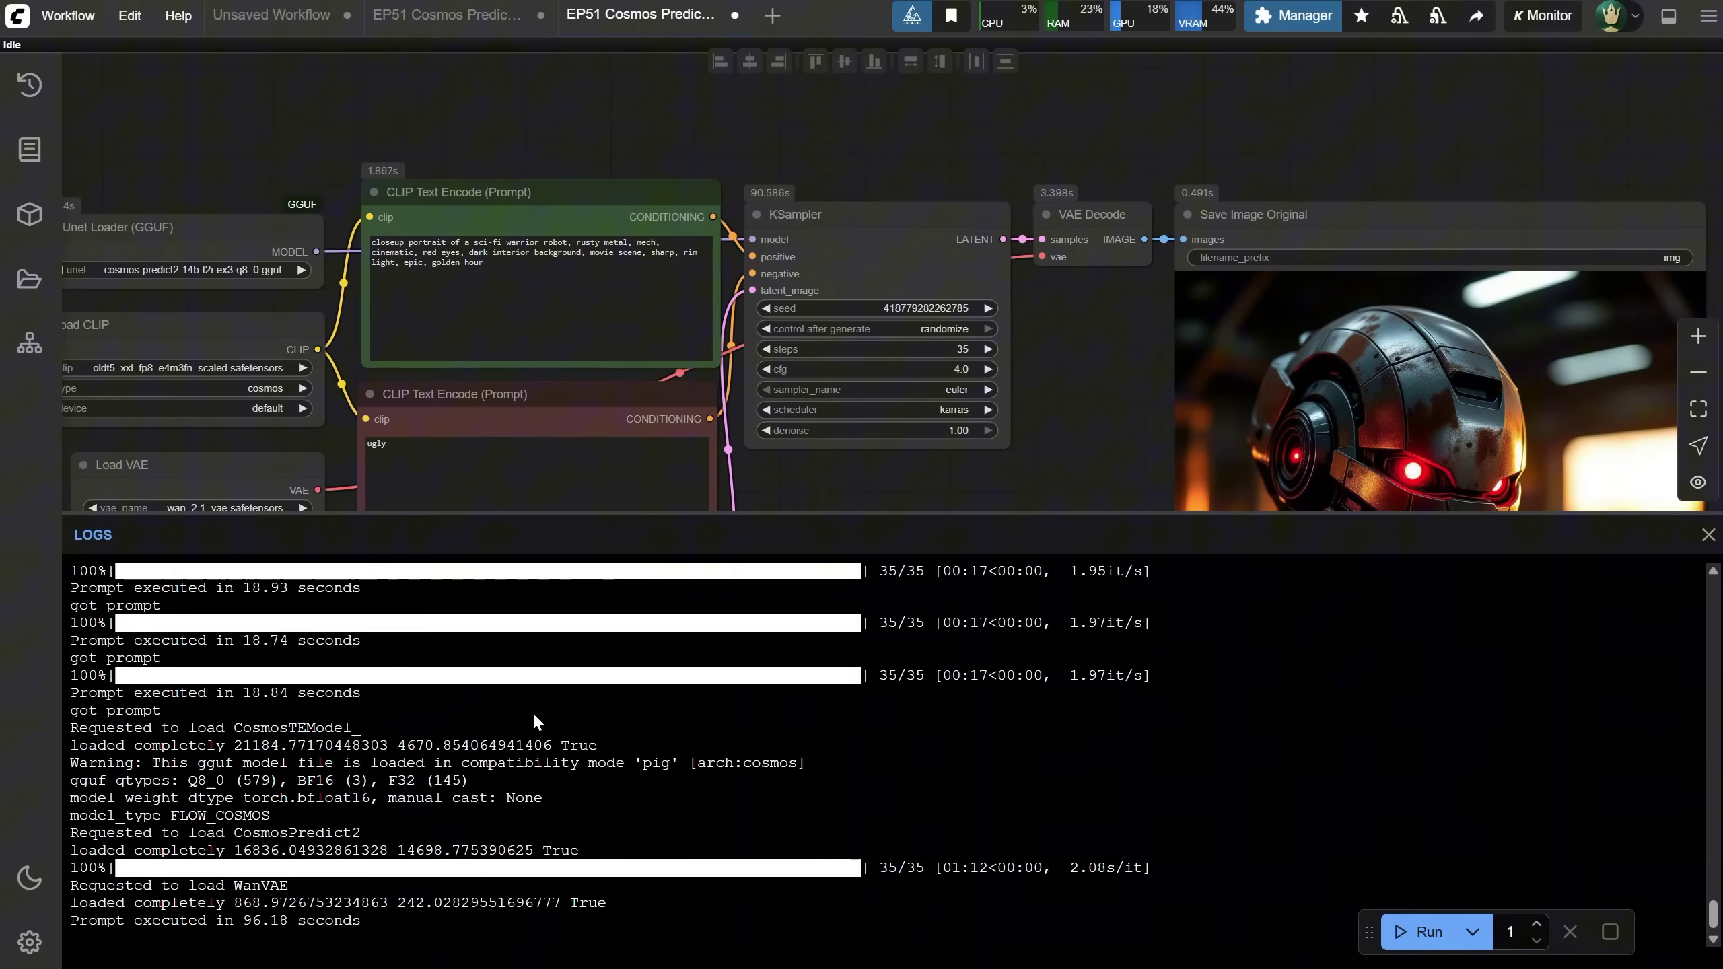
pyautogui.moveTo(243, 921); pyautogui.dragTo(279, 921)
pyautogui.click(1668, 16)
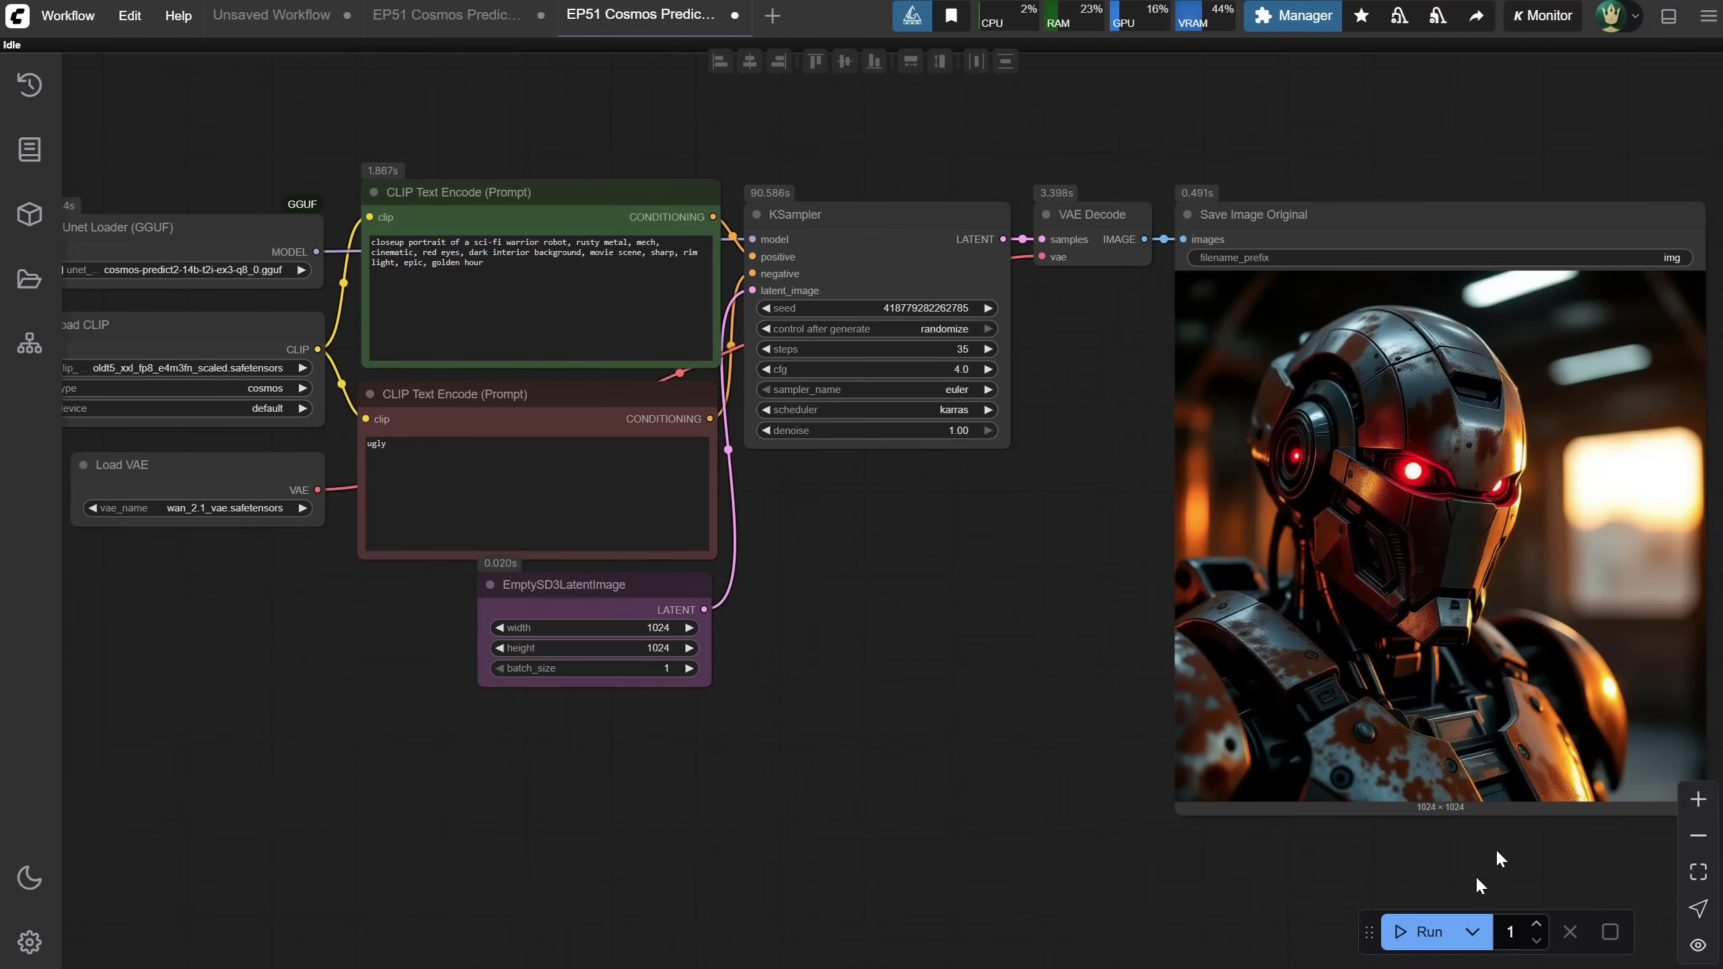
# Generate another robot portrait and read its 80.66-second run time in the logs.
pyautogui.click(1411, 931)
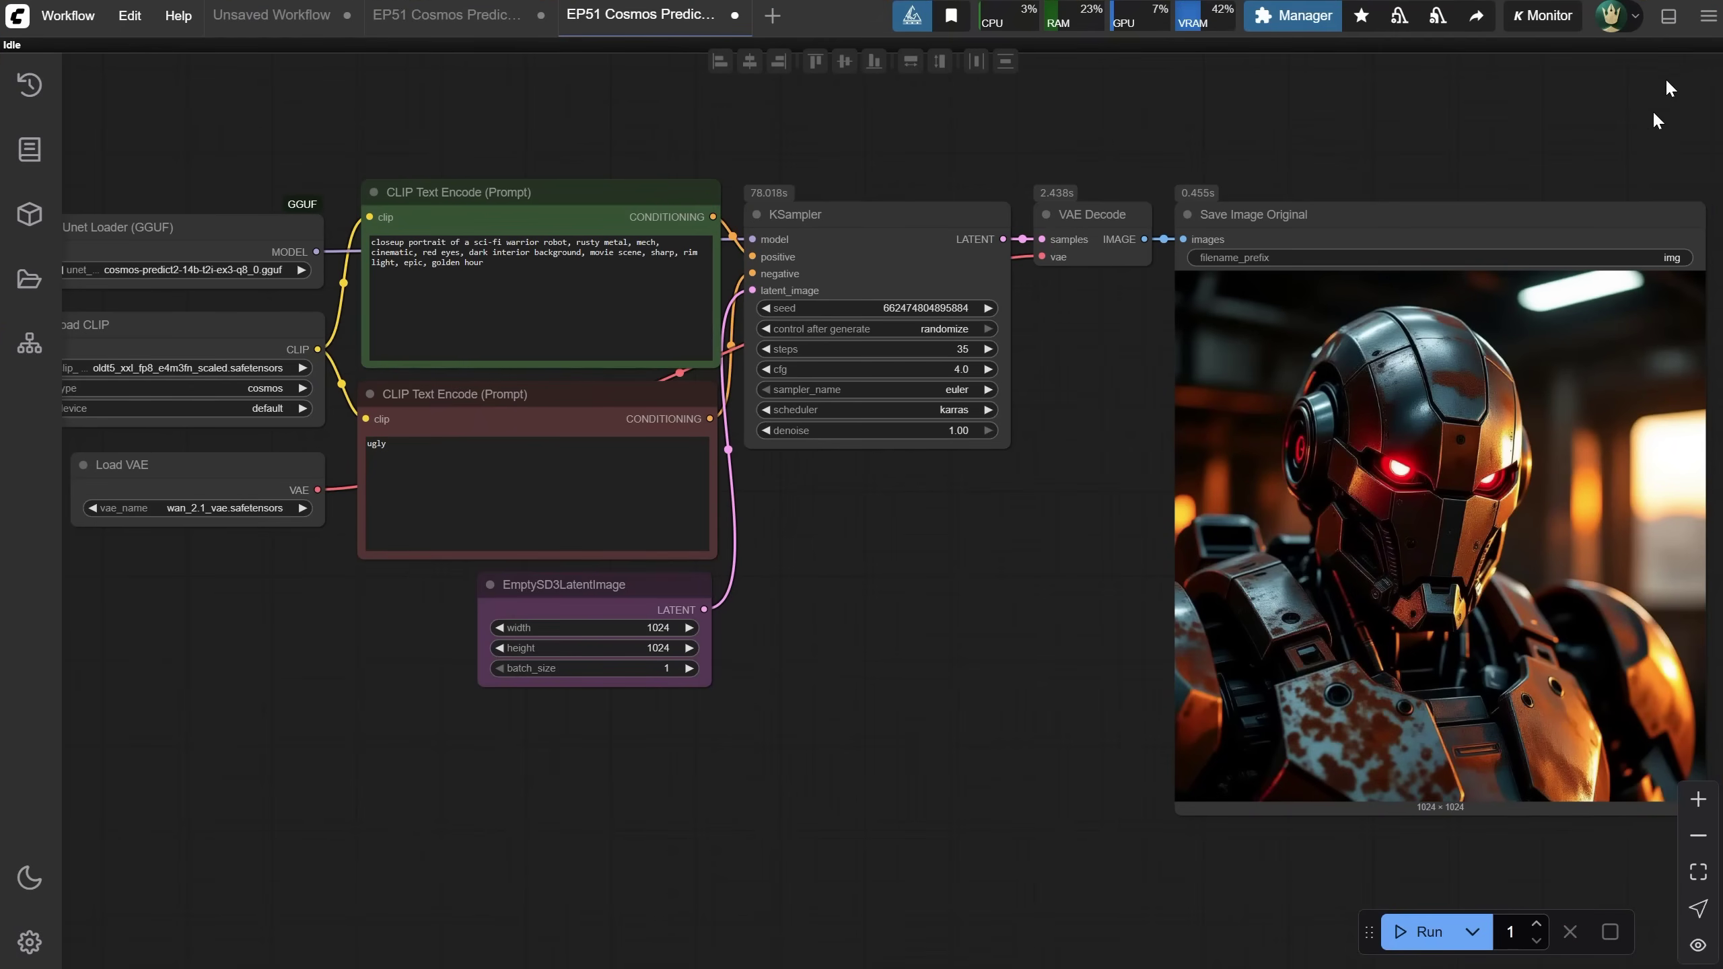
pyautogui.click(1668, 16)
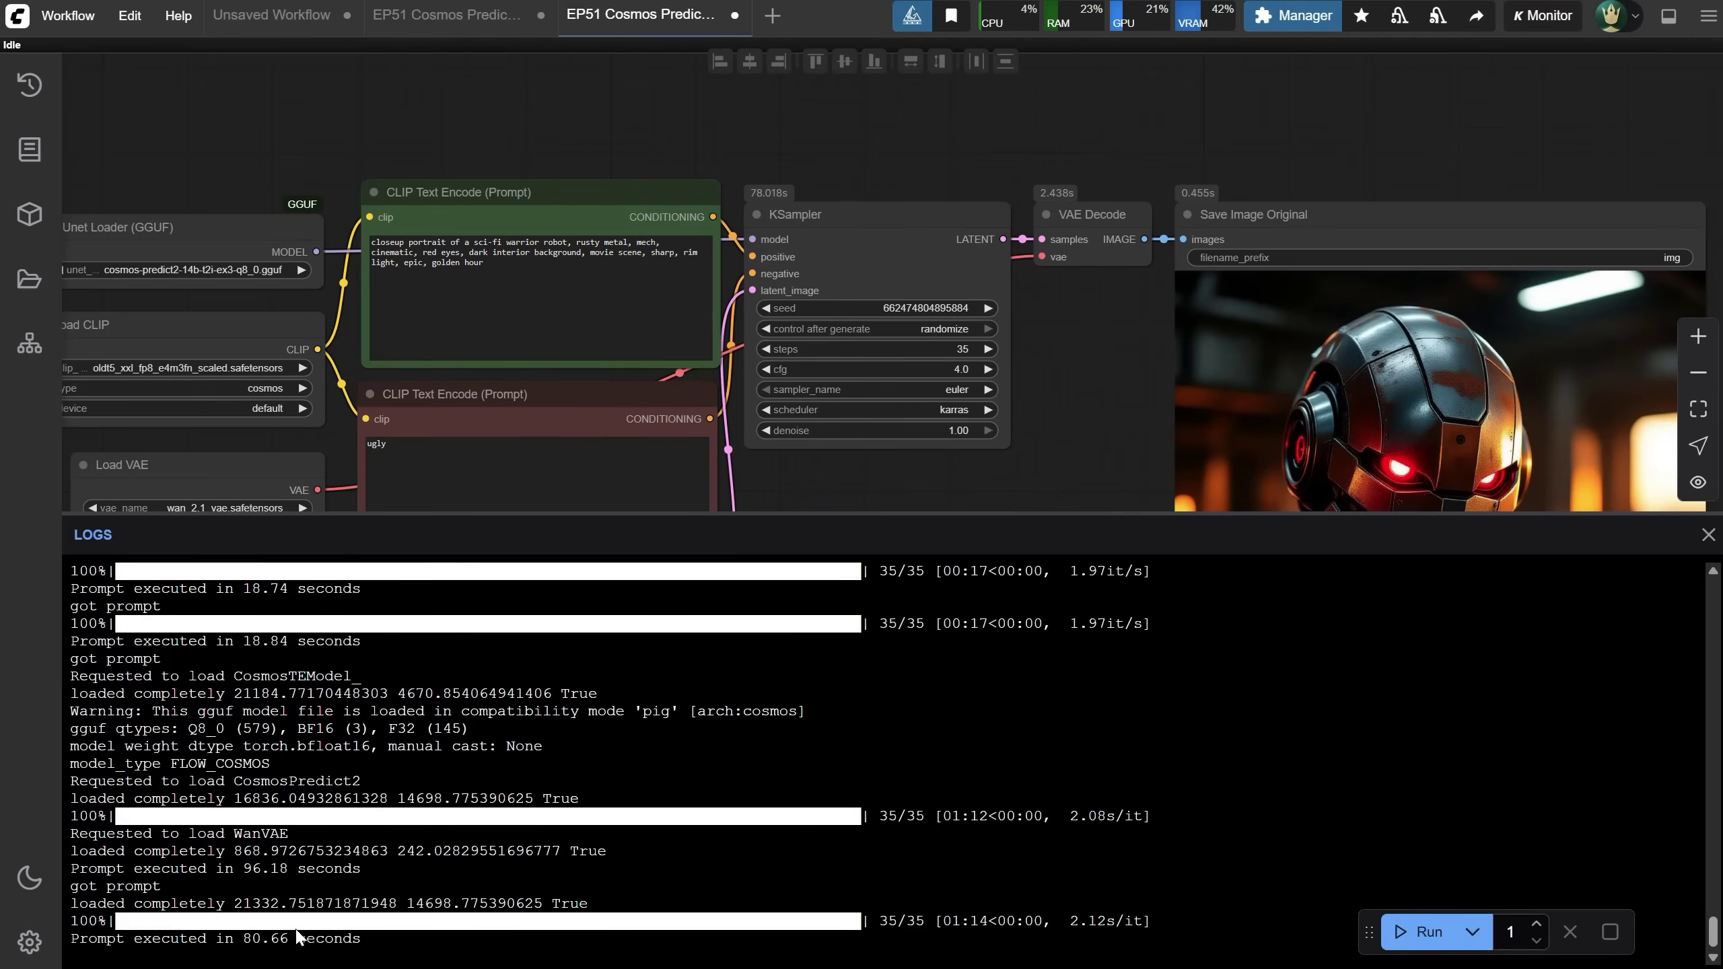
pyautogui.moveTo(243, 939); pyautogui.dragTo(269, 939)
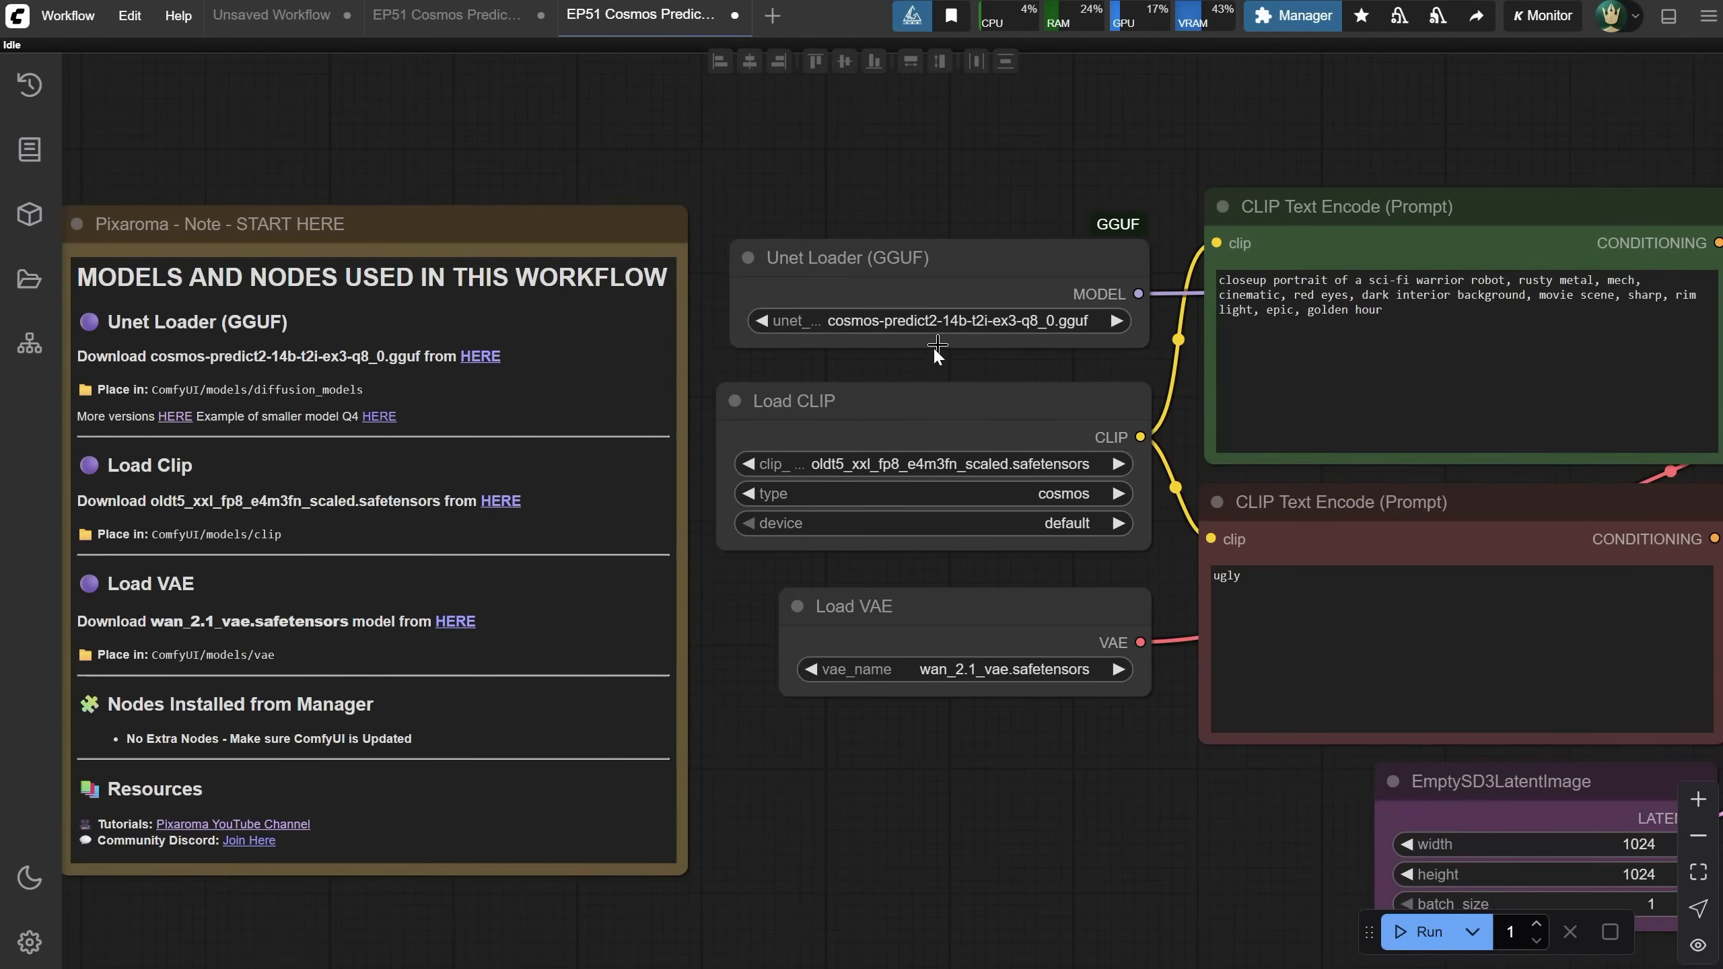
# Switch Unet Loader to the q4_0 model and generate a new robot portrait.
pyautogui.click(942, 321)
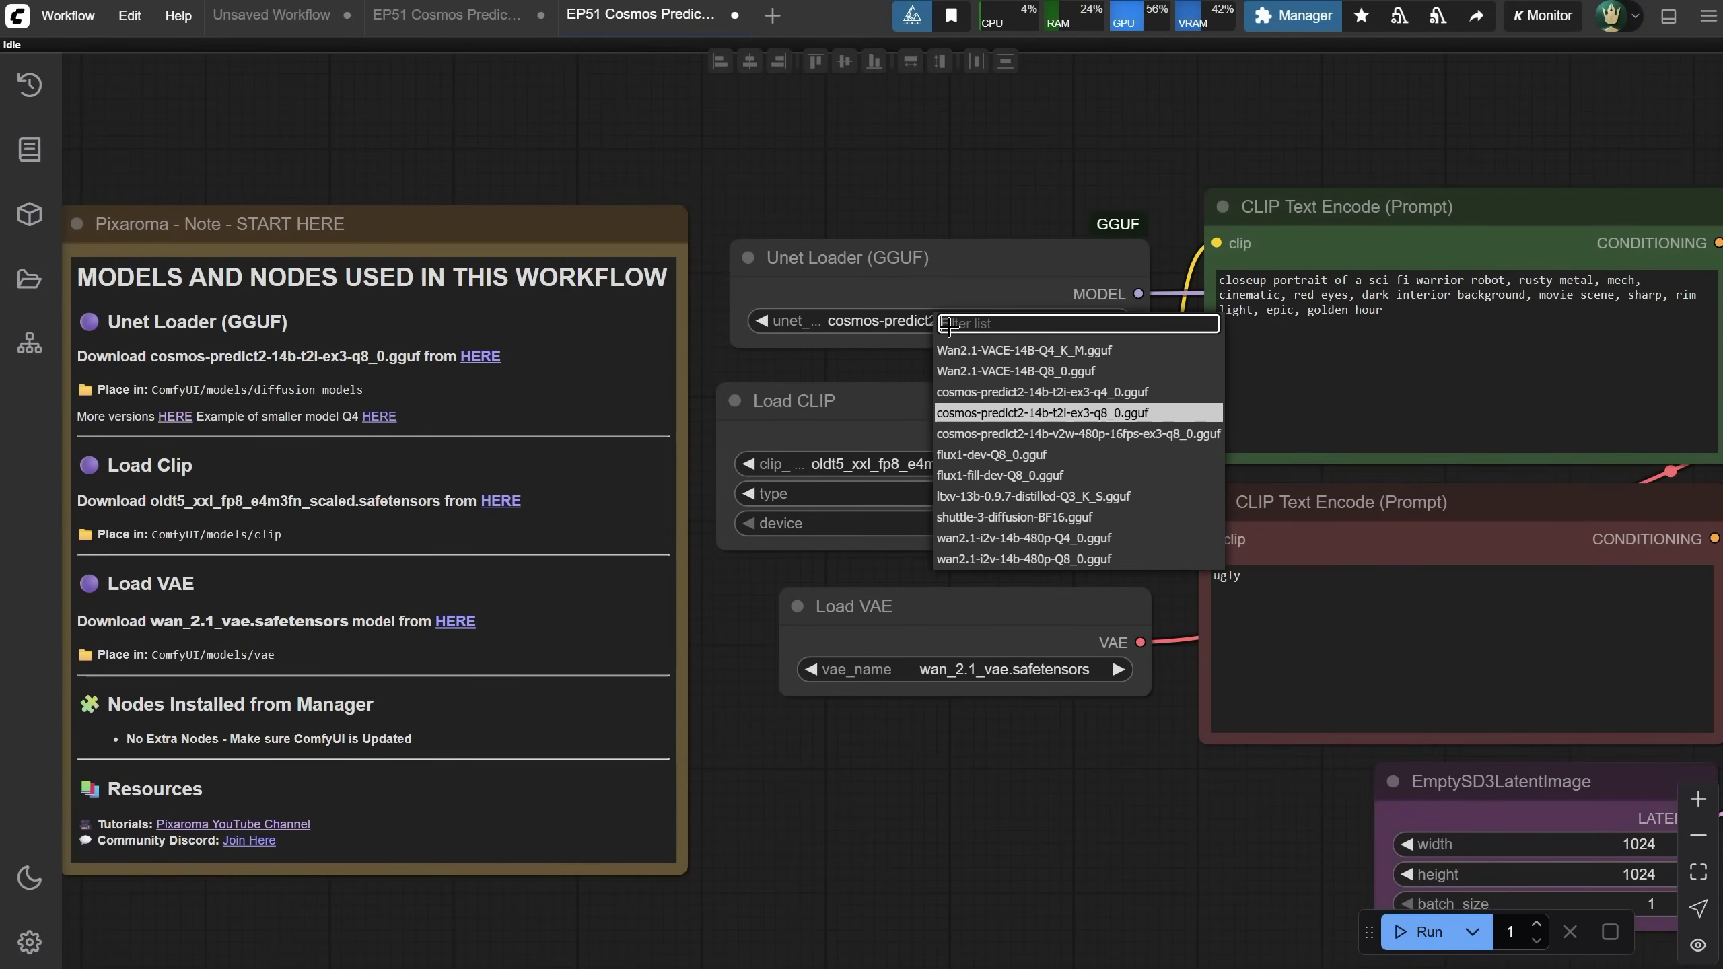
pyautogui.click(1116, 393)
pyautogui.scroll(-2, 1152, 837)
pyautogui.moveTo(1164, 835); pyautogui.dragTo(752, 743)
pyautogui.click(1419, 931)
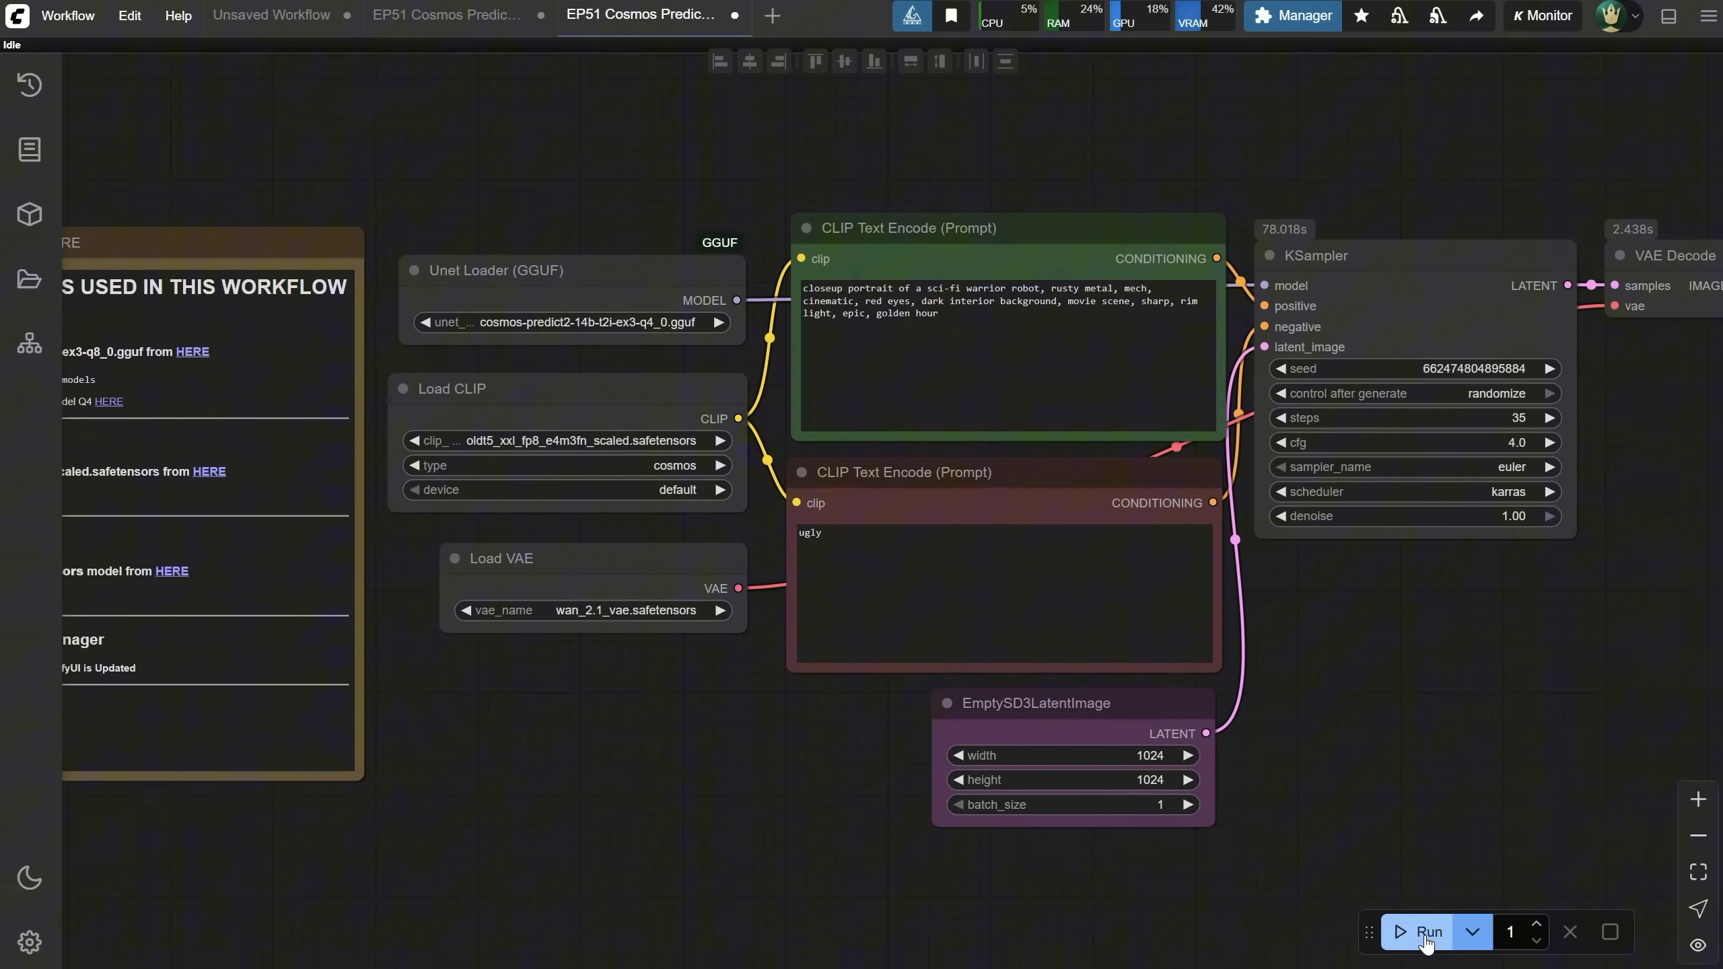
pyautogui.moveTo(1458, 692); pyautogui.dragTo(598, 512)
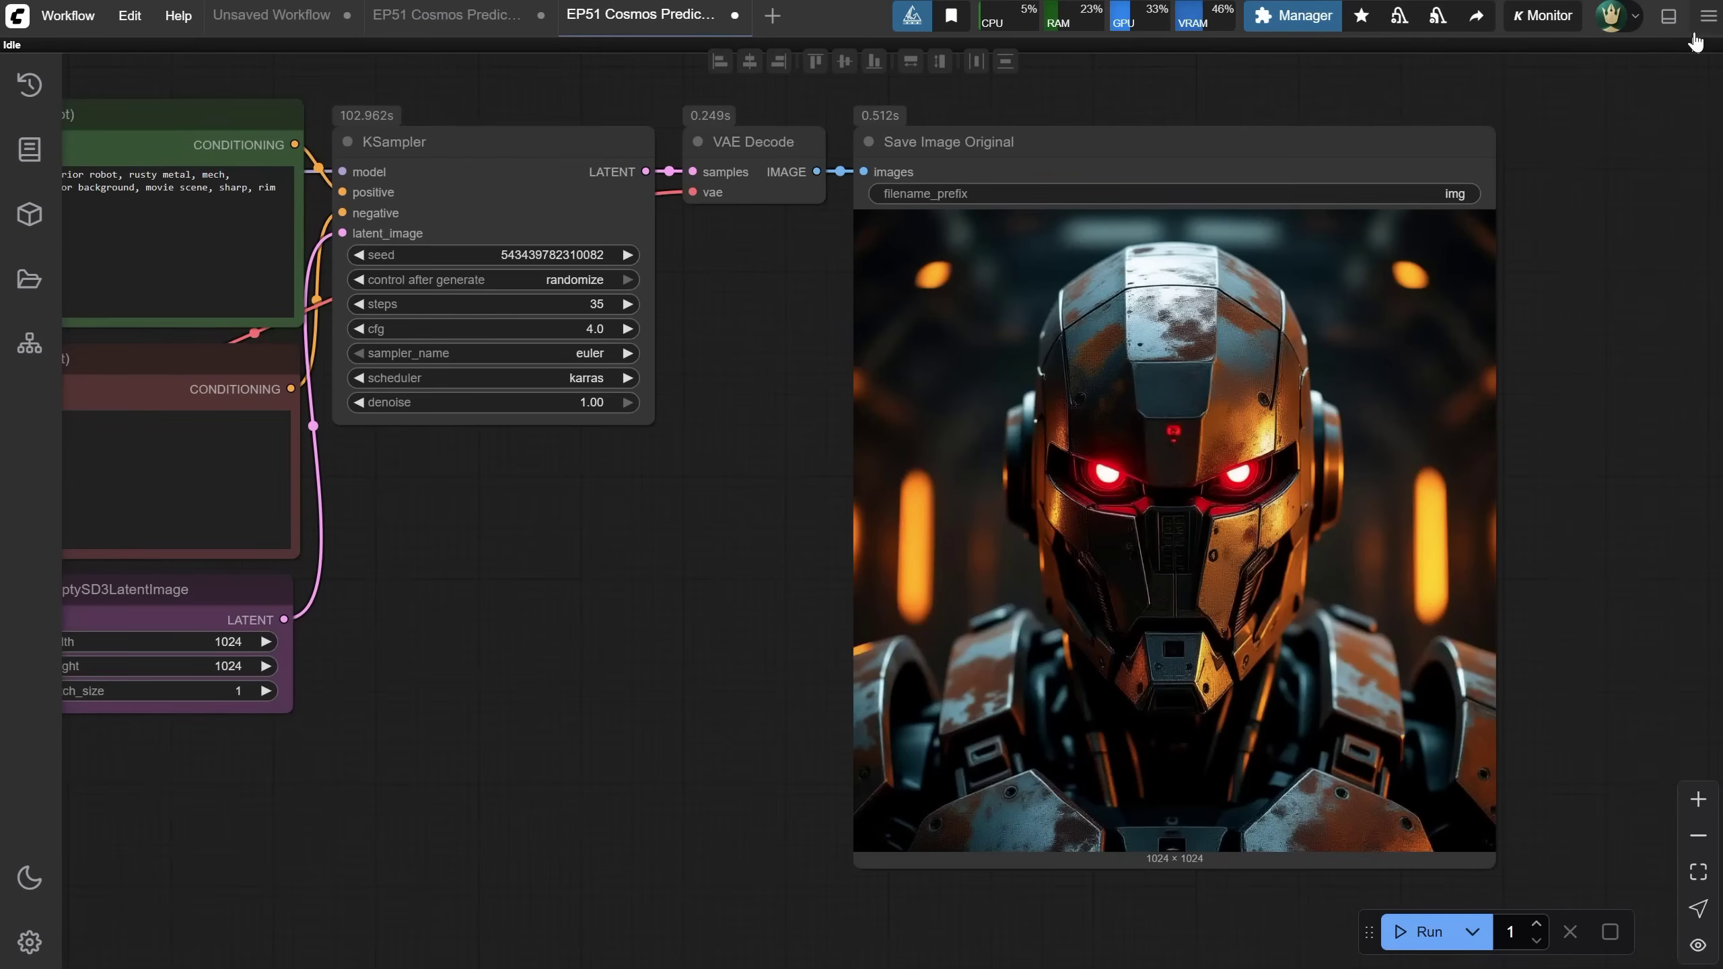
# Compare the q4_0 run's 95.58 seconds with the q8 run's 80.66 seconds in the logs.
pyautogui.click(1668, 15)
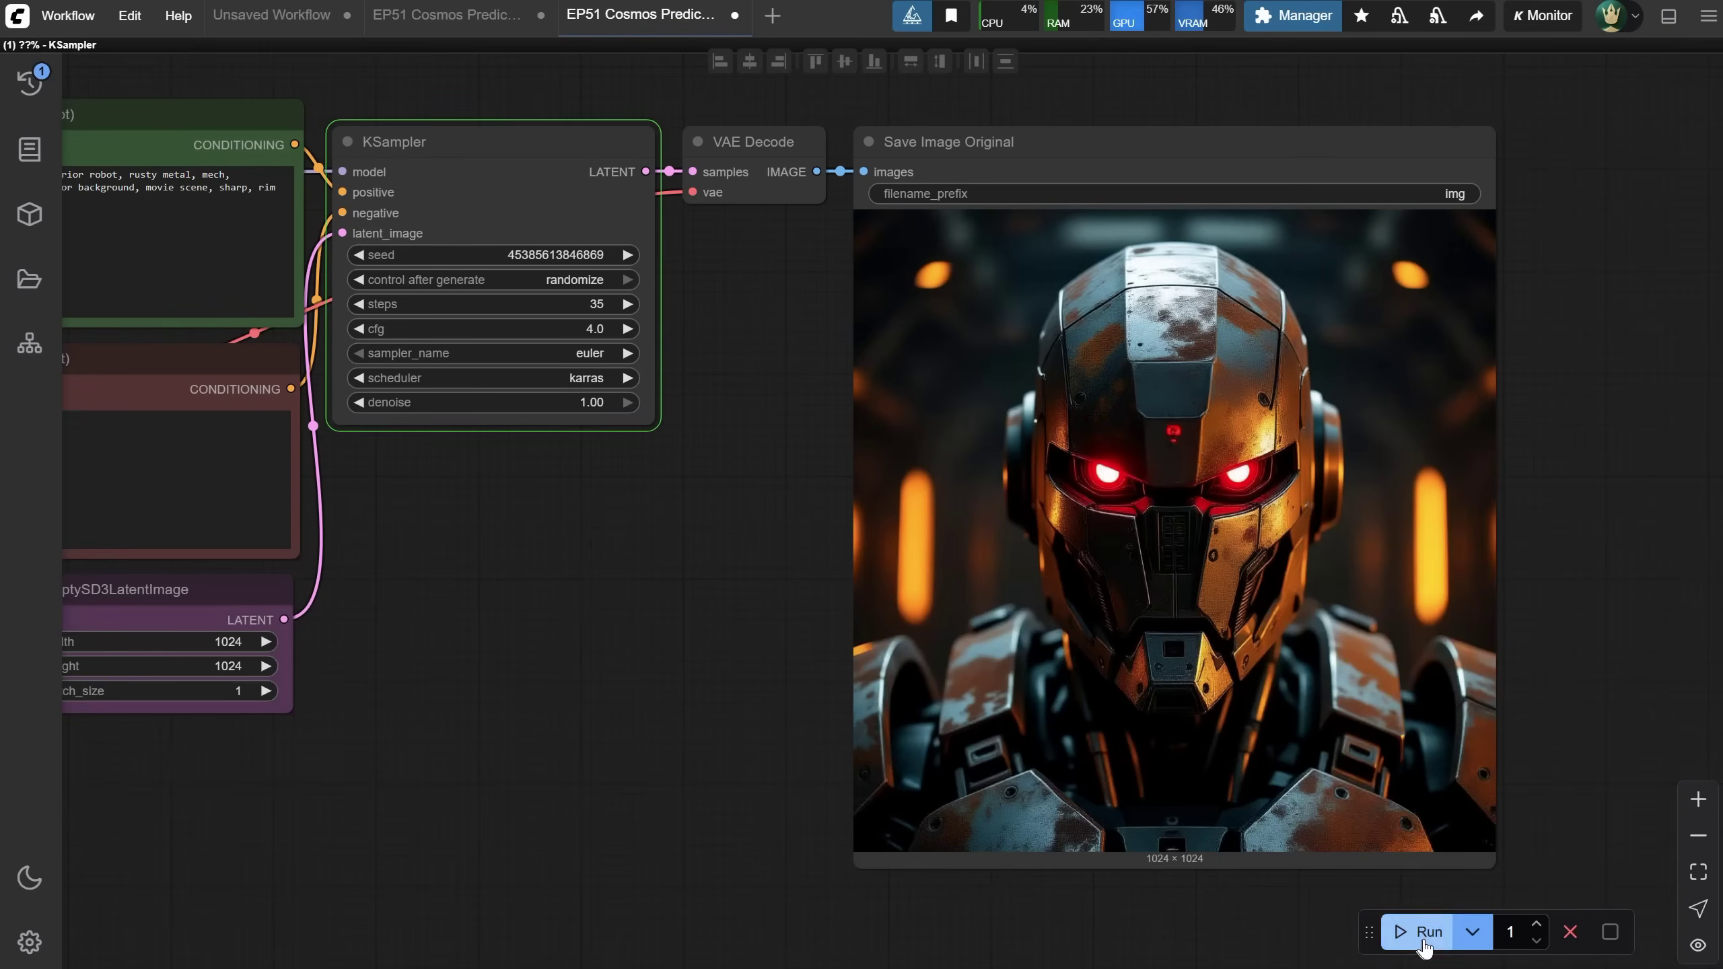
pyautogui.hotkey('ctrl', '`')
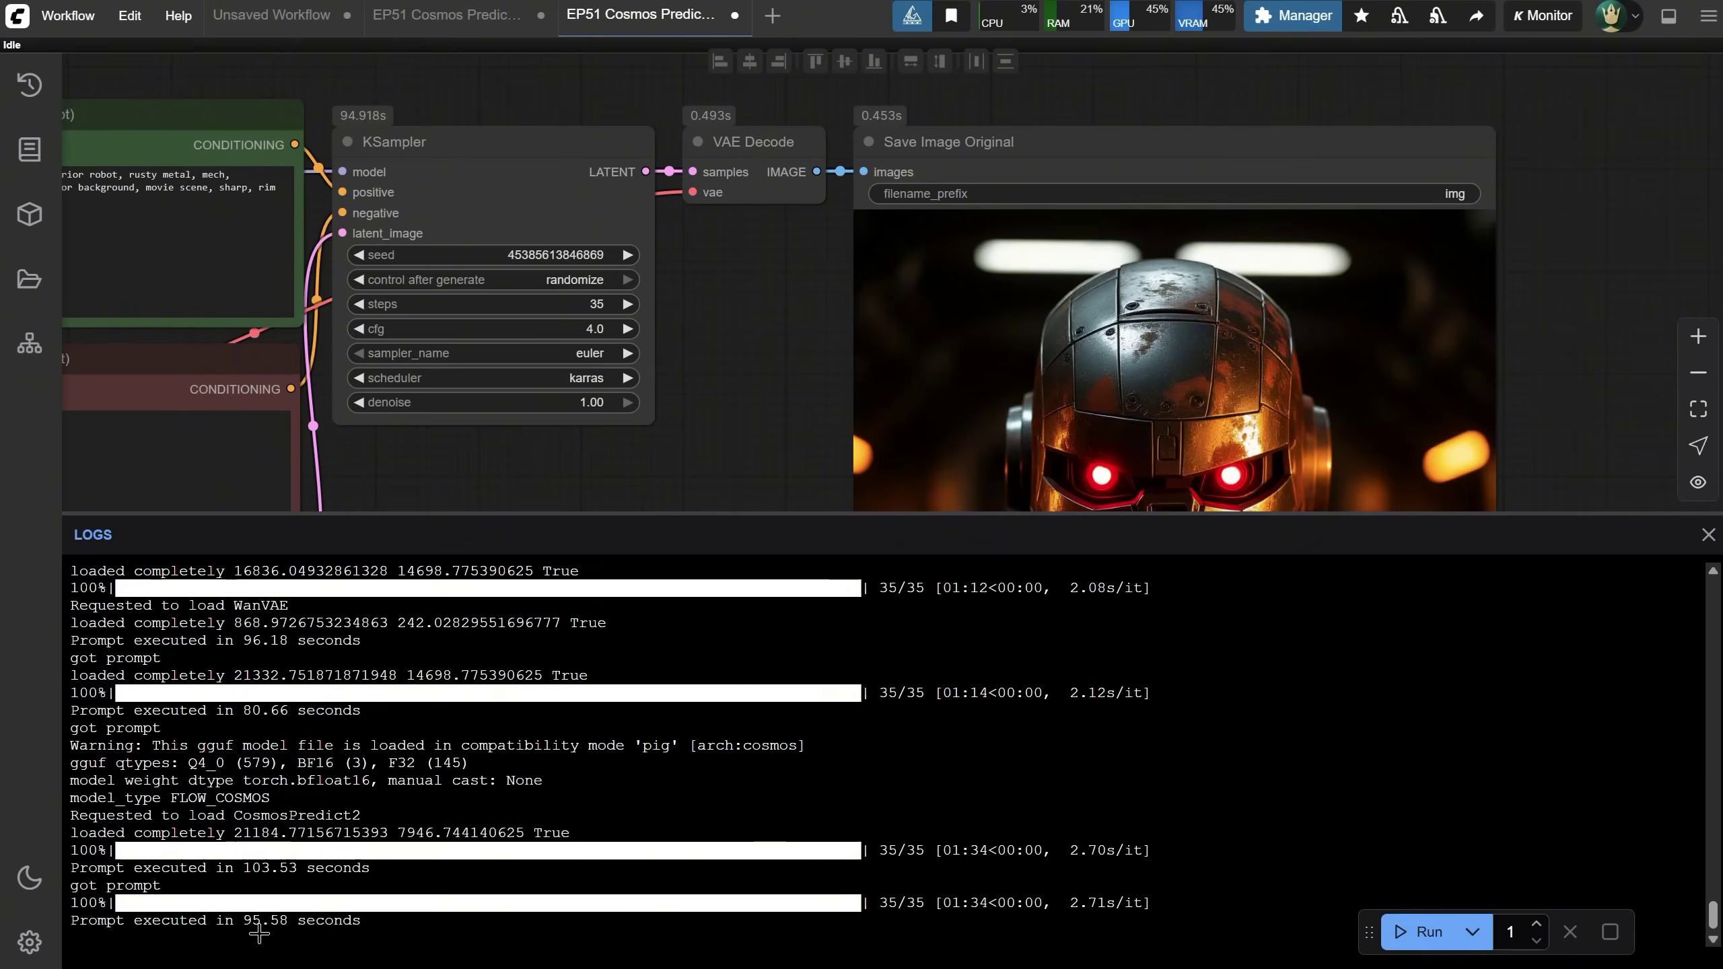
pyautogui.moveTo(243, 922); pyautogui.dragTo(290, 923)
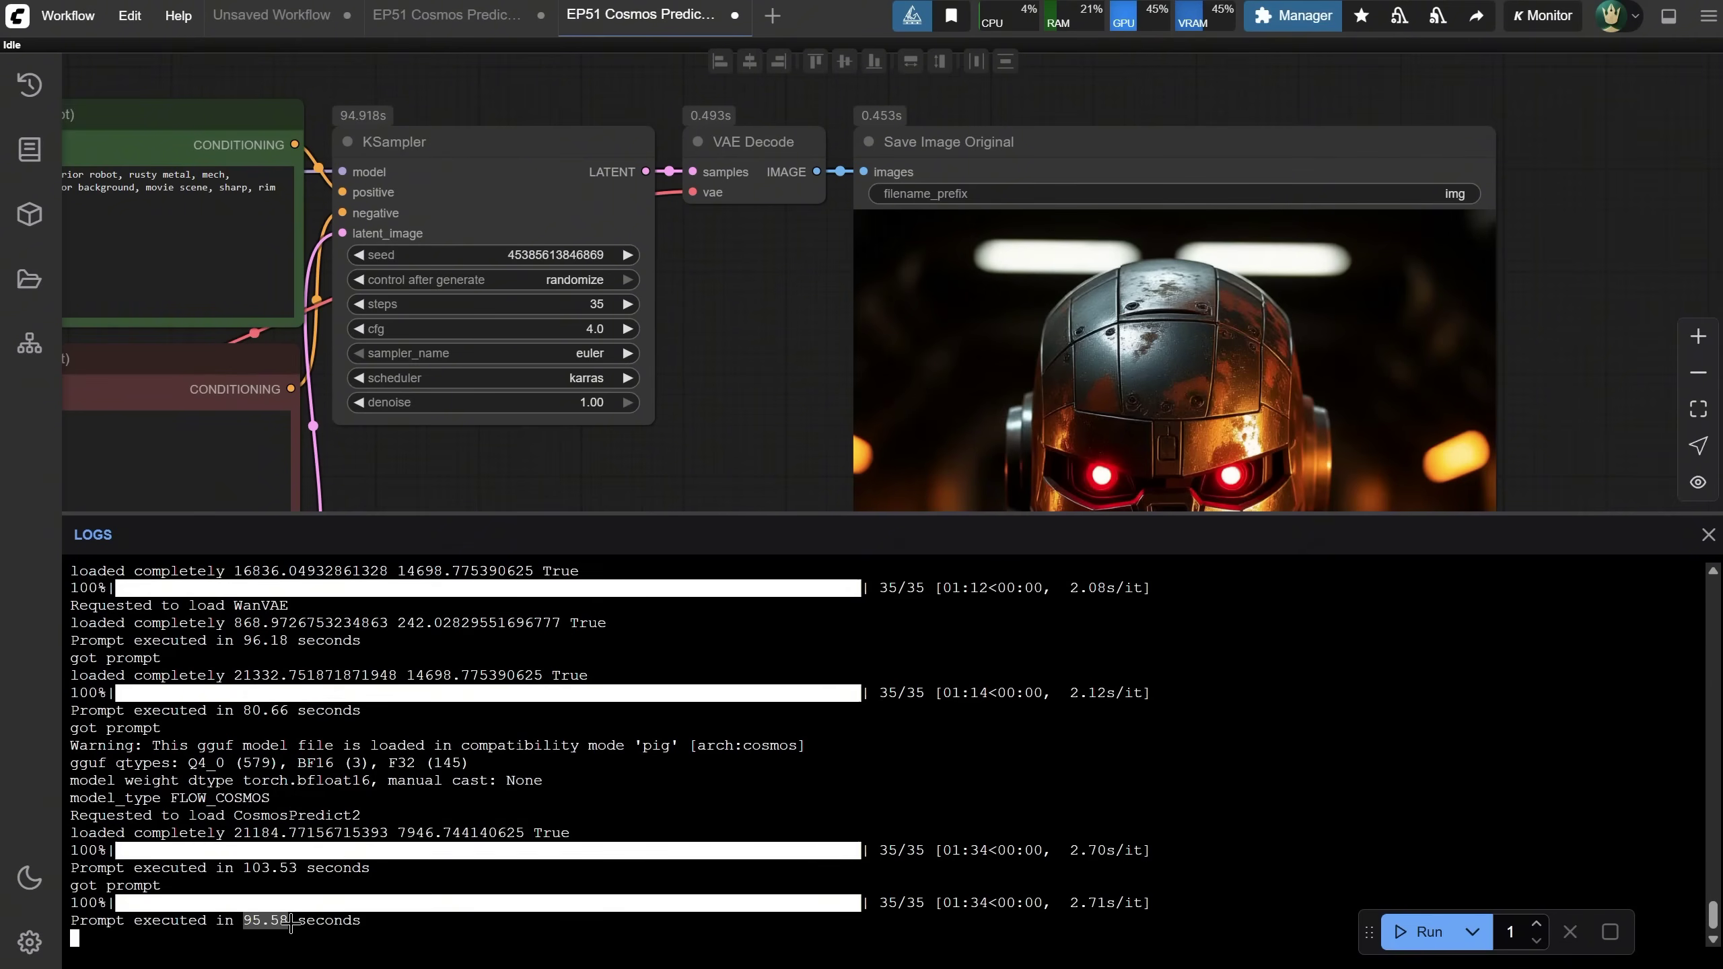
pyautogui.doubleClick(265, 710)
pyautogui.click(405, 753)
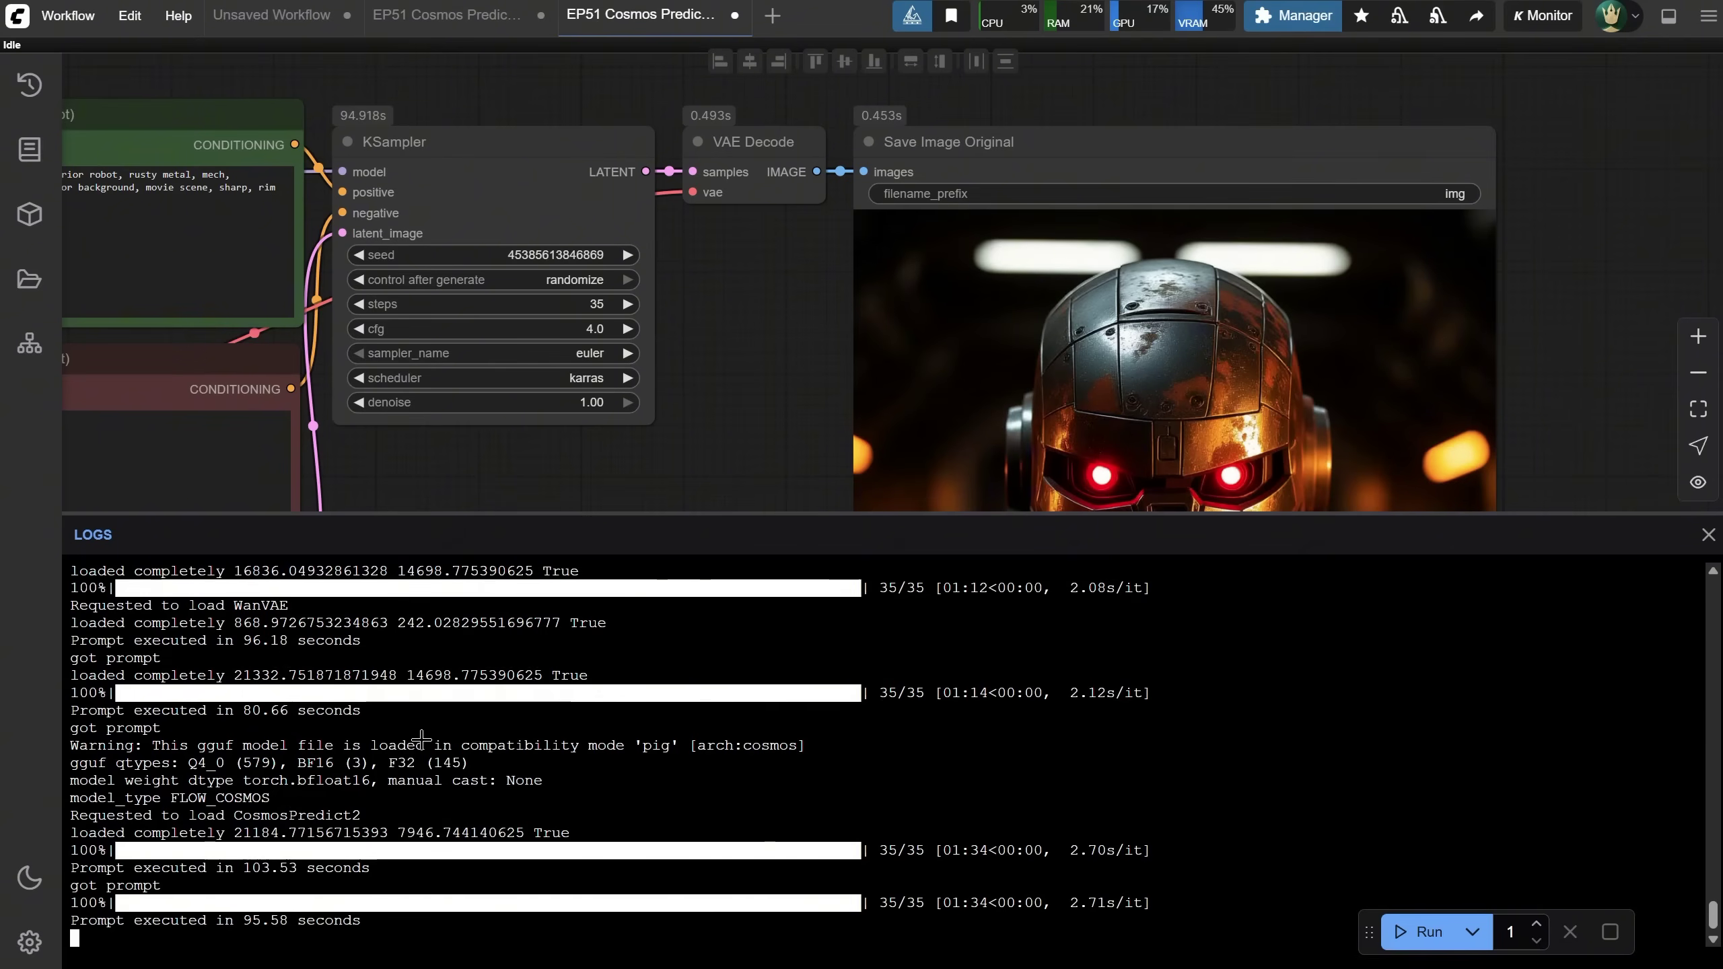
pyautogui.click(1706, 536)
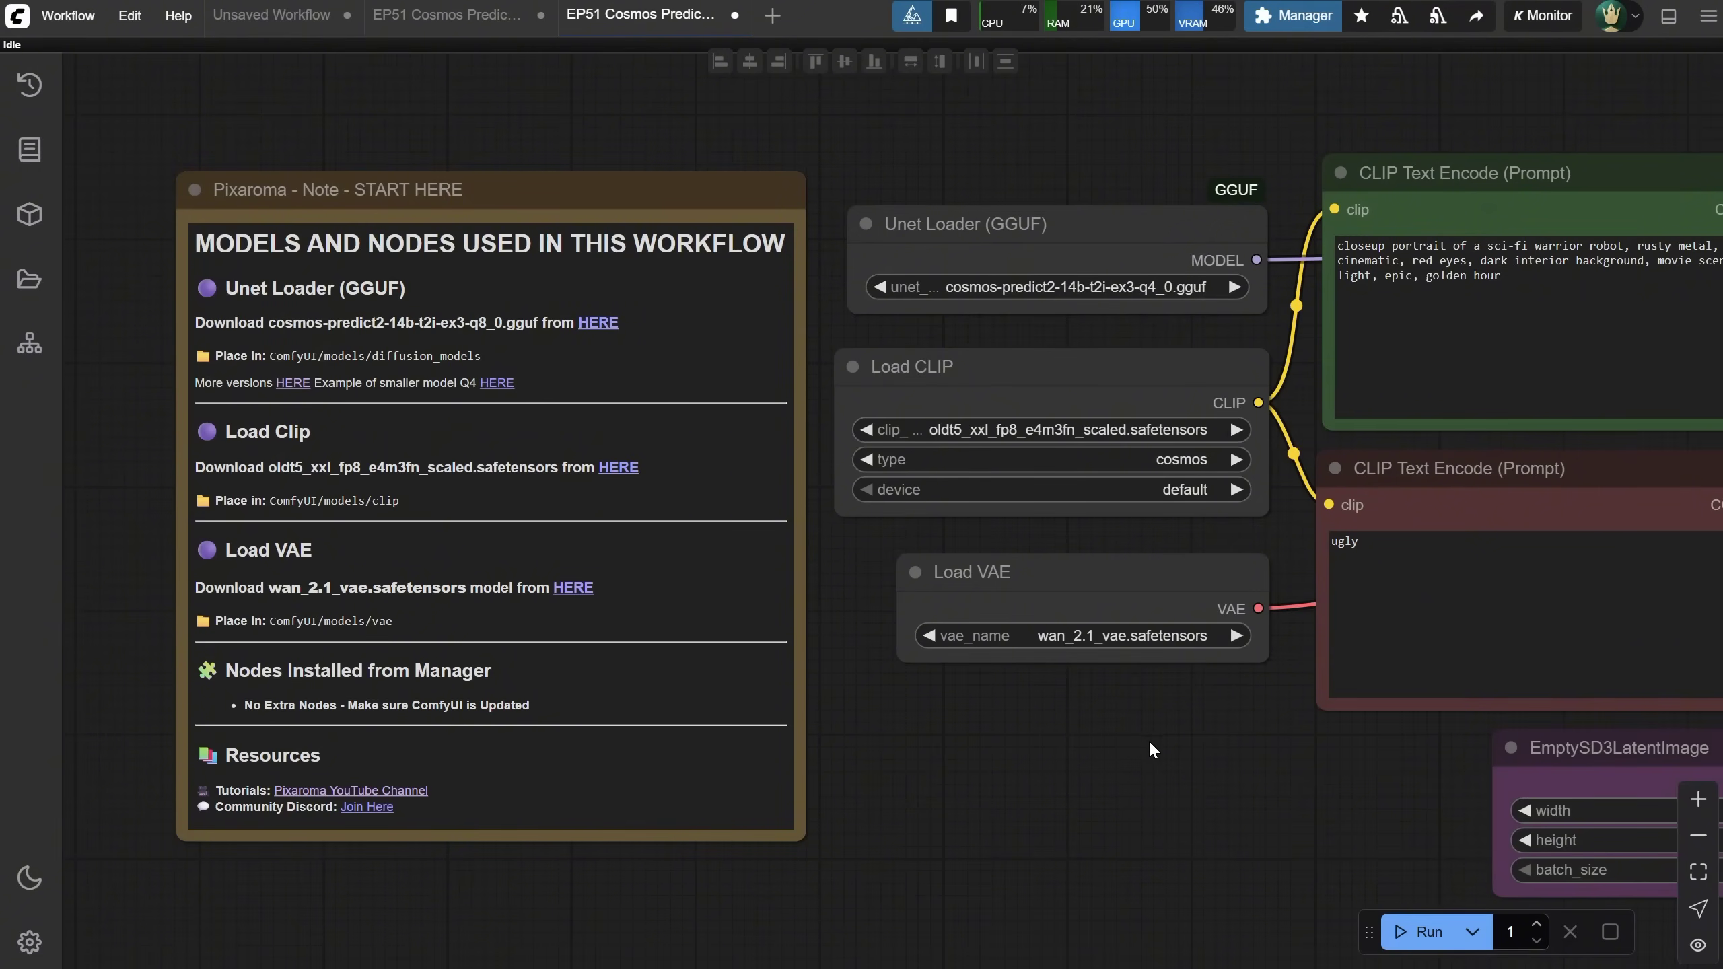
# Change the note's Nodes Installed bullet to GGUF.
pyautogui.hscroll(2, 1148, 739)
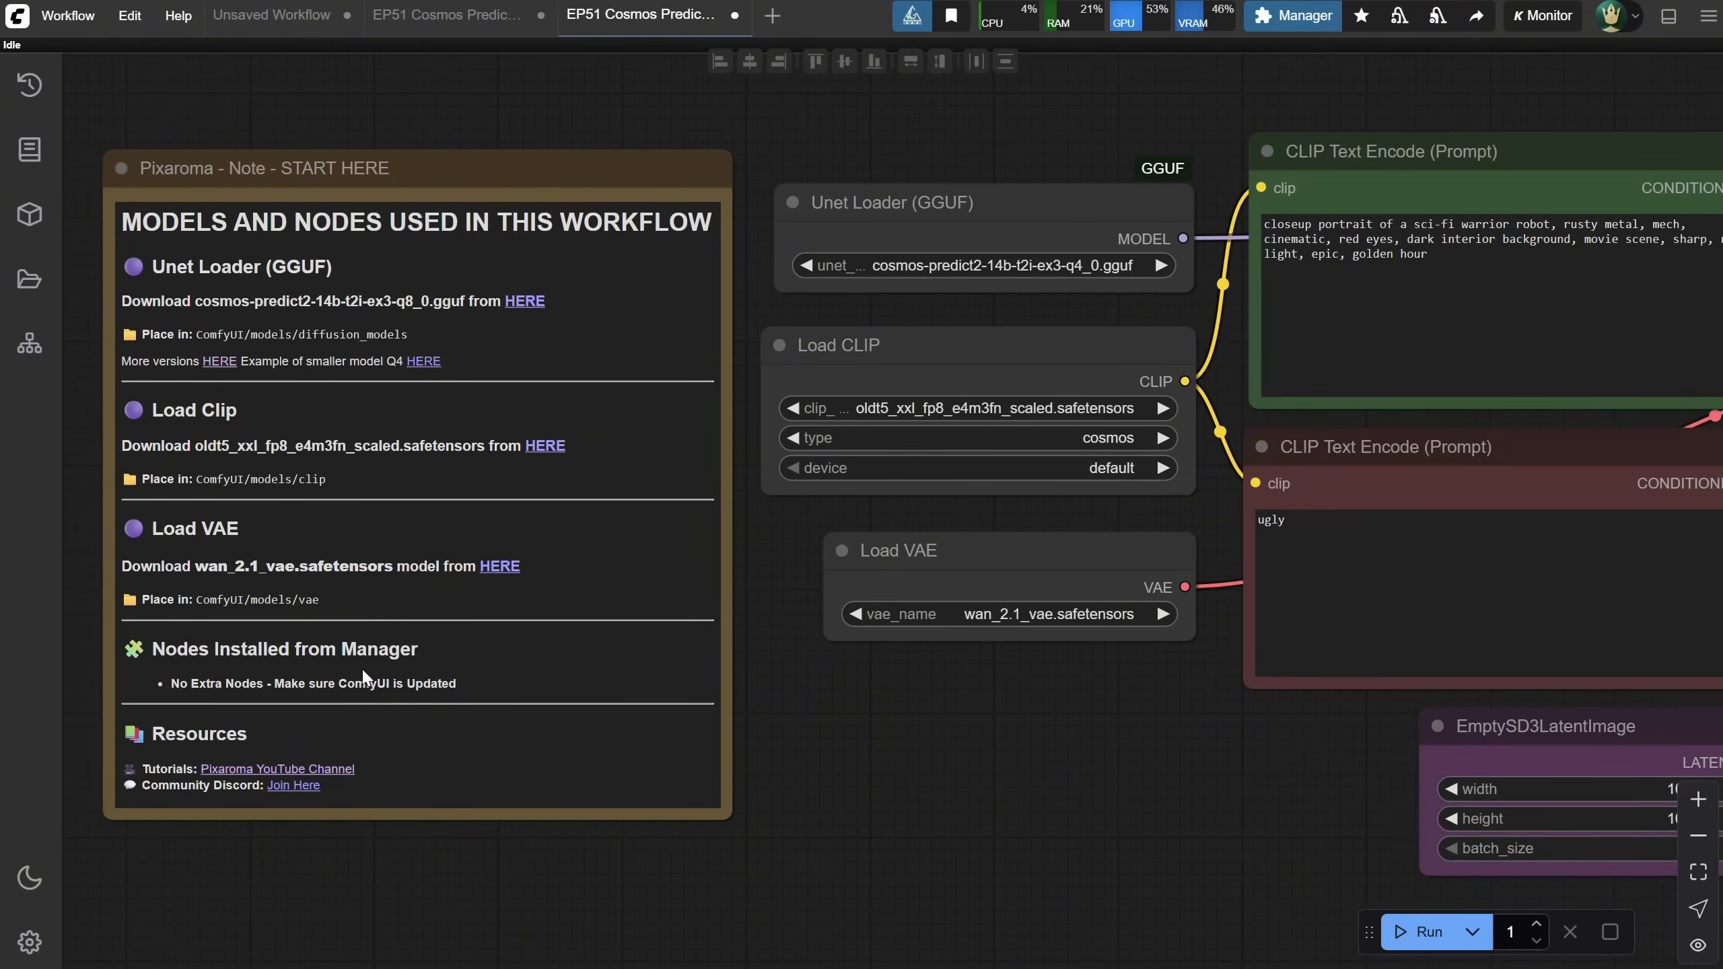
pyautogui.doubleClick(466, 687)
pyautogui.write('GGUF')
pyautogui.click(772, 733)
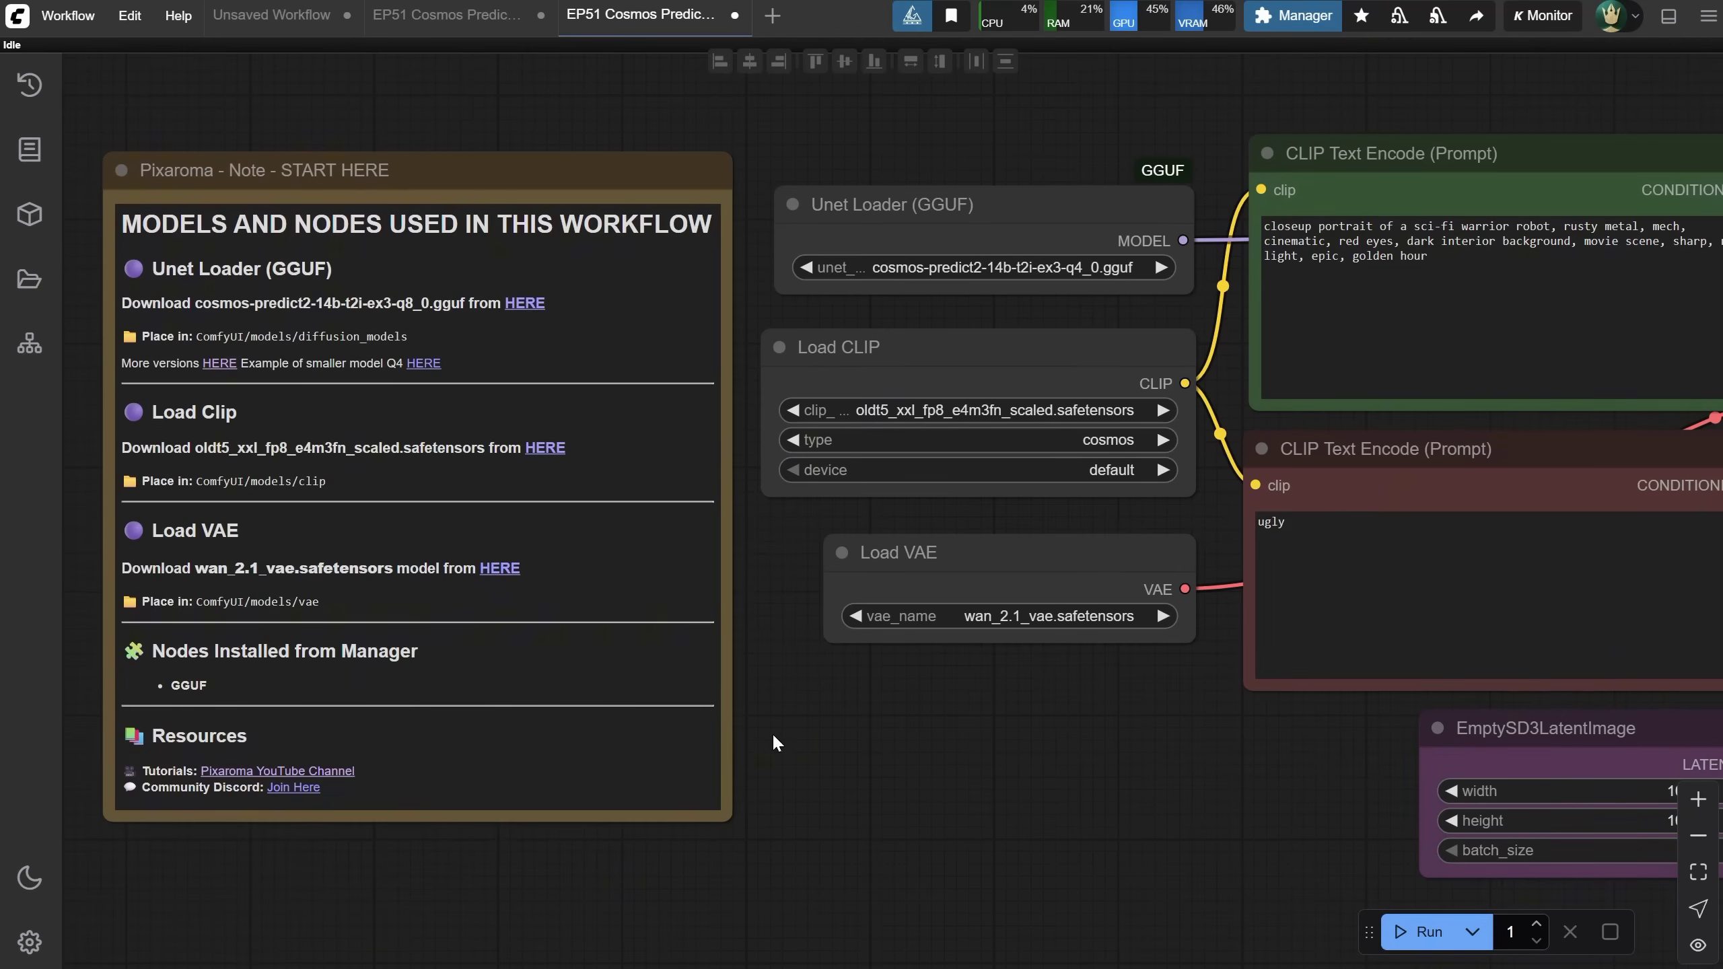
# Search the Custom Nodes Manager for 'gguf' to confirm ComfyUI-GGUF is installed.
pyautogui.click(1292, 15)
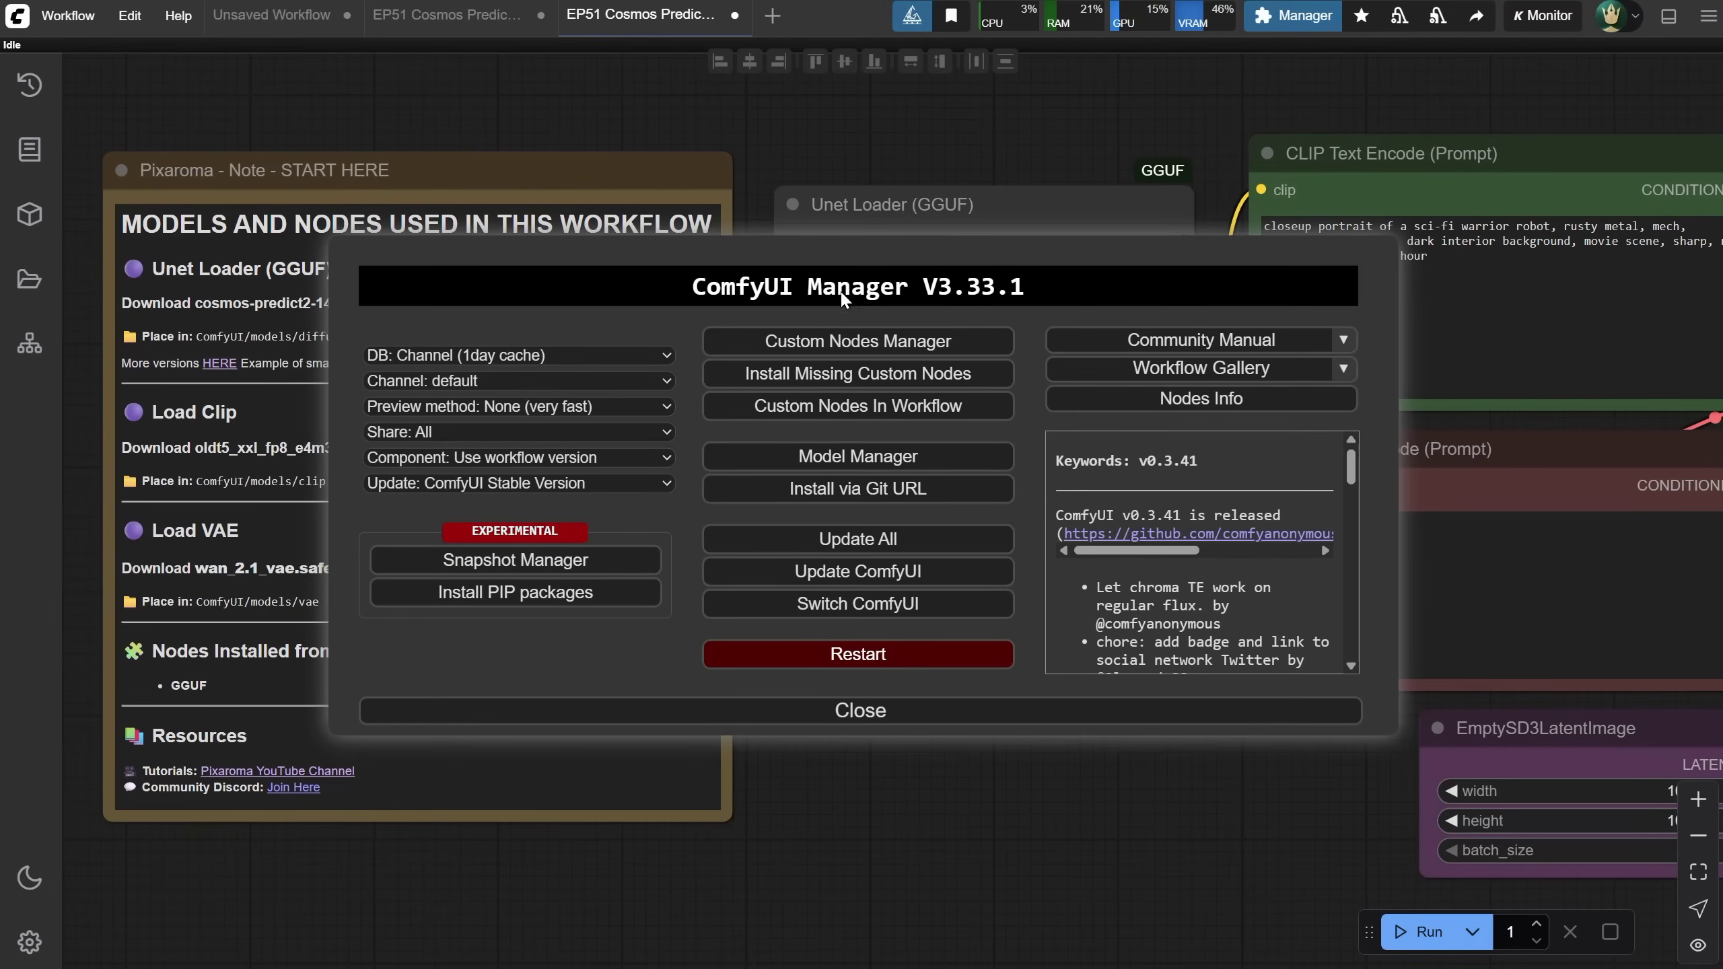
pyautogui.click(863, 344)
pyautogui.click(587, 150)
pyautogui.write('gguf')
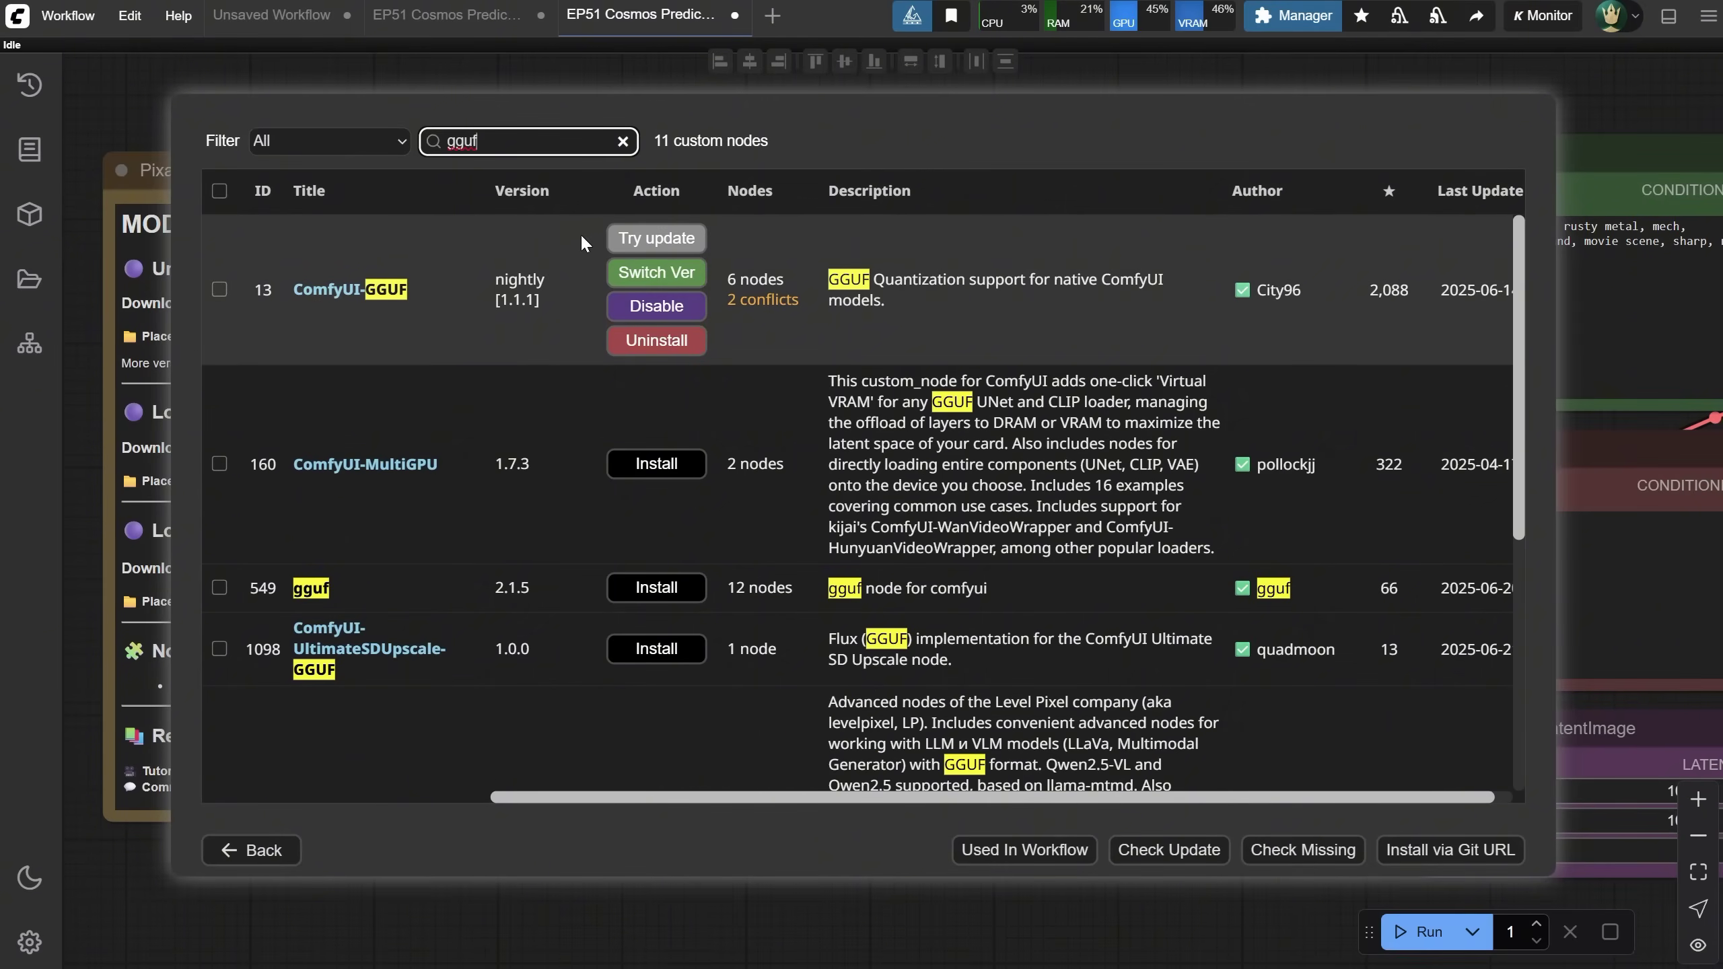
pyautogui.click(244, 852)
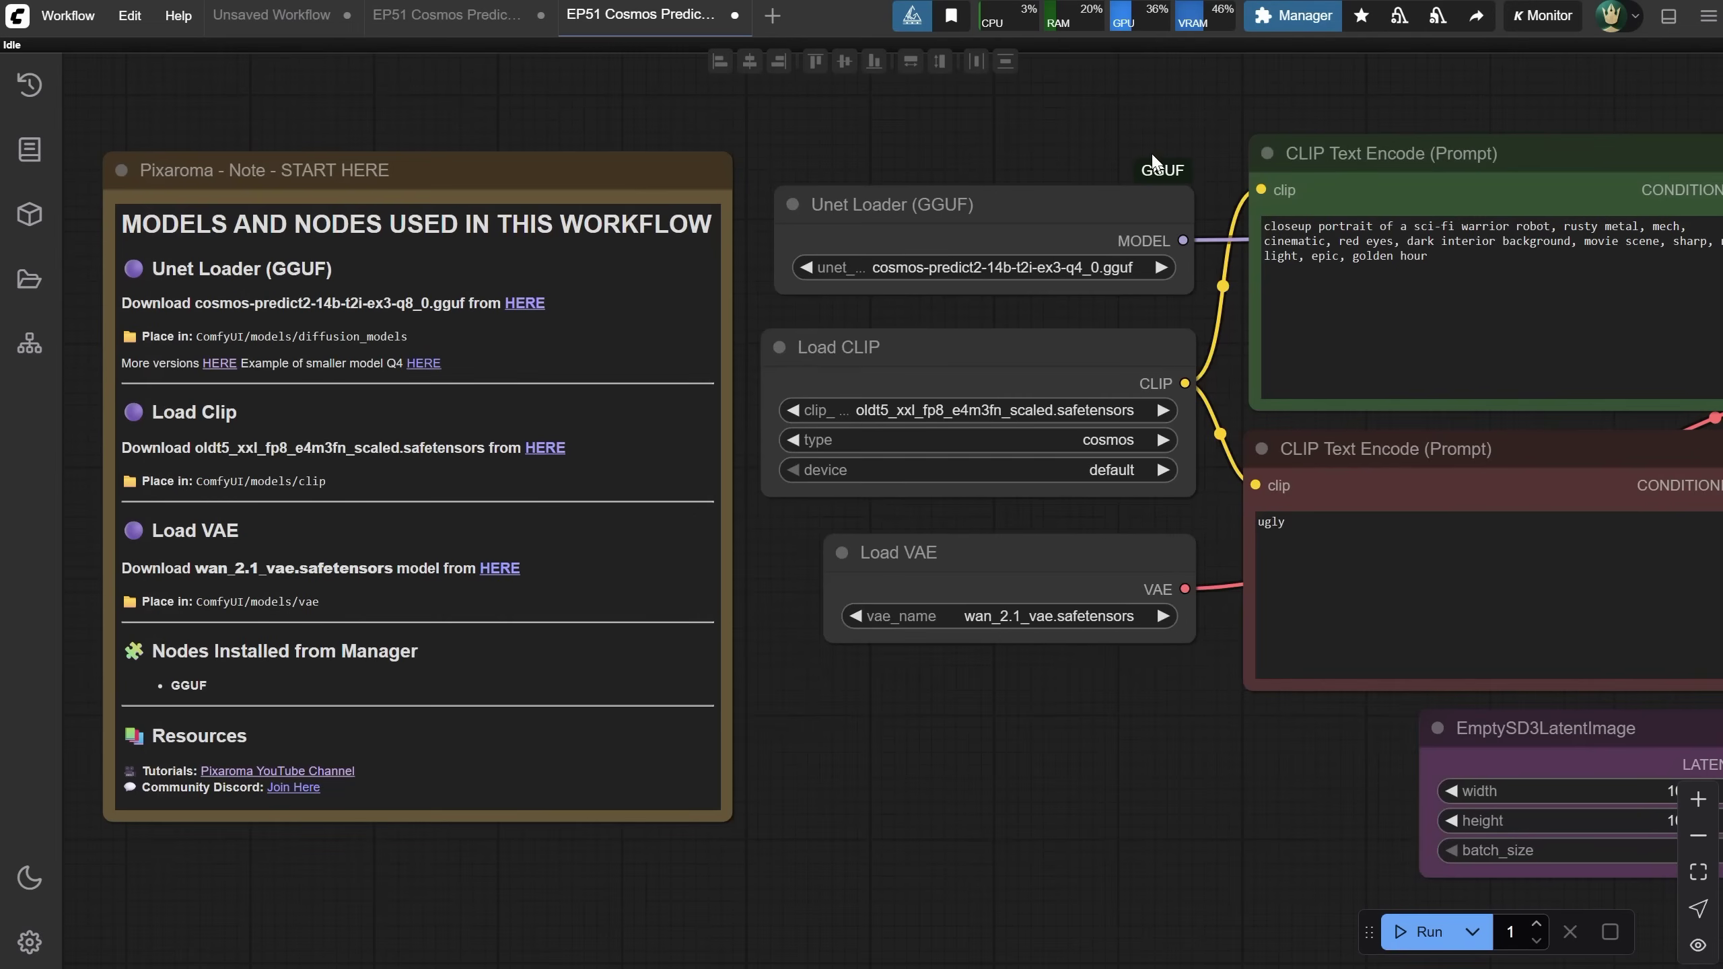
pyautogui.moveTo(1026, 211); pyautogui.dragTo(1029, 197)
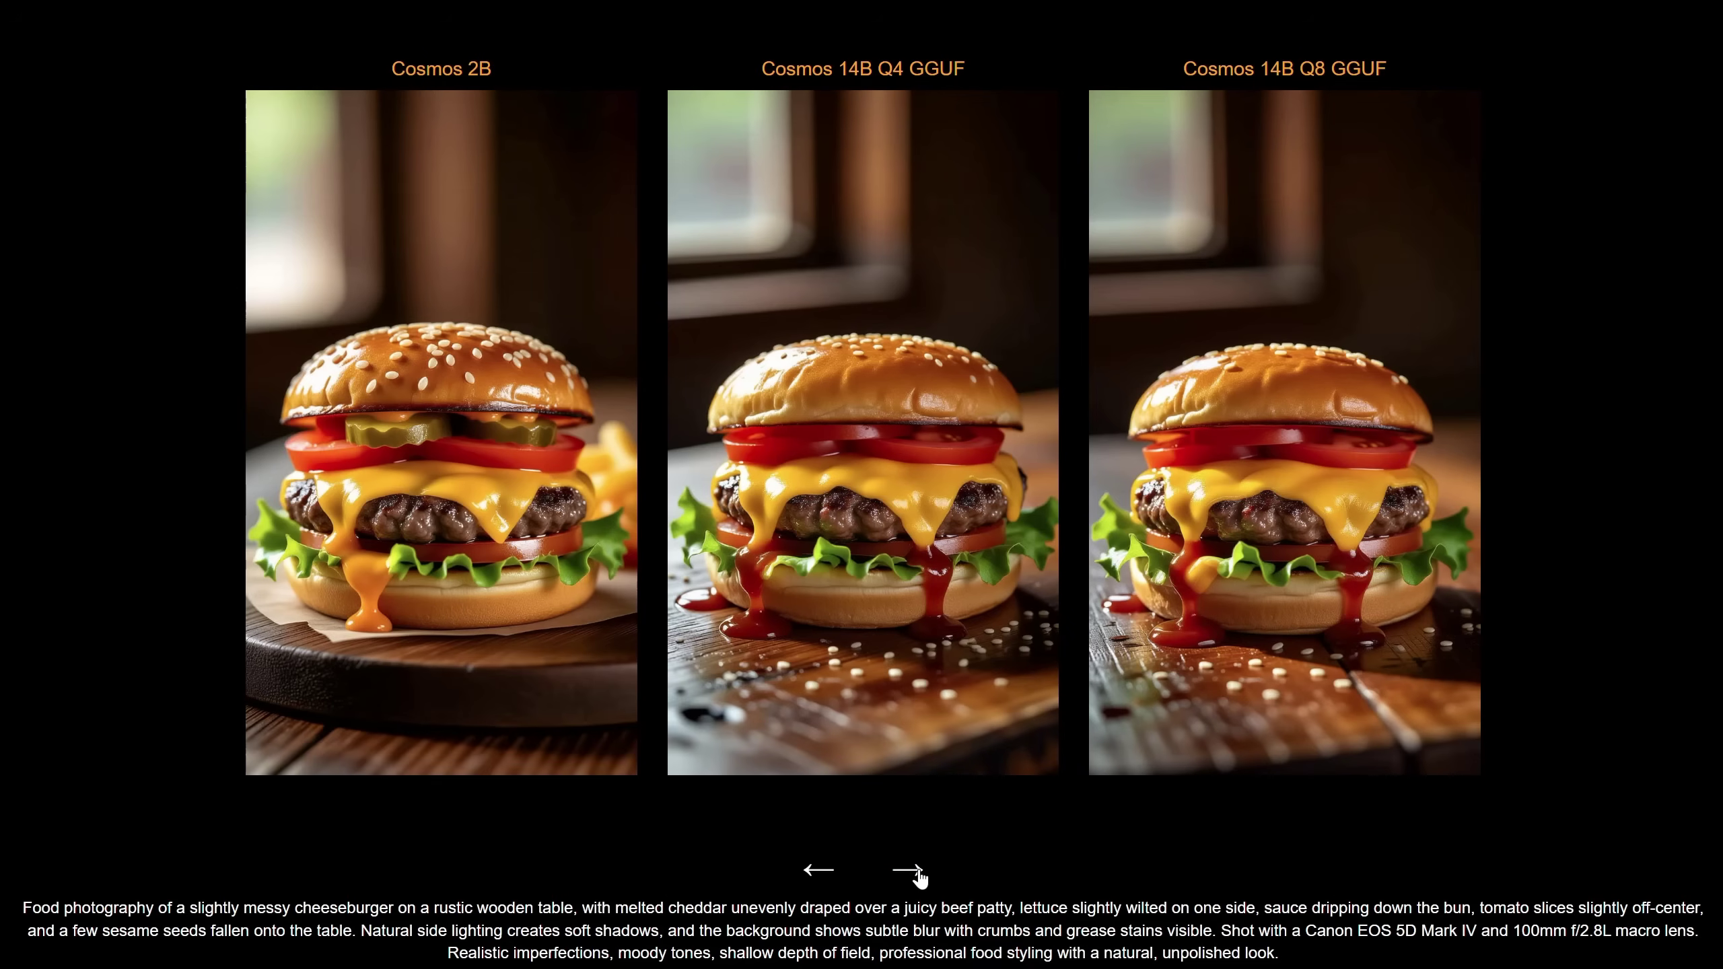
# Page through the red-haired portrait, cartoon bunny, robot-with-frog, gnome and PIXAROMA game menu comparisons.
pyautogui.click(909, 871)
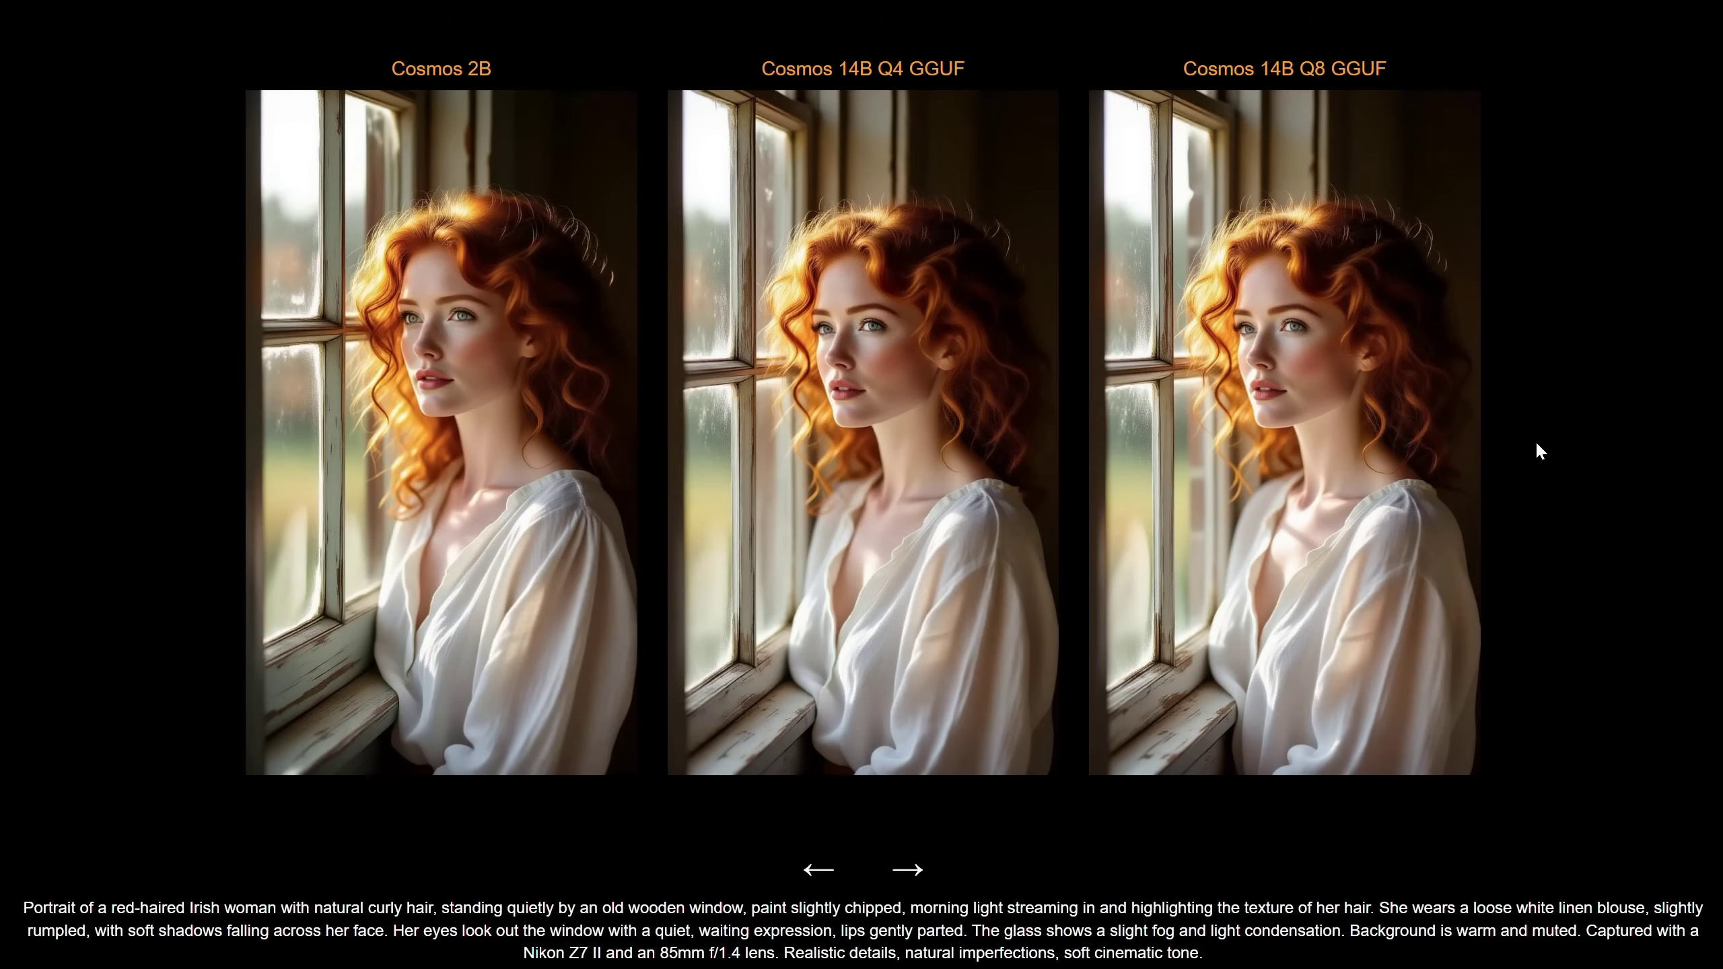
pyautogui.click(915, 878)
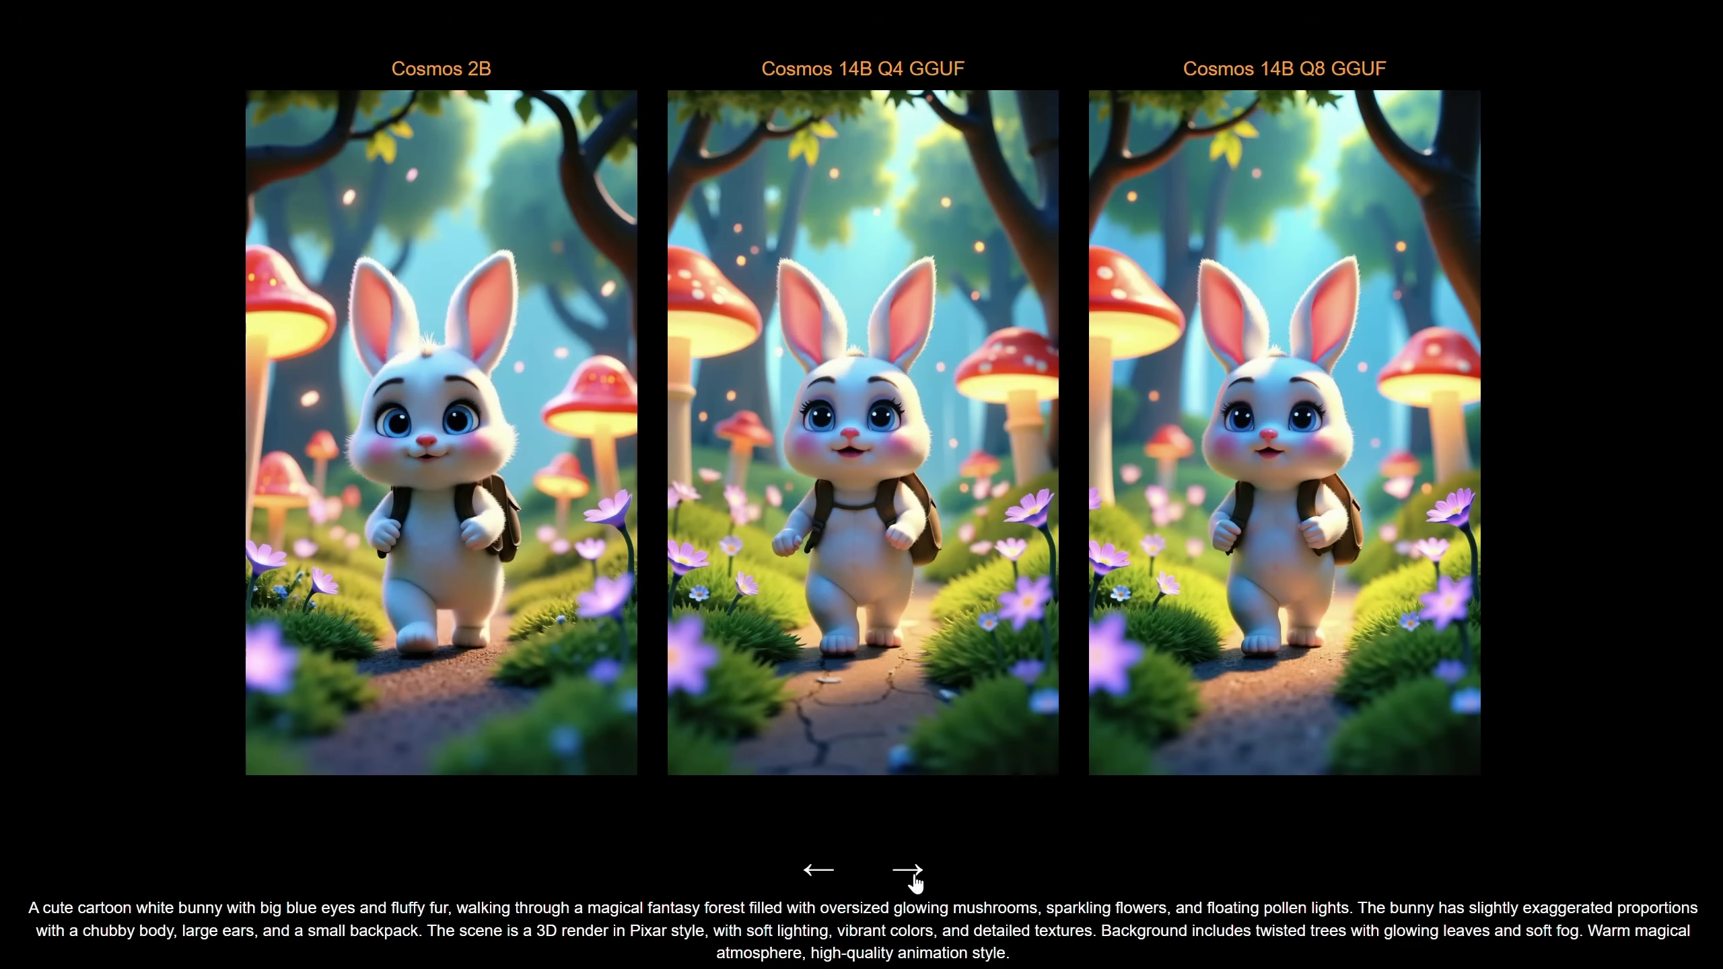
pyautogui.click(909, 870)
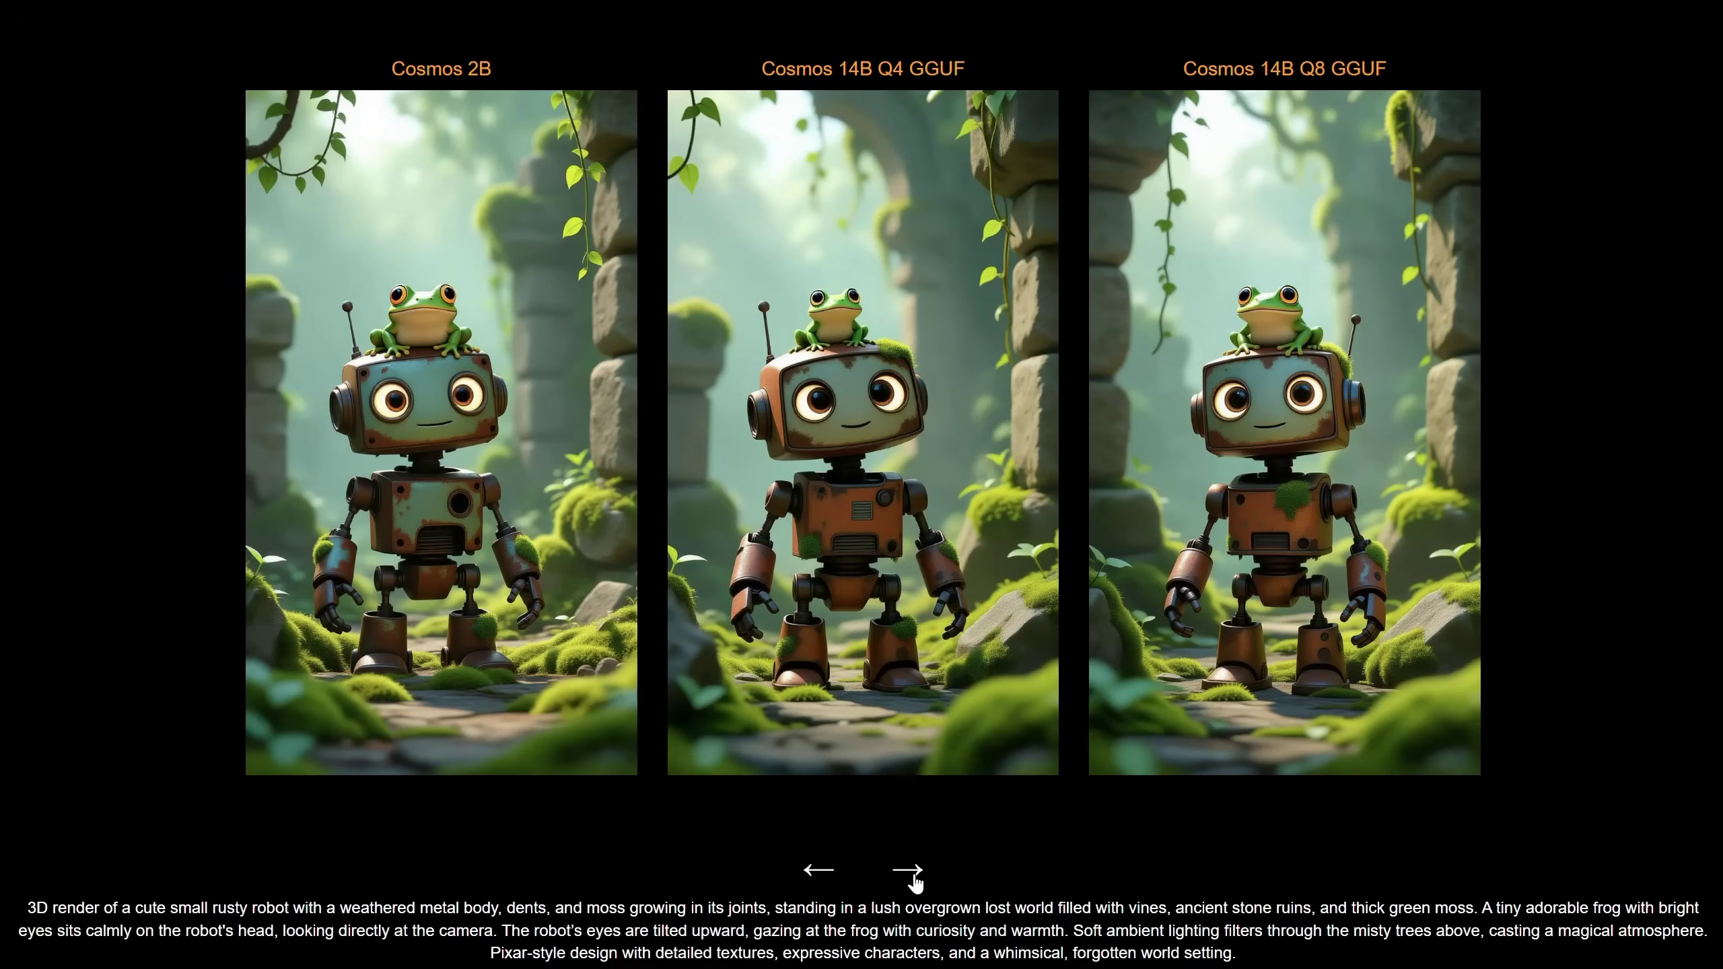
pyautogui.click(913, 875)
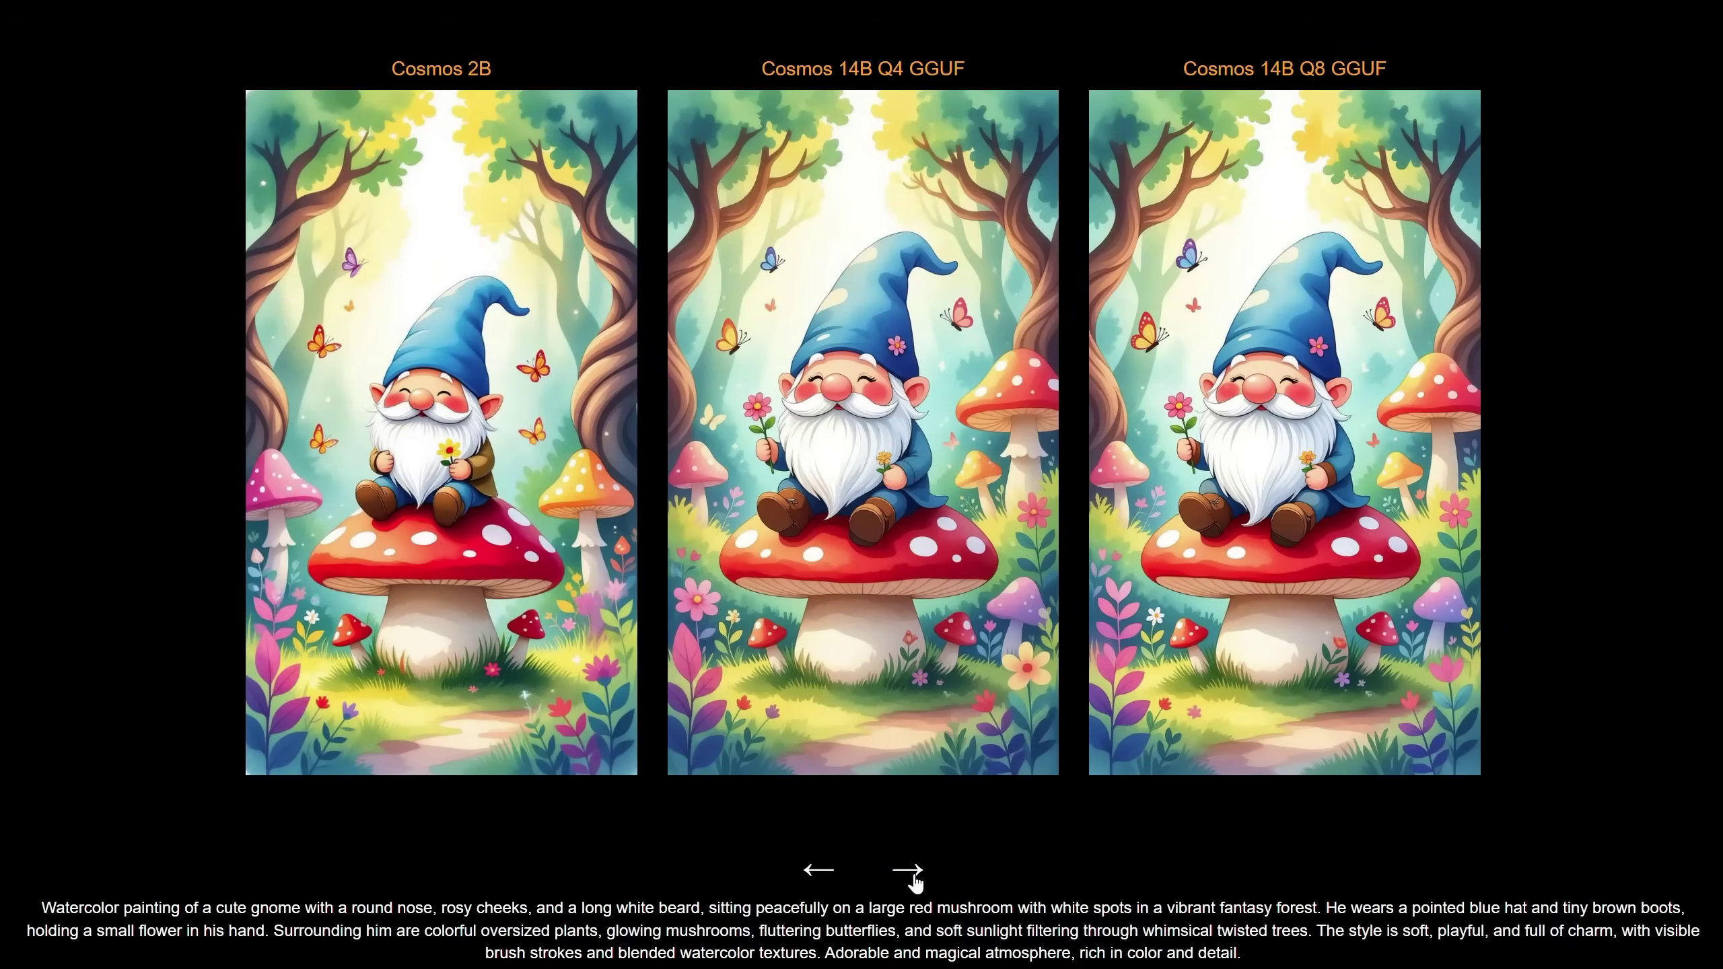
pyautogui.click(913, 876)
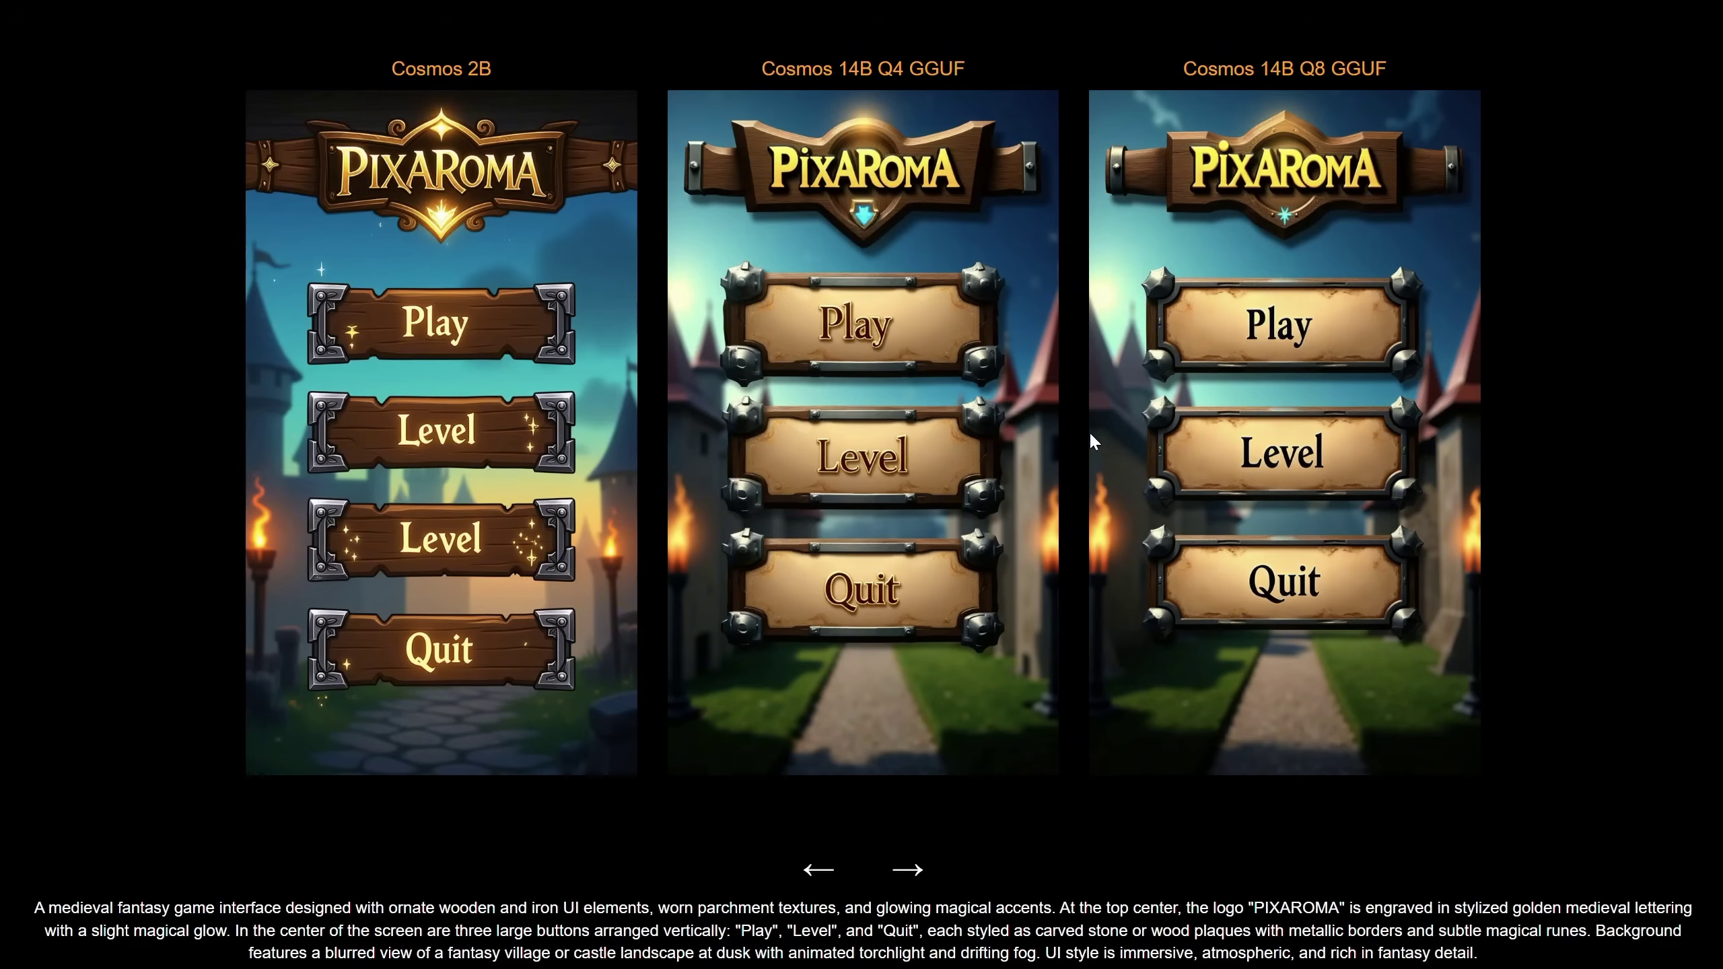
# Step through the spider, horse, cat, anime girl and alien UFO sets to the ice penguin comparison.
pyautogui.click(911, 871)
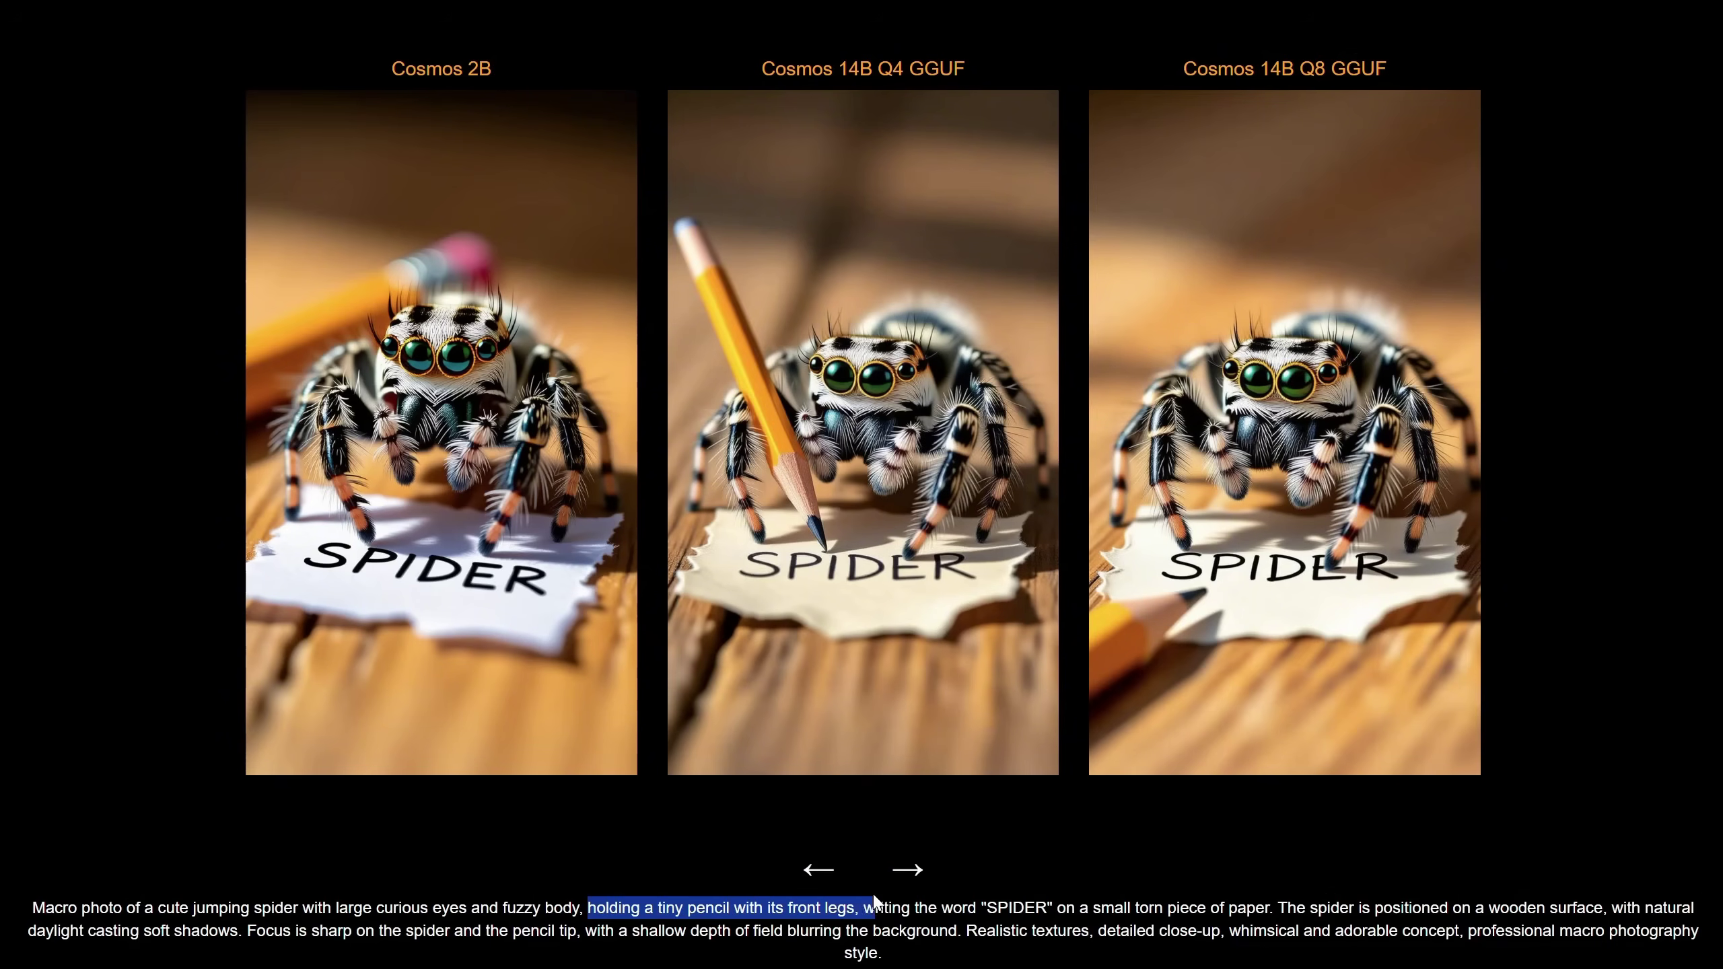
pyautogui.click(878, 821)
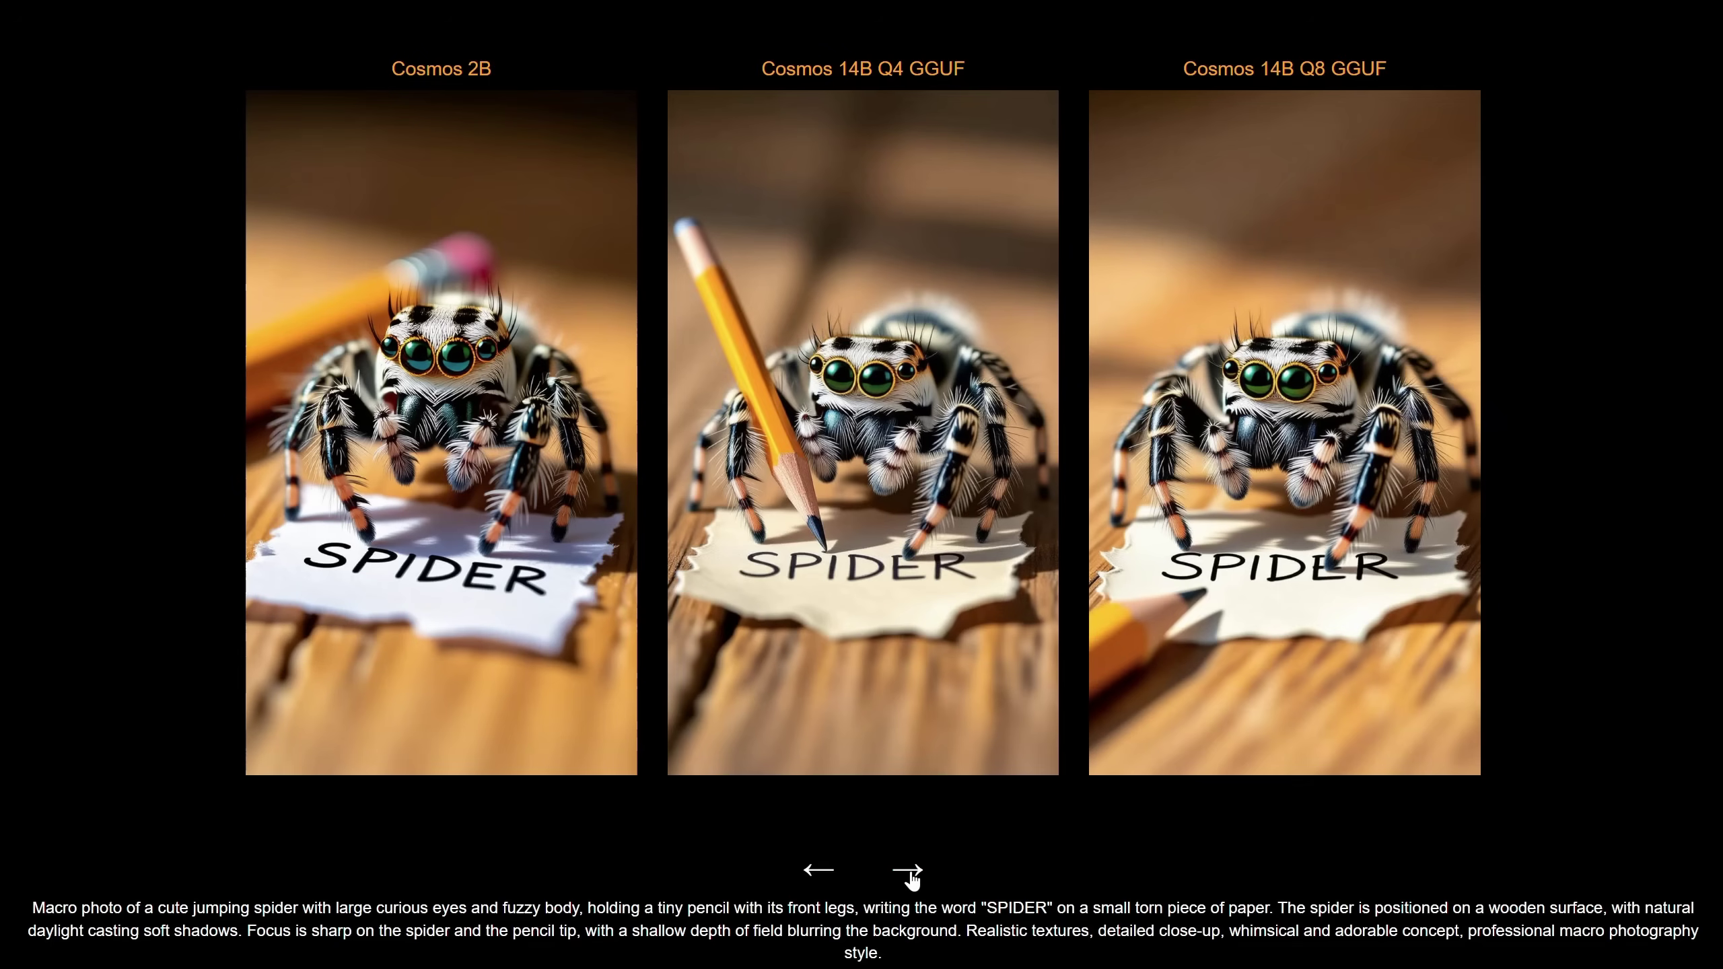
pyautogui.click(911, 878)
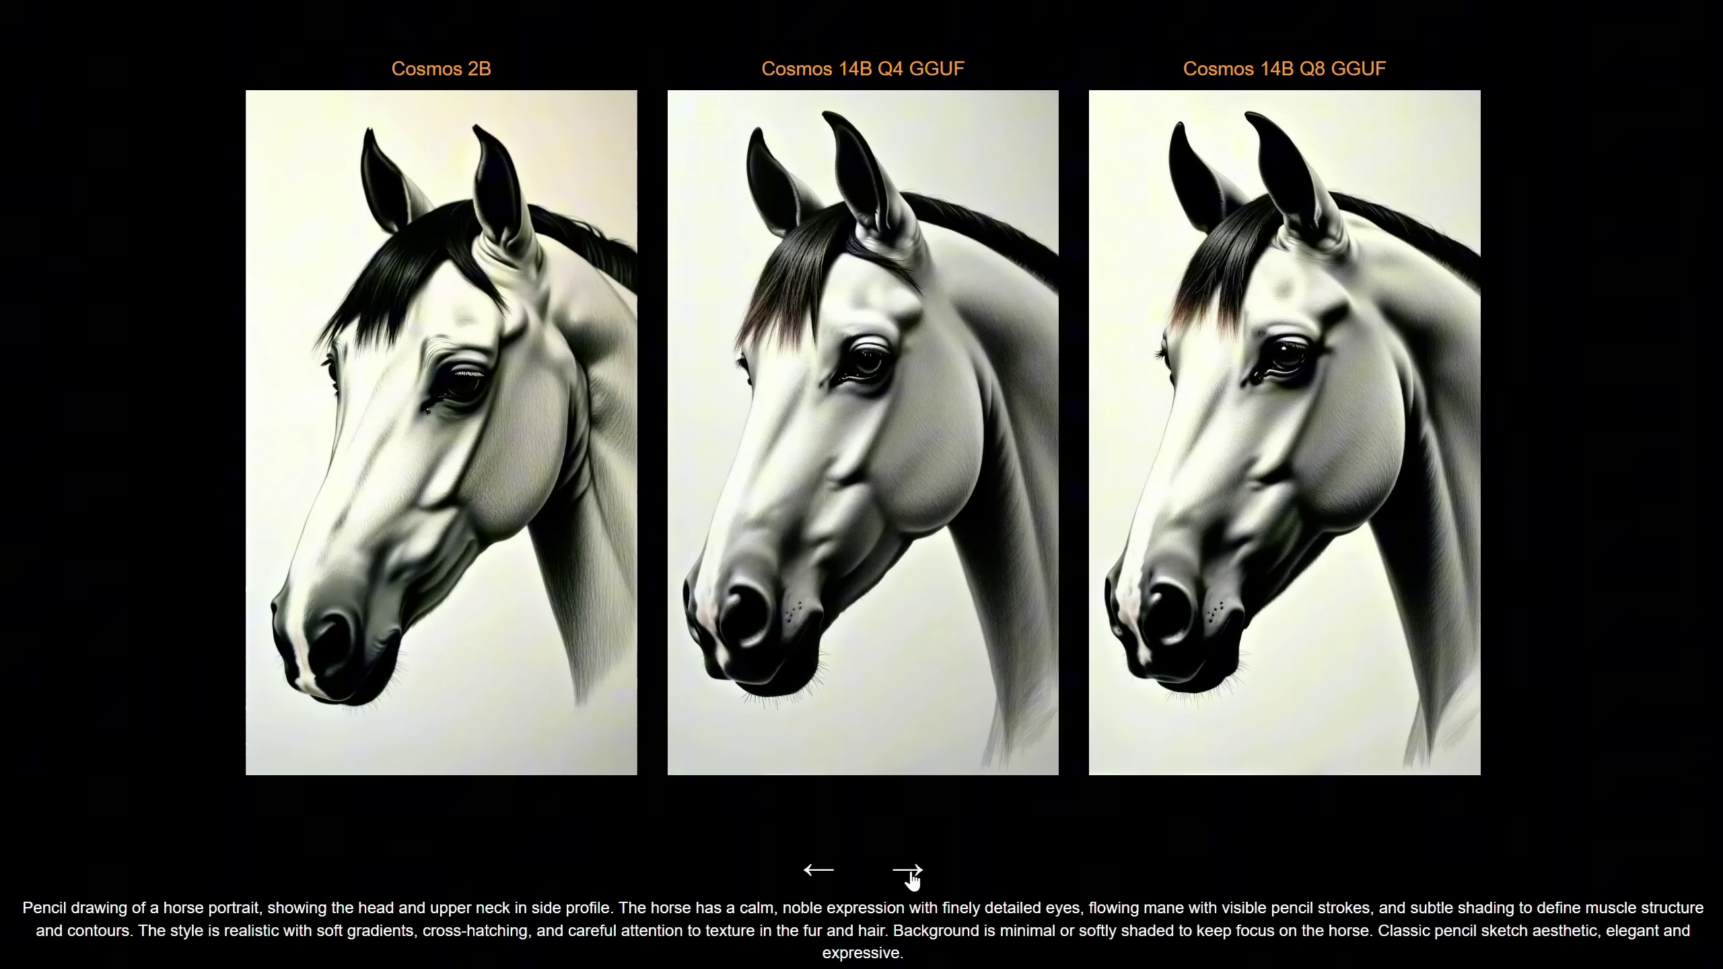
pyautogui.click(911, 879)
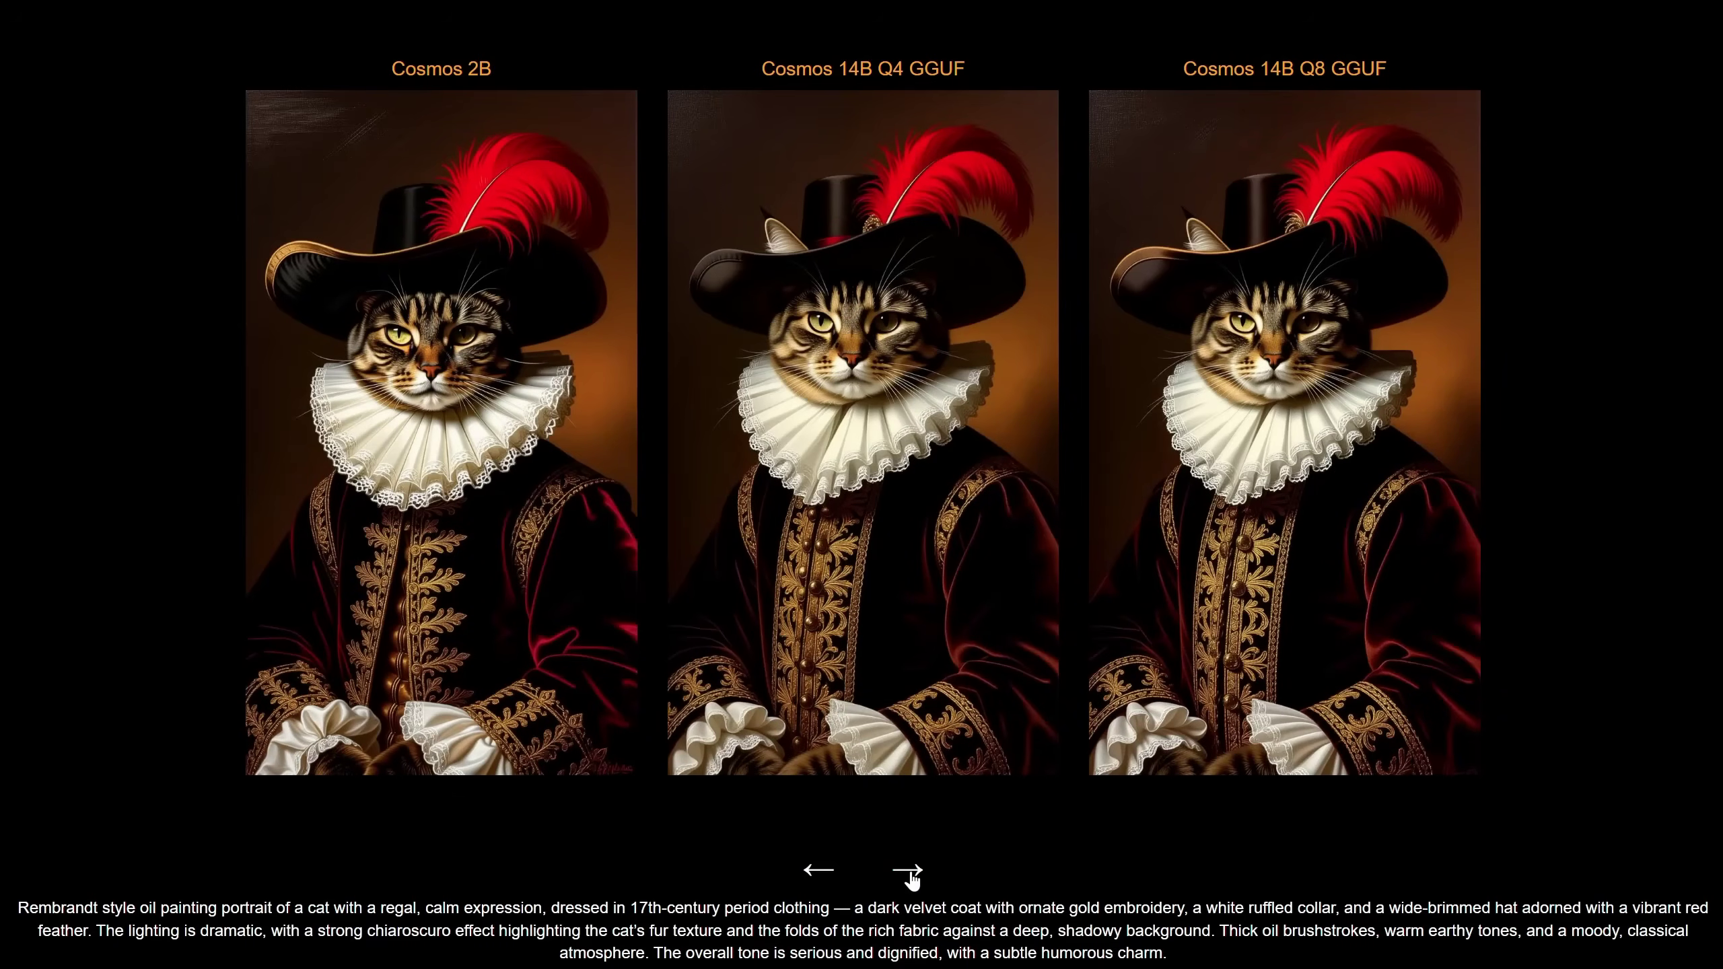
pyautogui.click(911, 879)
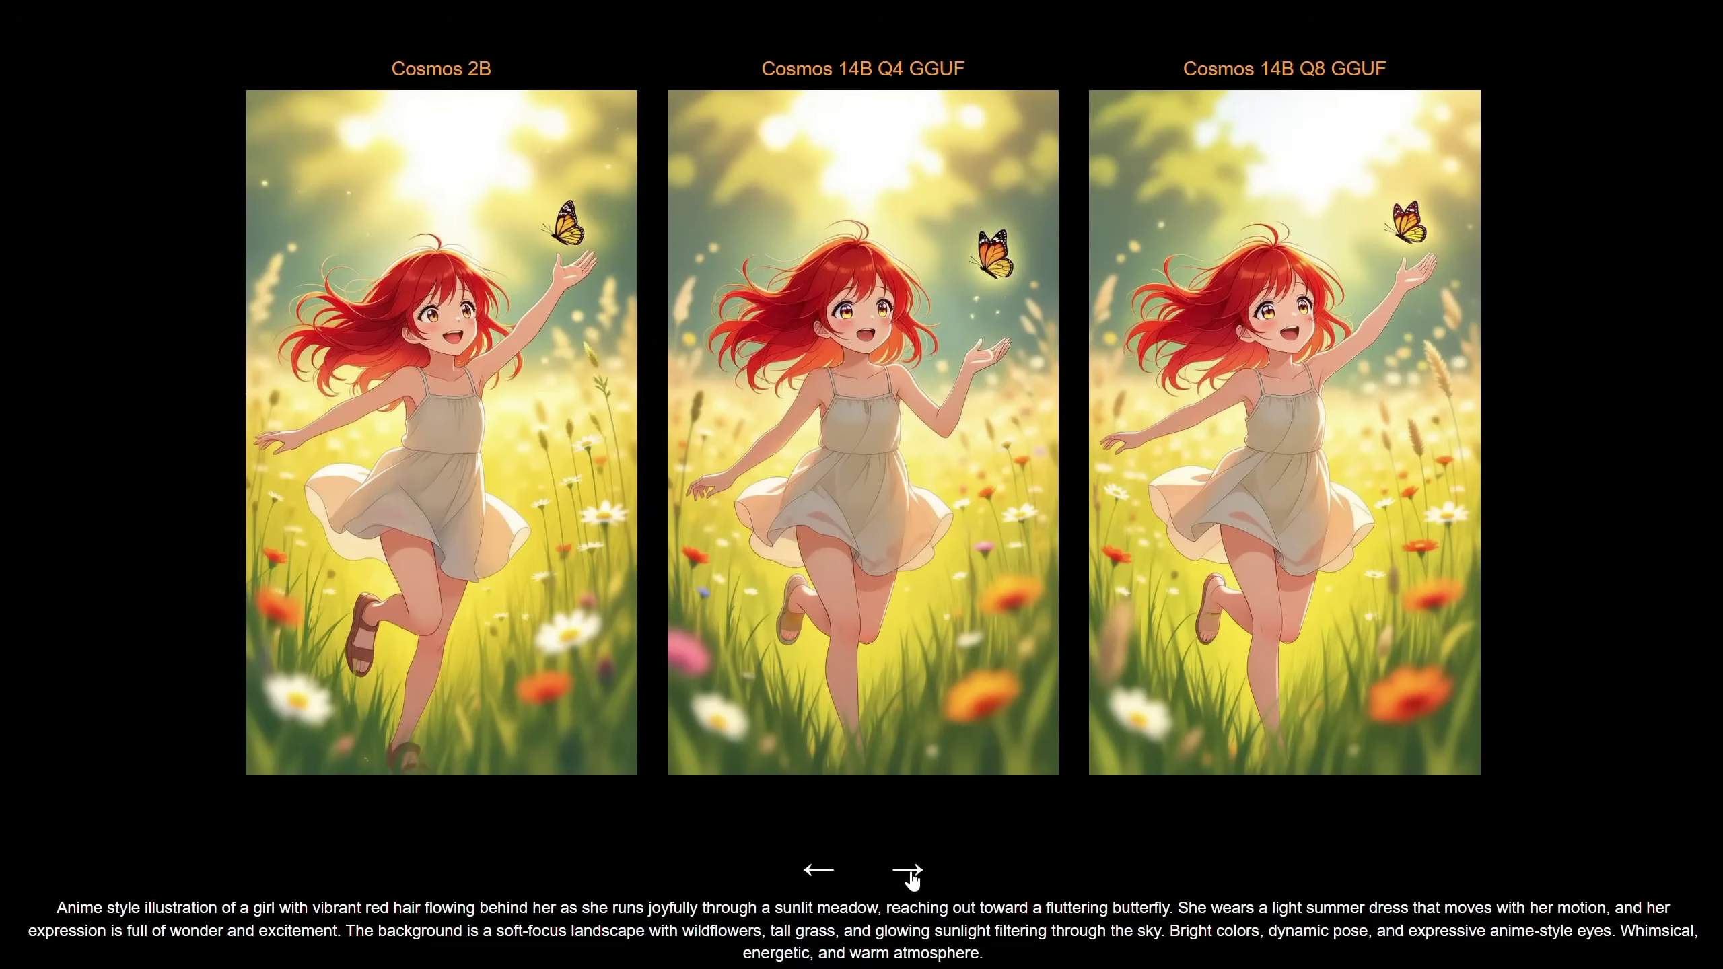
pyautogui.click(911, 879)
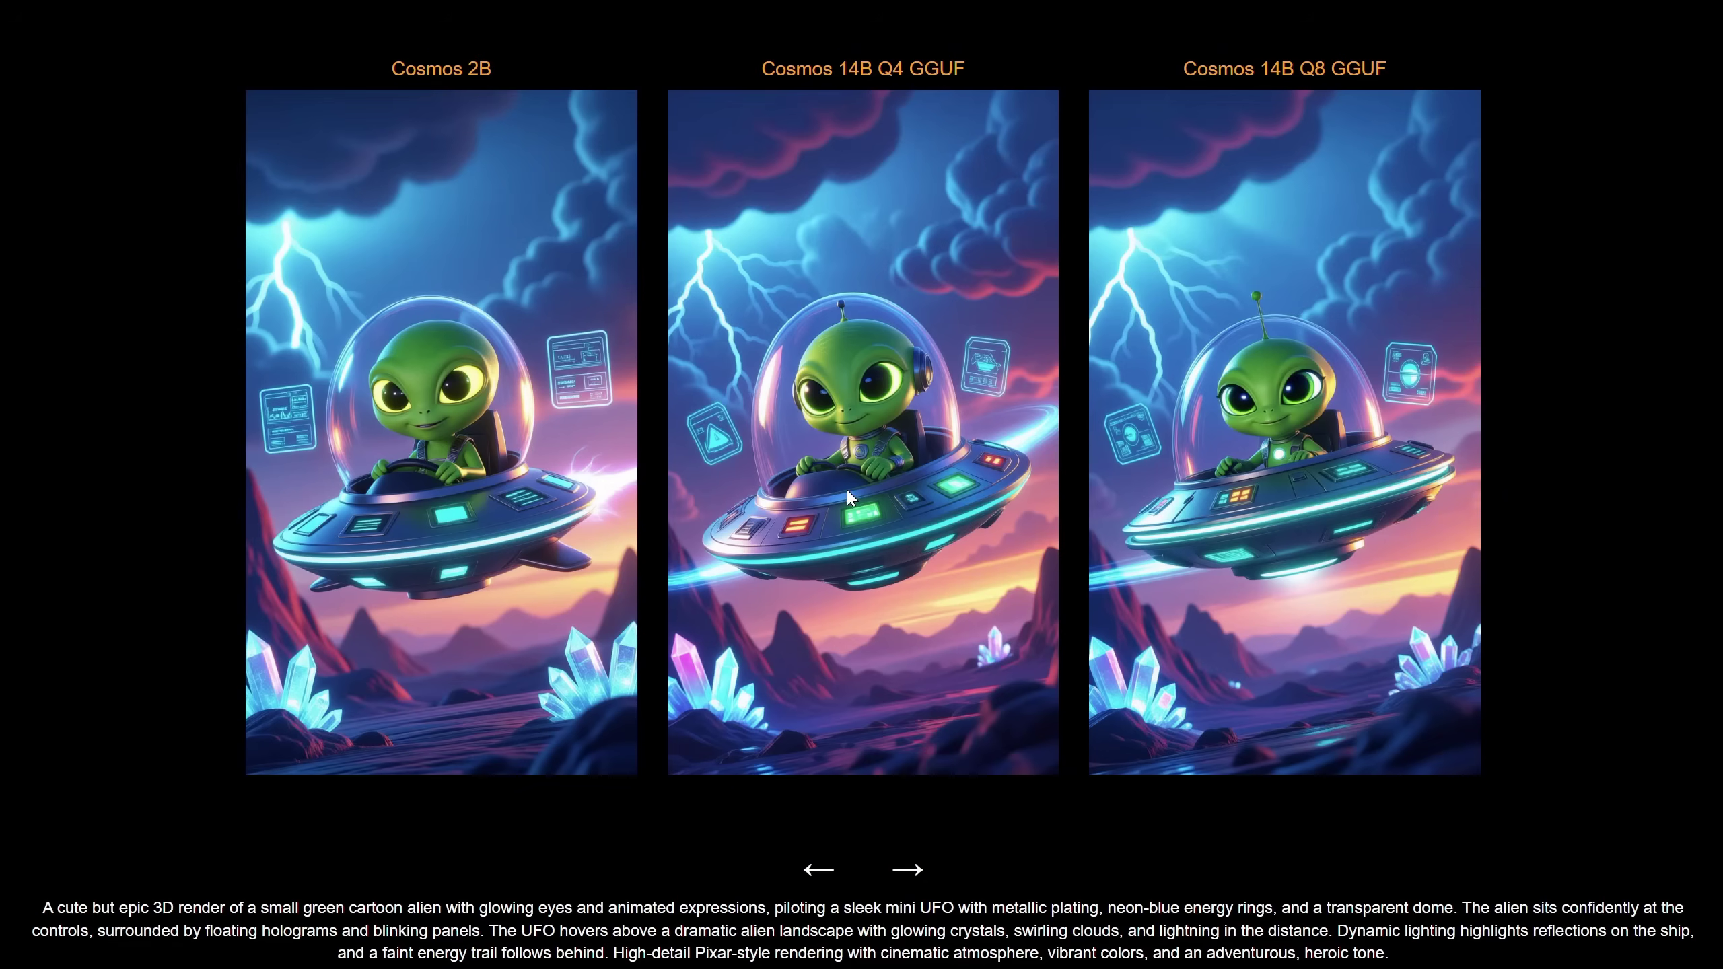
pyautogui.click(914, 871)
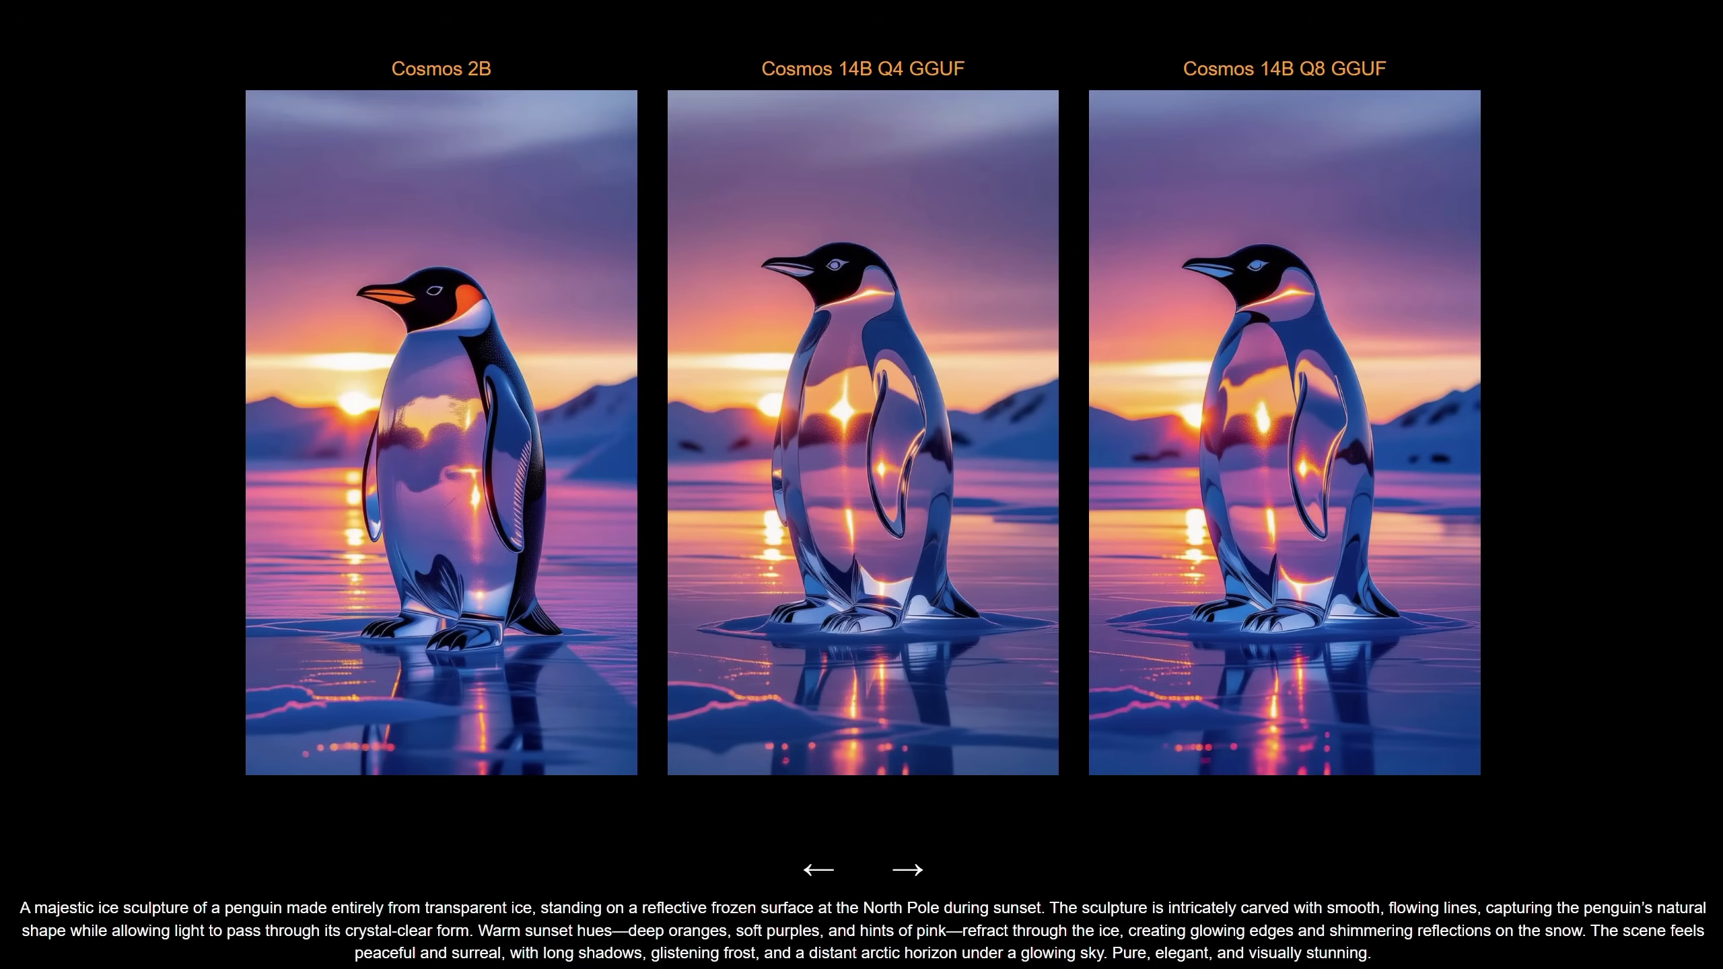
# Move to the Cosmos 14B Q8 vs Flux Dev Q8 cheeseburger pair, highlighting each title's Q8 quantization.
pyautogui.press('Right')
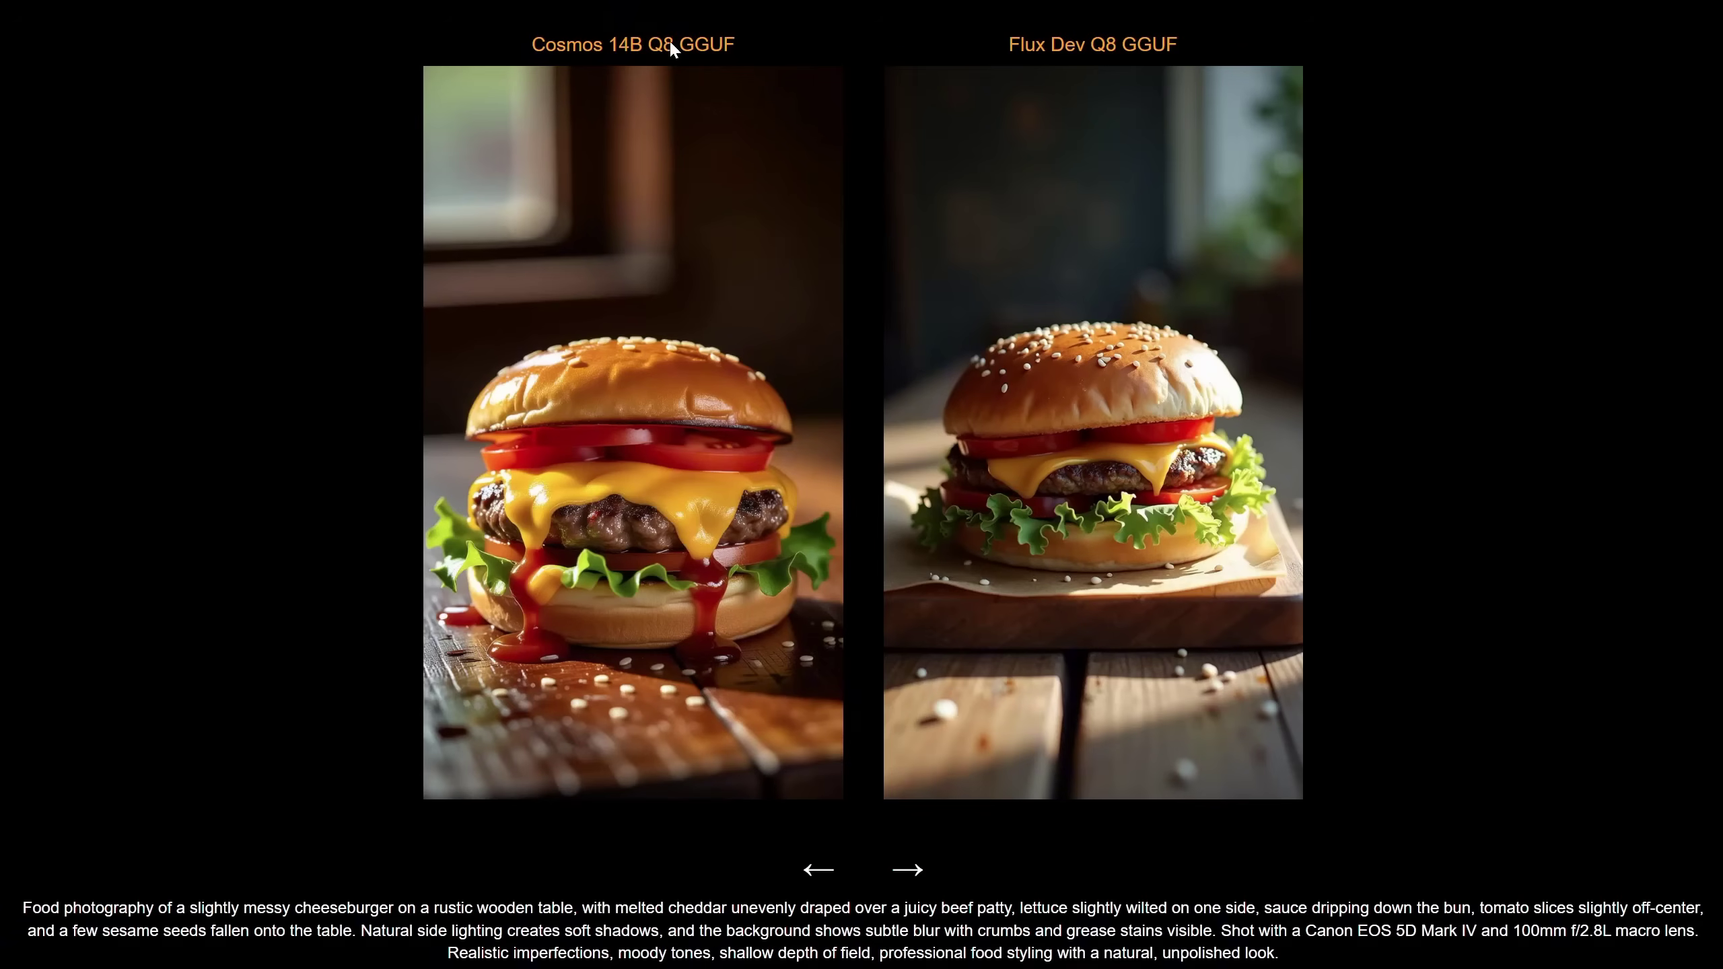
pyautogui.doubleClick(651, 44)
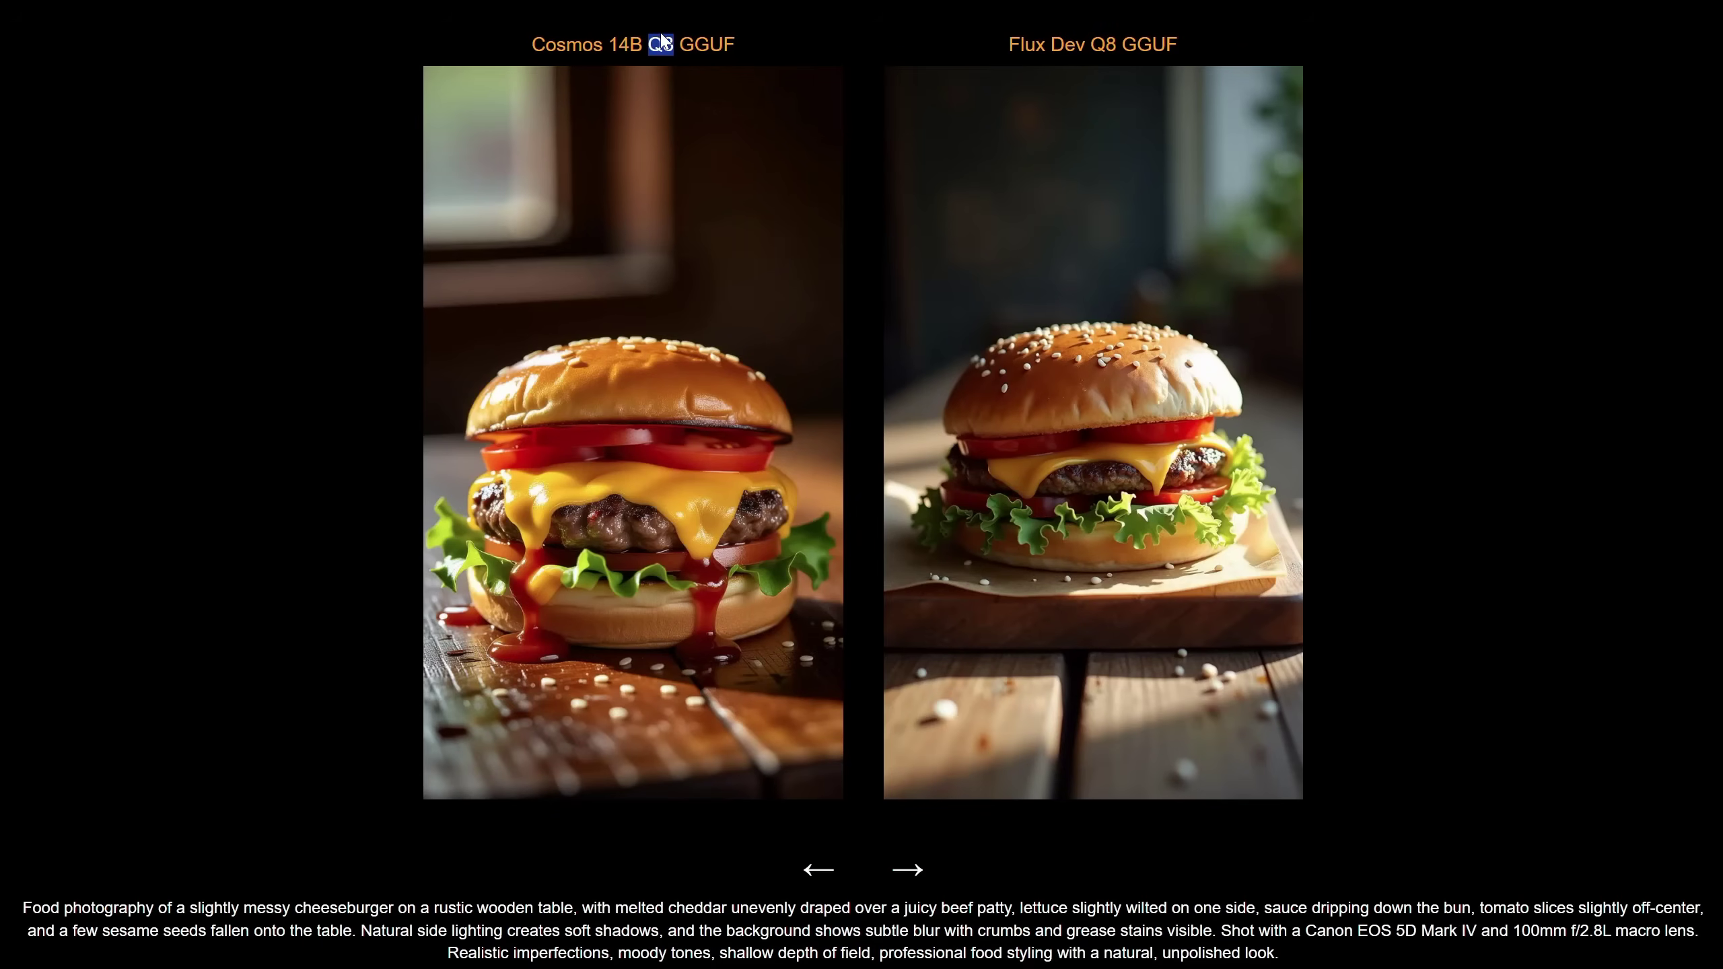
pyautogui.click(788, 52)
pyautogui.moveTo(1105, 45); pyautogui.dragTo(1011, 53)
pyautogui.click(1289, 78)
# Page through the red-haired woman, bunny, robot-and-frog, spider, horse, cat, anime girl and alien UFO pairs.
pyautogui.click(909, 869)
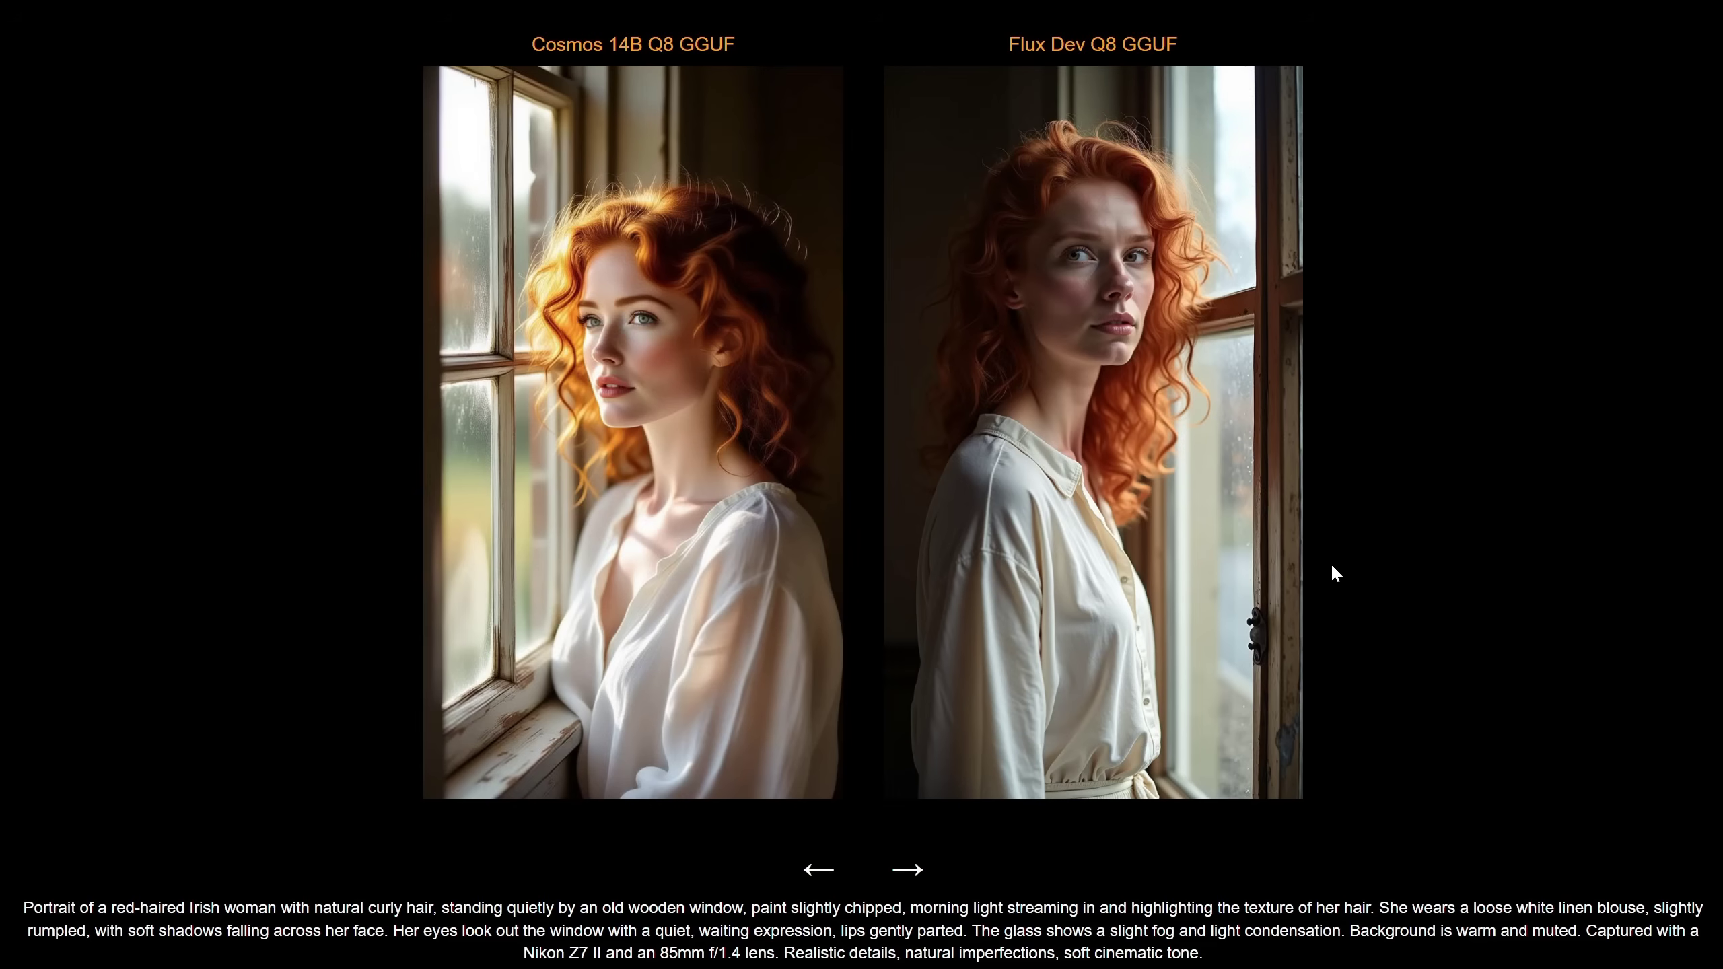
pyautogui.click(910, 870)
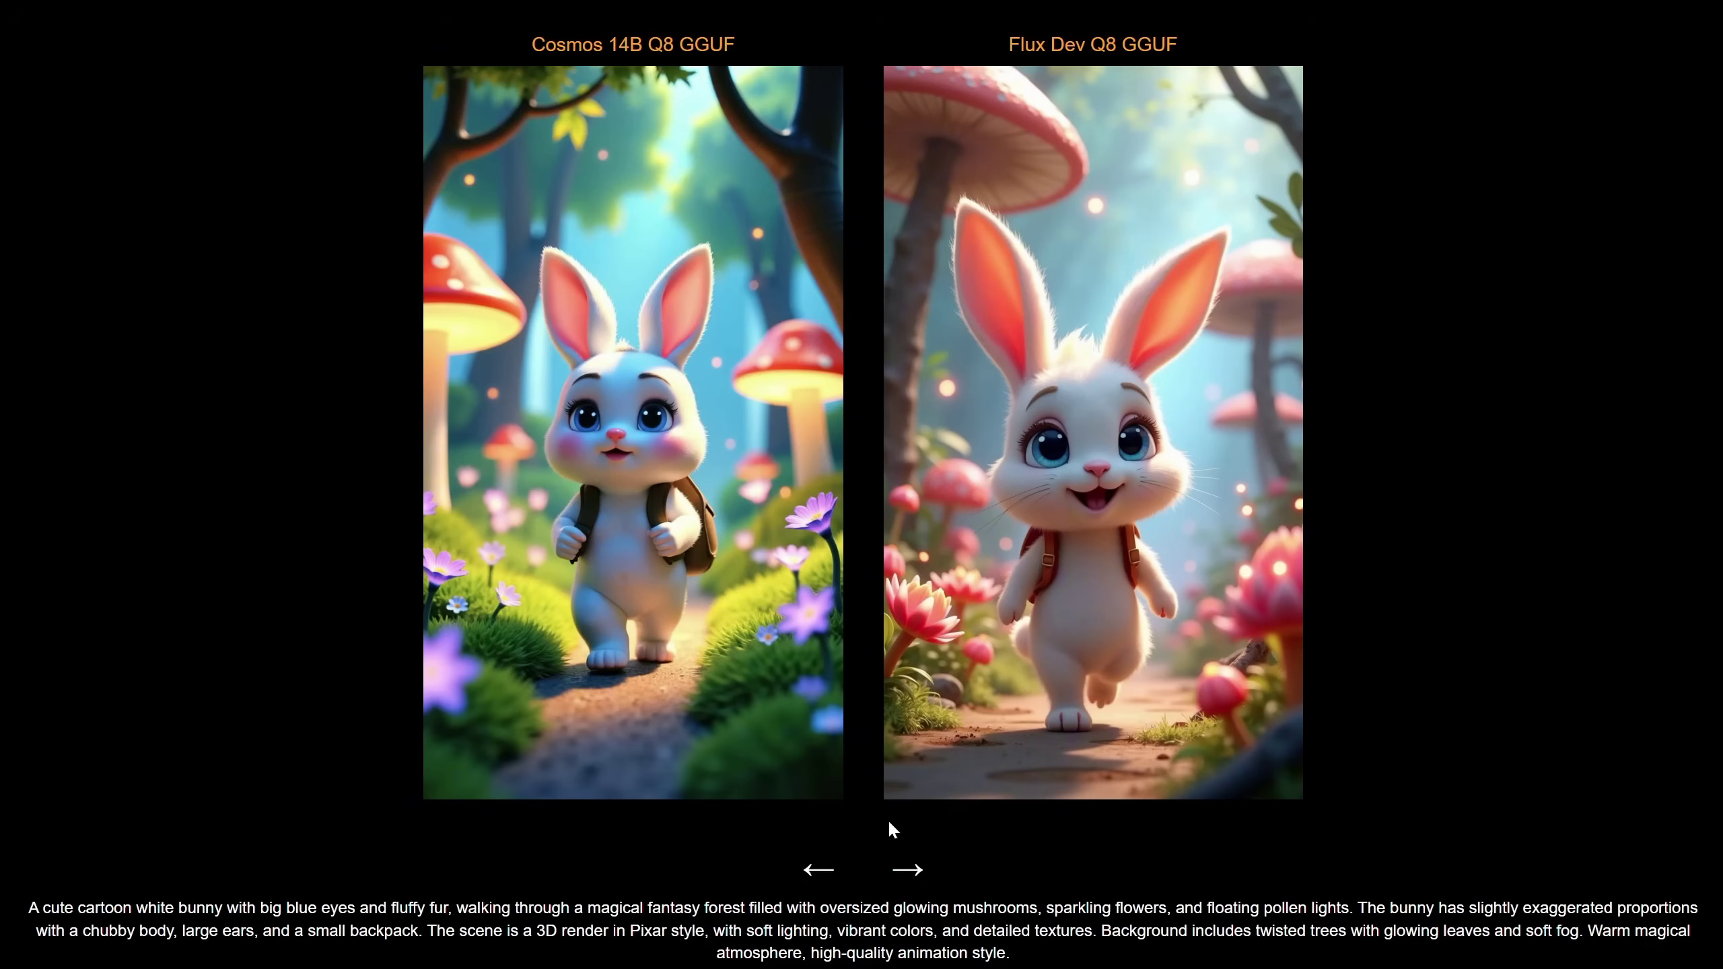
pyautogui.click(912, 871)
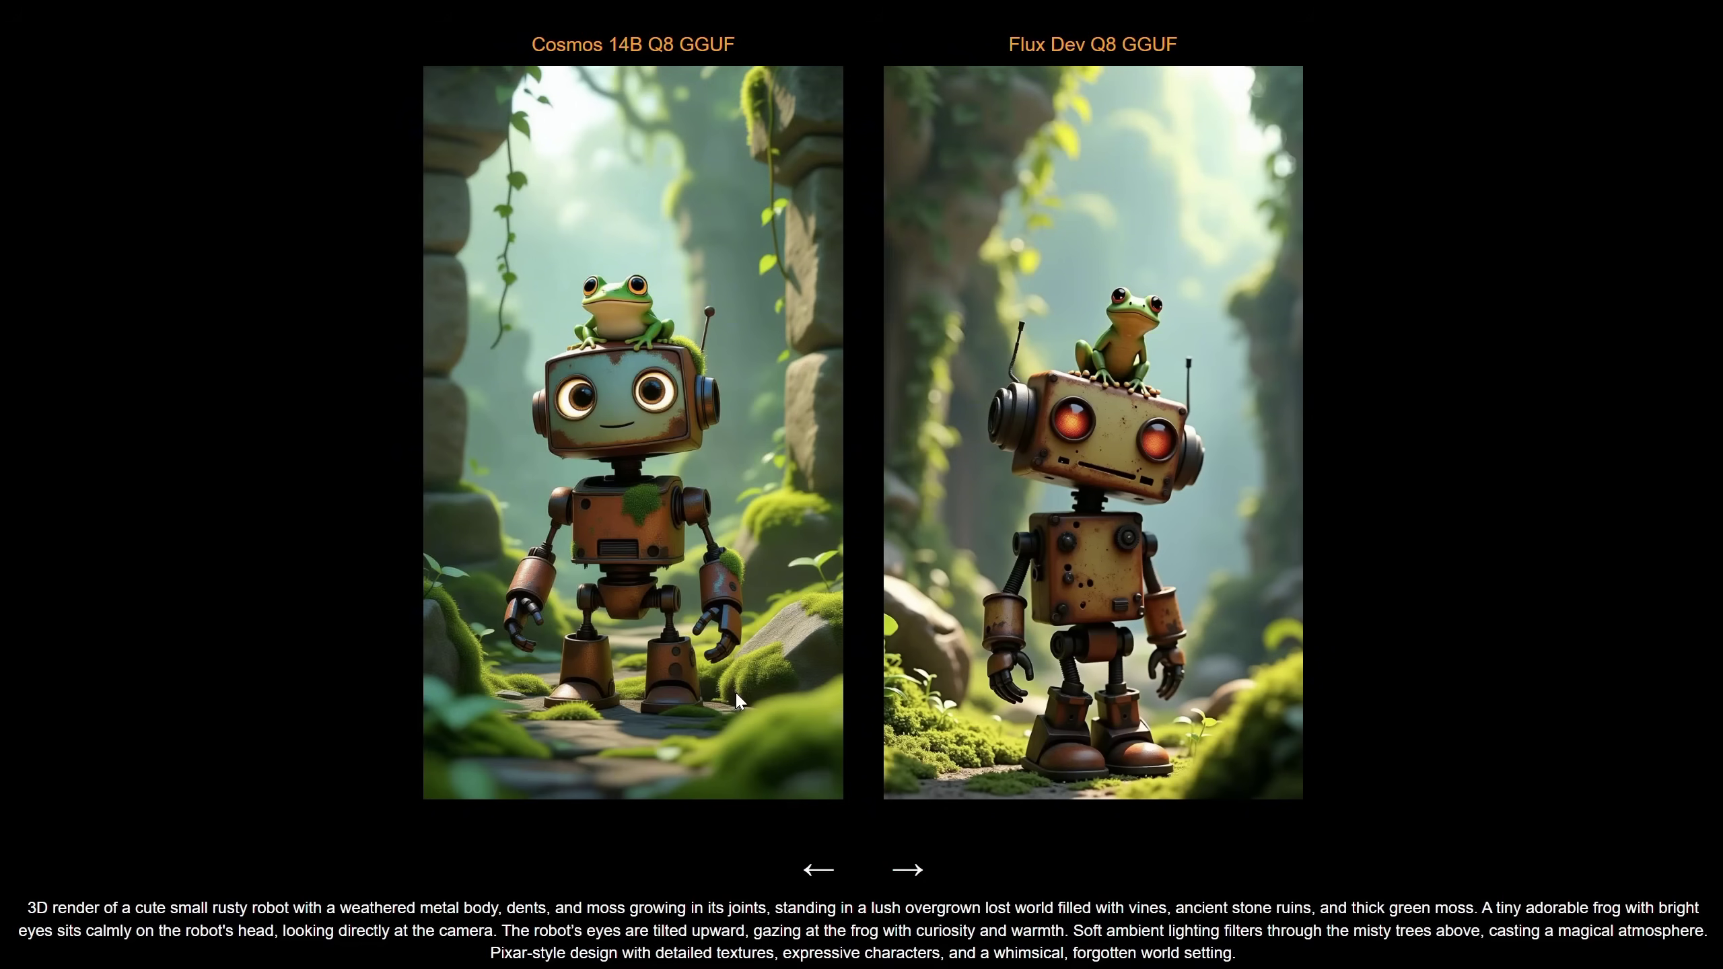
pyautogui.click(912, 869)
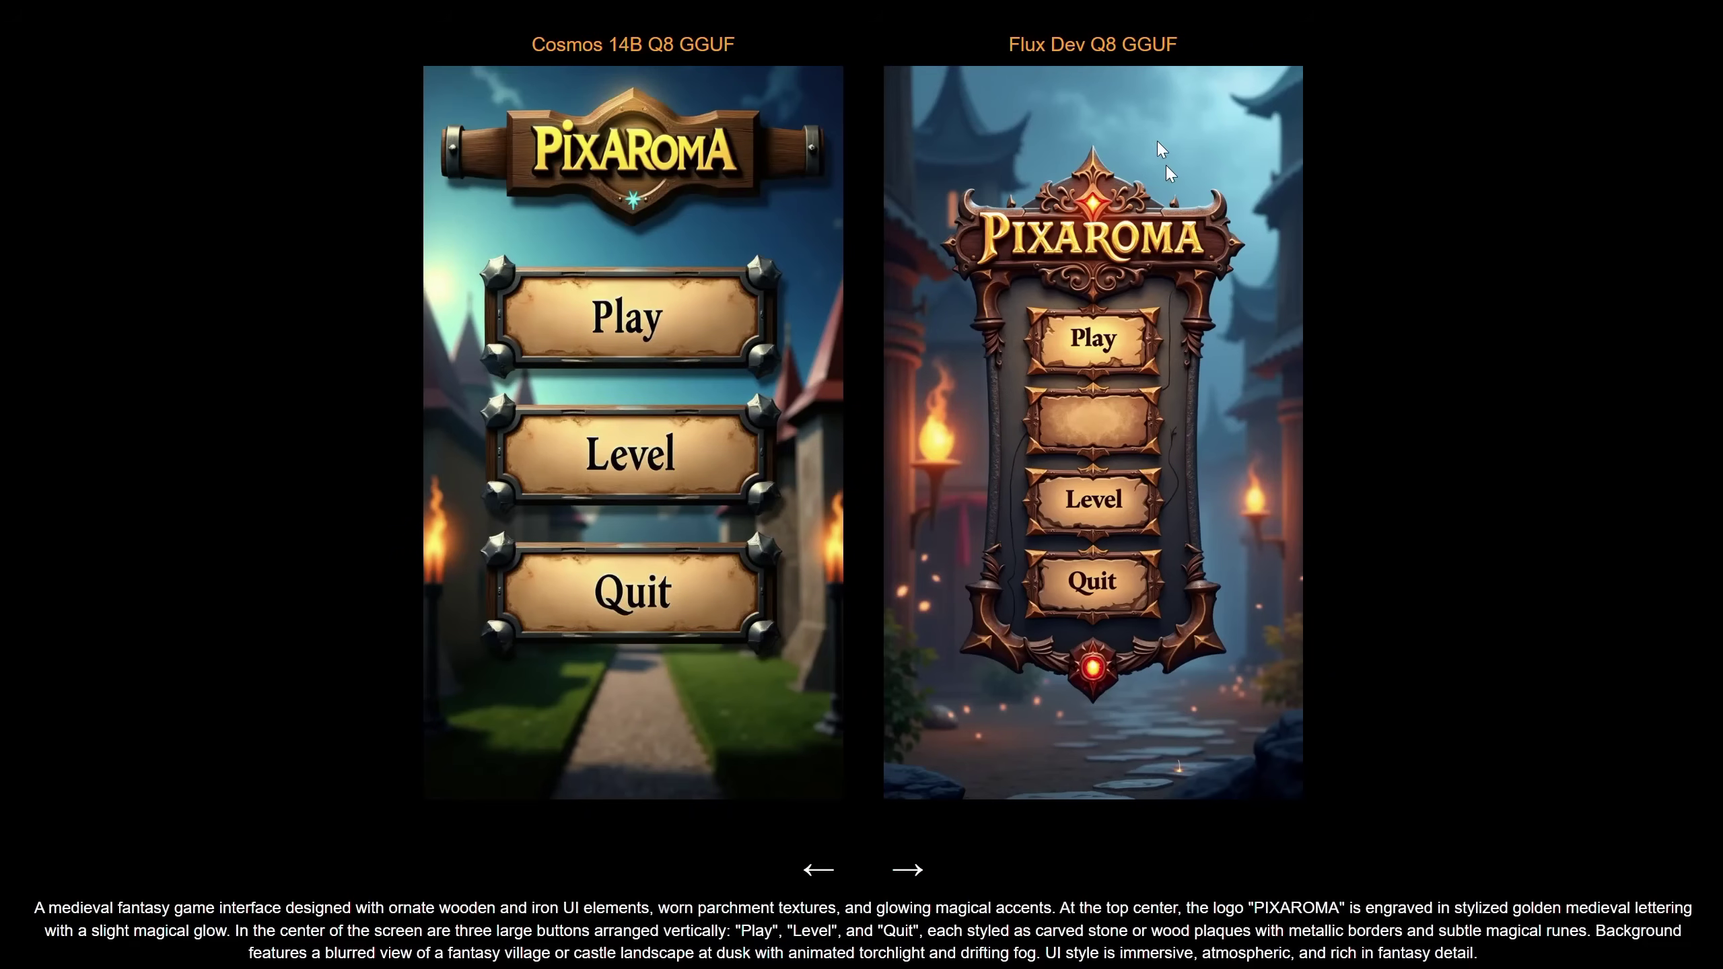
pyautogui.click(909, 872)
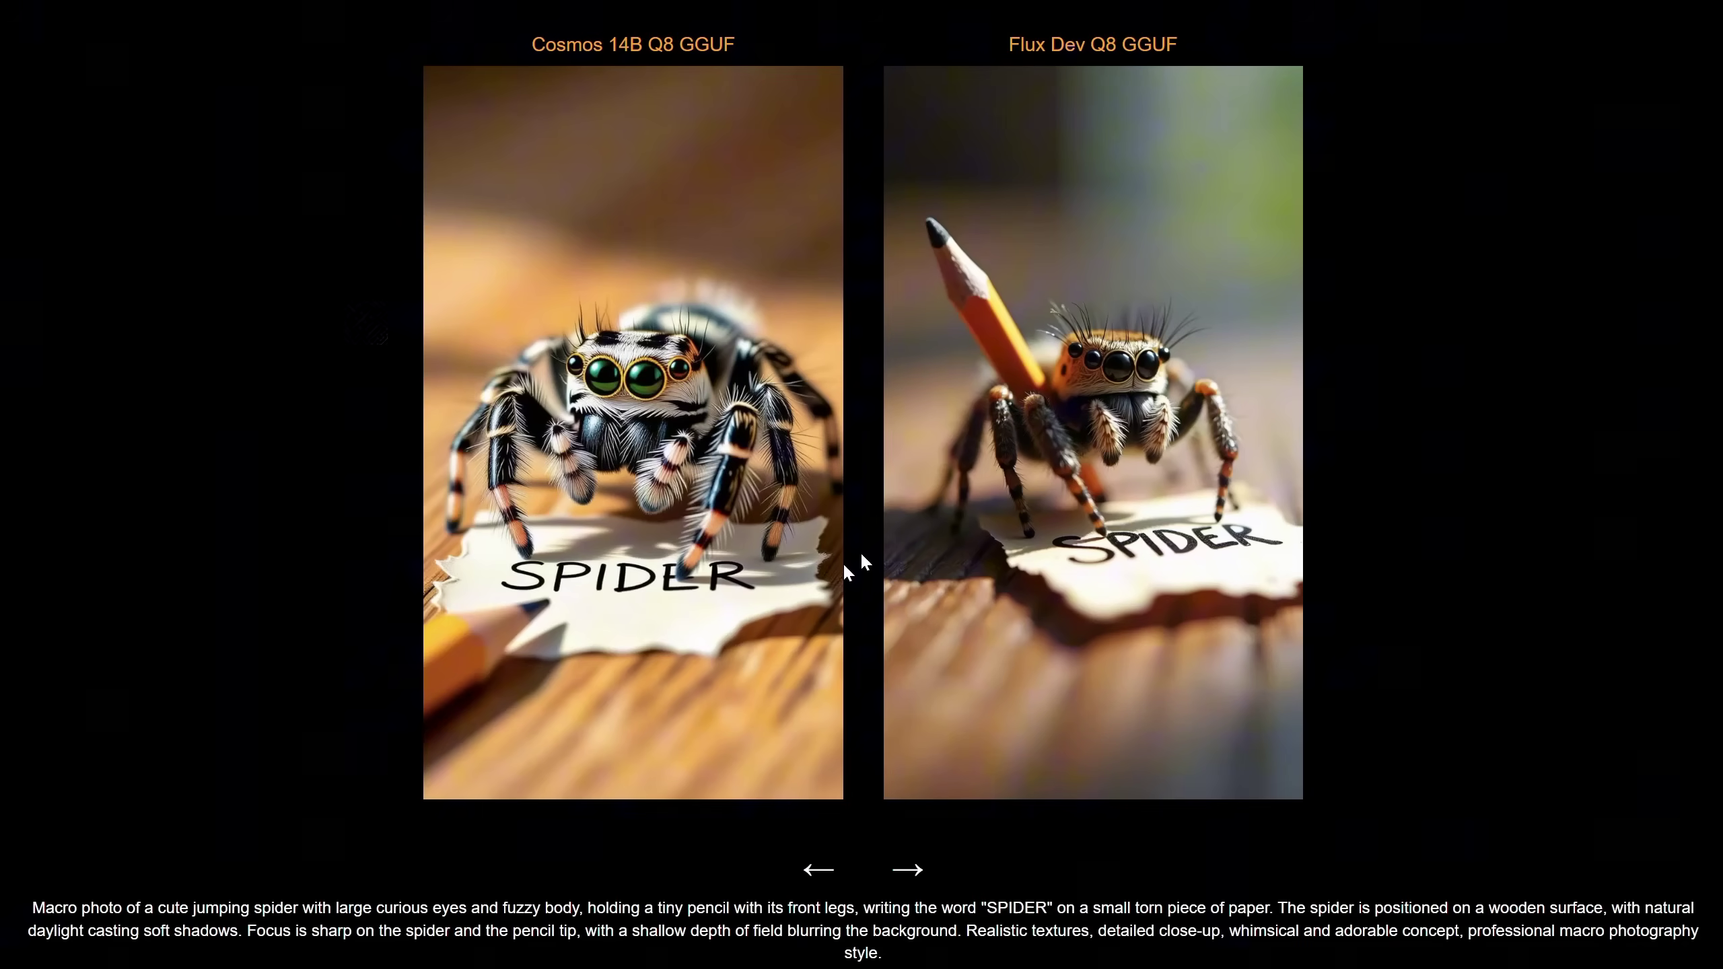
pyautogui.click(902, 877)
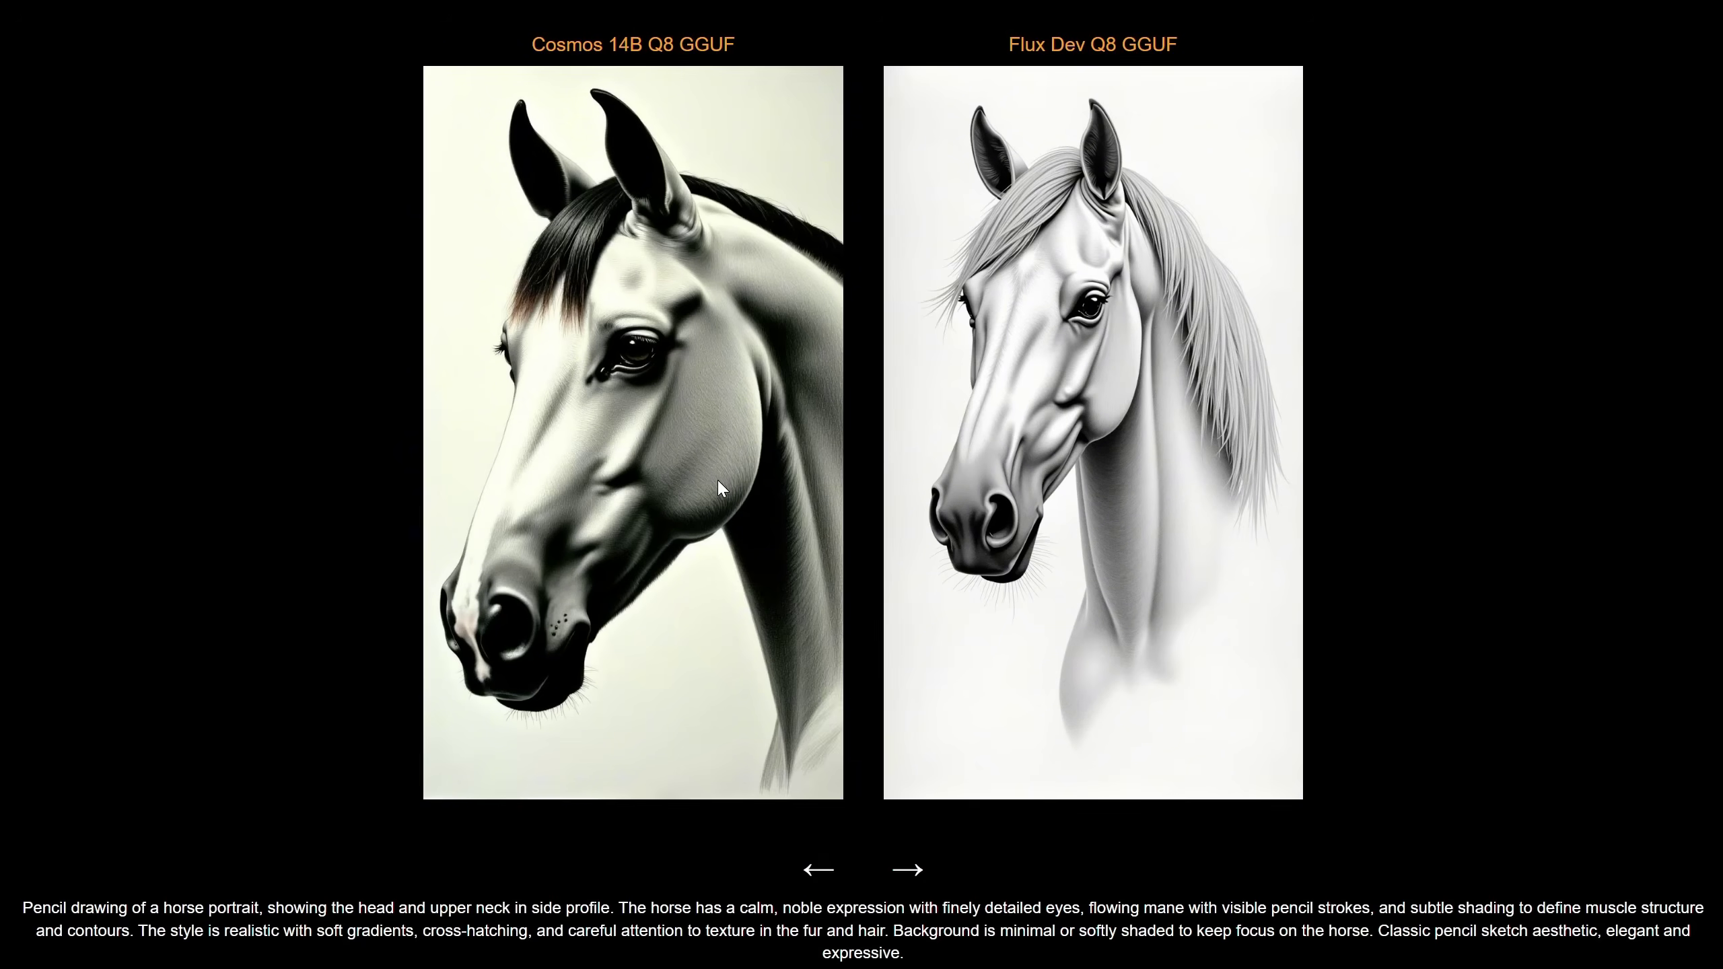
pyautogui.click(909, 870)
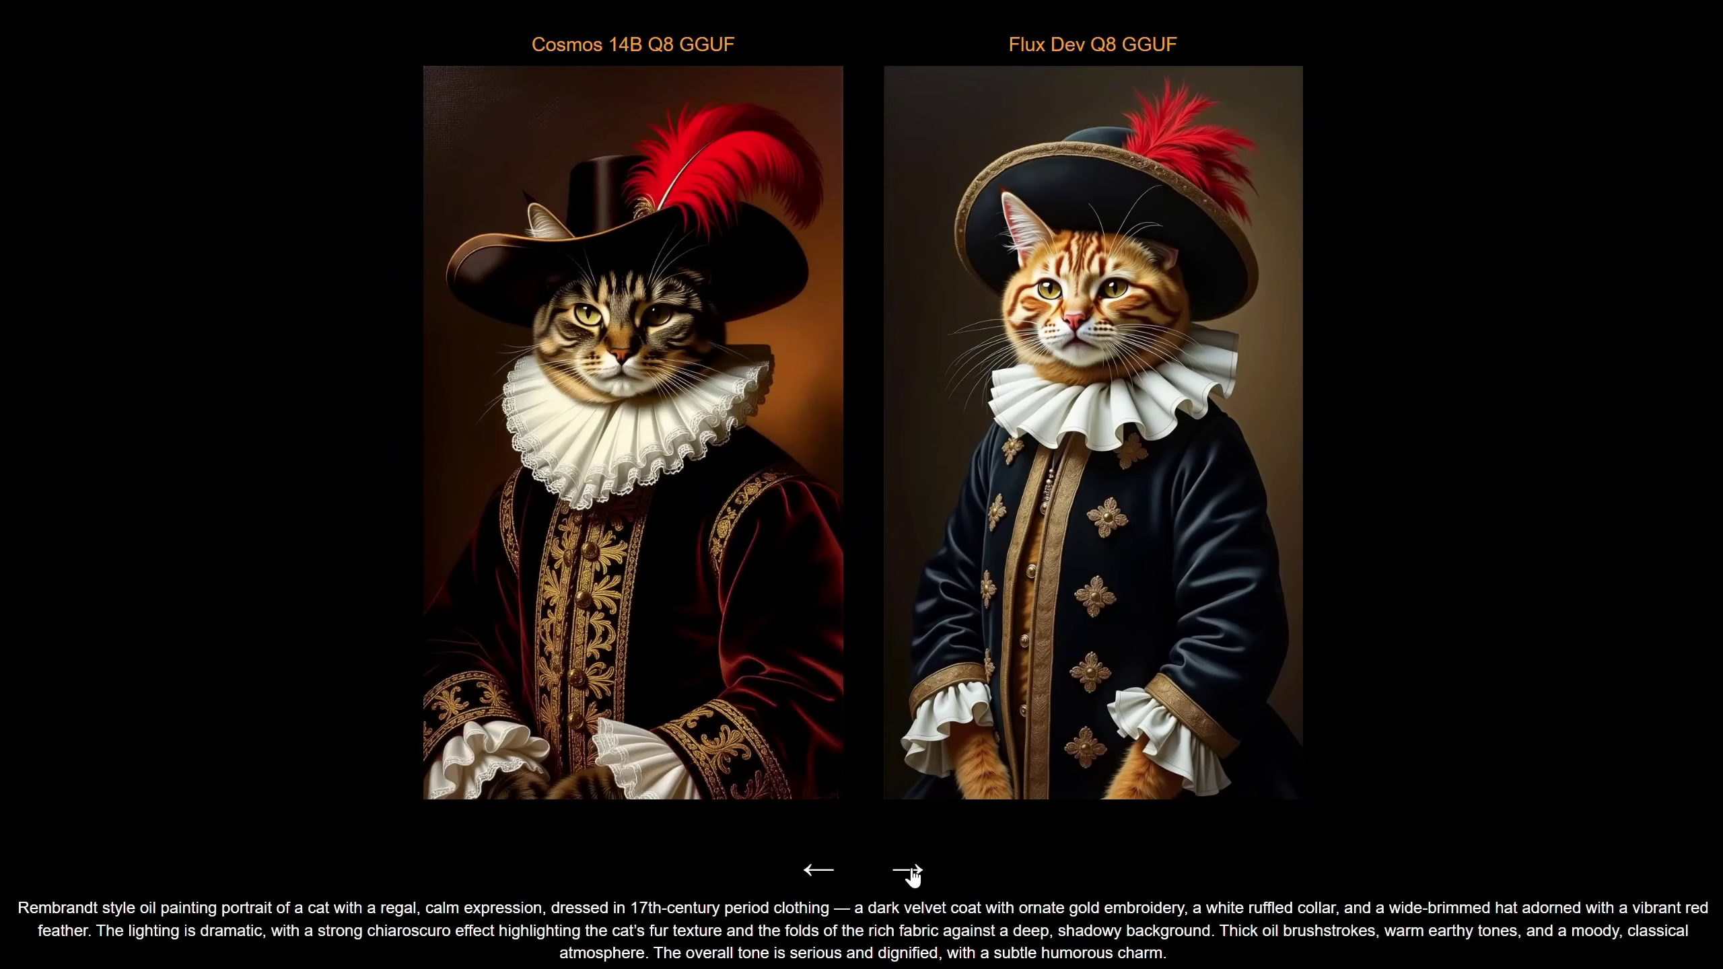
pyautogui.click(909, 871)
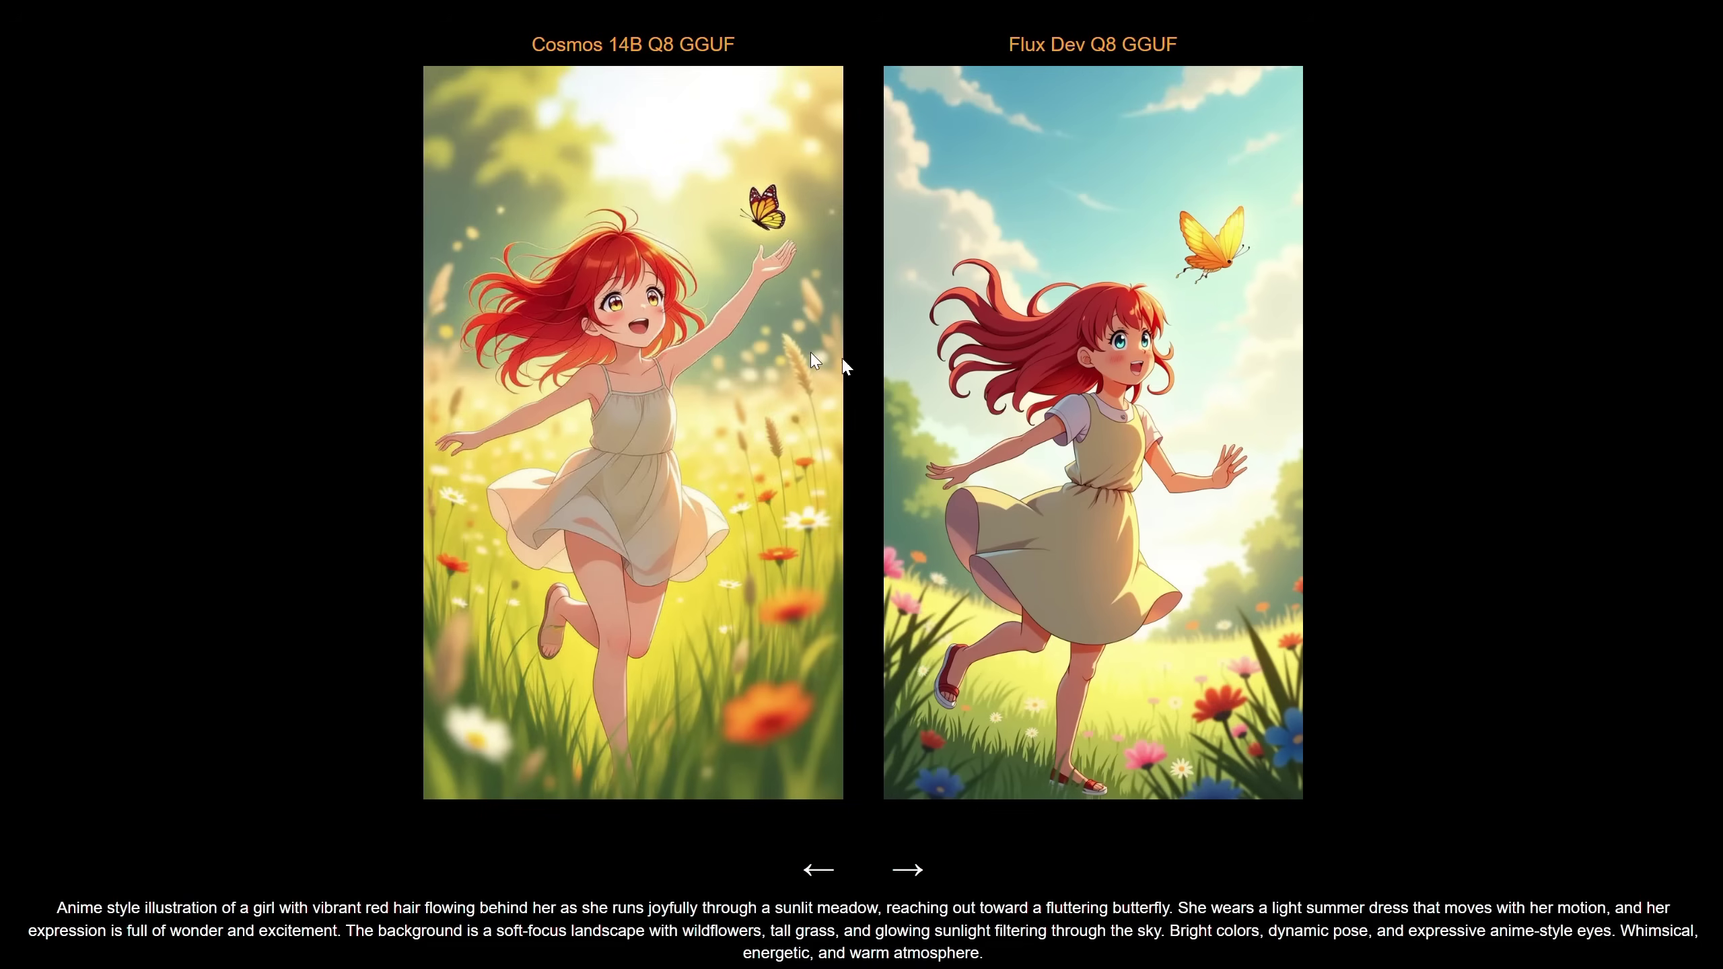
pyautogui.click(909, 871)
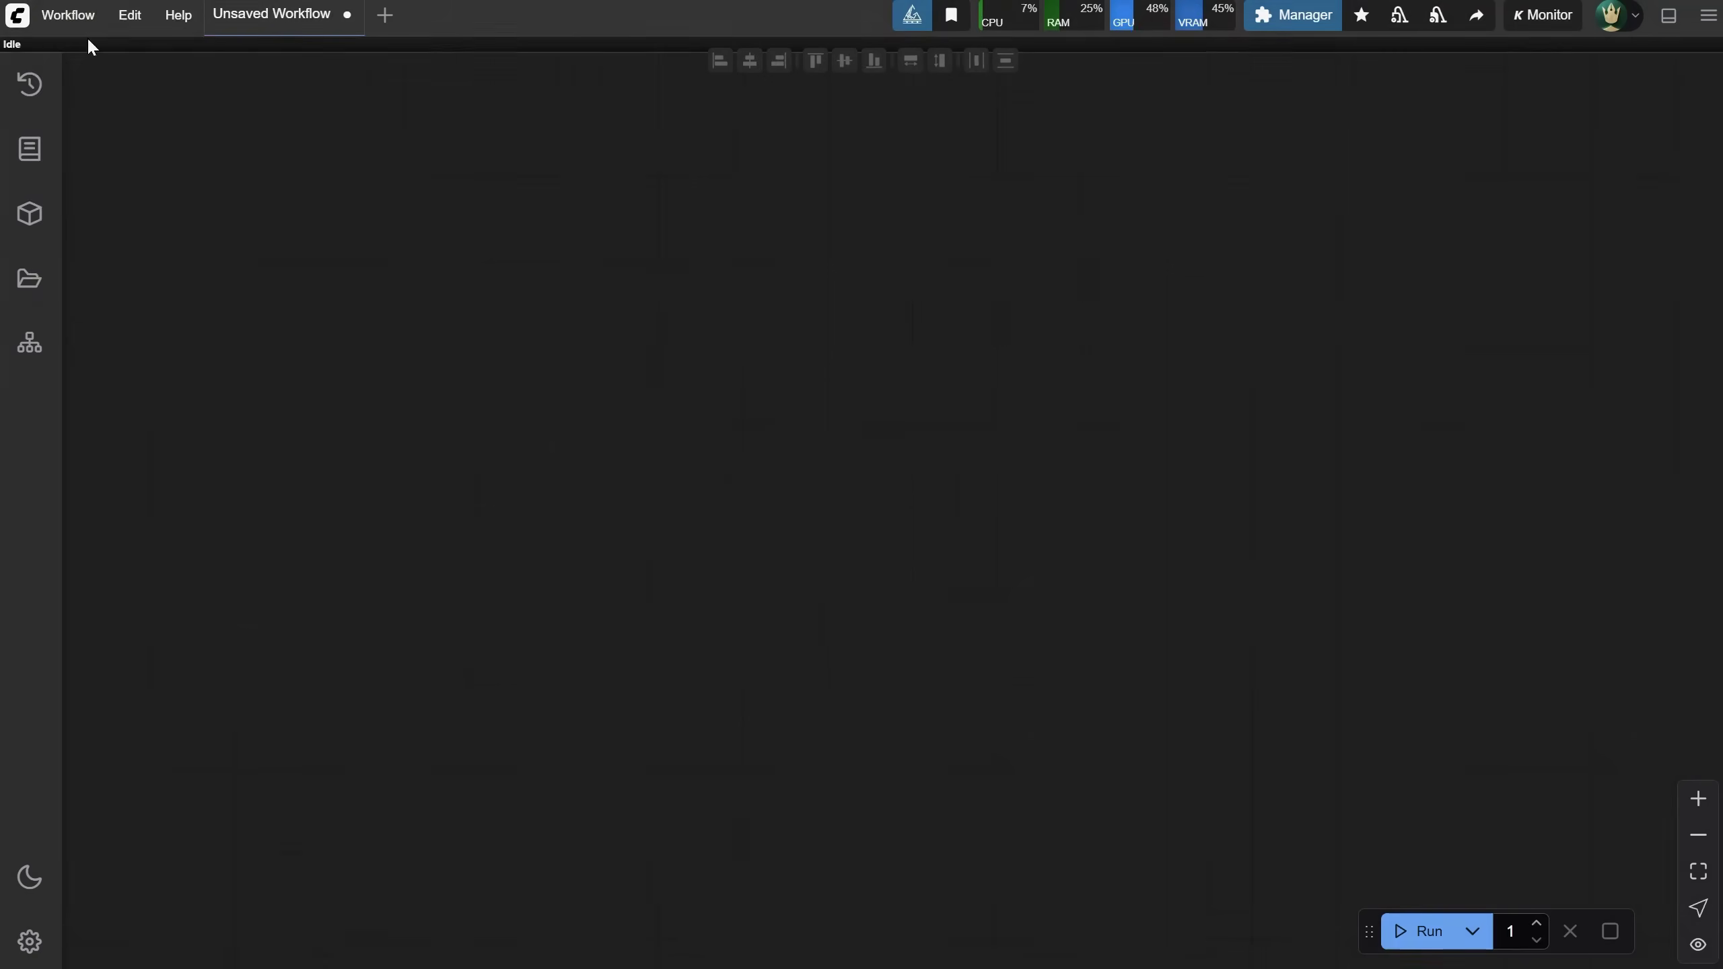
# Open the EP51 Cosmos Predict 2 2B v2w 480p 16fps.json workflow.
pyautogui.click(72, 15)
pyautogui.click(85, 88)
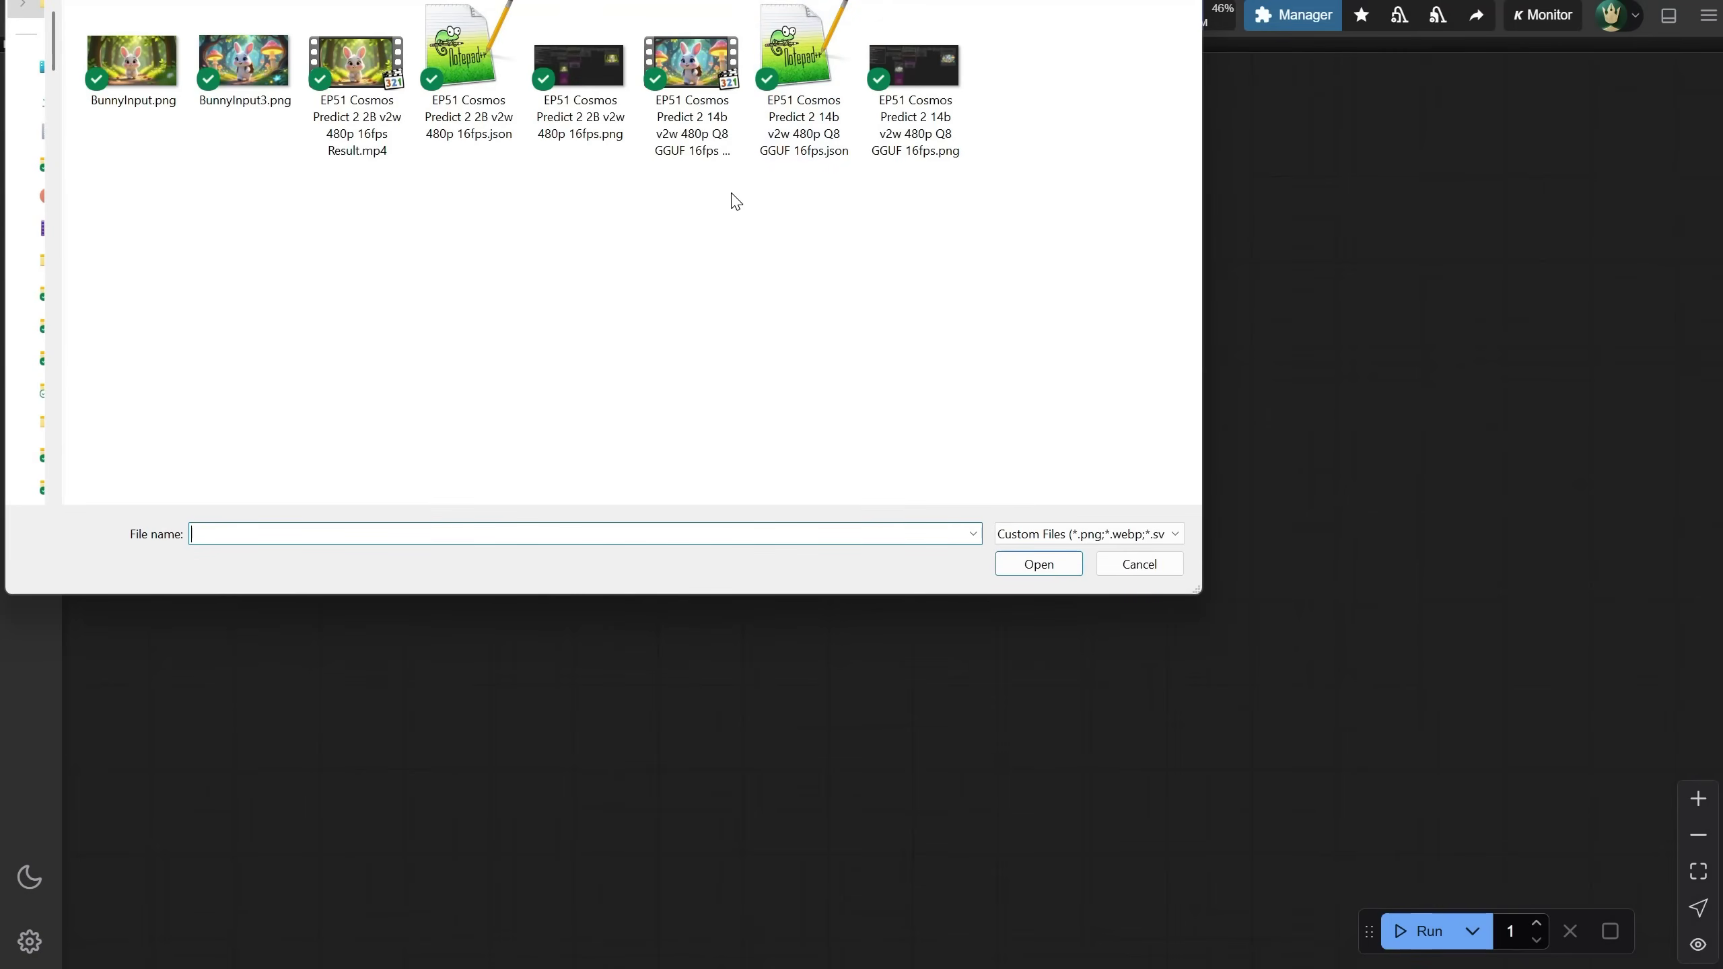
pyautogui.click(471, 76)
pyautogui.doubleClick(471, 76)
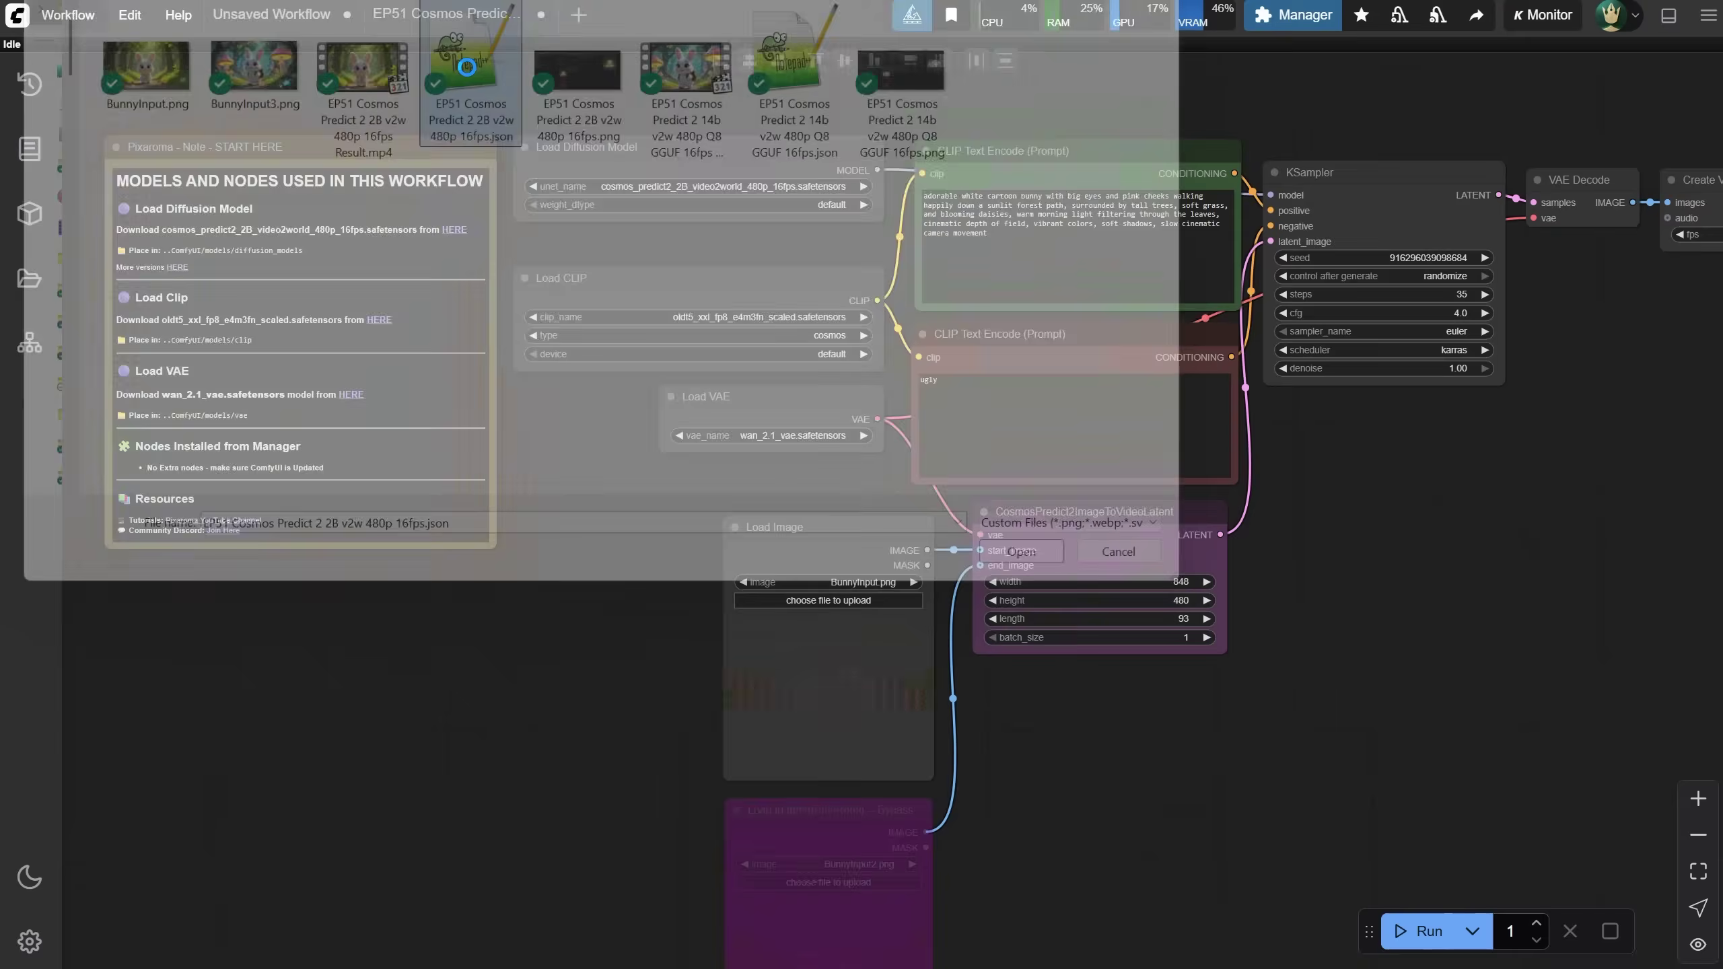
# Set the diffusion model loader to cosmos_predict2_2B_video2world_480p_16fps.safetensors.
pyautogui.scroll(5, 773, 204)
pyautogui.moveTo(681, 284); pyautogui.dragTo(666, 411)
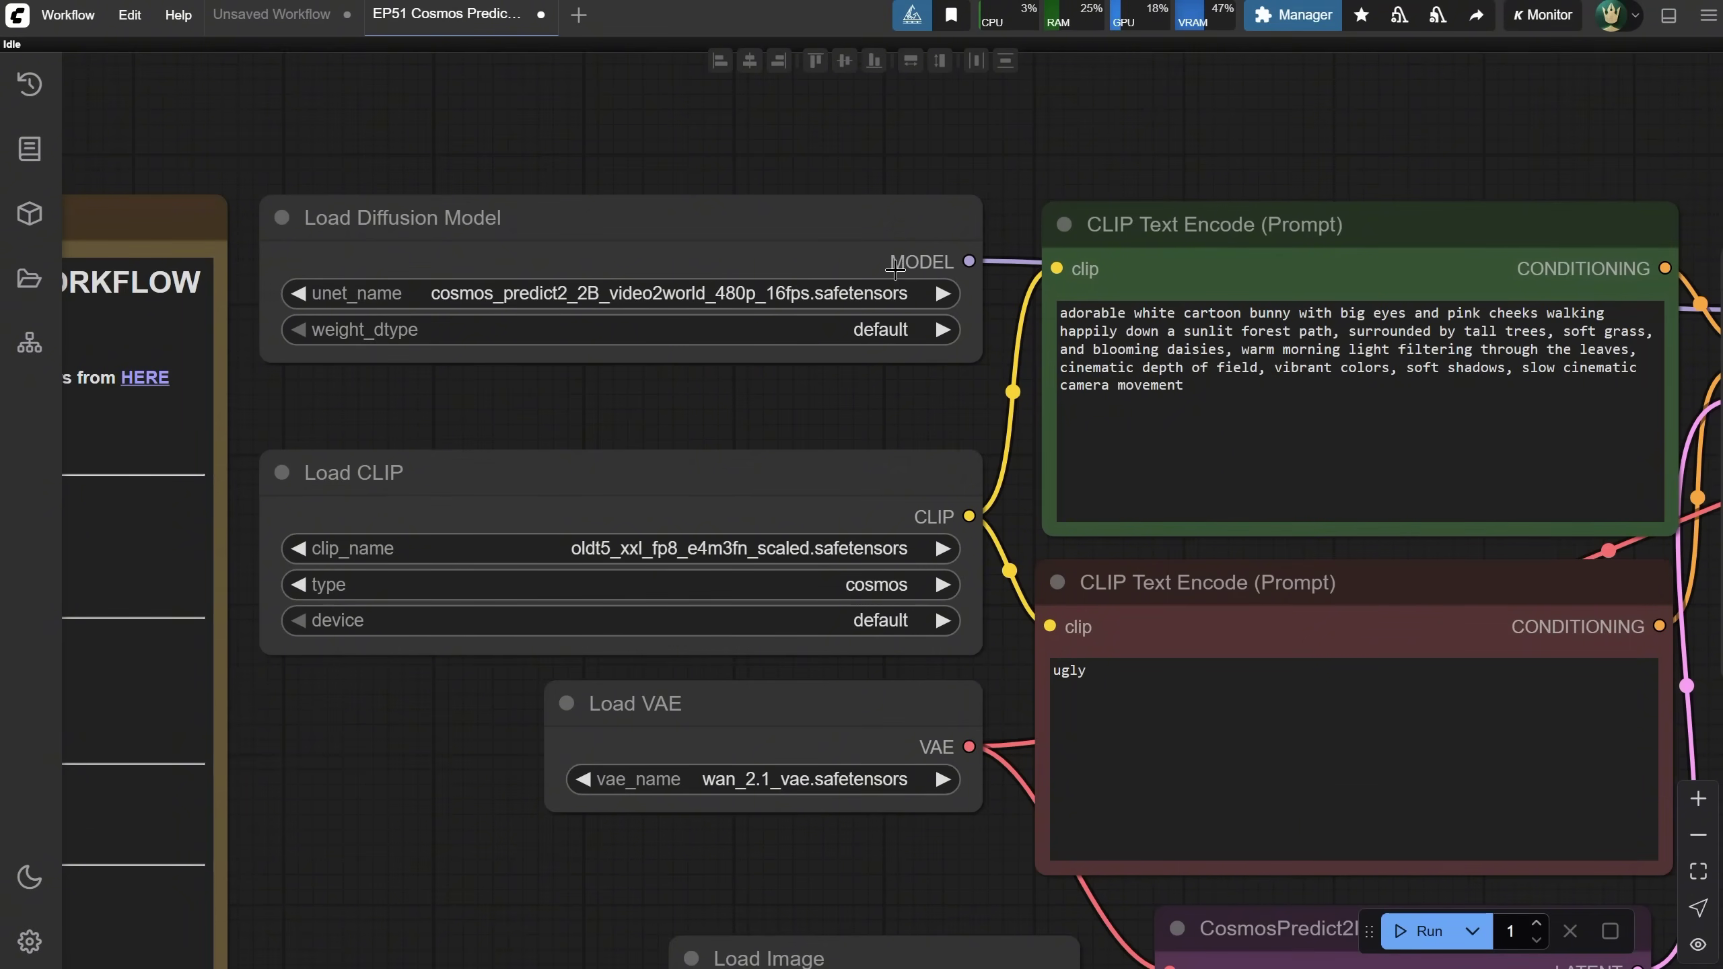
pyautogui.scroll(-3, 894, 270)
pyautogui.moveTo(688, 522); pyautogui.dragTo(731, 600)
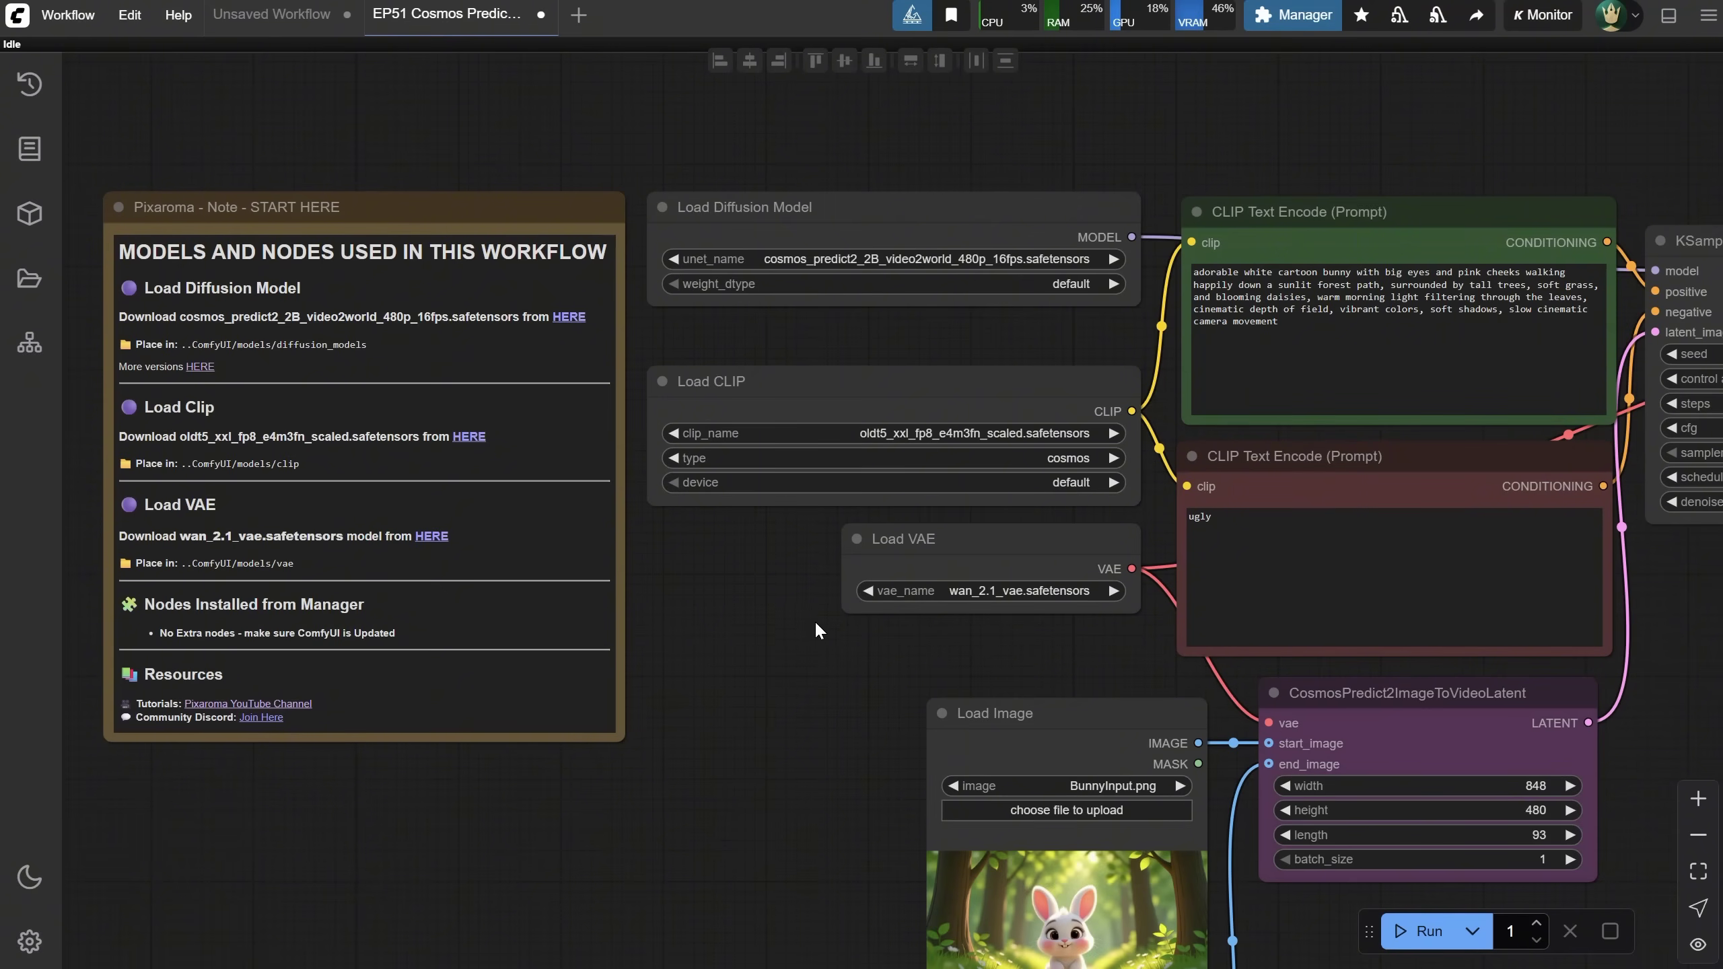
pyautogui.moveTo(816, 623); pyautogui.dragTo(542, 675)
pyautogui.click(720, 318)
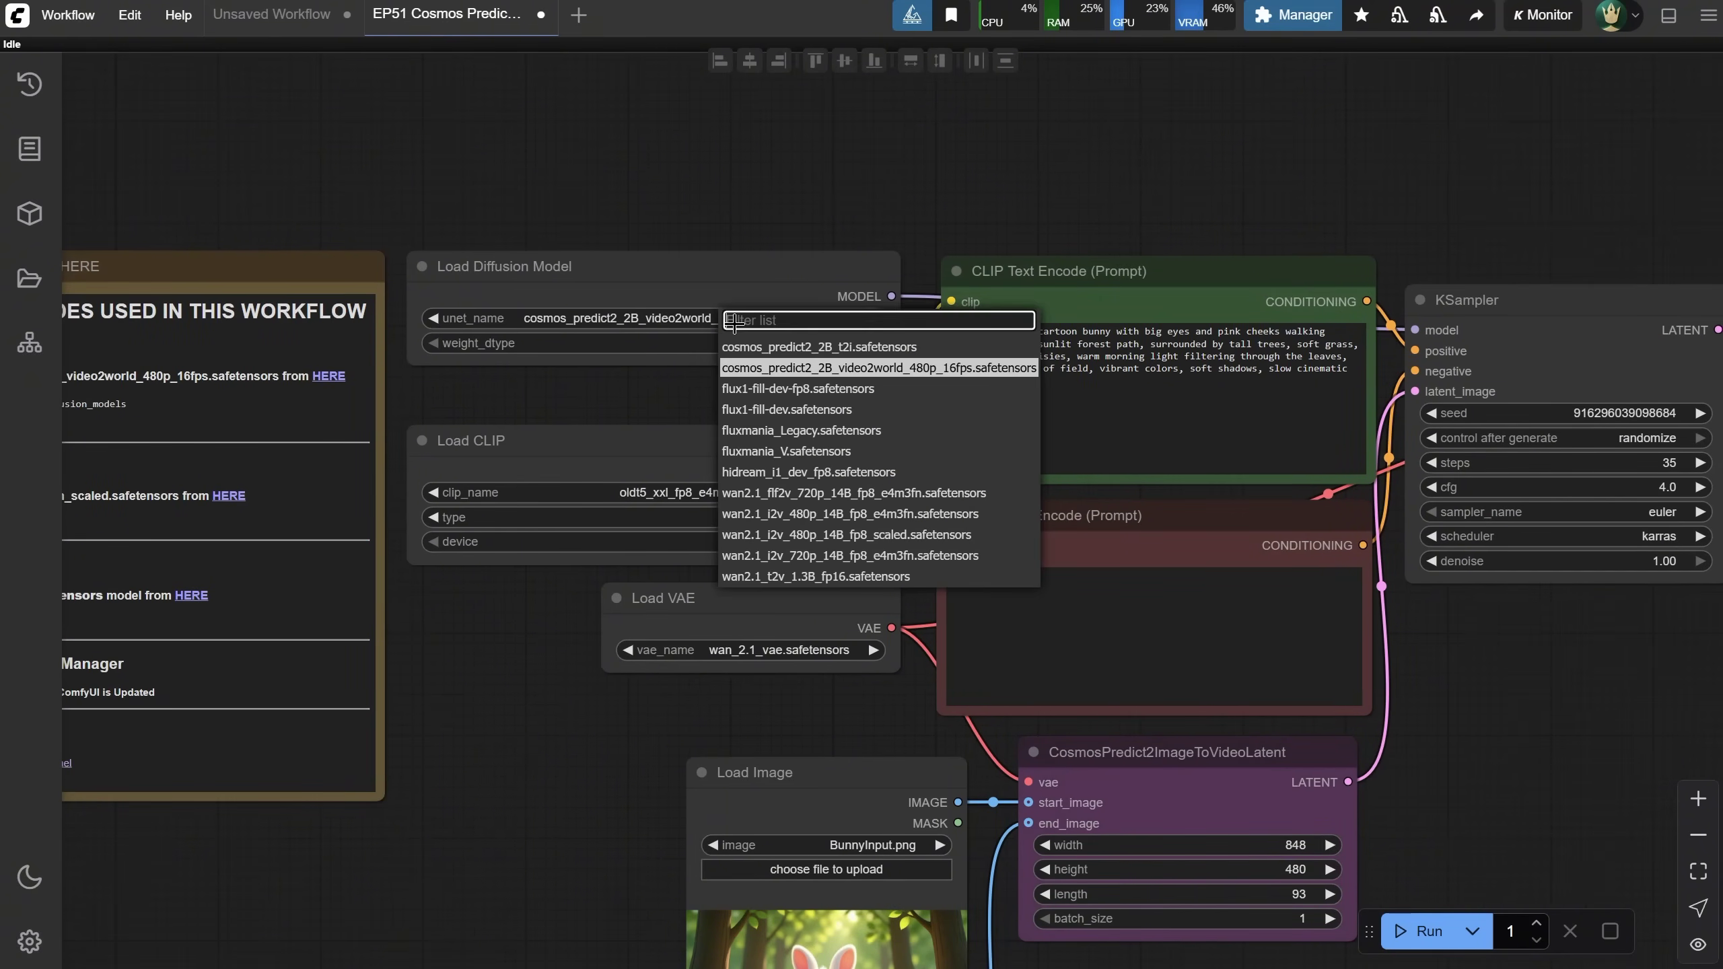
pyautogui.click(813, 370)
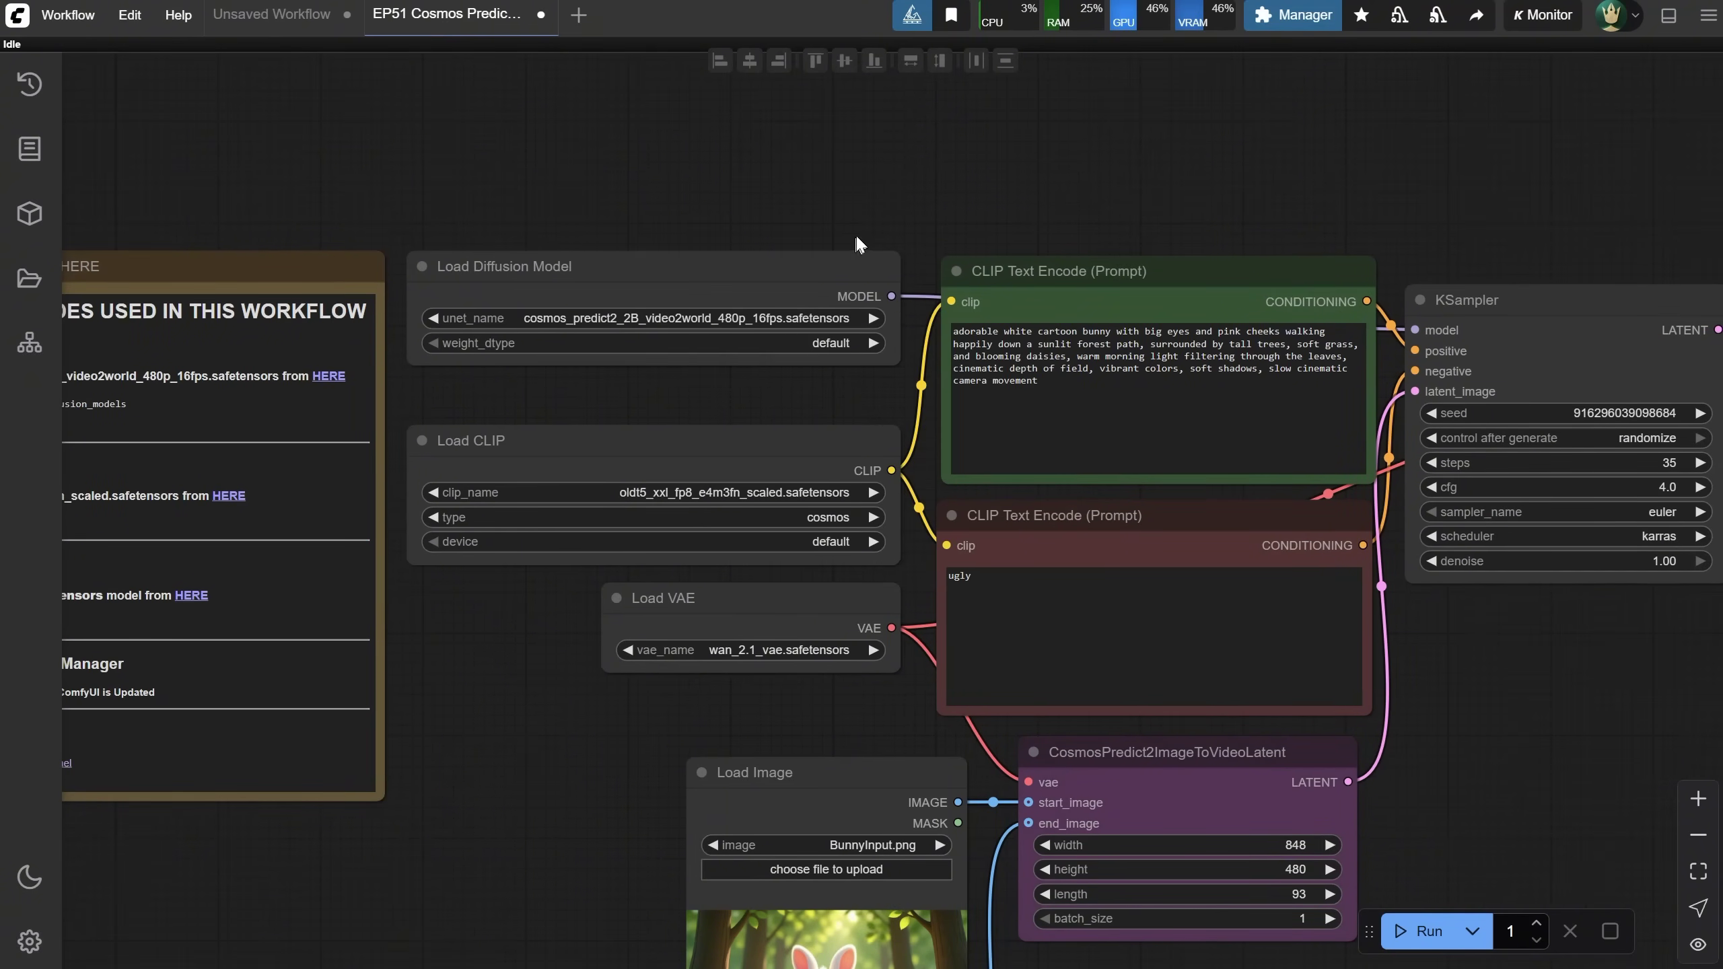
pyautogui.scroll(-2, 856, 239)
pyautogui.moveTo(1472, 600); pyautogui.dragTo(1221, 528)
# Inspect the image-to-video latent node's links and nudge the start-frame Load Image node.
pyautogui.scroll(1, 1221, 528)
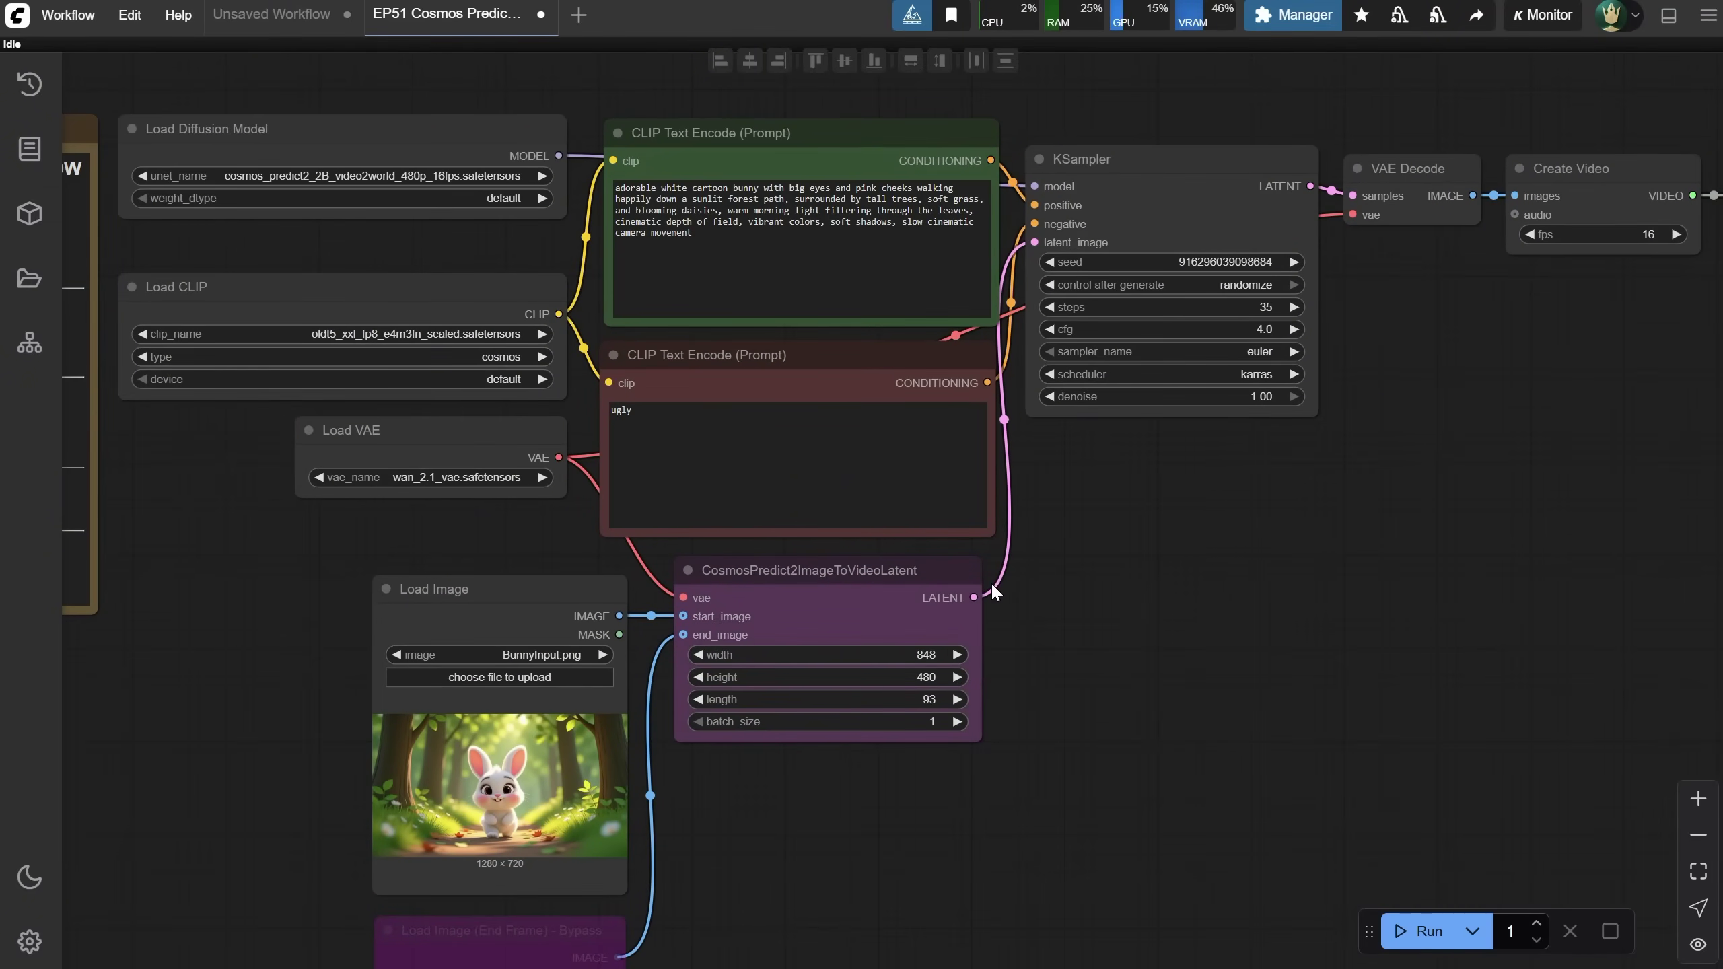
pyautogui.click(826, 578)
pyautogui.scroll(2, 500, 297)
pyautogui.click(500, 297)
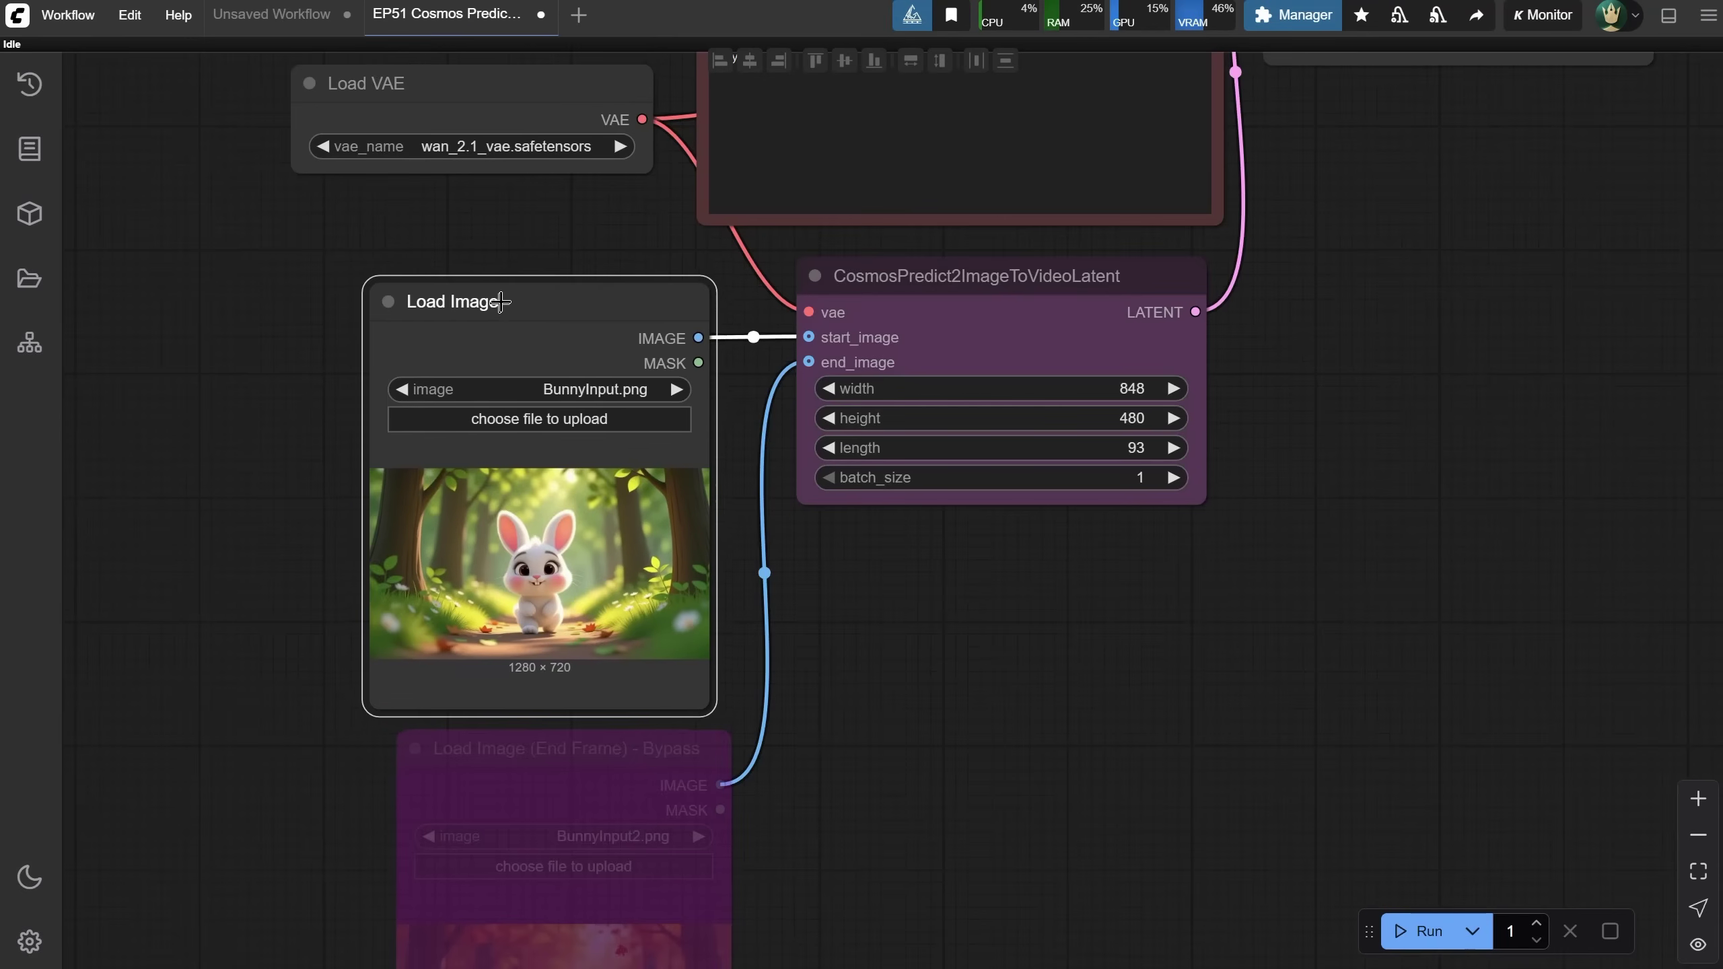
pyautogui.moveTo(502, 294); pyautogui.dragTo(504, 299)
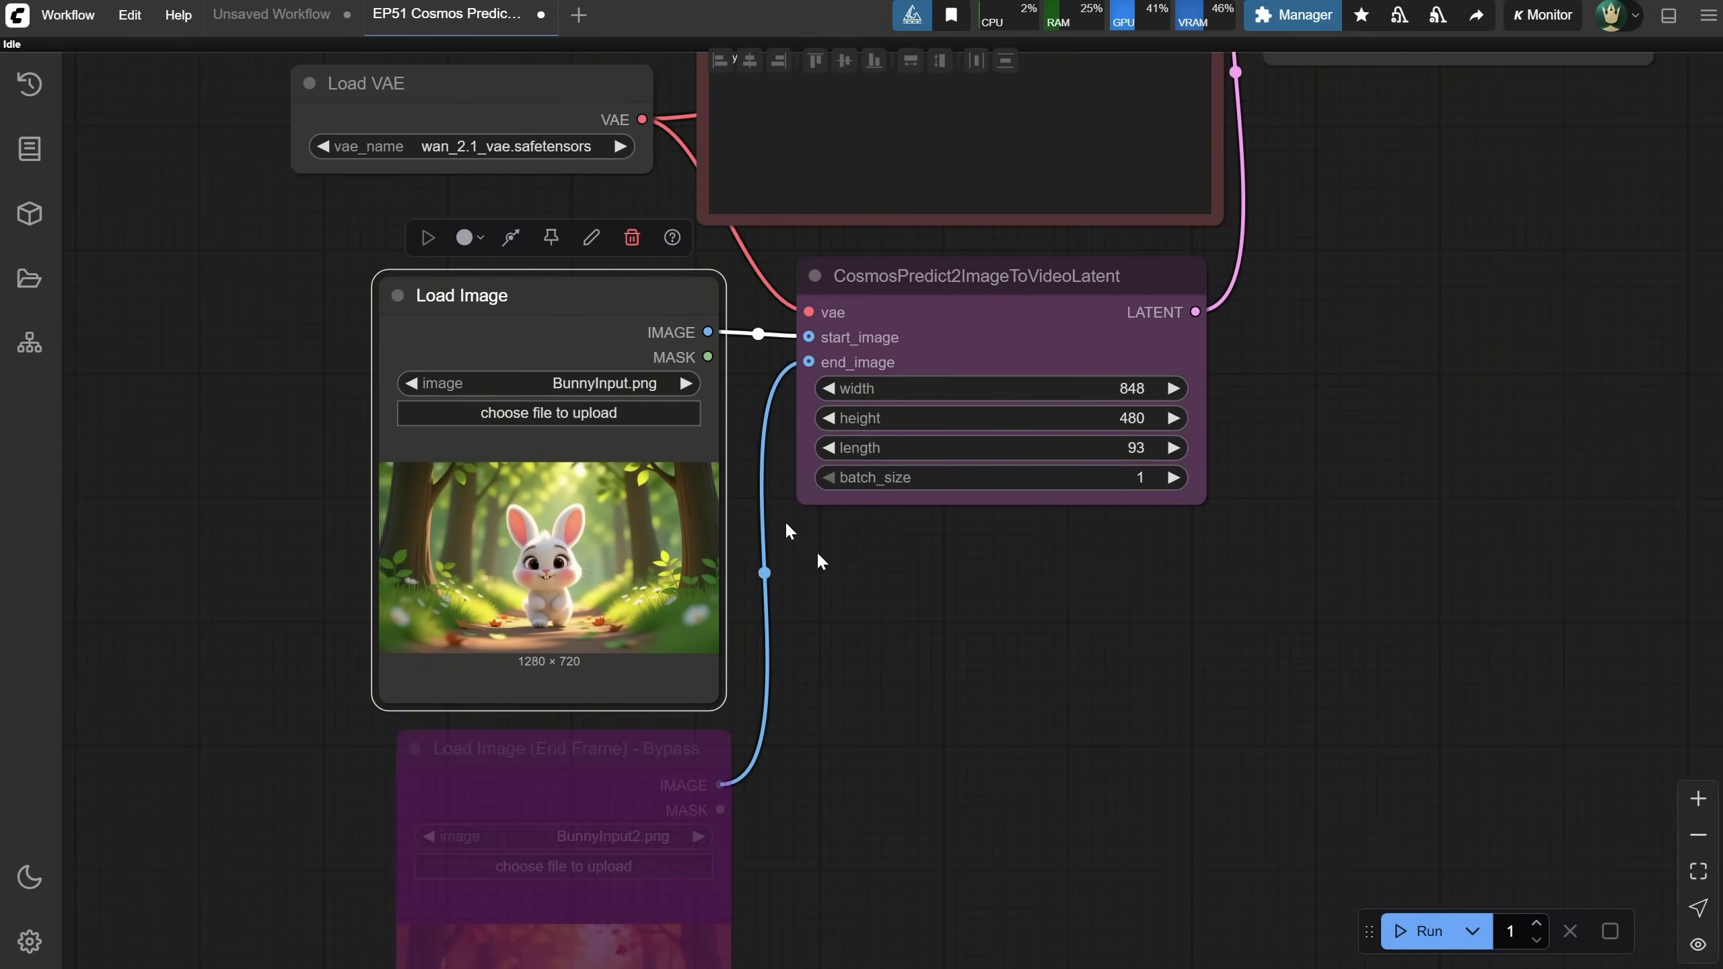
pyautogui.scroll(-2, 992, 564)
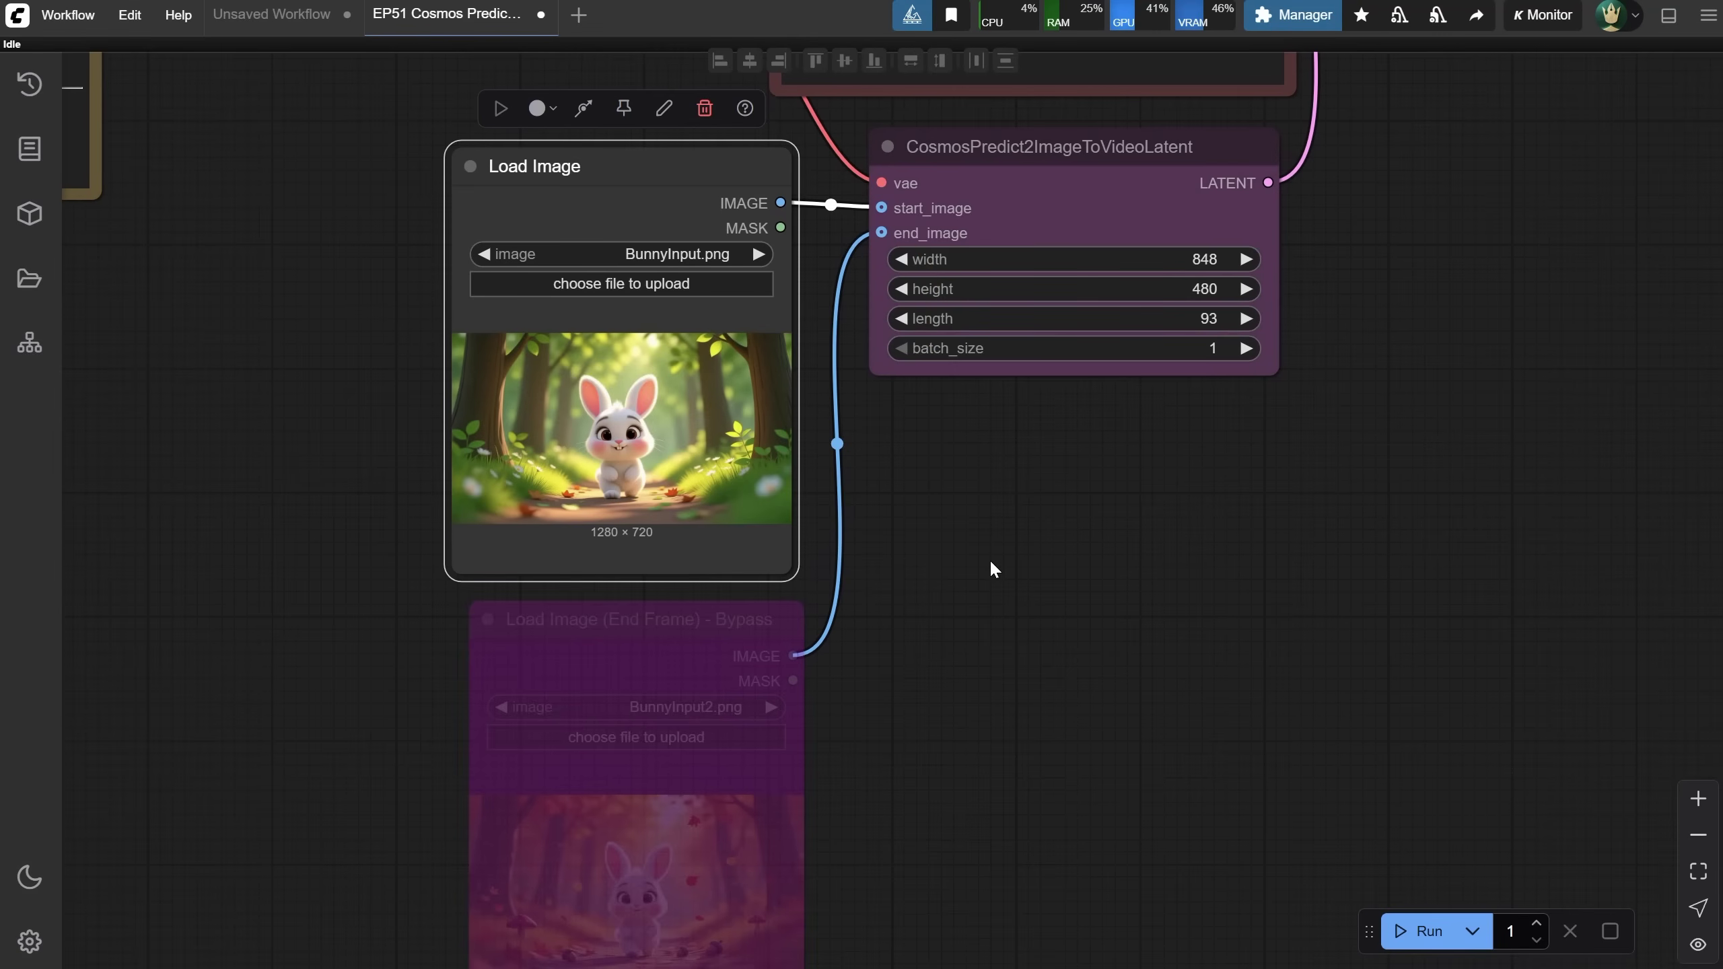
pyautogui.scroll(-3, 990, 560)
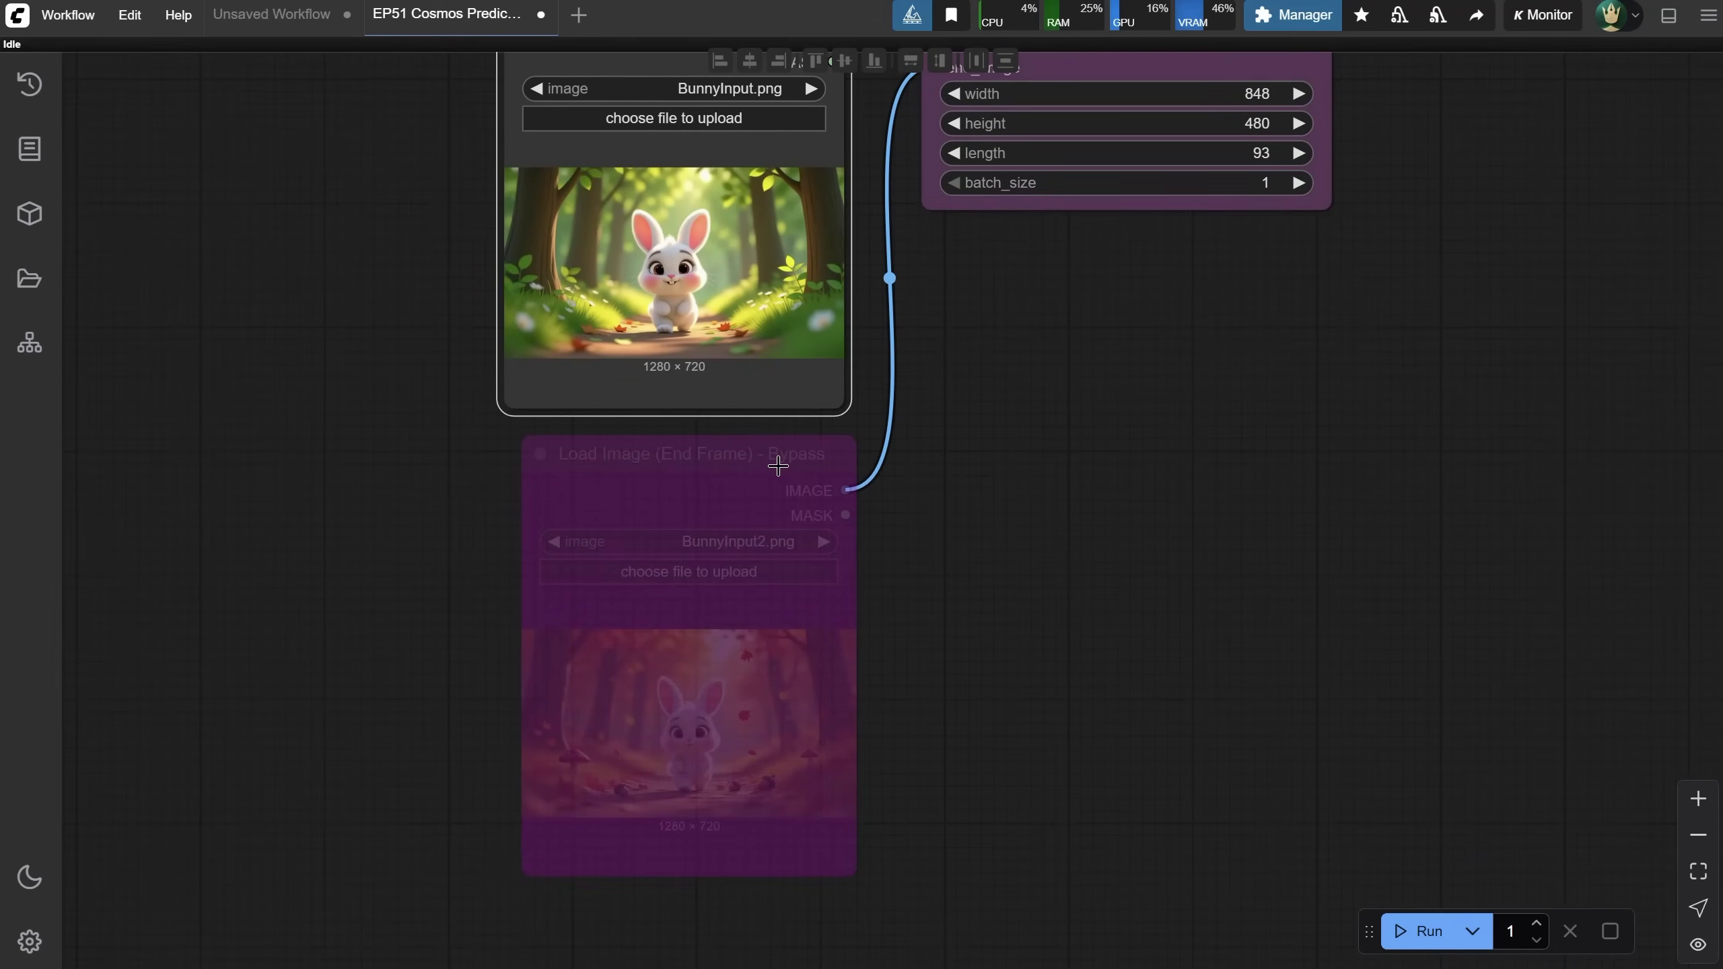
# Bypass the Load Image (End Frame) node so only BunnyInput.png drives the video.
pyautogui.click(726, 471)
pyautogui.rightClick(727, 469)
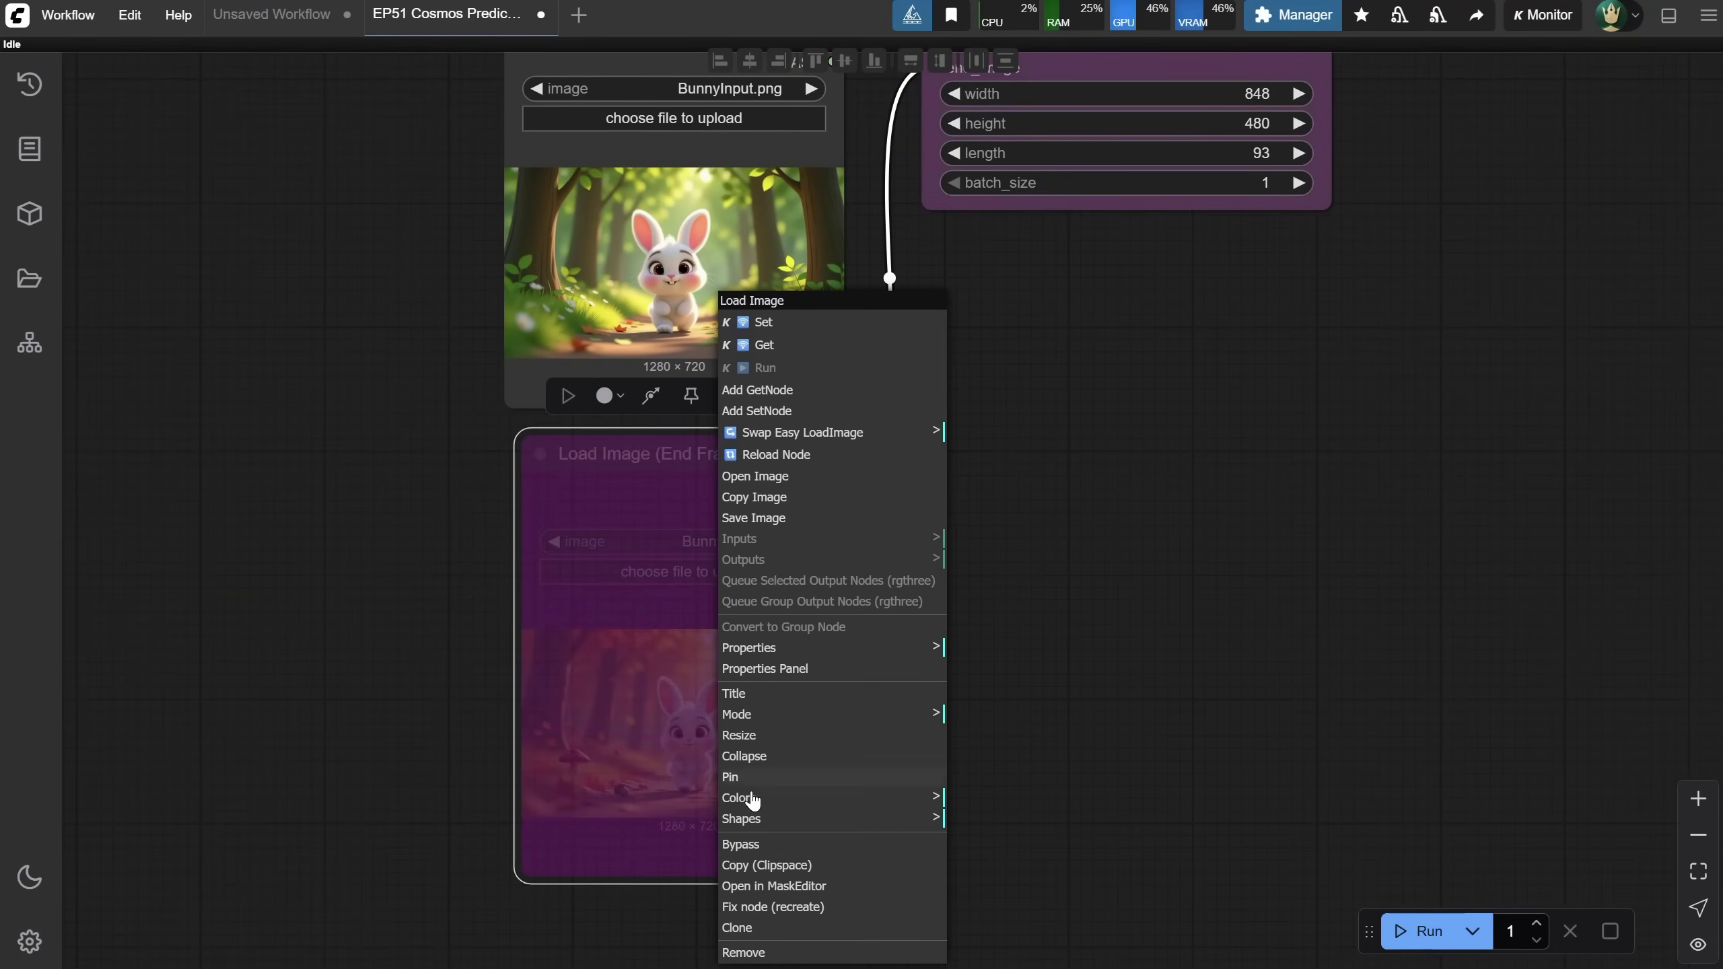
pyautogui.click(740, 846)
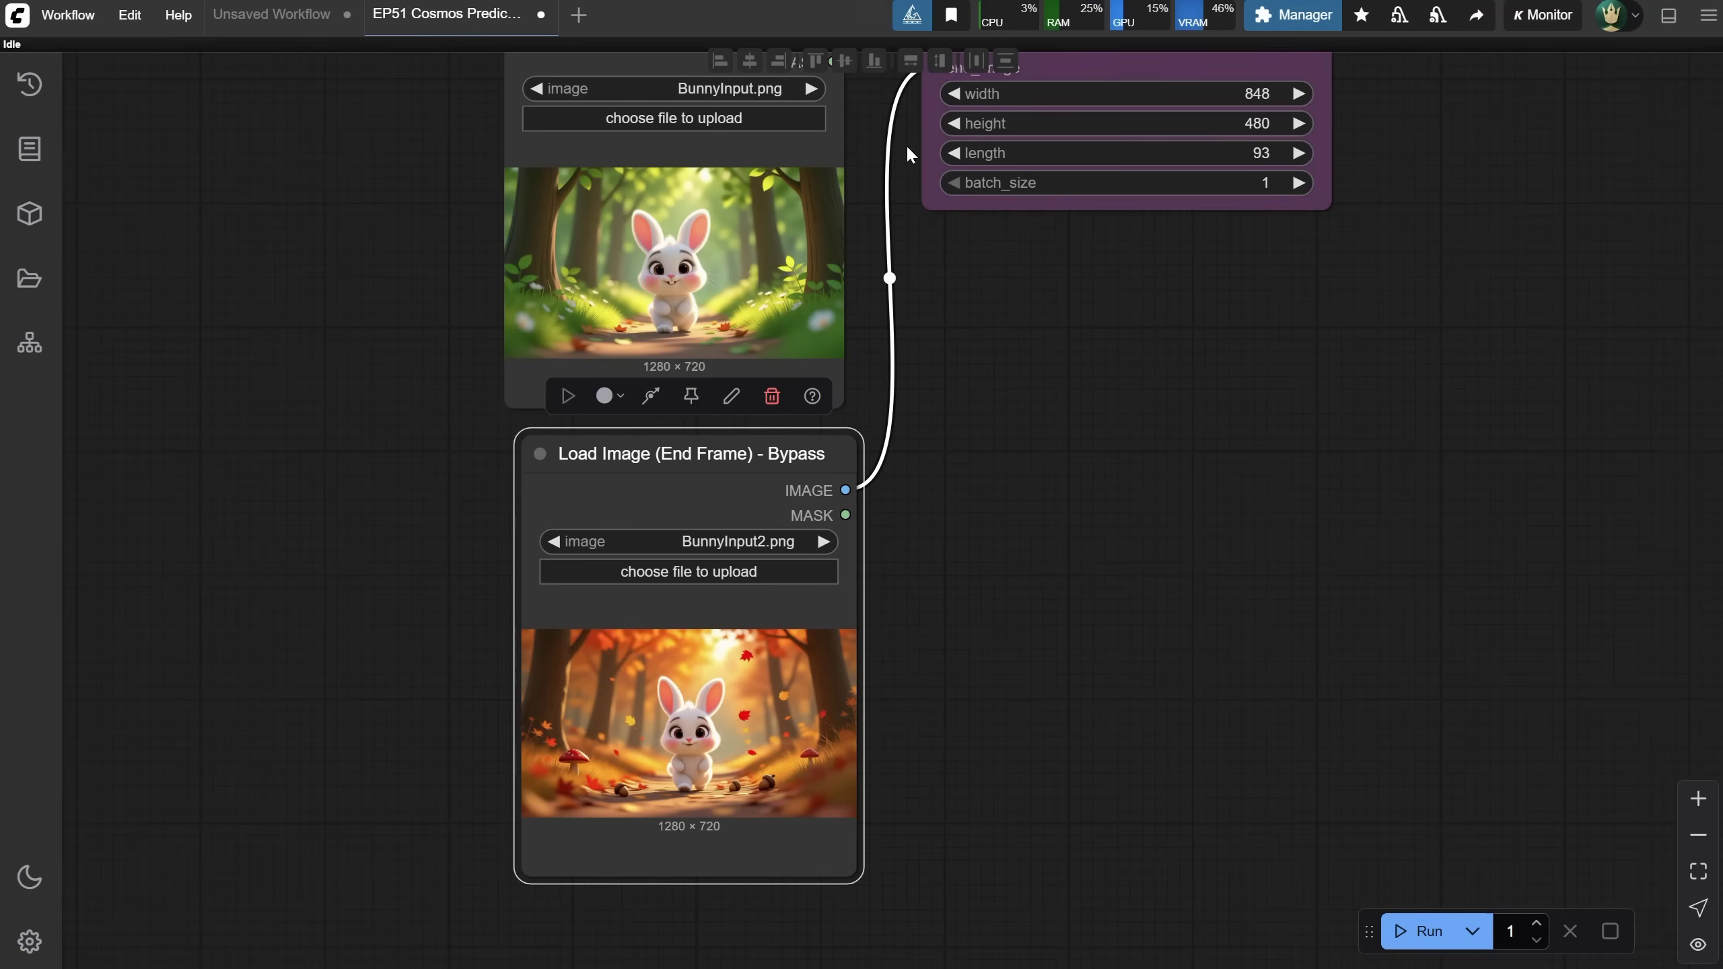
pyautogui.scroll(3, 937, 522)
pyautogui.rightClick(610, 634)
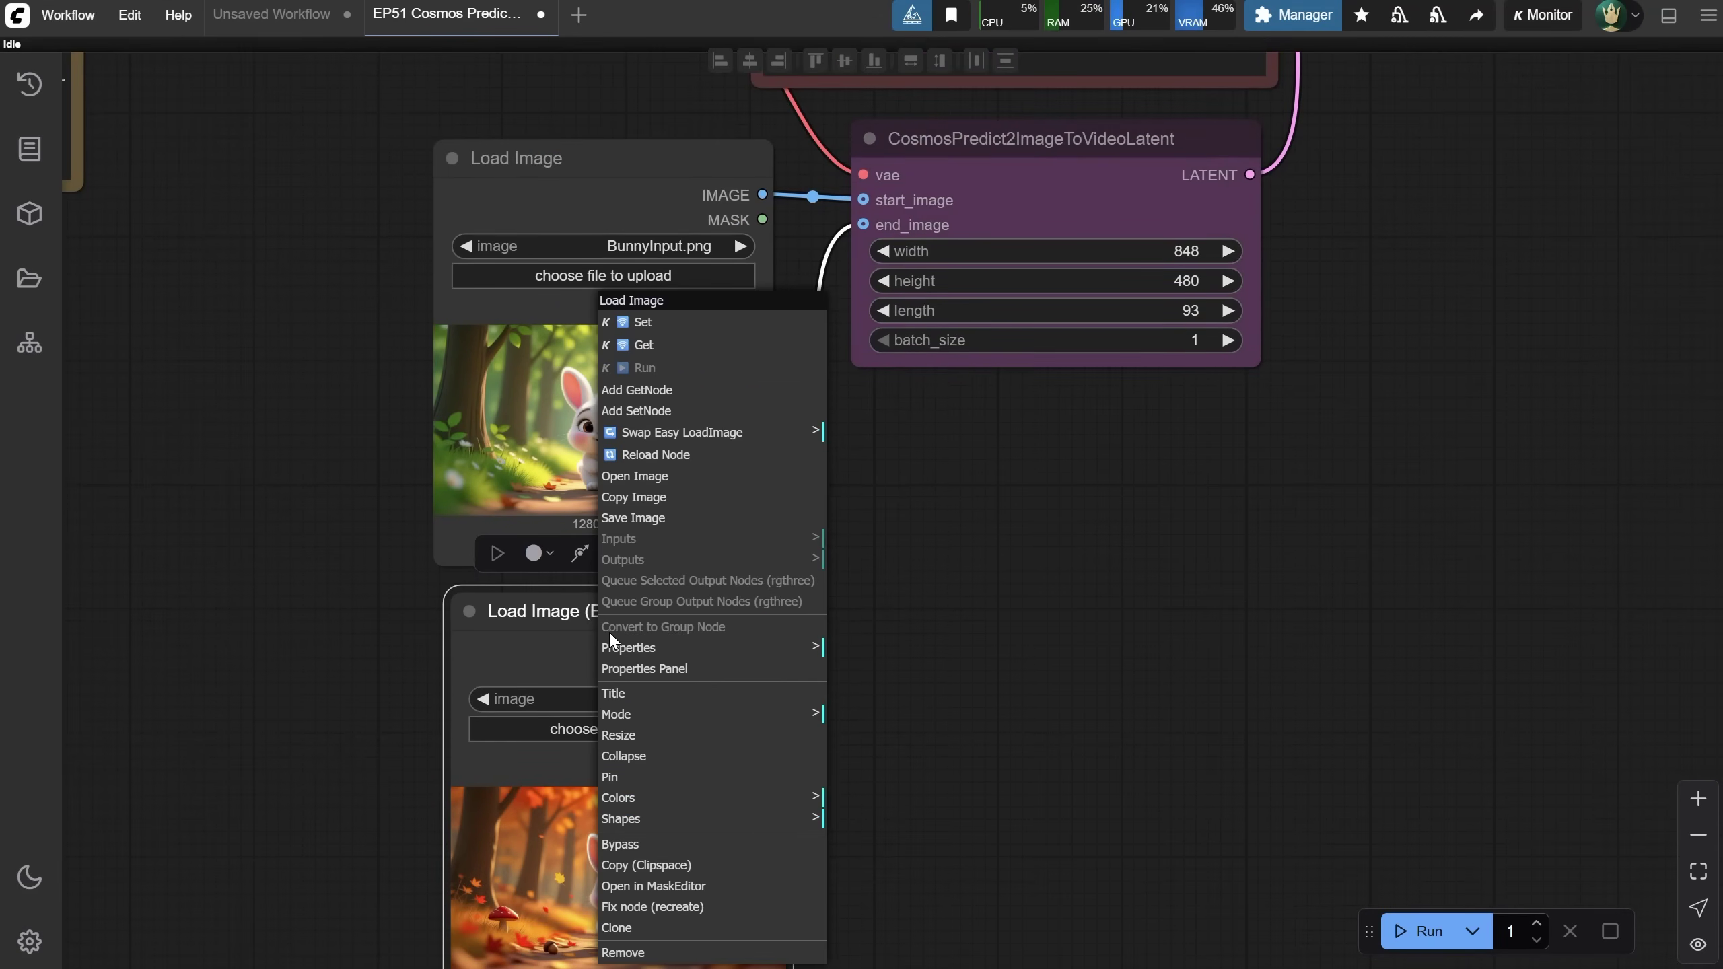
pyautogui.click(648, 844)
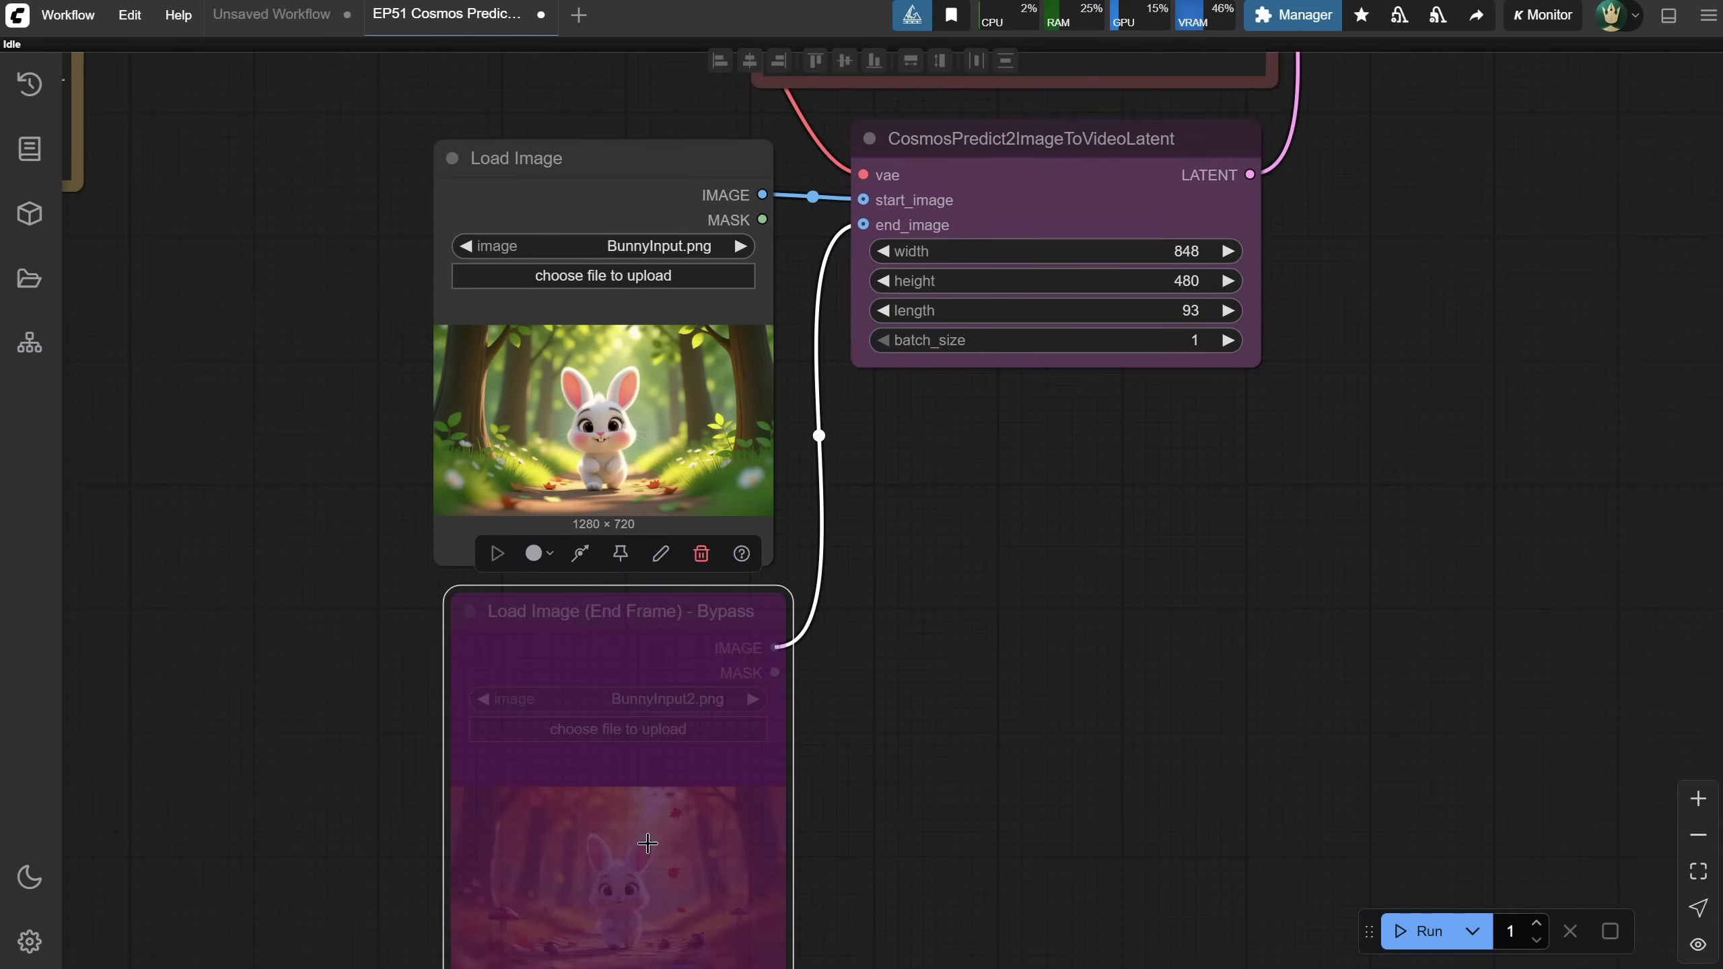
# Pan across the graph to review the sampler and video output nodes.
pyautogui.scroll(5, 1252, 547)
pyautogui.scroll(3, 1160, 521)
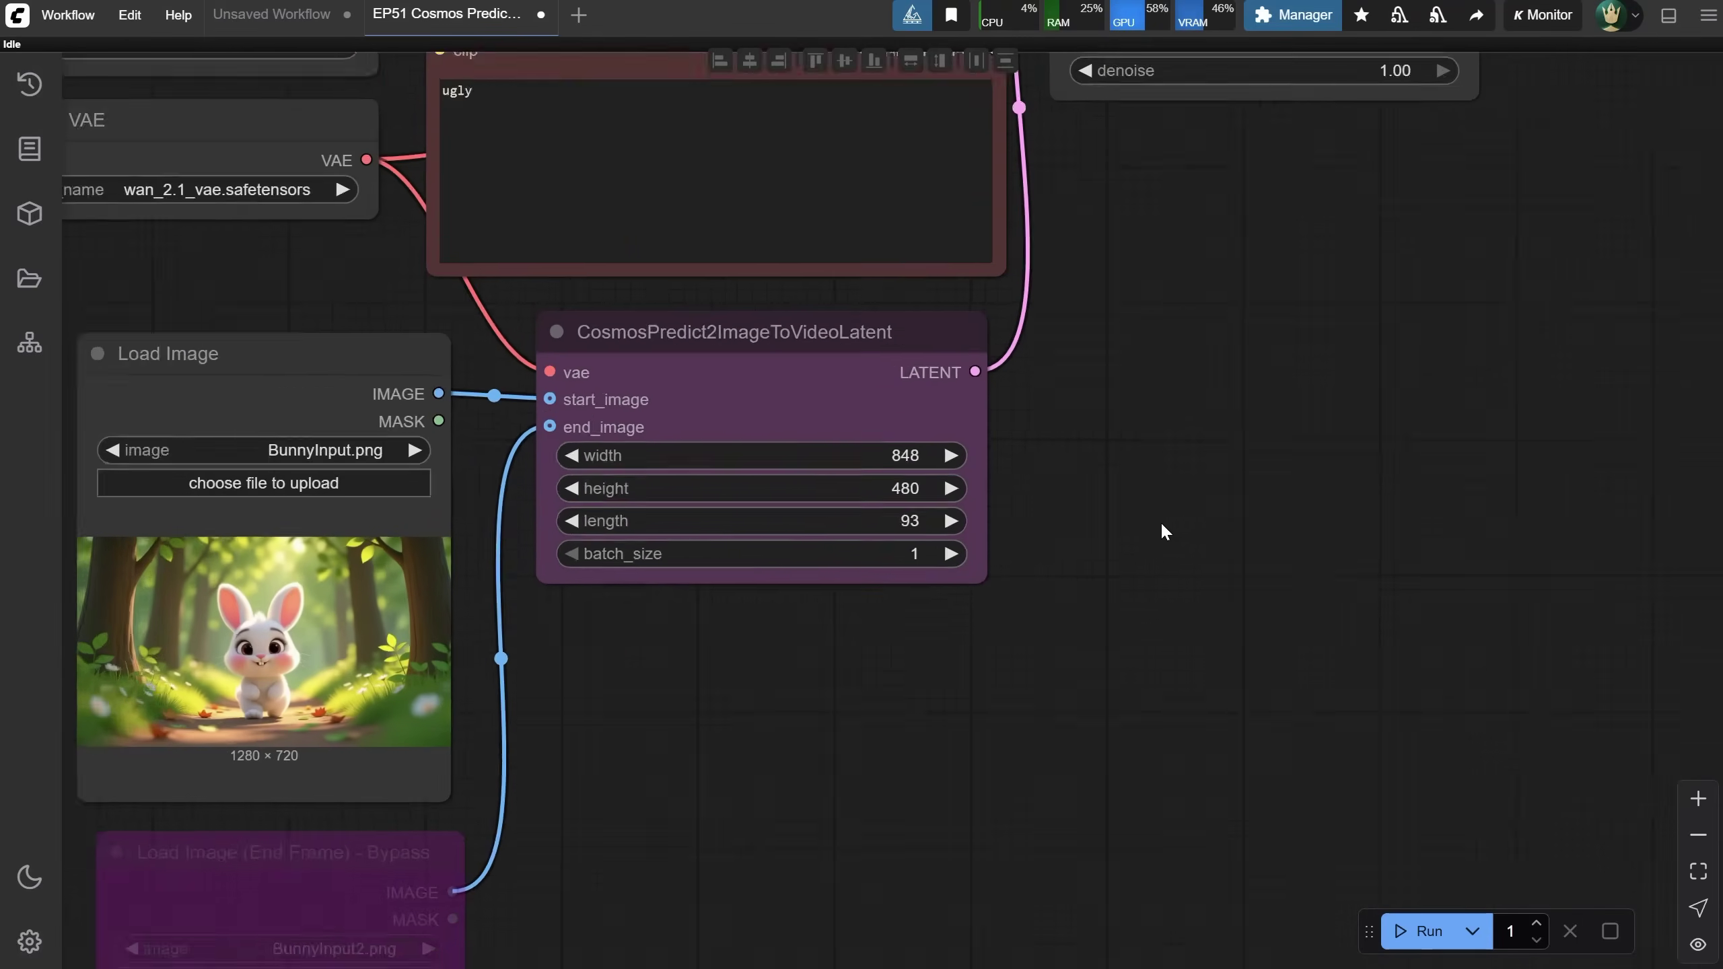
pyautogui.scroll(-2, 1595, 589)
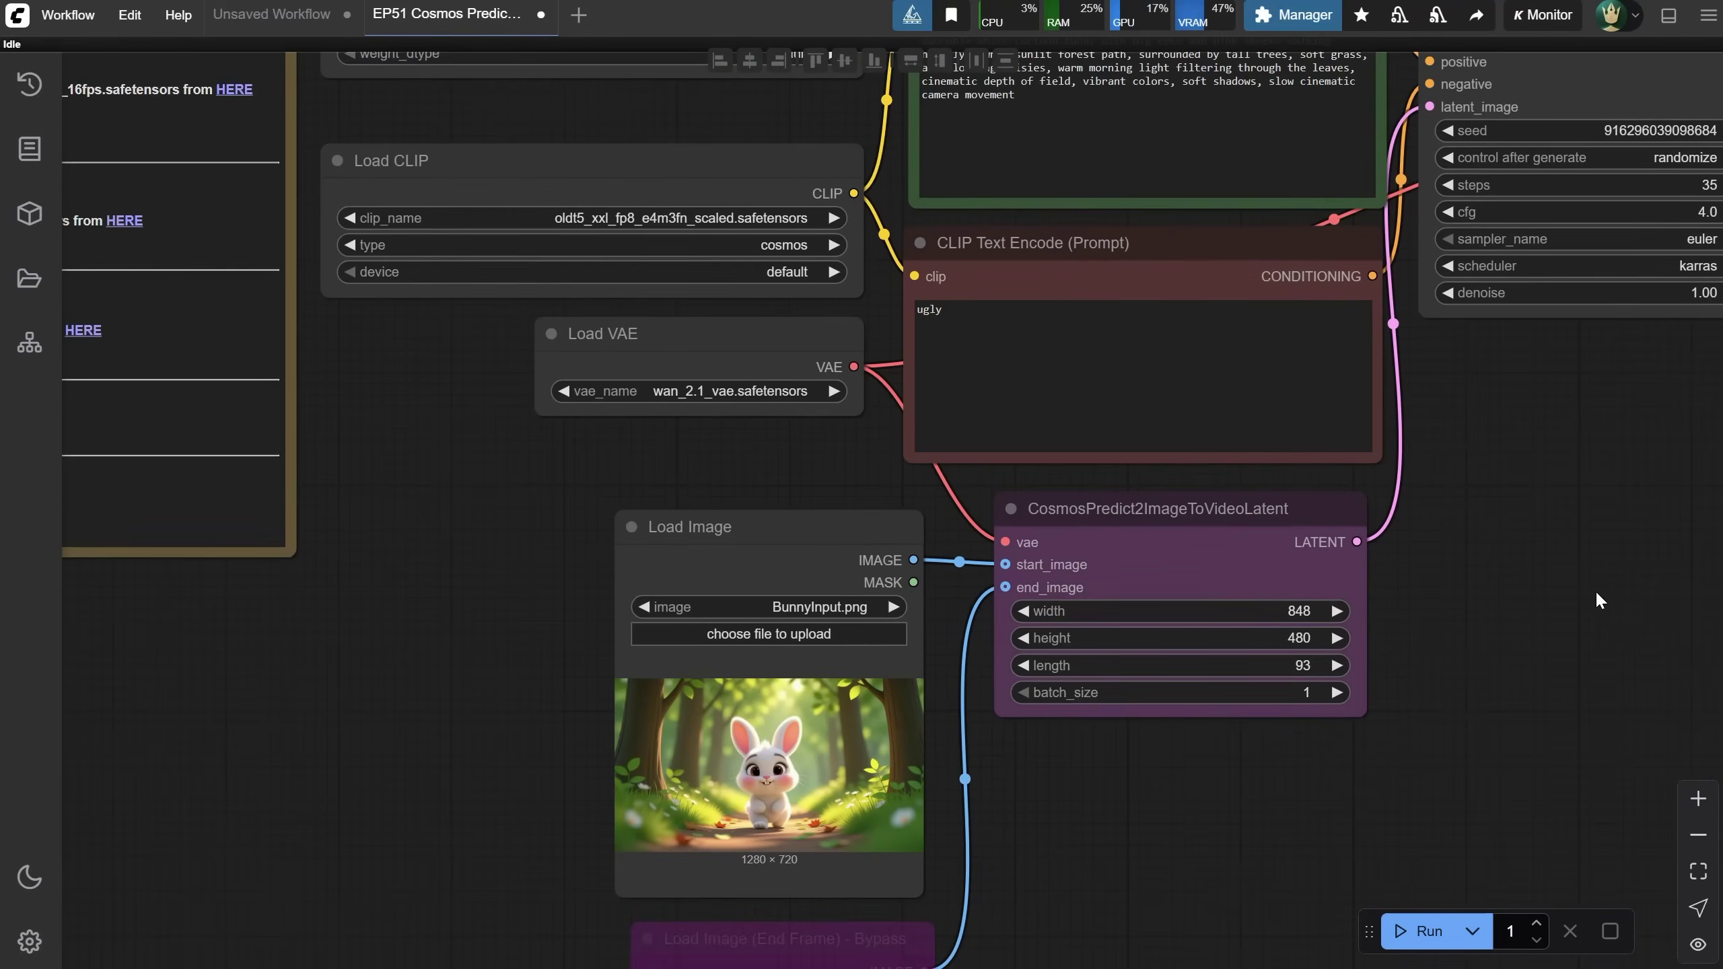
pyautogui.scroll(2, 1514, 667)
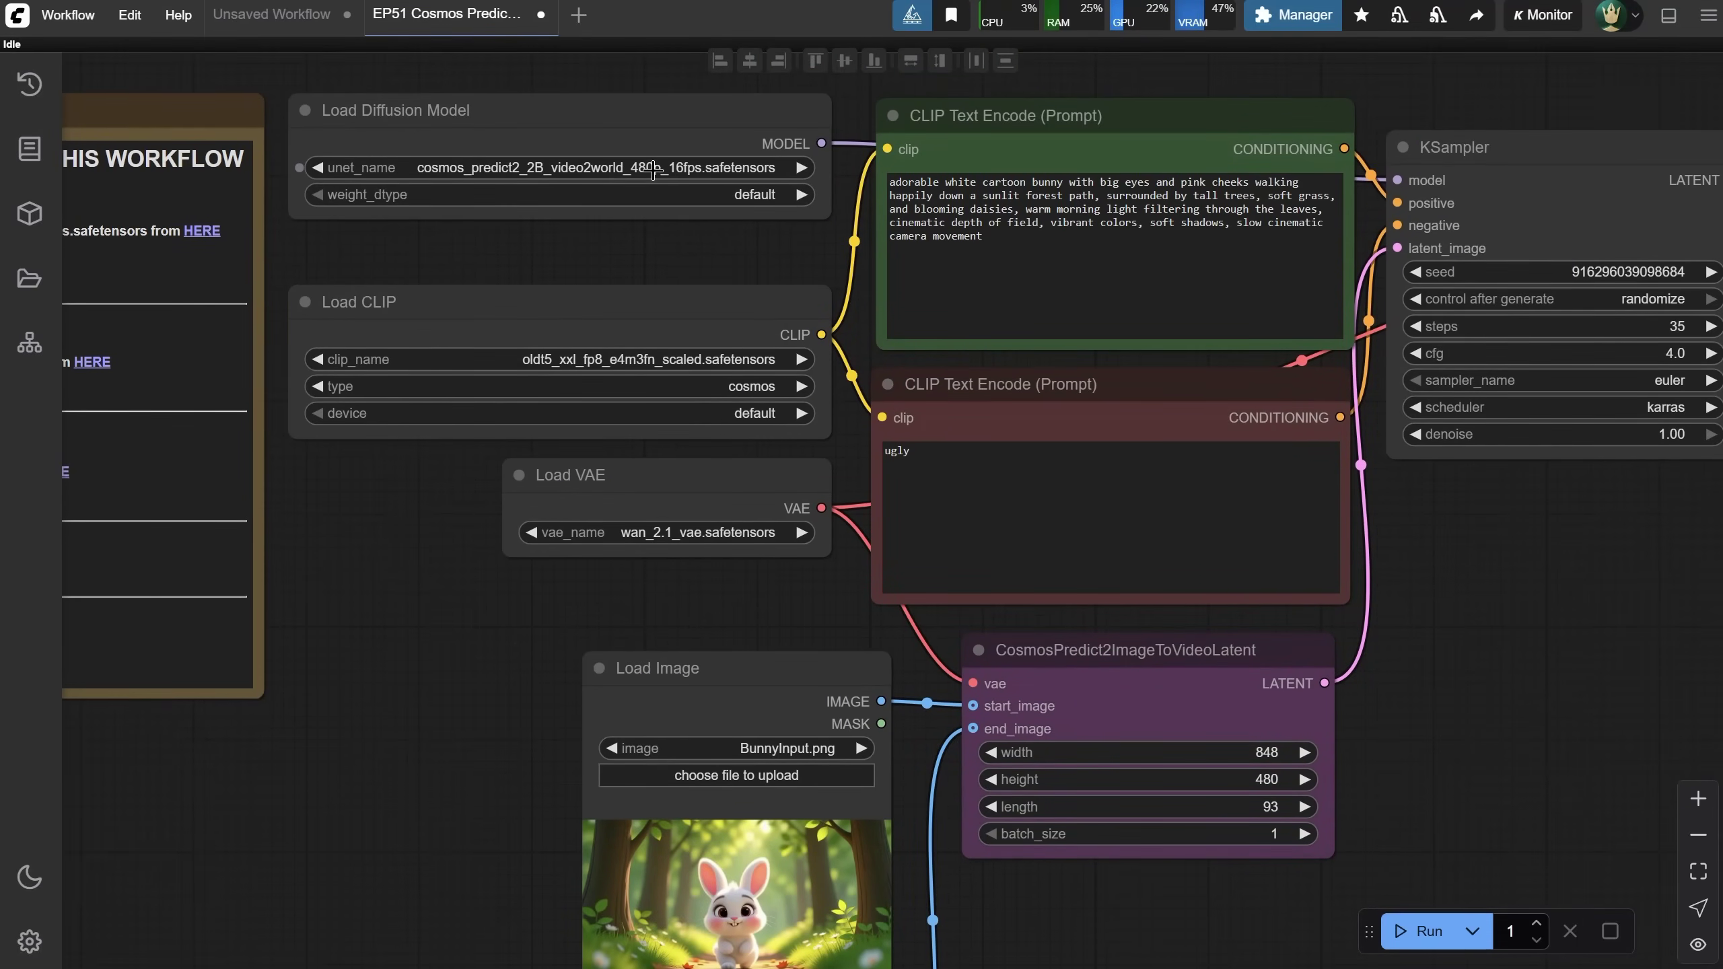
pyautogui.scroll(-2, 1512, 779)
pyautogui.moveTo(1468, 630); pyautogui.dragTo(817, 474)
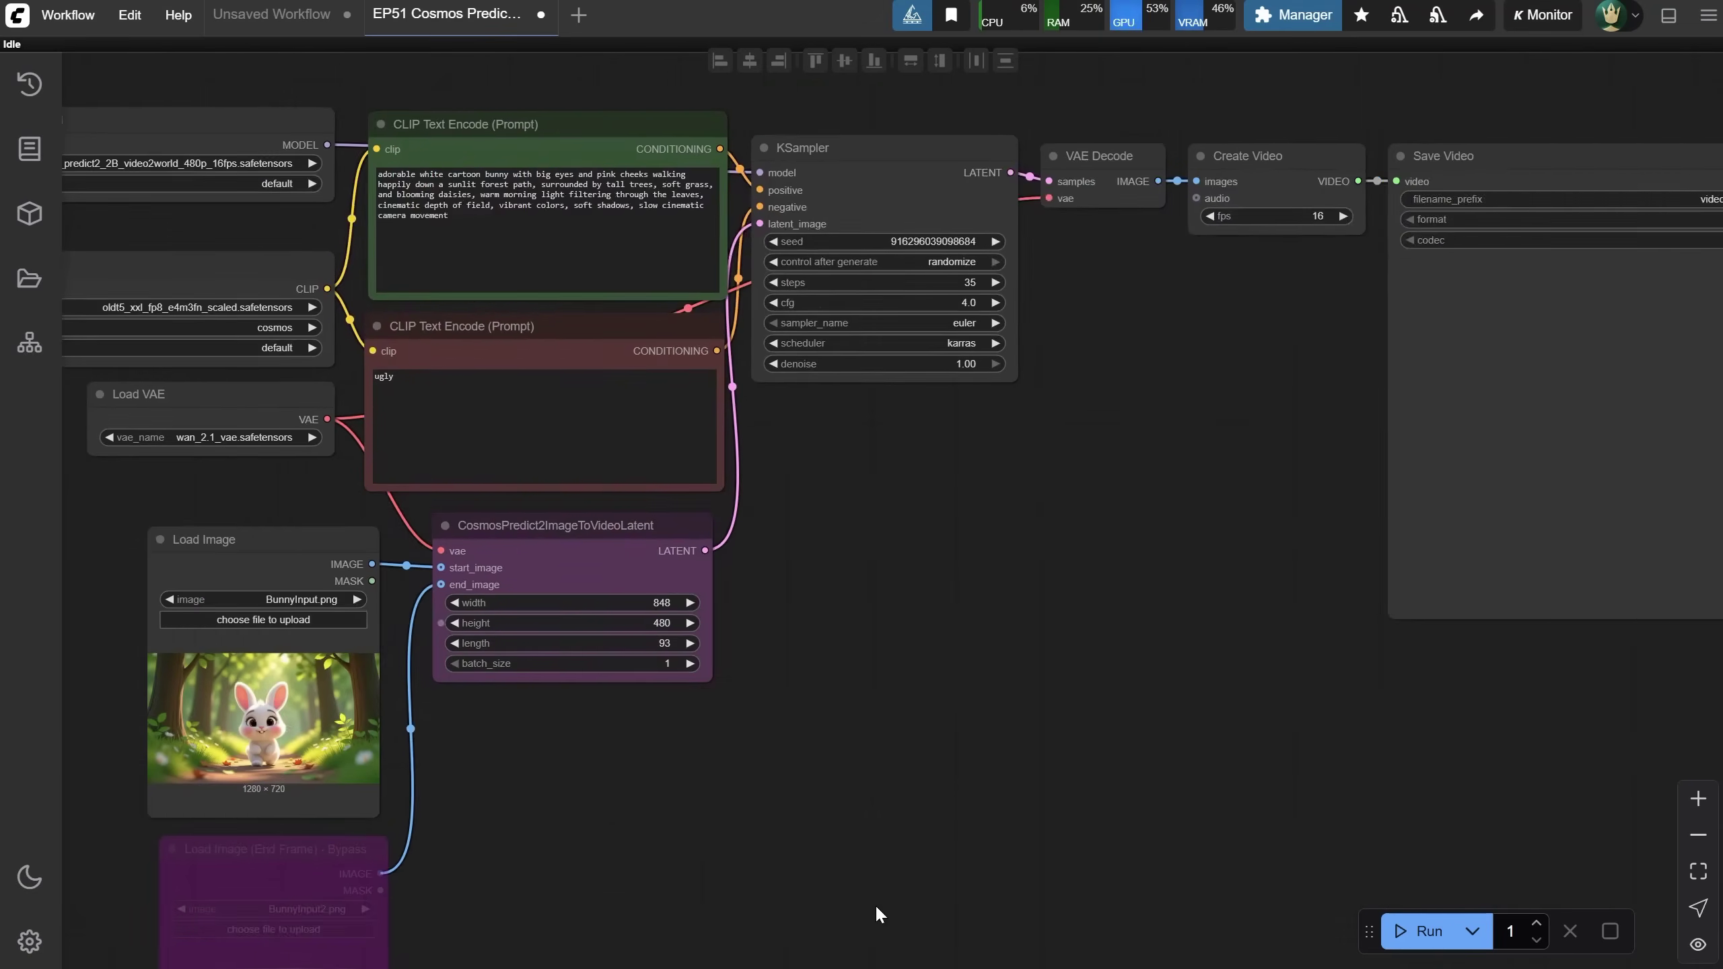
pyautogui.scroll(1, 1050, 657)
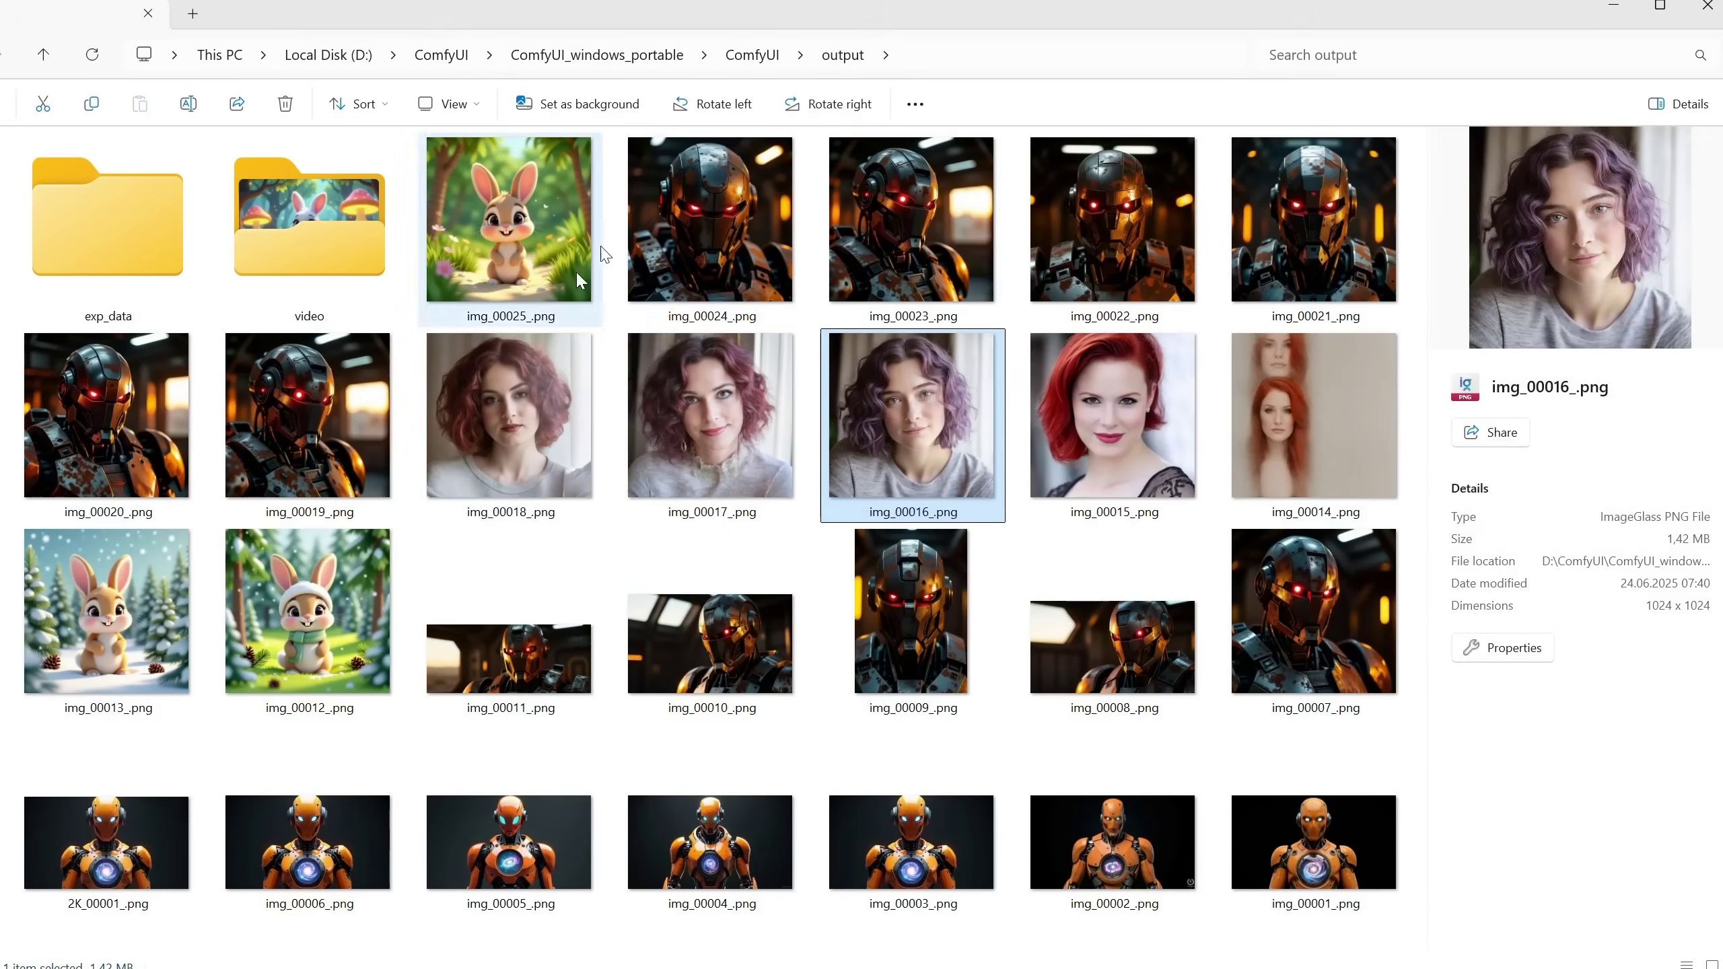
# Open the video folder and play ComfyUI_00001_.mp4 and ComfyUI_00002_.mp4 in an enlarged player.
pyautogui.doubleClick(327, 255)
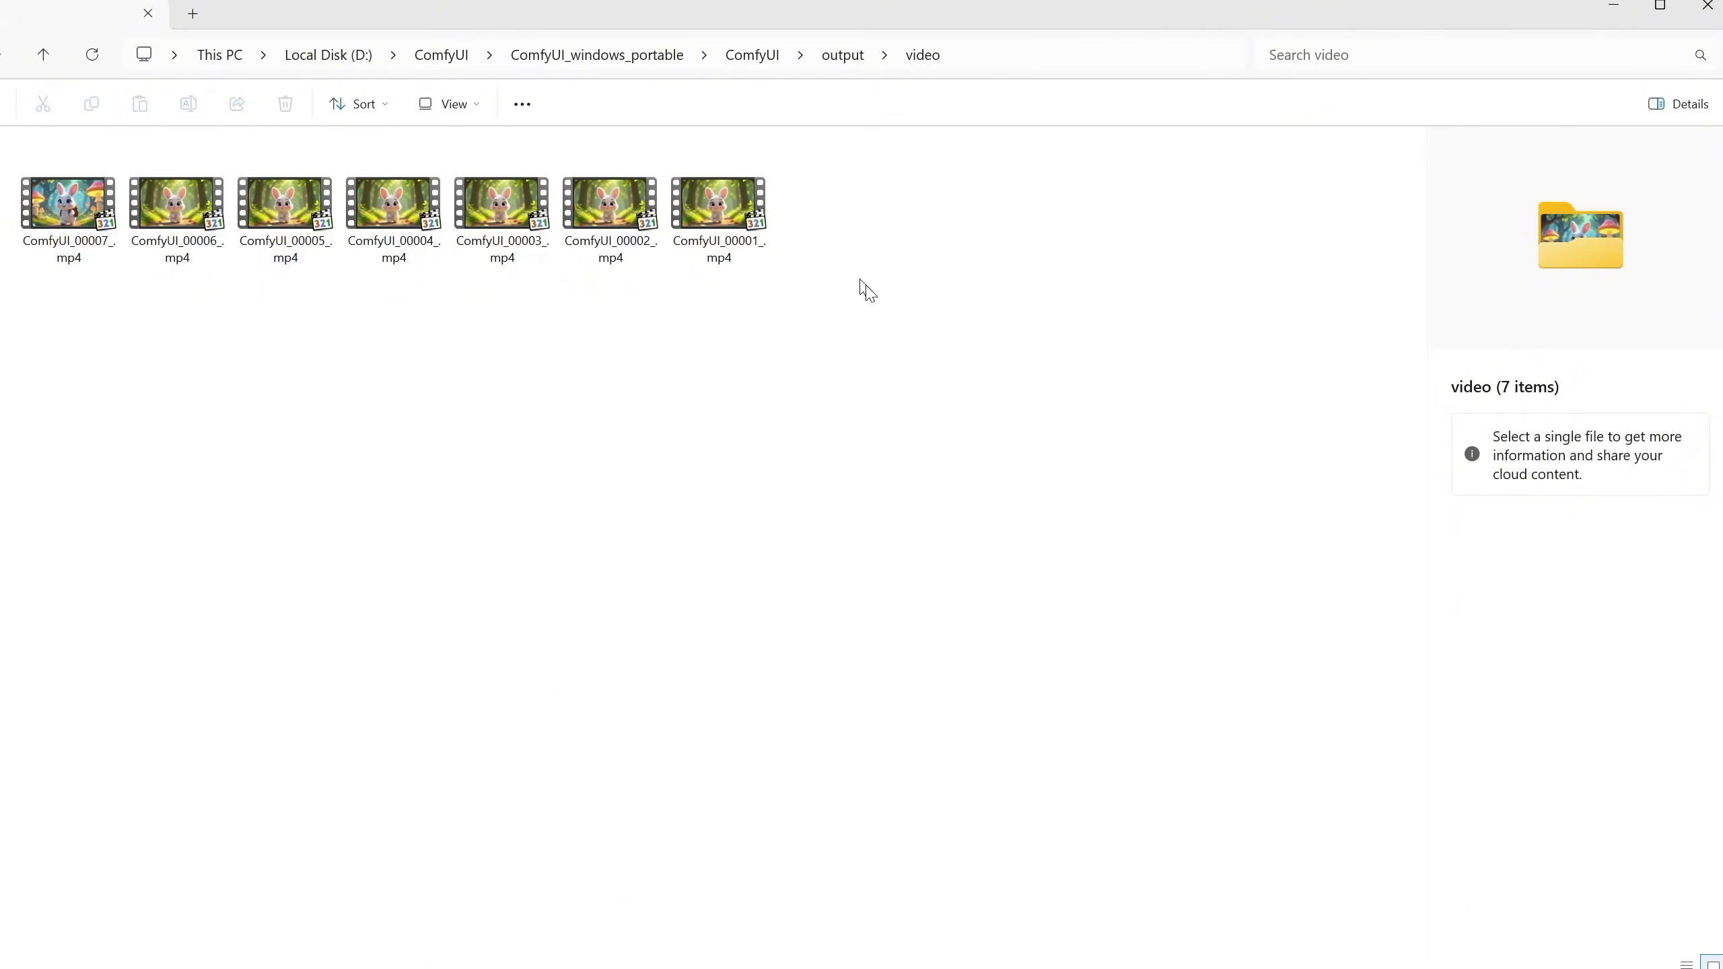
pyautogui.click(731, 231)
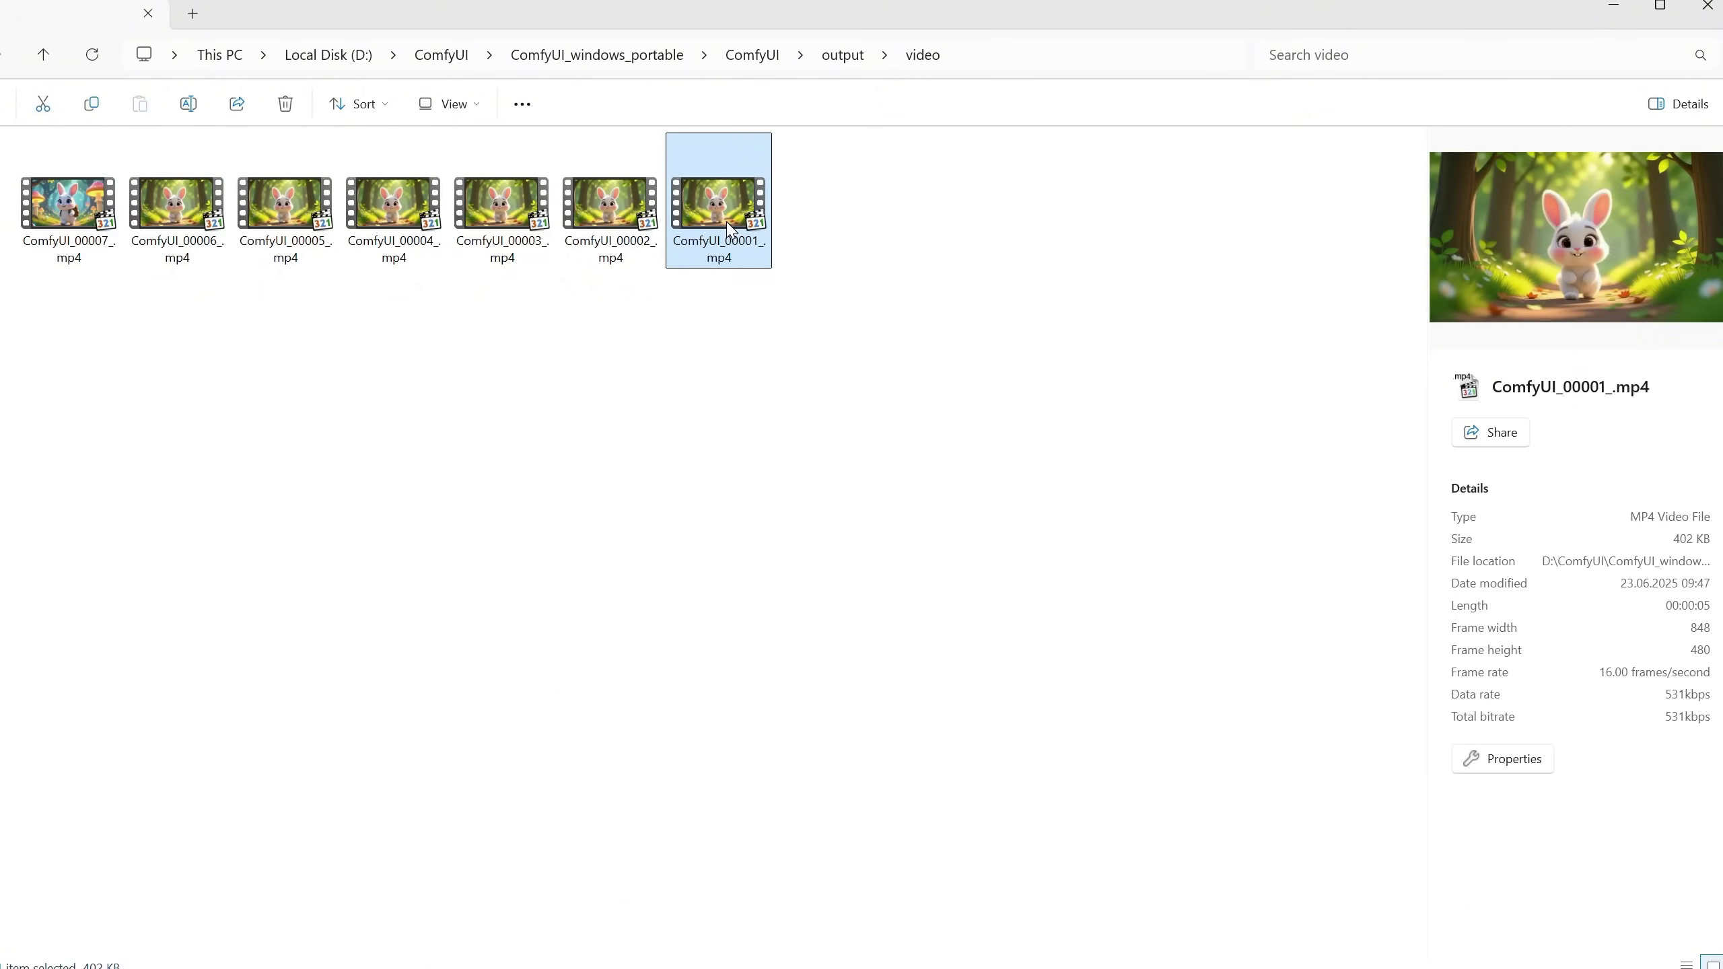
pyautogui.doubleClick(731, 231)
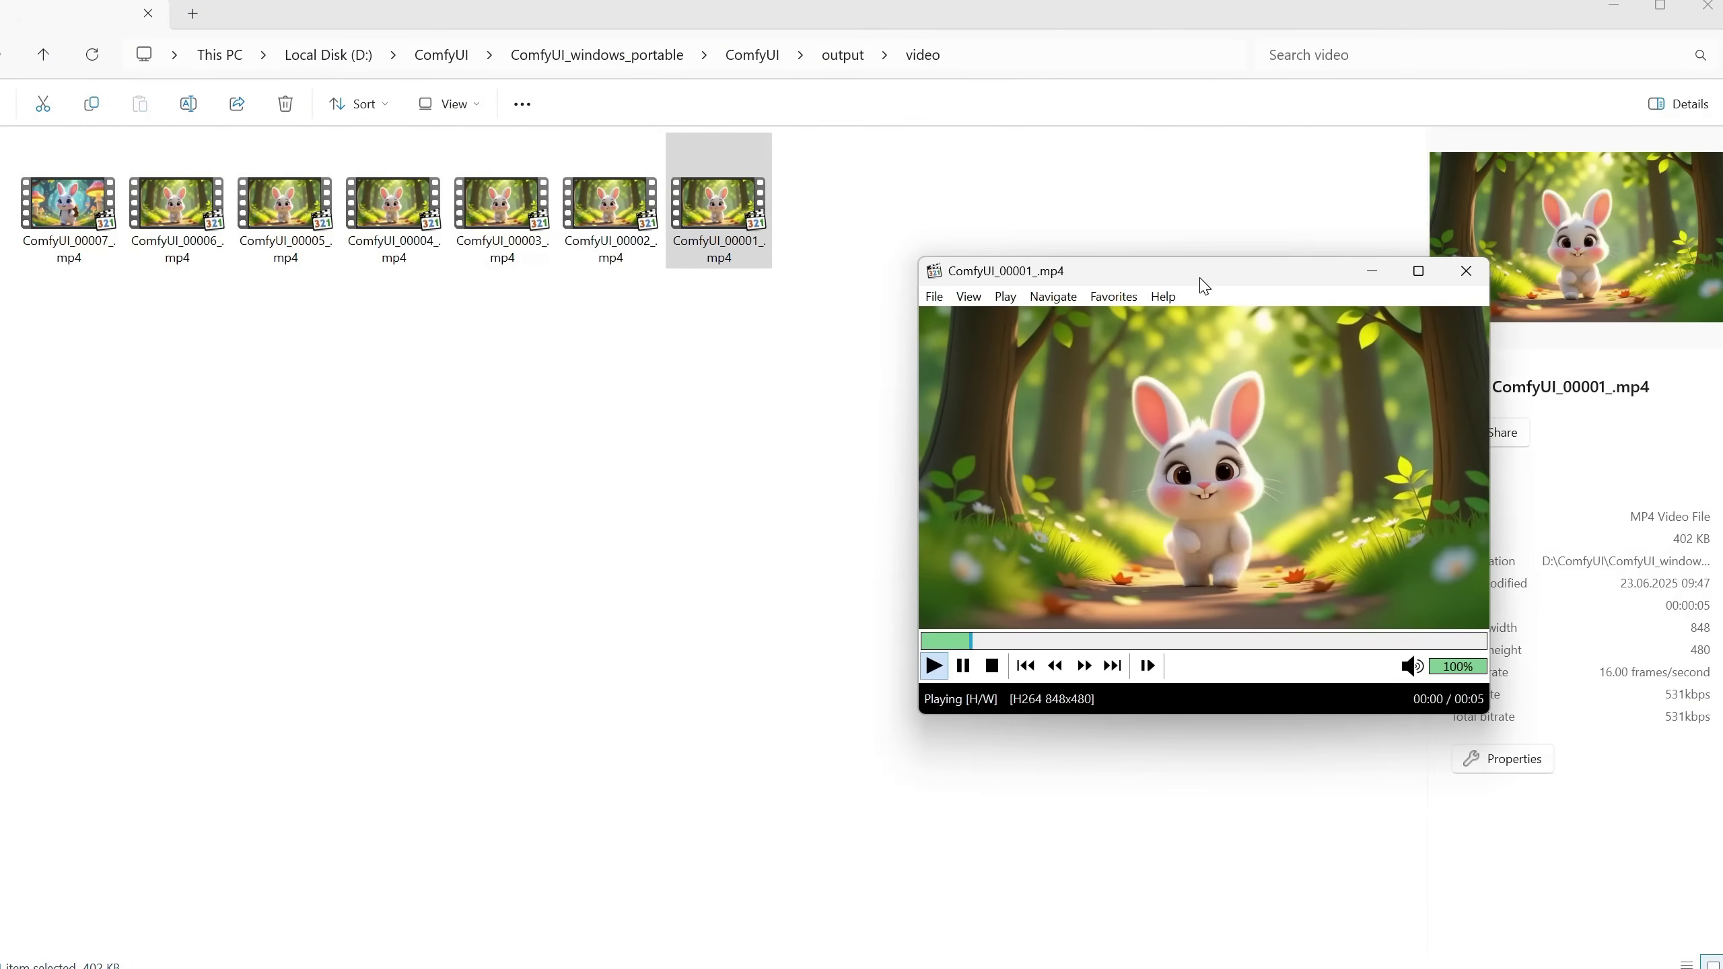
pyautogui.moveTo(1201, 285); pyautogui.dragTo(965, 321)
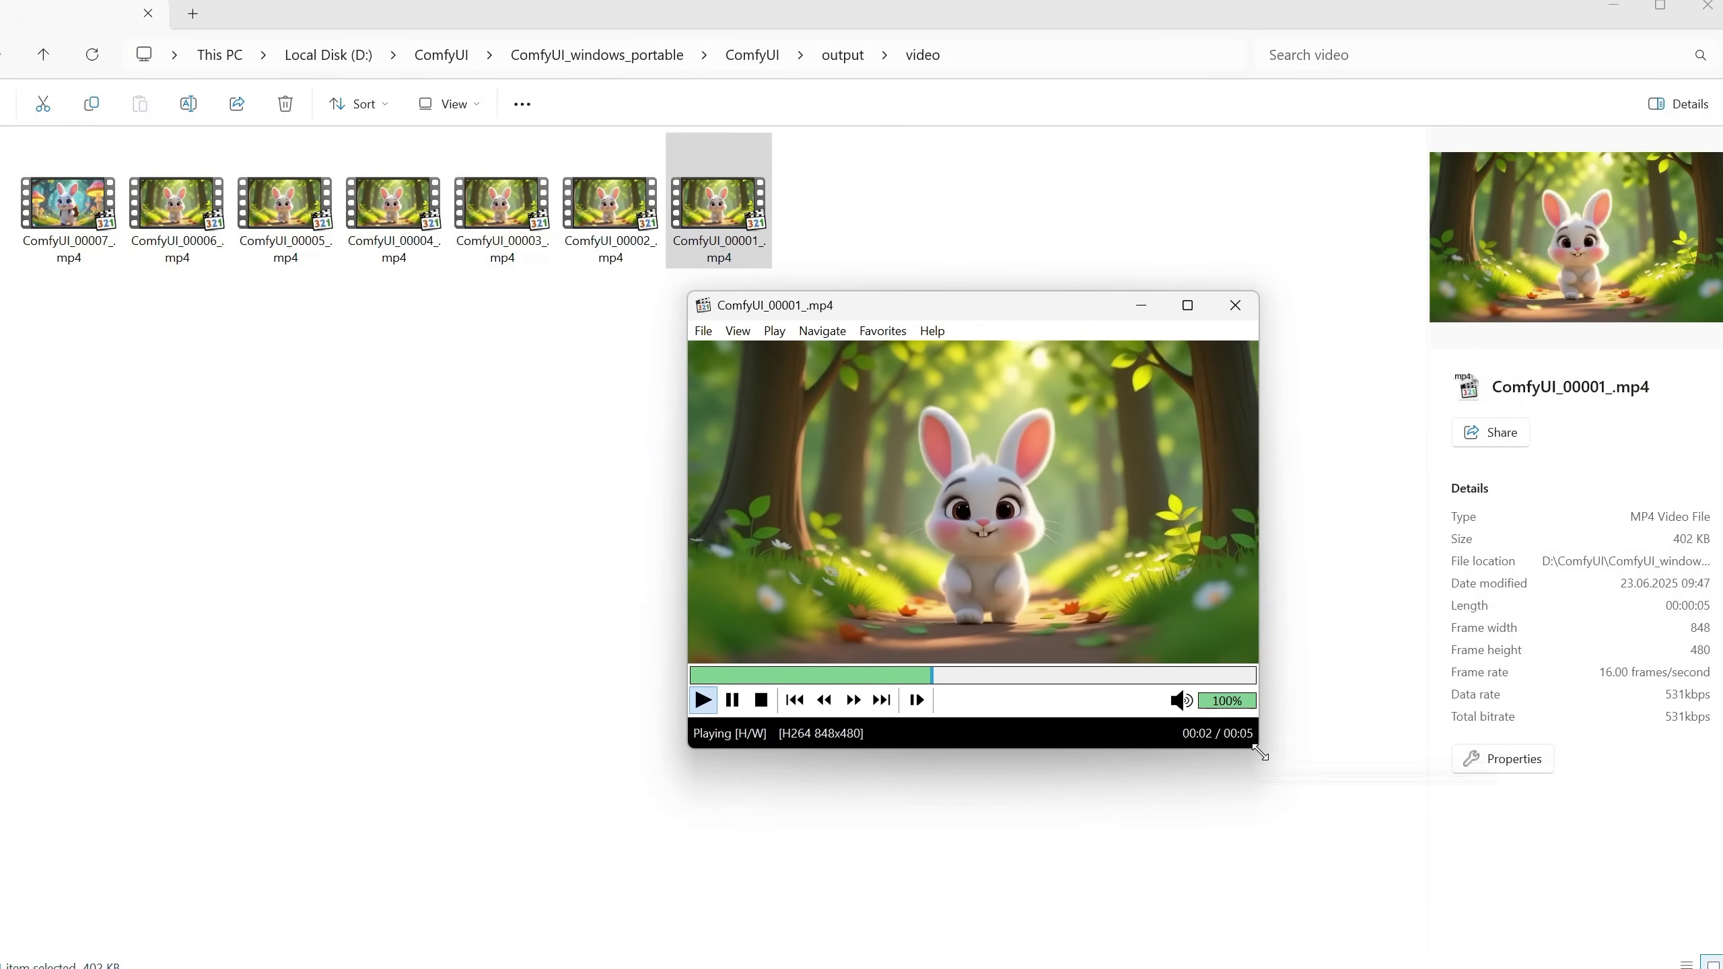
pyautogui.moveTo(1259, 748); pyautogui.dragTo(1560, 921)
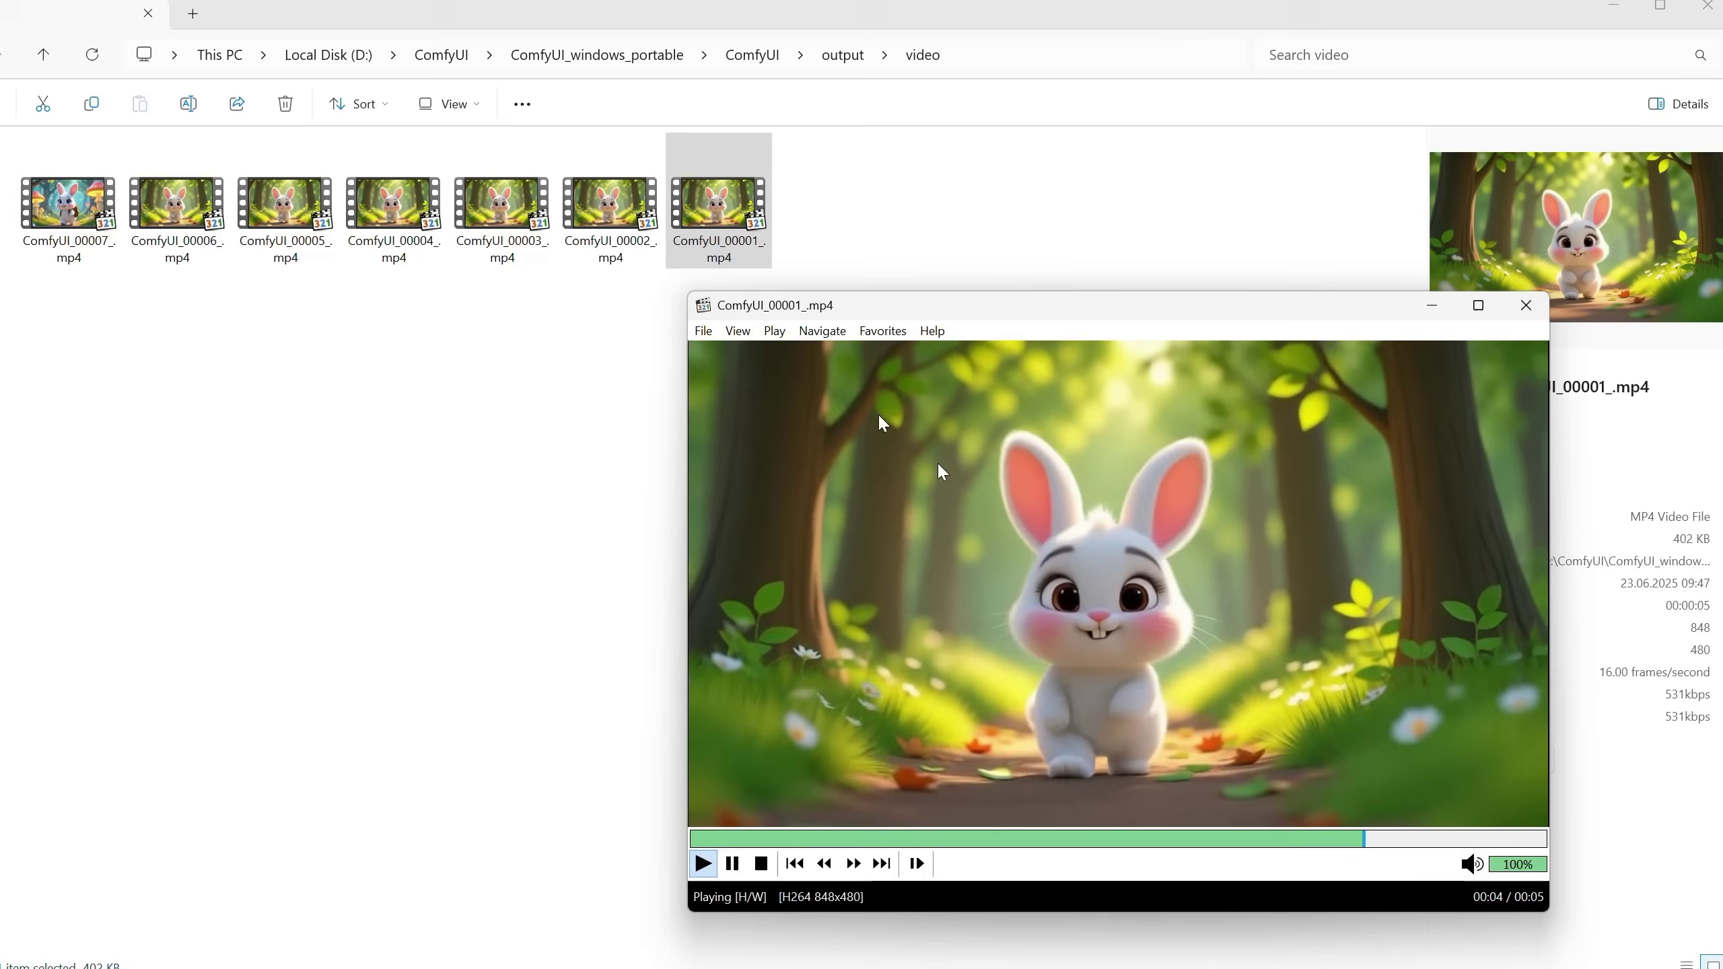
pyautogui.click(613, 212)
pyautogui.doubleClick(613, 212)
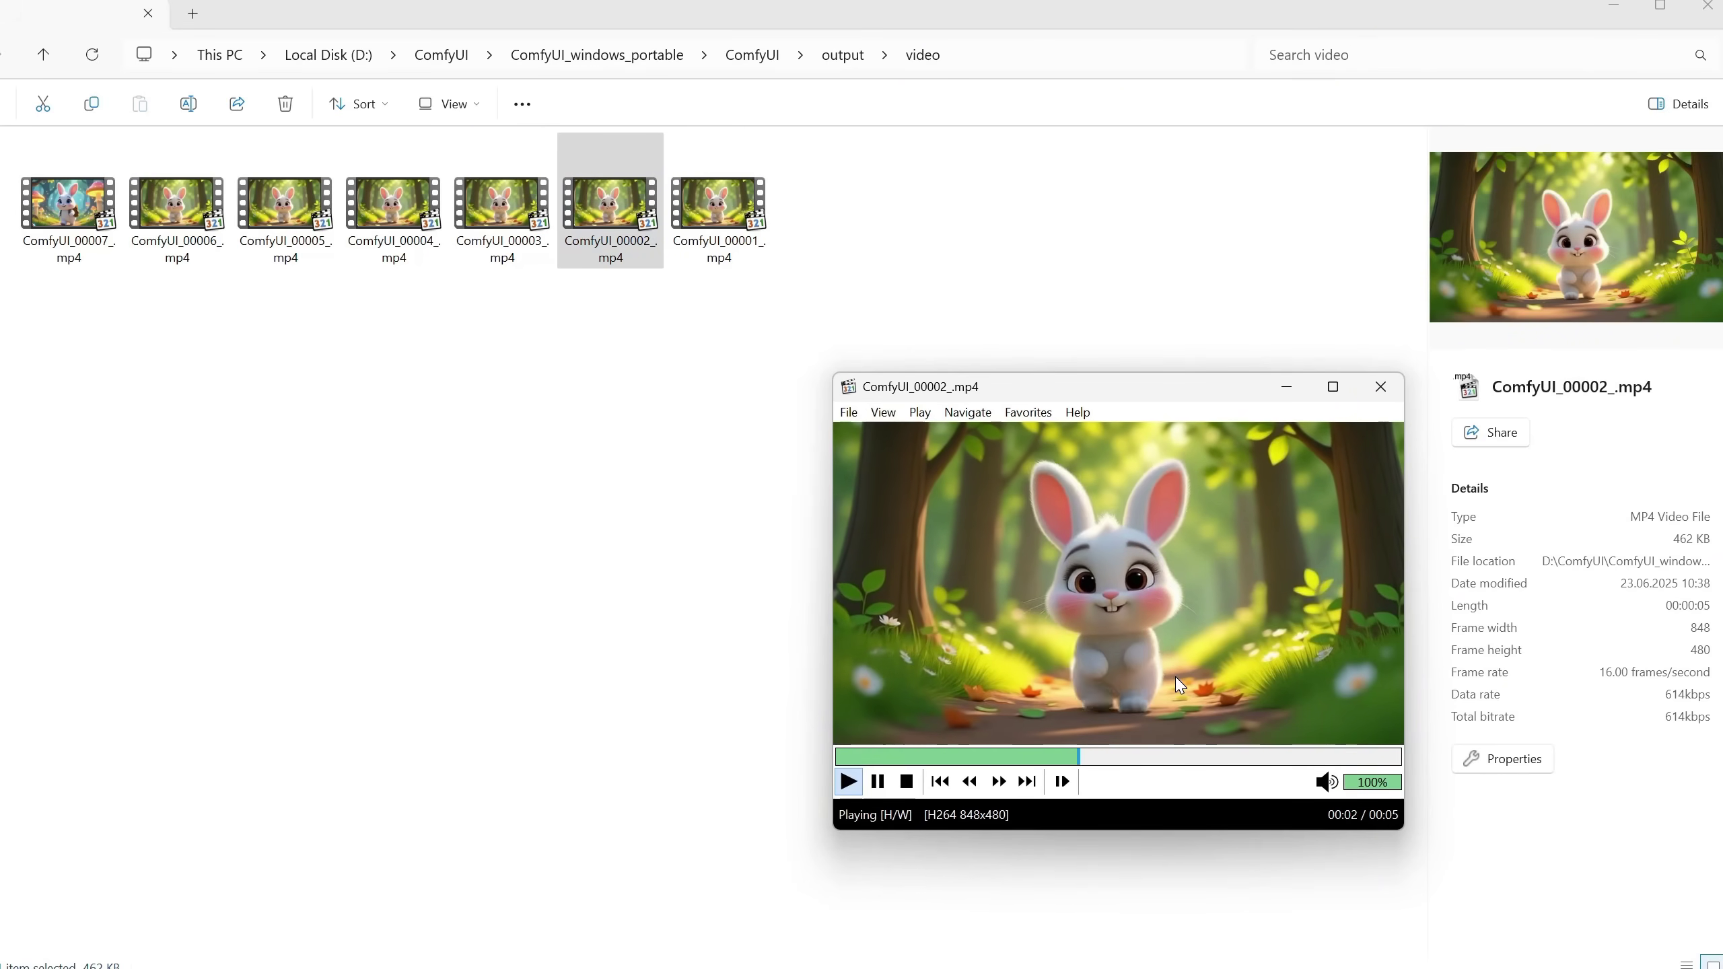
# Play the ComfyUI_00003_, ComfyUI_00004_ (replayed) and ComfyUI_00005_.mp4 bunny clips.
pyautogui.doubleClick(502, 212)
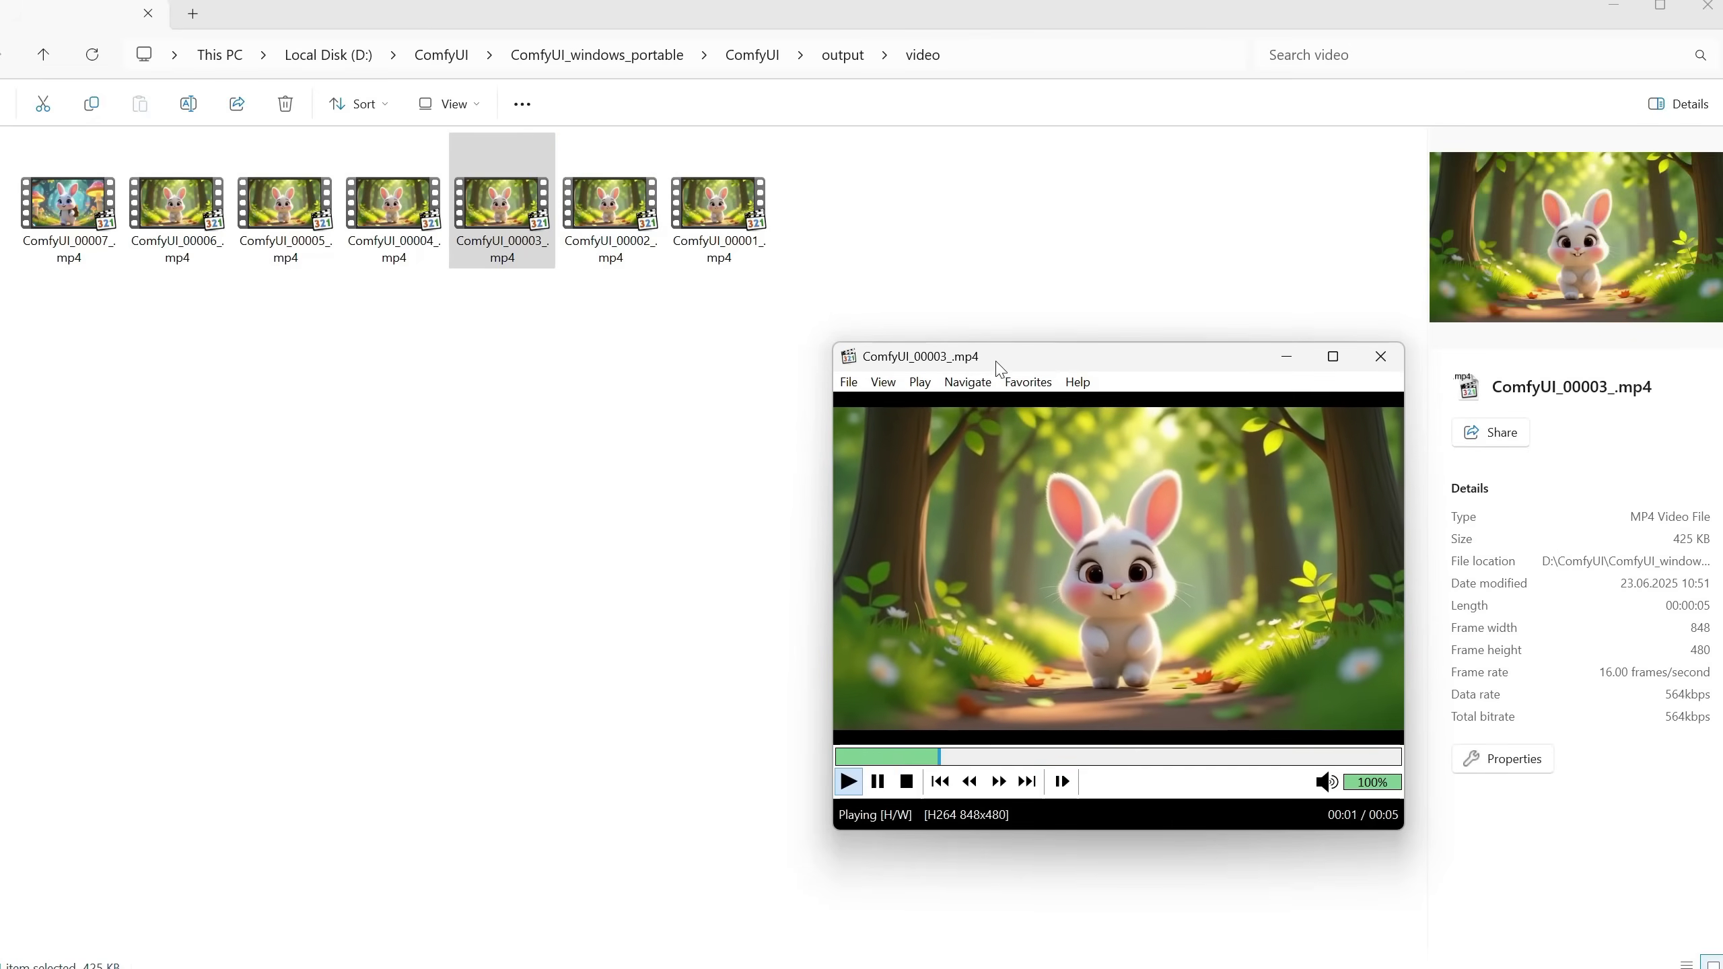
pyautogui.moveTo(1004, 397); pyautogui.dragTo(600, 273)
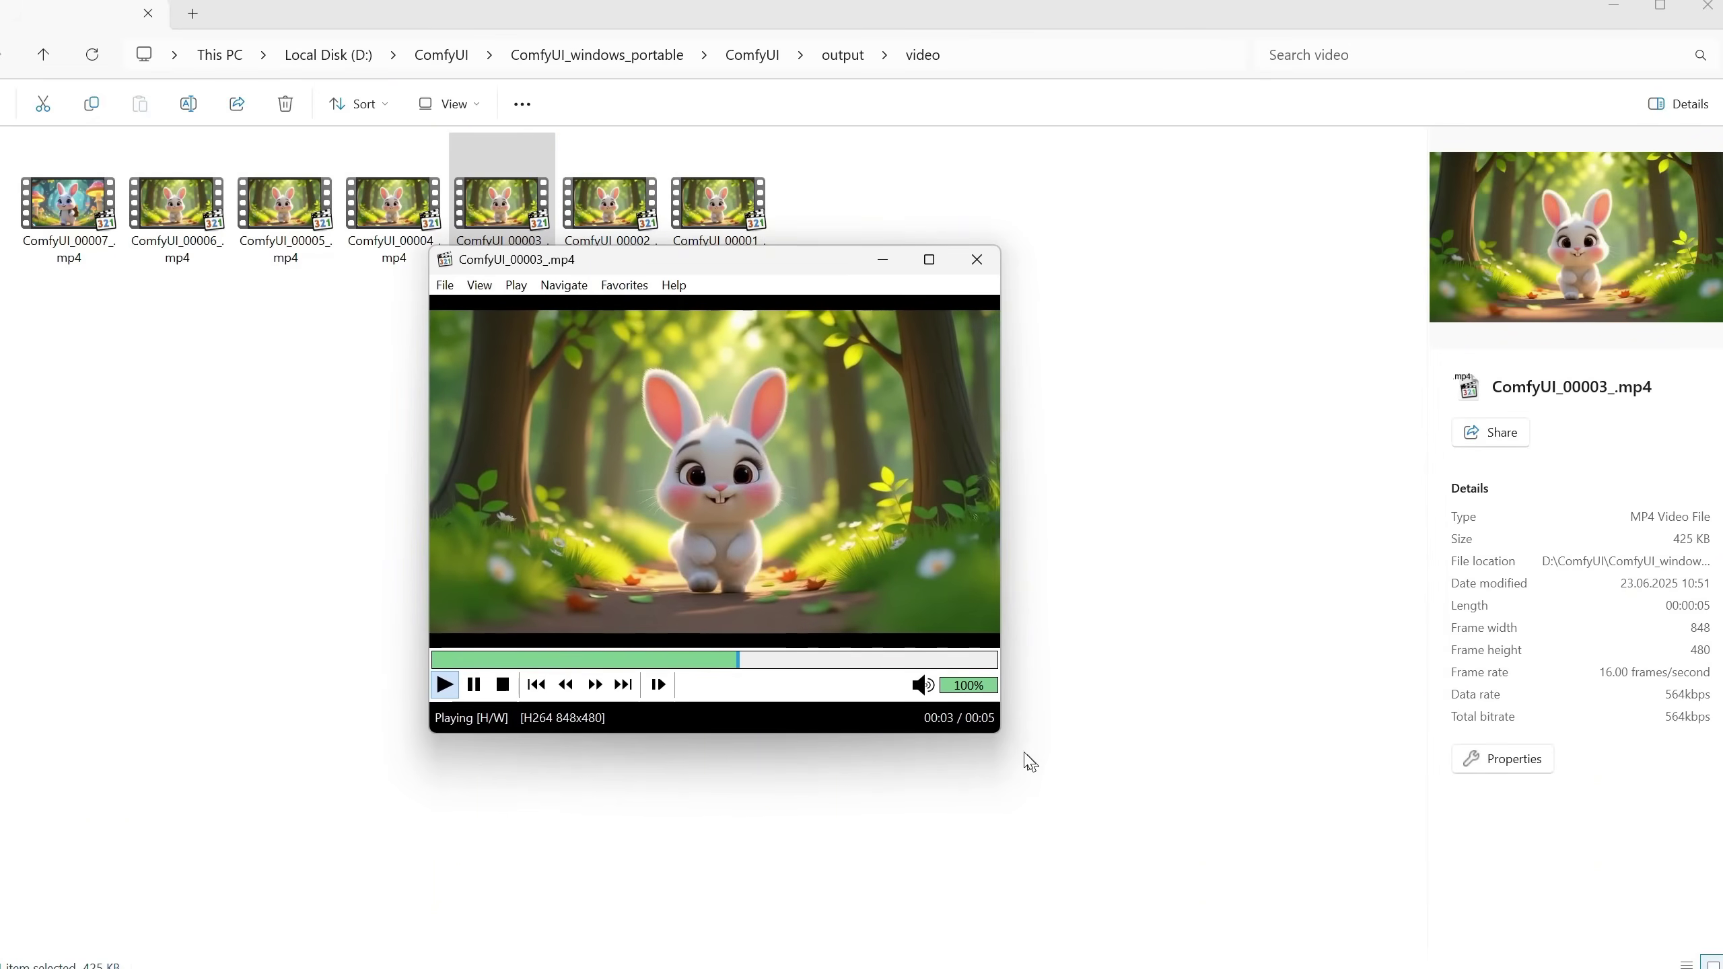
pyautogui.moveTo(996, 735); pyautogui.dragTo(1477, 883)
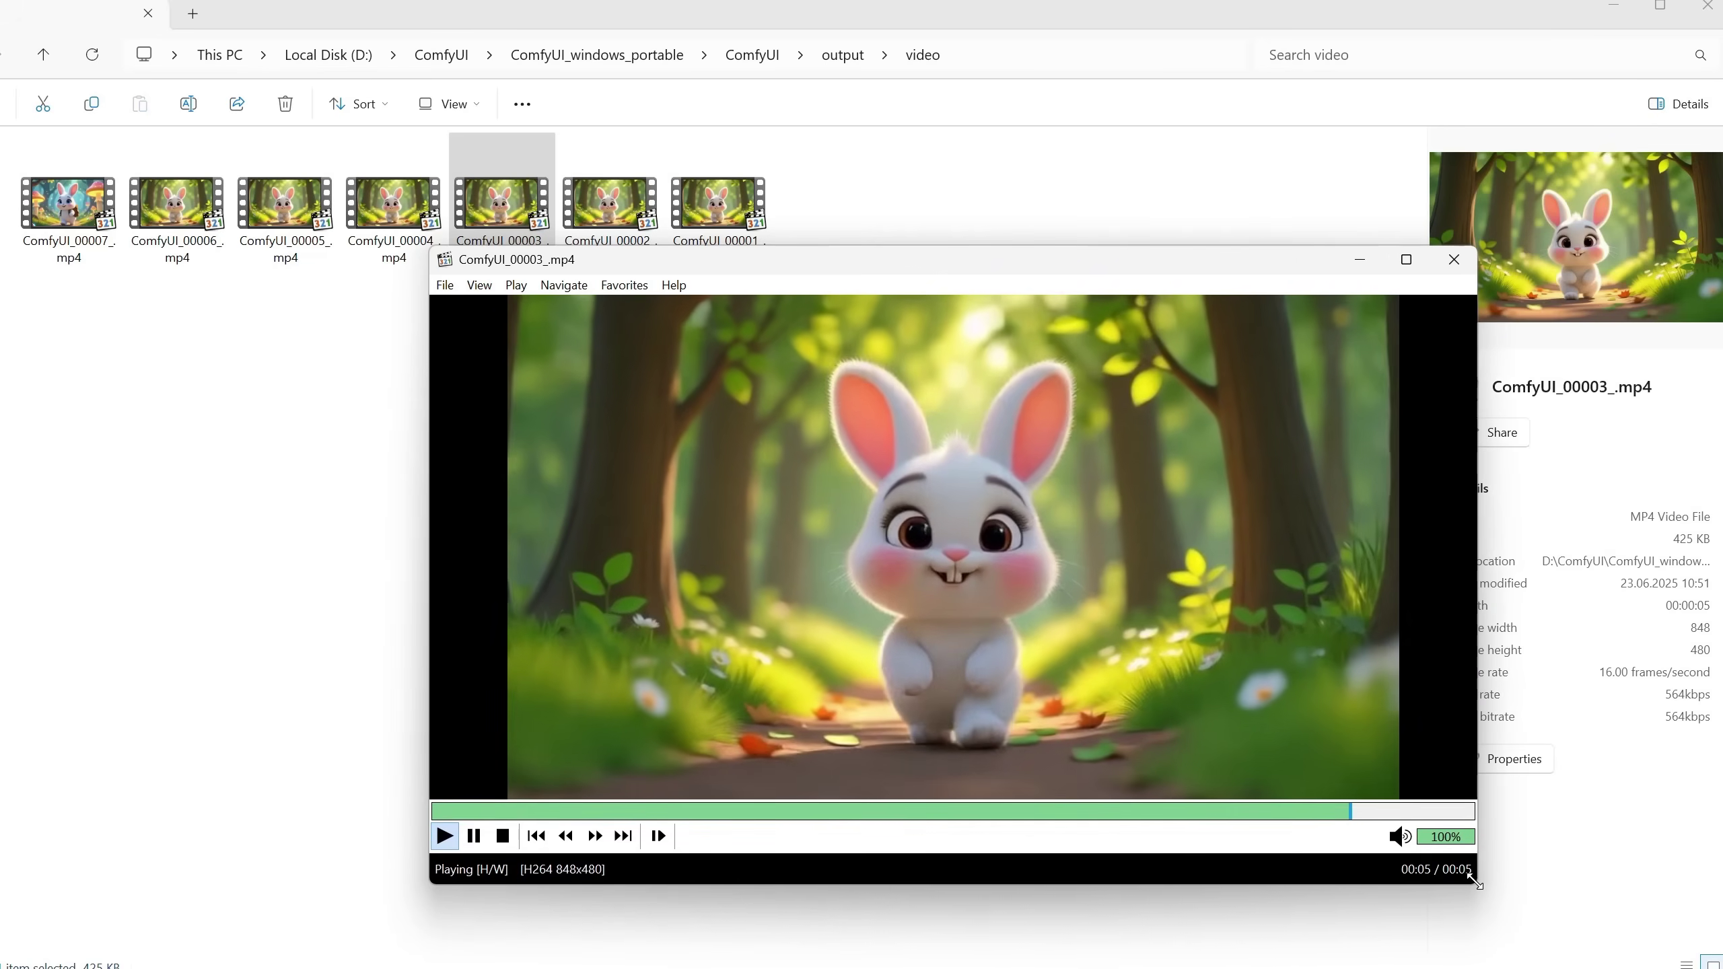
pyautogui.doubleClick(396, 212)
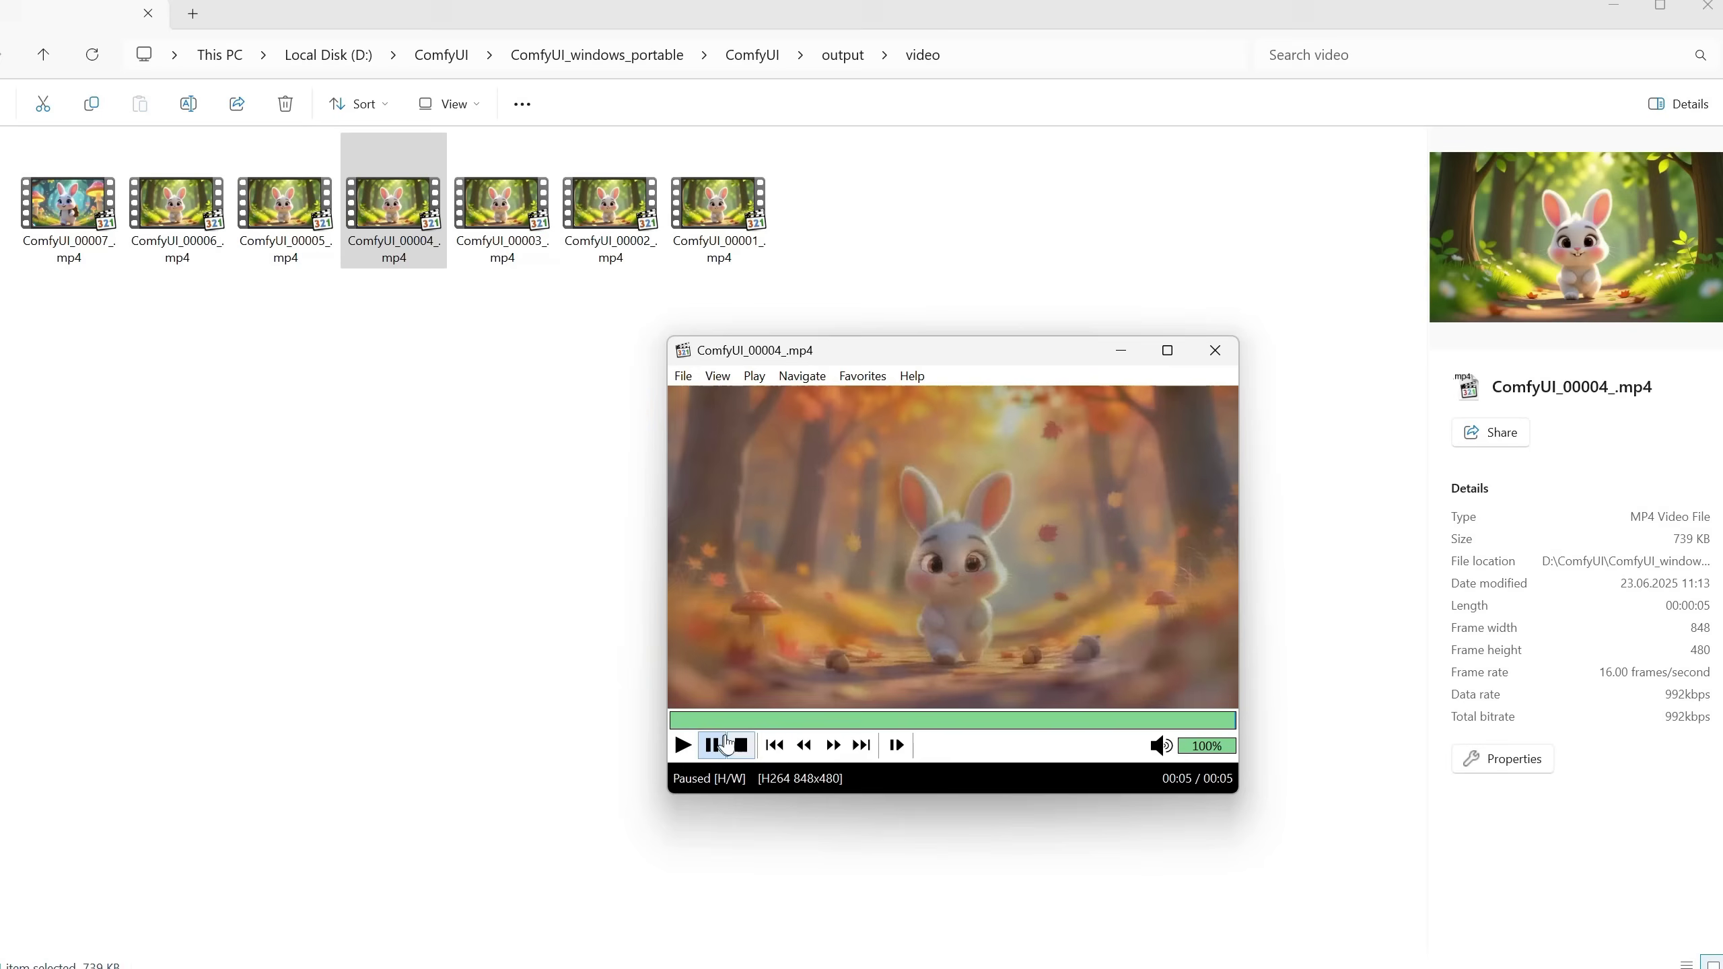
pyautogui.click(684, 746)
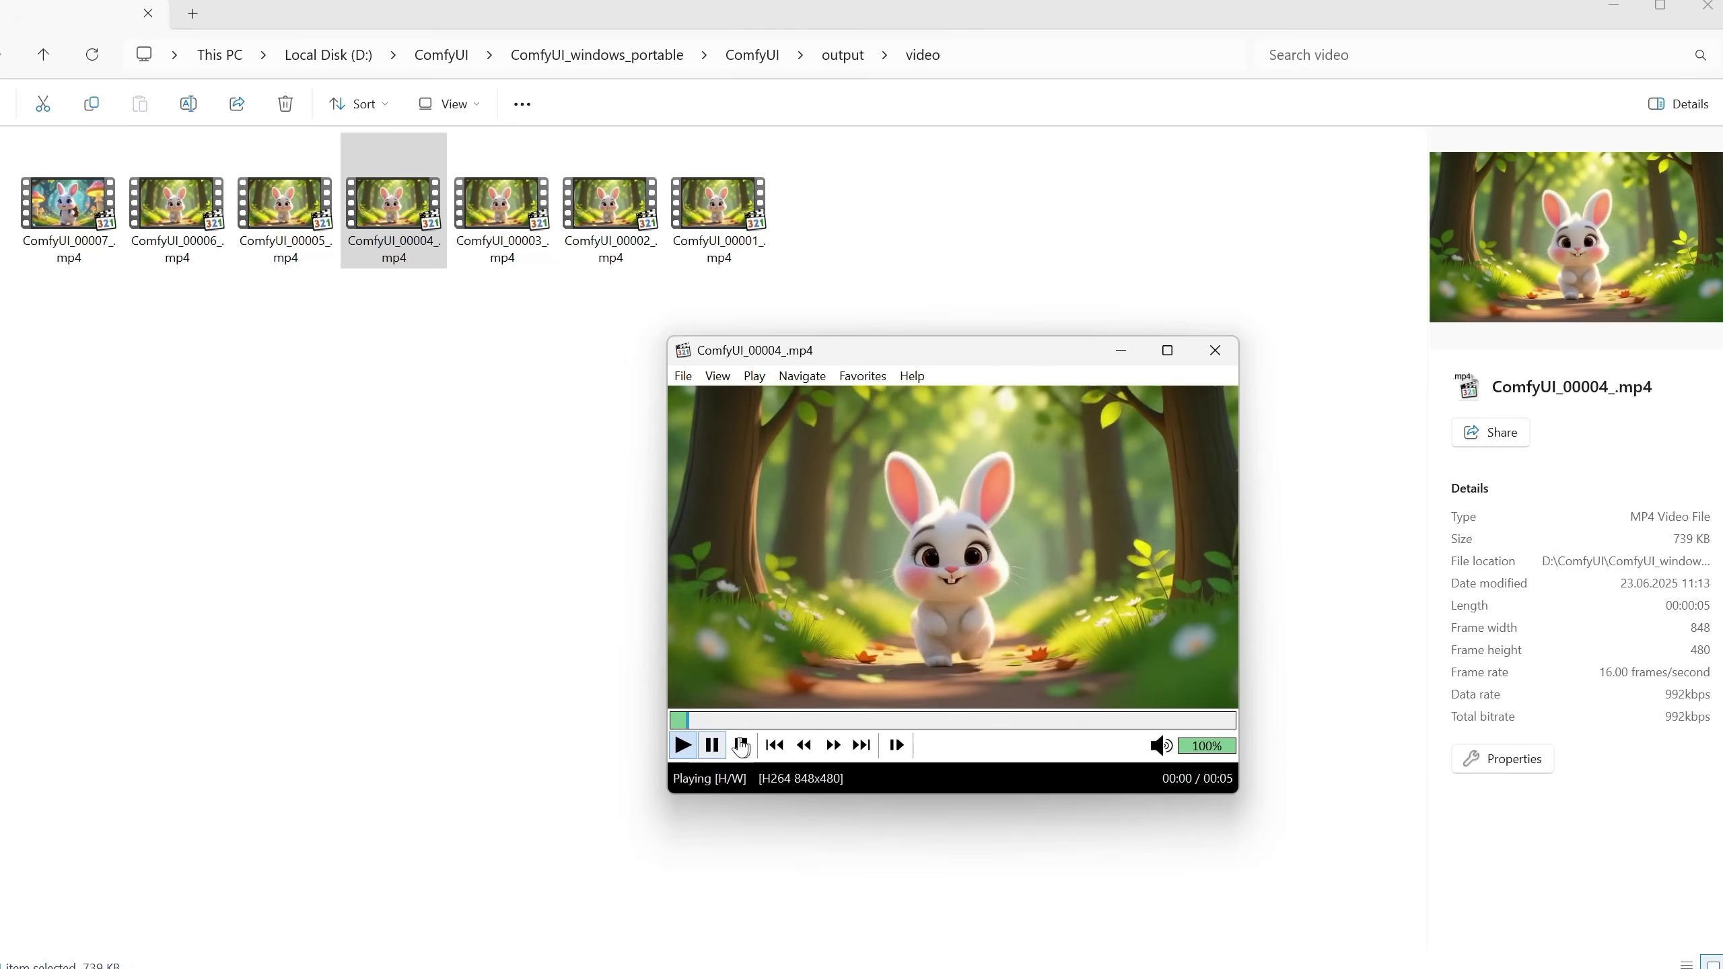
pyautogui.click(1224, 362)
pyautogui.doubleClick(285, 207)
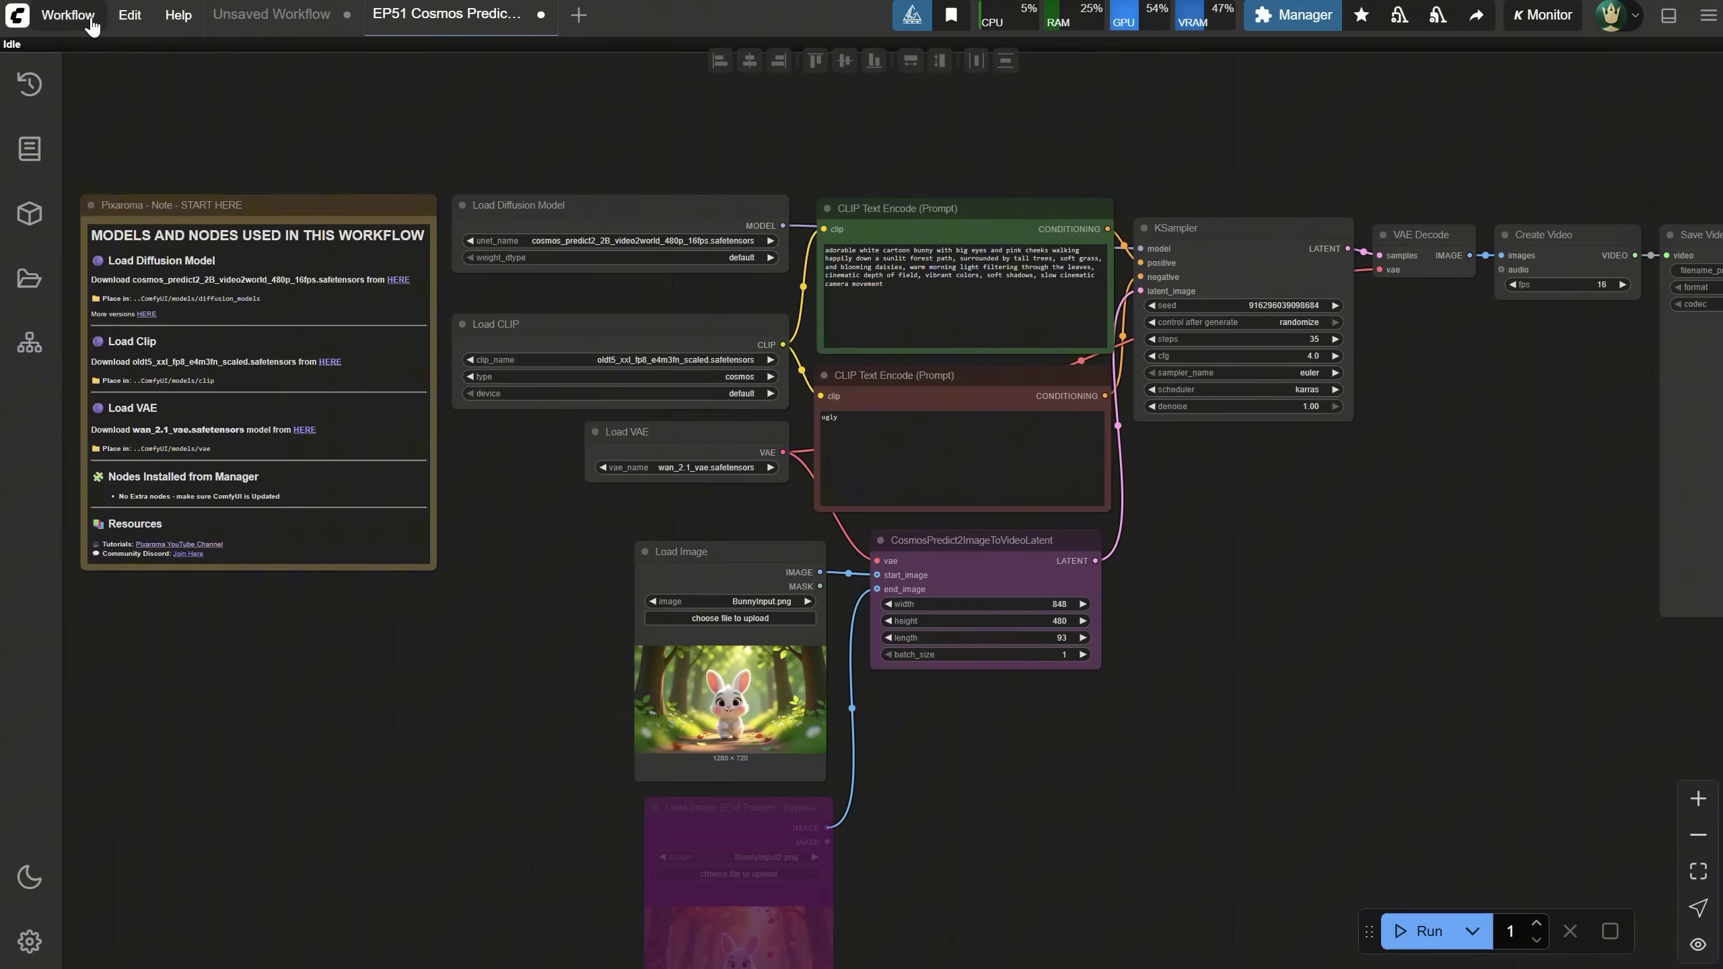
# Open the EP51 Cosmos Predict 2 14b v2w 480p Q8 GGUF 16fps.json workflow.
pyautogui.click(68, 15)
pyautogui.click(94, 84)
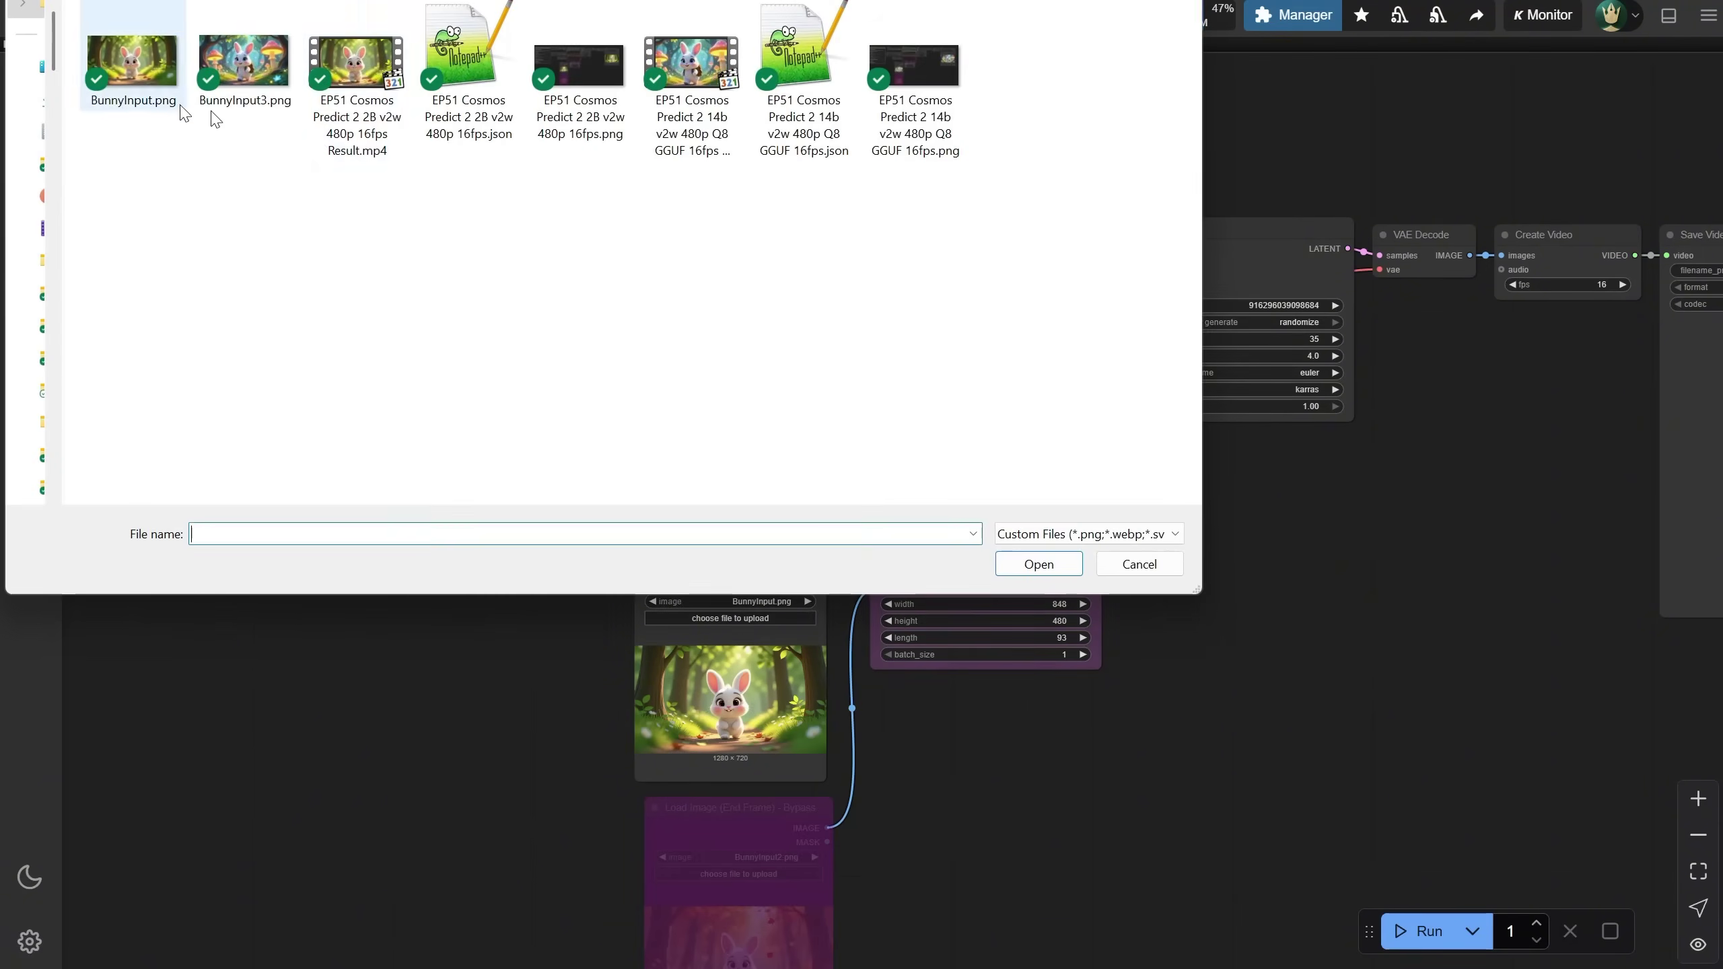
pyautogui.click(793, 83)
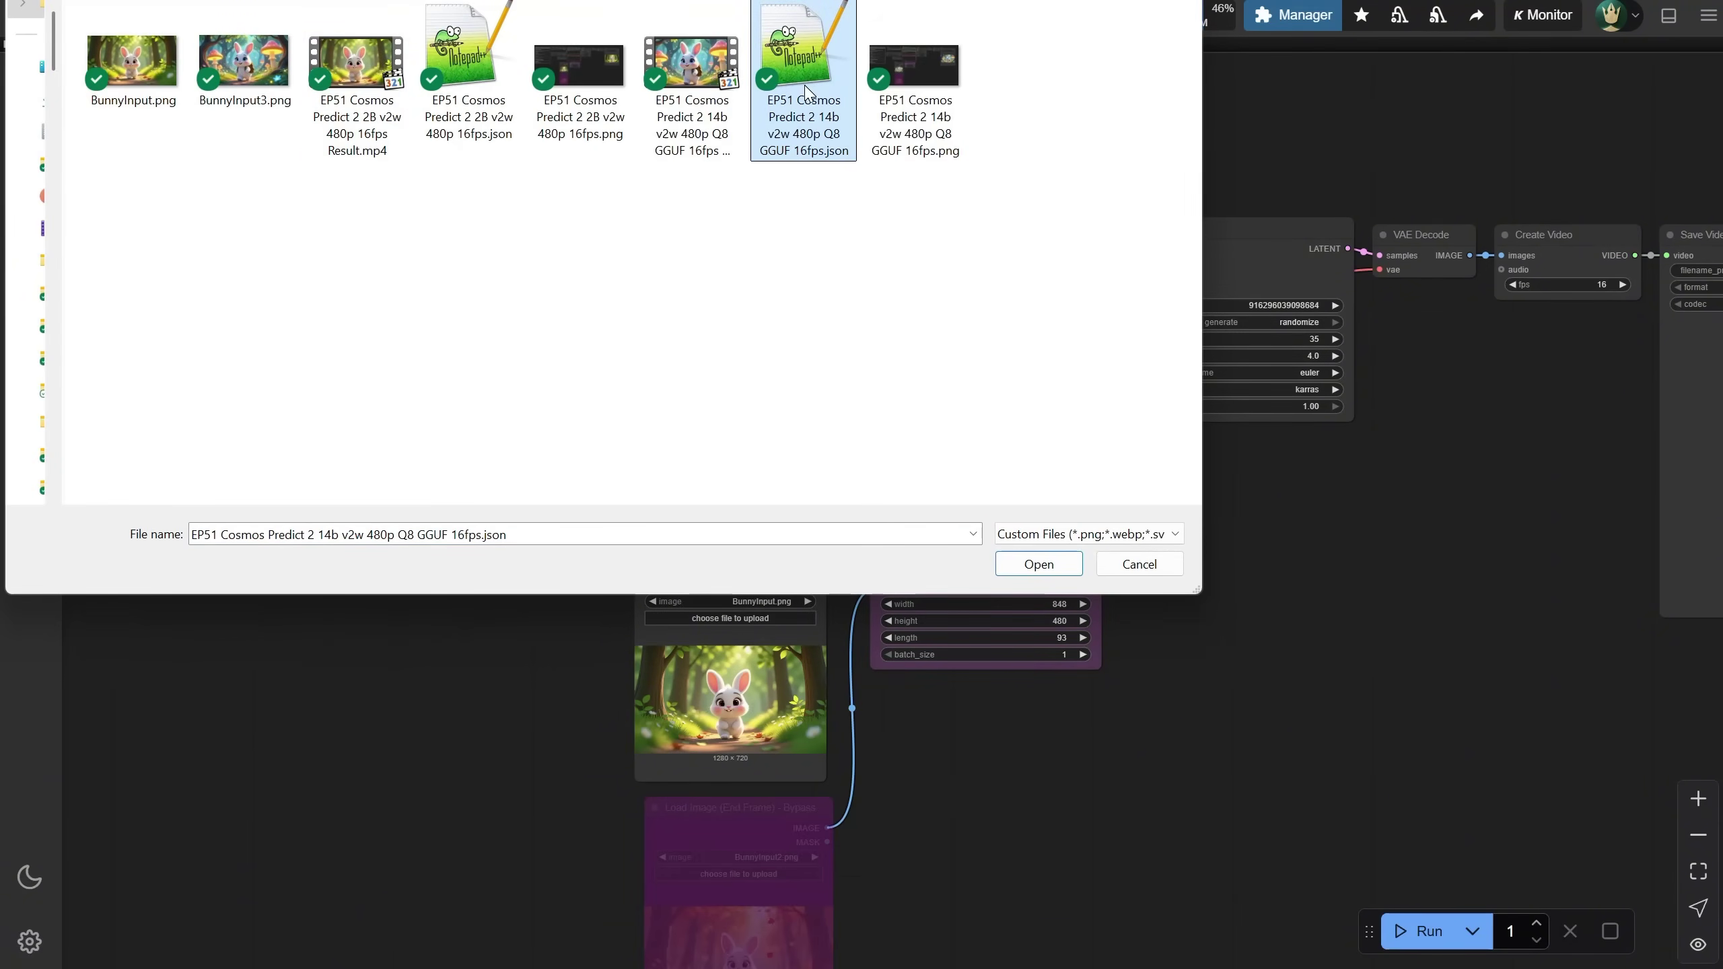
pyautogui.doubleClick(809, 95)
pyautogui.scroll(3, 807, 108)
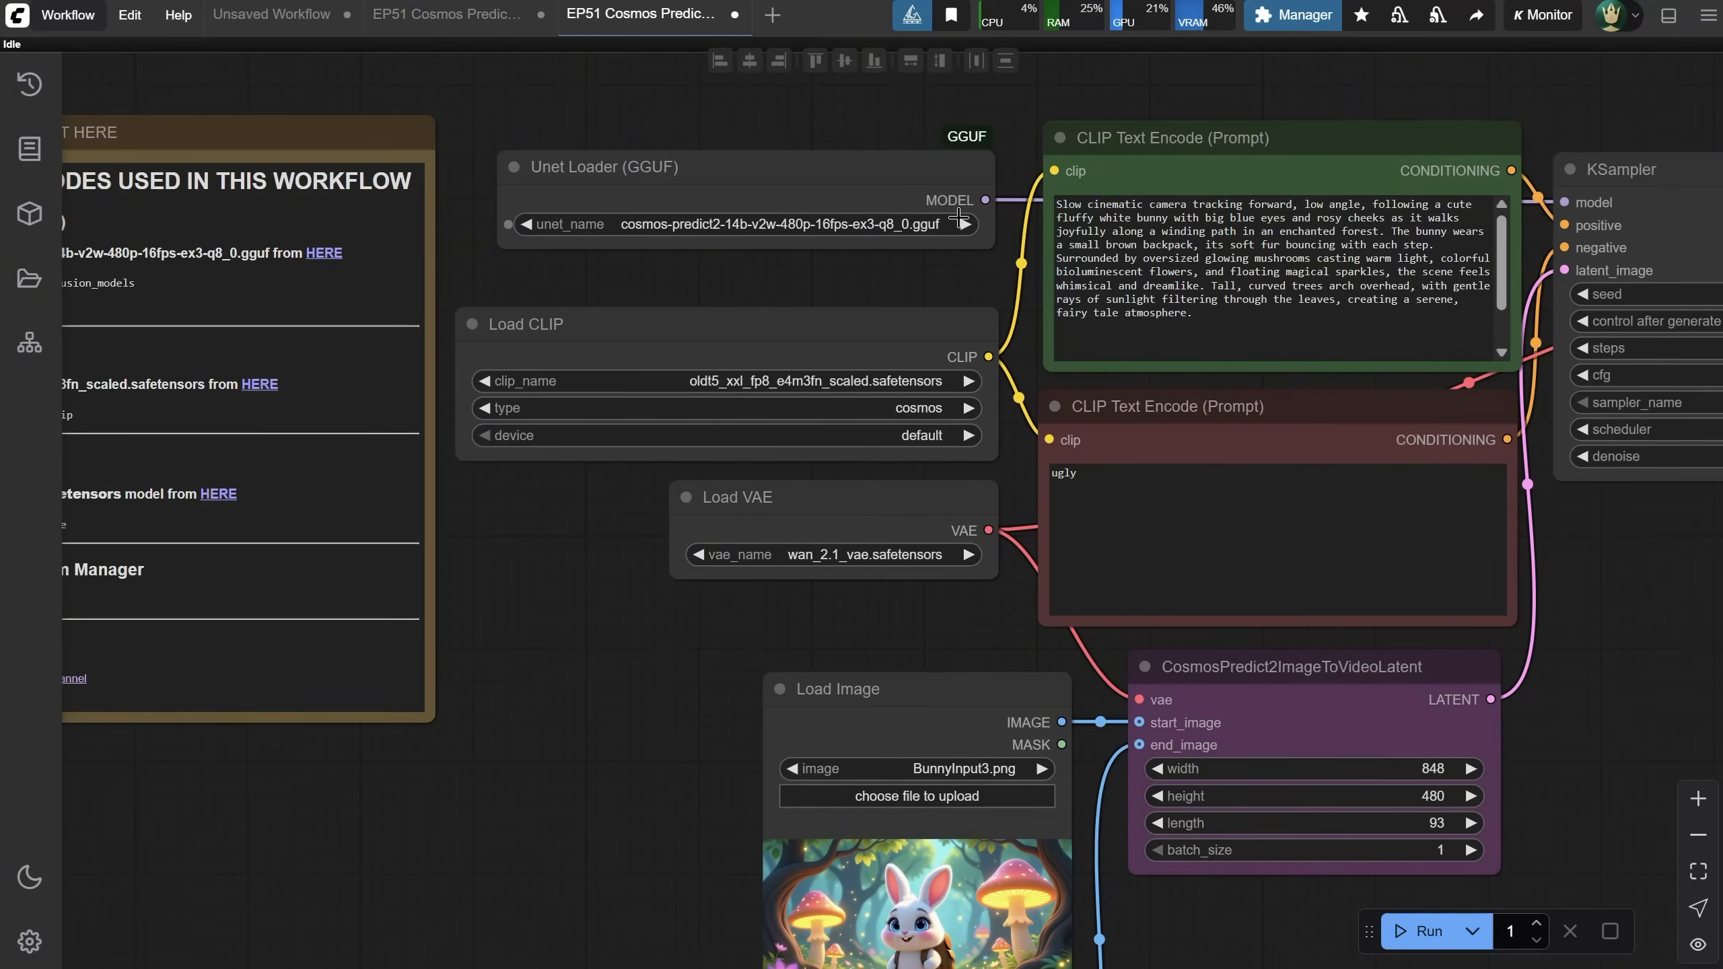
# Bring the START HERE note into view and scroll down to the v2w-480p GGUF files.
pyautogui.moveTo(507, 647); pyautogui.dragTo(855, 690)
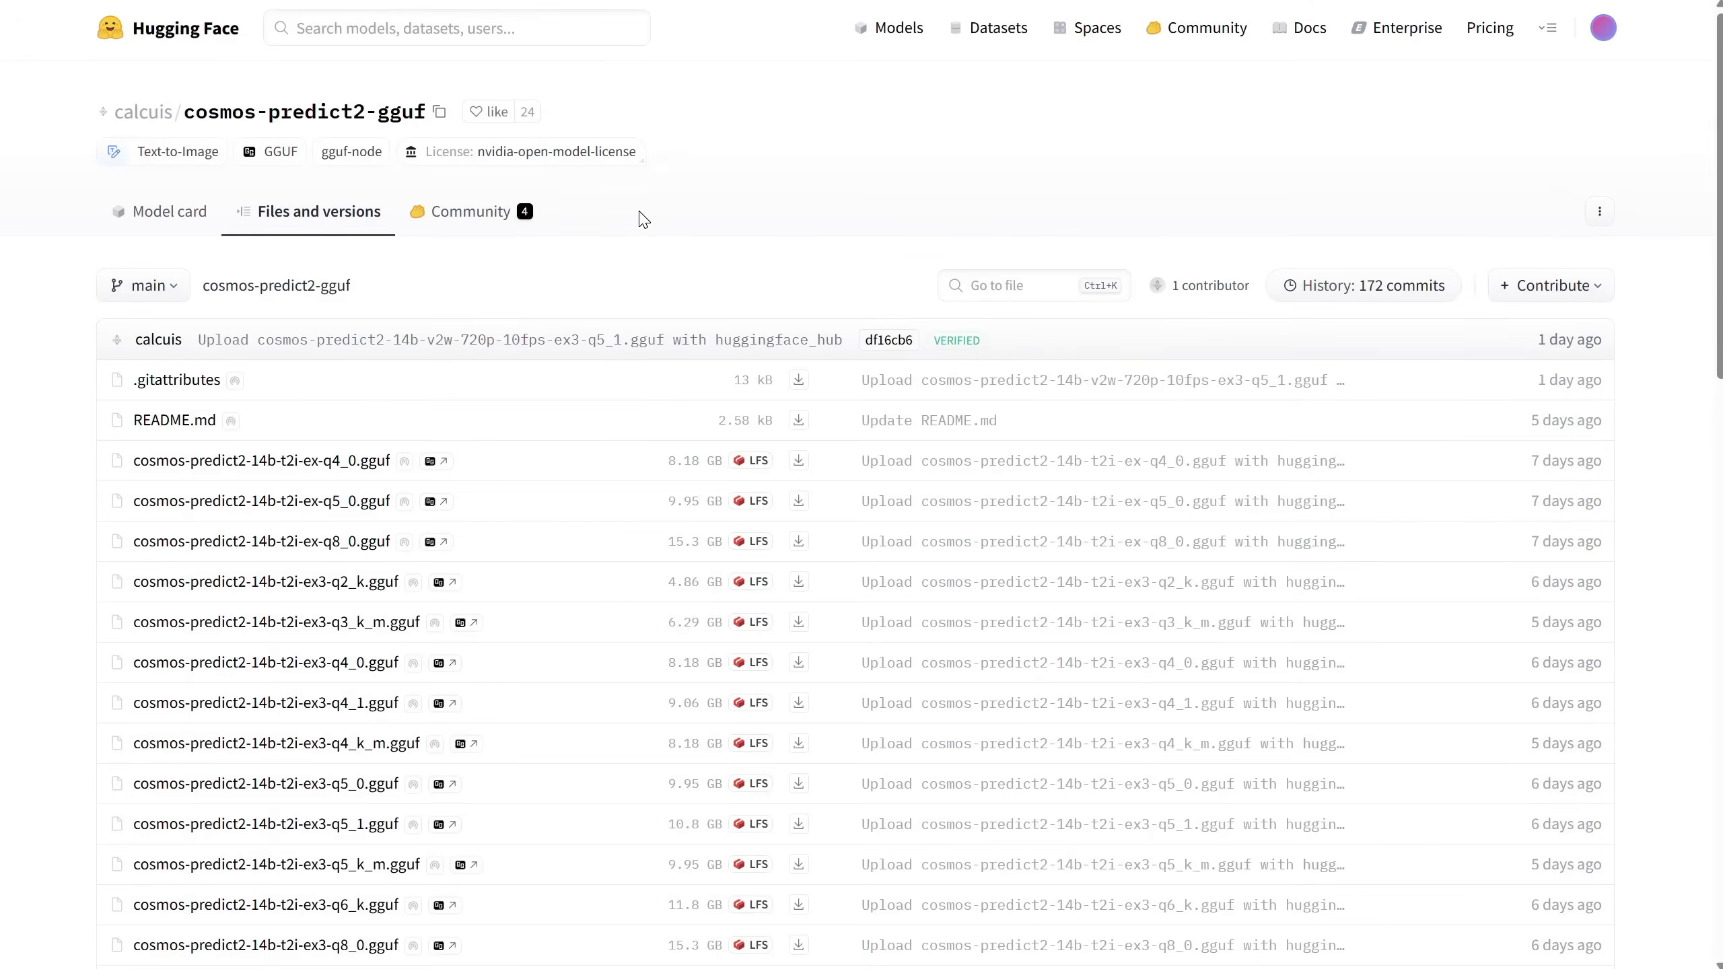
pyautogui.scroll(-7, 643, 219)
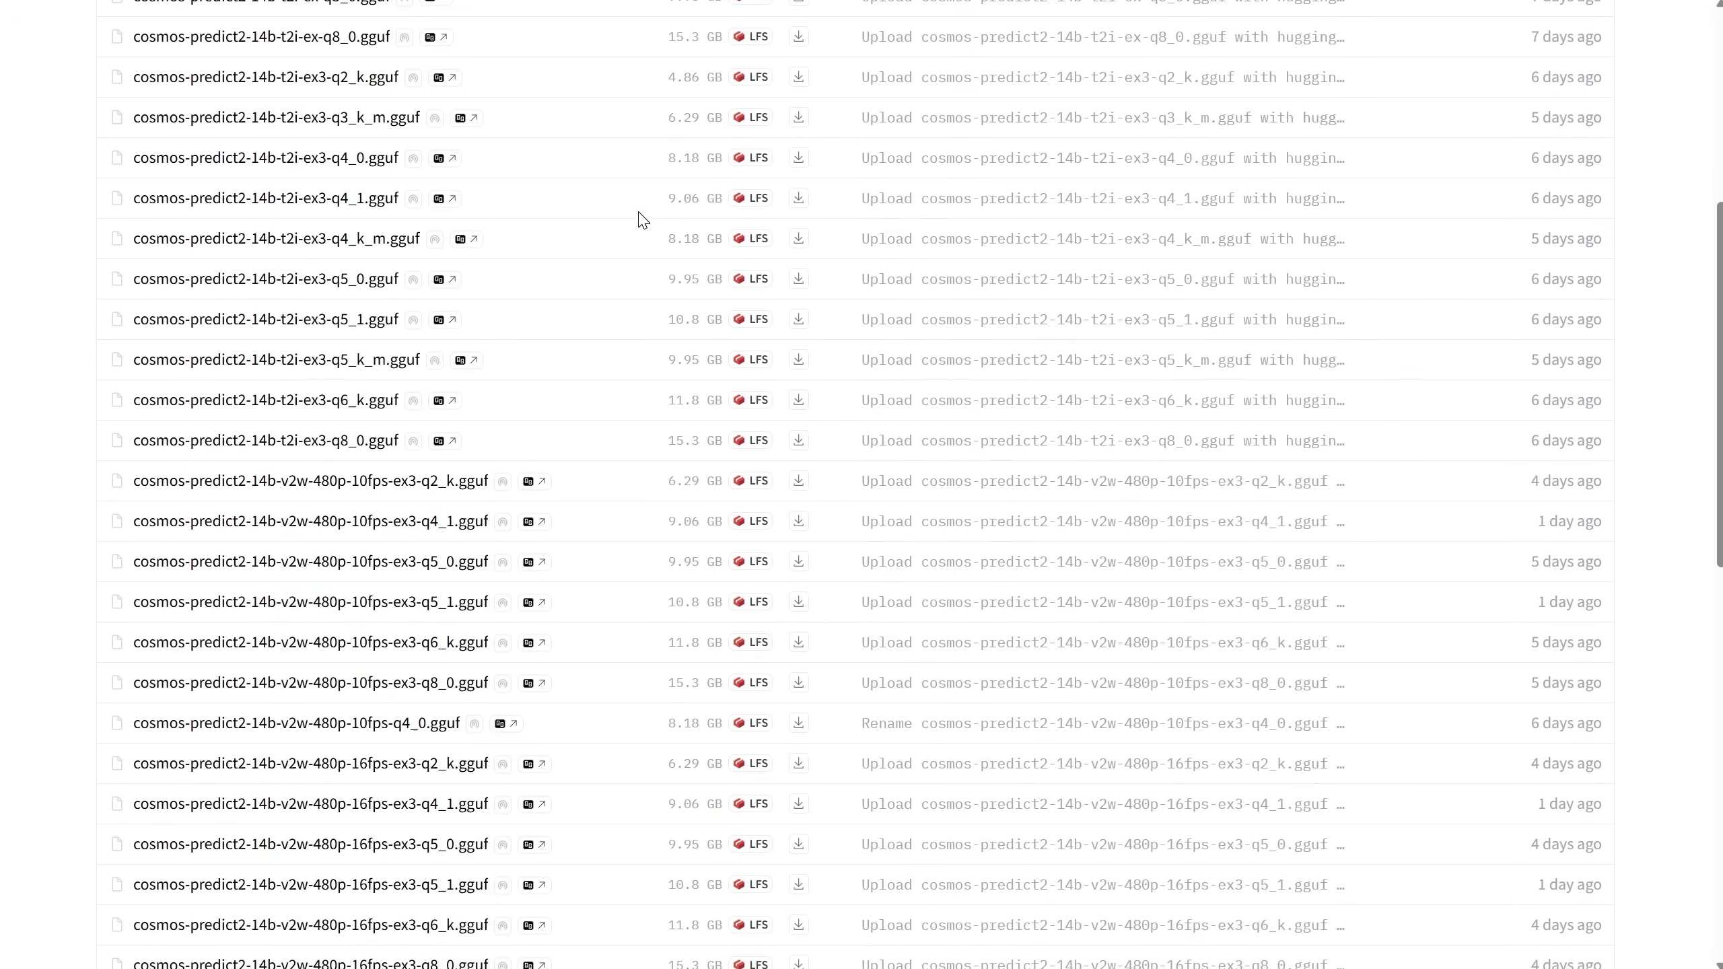
pyautogui.scroll(-4, 614, 257)
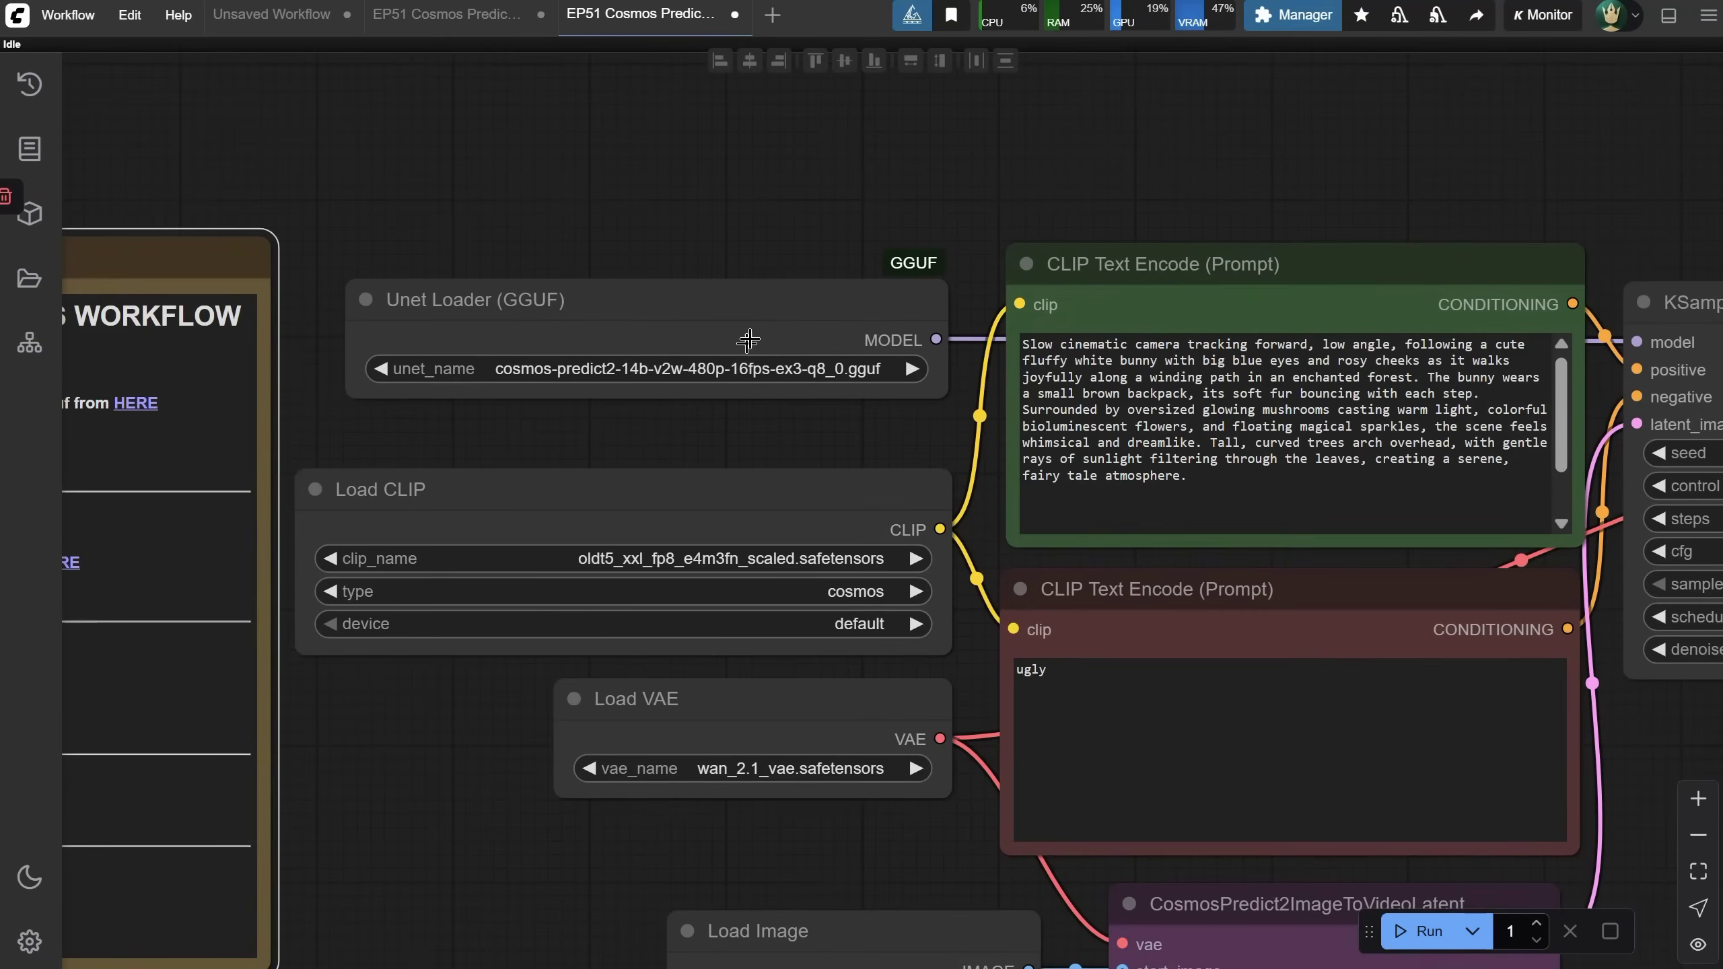
# Show the Unet Loader (GGUF) unet_name dropdown listing the local GGUF models.
pyautogui.click(748, 371)
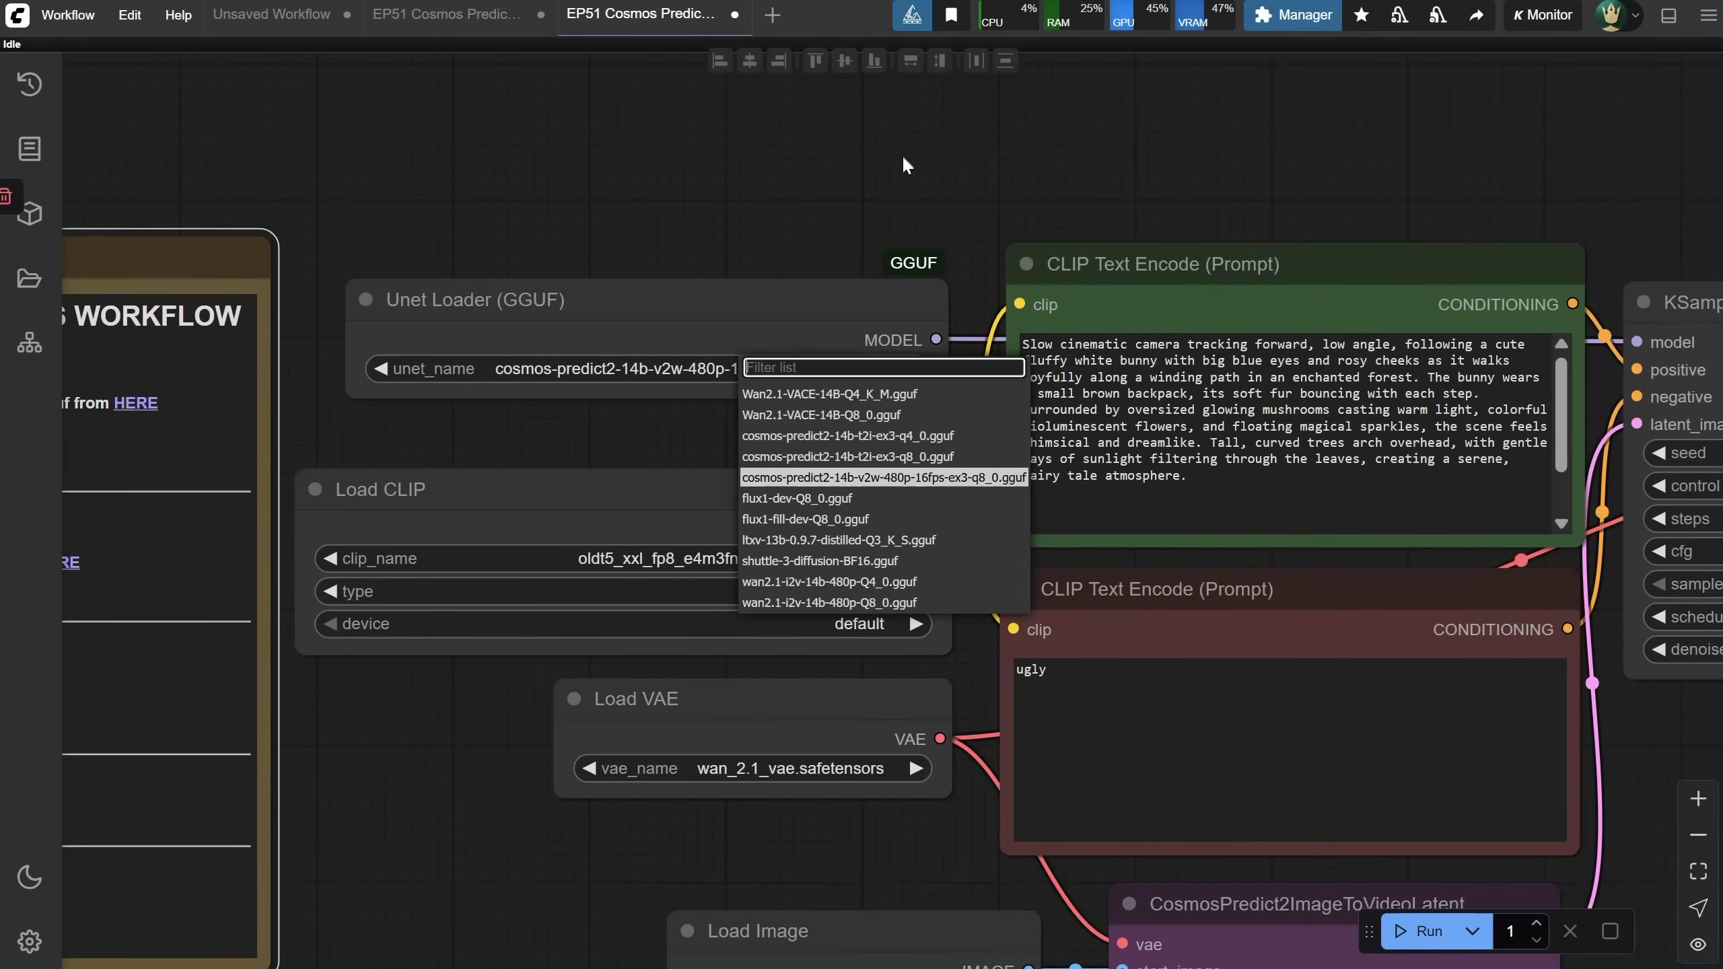